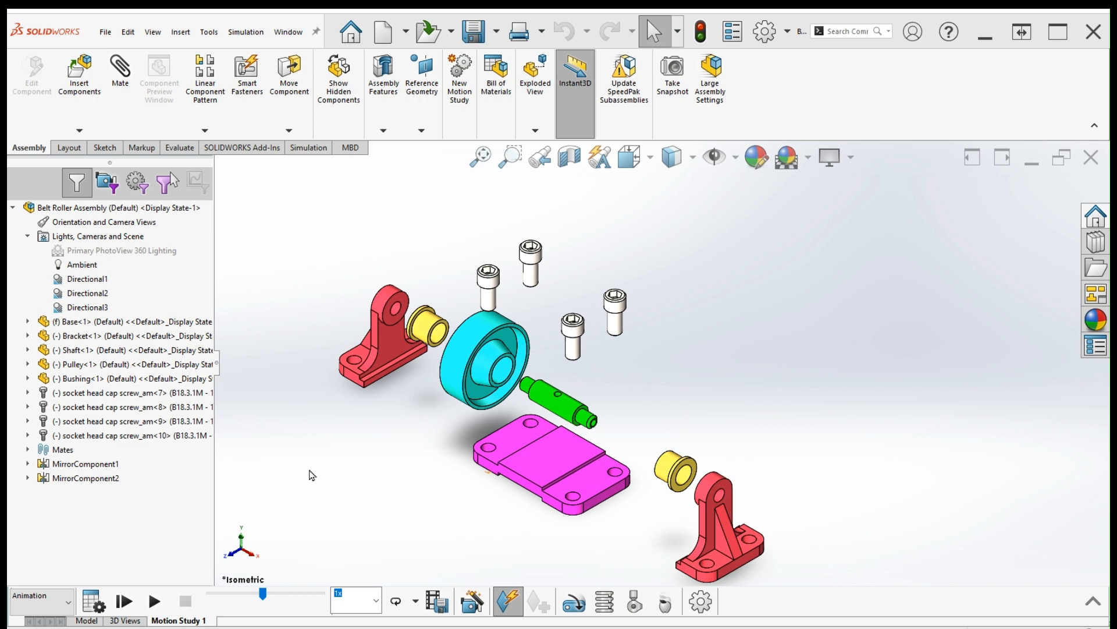
# Play the motion study animation of the belt roller assembly
pyautogui.click(154, 602)
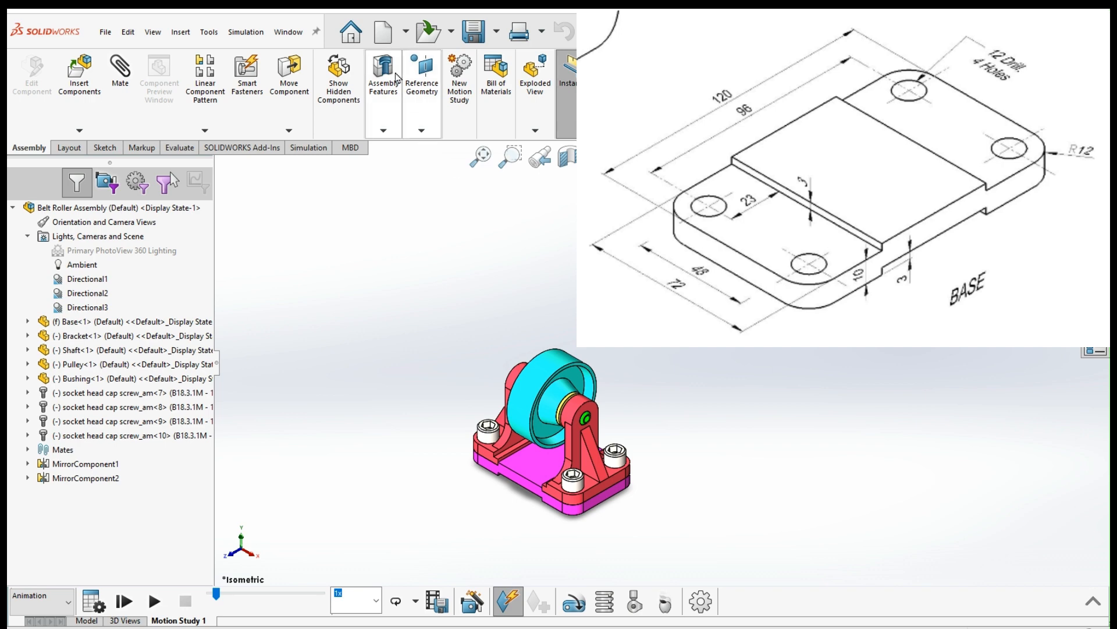
# Create a new part document and confirm its units as MMGS (millimeter, gram, second)
pyautogui.click(383, 32)
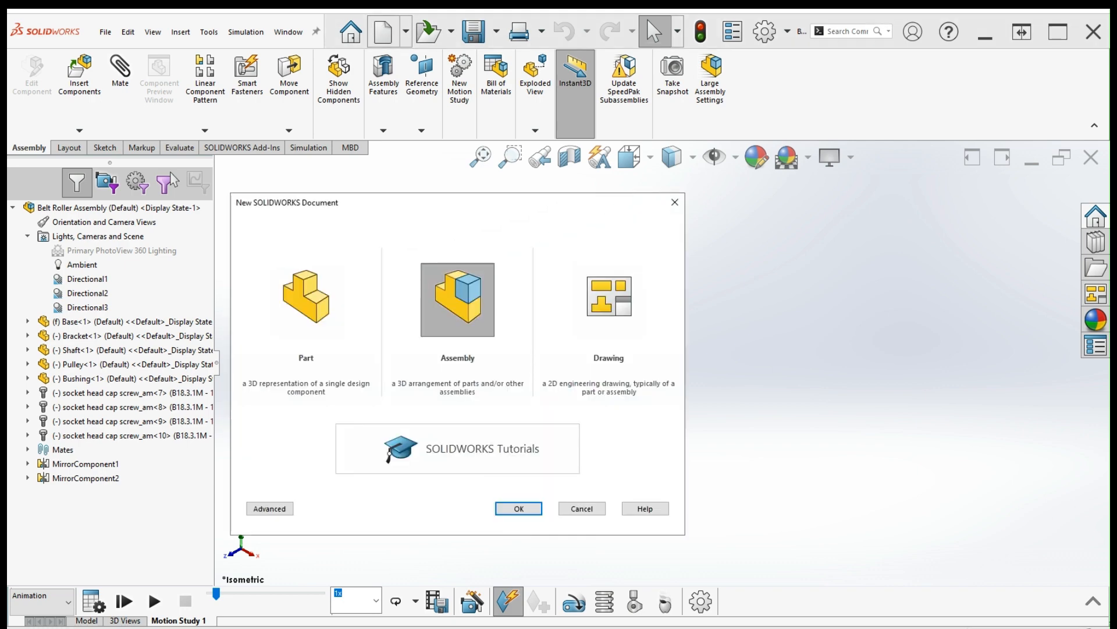
pyautogui.doubleClick(306, 299)
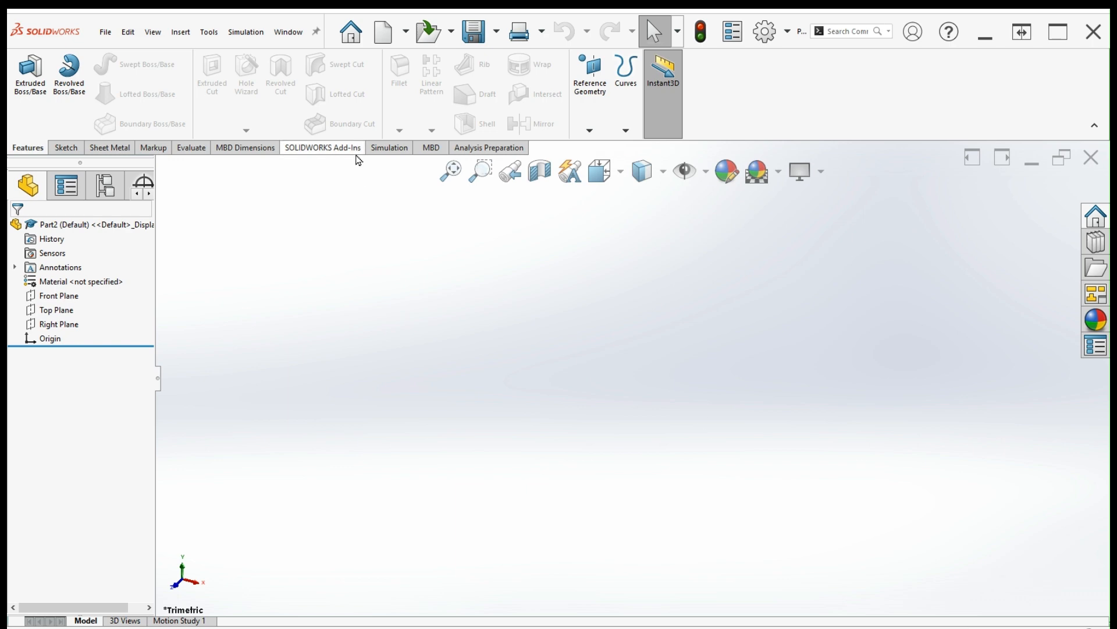
pyautogui.click(767, 35)
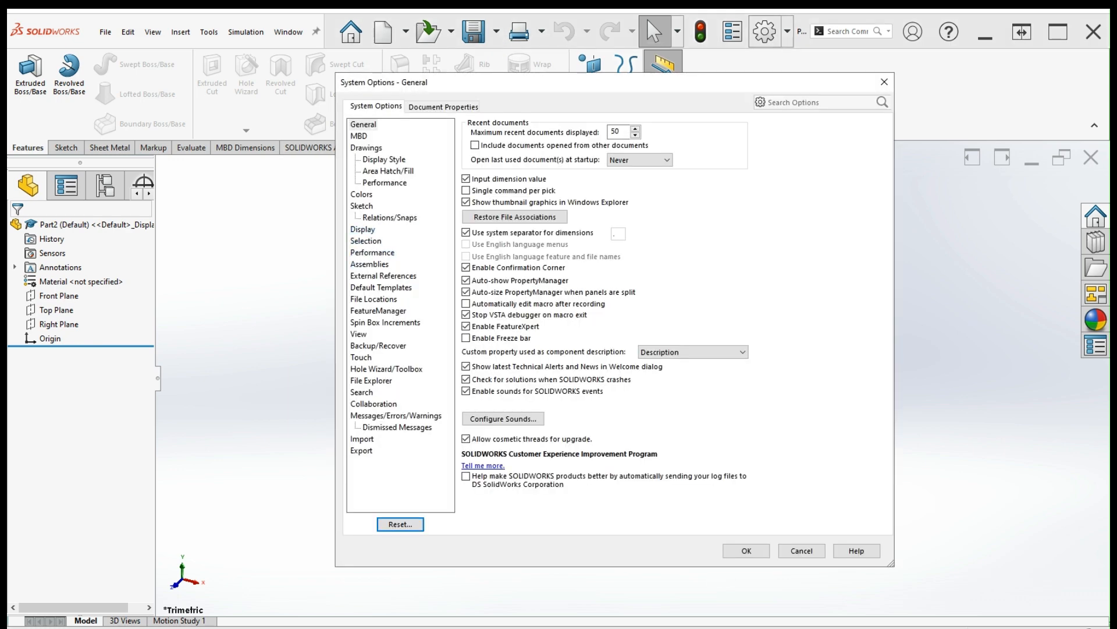
pyautogui.click(444, 107)
pyautogui.click(359, 217)
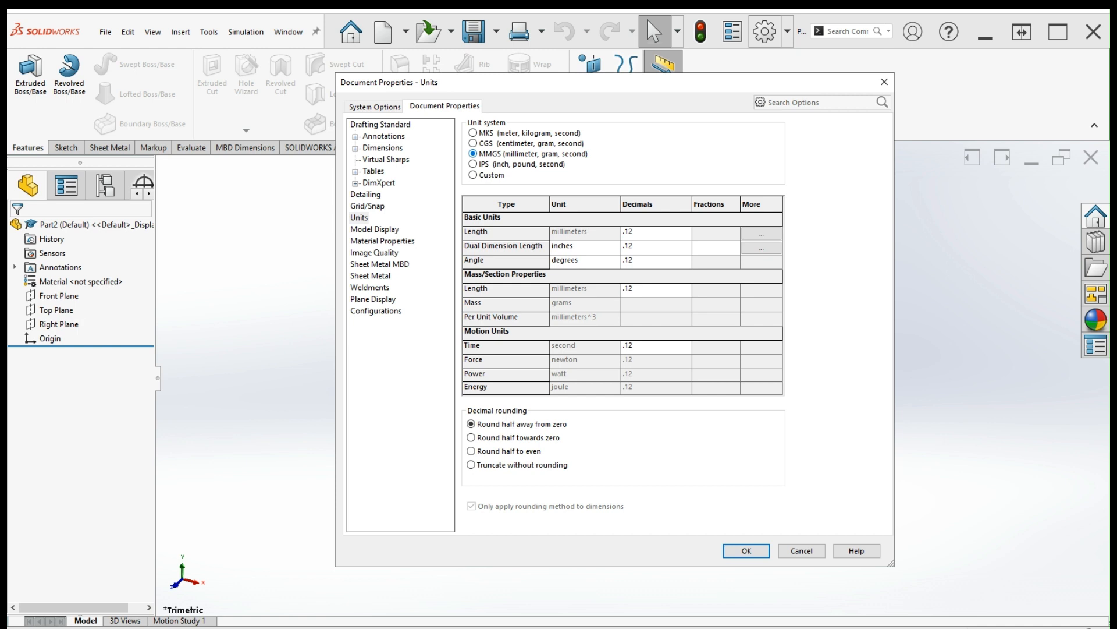
pyautogui.click(716, 246)
pyautogui.click(731, 553)
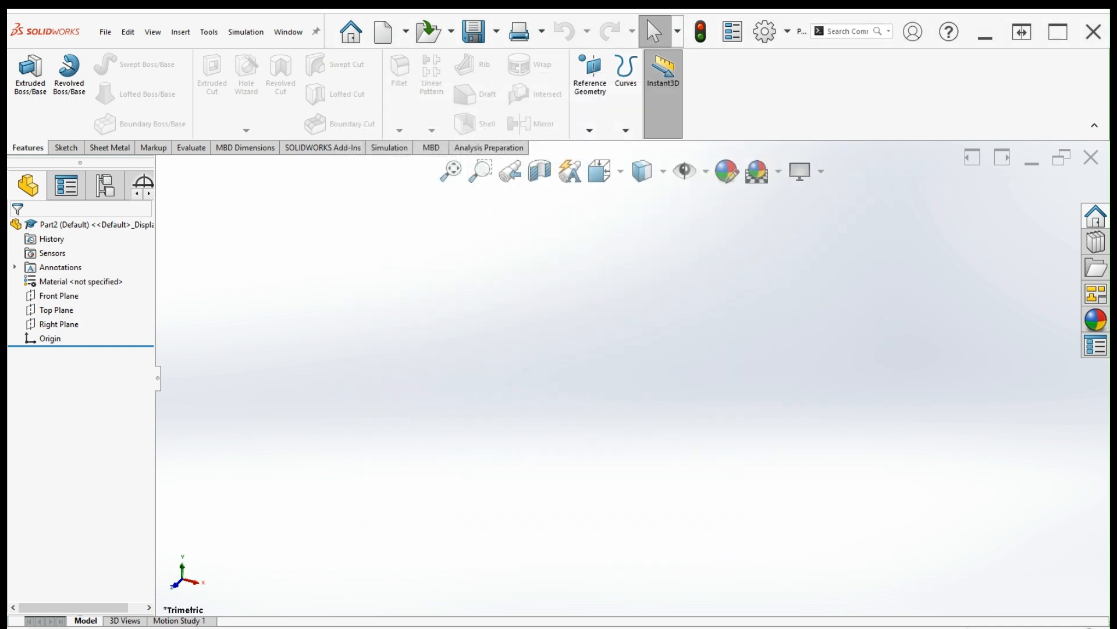
# Sketch a center rectangle about 209 mm wide on the Top Plane, centered on the origin
pyautogui.click(54, 312)
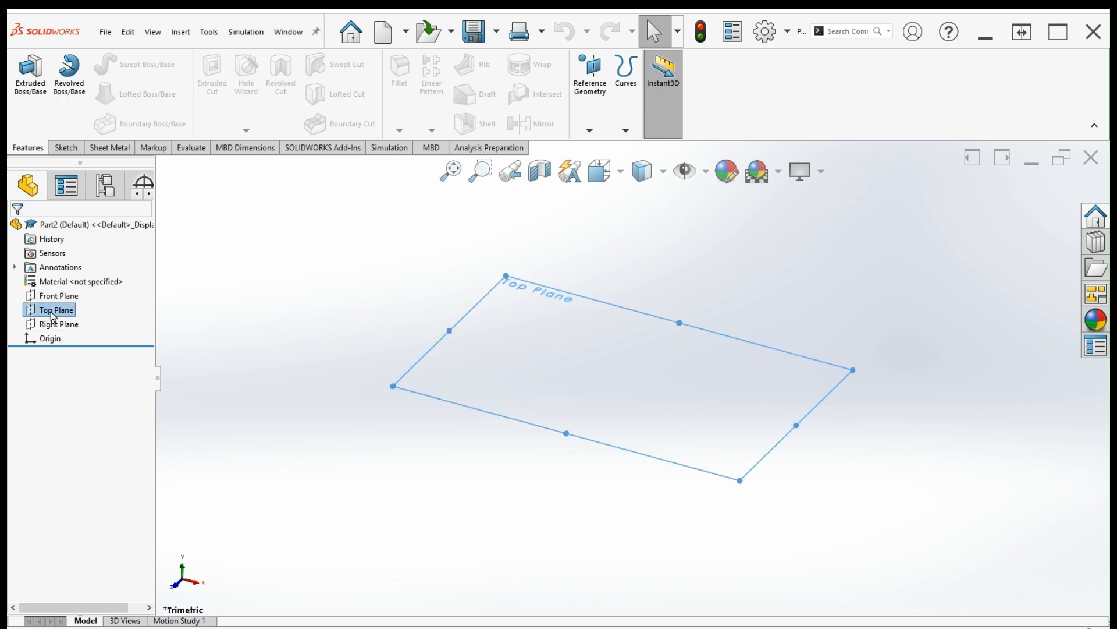
pyautogui.click(60, 287)
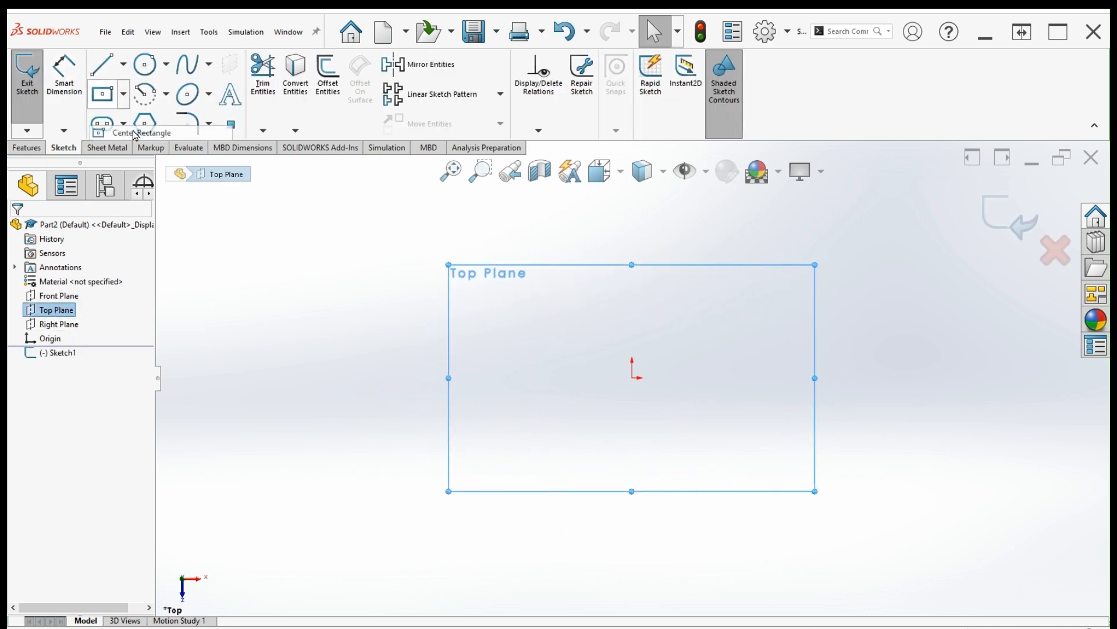
pyautogui.click(102, 94)
pyautogui.click(632, 377)
pyautogui.click(416, 298)
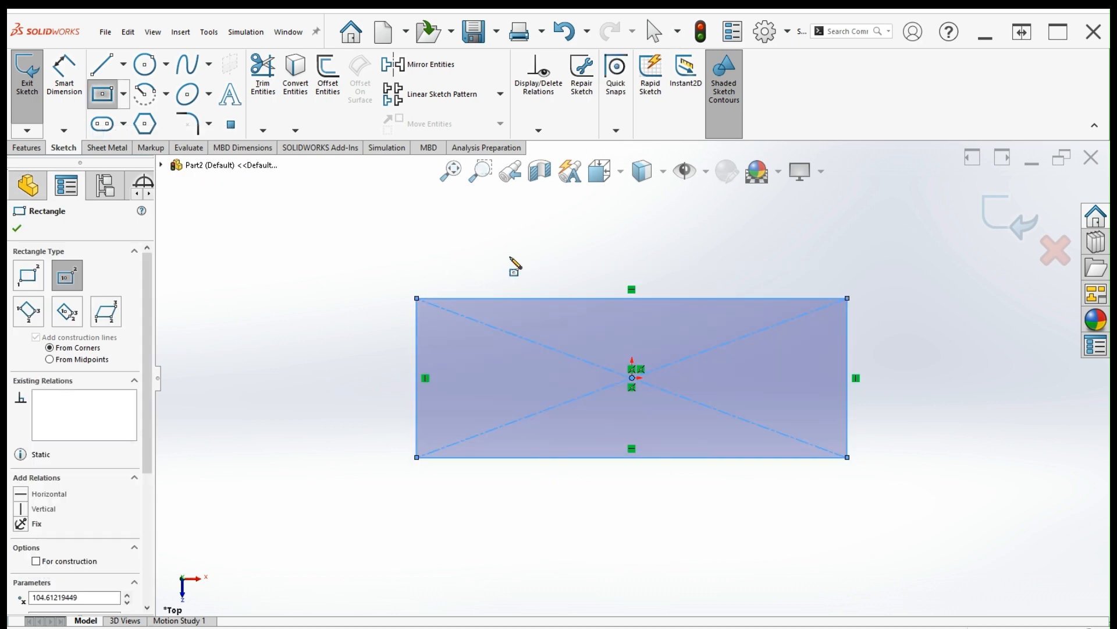
# Dimension the center rectangle 120 mm wide and 72 mm high, and close the sketch
pyautogui.moveTo(557, 246); pyautogui.dragTo(550, 208, button='right')
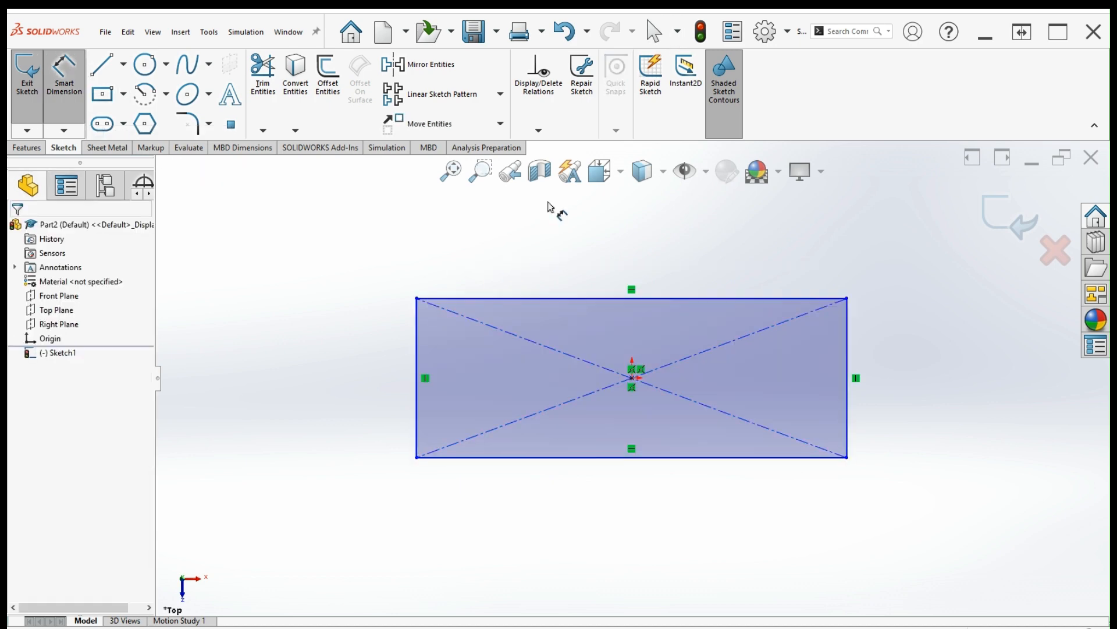
pyautogui.click(577, 298)
pyautogui.click(586, 258)
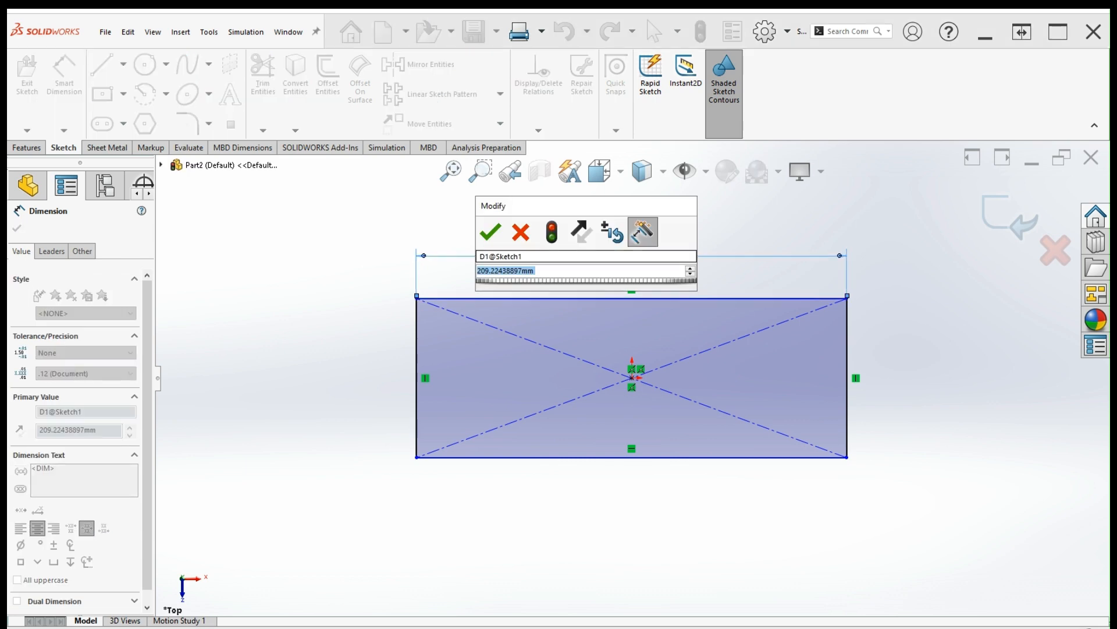
pyautogui.write('120')
pyautogui.press('Return')
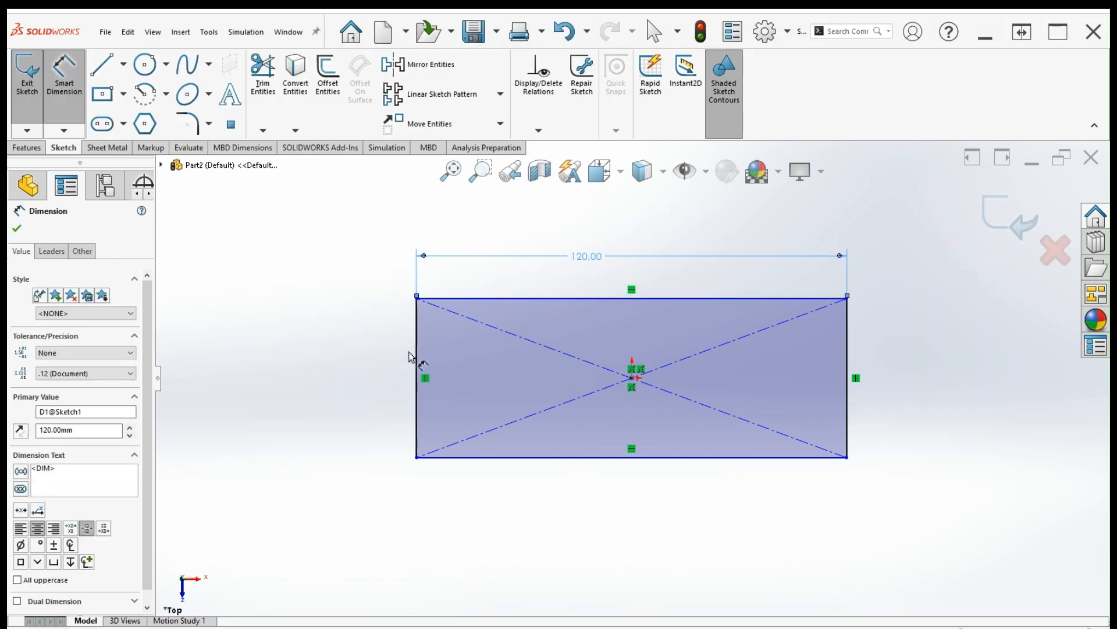
pyautogui.click(416, 356)
pyautogui.click(371, 371)
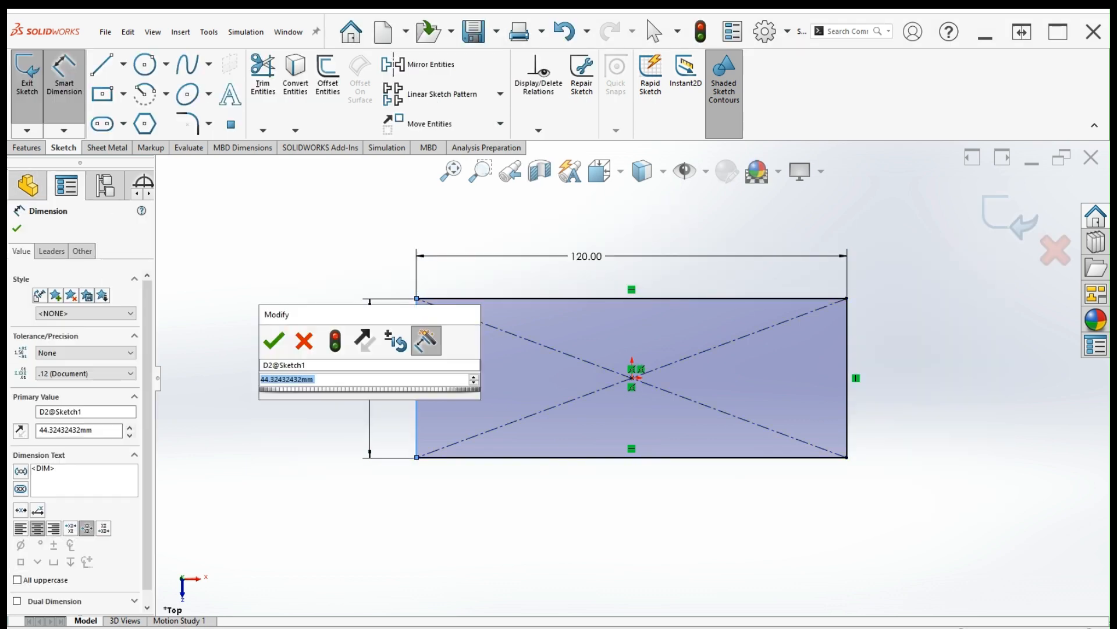
pyautogui.write('72')
pyautogui.press('Return')
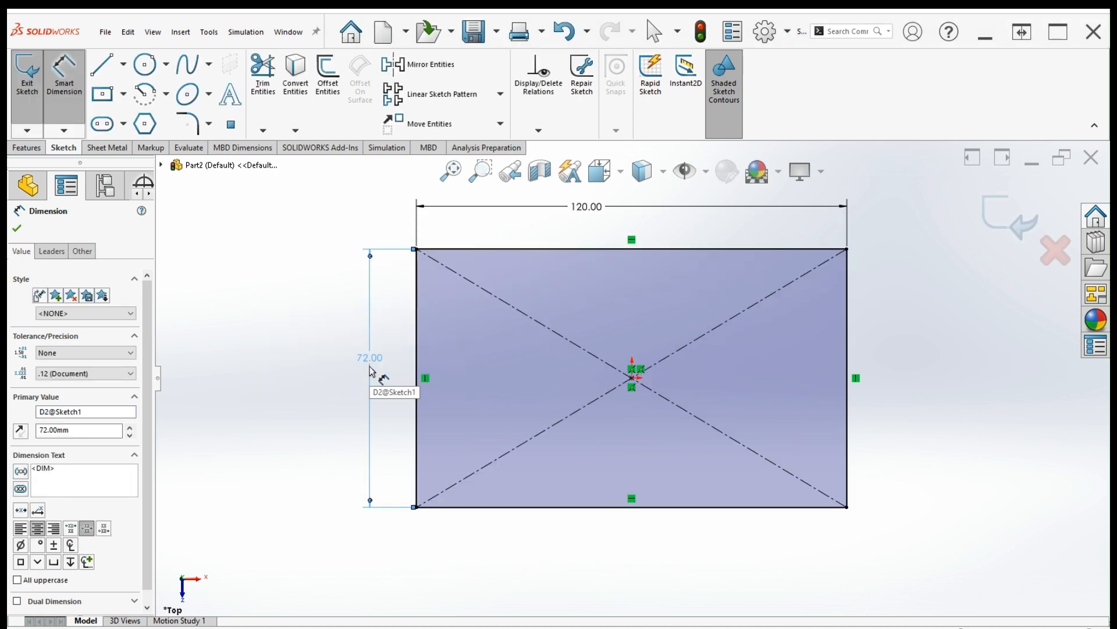
pyautogui.click(1012, 225)
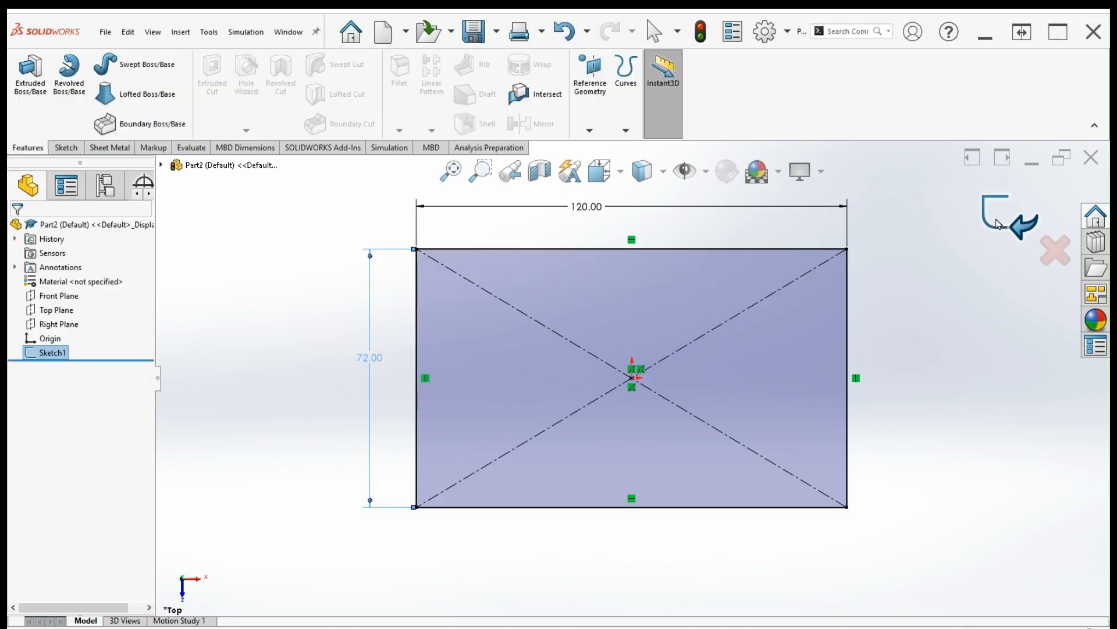
# Extrude the rectangle upward as a blind boss 10 mm deep
pyautogui.click(30, 74)
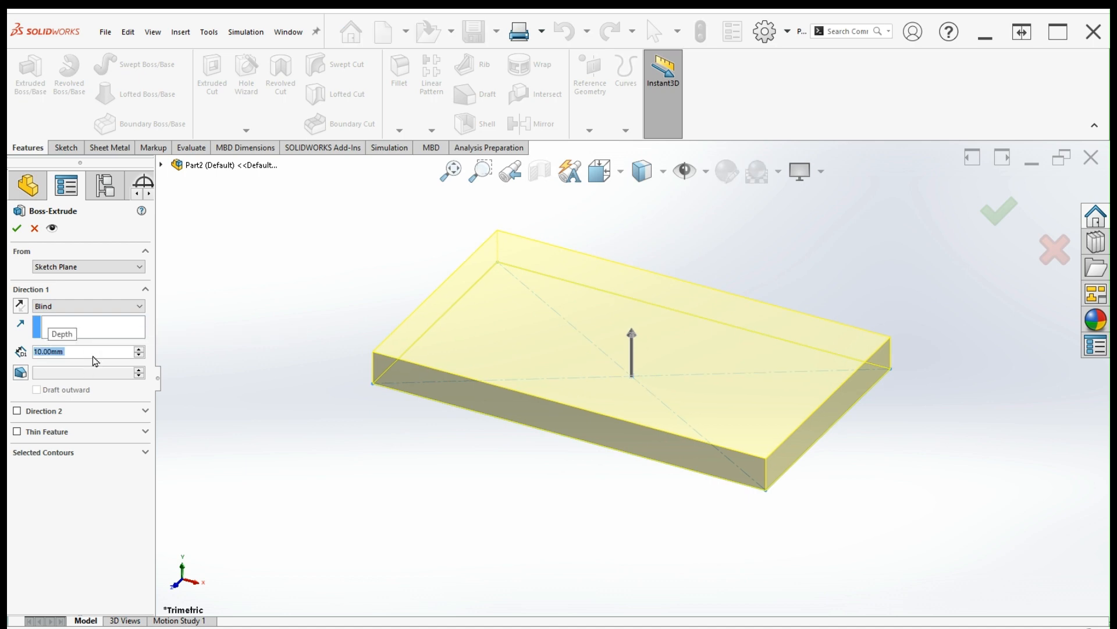
pyautogui.click(991, 215)
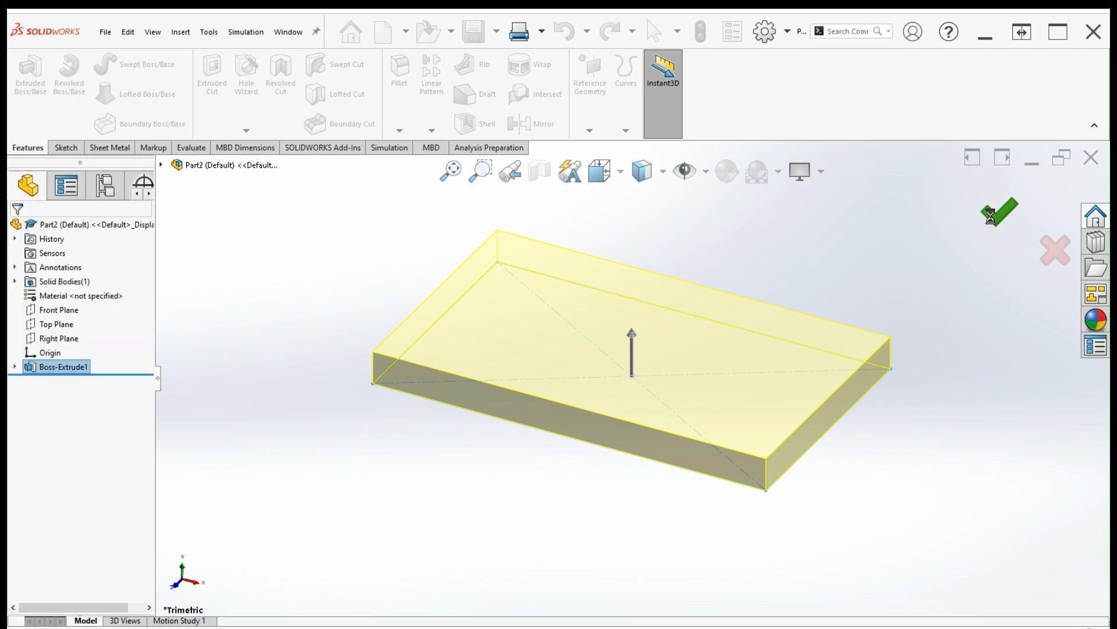
pyautogui.click(900, 274)
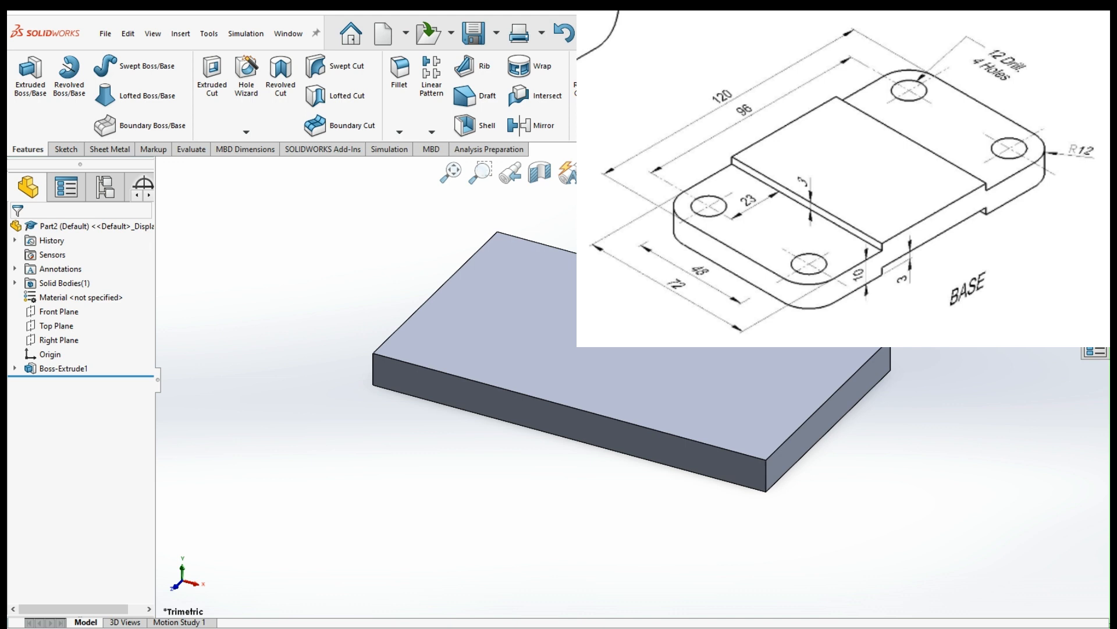
# Sketch a corner rectangle about 5 mm high on the plate's long front face, resting on its bottom edge
pyautogui.click(546, 419)
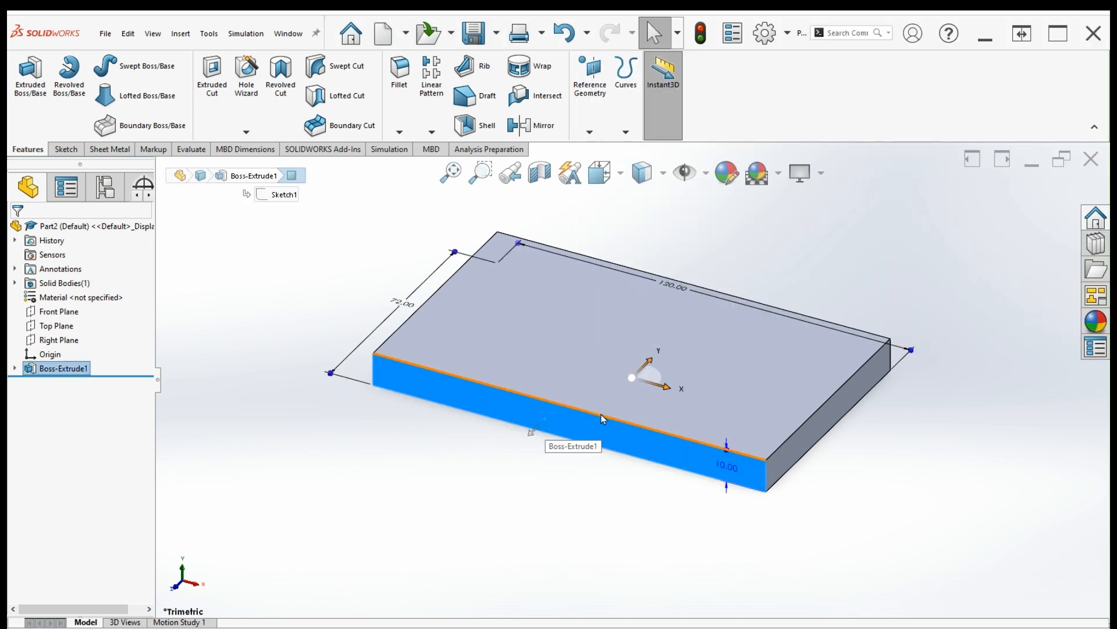
pyautogui.click(603, 379)
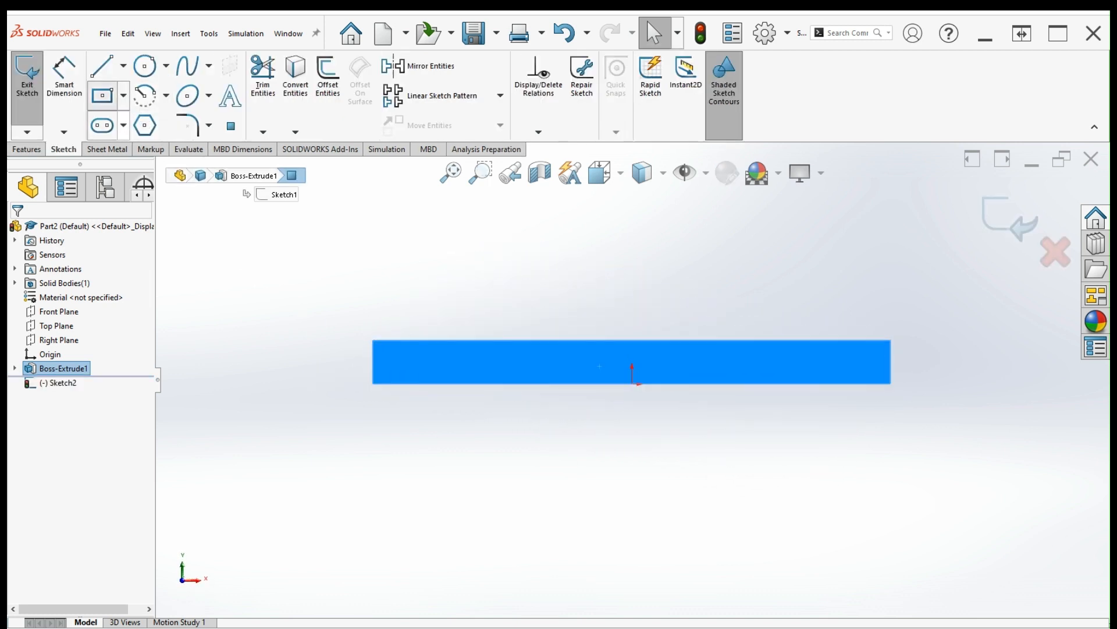
pyautogui.click(102, 96)
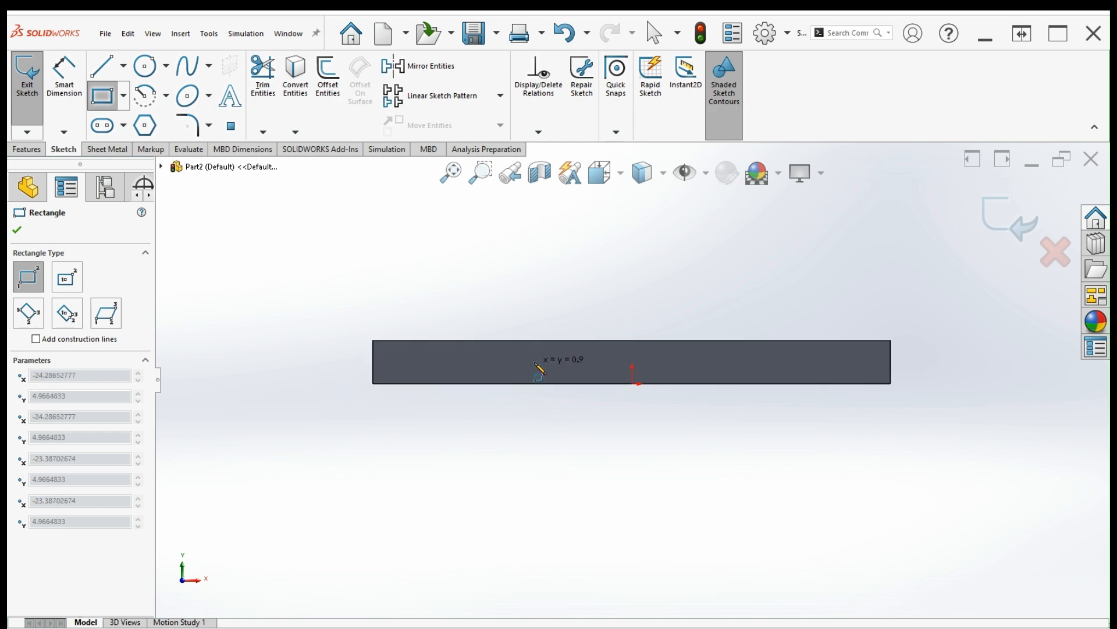
pyautogui.click(790, 384)
pyautogui.press('Escape')
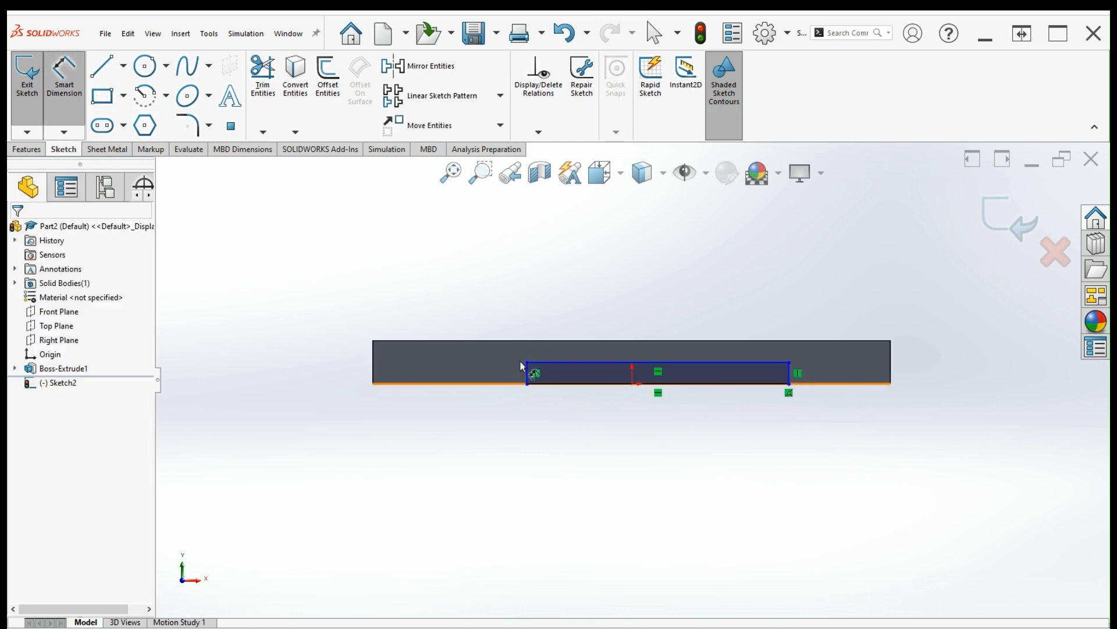
# Dimension the height of the rectangle on the front face as 3 mm
pyautogui.click(527, 373)
pyautogui.click(456, 466)
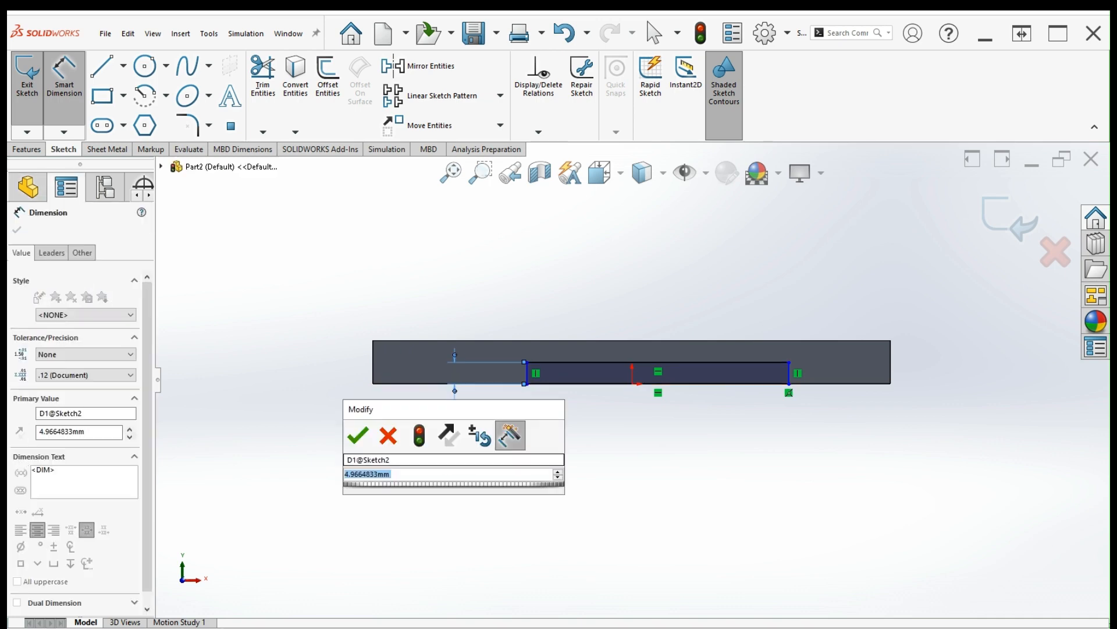
pyautogui.write('3')
pyautogui.press('Return')
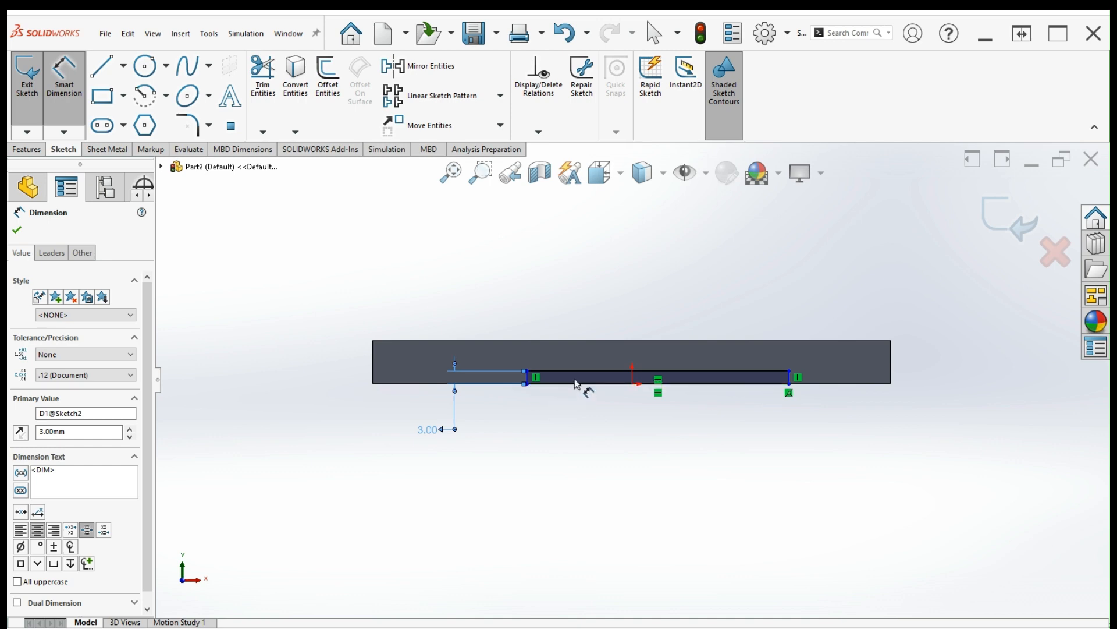
# Dimension the distance from the plate's left end to the slot rectangle's left side as 35 mm
pyautogui.click(528, 382)
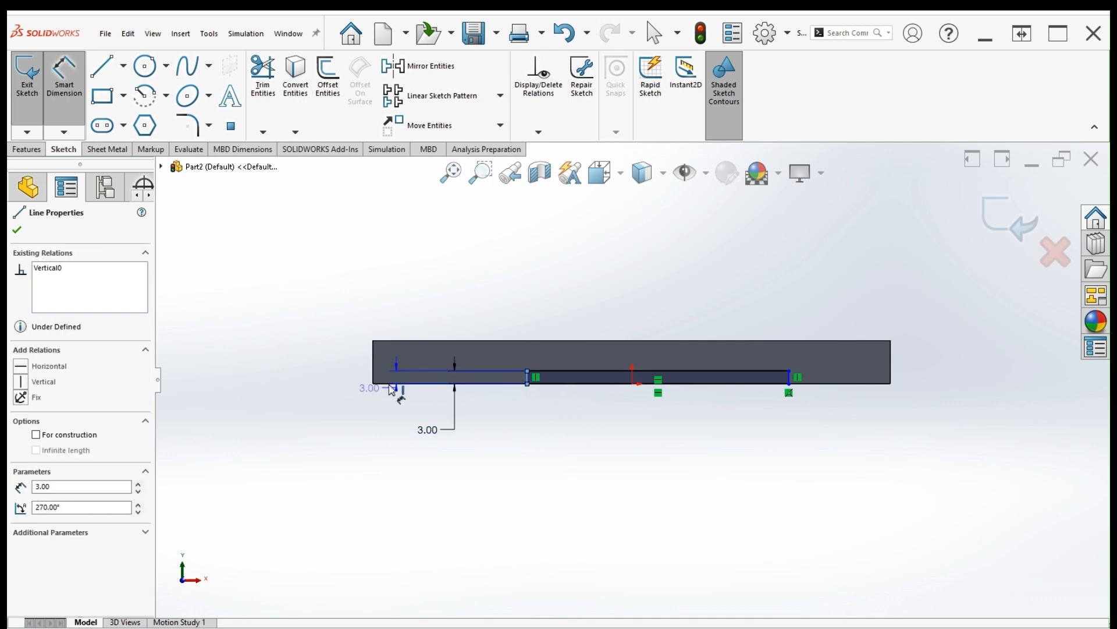
pyautogui.click(374, 375)
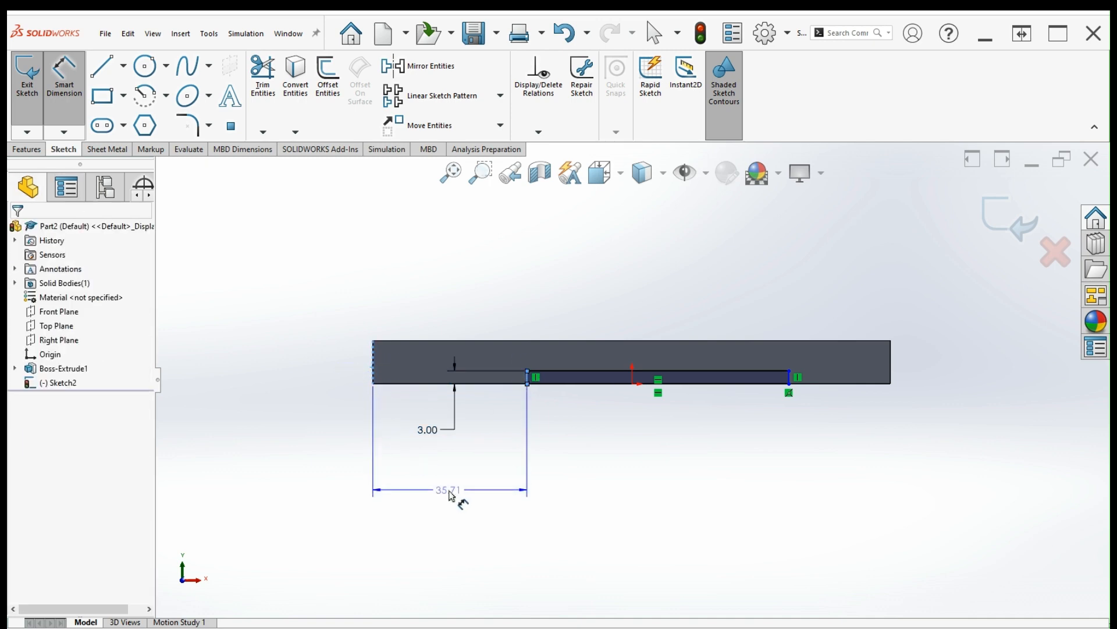
pyautogui.click(451, 495)
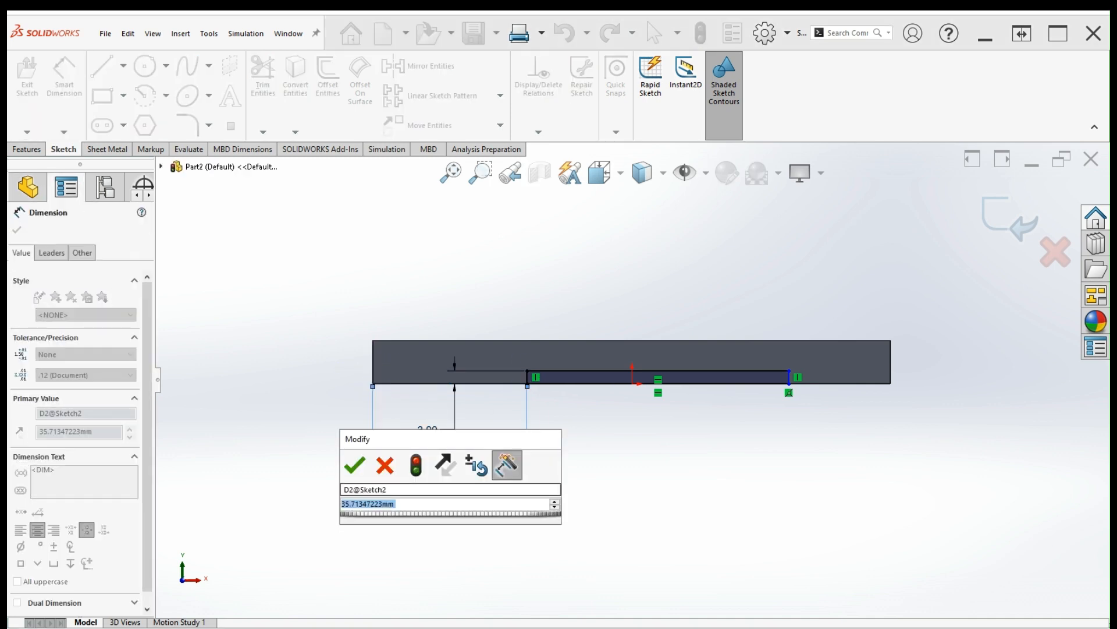
pyautogui.write('35')
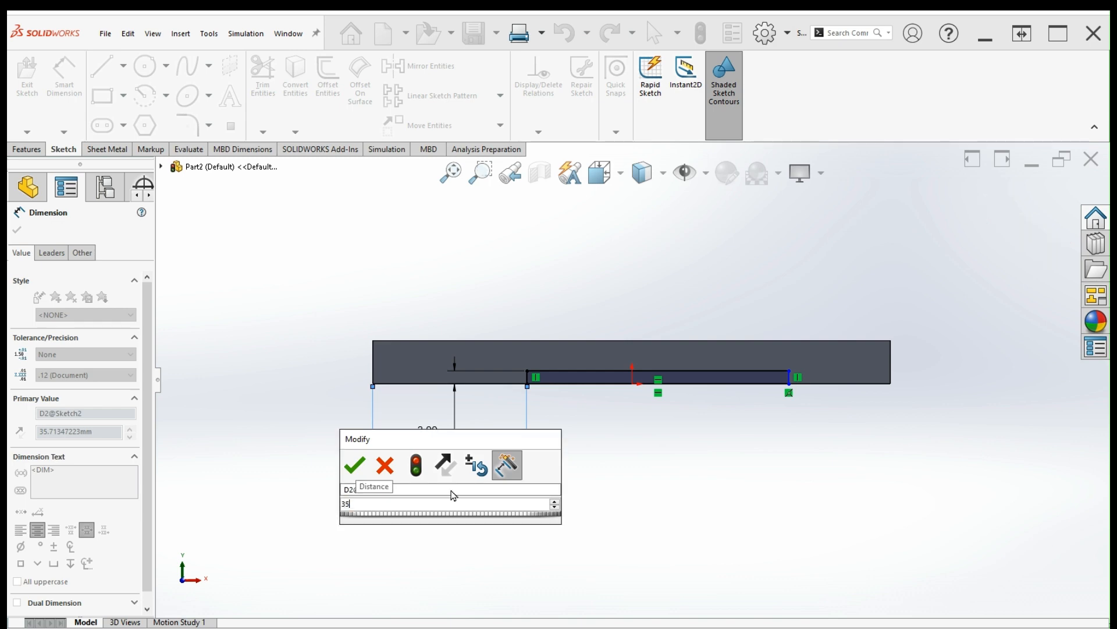
pyautogui.press('Return')
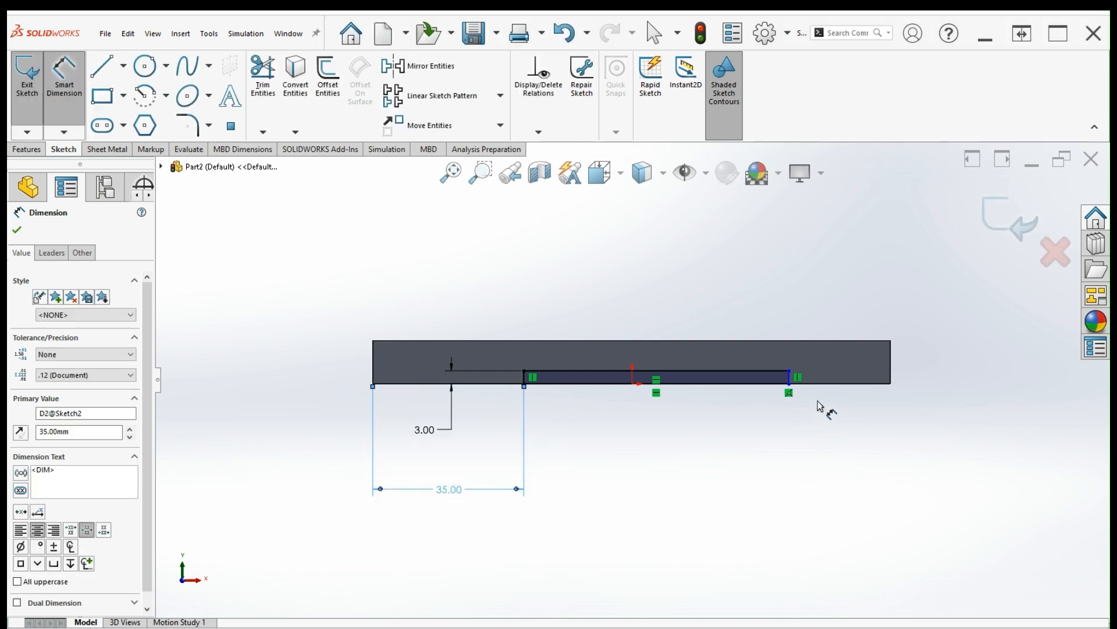
# Dimension the distance from the slot rectangle's right side to the plate's right end as 35 mm, and close the sketch
pyautogui.click(790, 381)
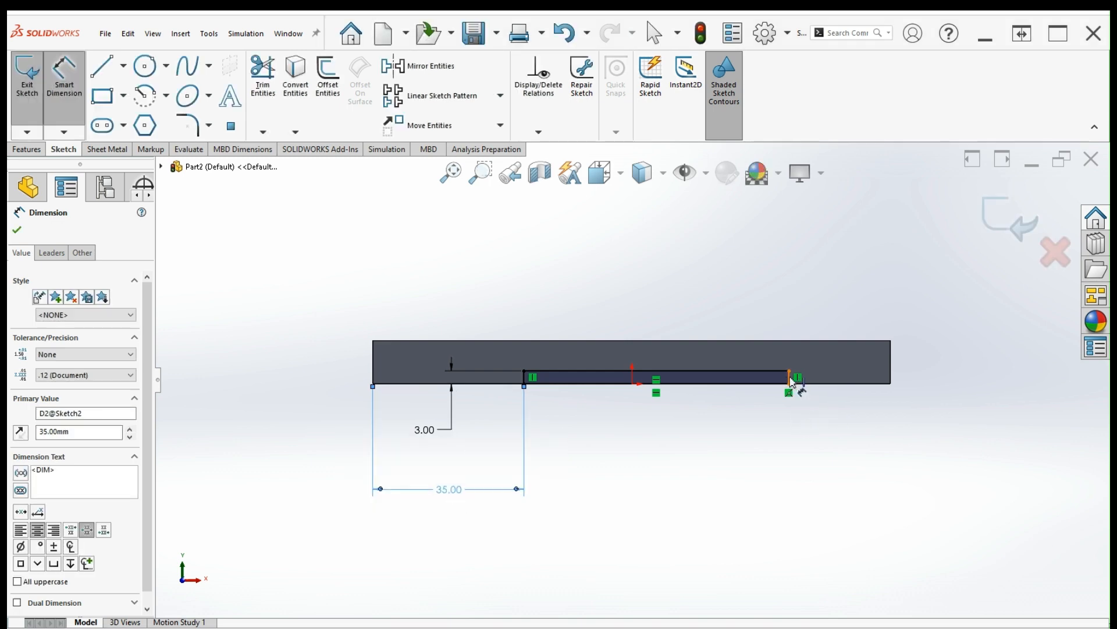
pyautogui.click(890, 379)
pyautogui.click(854, 432)
pyautogui.write('35')
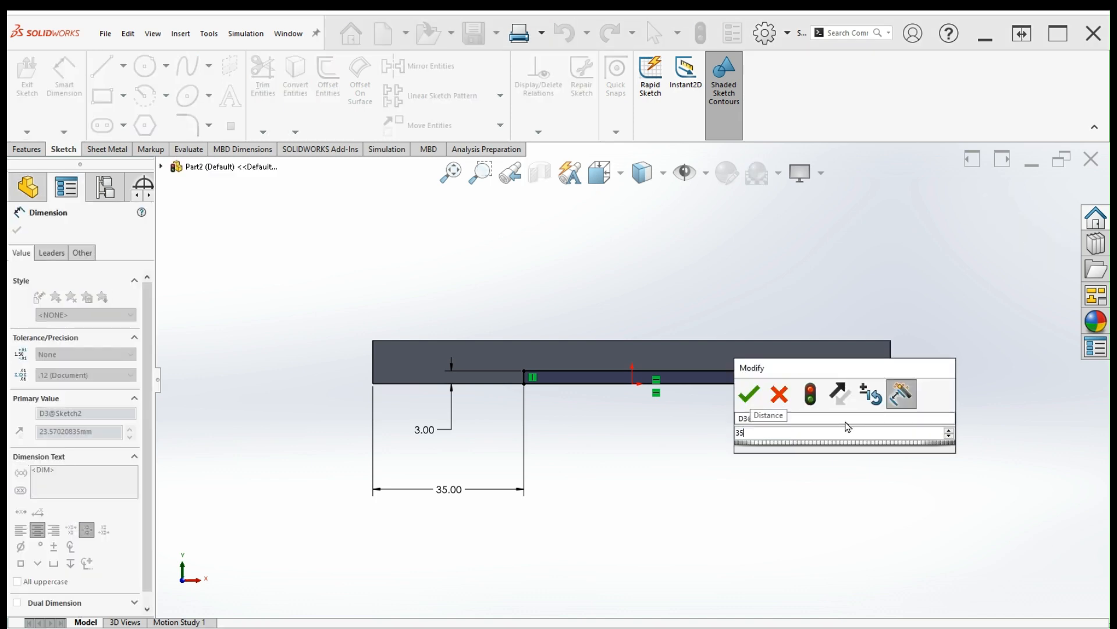
pyautogui.press('Return')
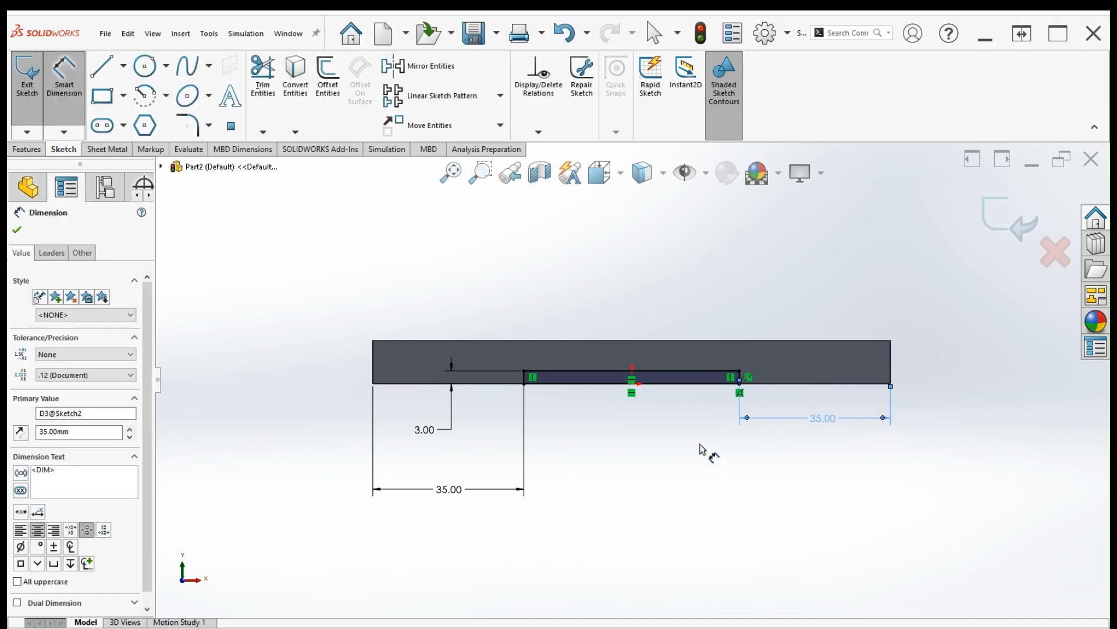
pyautogui.press('z')
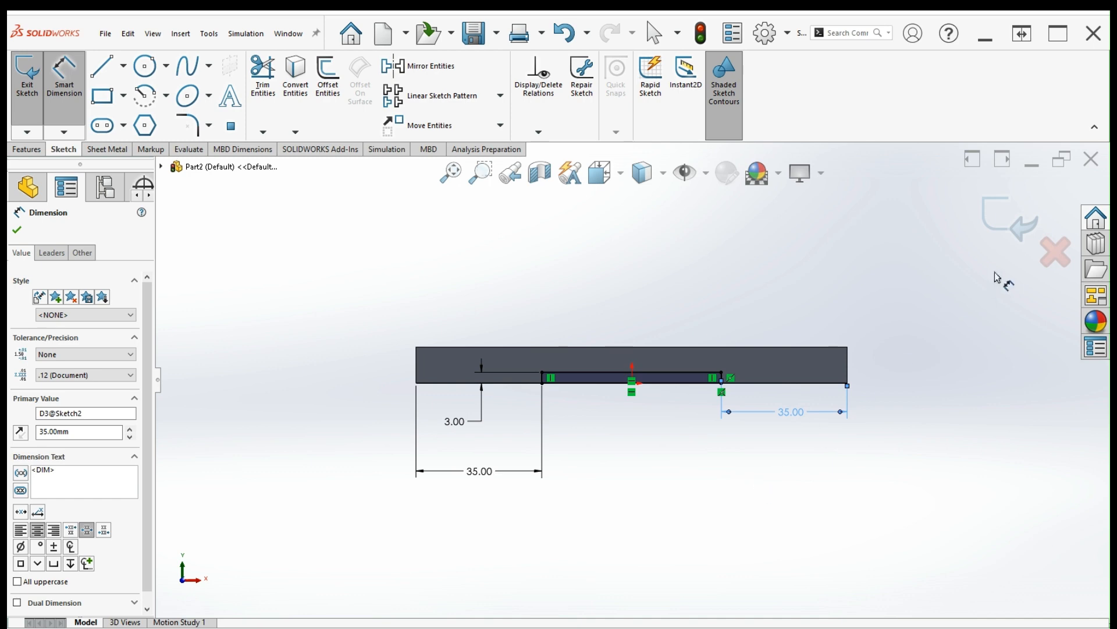
pyautogui.click(1010, 228)
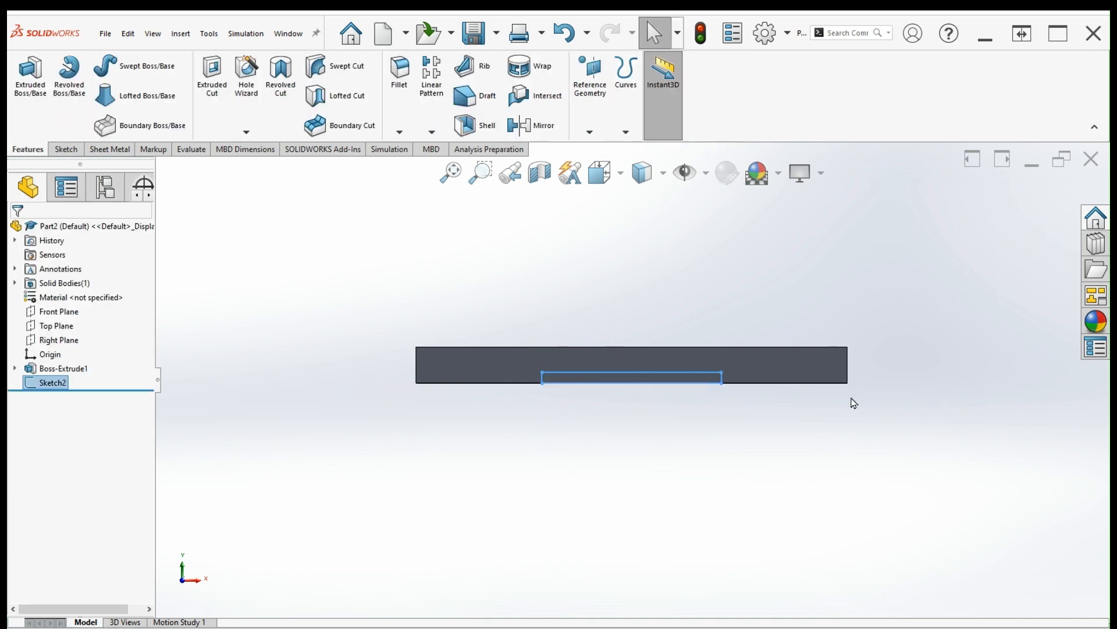
pyautogui.hotkey('ctrl', '7')
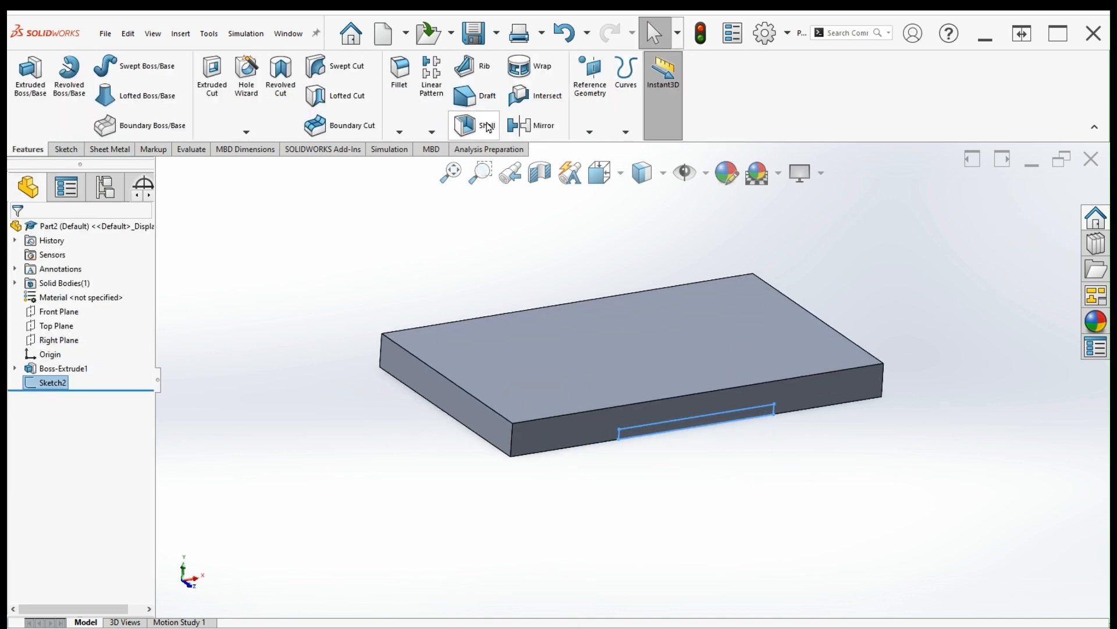
# Cut the slot rectangle on the long front face through the whole depth of the plate with Extruded Cut
pyautogui.click(212, 73)
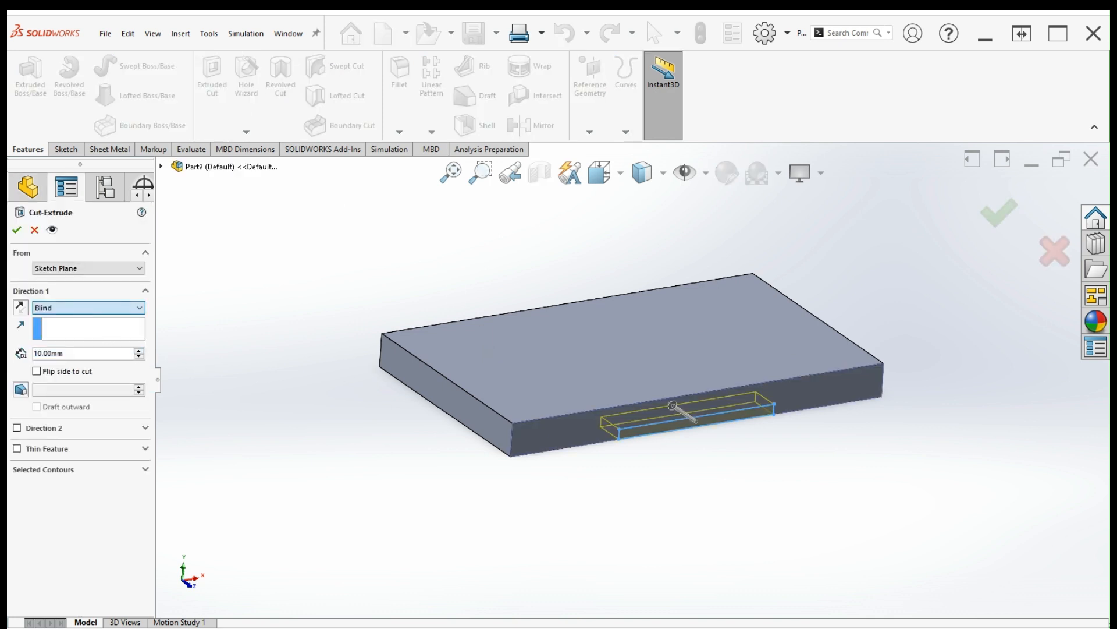
pyautogui.click(91, 326)
pyautogui.click(990, 223)
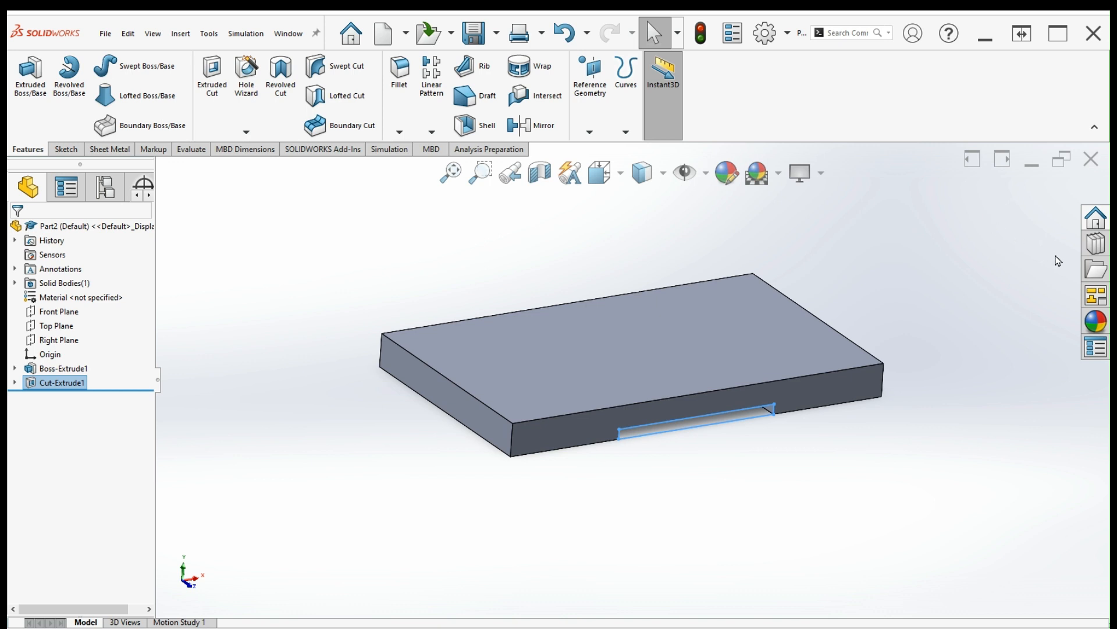
pyautogui.click(939, 426)
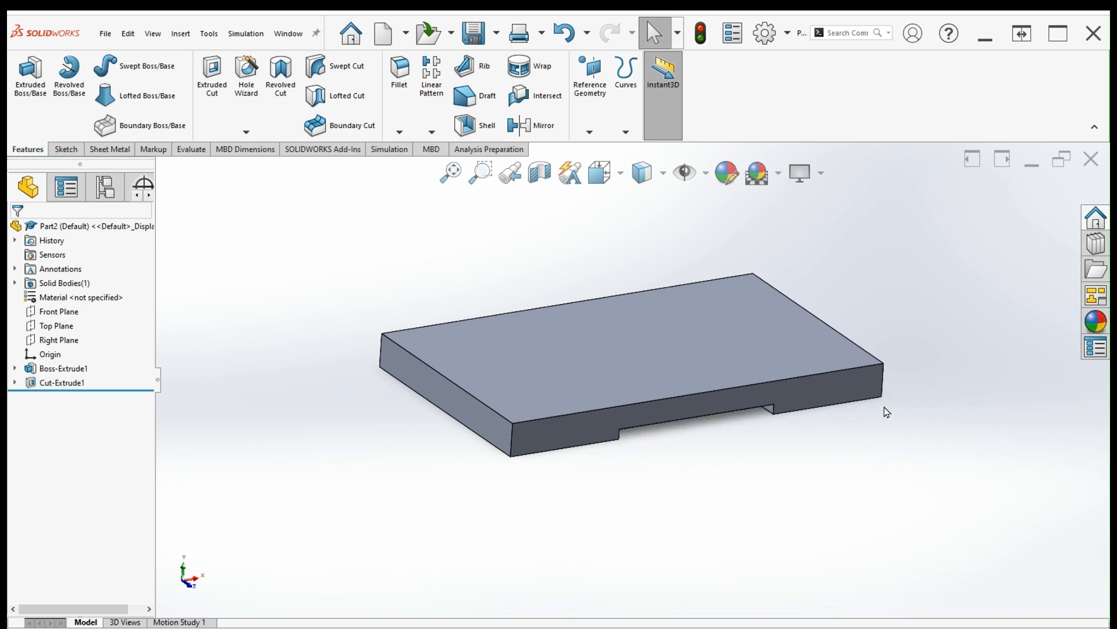
# Sketch a corner rectangle about 8 mm high on the plate's long front face plane, resting on its top edge above the slot
pyautogui.click(774, 396)
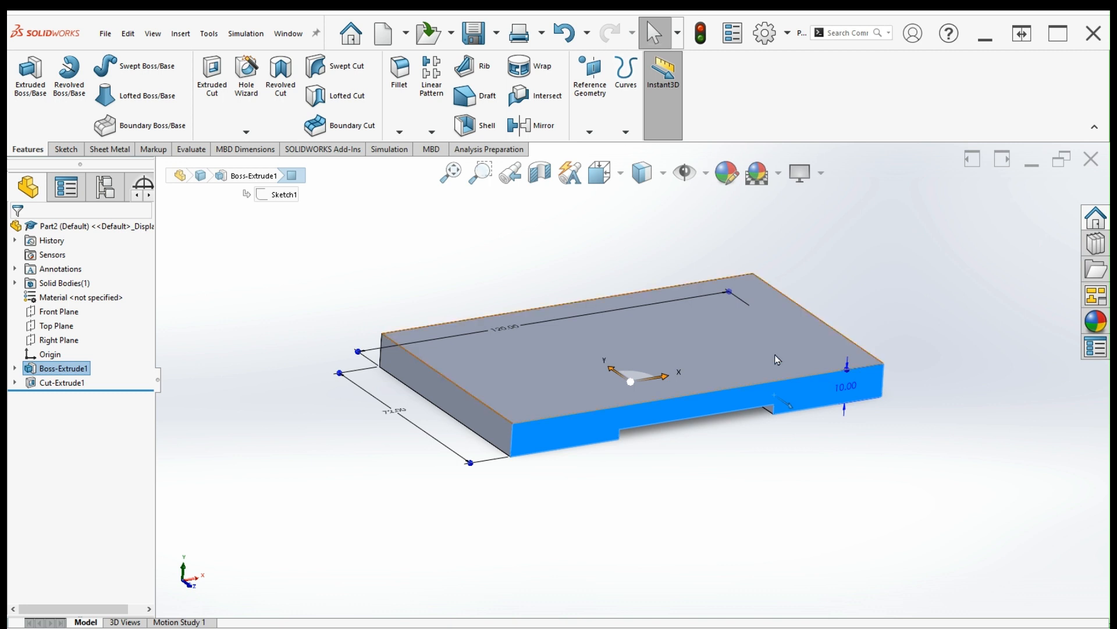
pyautogui.click(796, 325)
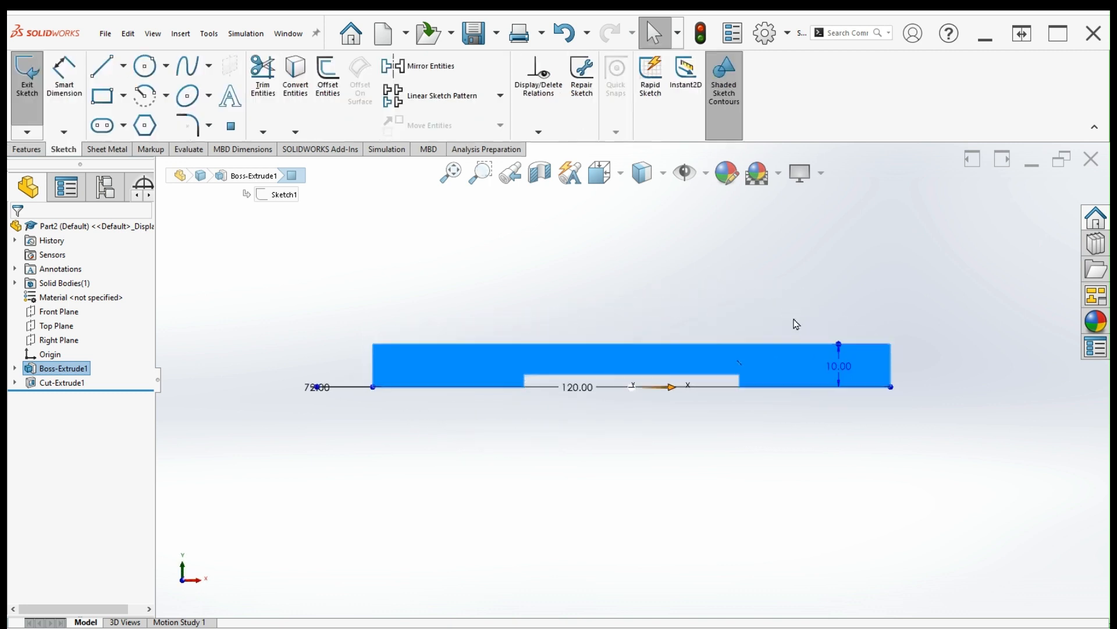
pyautogui.click(103, 95)
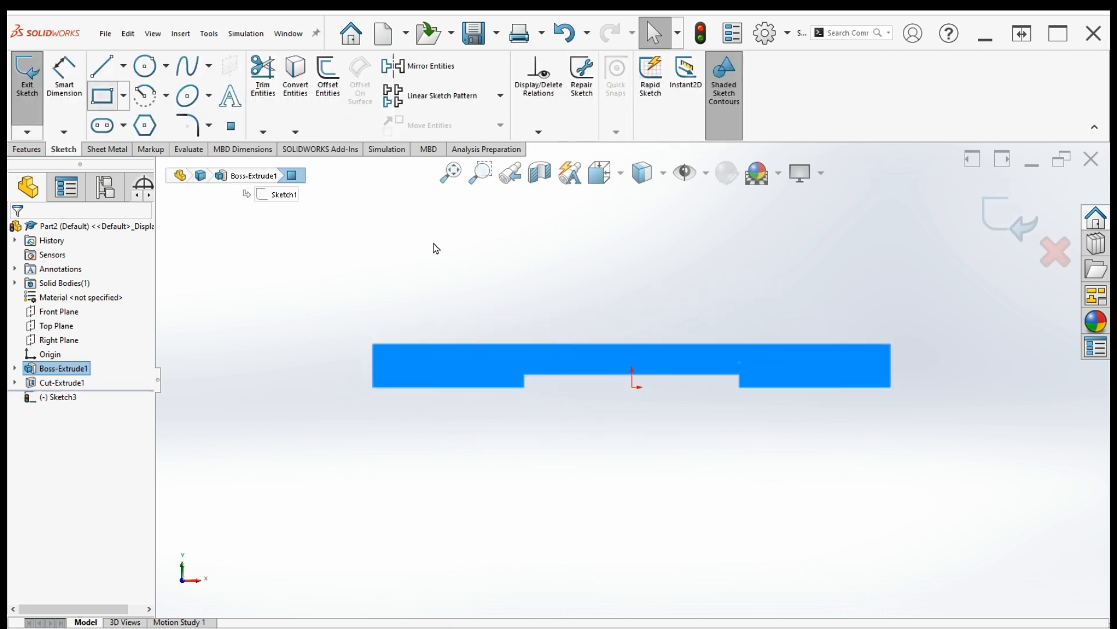
pyautogui.click(520, 307)
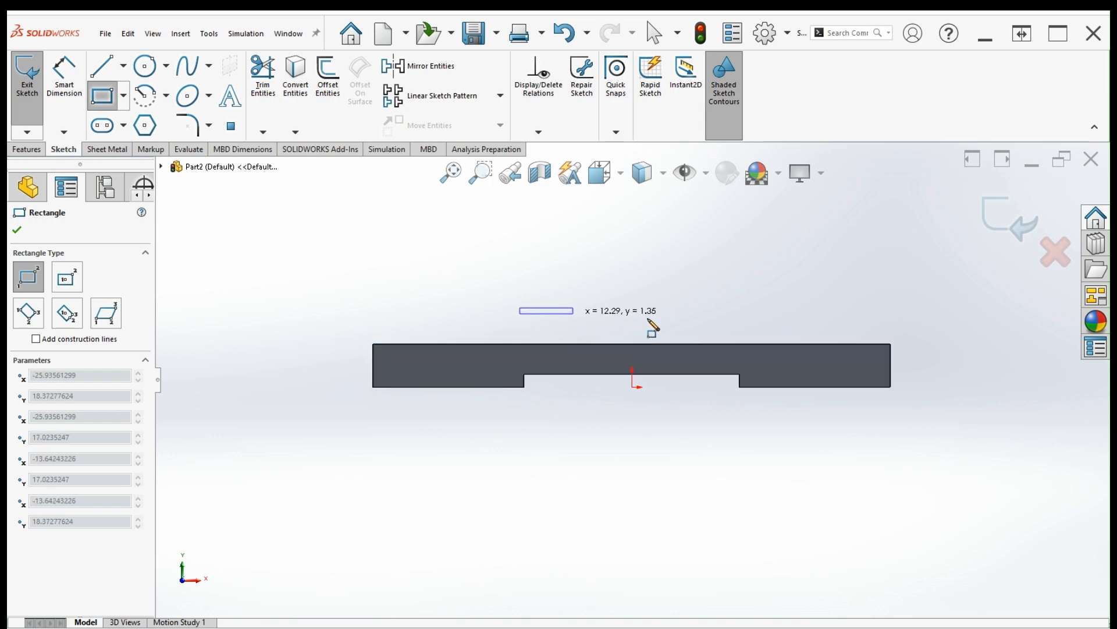
pyautogui.click(747, 344)
# Dimension the height of the rectangle above the plate's top edge as 3 mm
pyautogui.click(64, 76)
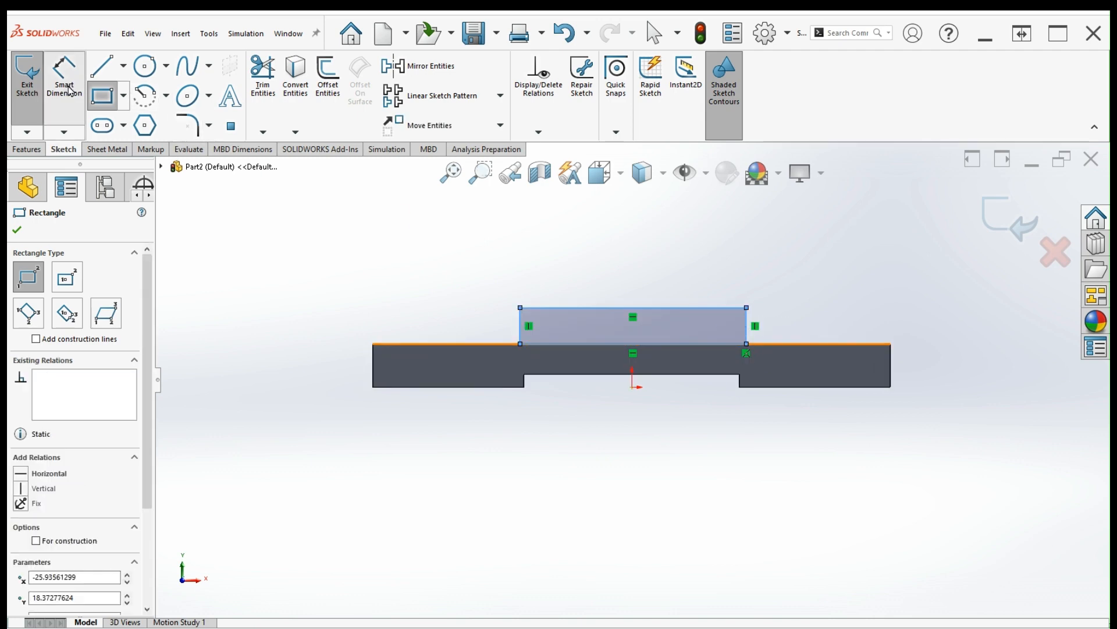
pyautogui.click(747, 329)
pyautogui.click(806, 326)
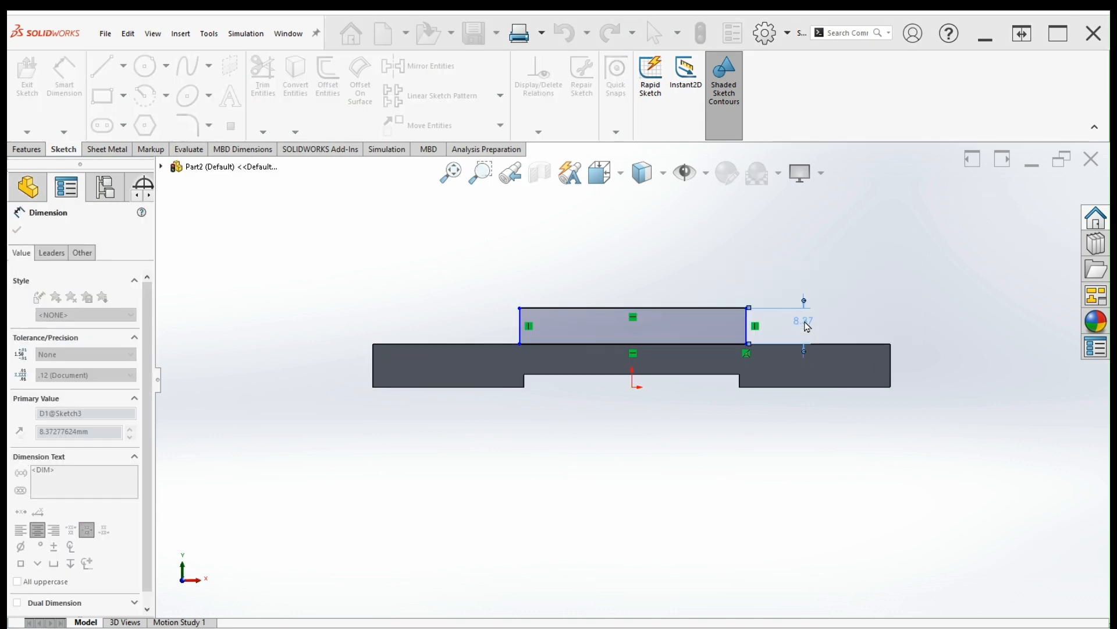
pyautogui.write('3')
pyautogui.press('Return')
pyautogui.scroll(-3, 779, 346)
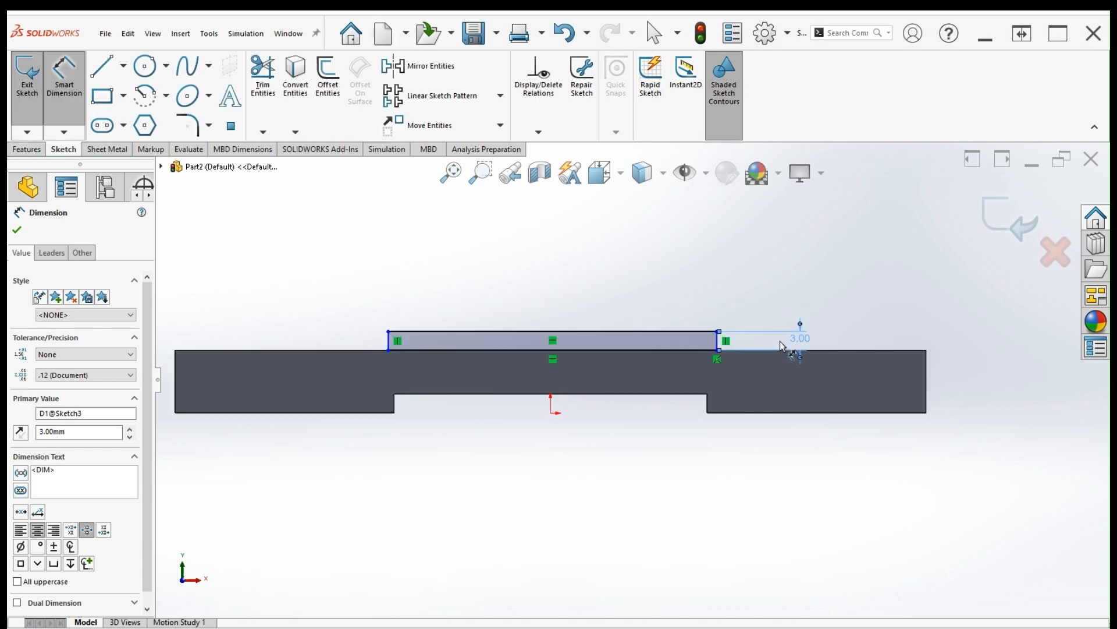
# Dimension the distance from the upper rectangle's right side to the plate's right end as 35 mm
pyautogui.click(719, 342)
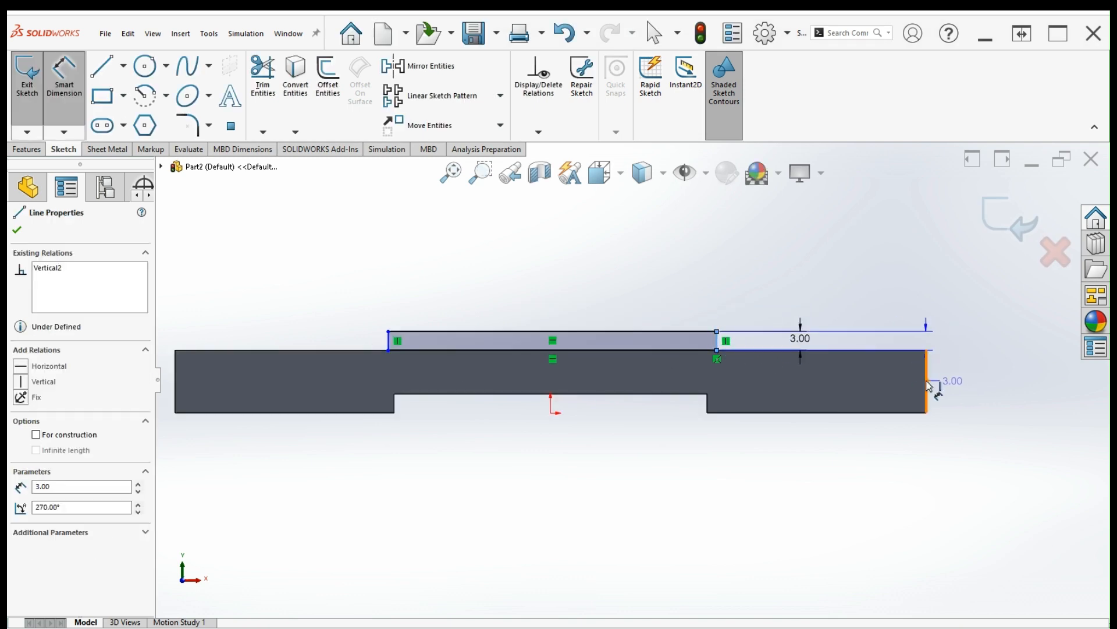
pyautogui.click(928, 386)
pyautogui.click(833, 456)
pyautogui.write('35')
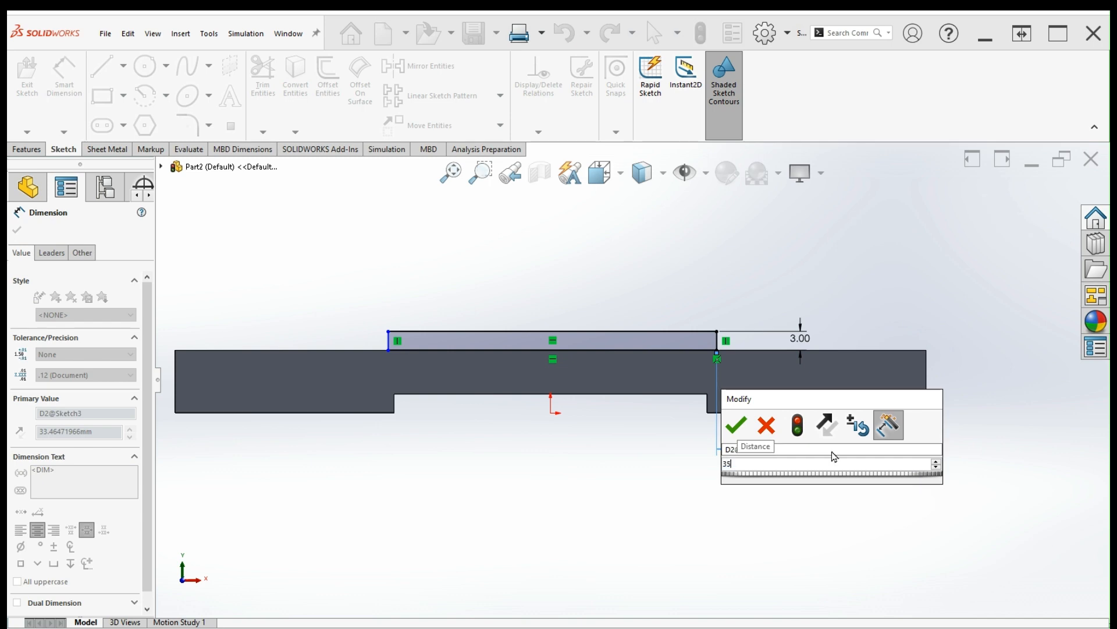
pyautogui.press('Return')
pyautogui.scroll(2, 494, 346)
pyautogui.scroll(-1, 395, 385)
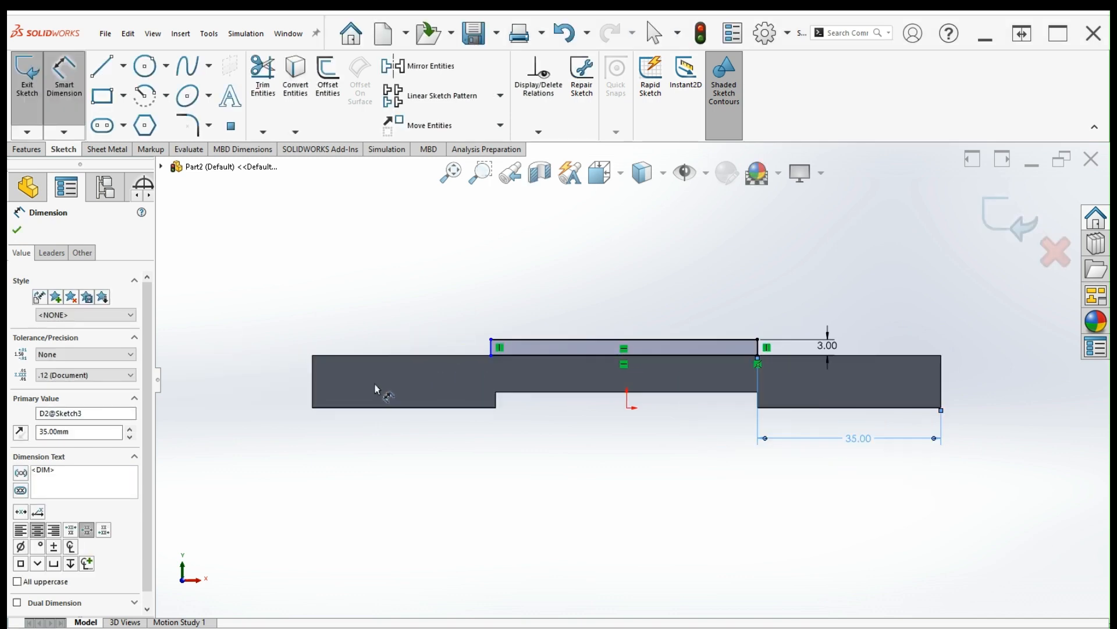
# Dimension the distance from the plate's left end to the upper rectangle's left side as 35 mm, and close the sketch
pyautogui.click(314, 391)
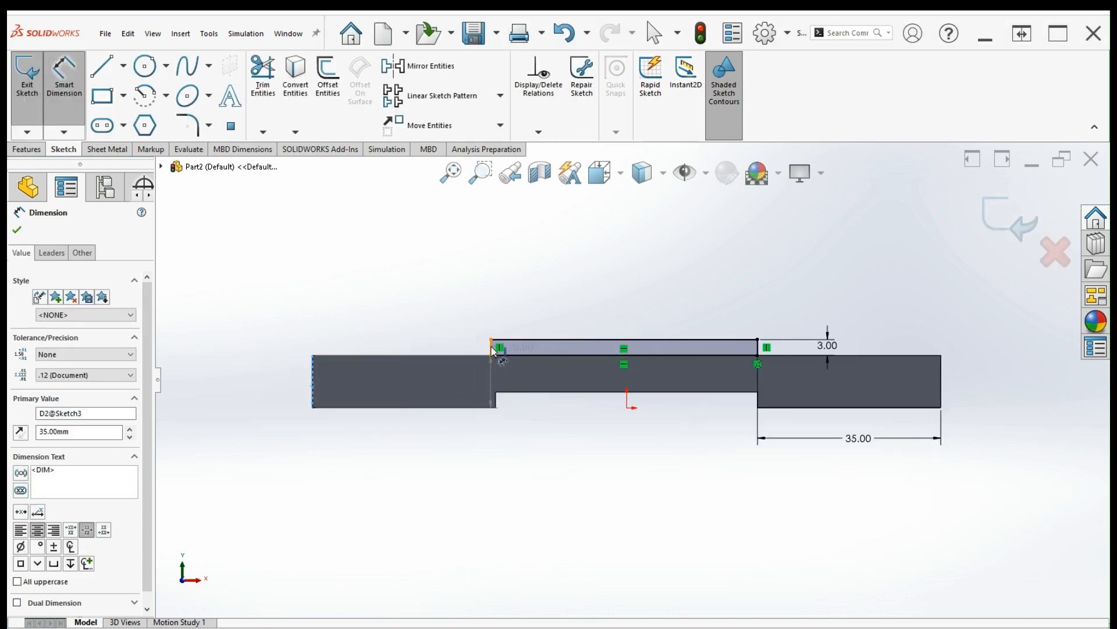
pyautogui.click(492, 348)
pyautogui.click(421, 456)
pyautogui.write('35')
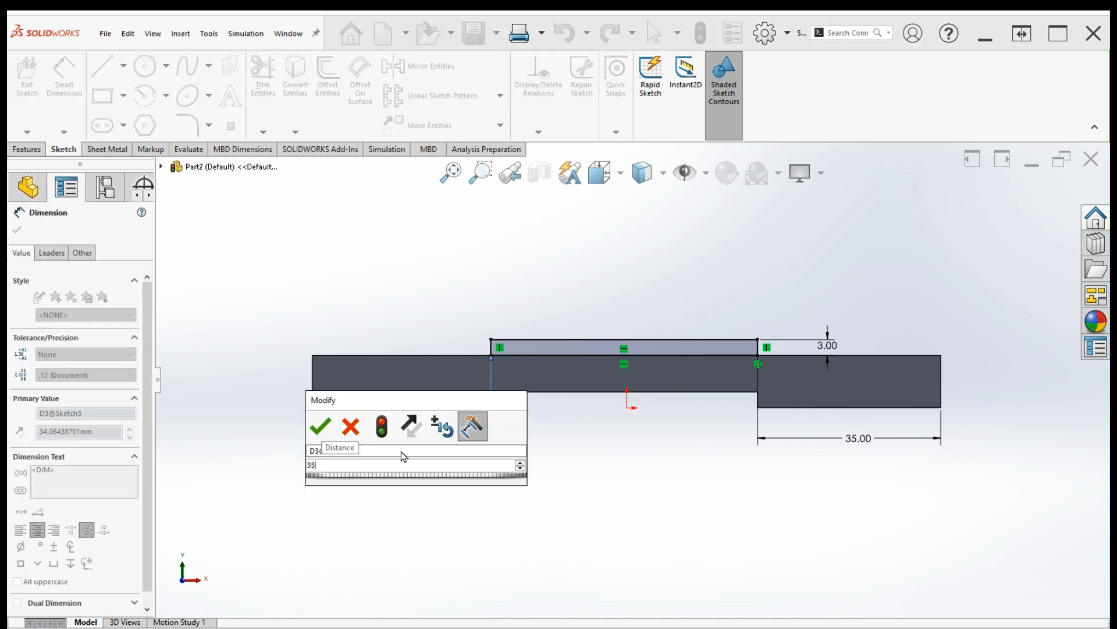
pyautogui.press('Return')
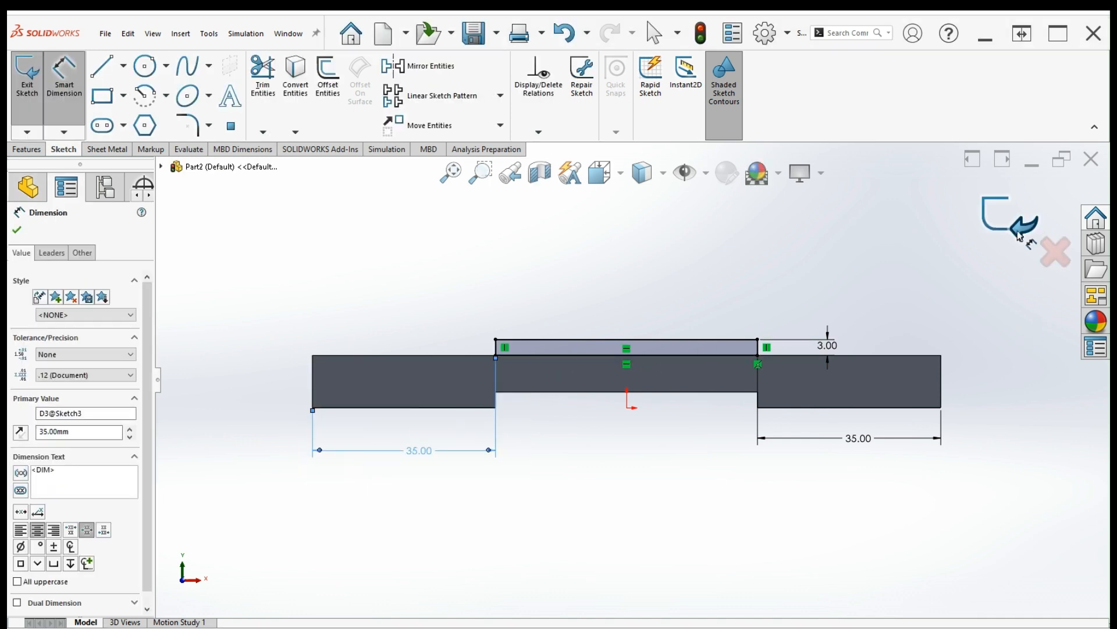
pyautogui.click(1010, 217)
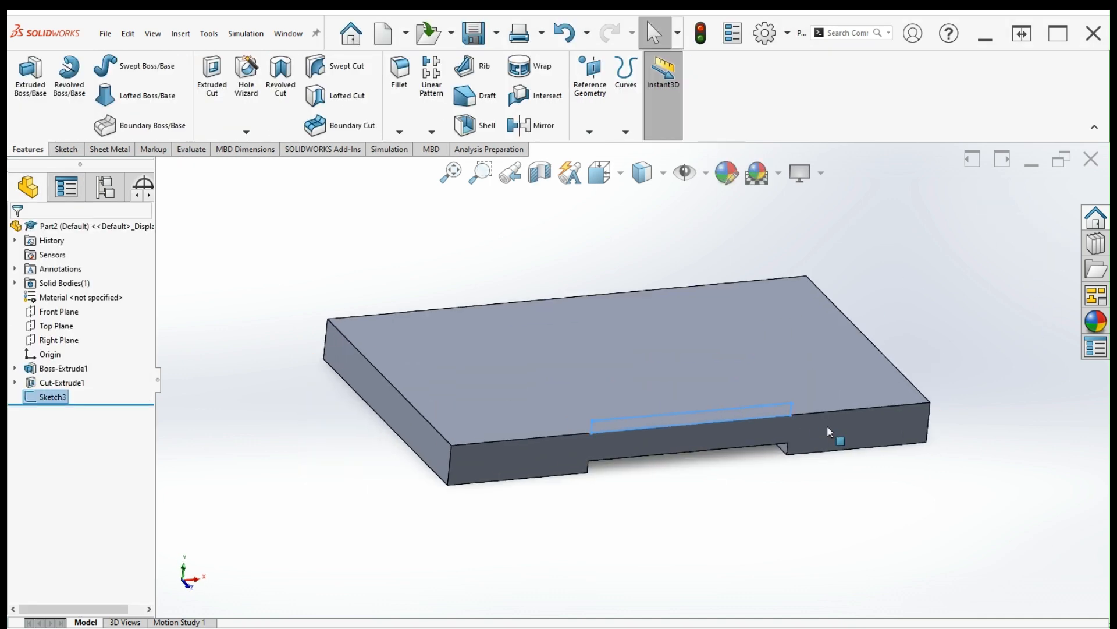
# Extrude the upper rectangle as a blind boss 72 mm deep, with the direction reversed so it runs across the plate's top
pyautogui.hotkey('ctrl', '7')
pyautogui.click(32, 75)
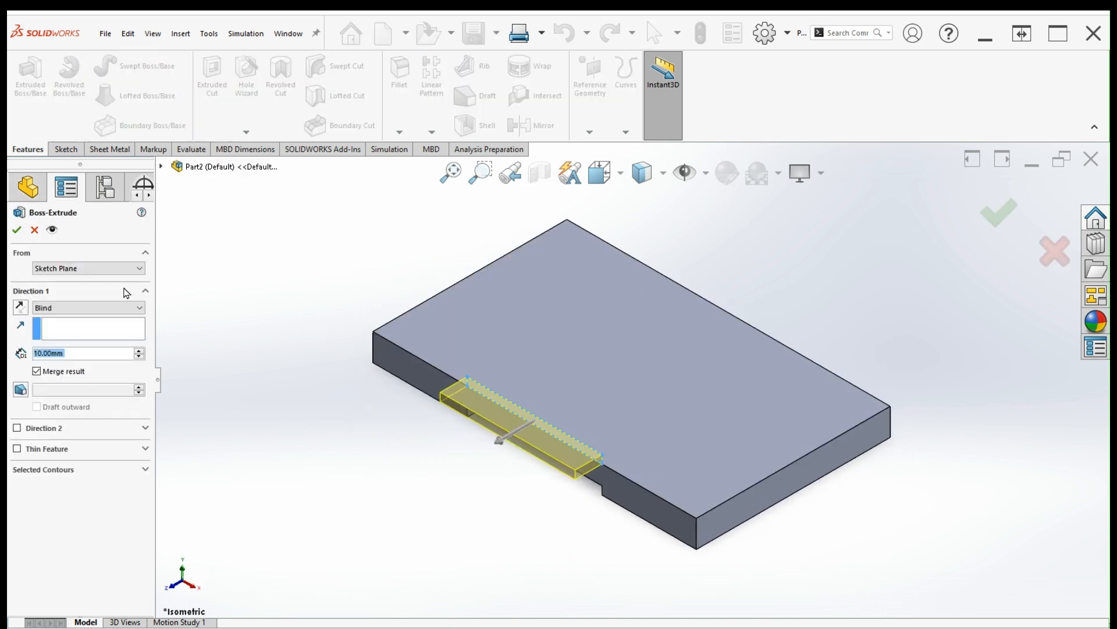
pyautogui.click(86, 310)
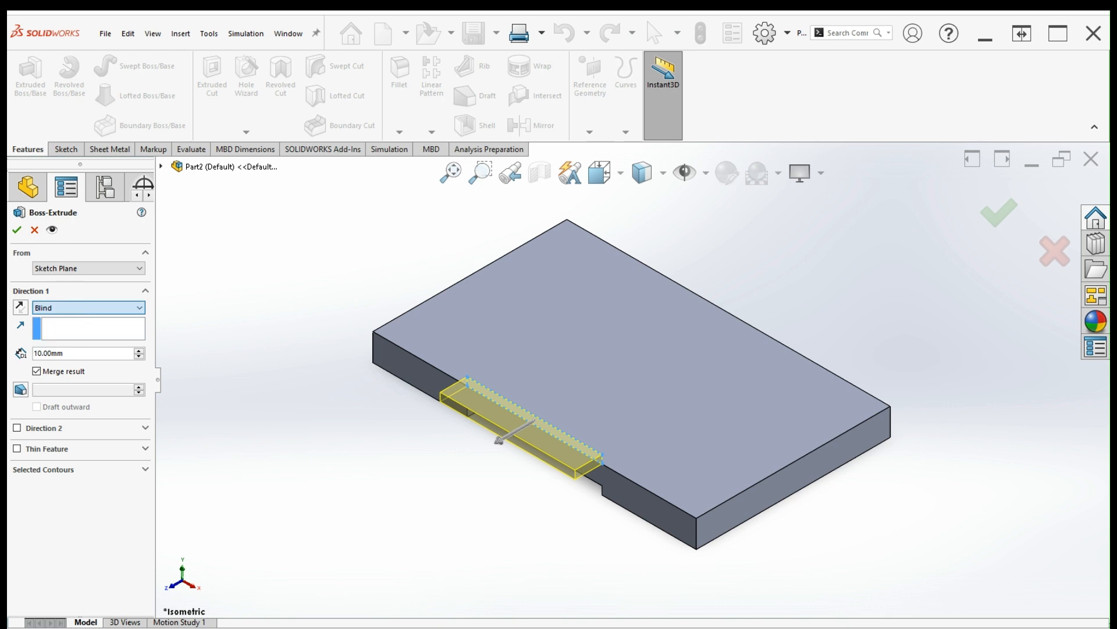
pyautogui.click(84, 323)
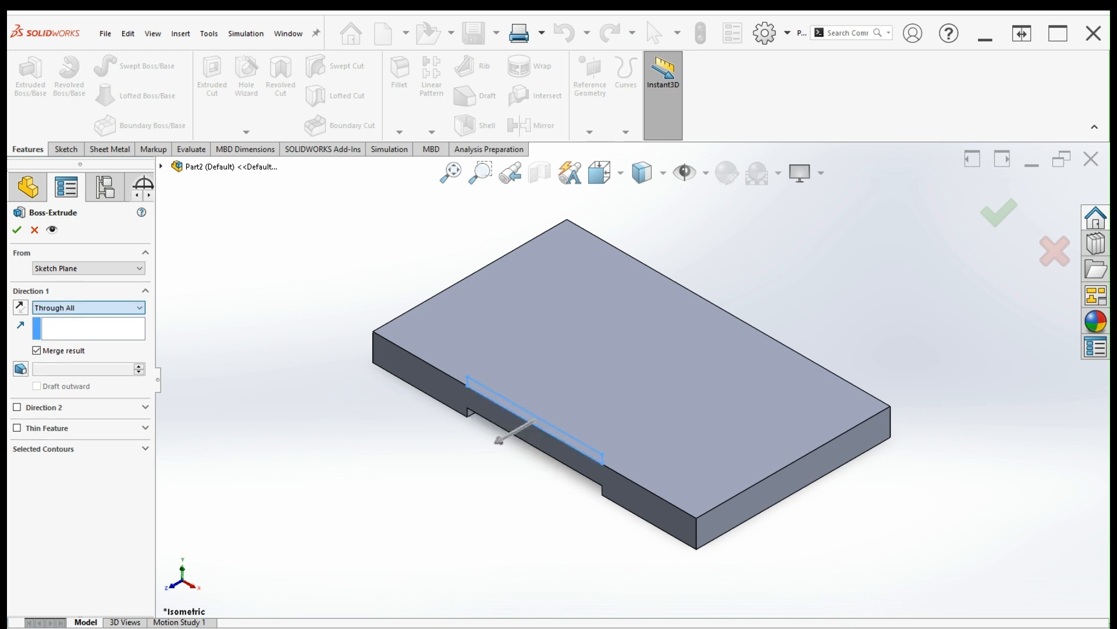
pyautogui.click(77, 325)
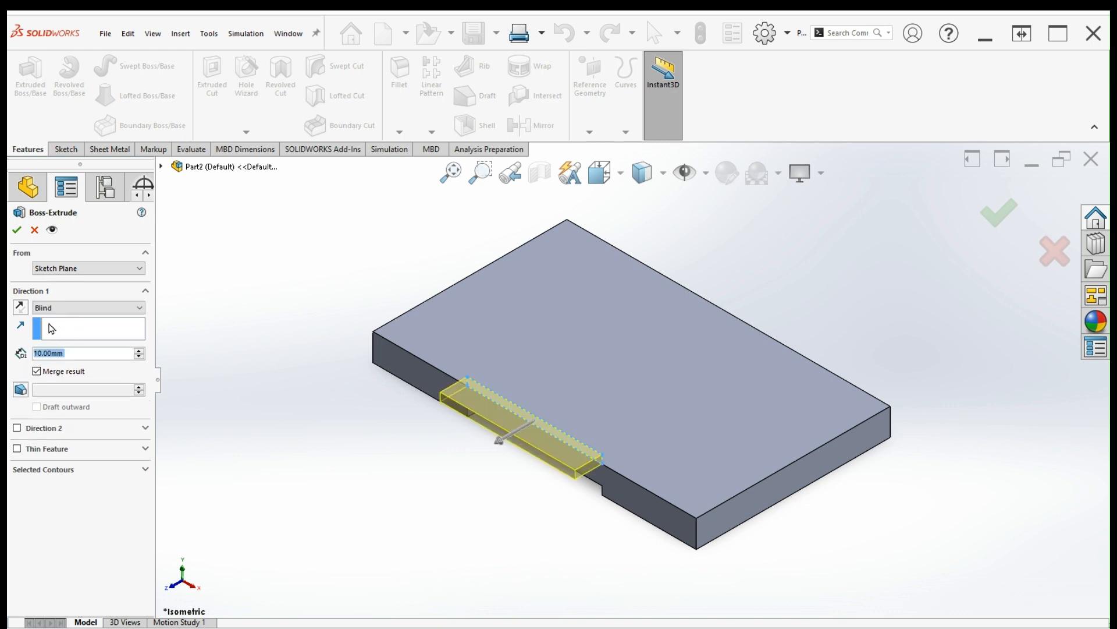
pyautogui.click(21, 308)
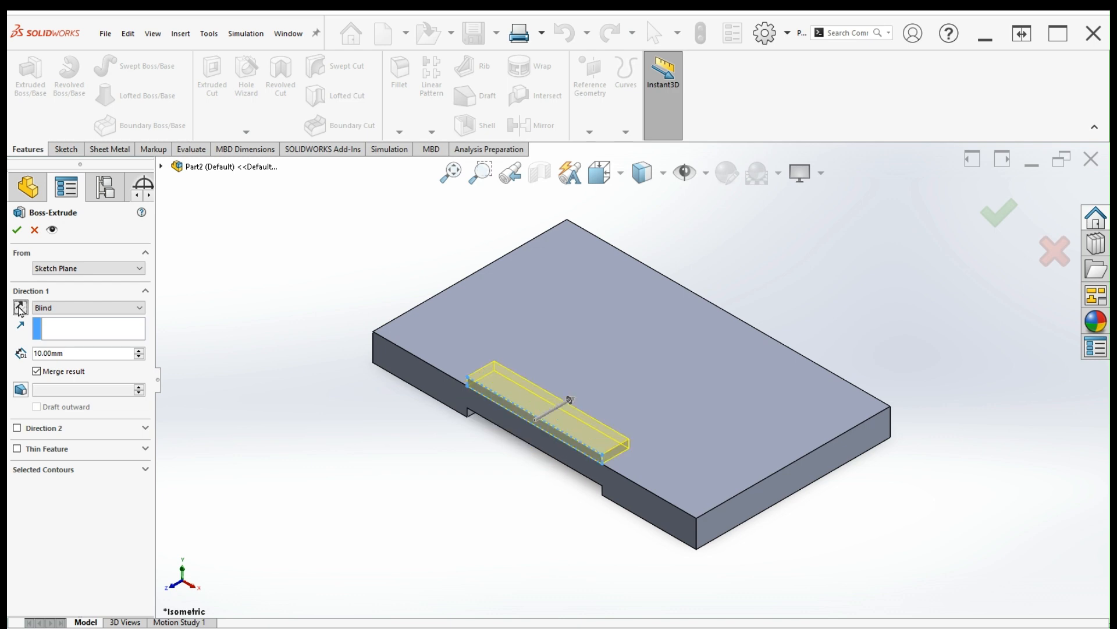
pyautogui.doubleClick(85, 353)
pyautogui.write('72')
pyautogui.press('Return')
pyautogui.click(1000, 214)
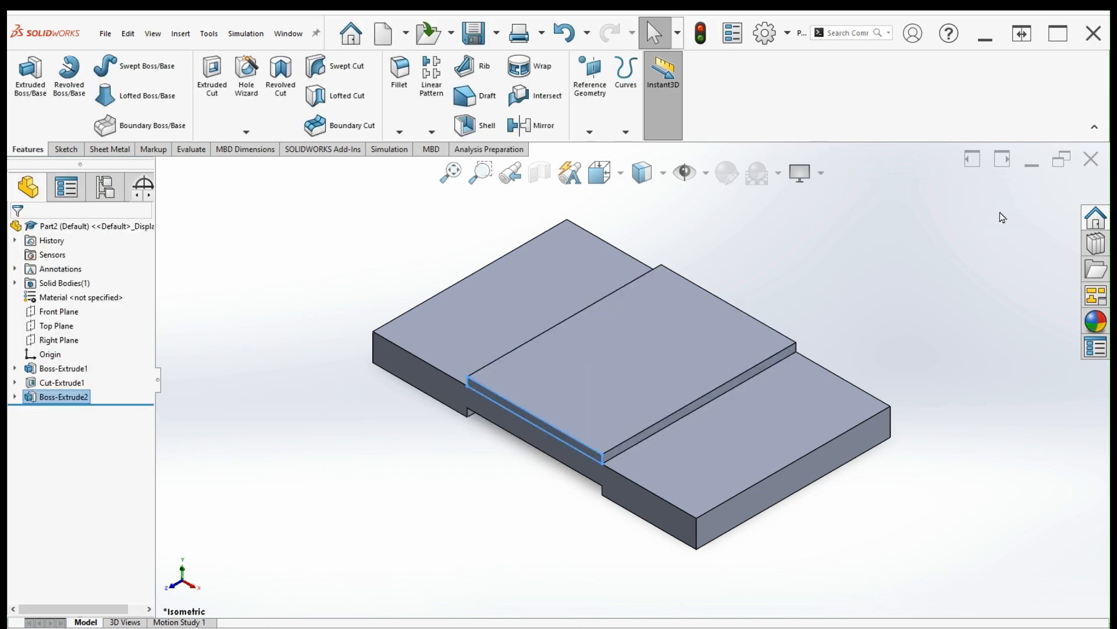
pyautogui.click(955, 314)
pyautogui.press('f')
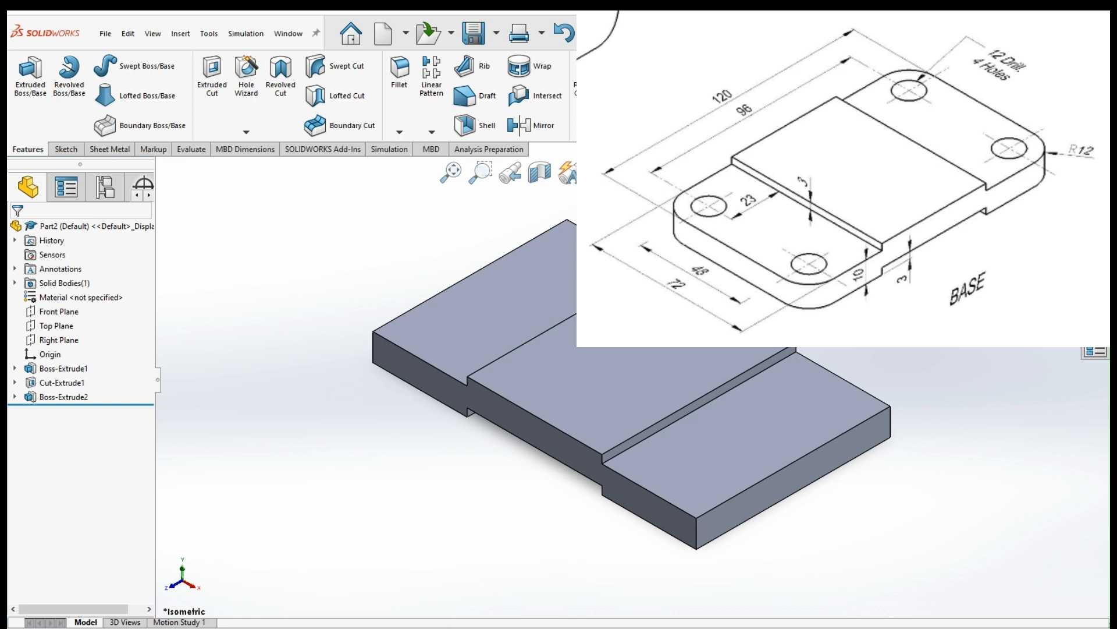
# Fillet the plate's four vertical corner edges with a 12 mm radius
pyautogui.click(400, 72)
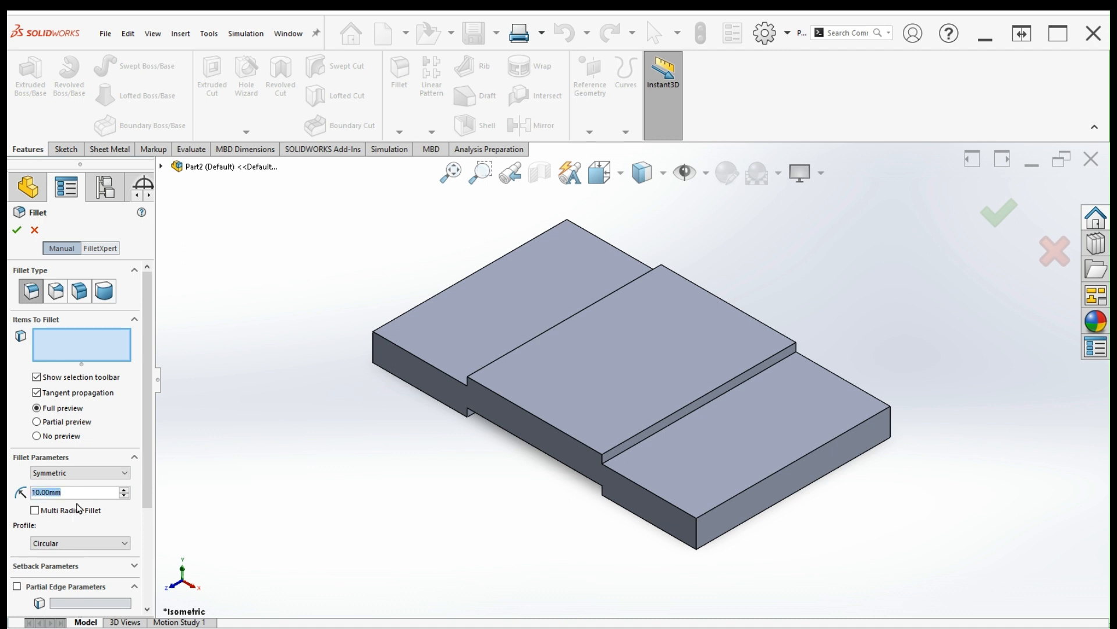
pyautogui.write('12')
pyautogui.press('Return')
pyautogui.click(694, 533)
pyautogui.click(891, 425)
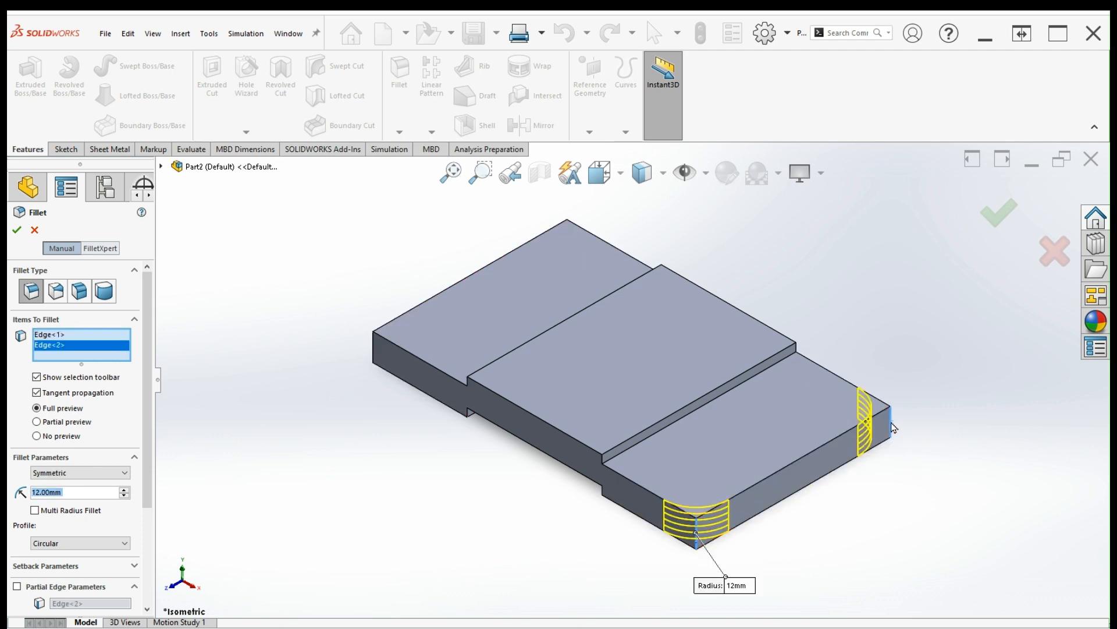
pyautogui.click(373, 352)
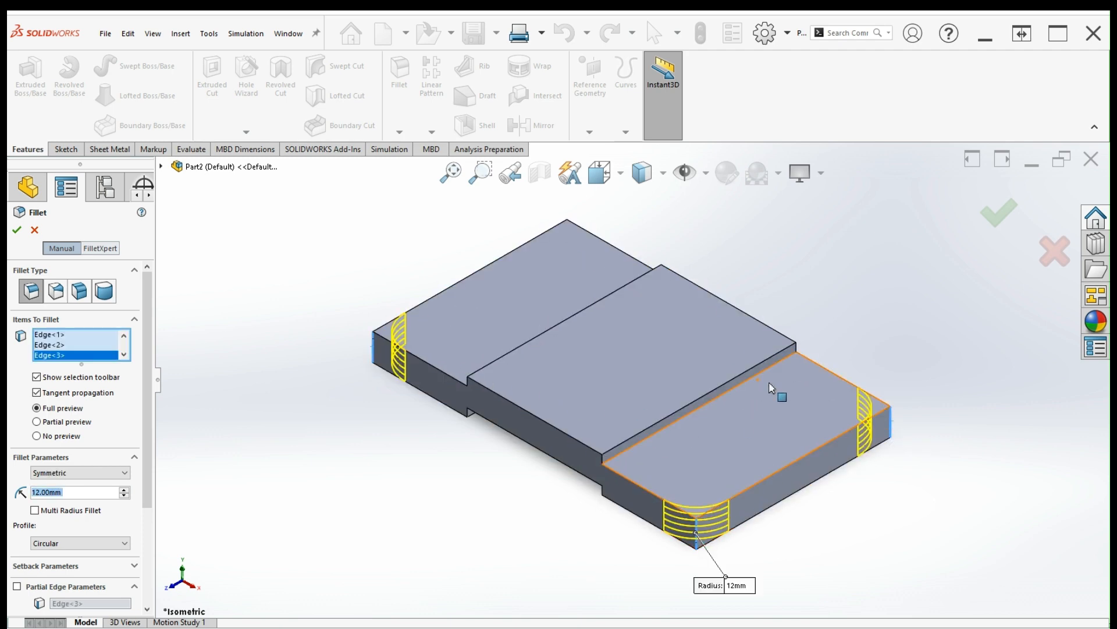
pyautogui.moveTo(771, 388); pyautogui.dragTo(521, 319, button='middle')
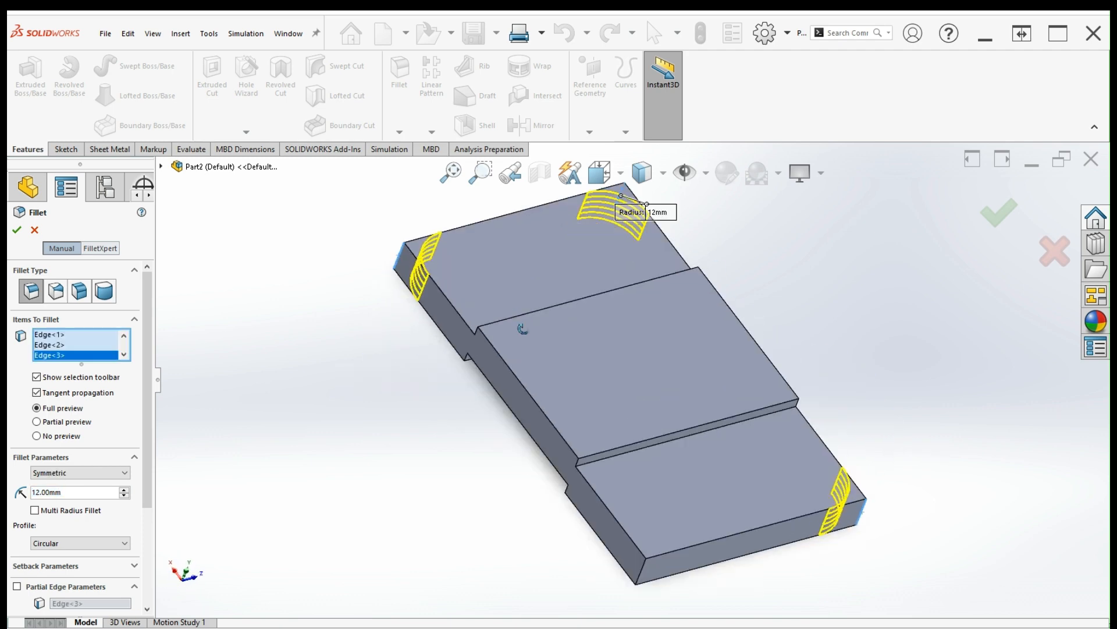
pyautogui.click(649, 580)
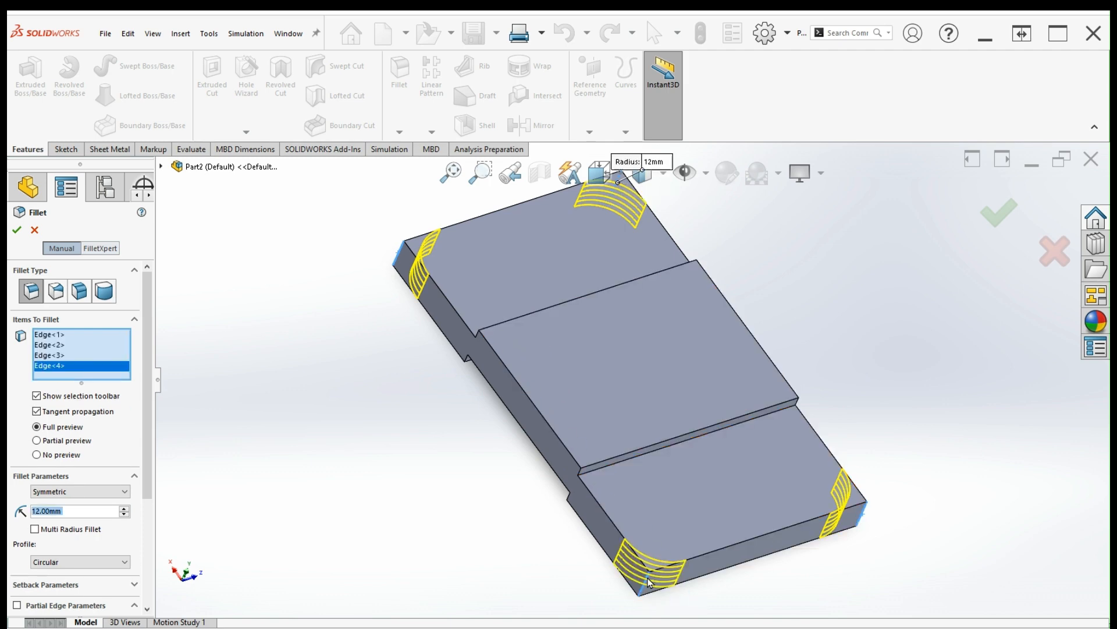
pyautogui.click(1000, 220)
pyautogui.moveTo(997, 220); pyautogui.dragTo(900, 368, button='middle')
pyautogui.hotkey('ctrl', '7')
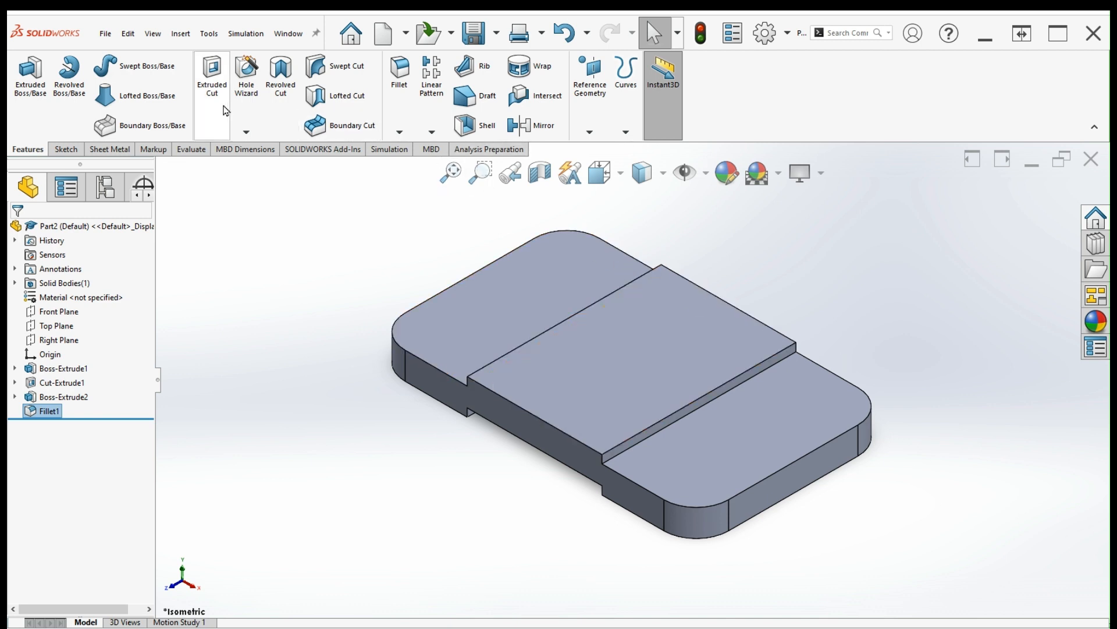
# Start a Hole Wizard hole and set its drill size to Ø12.0
pyautogui.click(245, 99)
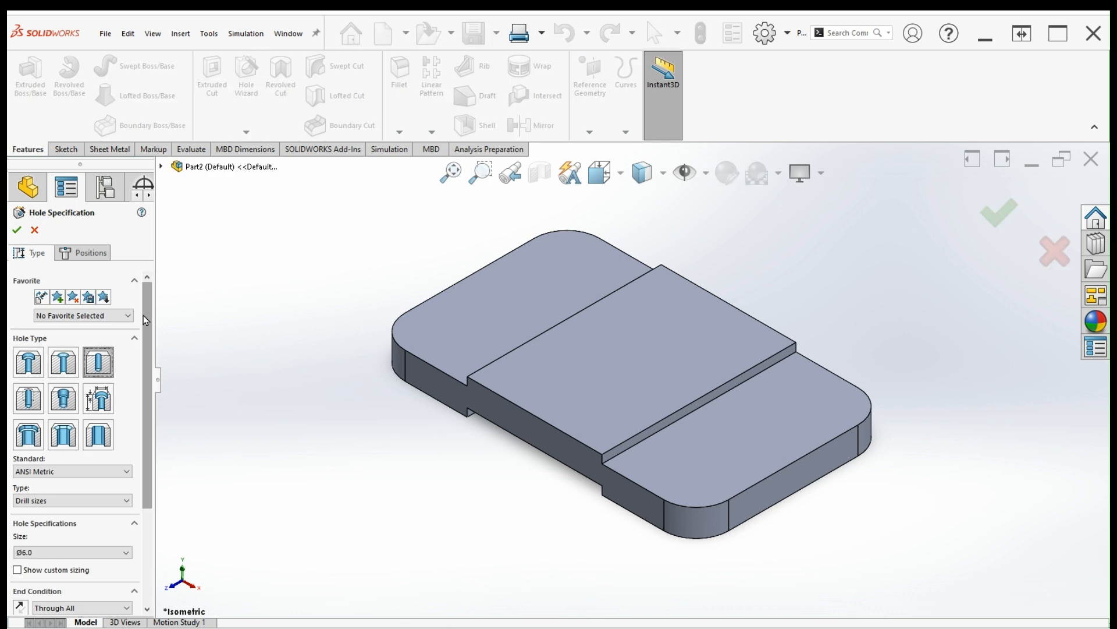
pyautogui.moveTo(146, 324); pyautogui.dragTo(147, 365)
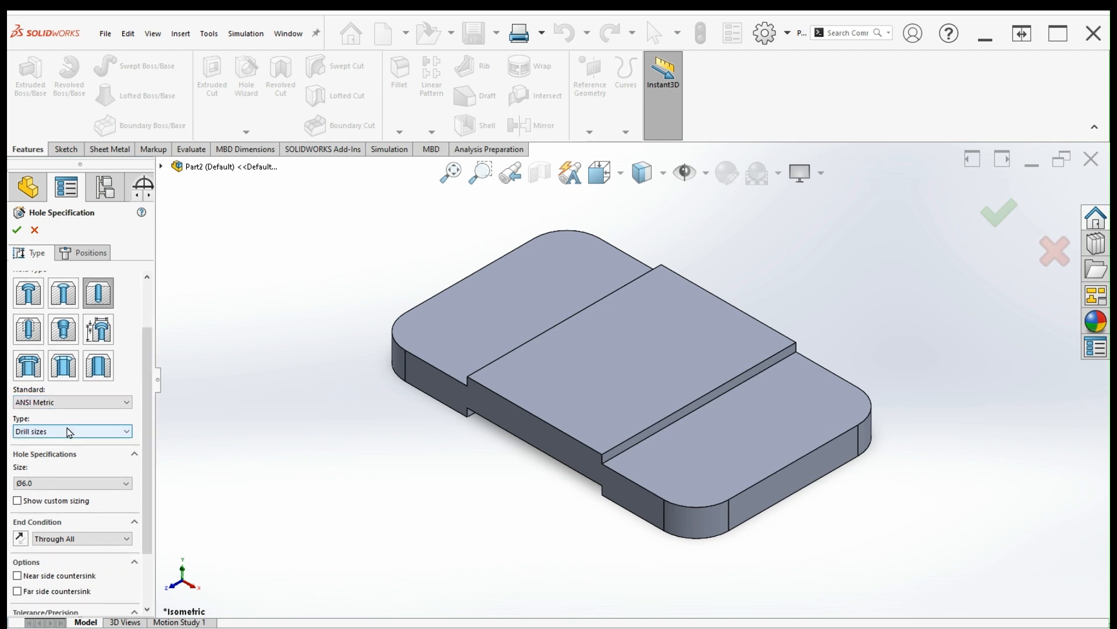
pyautogui.scroll(-2, 145, 417)
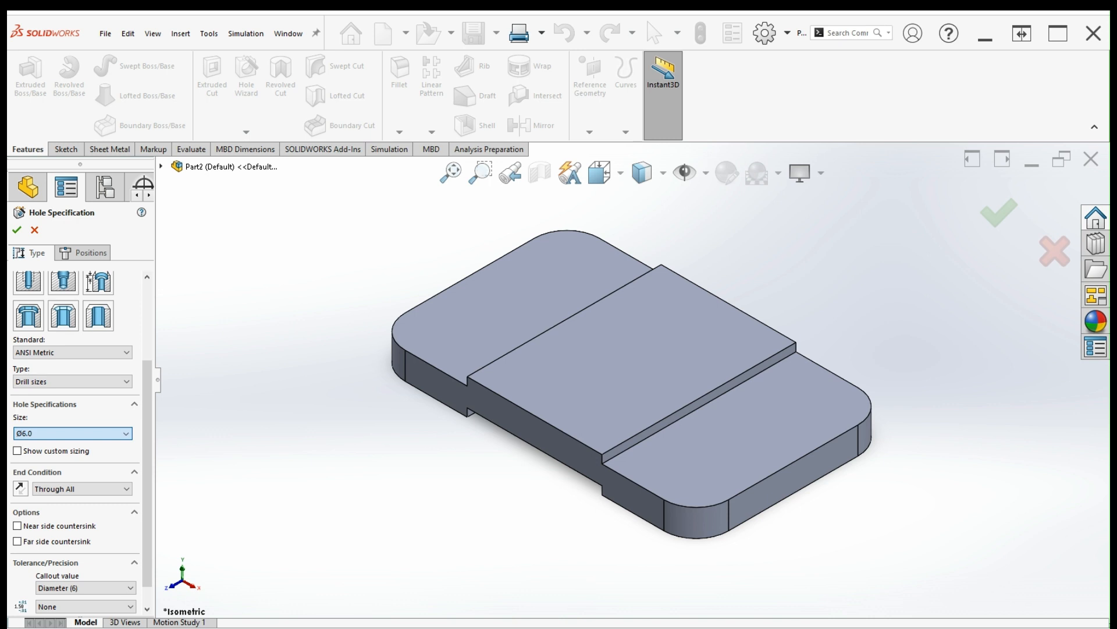
pyautogui.write('12')
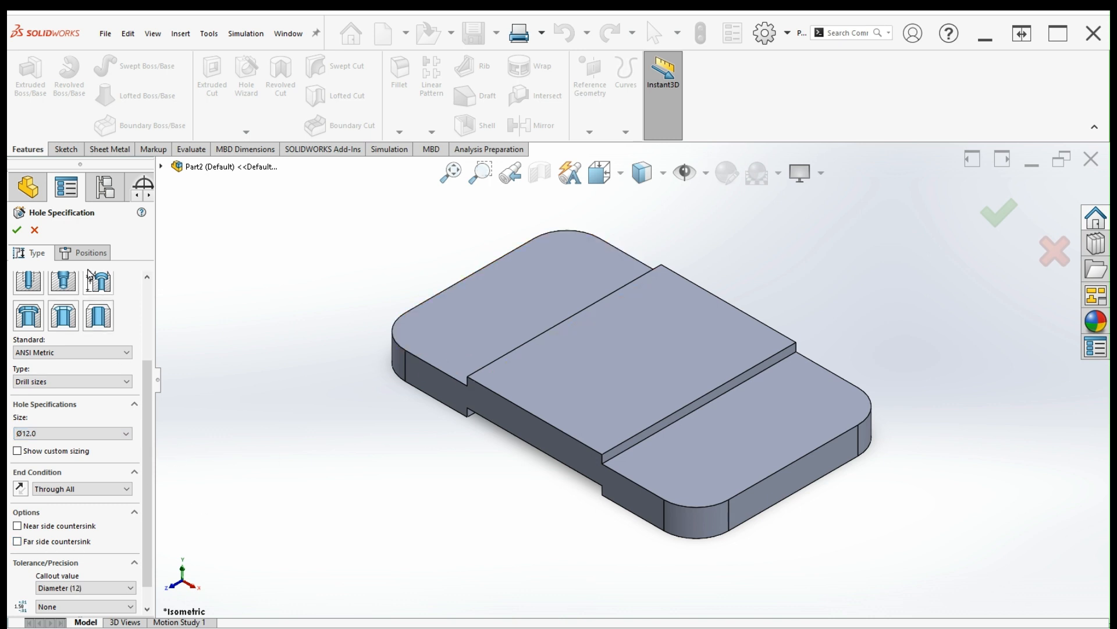
pyautogui.scroll(-1, 146, 466)
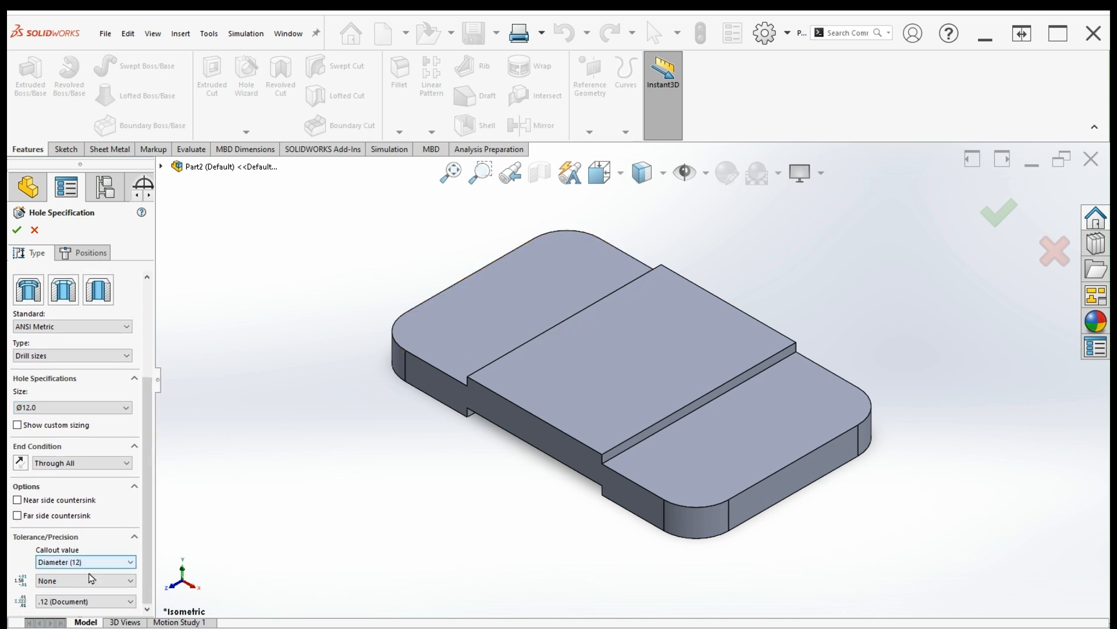
# Place through holes at the centres of the plate's four rounded corners, finish the hole feature, and show the part in isometric view
pyautogui.click(98, 254)
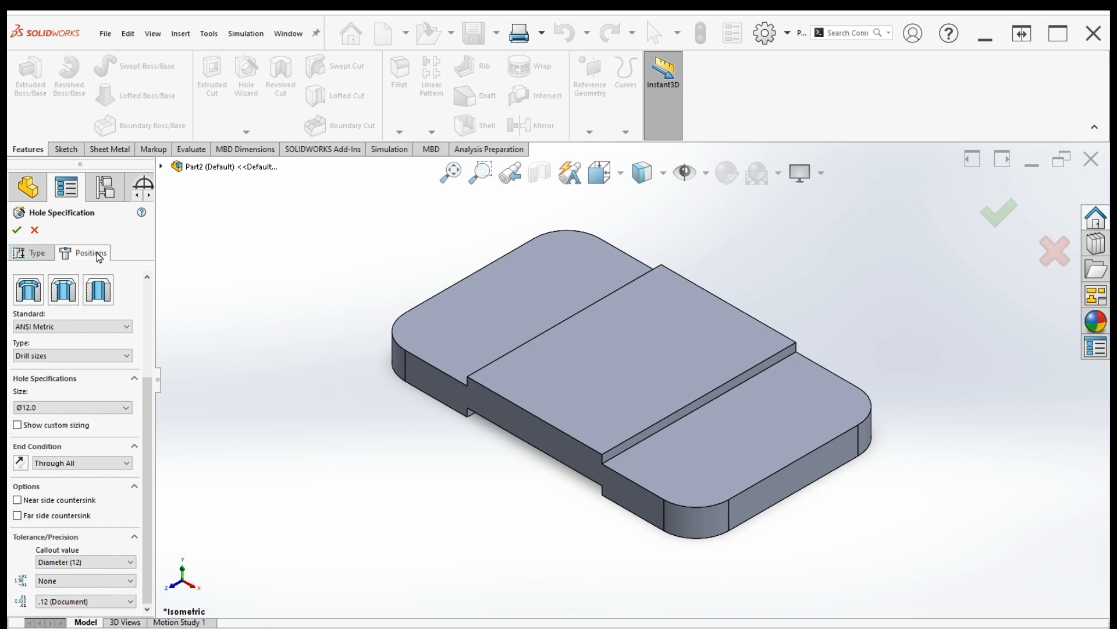
pyautogui.click(454, 327)
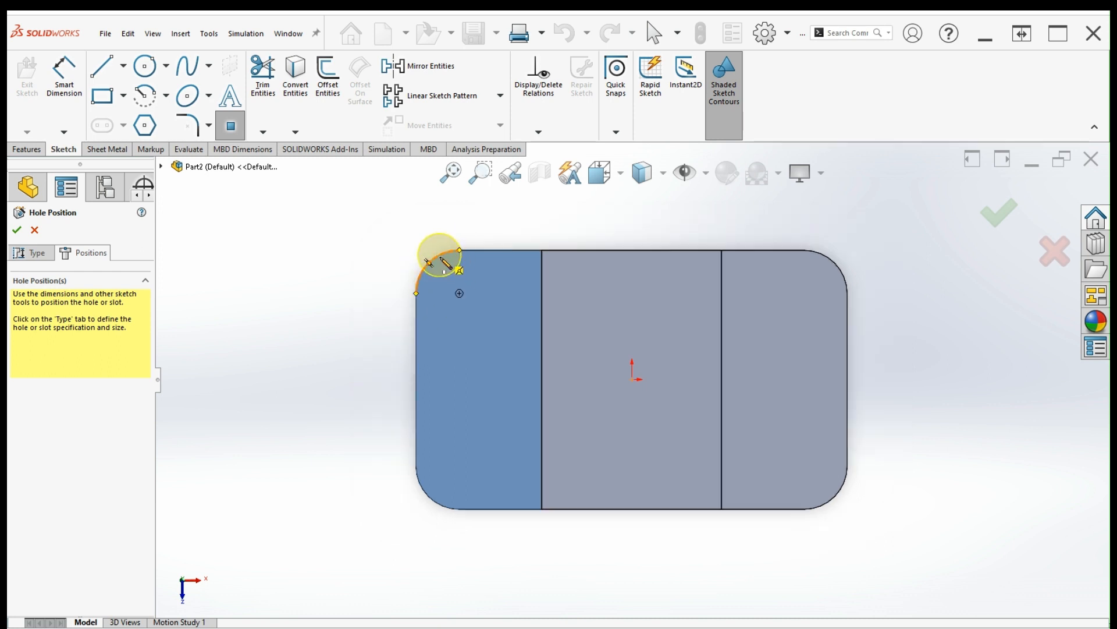
pyautogui.click(460, 294)
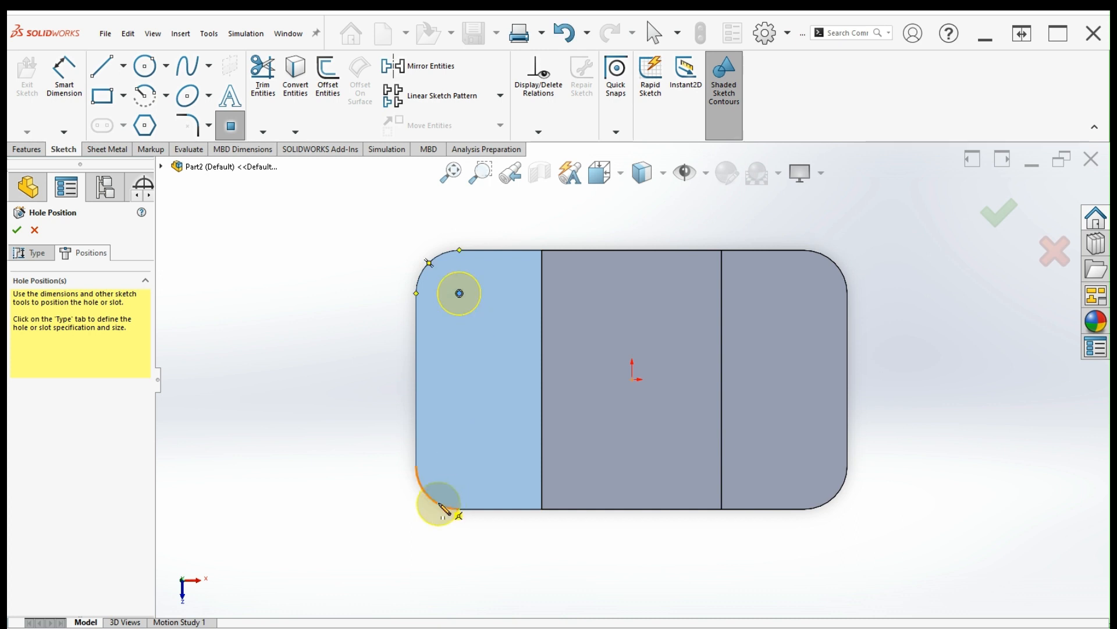
pyautogui.click(460, 466)
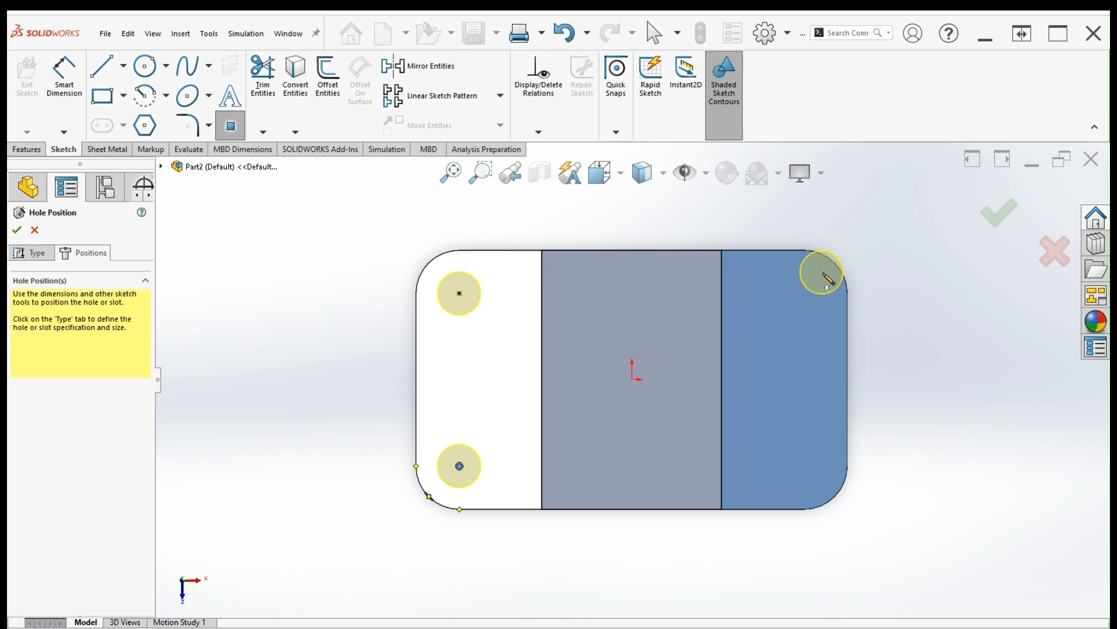
pyautogui.scroll(-3, 826, 281)
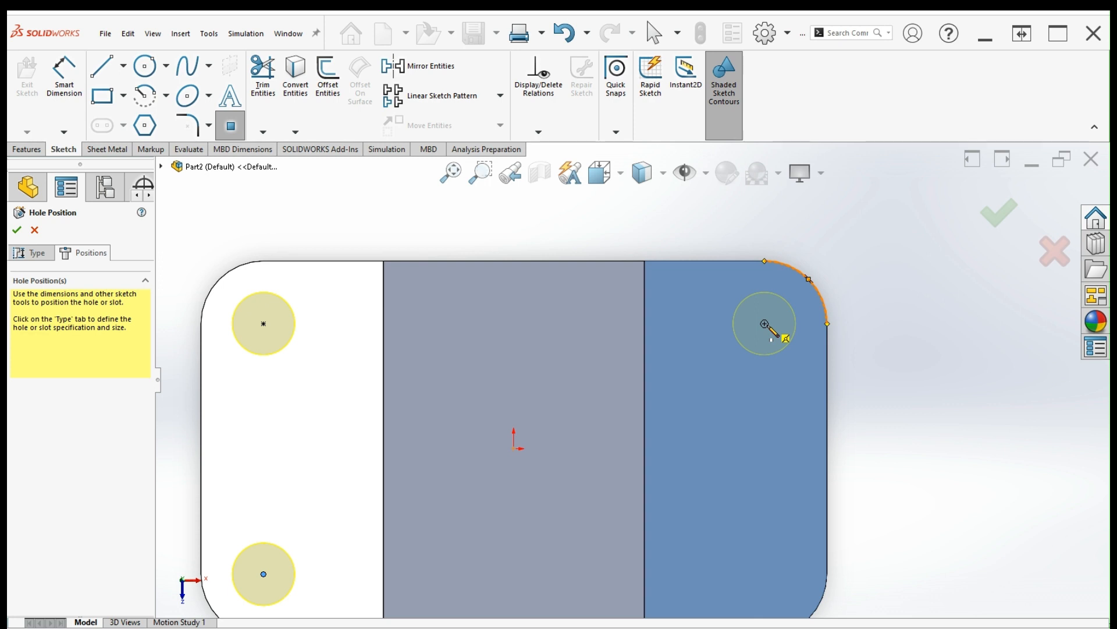
pyautogui.click(765, 323)
pyautogui.scroll(2, 776, 329)
pyautogui.scroll(-3, 745, 536)
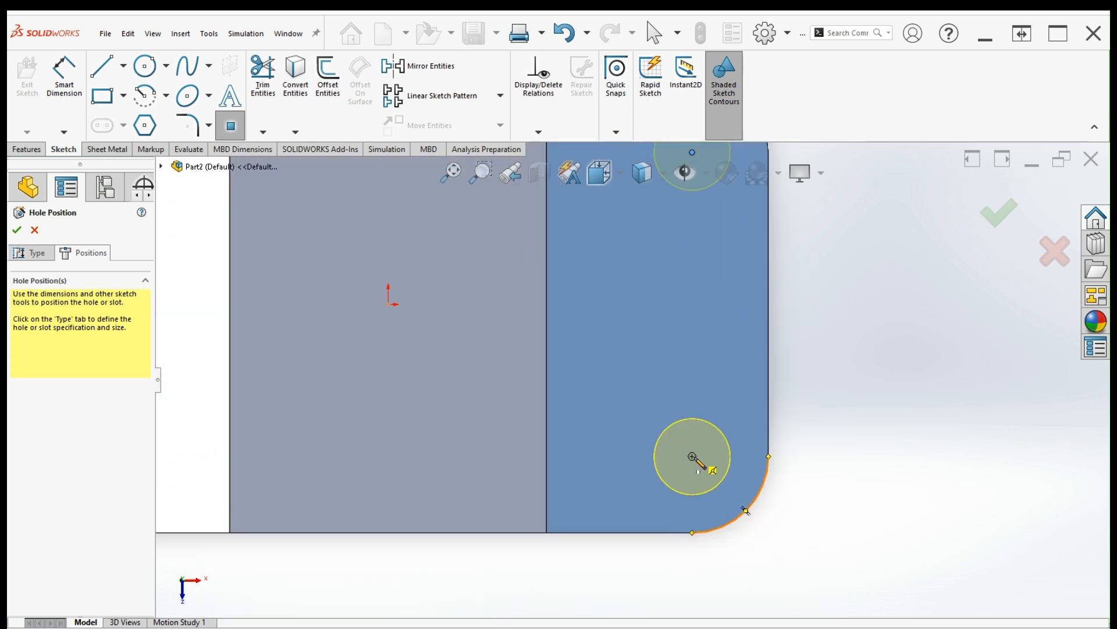
pyautogui.click(693, 456)
pyautogui.press('f')
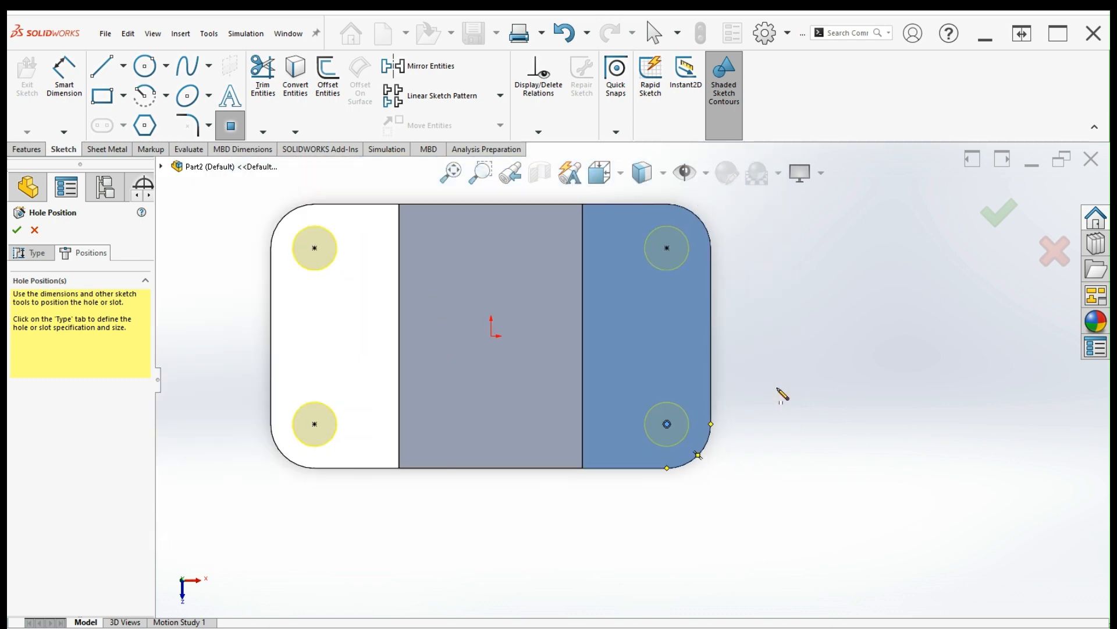
pyautogui.click(1001, 224)
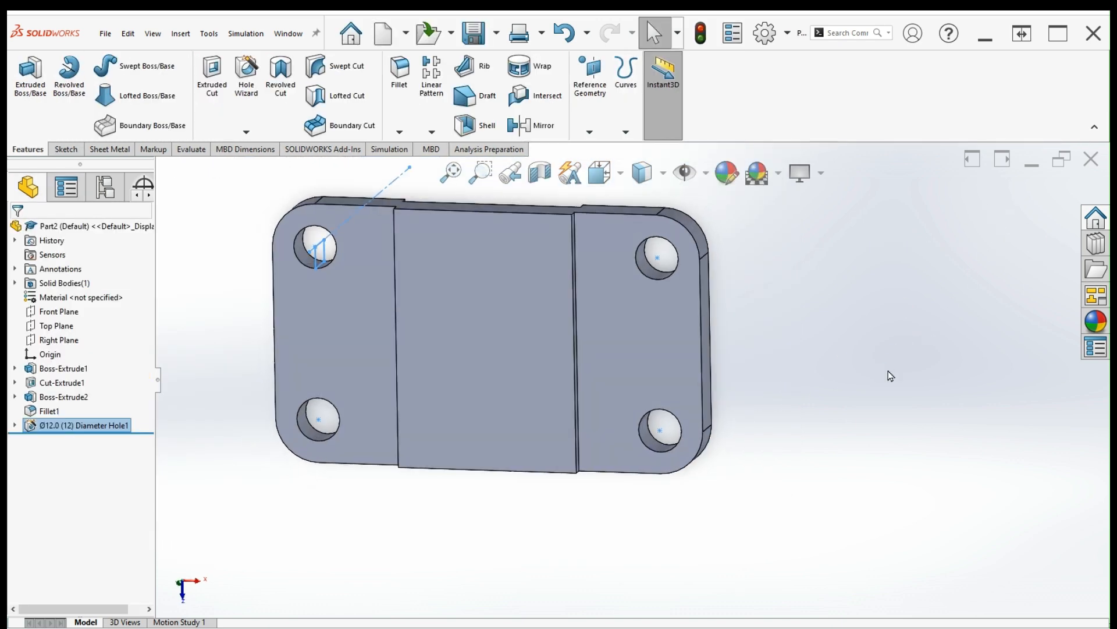
pyautogui.hotkey('ctrl', '7')
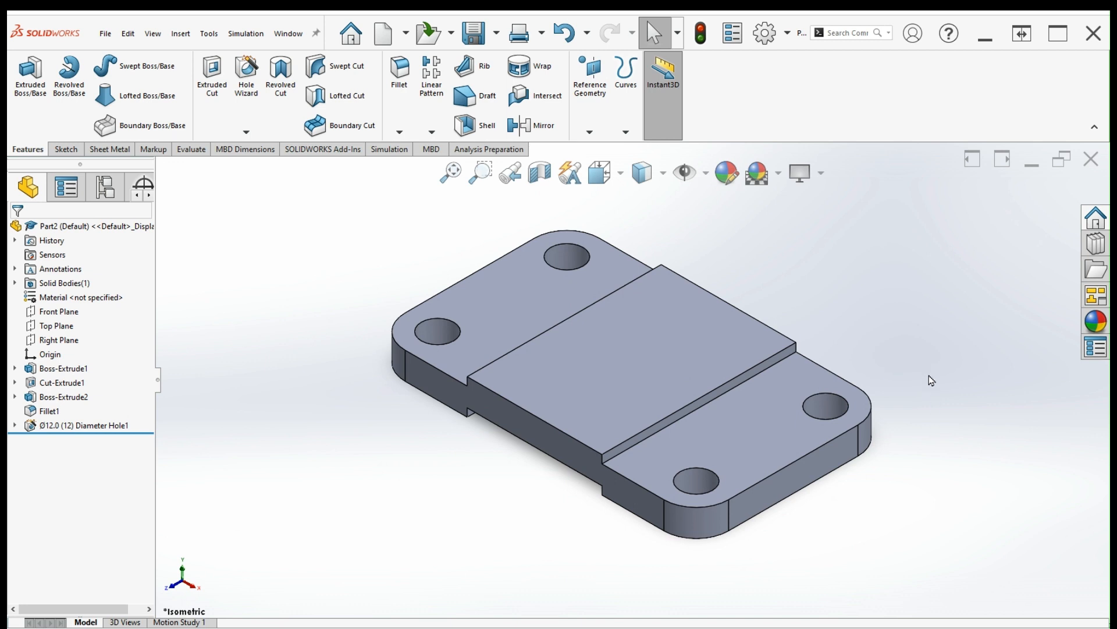
# Apply a magenta colour from the standard swatches to the whole base plate part
pyautogui.click(724, 172)
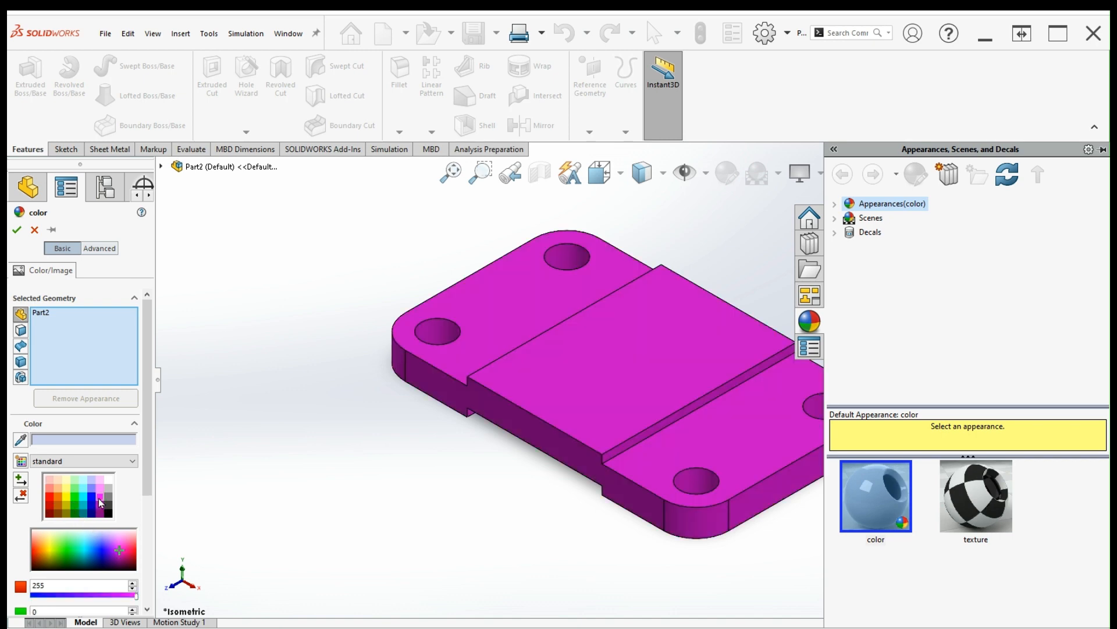
pyautogui.click(100, 499)
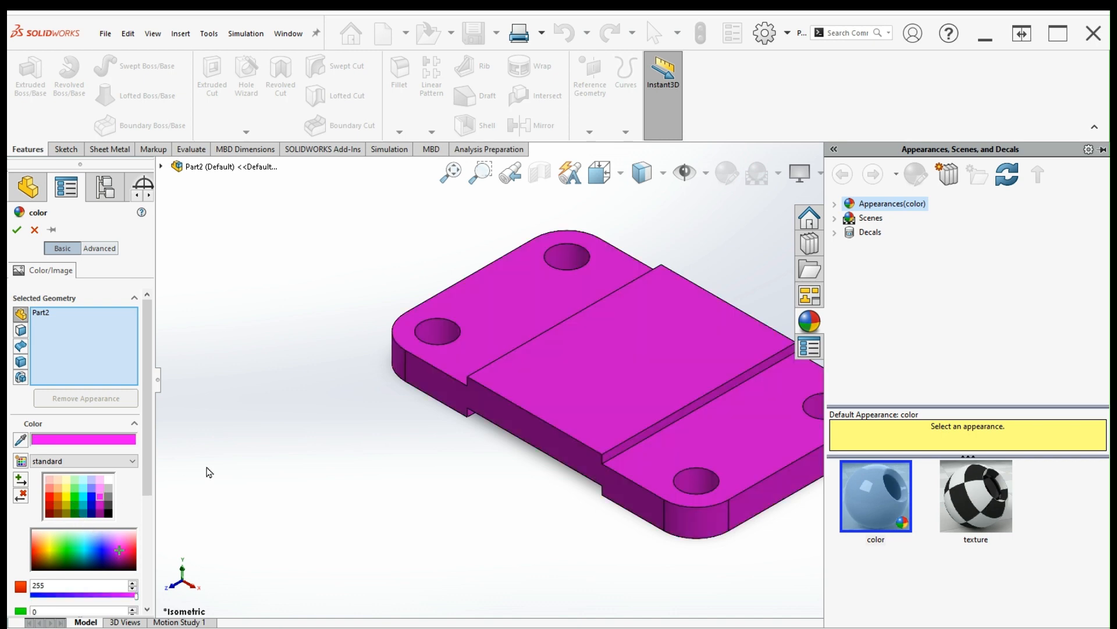
pyautogui.click(17, 230)
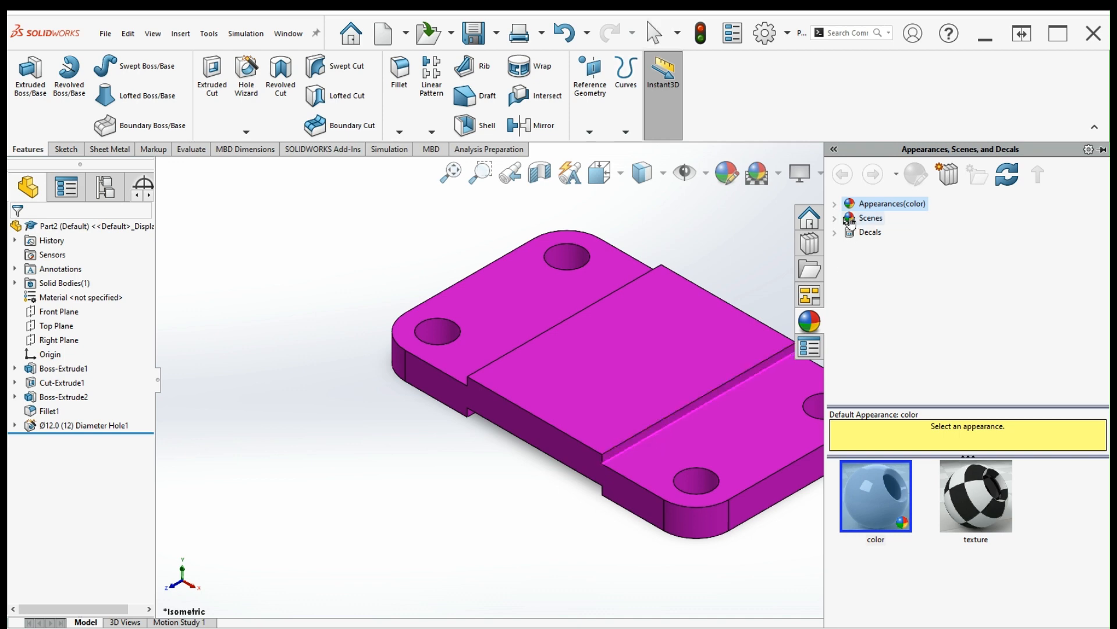
pyautogui.click(771, 276)
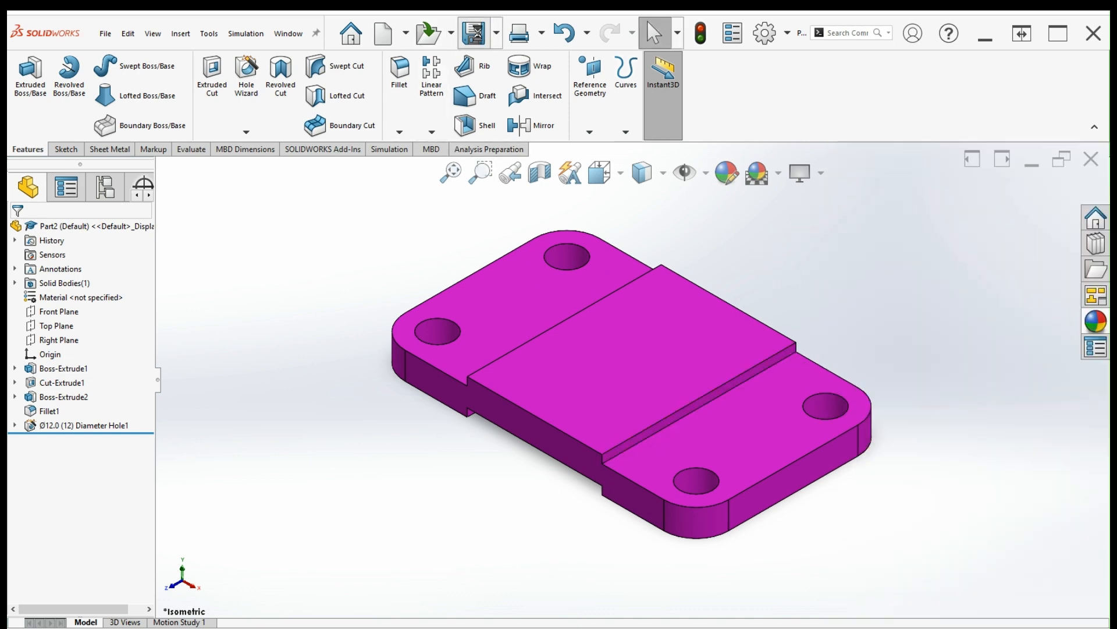
# Save the part as Base1 in the Belt Roller Assembly folder
pyautogui.click(473, 33)
pyautogui.write('Base1')
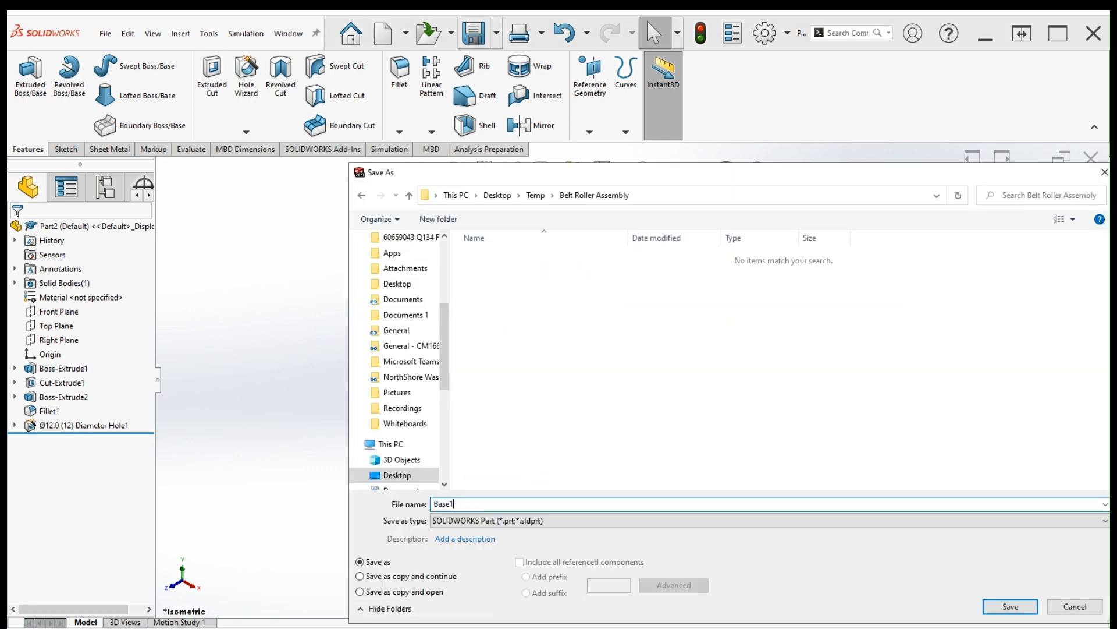
pyautogui.press('Return')
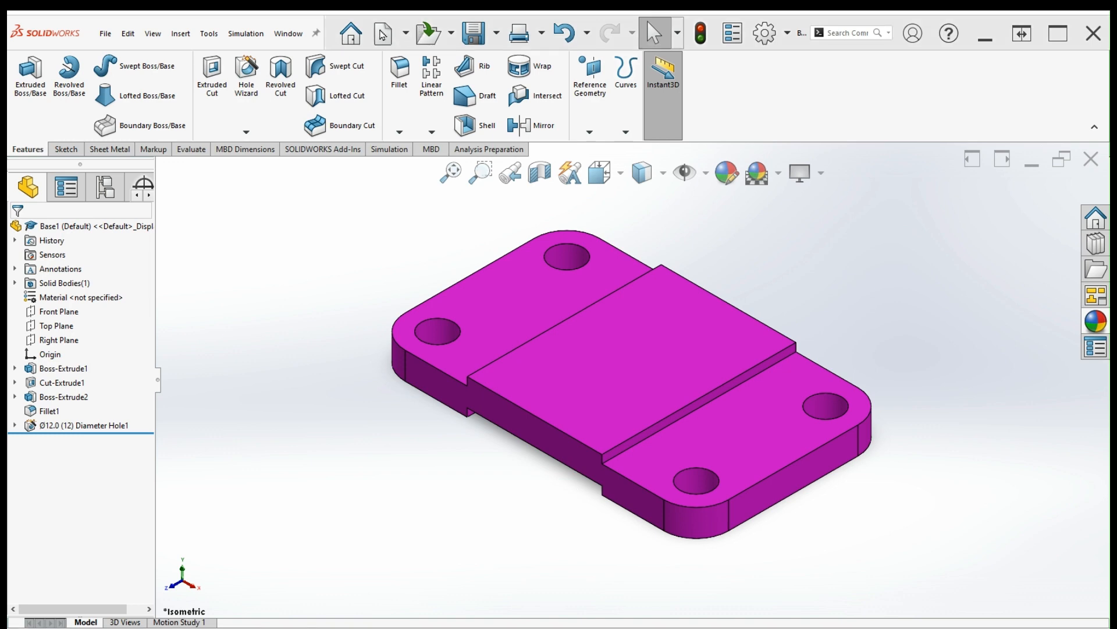
# Create a new part document and set its unit system to MMGS (millimeter, gram, second)
pyautogui.click(383, 34)
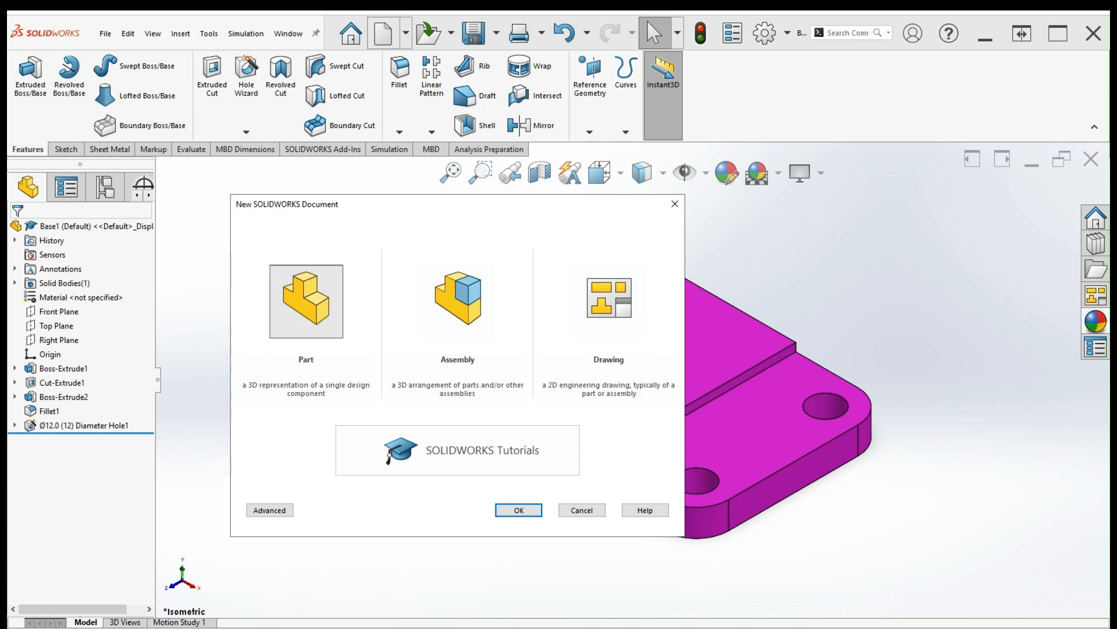
pyautogui.doubleClick(307, 300)
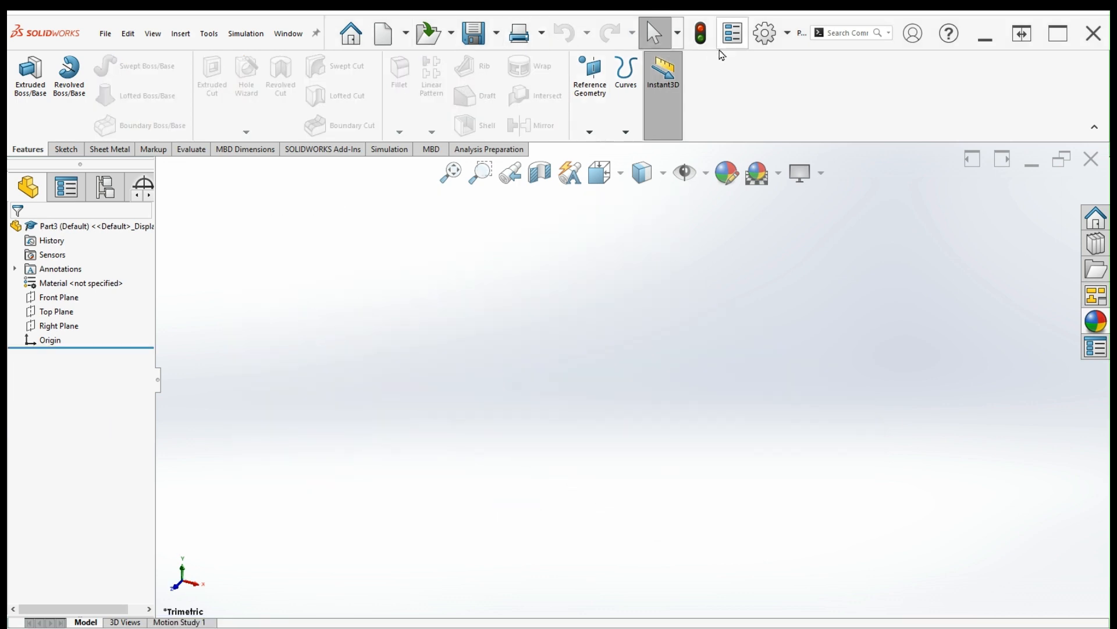
pyautogui.click(765, 33)
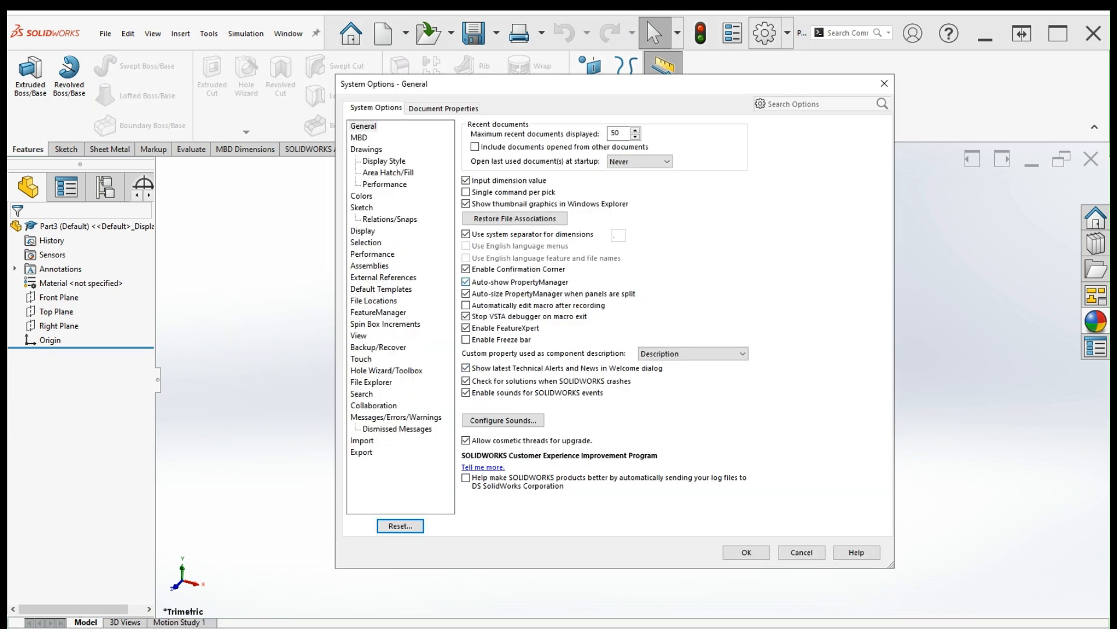
pyautogui.click(443, 108)
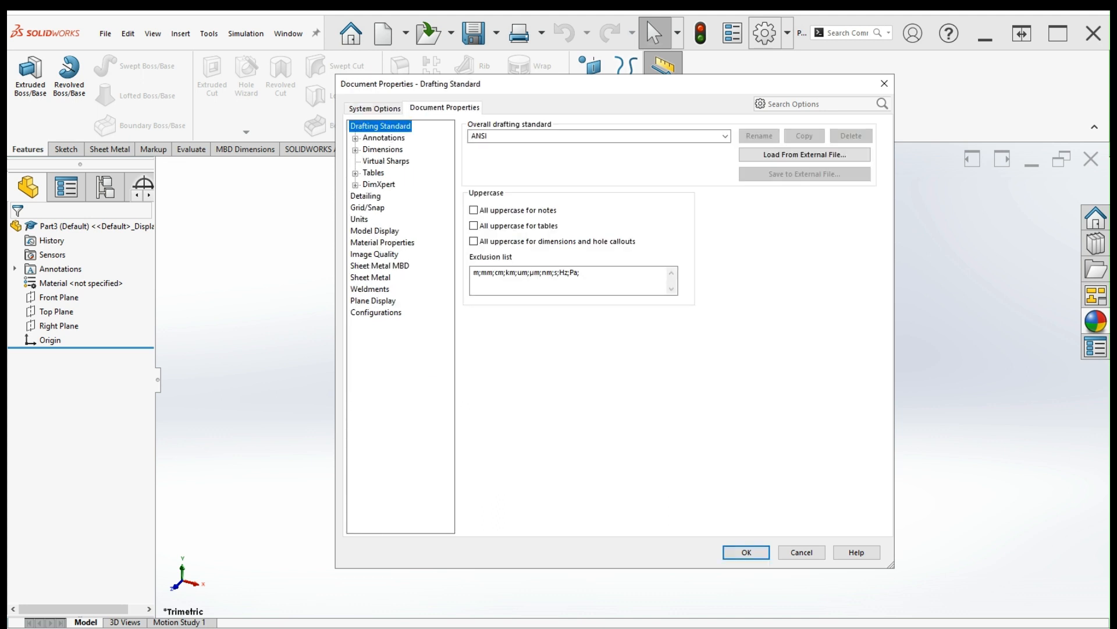
pyautogui.click(359, 220)
pyautogui.click(473, 155)
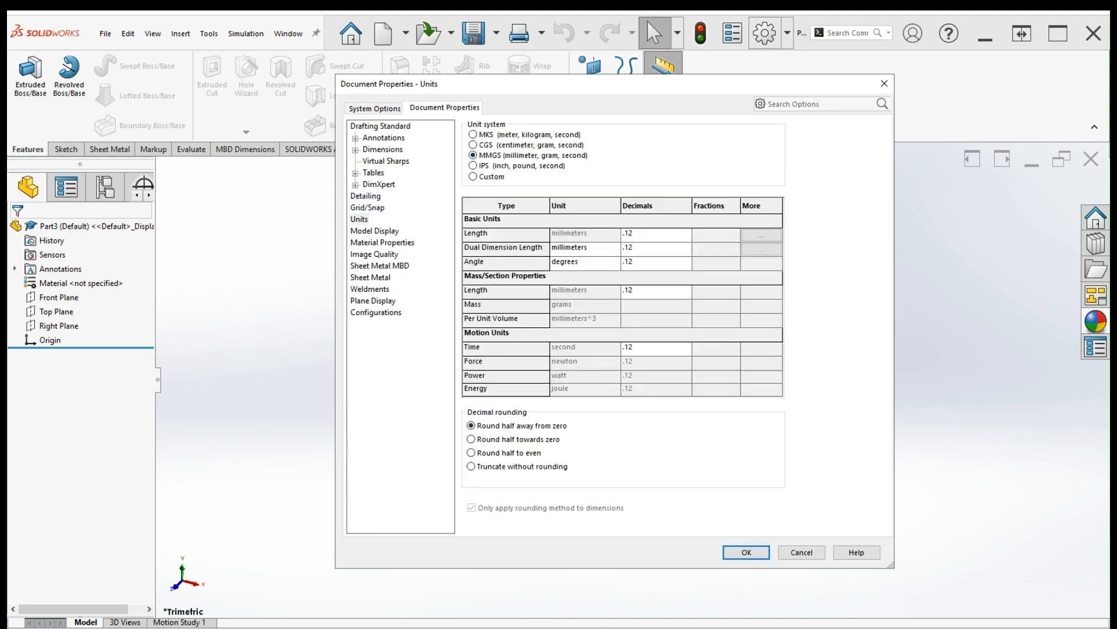
pyautogui.click(746, 553)
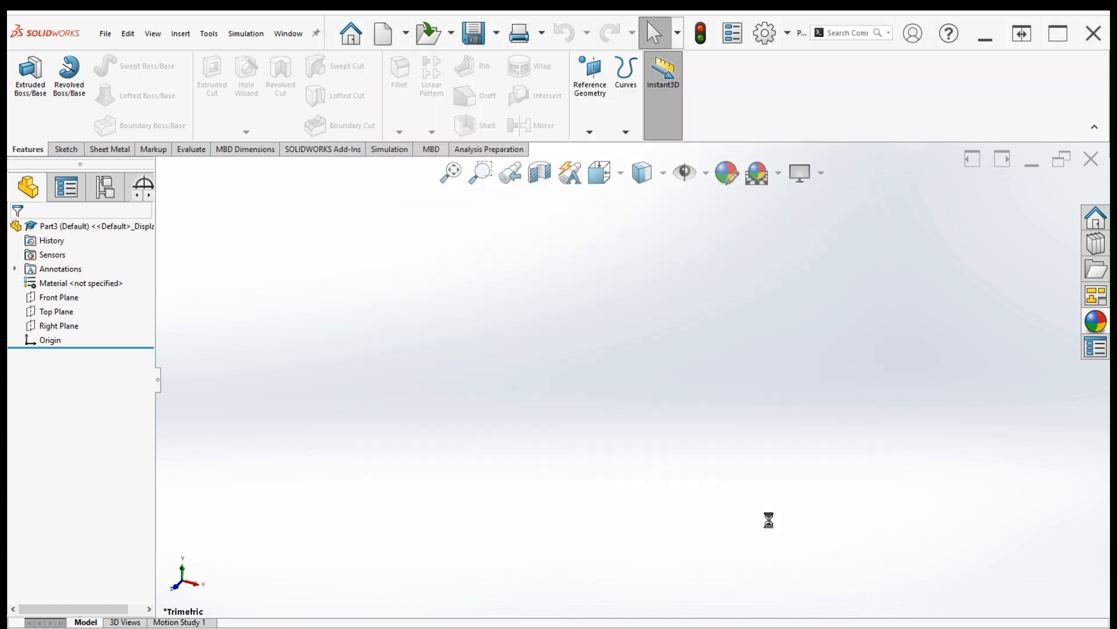
# Start a sketch on the Front Plane and draw a circle about 36 mm in diameter centred on the origin
pyautogui.click(58, 297)
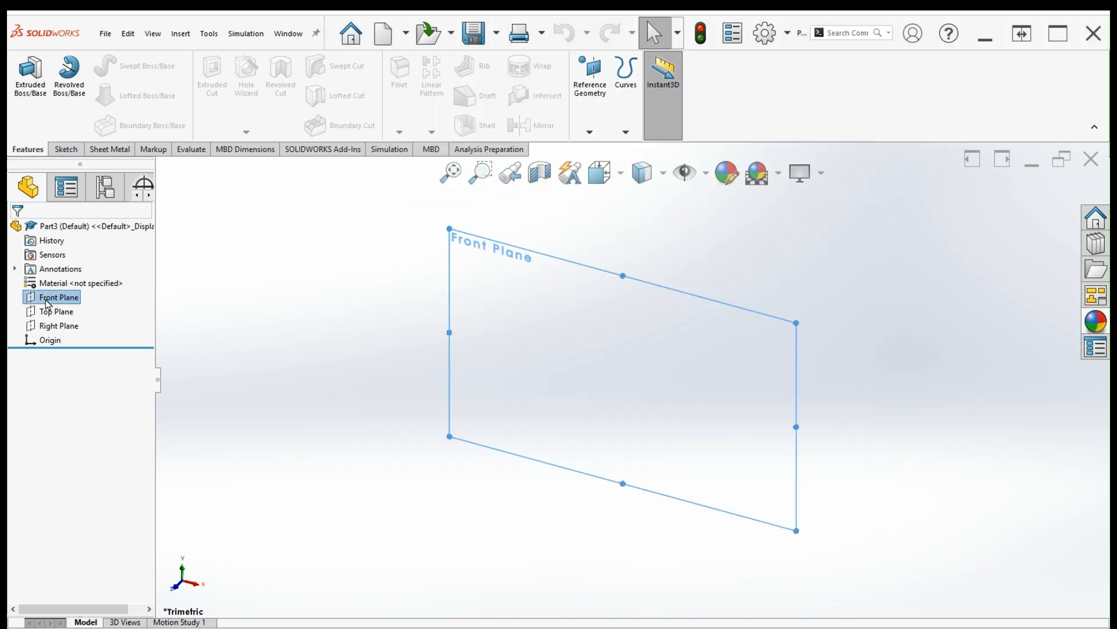
pyautogui.click(56, 272)
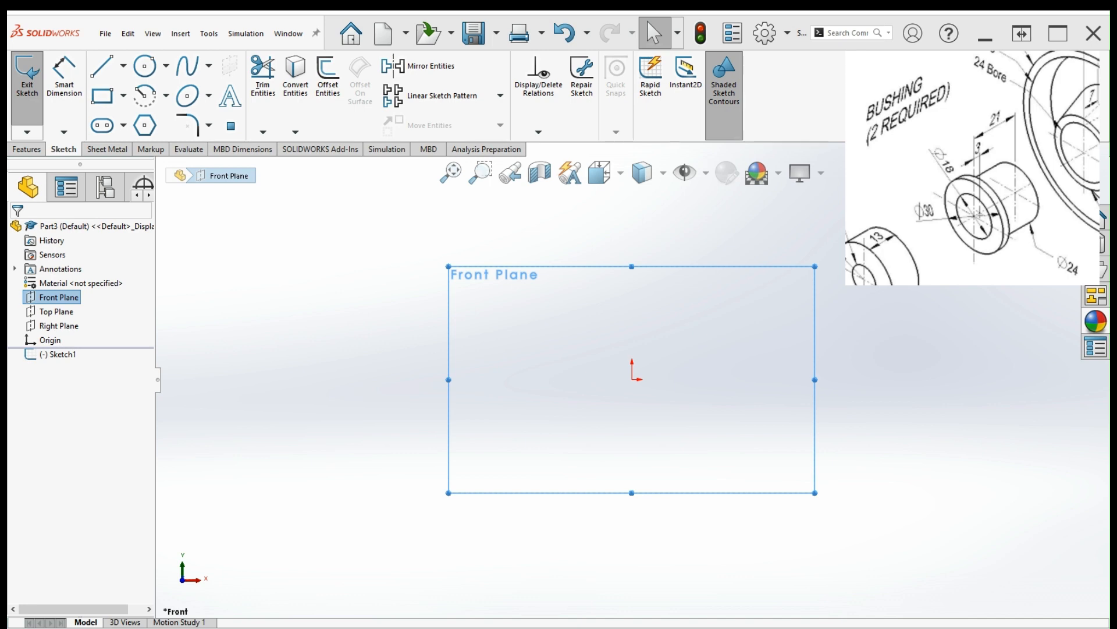
pyautogui.click(145, 66)
pyautogui.click(632, 379)
pyautogui.click(649, 413)
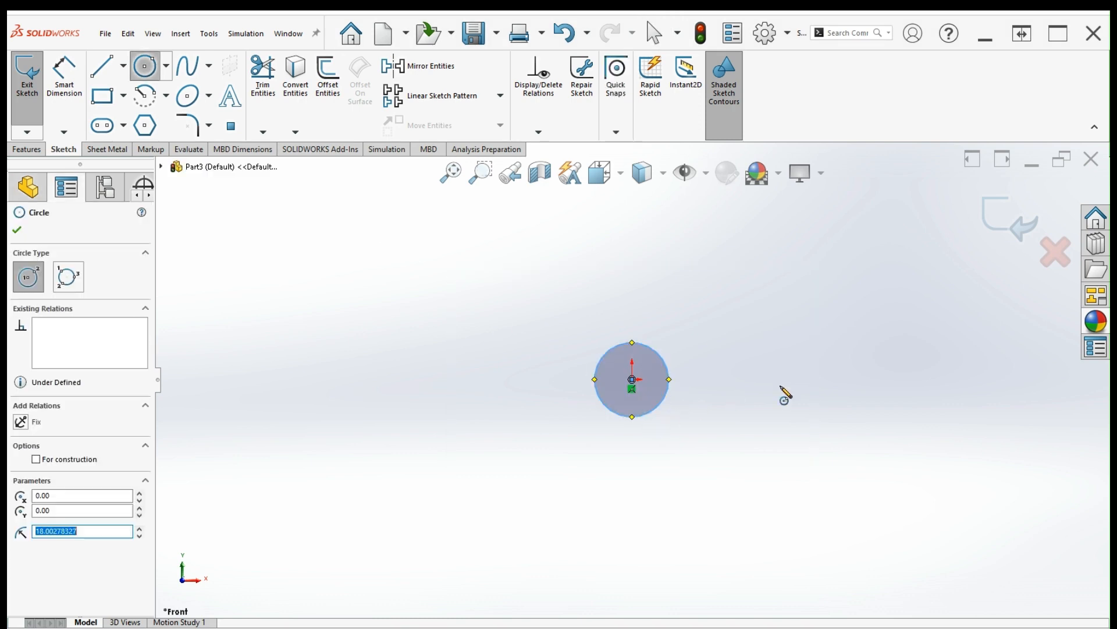
# Dimension the circle's diameter as 24 mm and close the sketch
pyautogui.moveTo(809, 378); pyautogui.dragTo(788, 327, button='right')
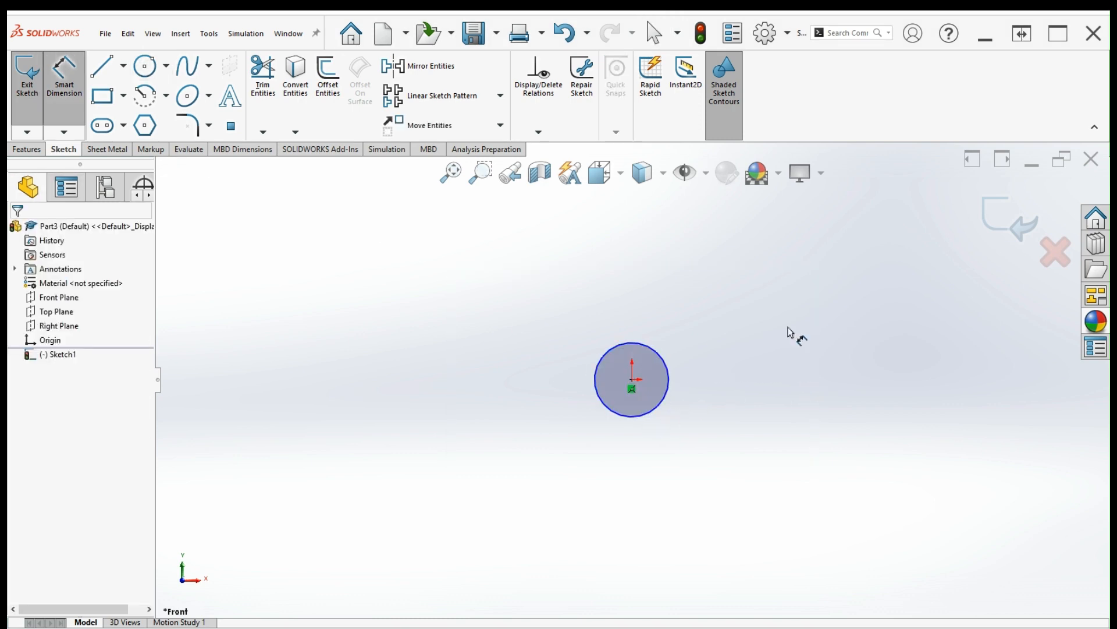
pyautogui.click(663, 357)
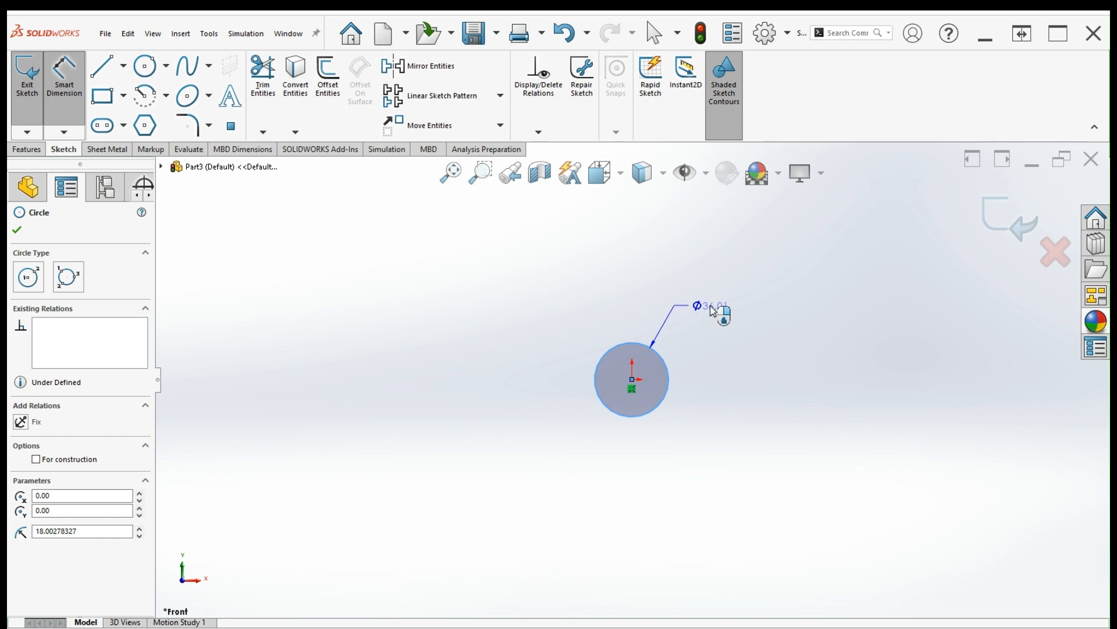
pyautogui.click(712, 312)
pyautogui.write('24')
pyautogui.press('Return')
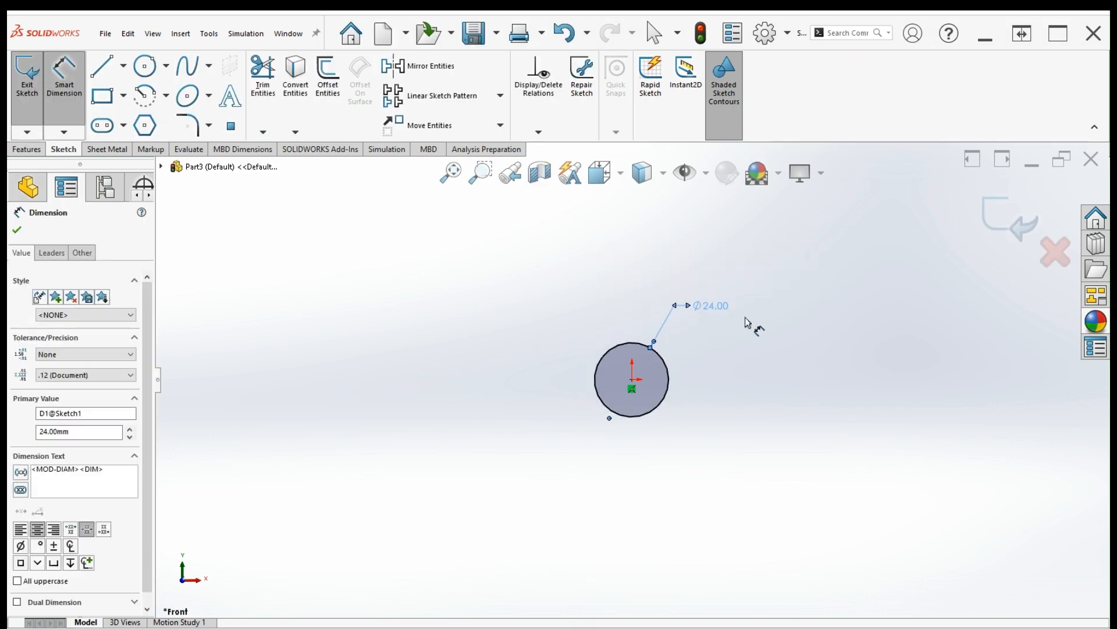
pyautogui.click(993, 225)
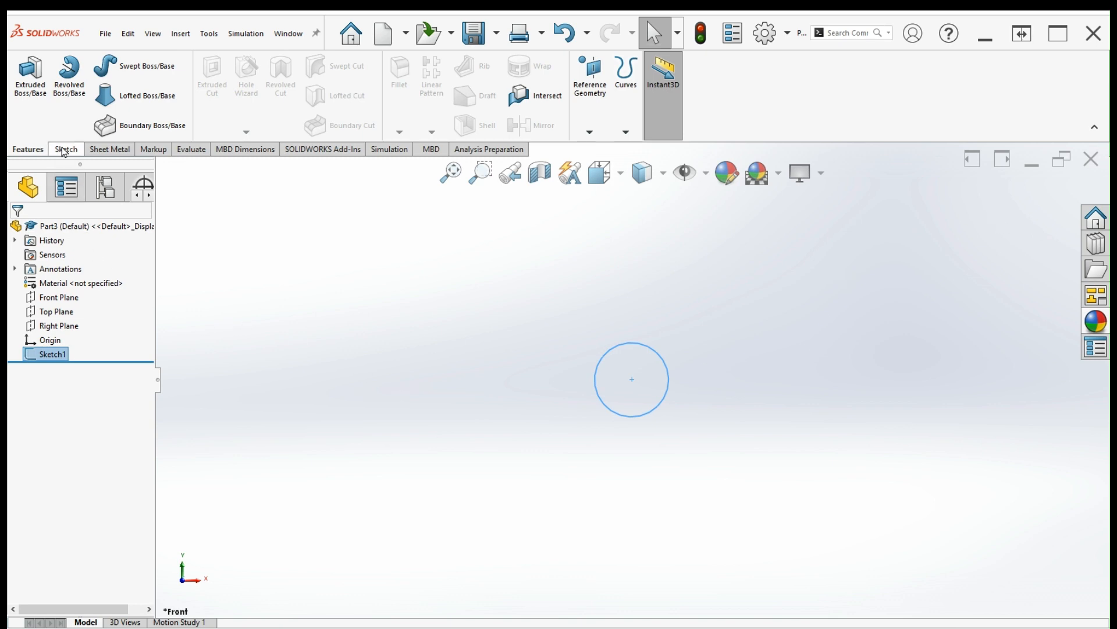
# Extrude the circle as a blind boss 21 mm deep
pyautogui.click(46, 90)
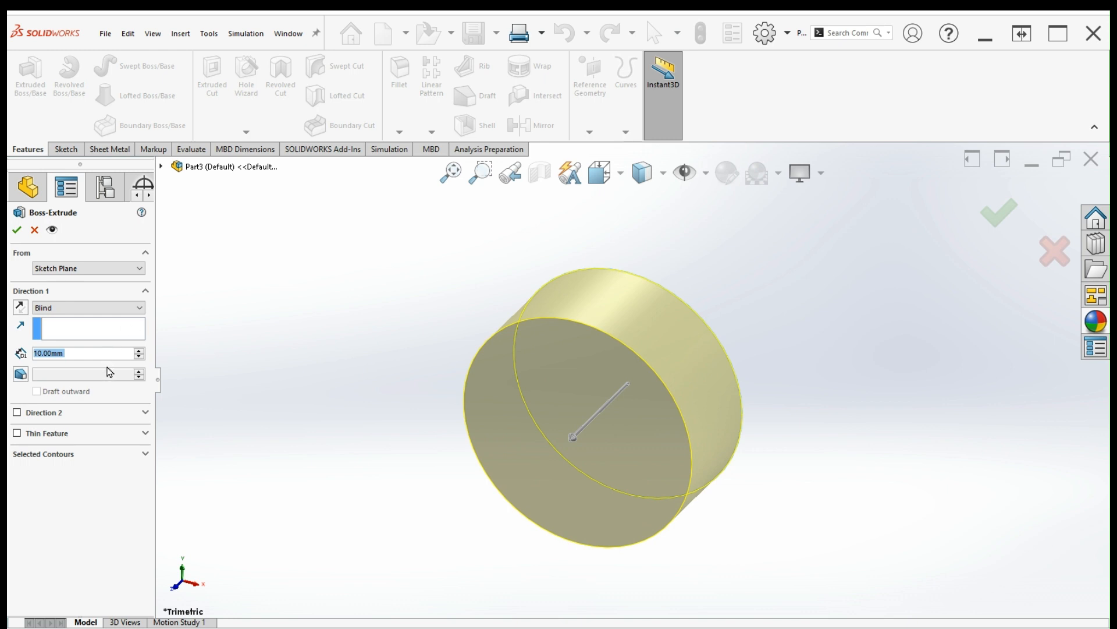
pyautogui.write('21')
pyautogui.press('Return')
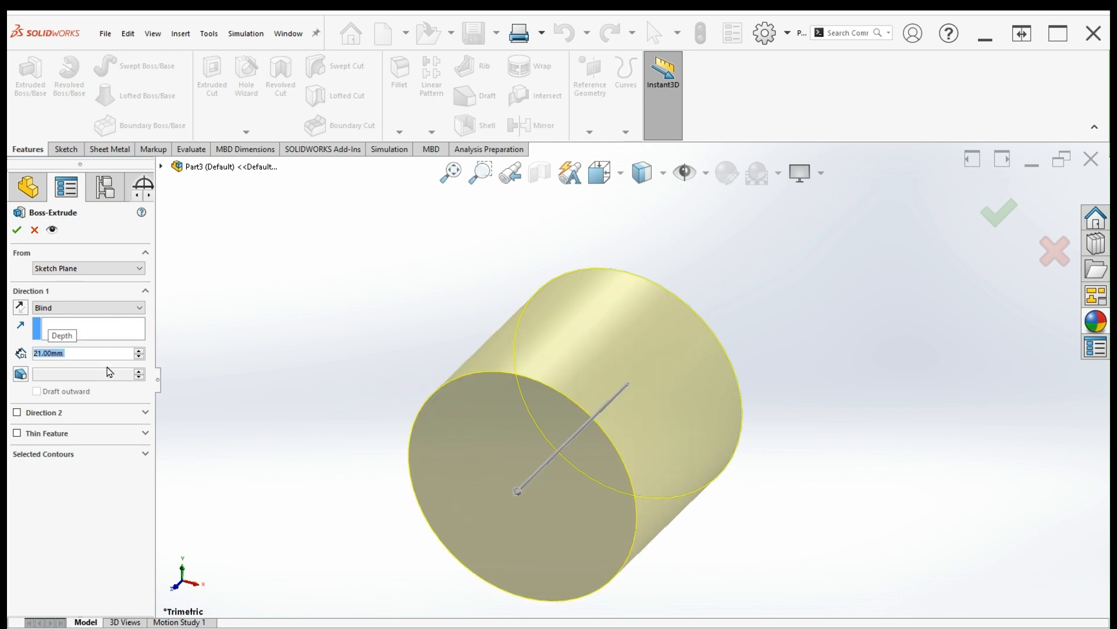
pyautogui.click(1001, 221)
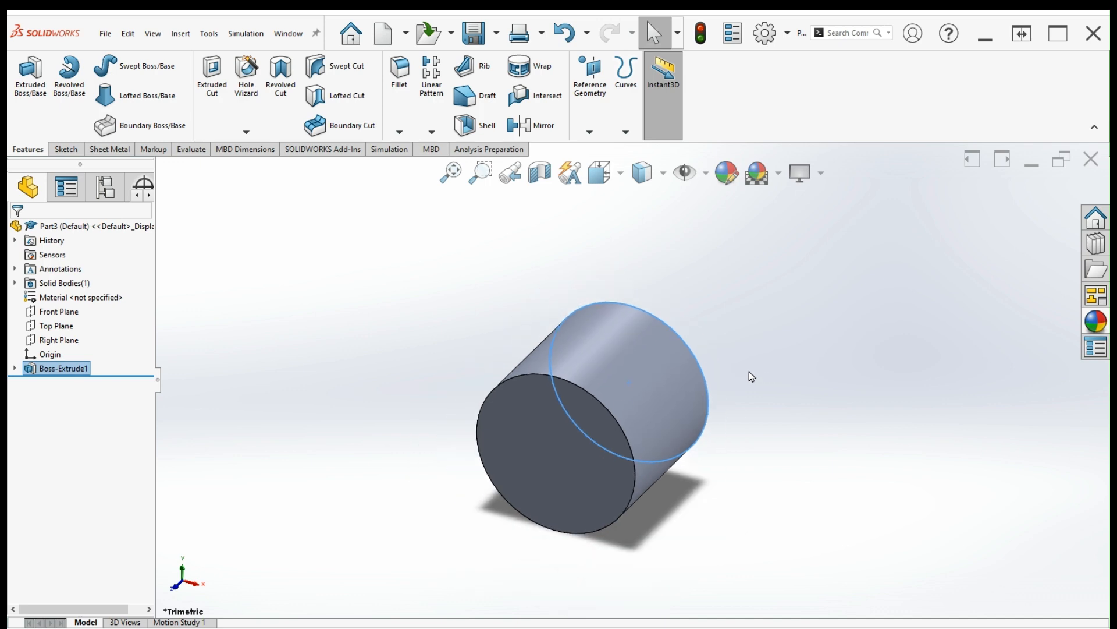
# Start a sketch on the cylinder's front end face and draw a circle about 35 mm in diameter centred on the origin
pyautogui.click(536, 445)
pyautogui.click(592, 411)
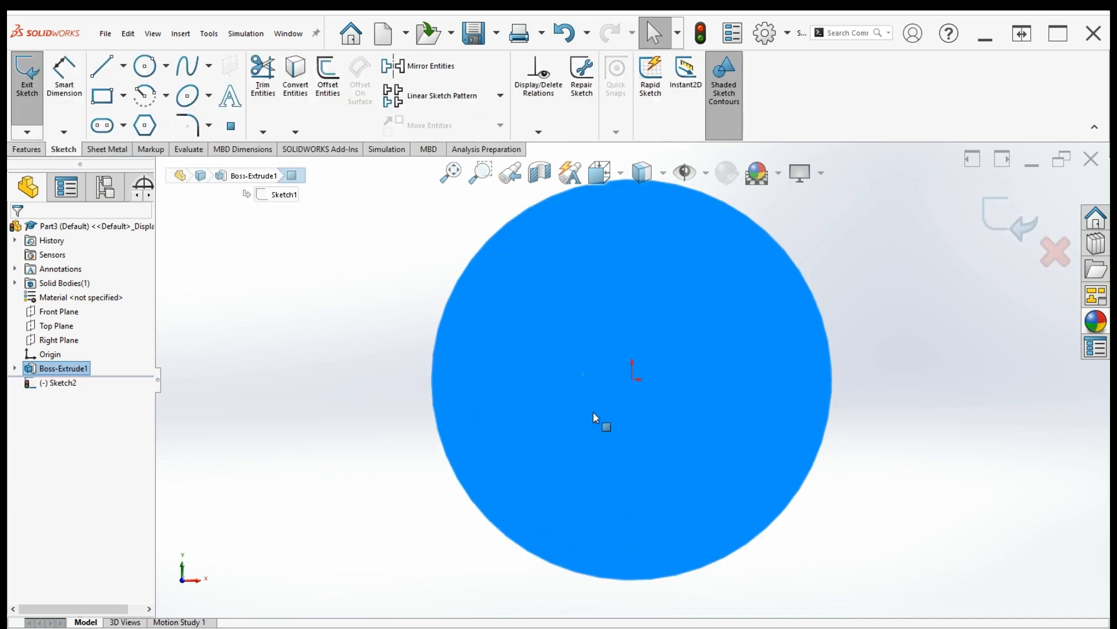
pyautogui.click(145, 67)
pyautogui.click(632, 379)
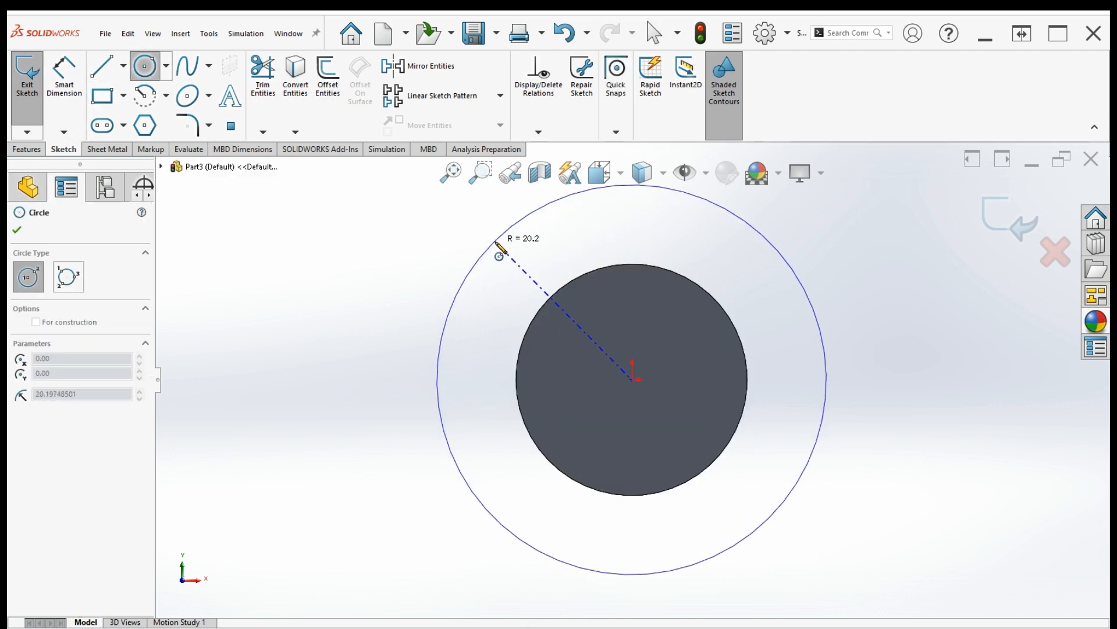
pyautogui.click(523, 255)
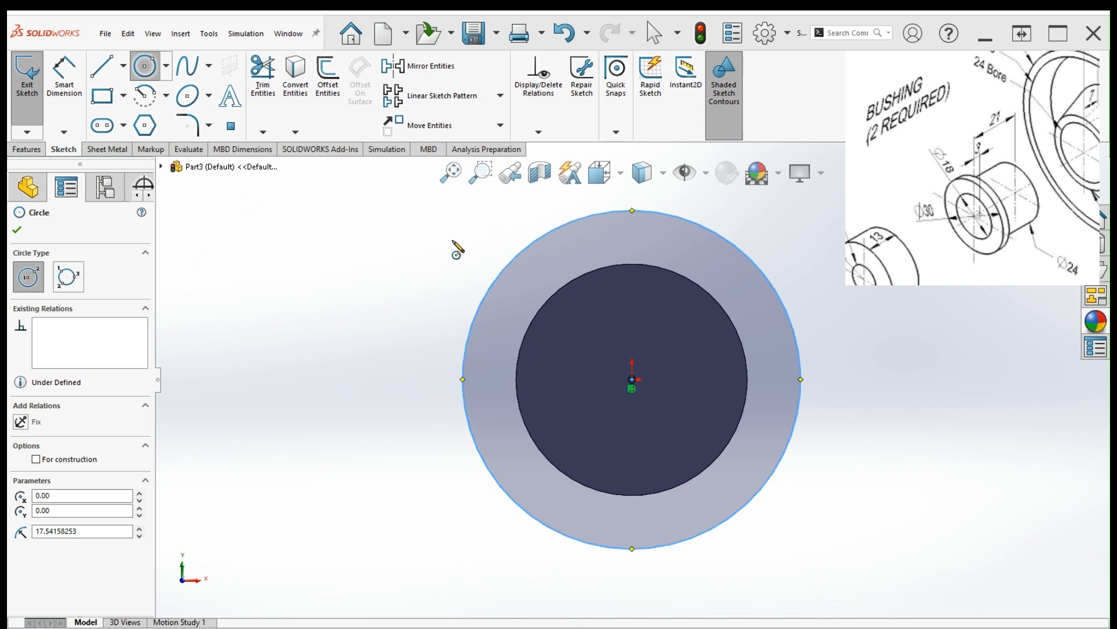
# Dimension the new circle's diameter as 30 mm and close the sketch
pyautogui.click(65, 85)
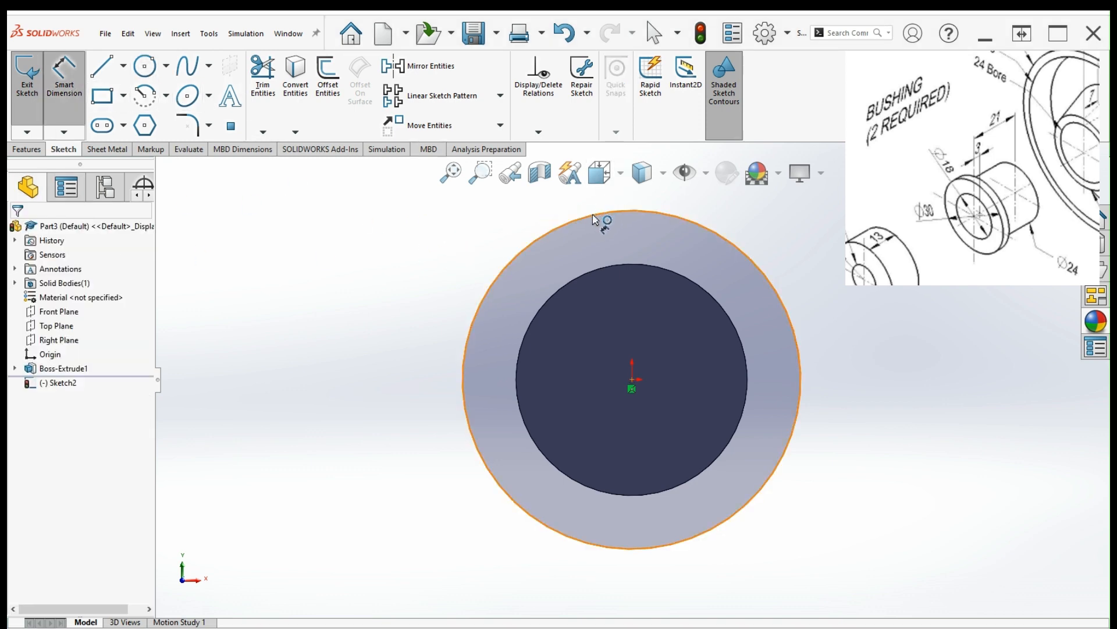
pyautogui.click(598, 216)
pyautogui.click(439, 209)
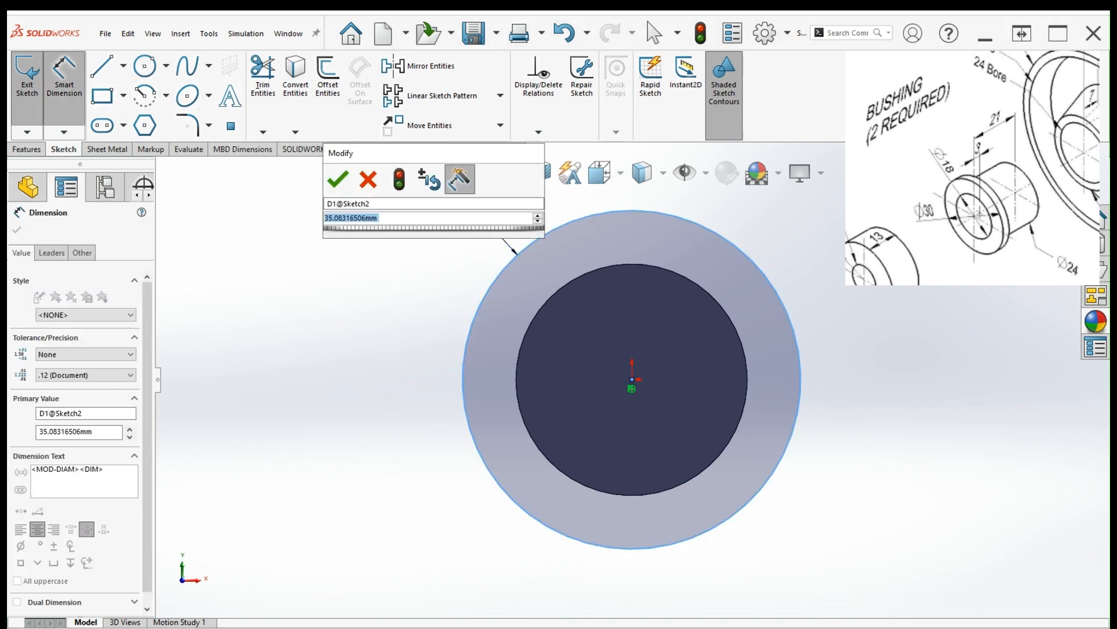
pyautogui.write('30')
pyautogui.press('Return')
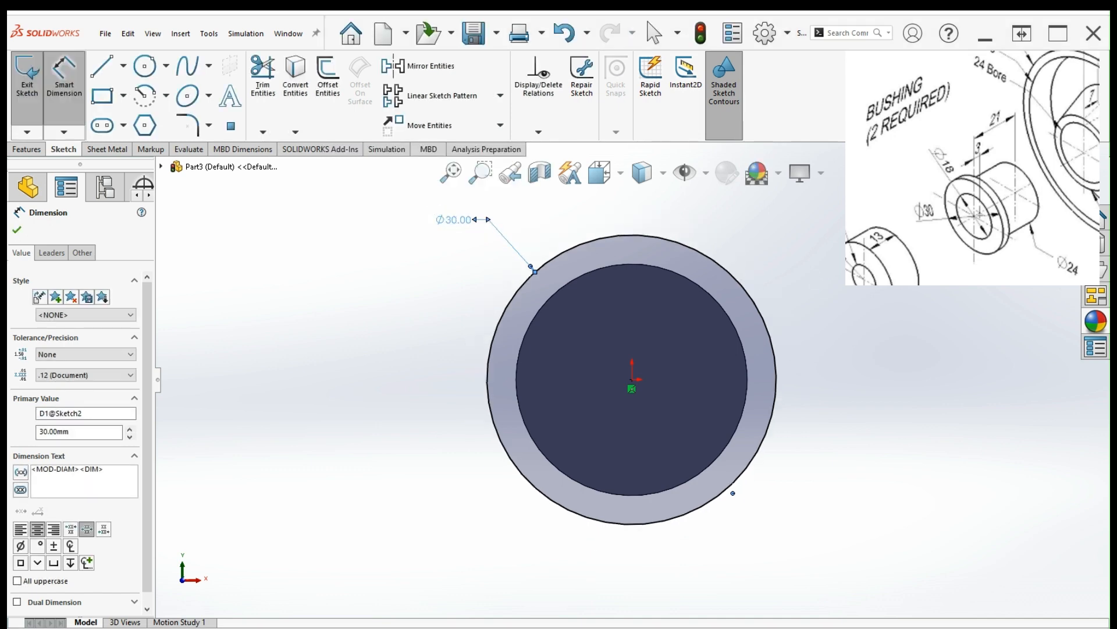
pyautogui.click(1064, 179)
# Extrude the 30 mm circle as a blind boss 3 mm deep, reversed back over the cylinder to form the flange
pyautogui.moveTo(840, 347)
pyautogui.mouseDown(button='middle')
pyautogui.moveTo(814, 354)
pyautogui.moveTo(780, 340)
pyautogui.mouseUp(button='middle')
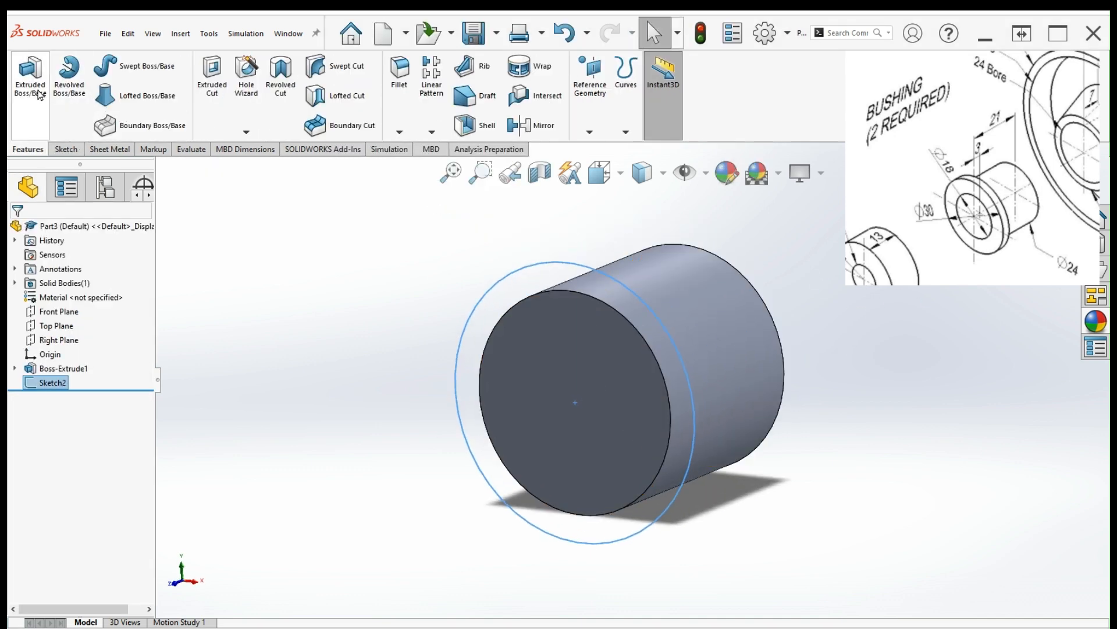
pyautogui.click(30, 72)
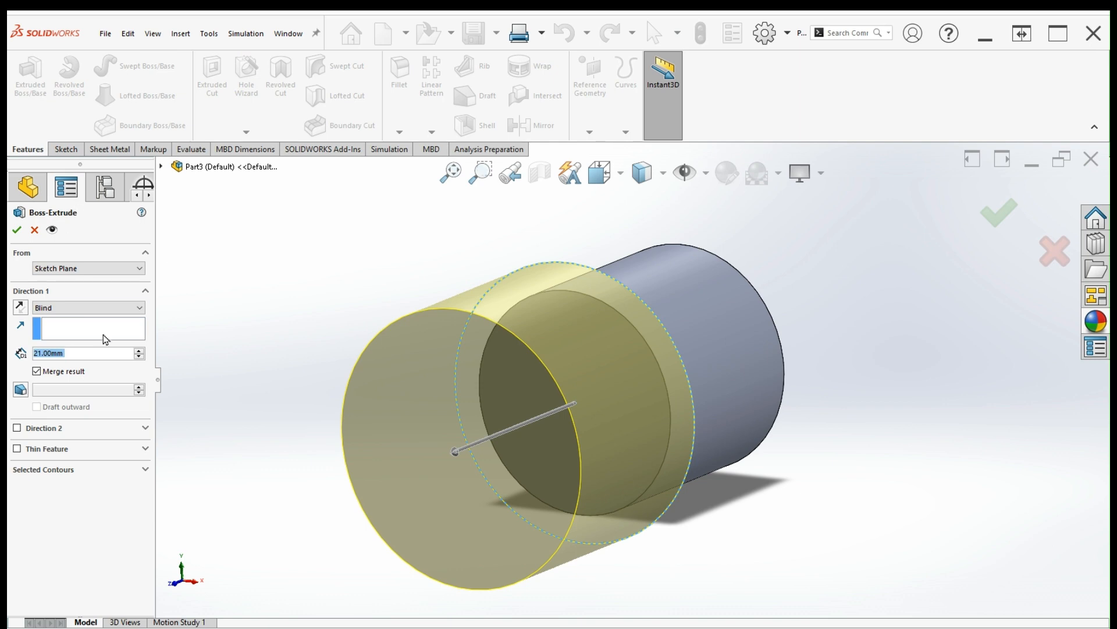
pyautogui.write('3')
pyautogui.press('Return')
pyautogui.moveTo(939, 476); pyautogui.dragTo(875, 482, button='middle')
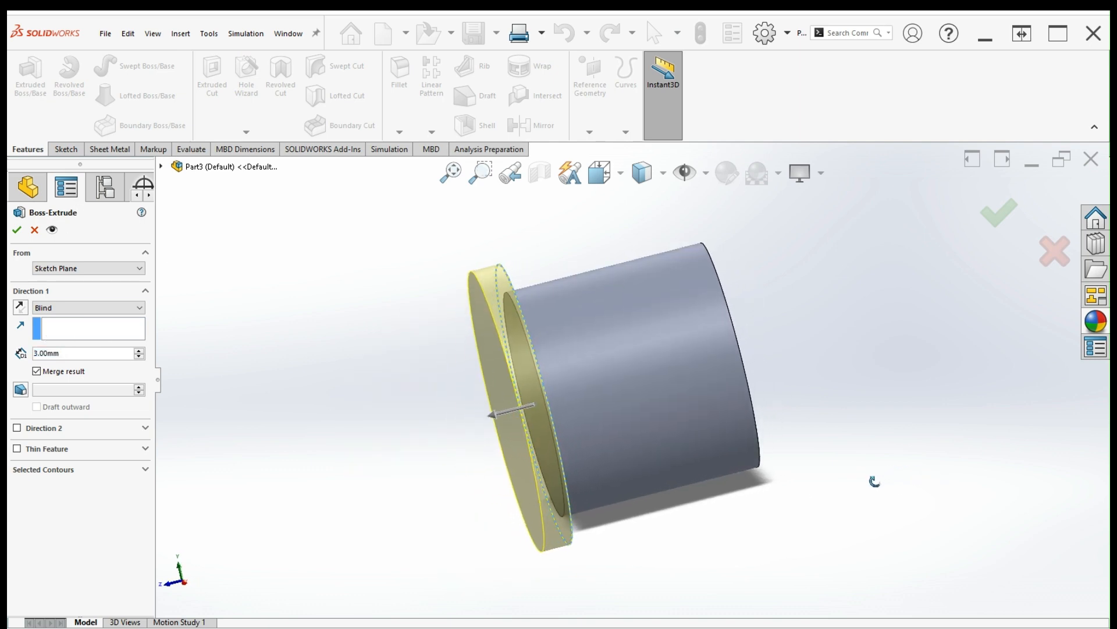
pyautogui.click(20, 309)
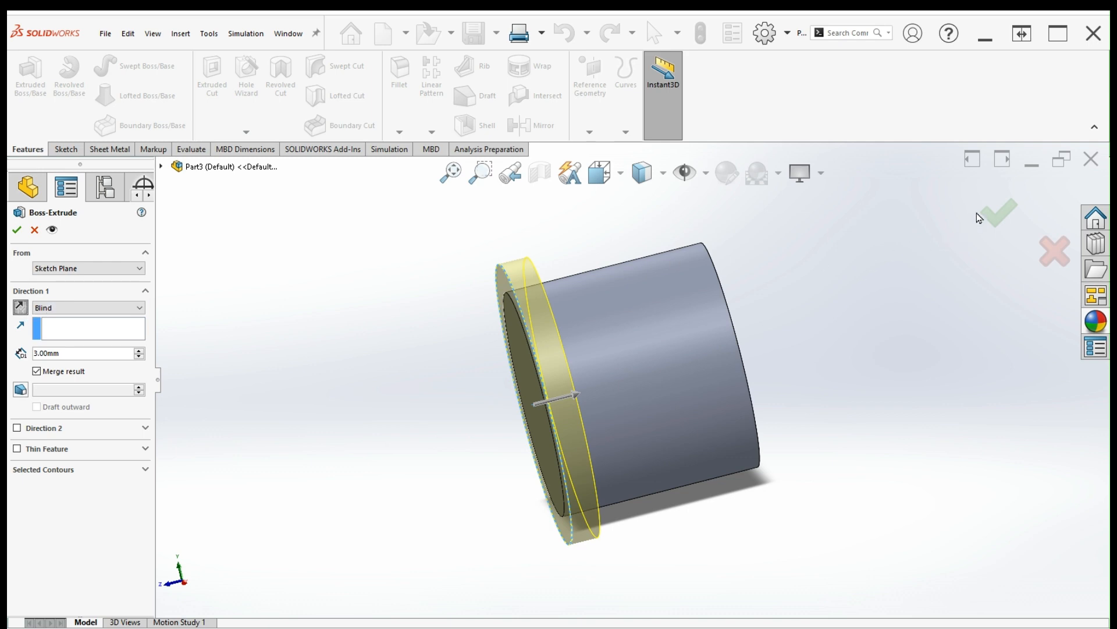
pyautogui.click(998, 213)
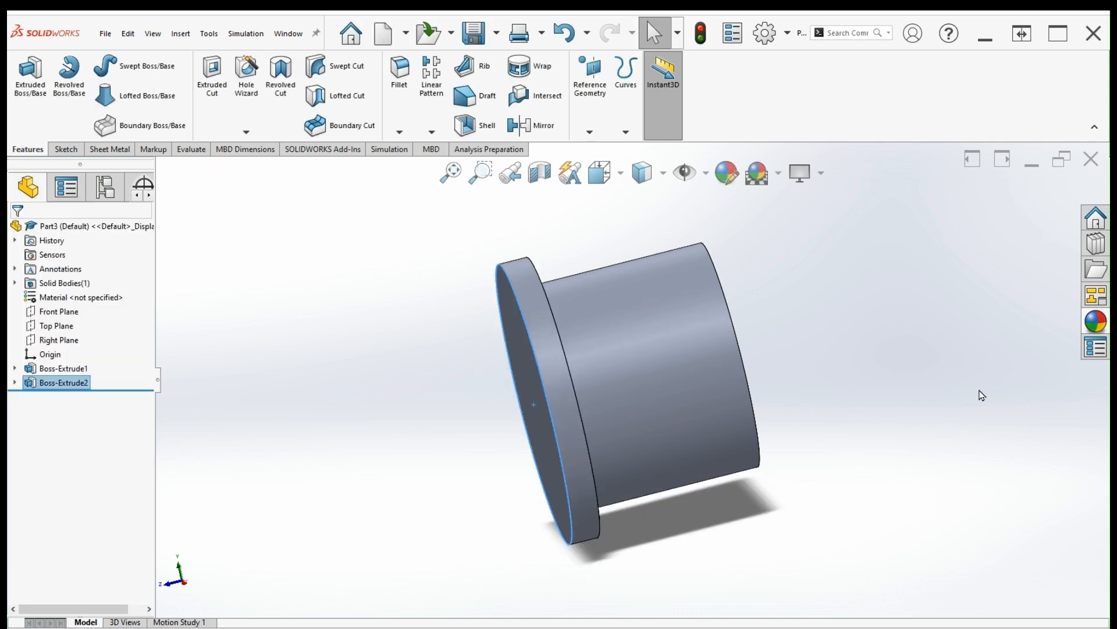
# Start a sketch on the flange's outer face and draw a circle about 12 mm in diameter centred on the origin
pyautogui.moveTo(873, 446); pyautogui.dragTo(599, 392, button='middle')
pyautogui.click(588, 384)
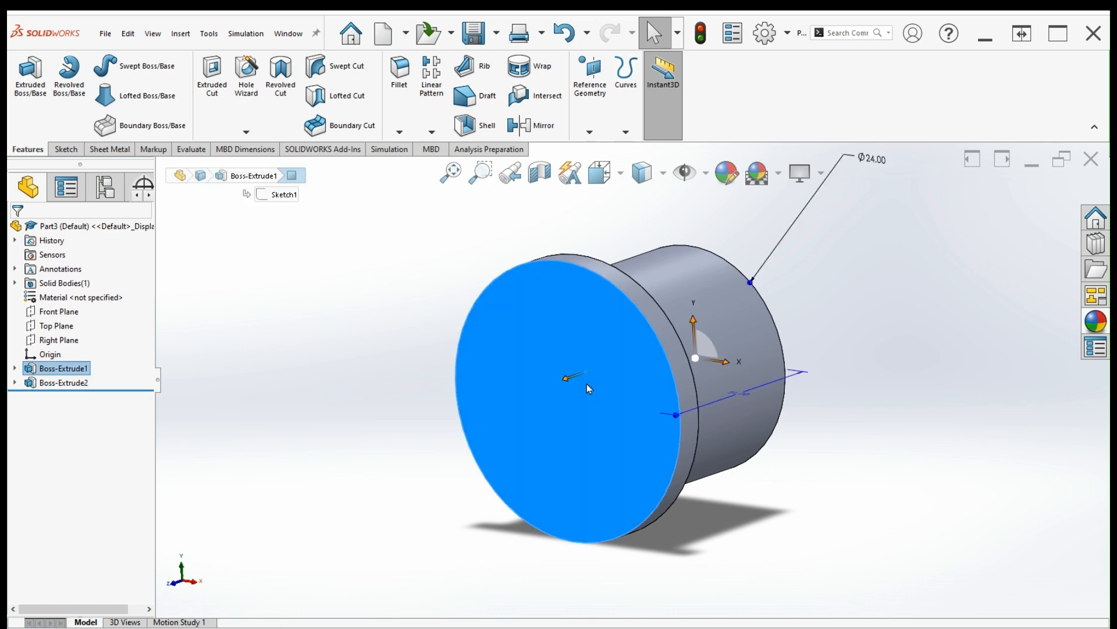
pyautogui.click(642, 333)
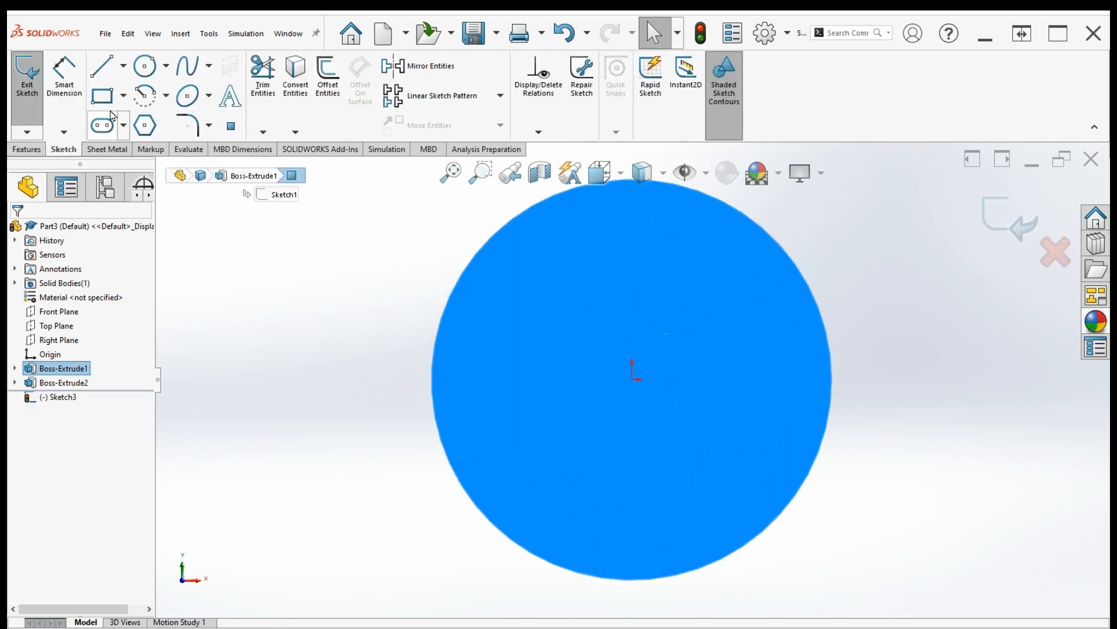
pyautogui.click(145, 69)
pyautogui.click(632, 379)
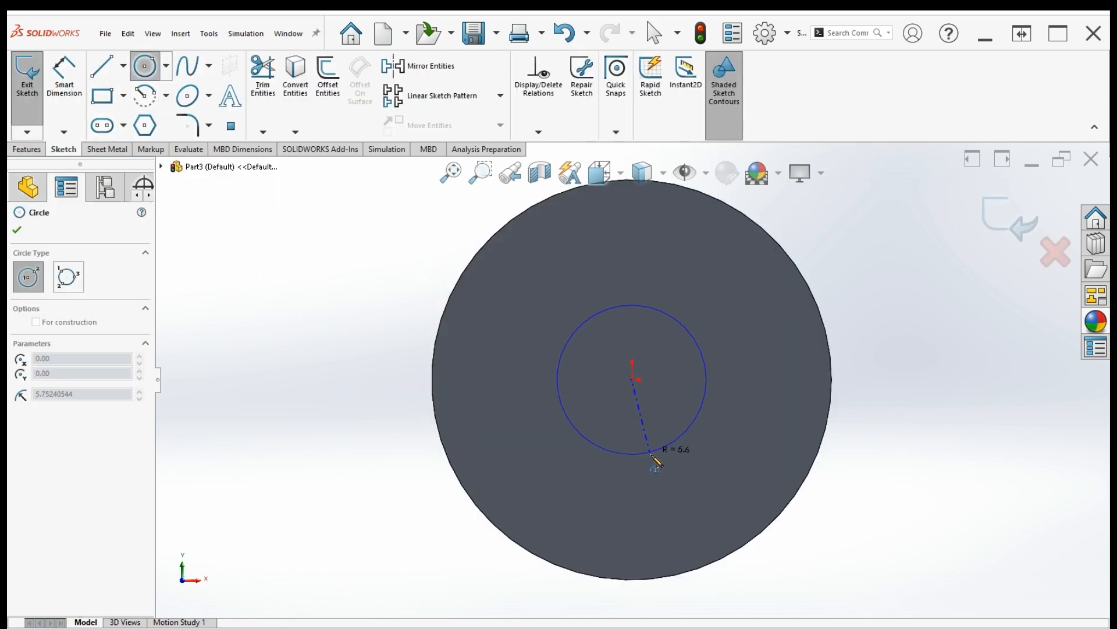
pyautogui.click(656, 457)
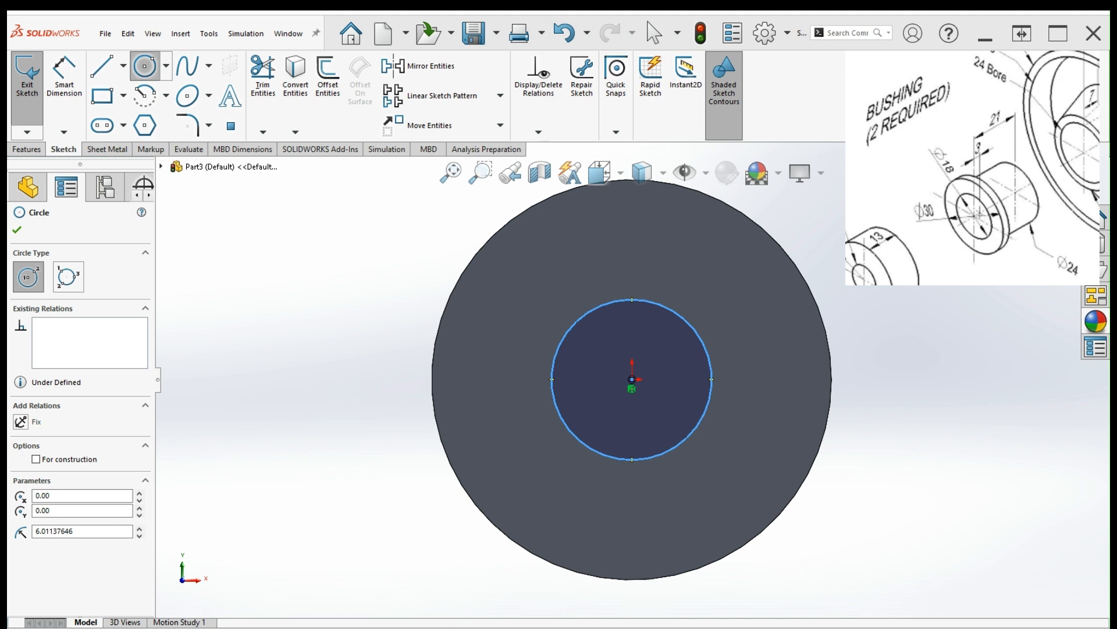
# Dimension the bore circle's diameter as 18 mm and close the sketch
pyautogui.press('d')
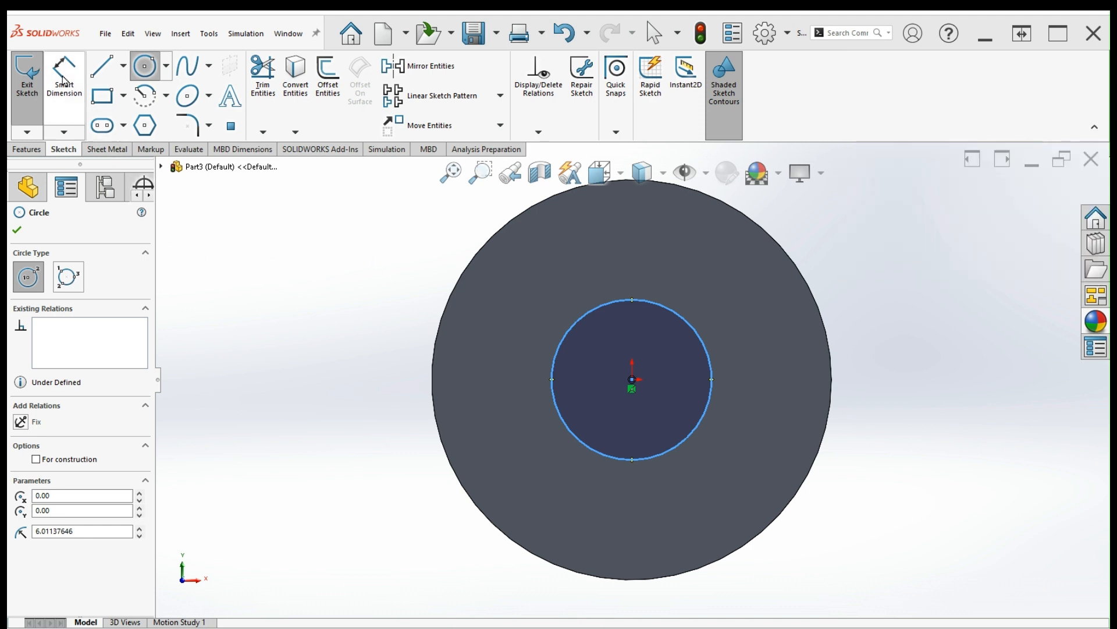
pyautogui.click(639, 307)
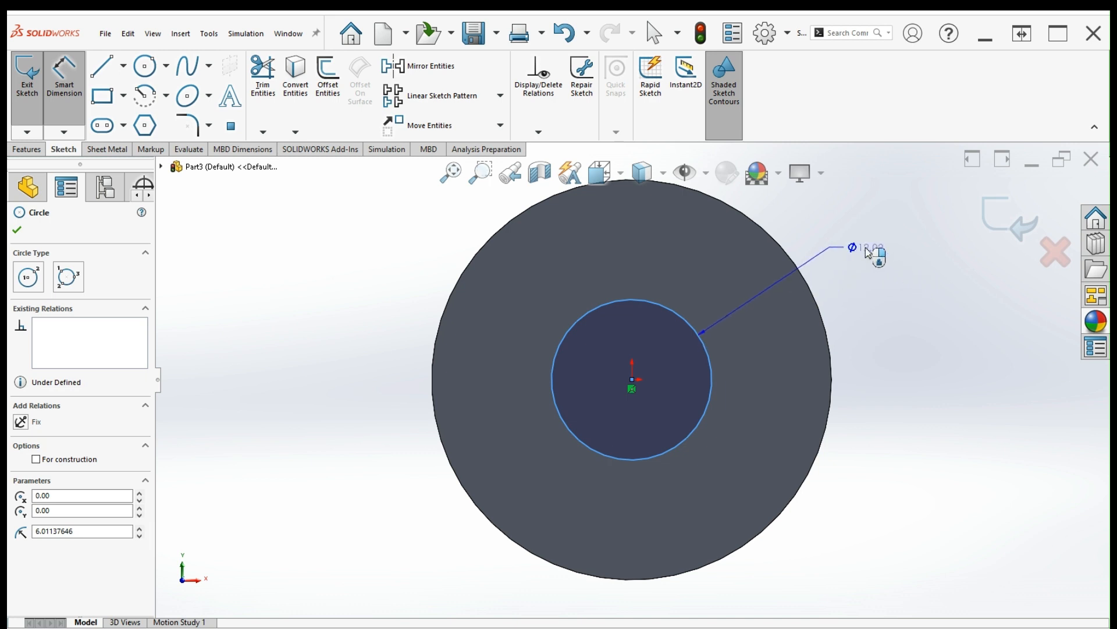
pyautogui.click(890, 258)
pyautogui.write('18')
pyautogui.press('Return')
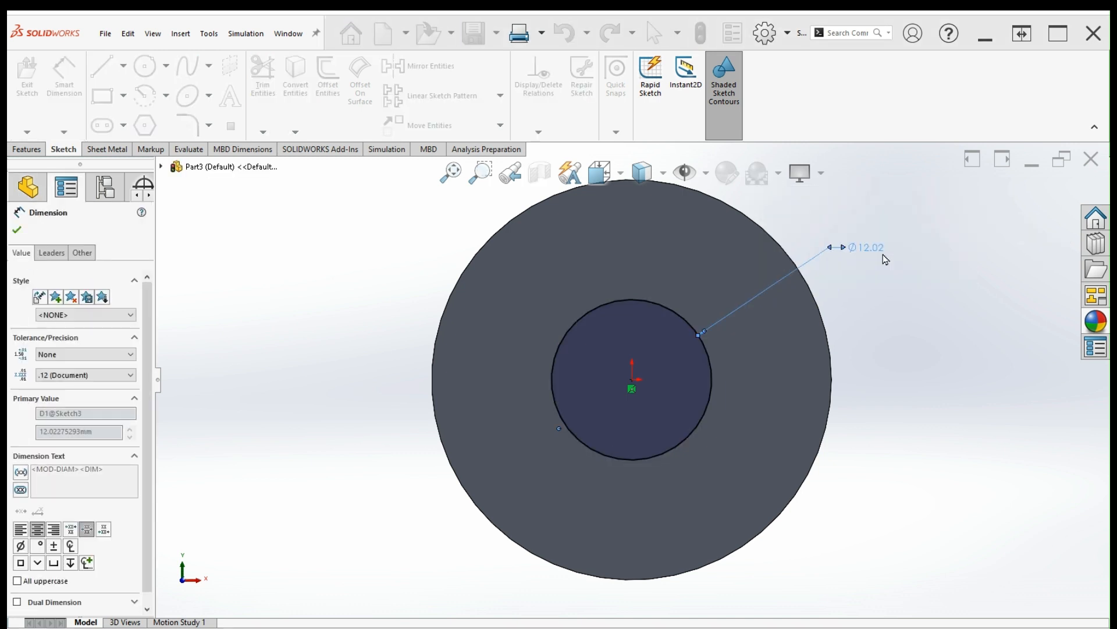
pyautogui.click(984, 212)
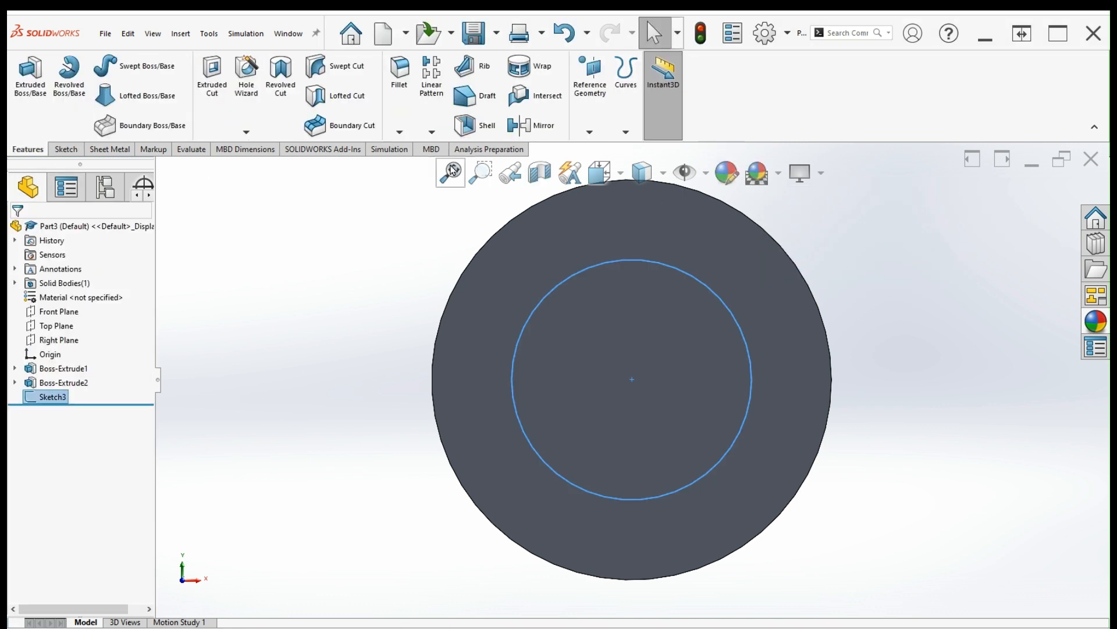
# Cut the 18 mm circle Through All to bore out the bushing
pyautogui.click(212, 90)
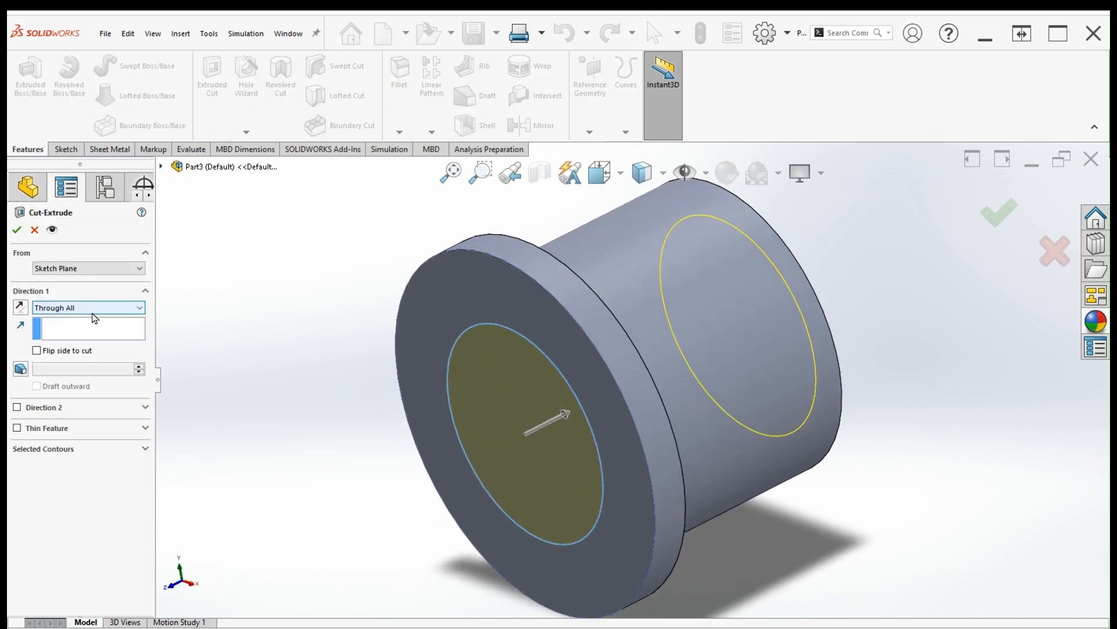
pyautogui.click(16, 229)
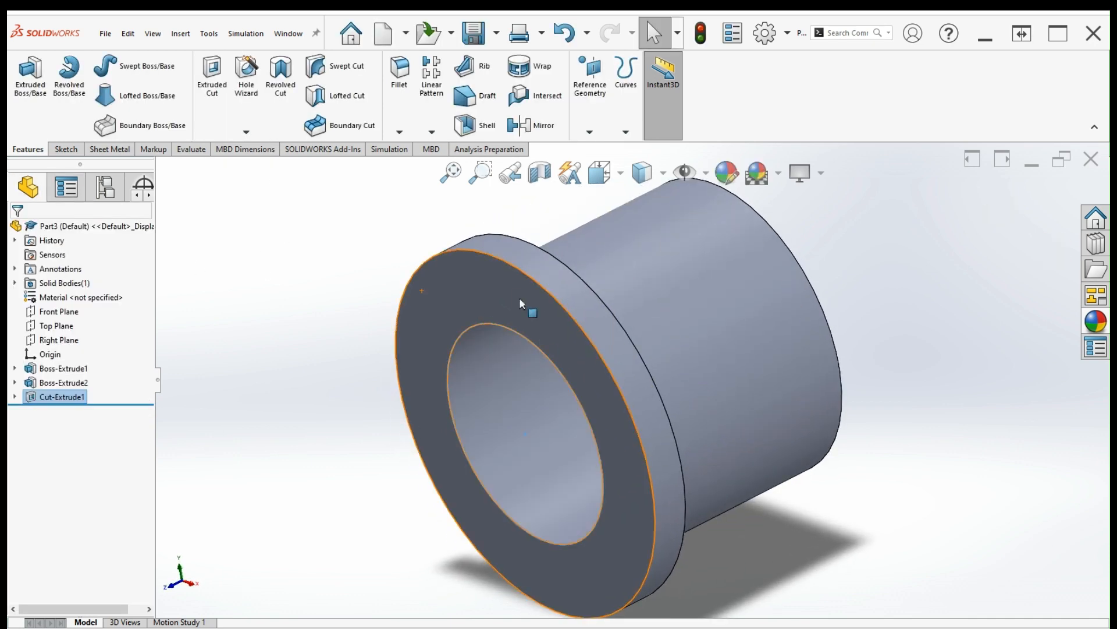
# Apply a bright green colour appearance to the whole bushing part
pyautogui.hotkey('ctrl', '7')
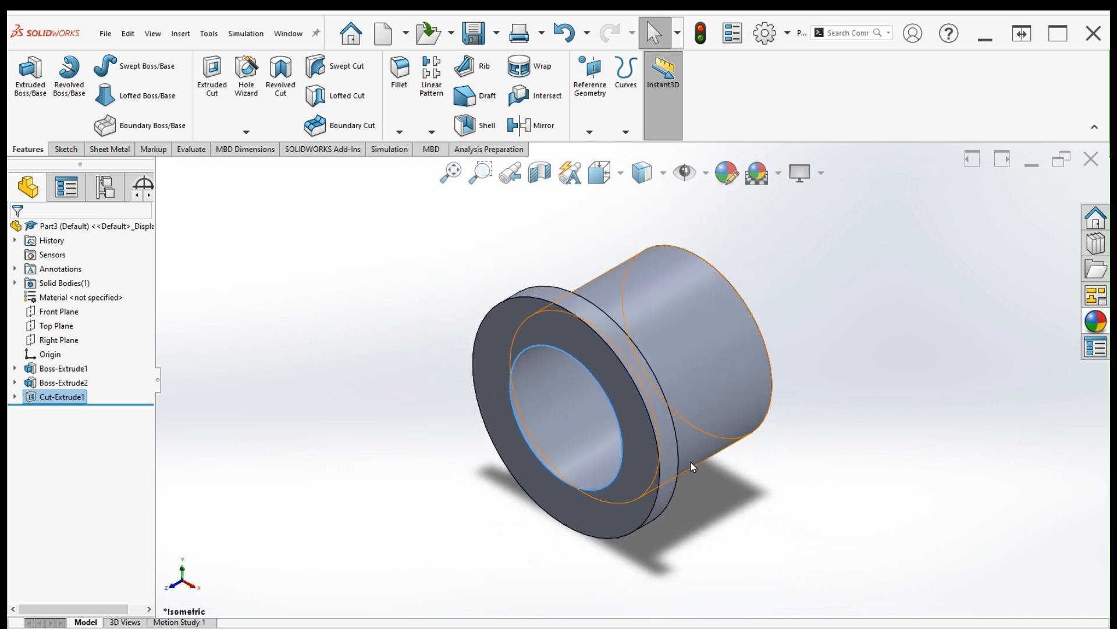
pyautogui.click(873, 506)
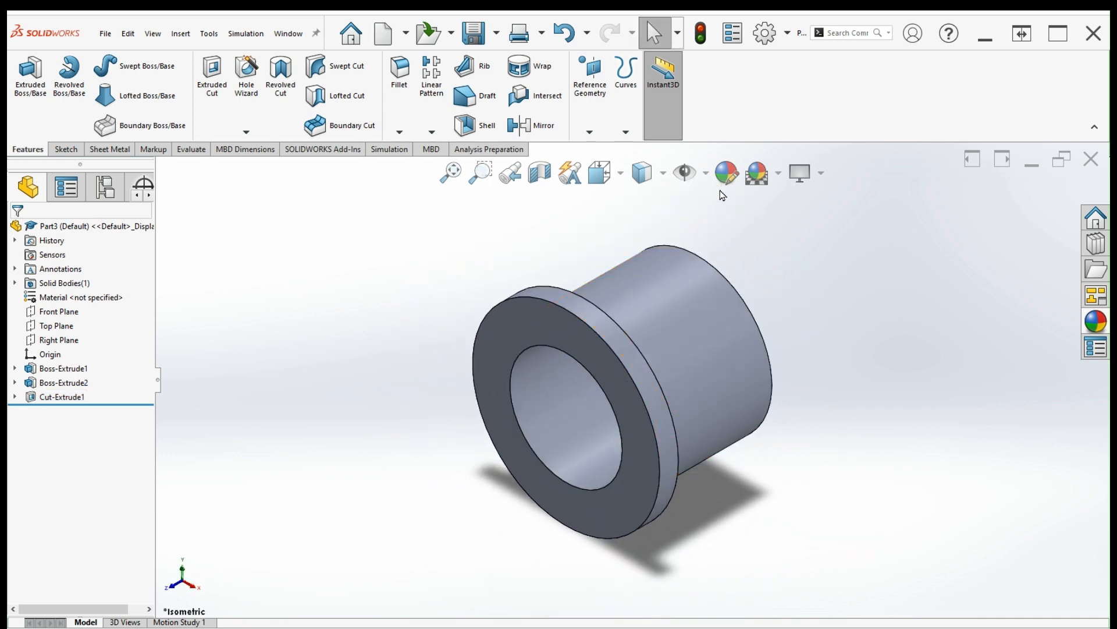
pyautogui.click(727, 173)
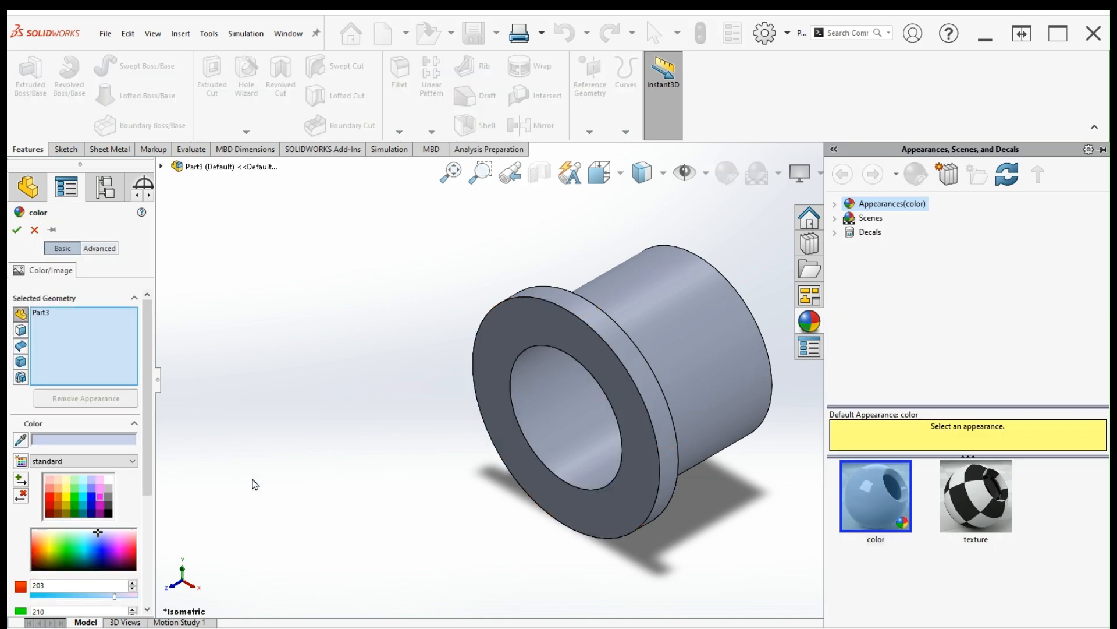
pyautogui.click(64, 550)
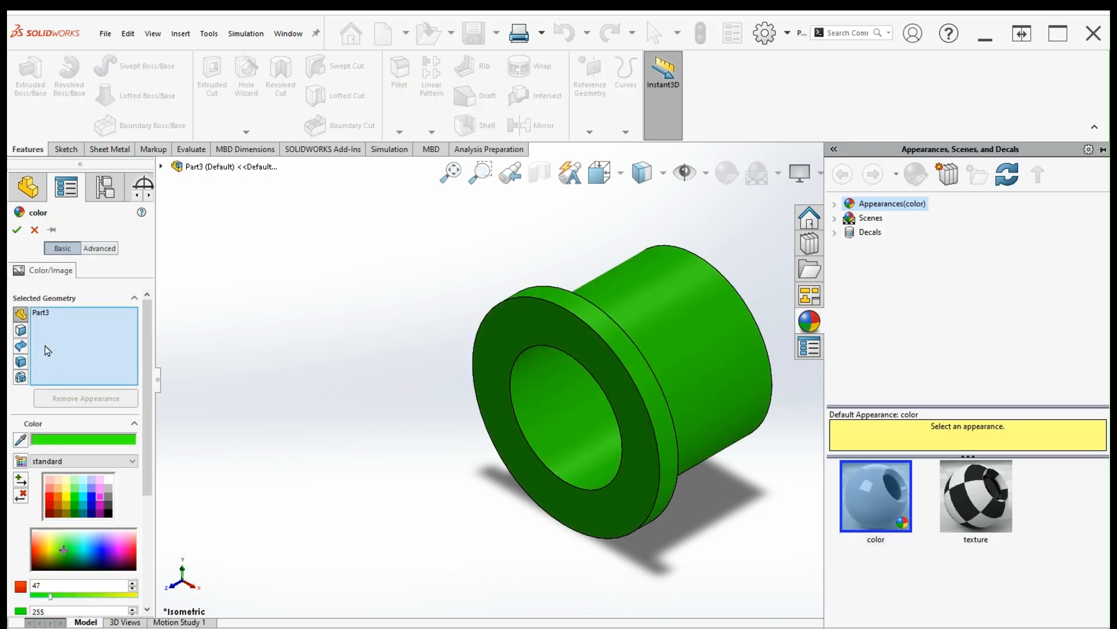
pyautogui.click(17, 229)
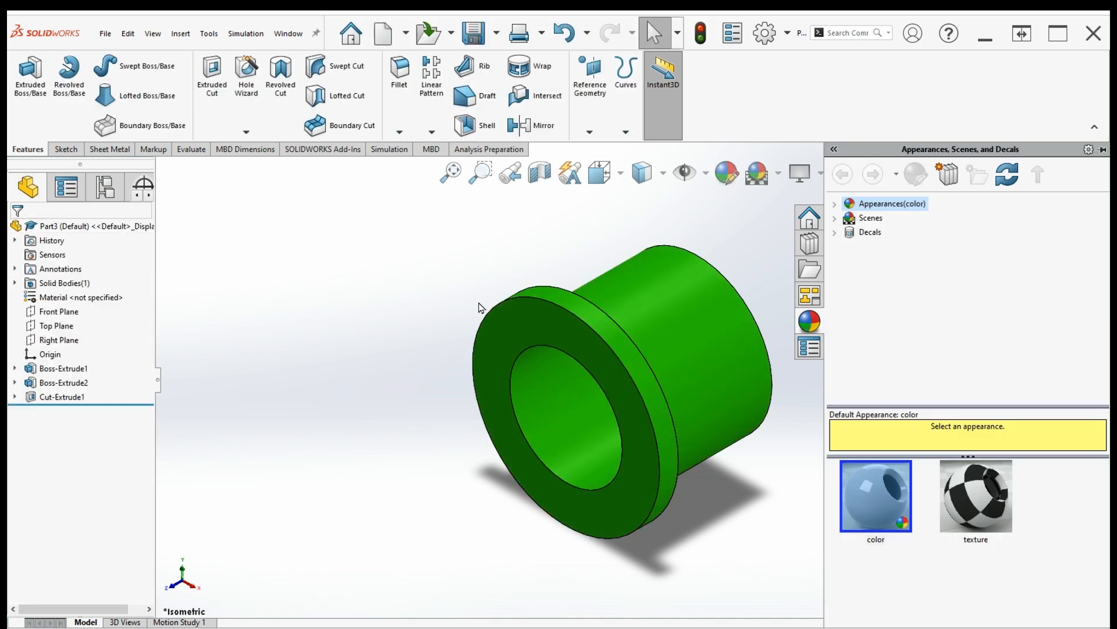
# Save the part as Busshing1 in the Belt Roller Assembly folder
pyautogui.click(473, 35)
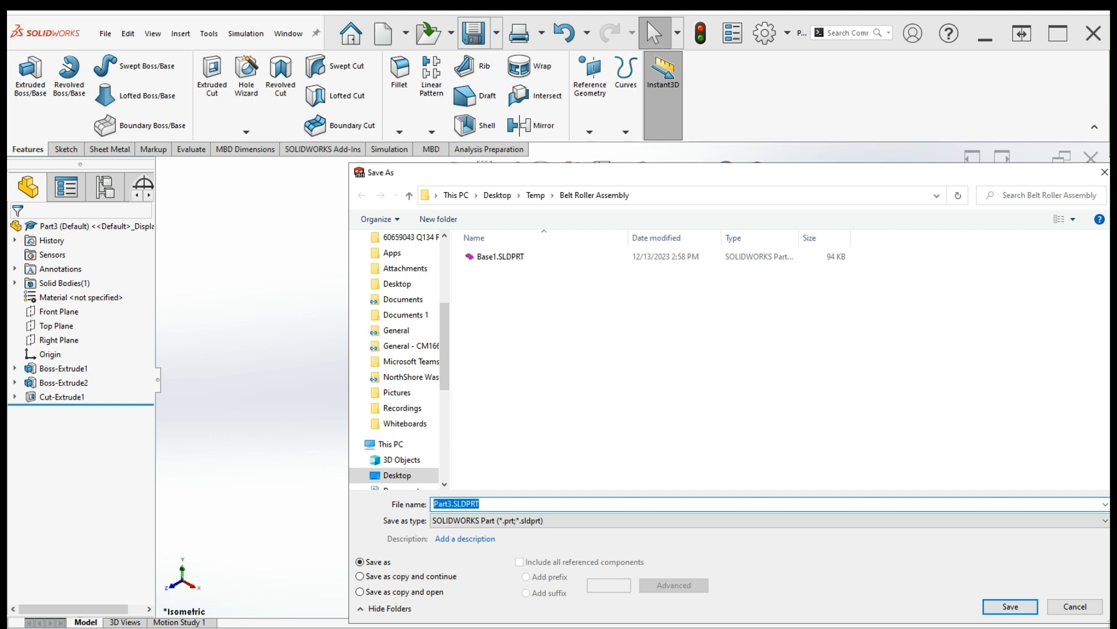
pyautogui.write('Busshing1')
pyautogui.click(1016, 609)
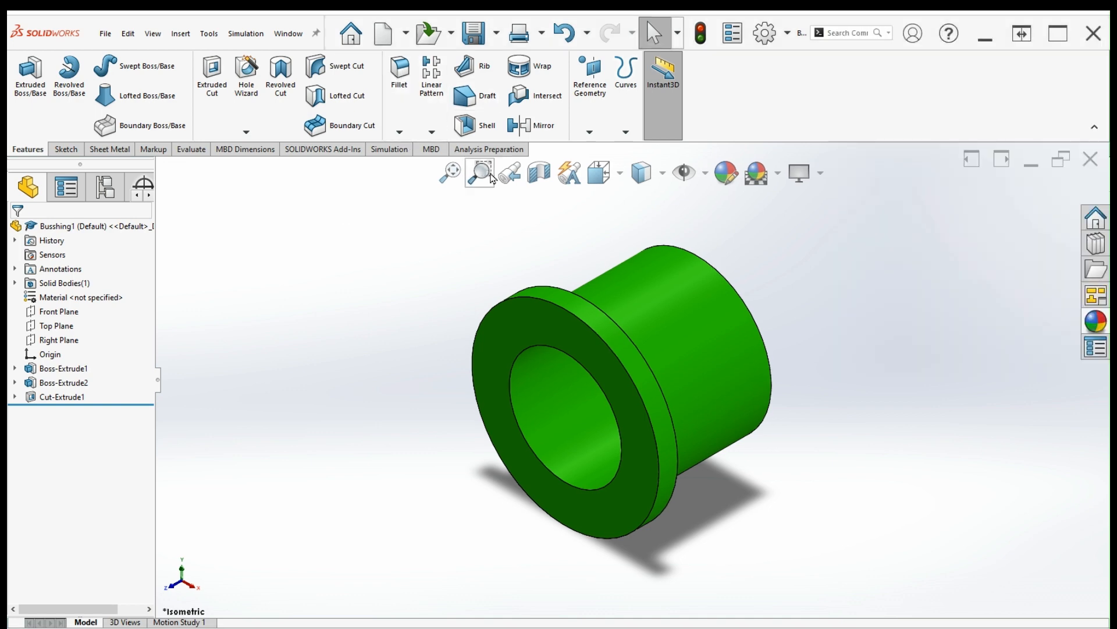
# Create another new part document and set its unit system to MMGS (millimeter, gram, second)
pyautogui.click(384, 35)
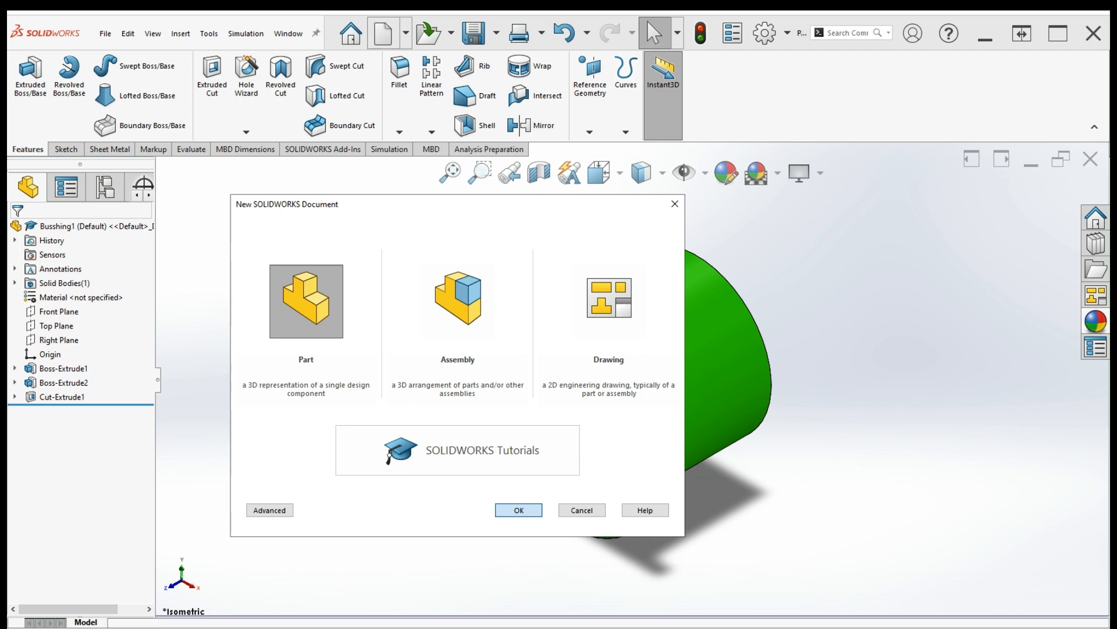
pyautogui.click(520, 511)
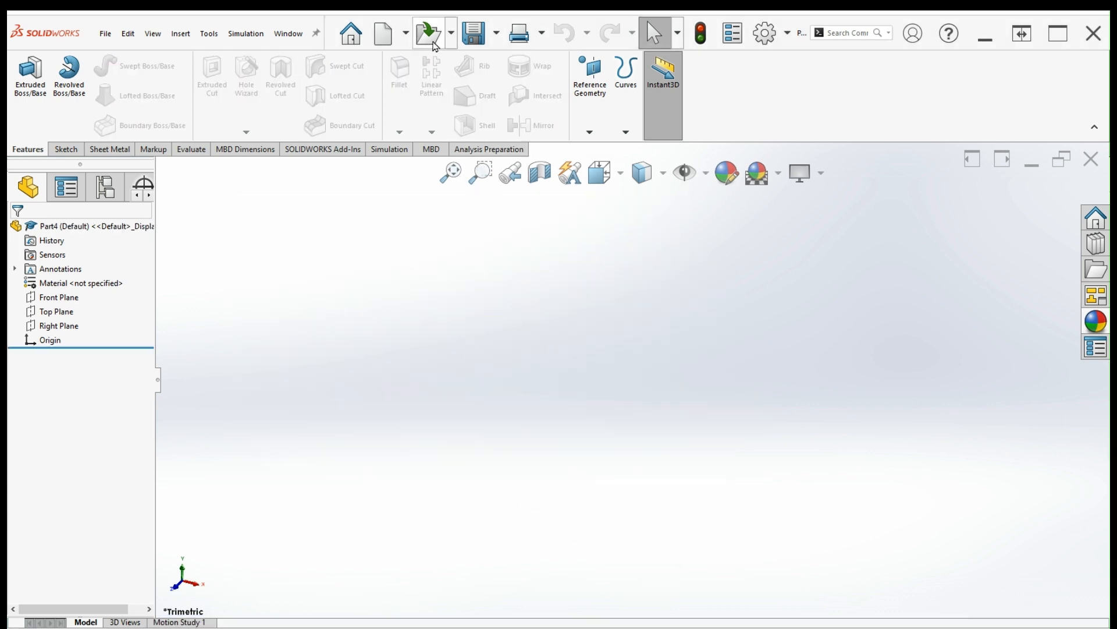
pyautogui.click(766, 48)
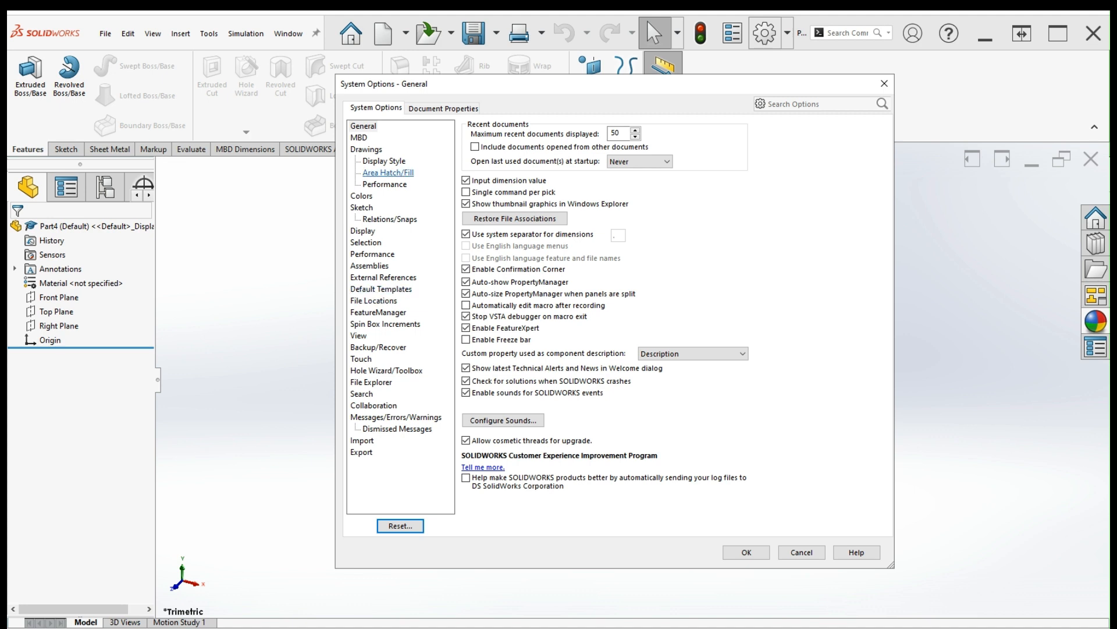
pyautogui.click(443, 108)
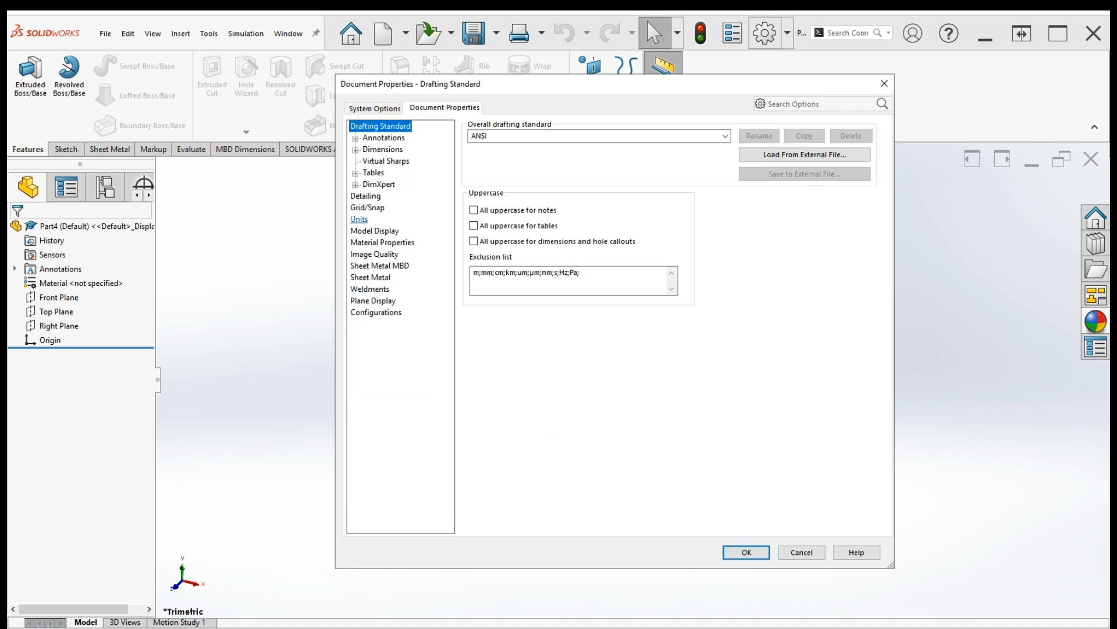
pyautogui.click(359, 220)
pyautogui.click(474, 155)
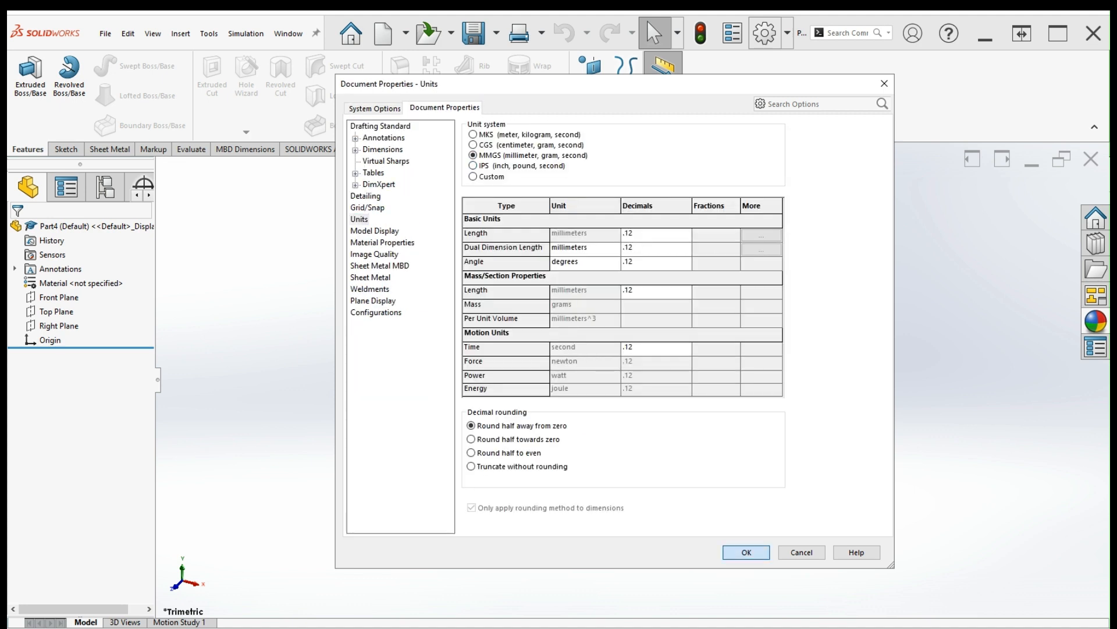
pyautogui.click(717, 247)
pyautogui.press('Return')
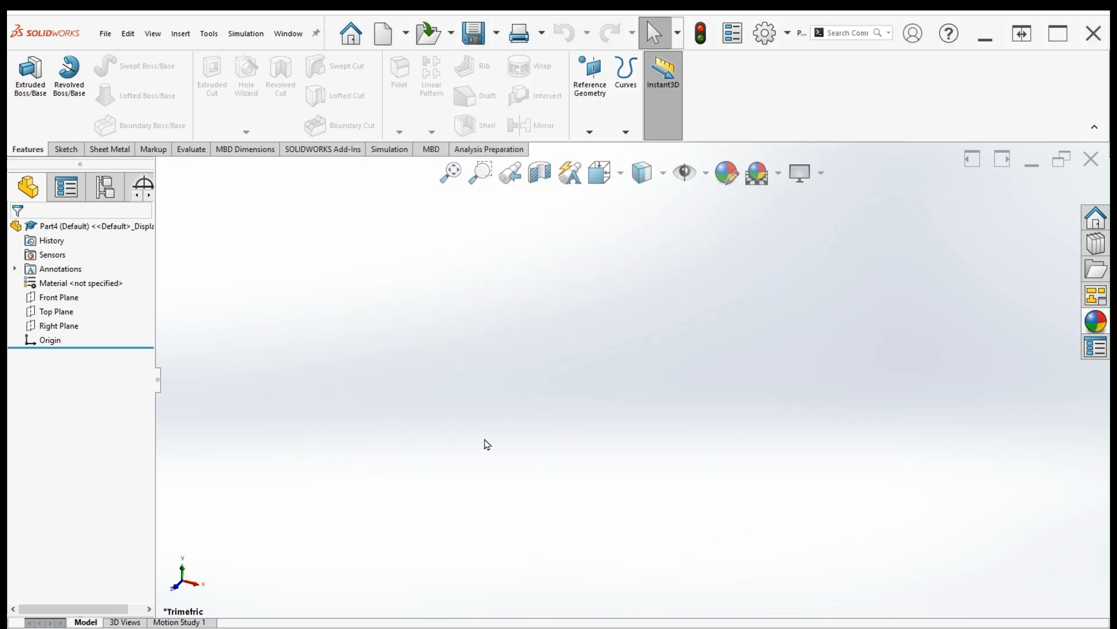
# Start a sketch on the Front Plane and draw a horizontal infinite-length construction line through the origin
pyautogui.click(52, 298)
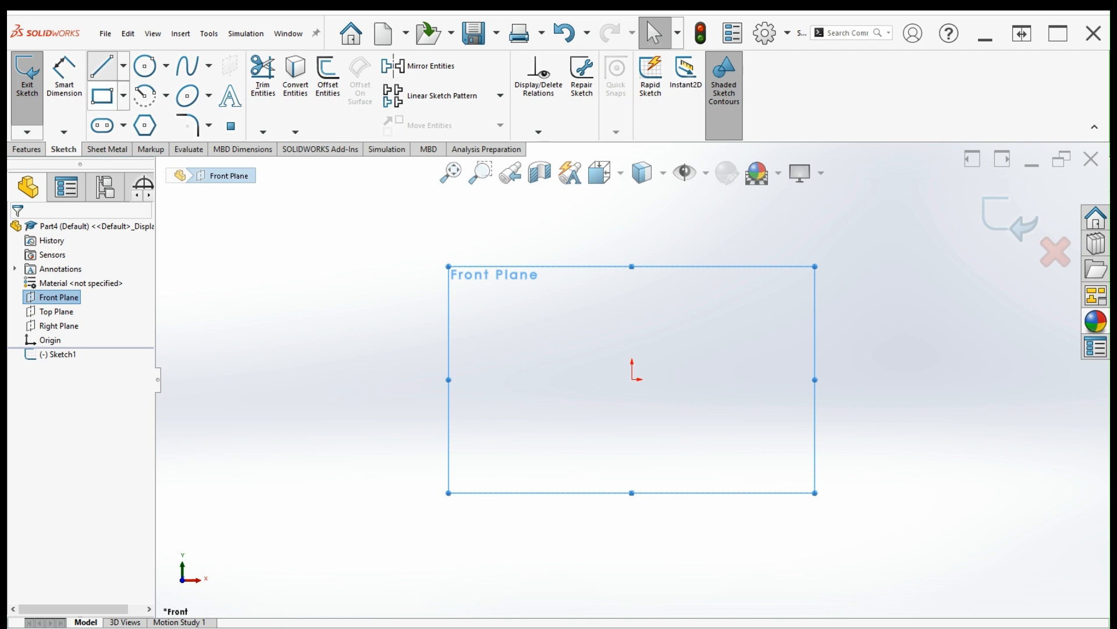
pyautogui.click(104, 70)
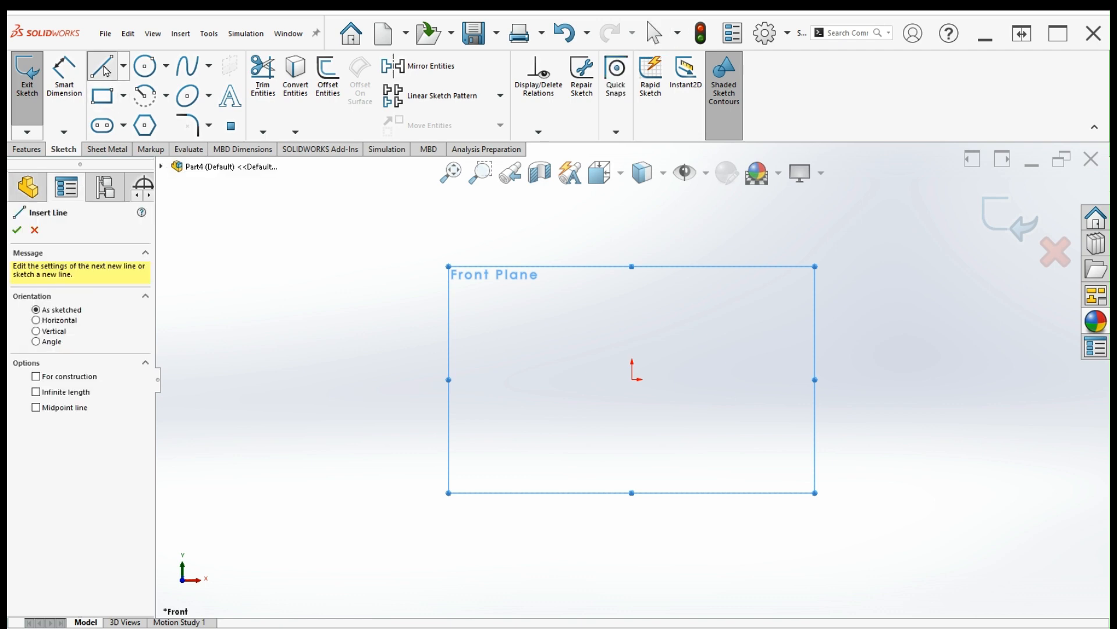
pyautogui.click(60, 378)
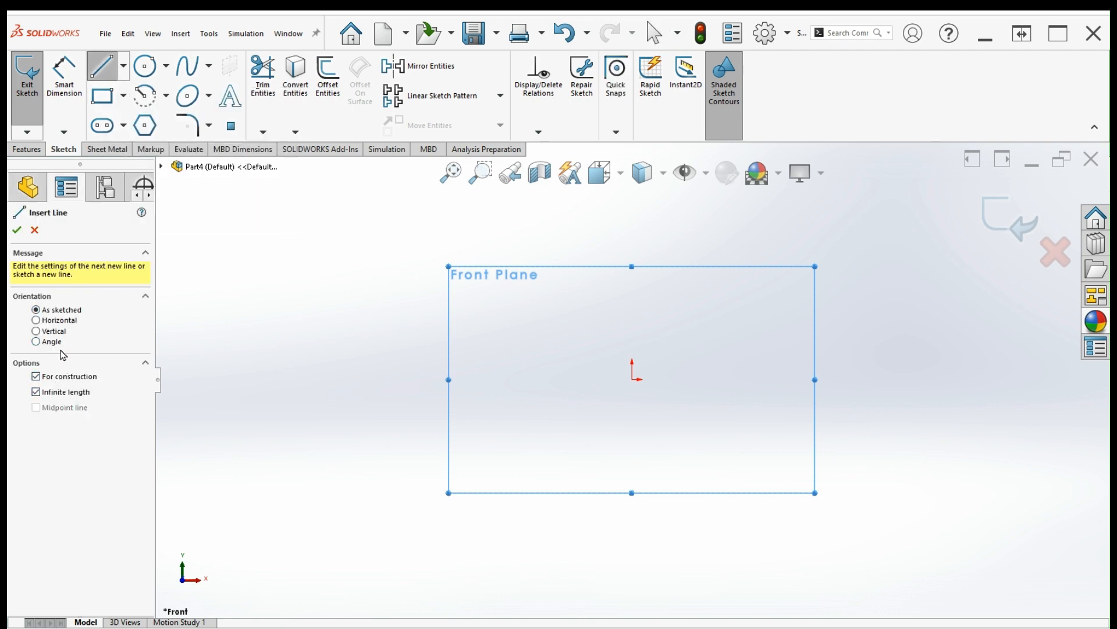
pyautogui.click(58, 320)
pyautogui.click(78, 402)
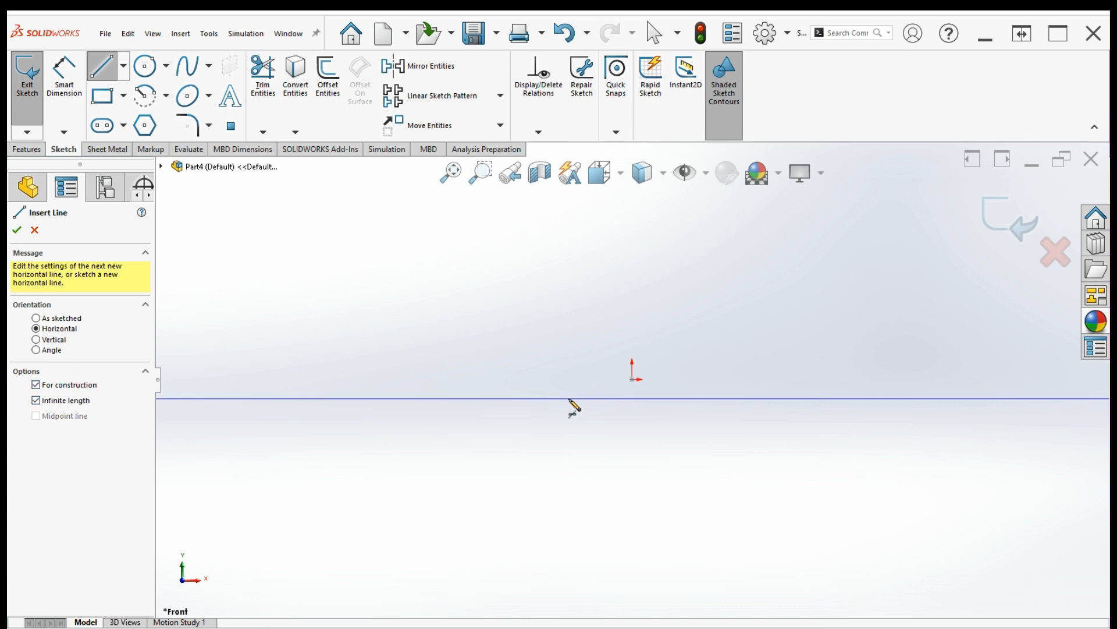
pyautogui.click(633, 380)
pyautogui.press('Escape')
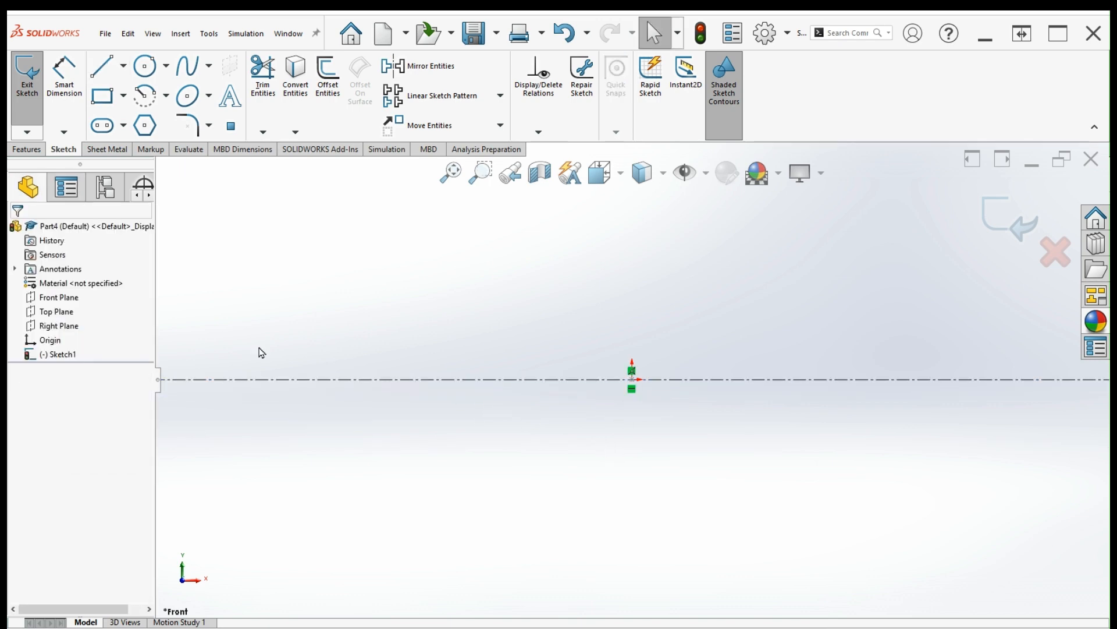
# Add a vertical infinite-length construction line through the origin
pyautogui.click(102, 65)
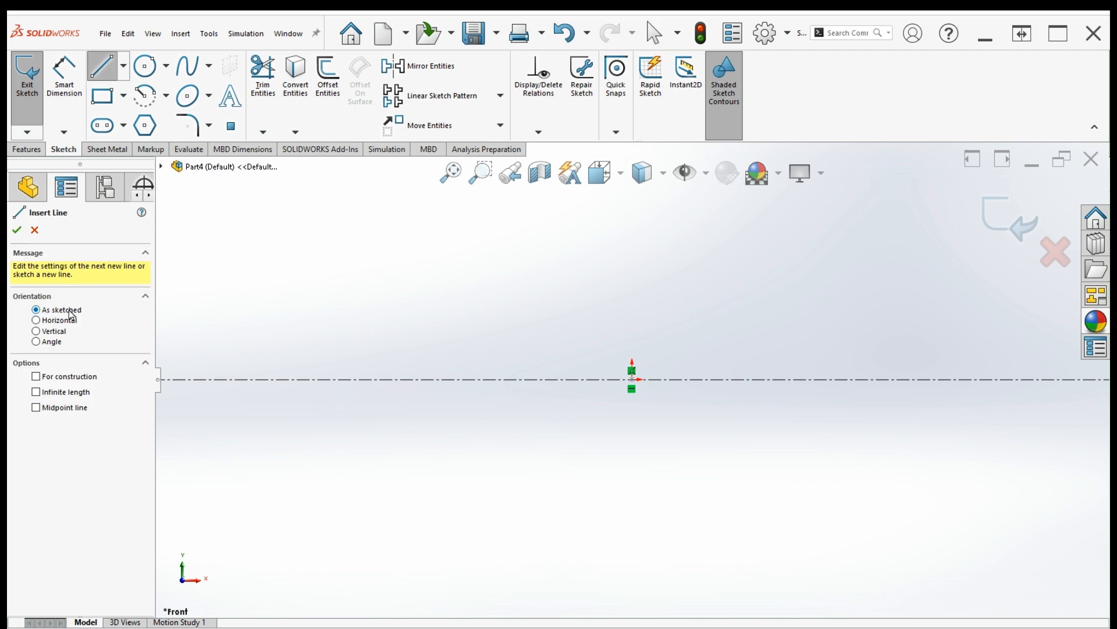
pyautogui.click(58, 331)
pyautogui.click(67, 377)
pyautogui.click(67, 392)
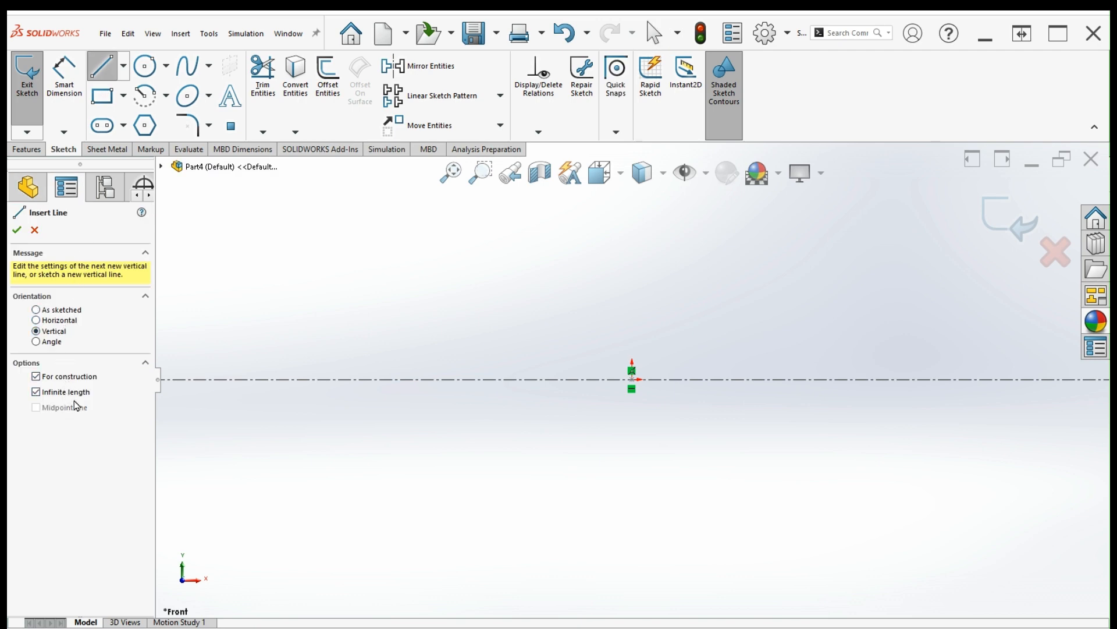
pyautogui.click(633, 385)
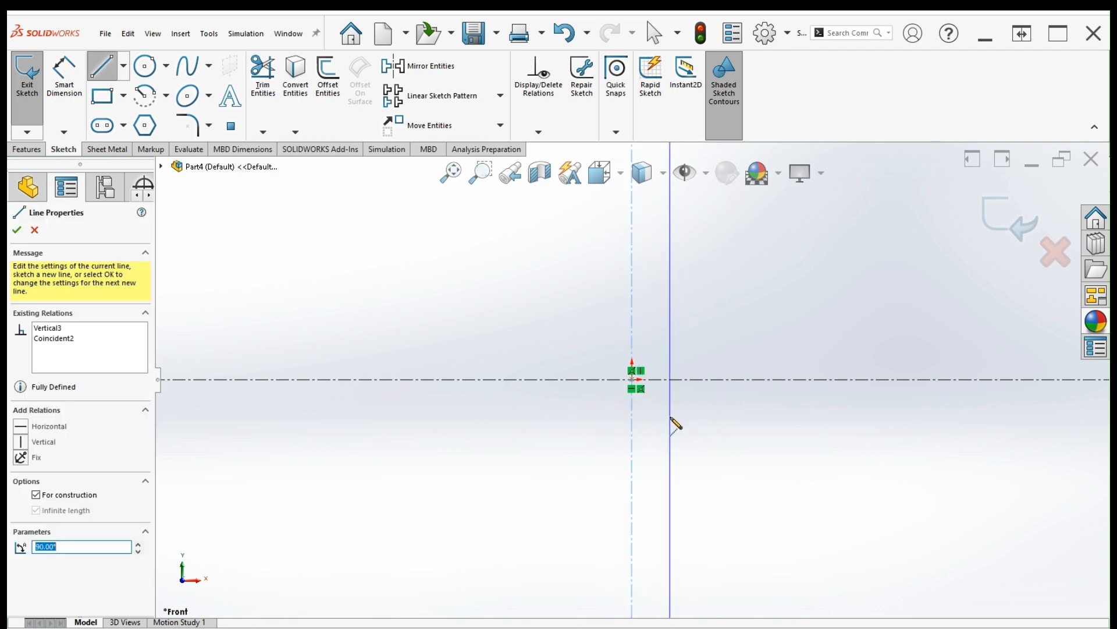
pyautogui.press('Escape')
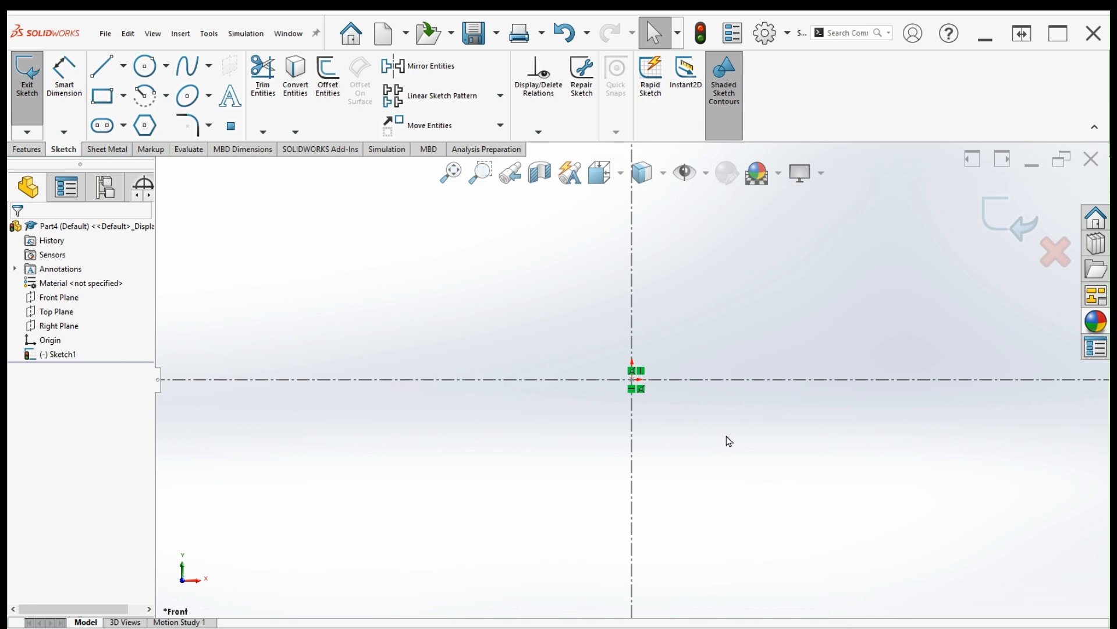
# Sketch the roller's open half-profile from the vertical centreline, with a rim edge about 95 mm, sloped web sides and a bore edge about 108 mm
pyautogui.click(99, 77)
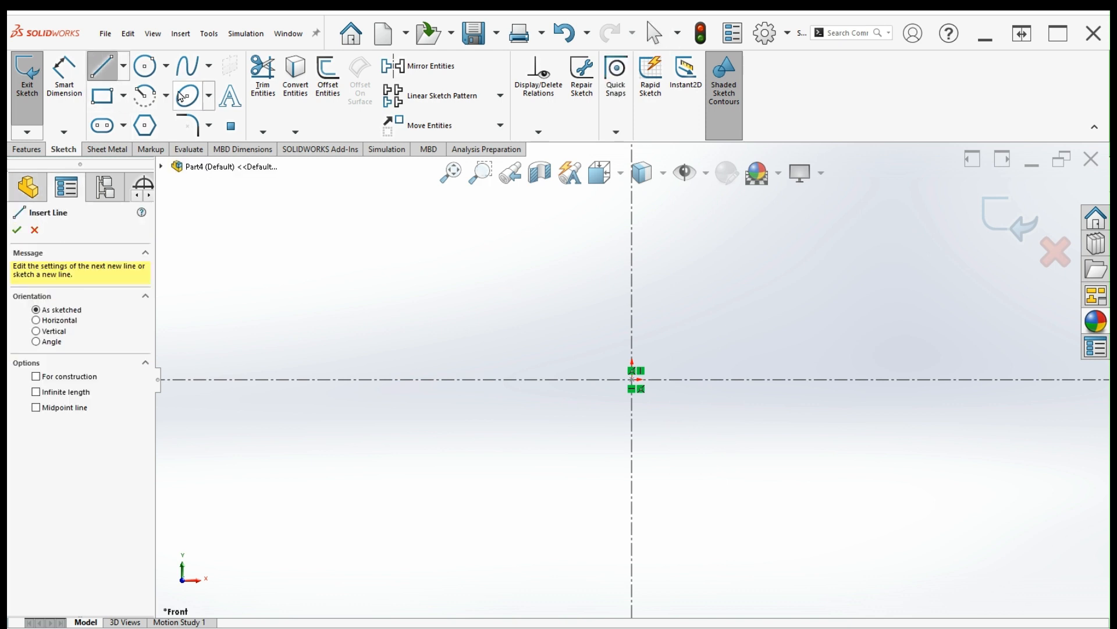
pyautogui.click(634, 231)
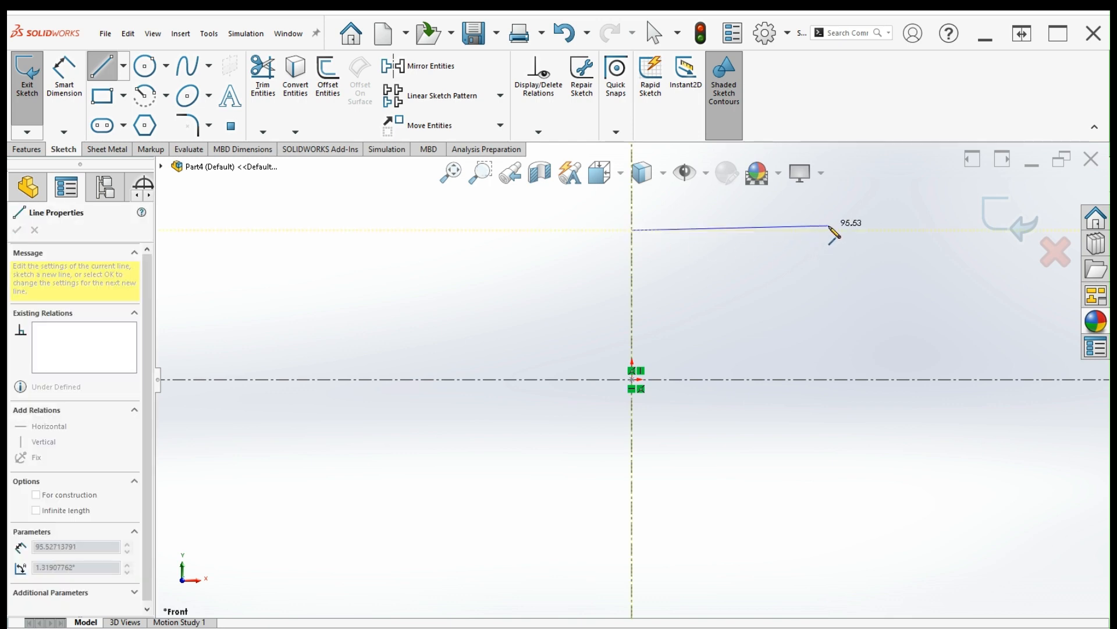
pyautogui.click(830, 230)
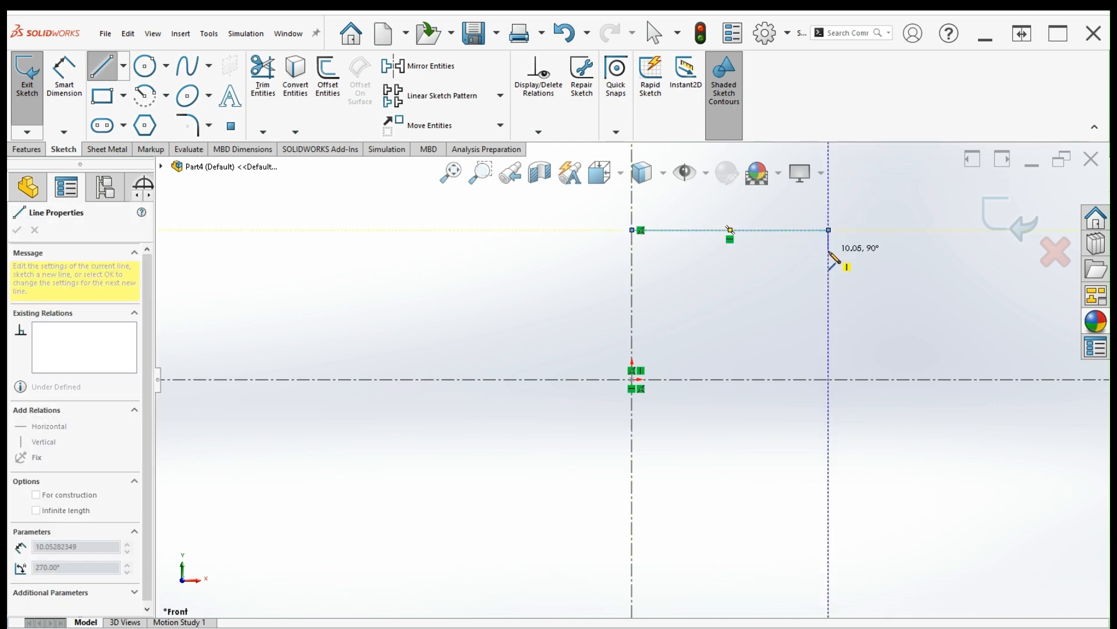
pyautogui.click(829, 255)
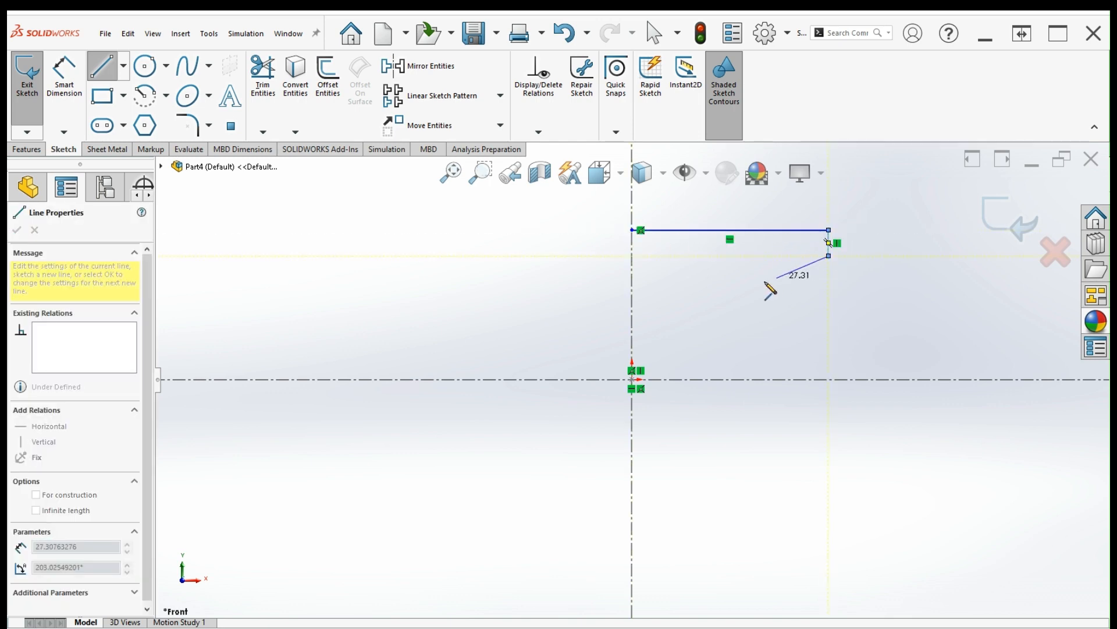
pyautogui.click(697, 278)
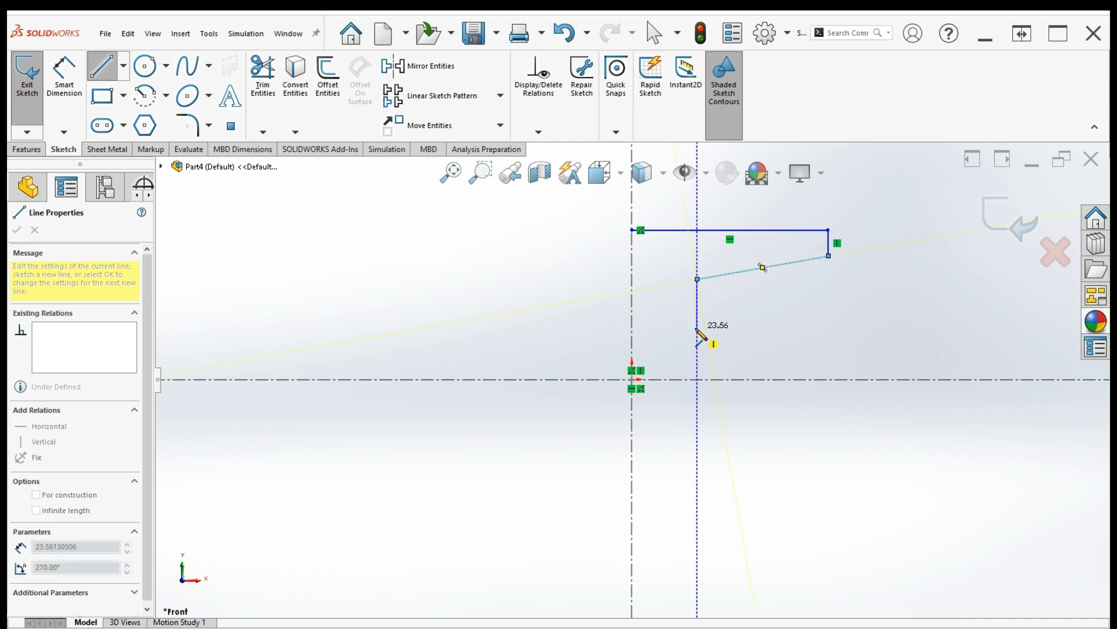
pyautogui.click(697, 327)
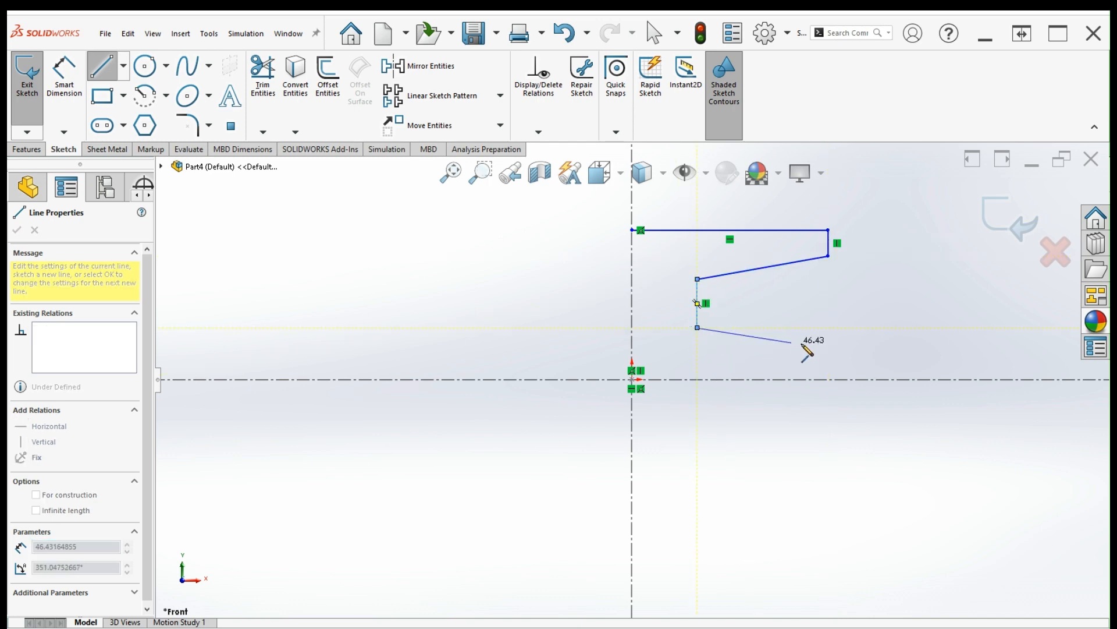
pyautogui.click(855, 352)
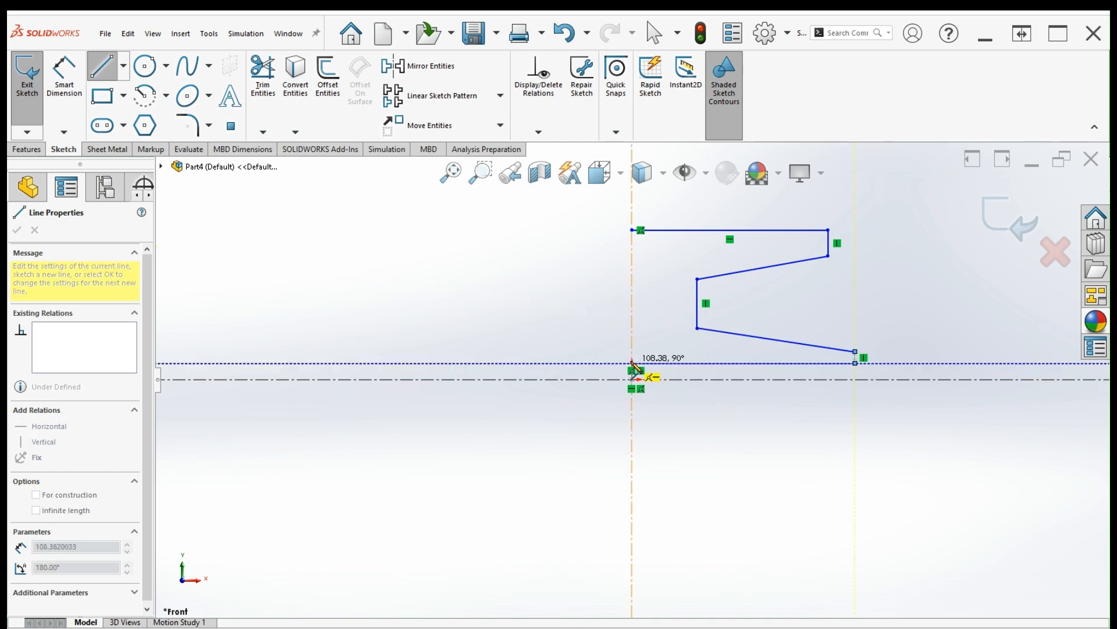
pyautogui.click(633, 363)
pyautogui.press('Escape')
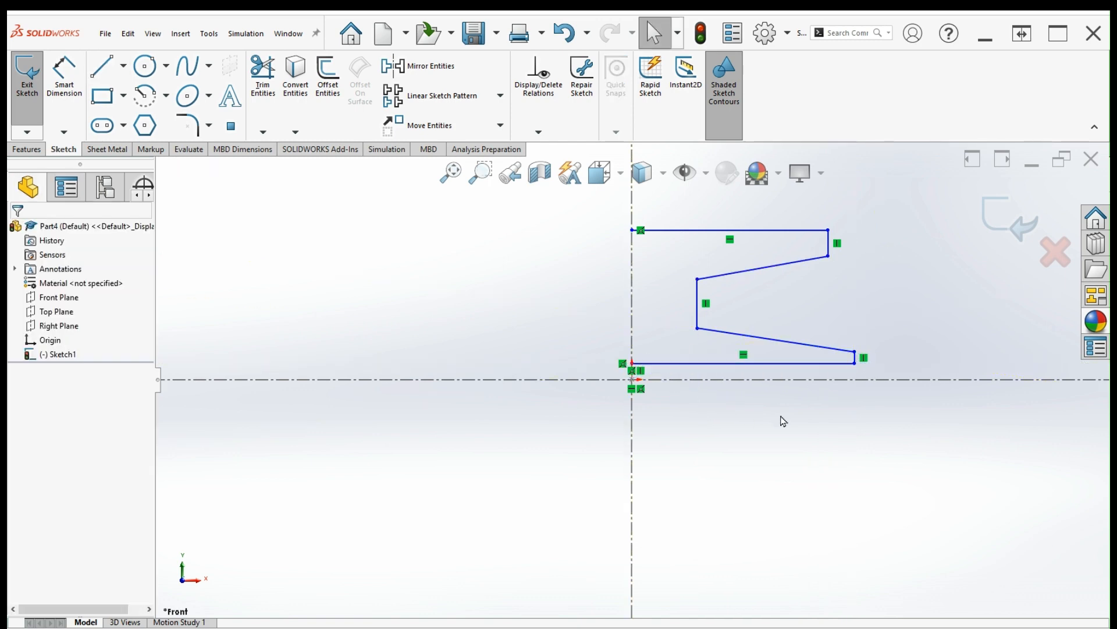
# Dimension the bore edge about the horizontal centreline as a 24 mm diameter
pyautogui.click(64, 79)
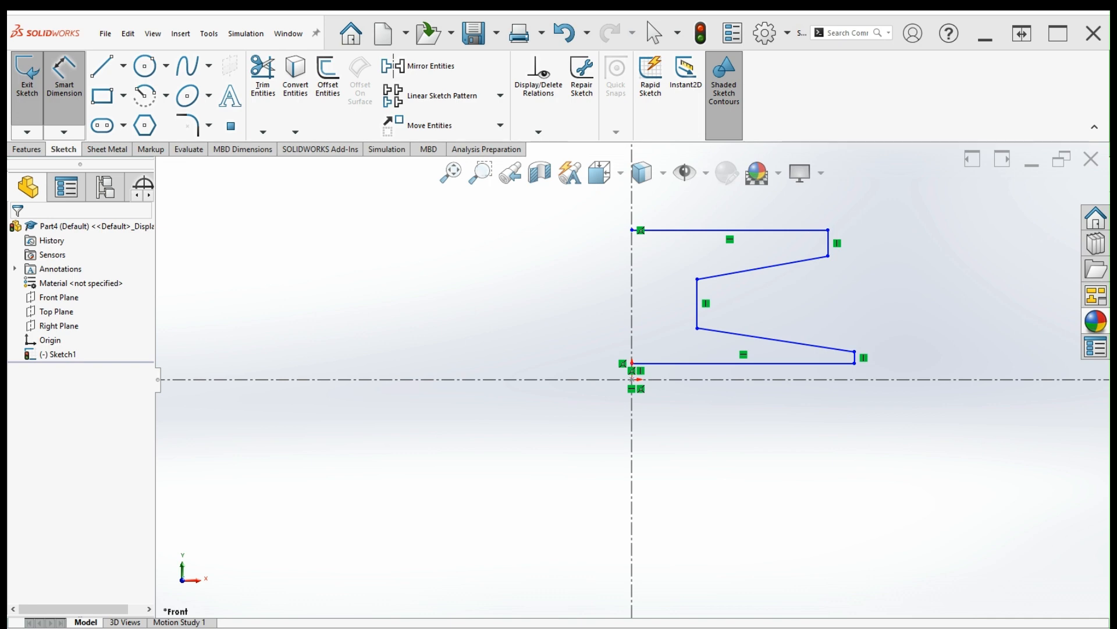
pyautogui.click(821, 365)
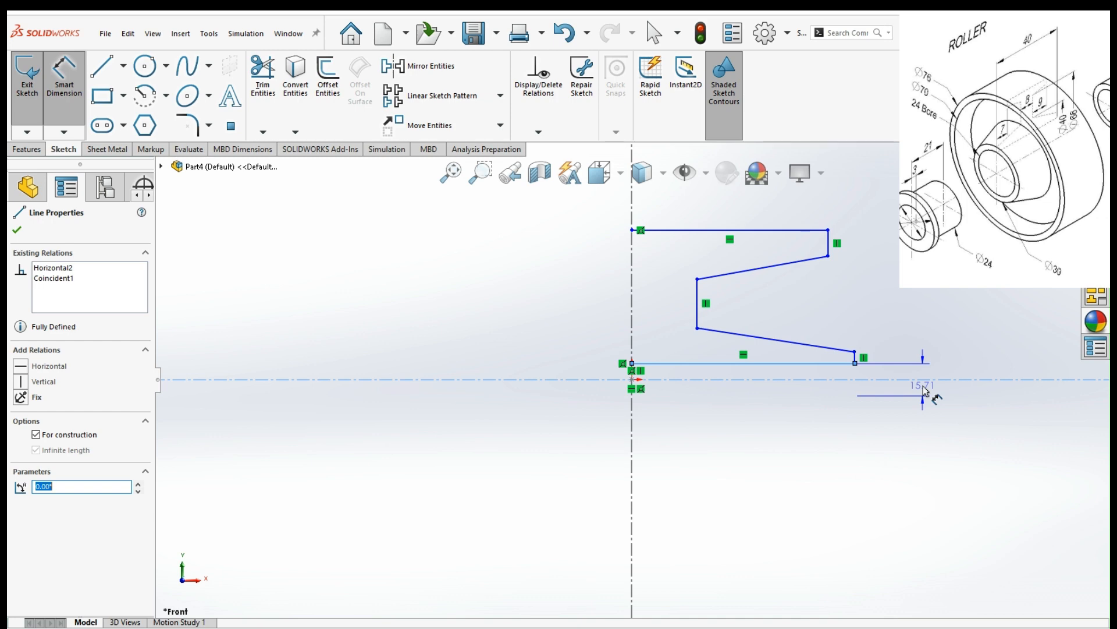
pyautogui.click(925, 391)
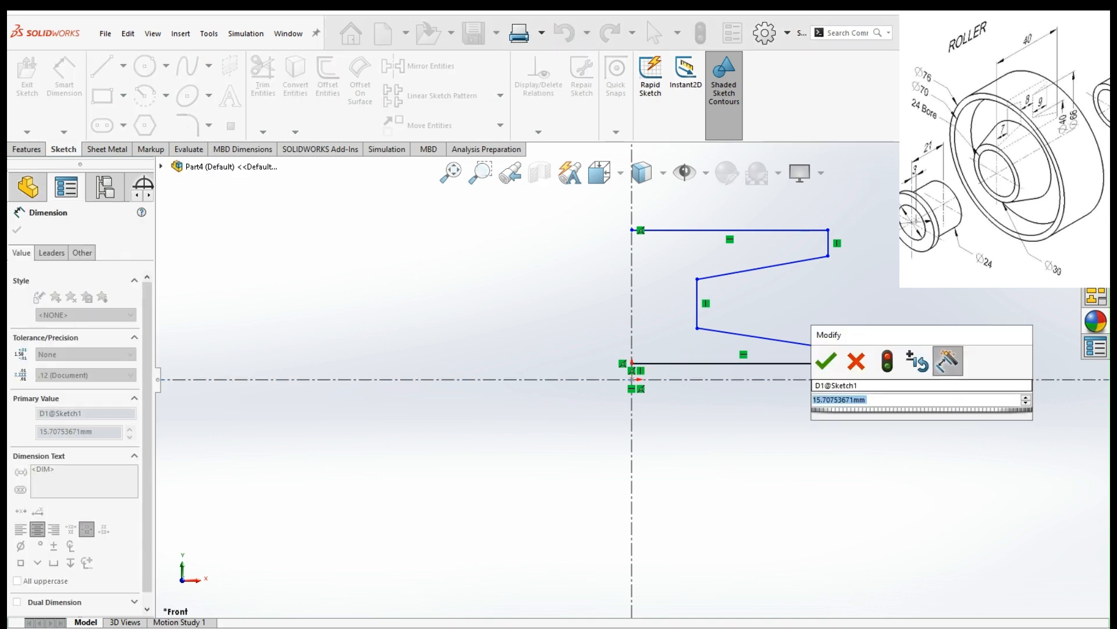
pyautogui.write('24')
pyautogui.press('Return')
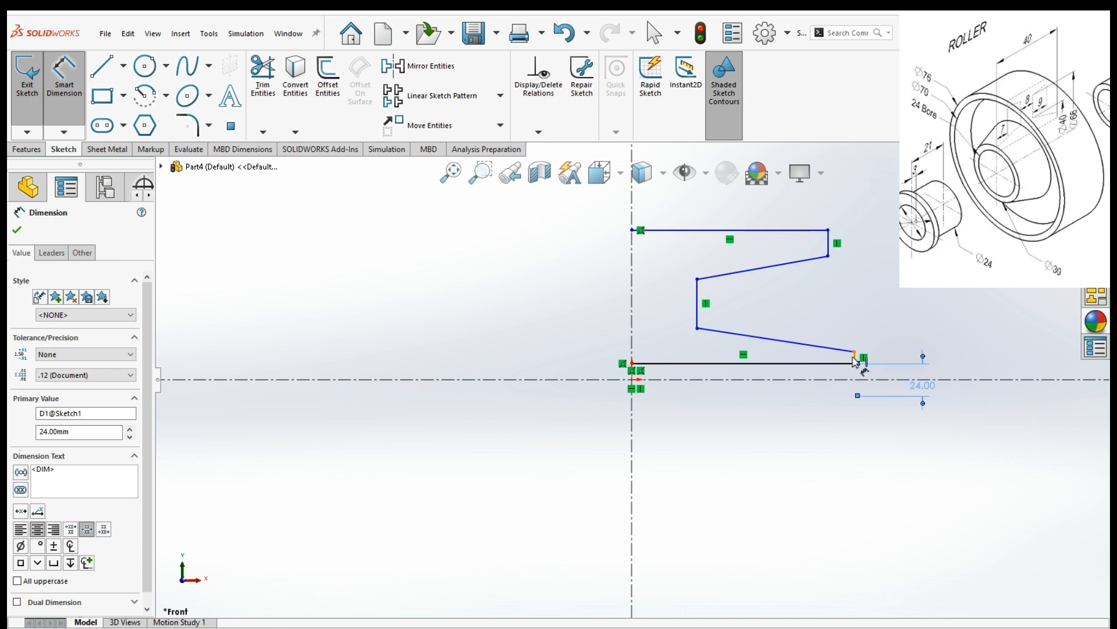
# Dimension the short vertical end edge of the hub to 3 mm
pyautogui.click(854, 354)
pyautogui.click(939, 369)
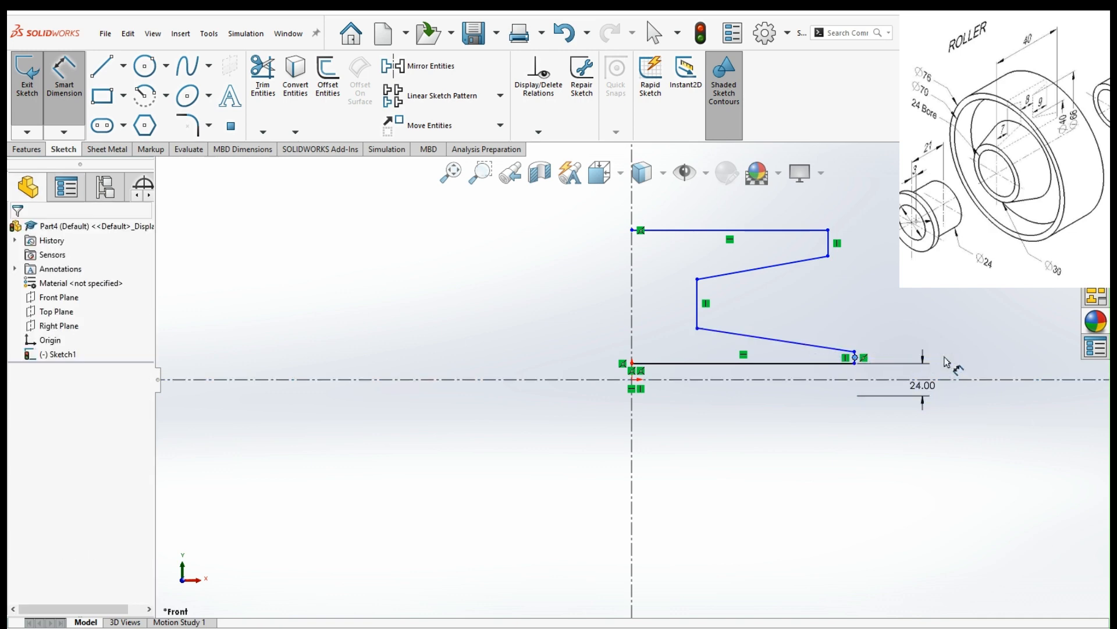
pyautogui.scroll(-4, 937, 375)
pyautogui.click(689, 350)
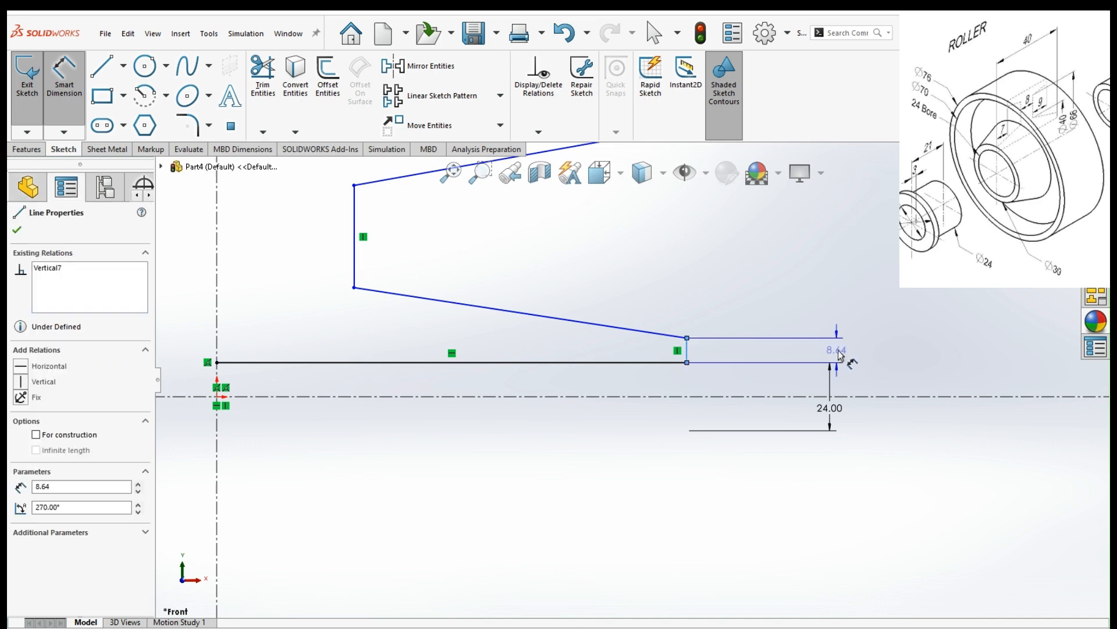
pyautogui.click(845, 350)
pyautogui.write('3')
pyautogui.press('Return')
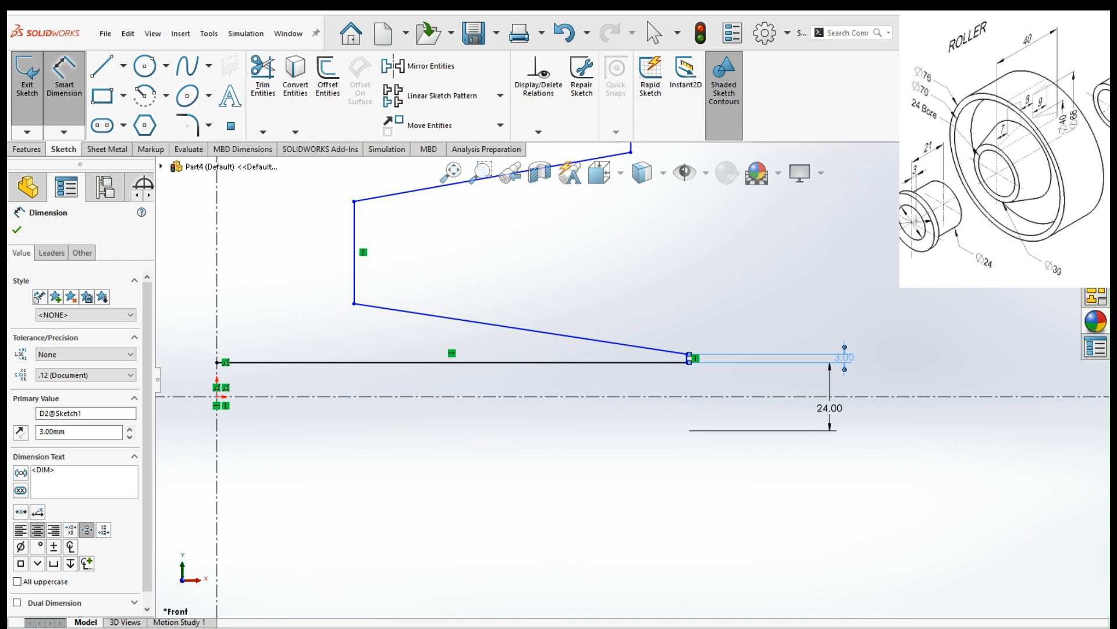
# Set the horizontal bore edge's length to 20 mm
pyautogui.scroll(3, 807, 449)
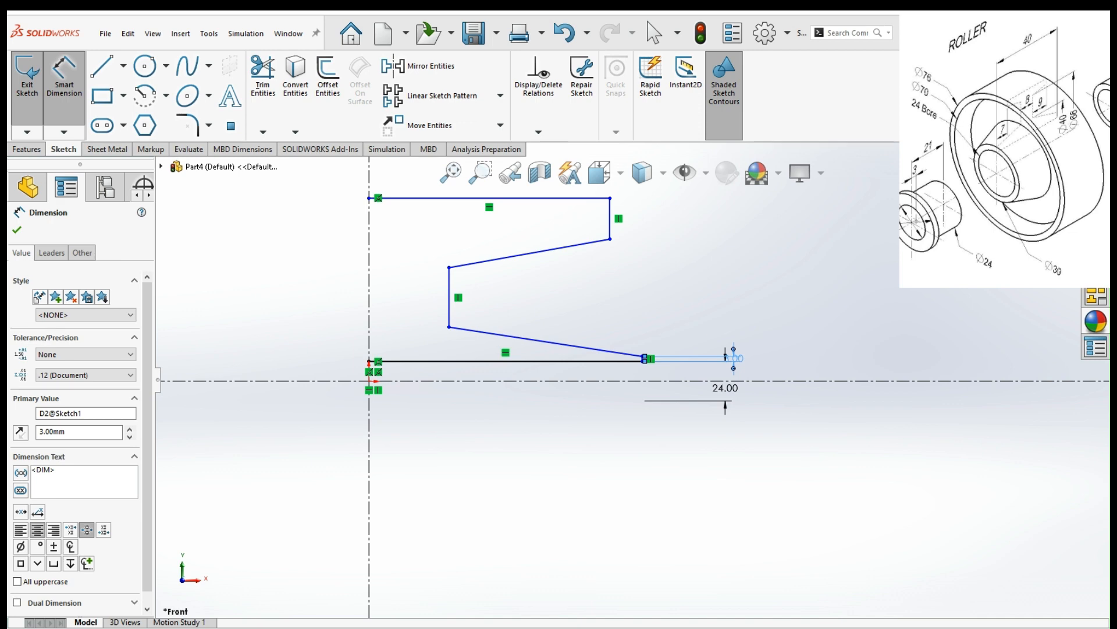
pyautogui.click(469, 367)
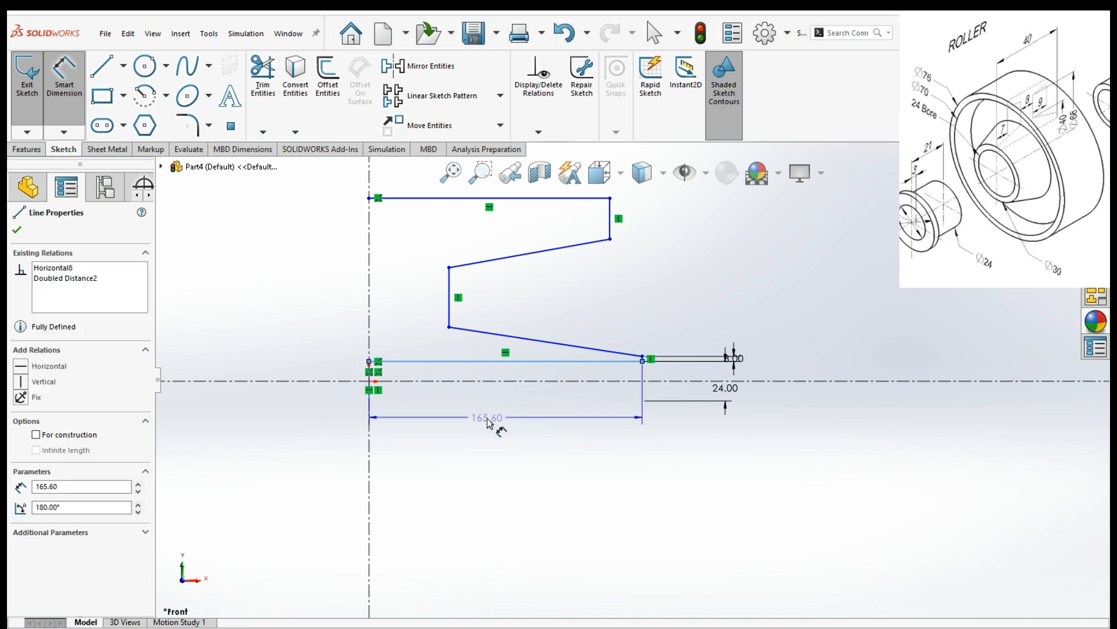
pyautogui.click(499, 423)
pyautogui.write('20')
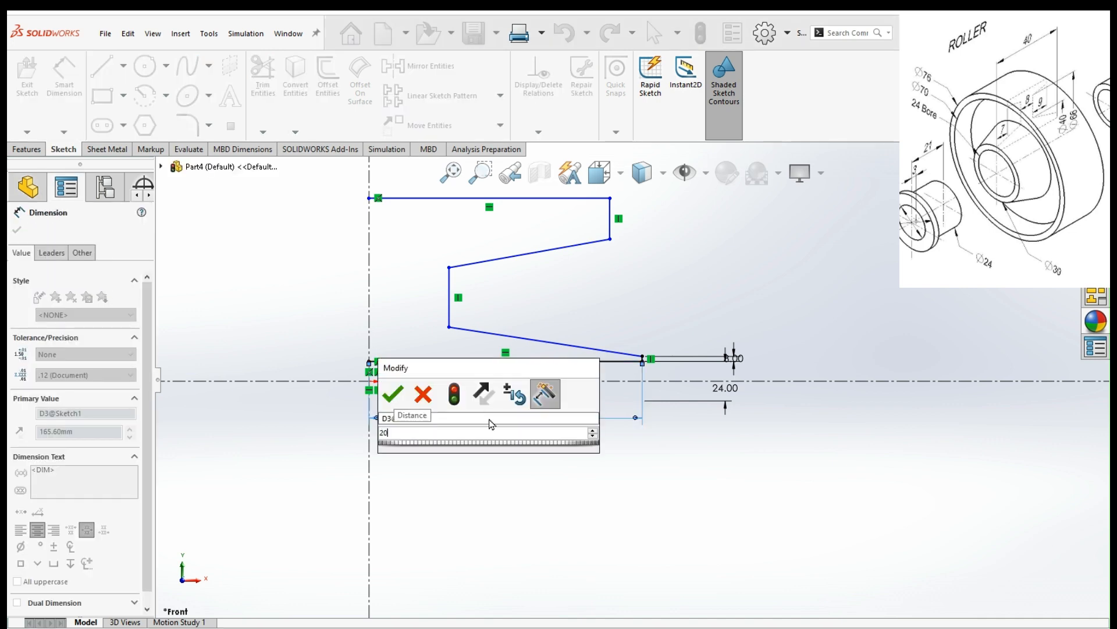
pyautogui.press('Return')
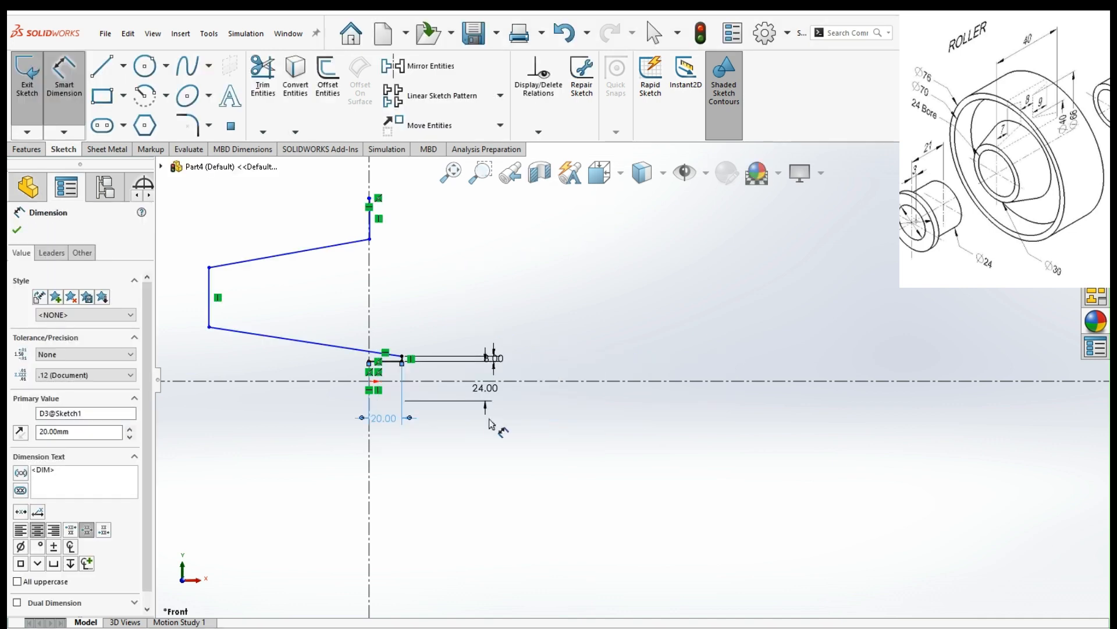
# Reposition the web's vertical line between the vertical centreline and the hub end, with its lower corner above the hub
pyautogui.click(209, 299)
pyautogui.press('Escape')
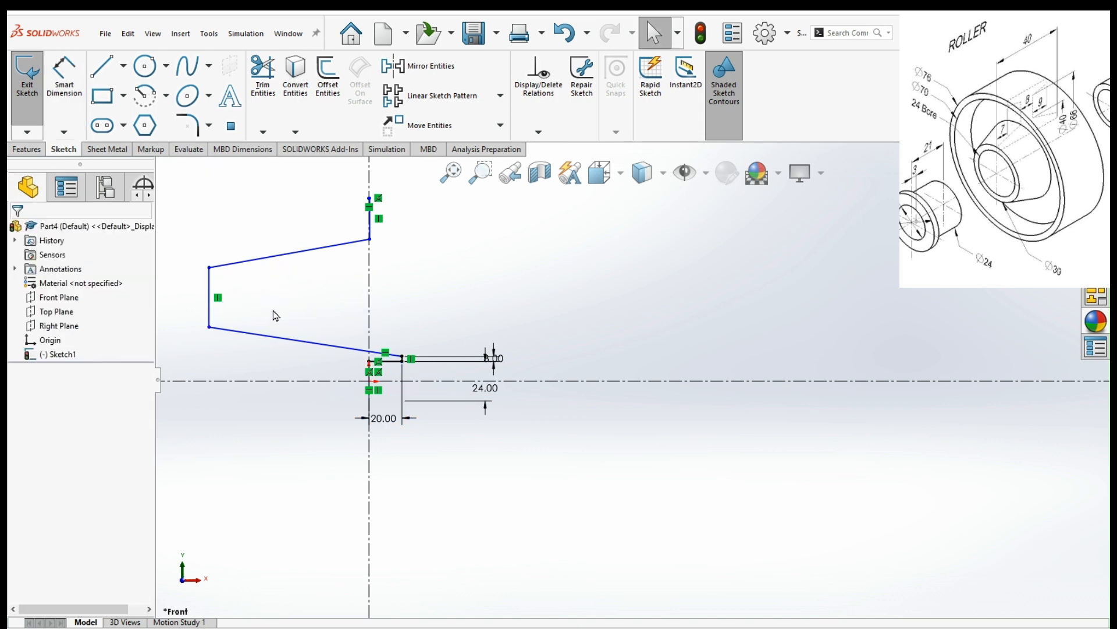
pyautogui.moveTo(210, 283)
pyautogui.mouseDown()
pyautogui.moveTo(451, 304)
pyautogui.moveTo(473, 317)
pyautogui.moveTo(464, 309)
pyautogui.mouseUp()
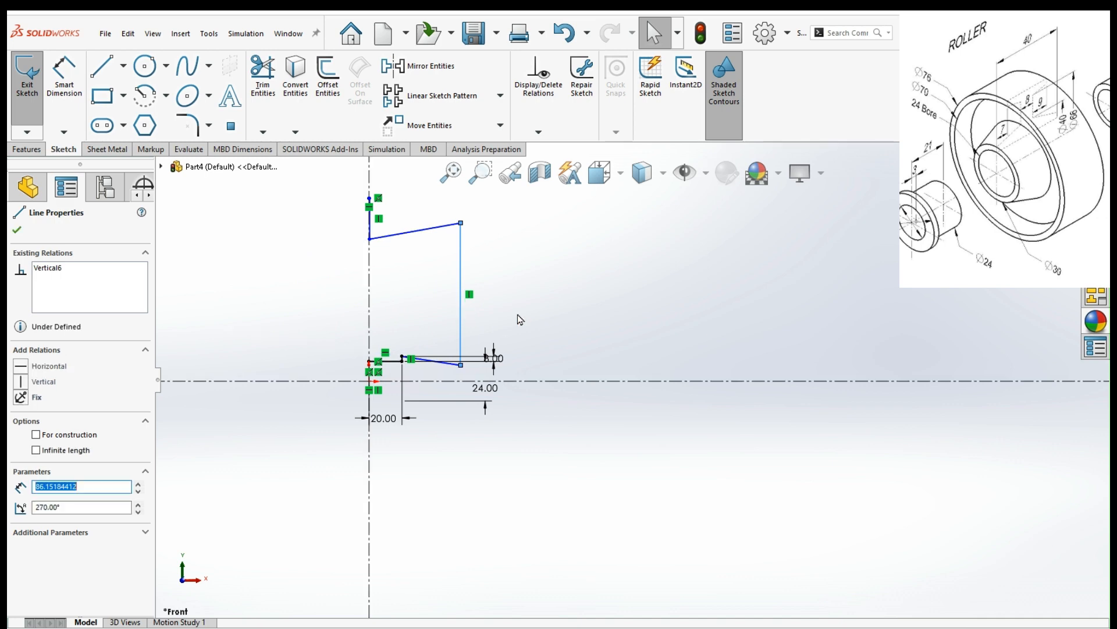
pyautogui.press('Escape')
pyautogui.click(70, 86)
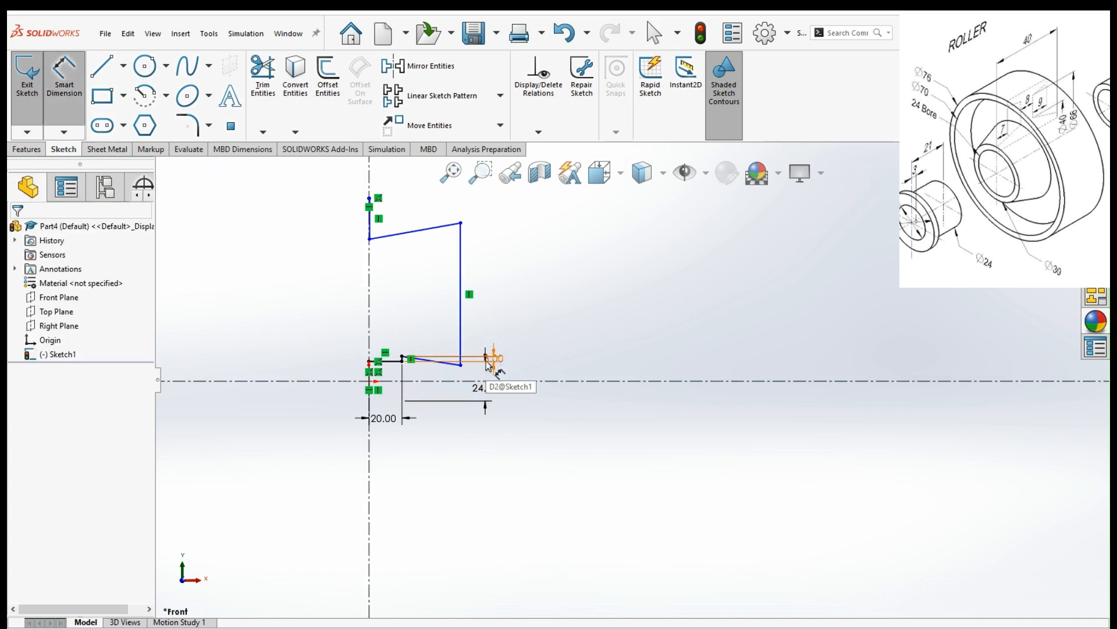
pyautogui.scroll(-4, 476, 377)
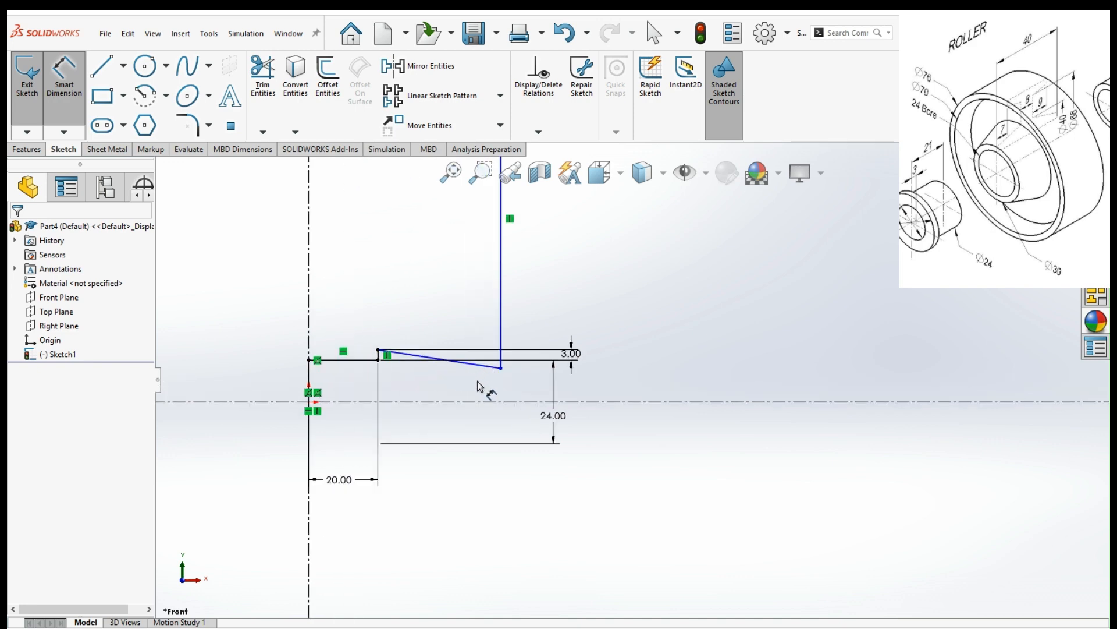
pyautogui.press('Escape')
pyautogui.moveTo(500, 368)
pyautogui.mouseDown()
pyautogui.moveTo(482, 293)
pyautogui.moveTo(347, 300)
pyautogui.moveTo(337, 325)
pyautogui.mouseUp()
pyautogui.press('Escape')
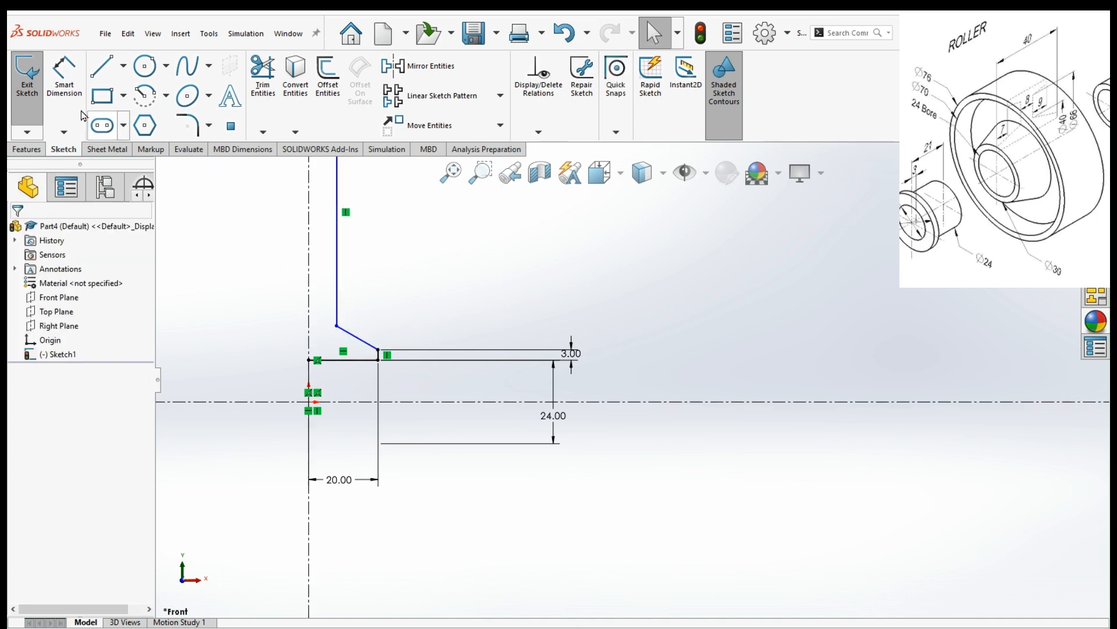
# Dimension the web line's lower corner about the horizontal centreline as a 40 mm diameter
pyautogui.click(73, 108)
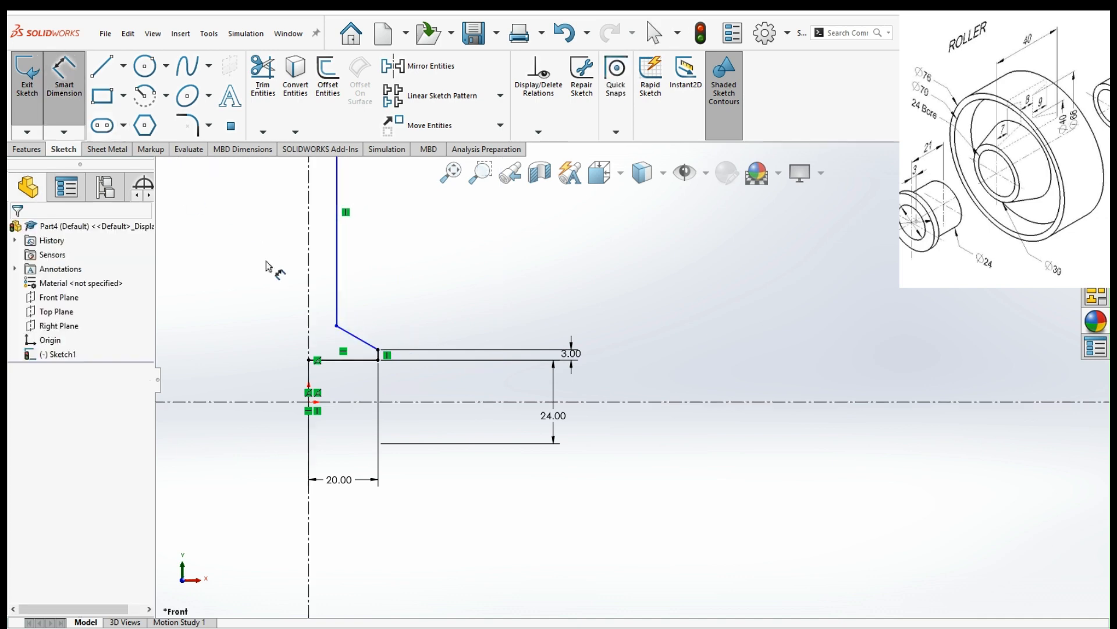
pyautogui.click(338, 325)
pyautogui.click(419, 401)
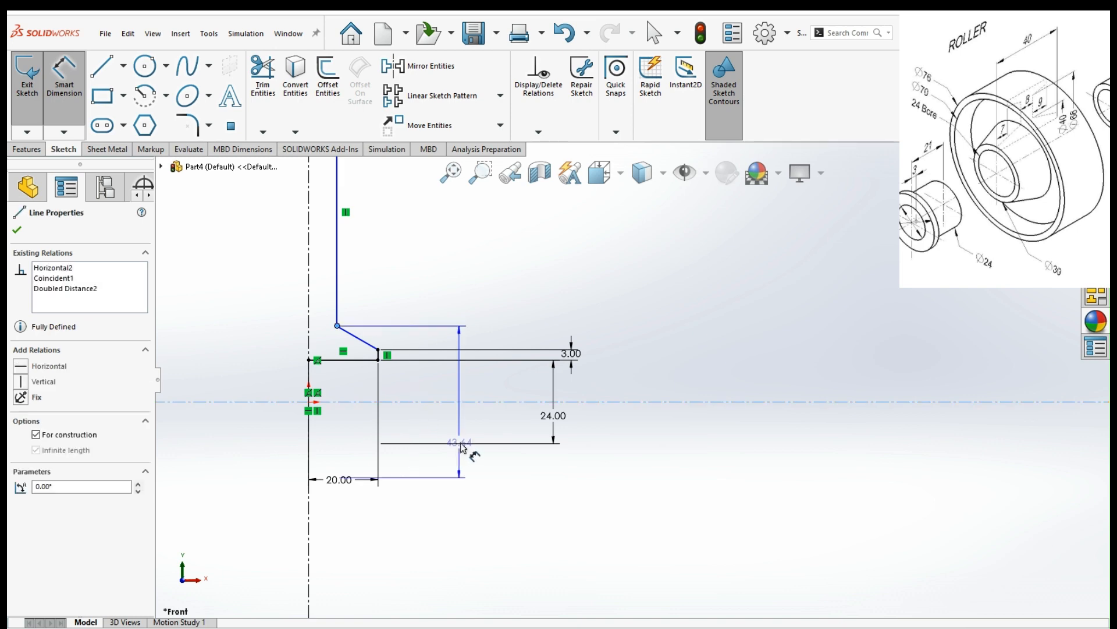
pyautogui.click(720, 432)
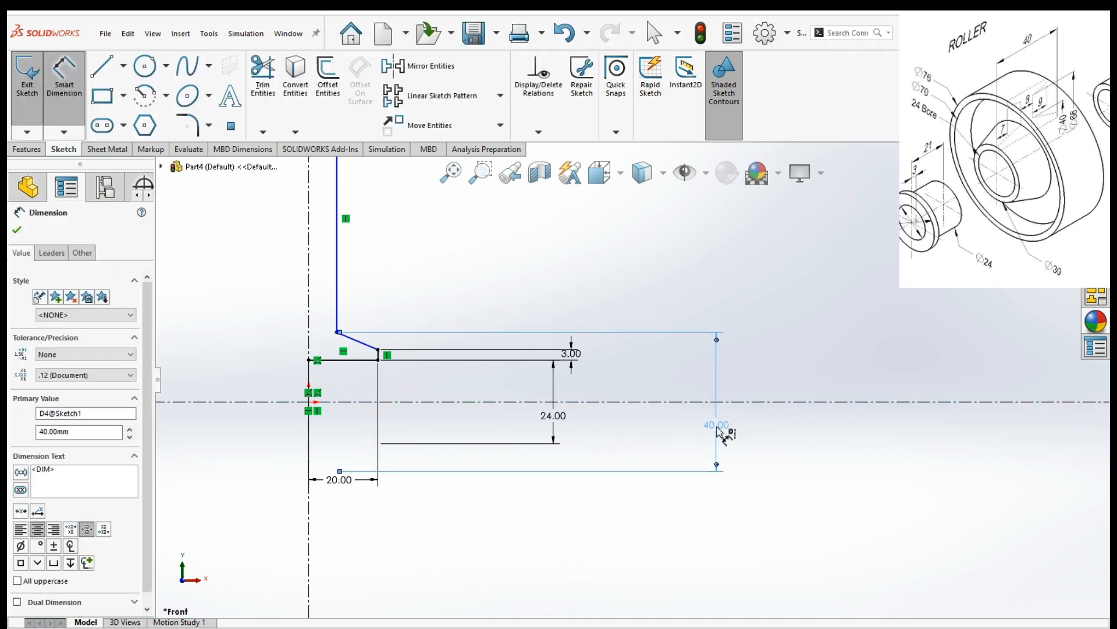
# Dimension the web's vertical line about the vertical centreline as a 4 mm full web thickness
pyautogui.scroll(2, 720, 432)
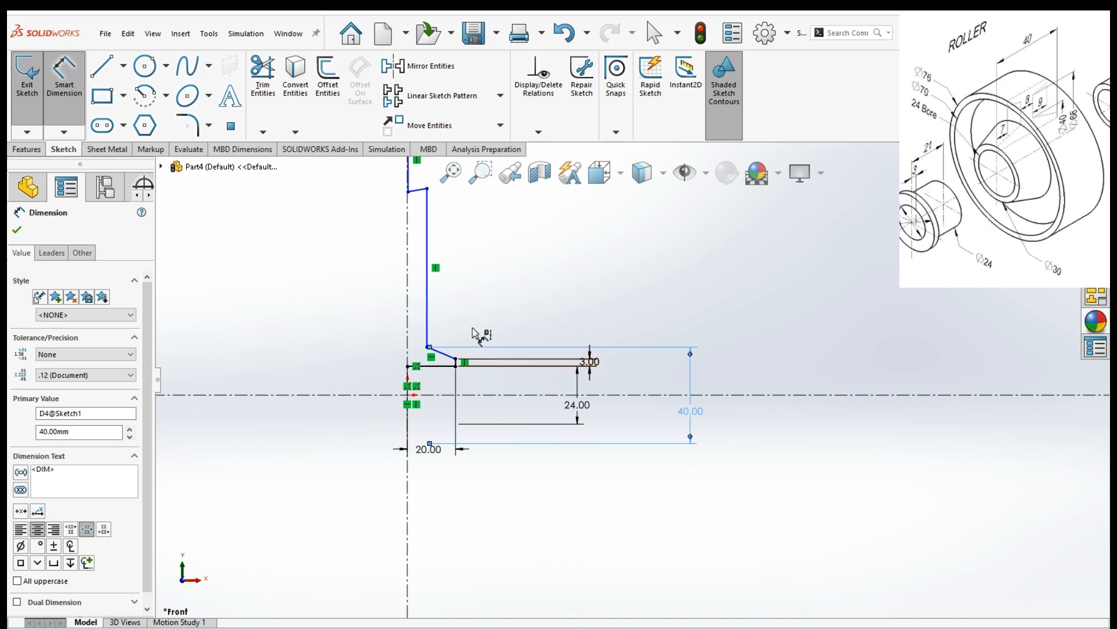
pyautogui.scroll(-1, 441, 257)
pyautogui.scroll(3, 444, 252)
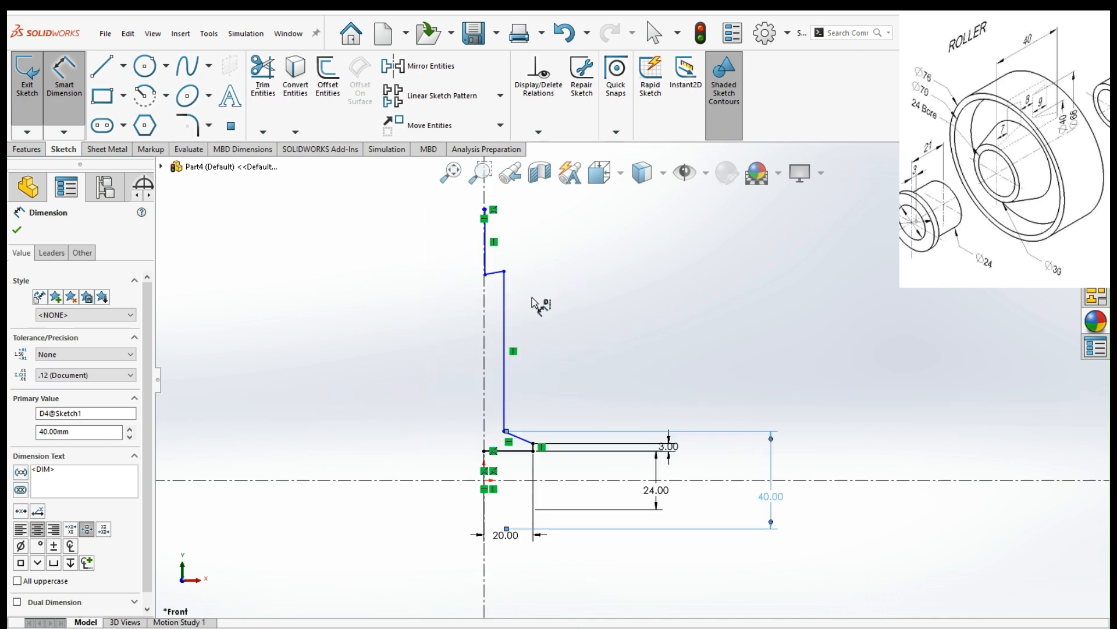
pyautogui.scroll(-2, 536, 305)
pyautogui.click(498, 327)
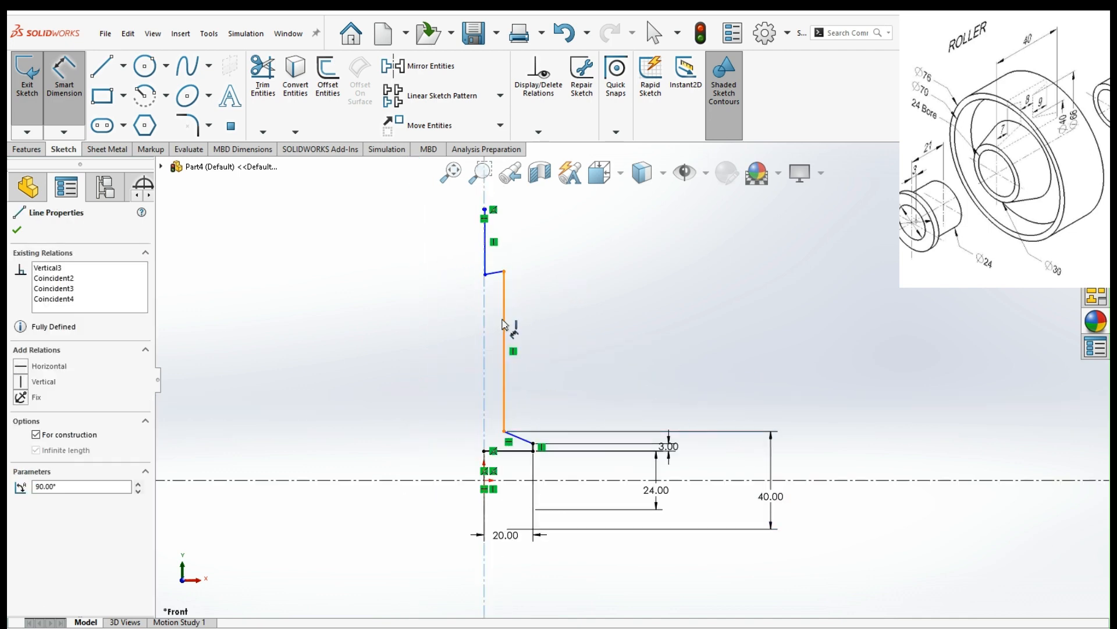
pyautogui.click(504, 325)
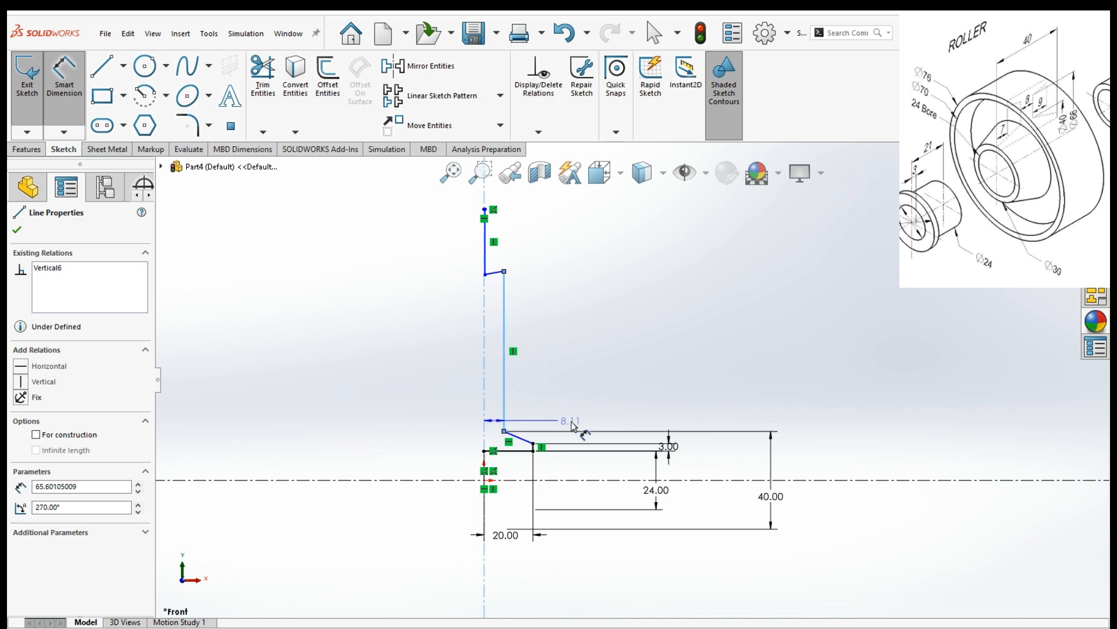
pyautogui.click(369, 366)
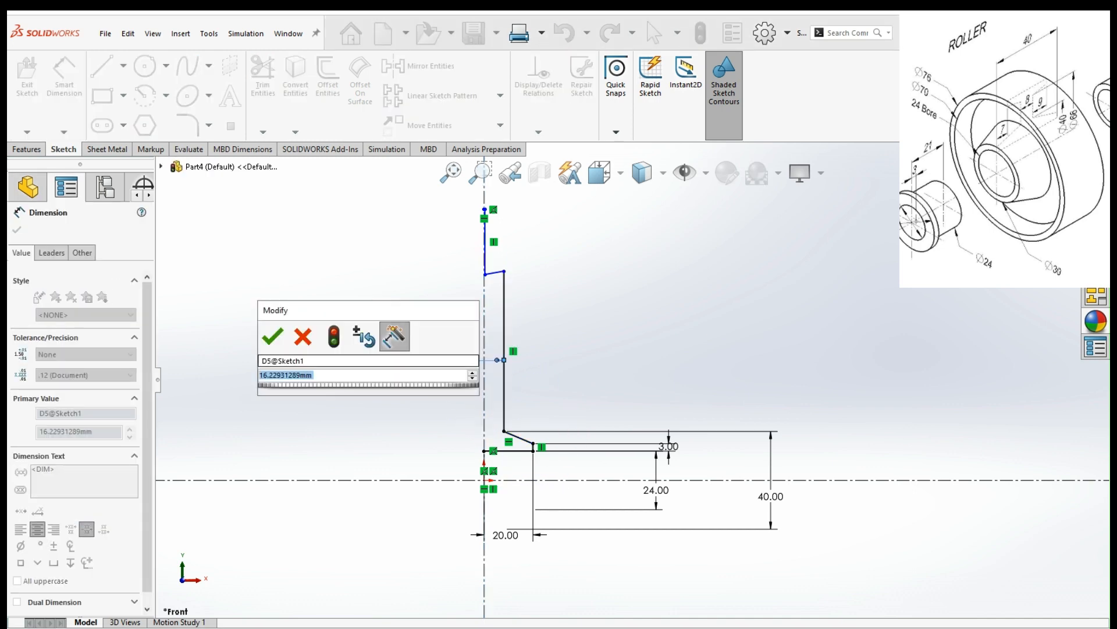
pyautogui.write('4')
pyautogui.press('Return')
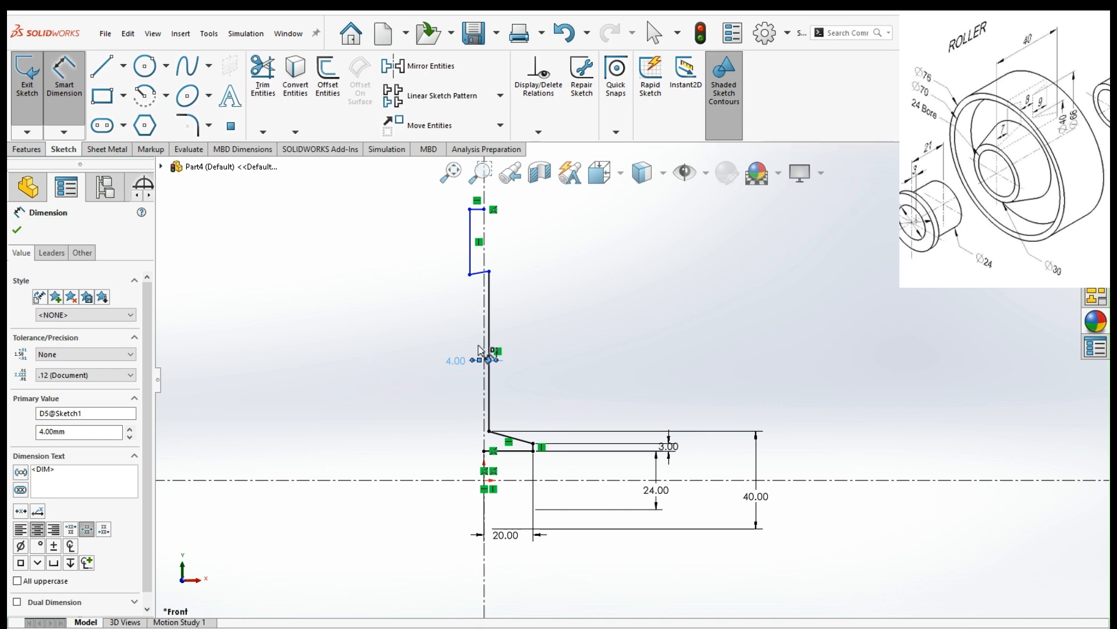
# Dimension the web line's upper corner about the horizontal centreline as a 66 mm diameter
pyautogui.click(489, 272)
pyautogui.click(592, 480)
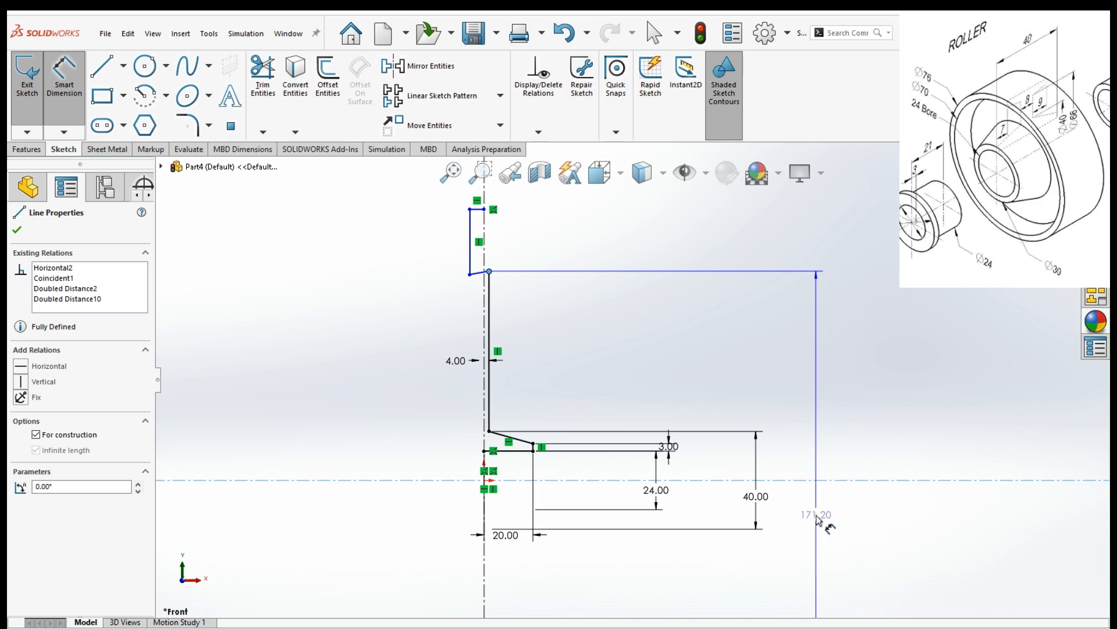
pyautogui.click(822, 518)
pyautogui.write('76')
pyautogui.press('Return')
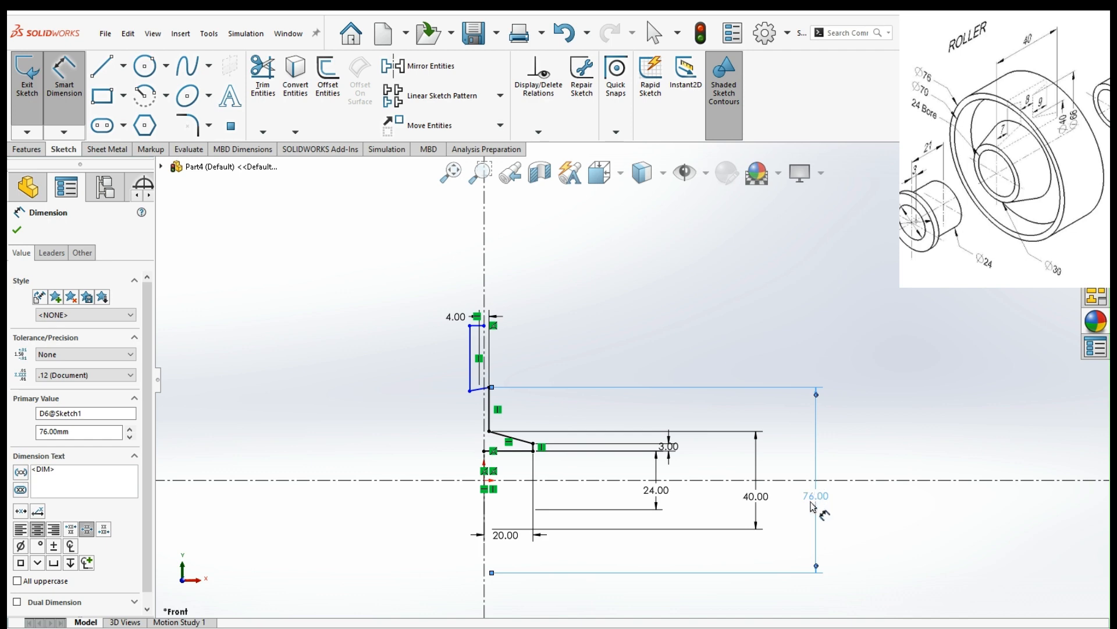
pyautogui.doubleClick(815, 498)
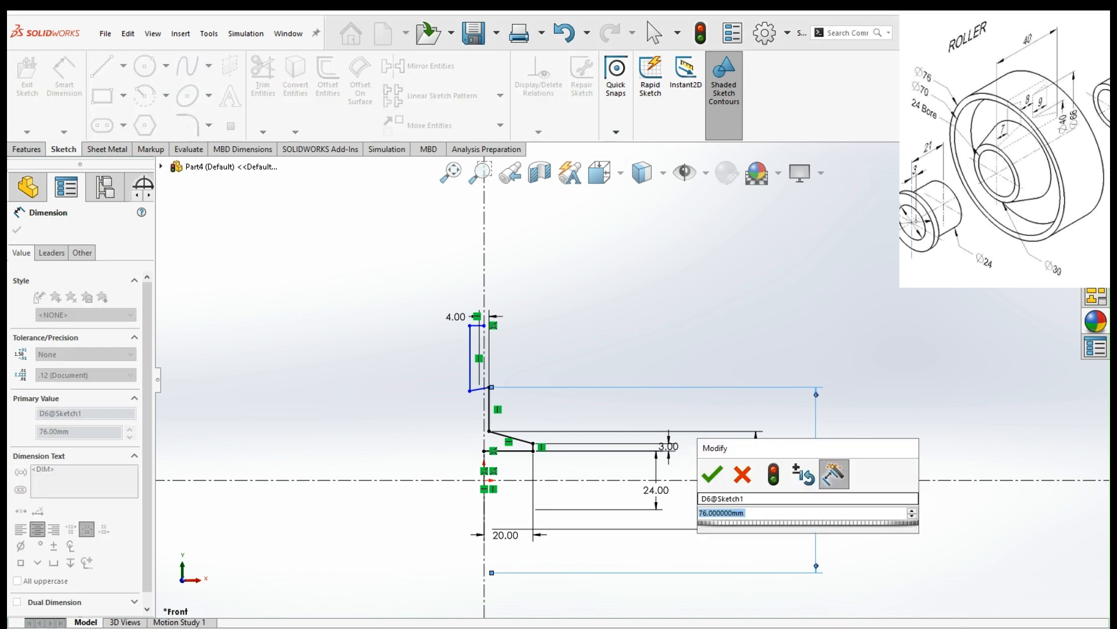
pyautogui.write('66')
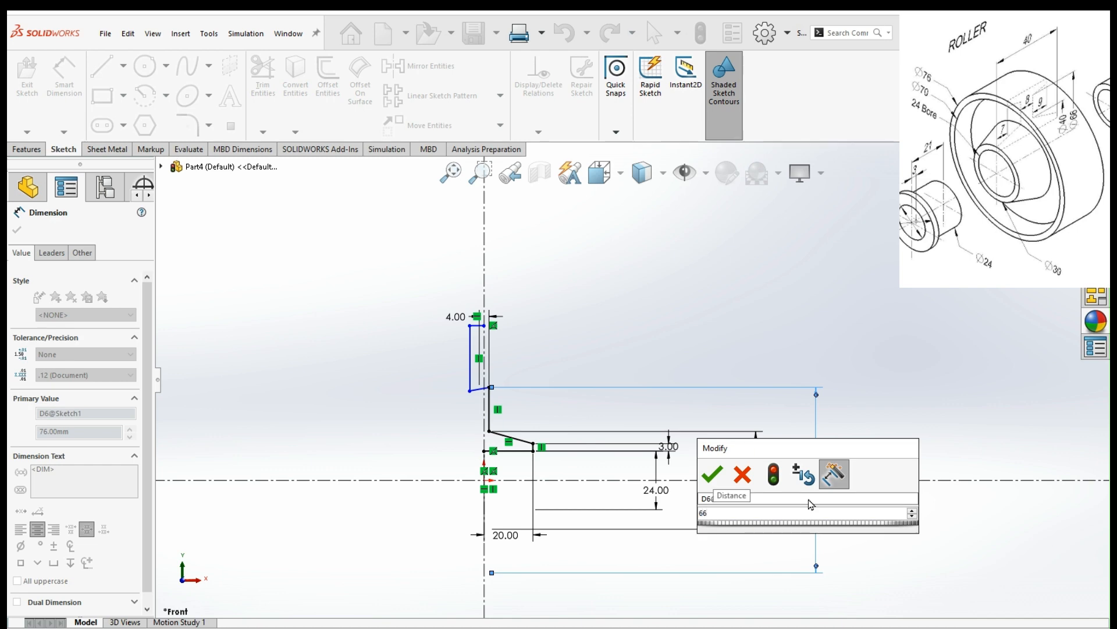
pyautogui.press('Return')
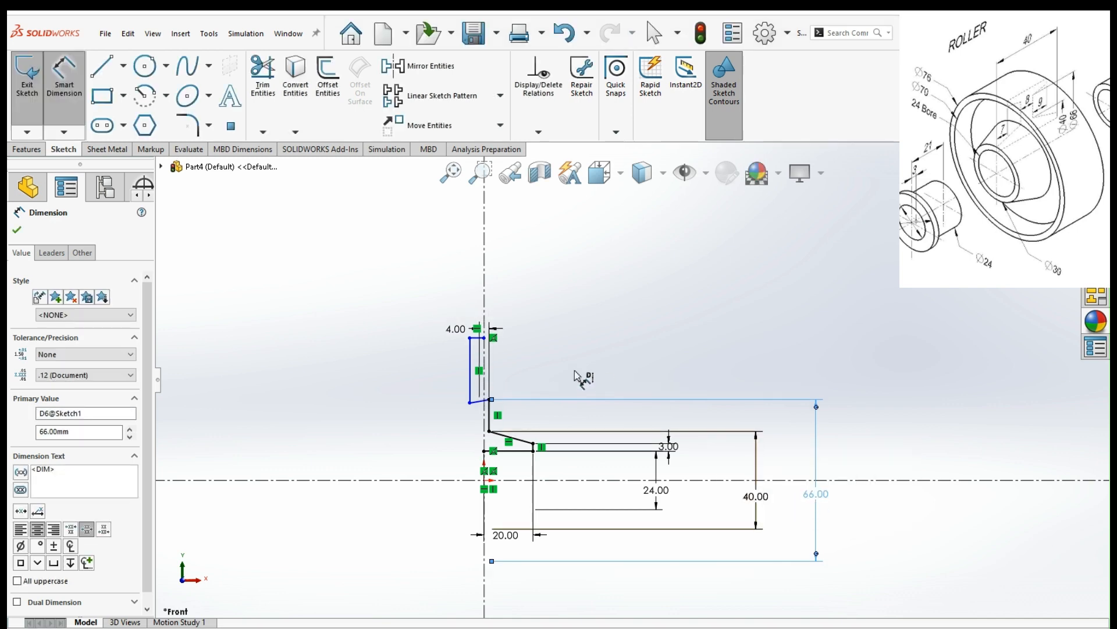
# Dimension the rim's outer horizontal edge about the horizontal centreline as a 76 mm diameter
pyautogui.click(480, 339)
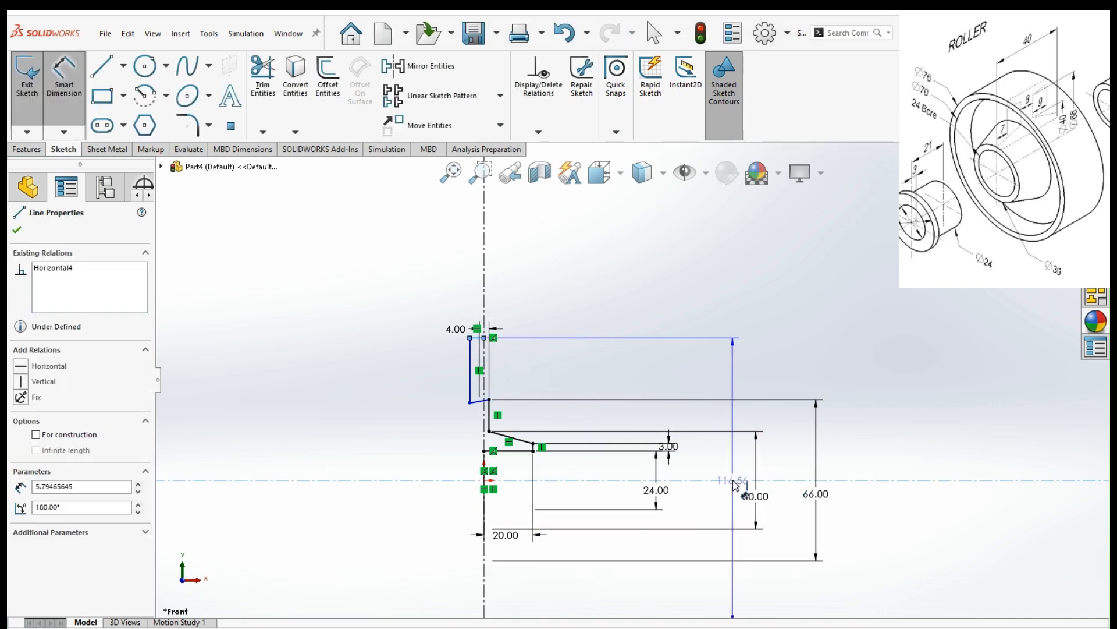
pyautogui.click(899, 499)
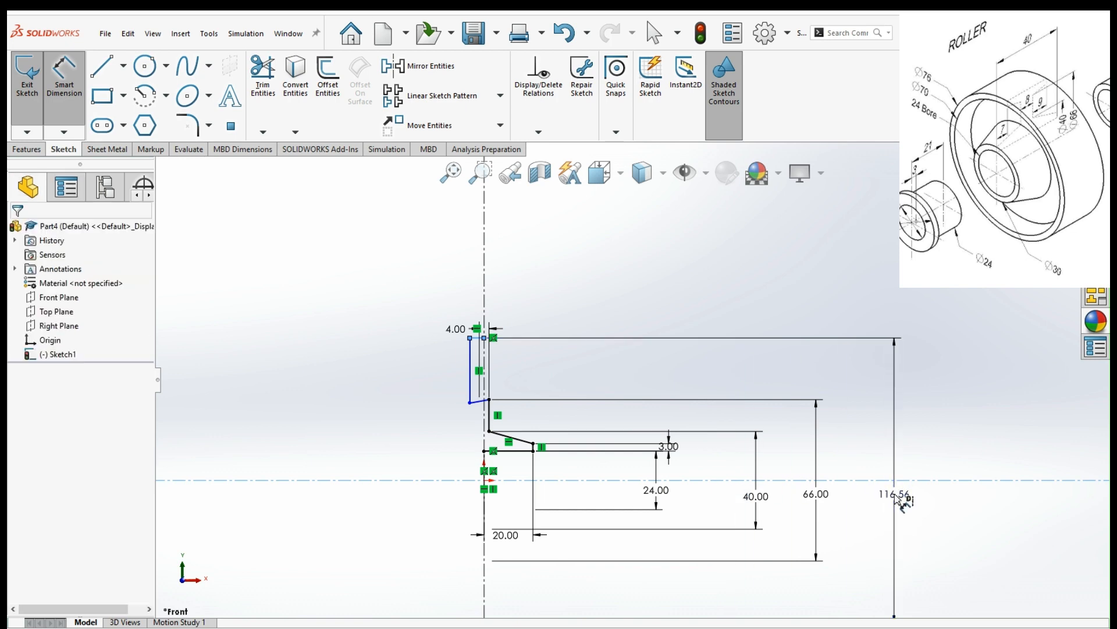
pyautogui.write('76')
pyautogui.press('Return')
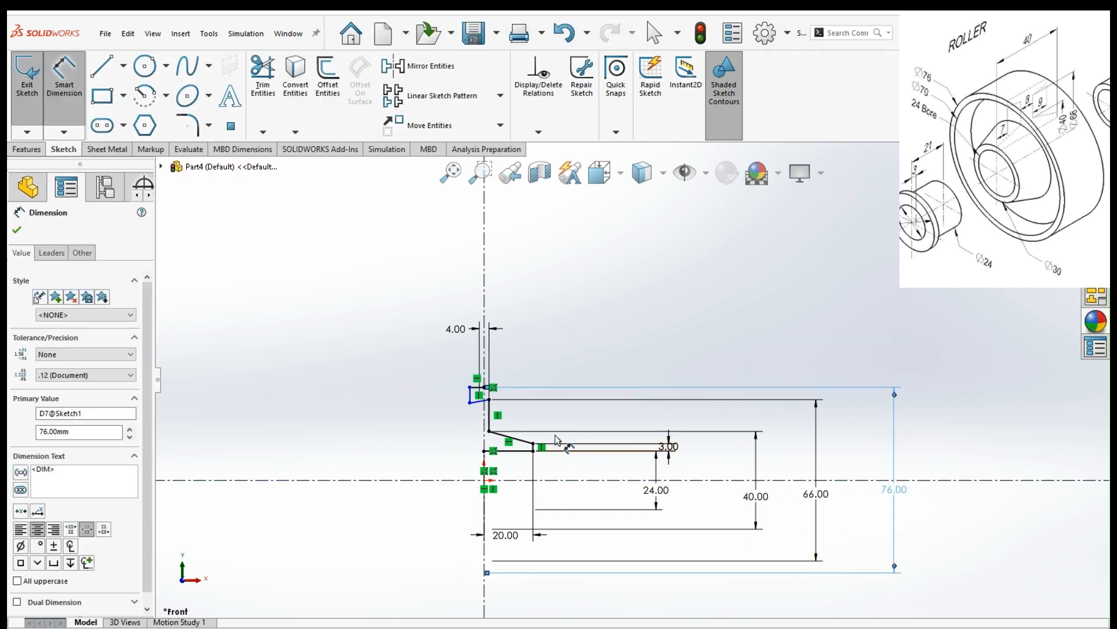
# Reposition the rim's short vertical end line to the hub side of the vertical centreline, outward of the web line
pyautogui.scroll(-5, 531, 406)
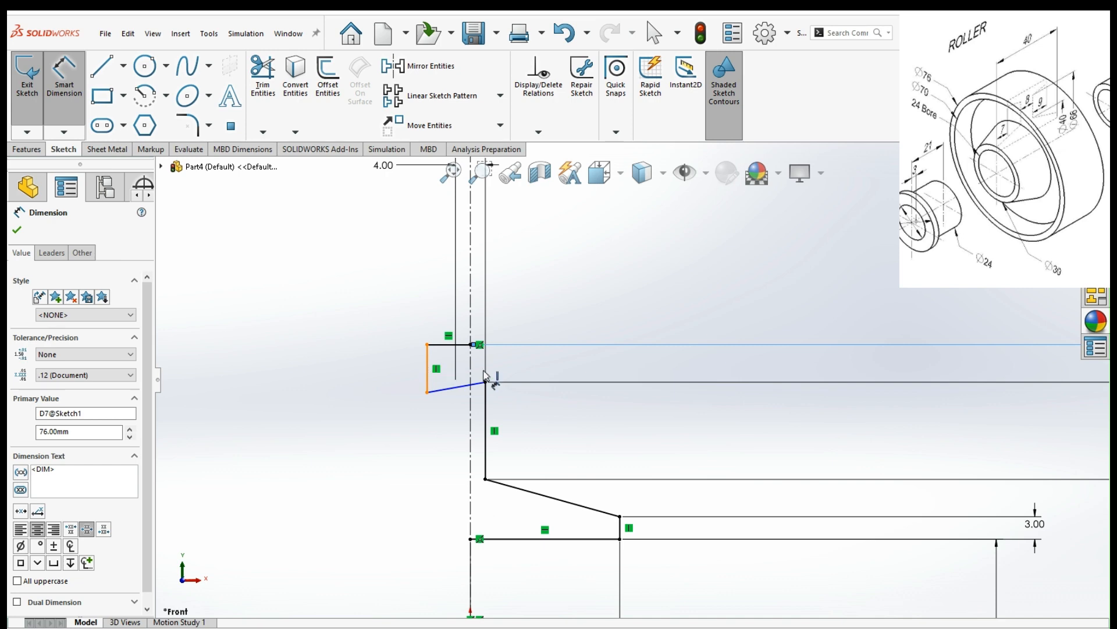
pyautogui.click(427, 369)
pyautogui.press('Escape')
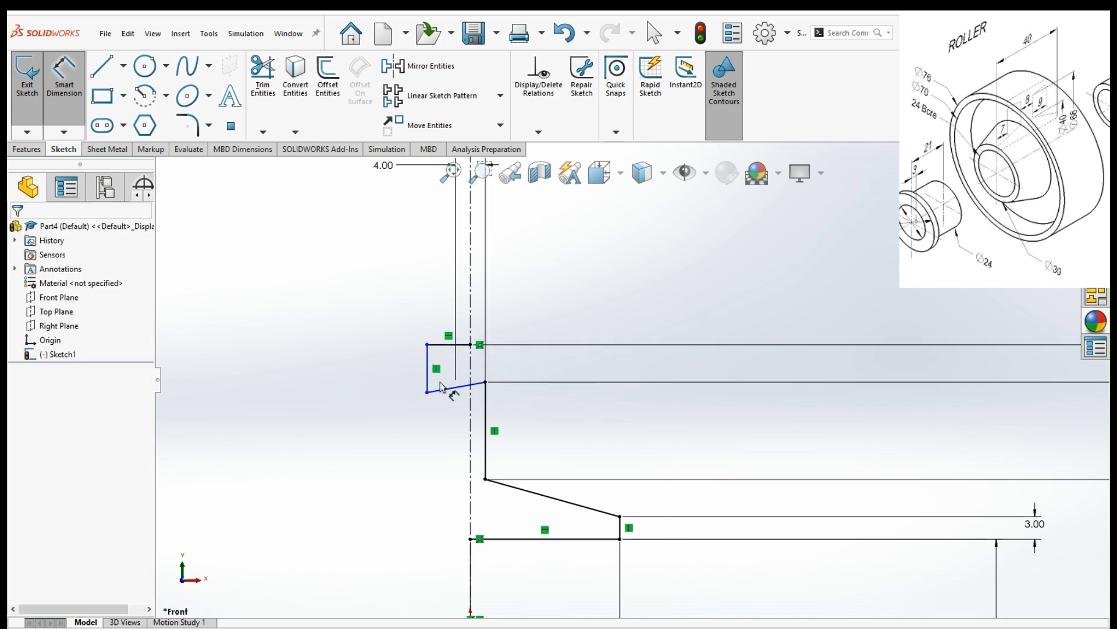
pyautogui.press('Escape')
pyautogui.moveTo(429, 378); pyautogui.dragTo(568, 365)
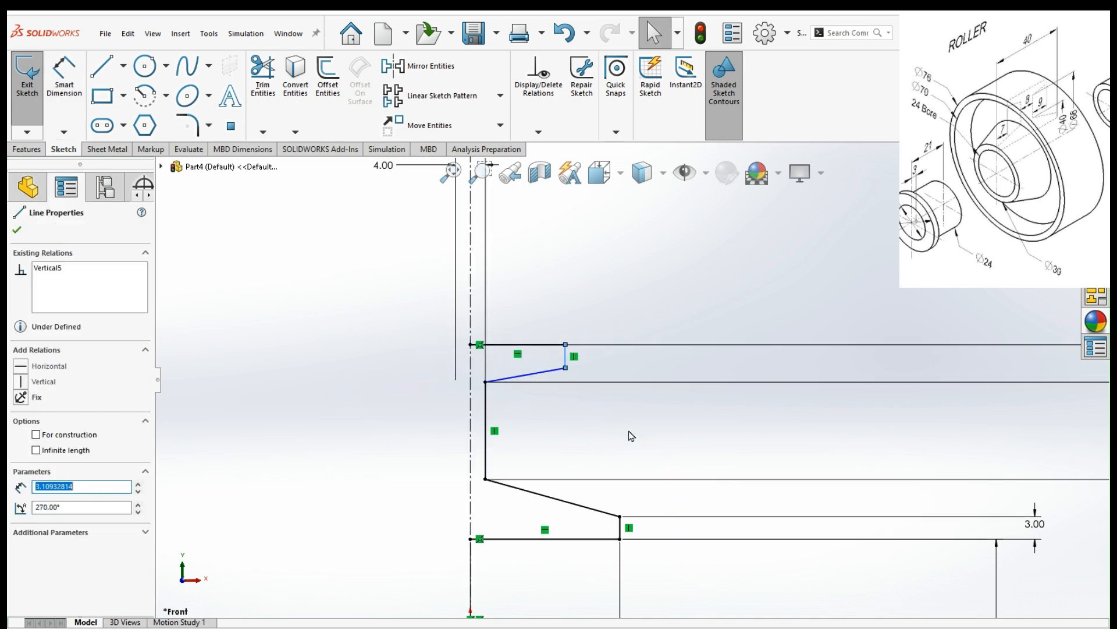
pyautogui.scroll(4, 629, 434)
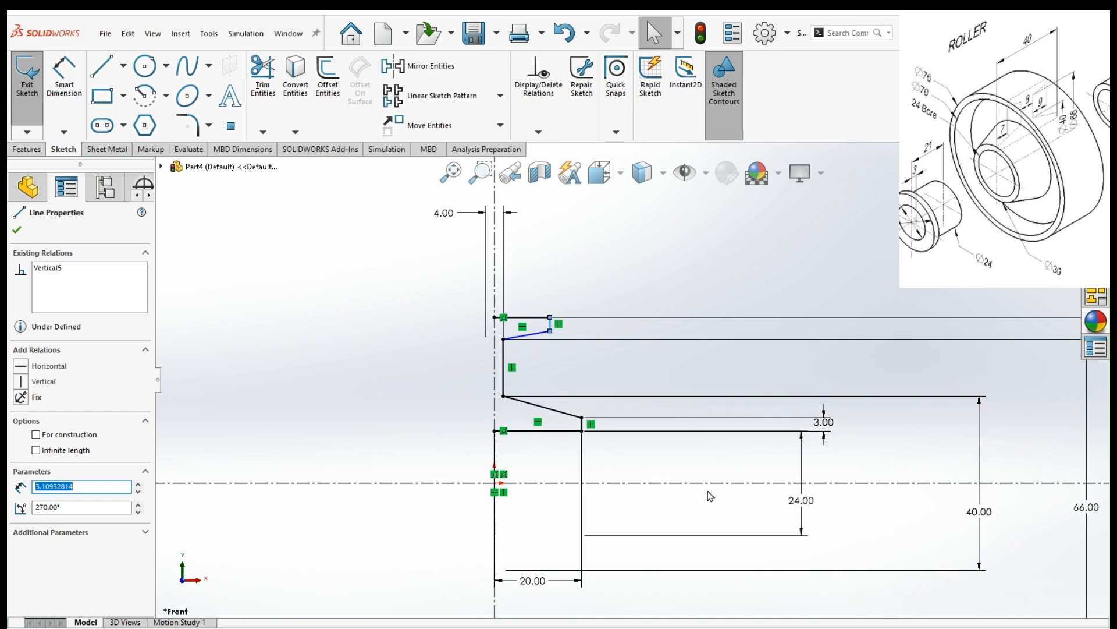
# Dimension the horizontal distance between the web's vertical line and the rim's end line to 9 mm
pyautogui.click(65, 75)
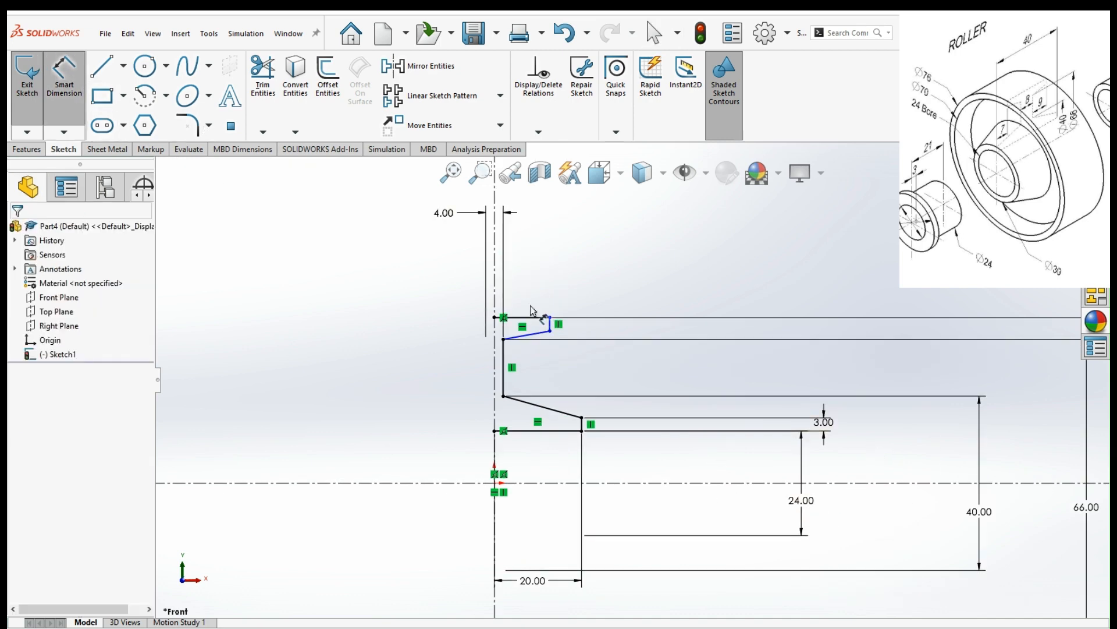
pyautogui.click(504, 366)
pyautogui.click(550, 319)
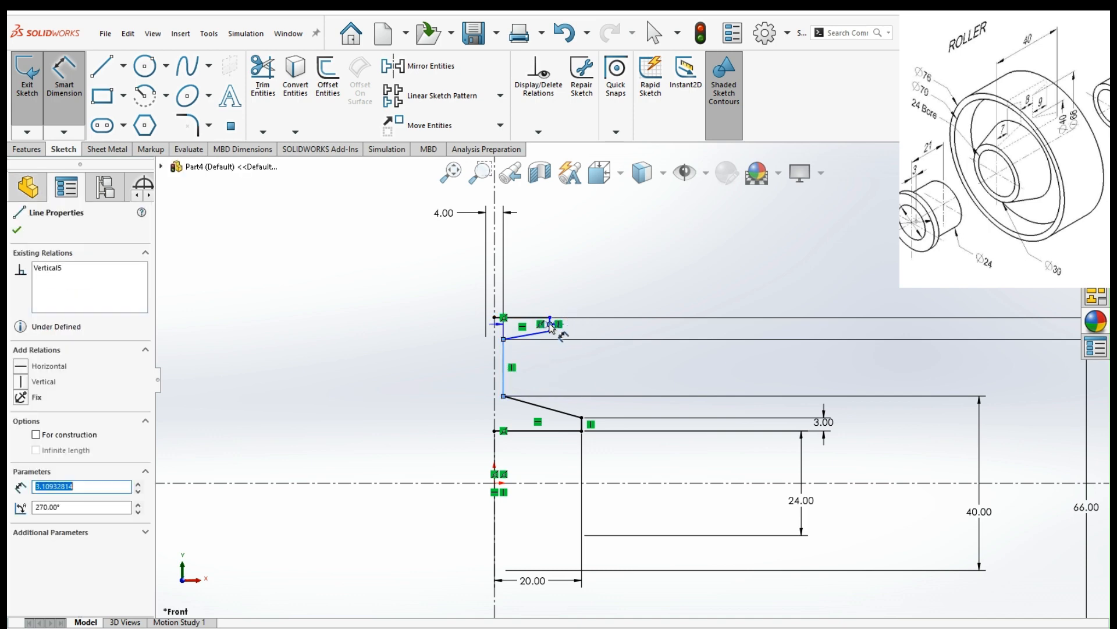
pyautogui.click(535, 295)
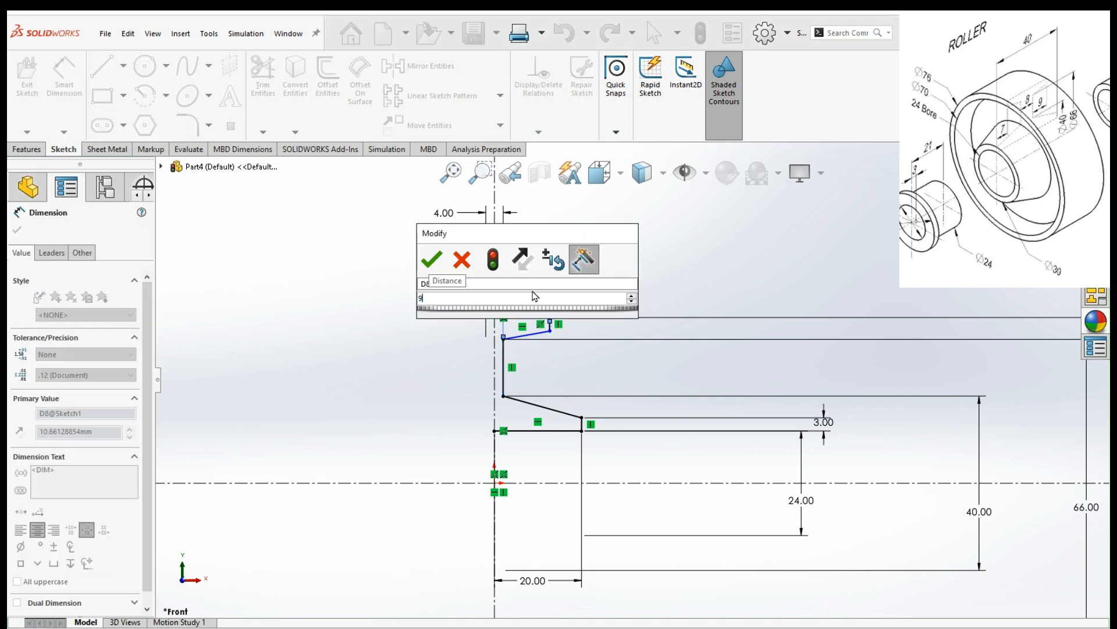
pyautogui.write('9')
pyautogui.press('Return')
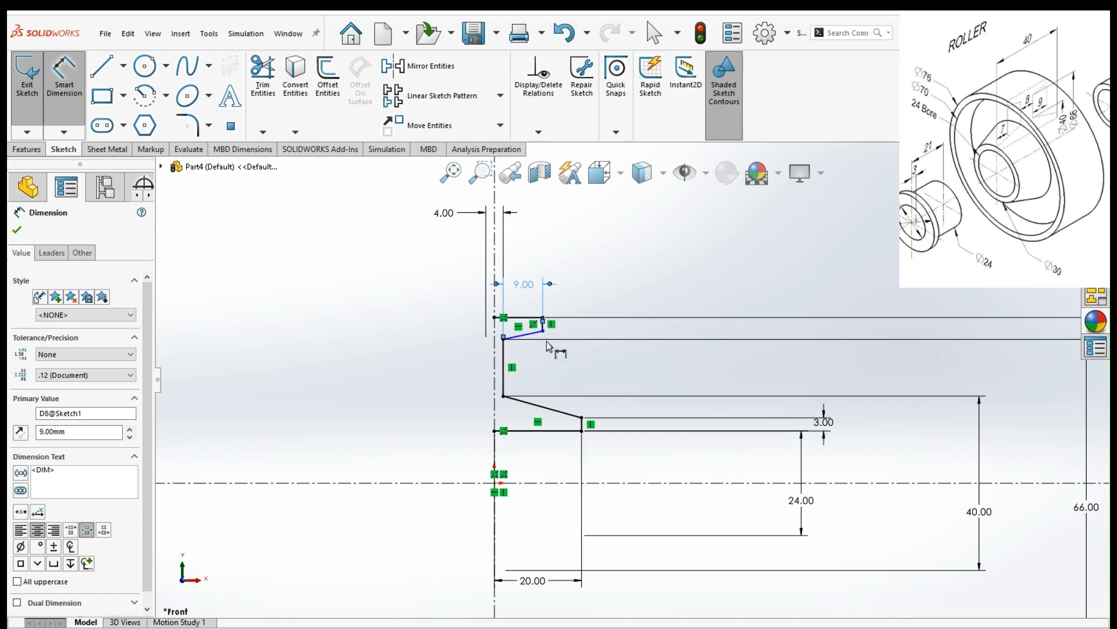
# Set the length of the rim's short vertical end line to 3 mm
pyautogui.scroll(-2, 547, 346)
pyautogui.scroll(2, 620, 423)
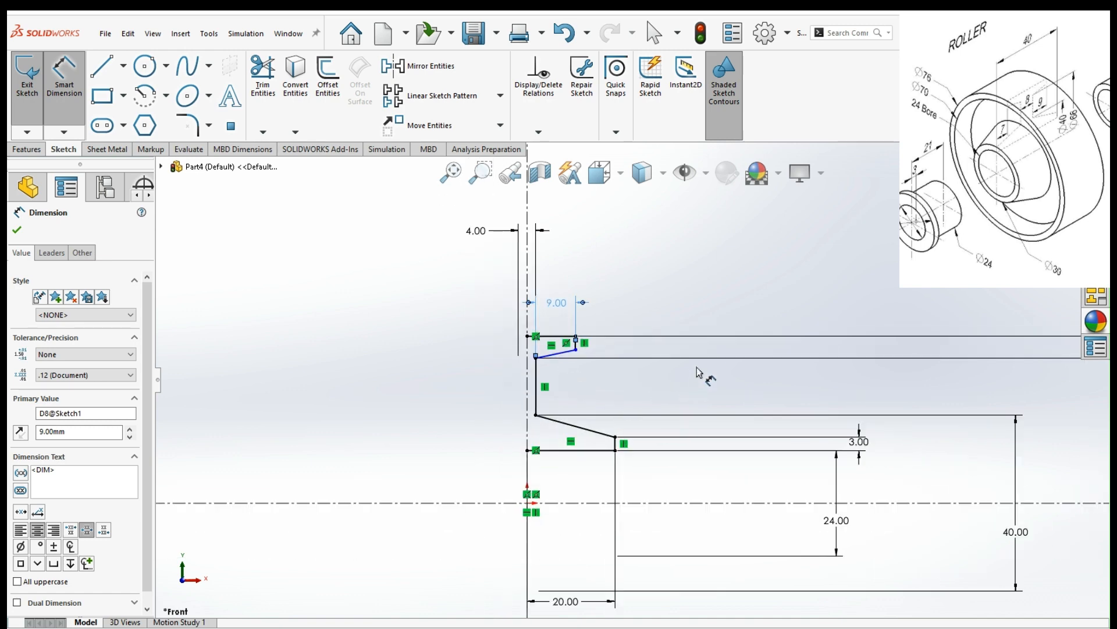
pyautogui.scroll(-2, 604, 359)
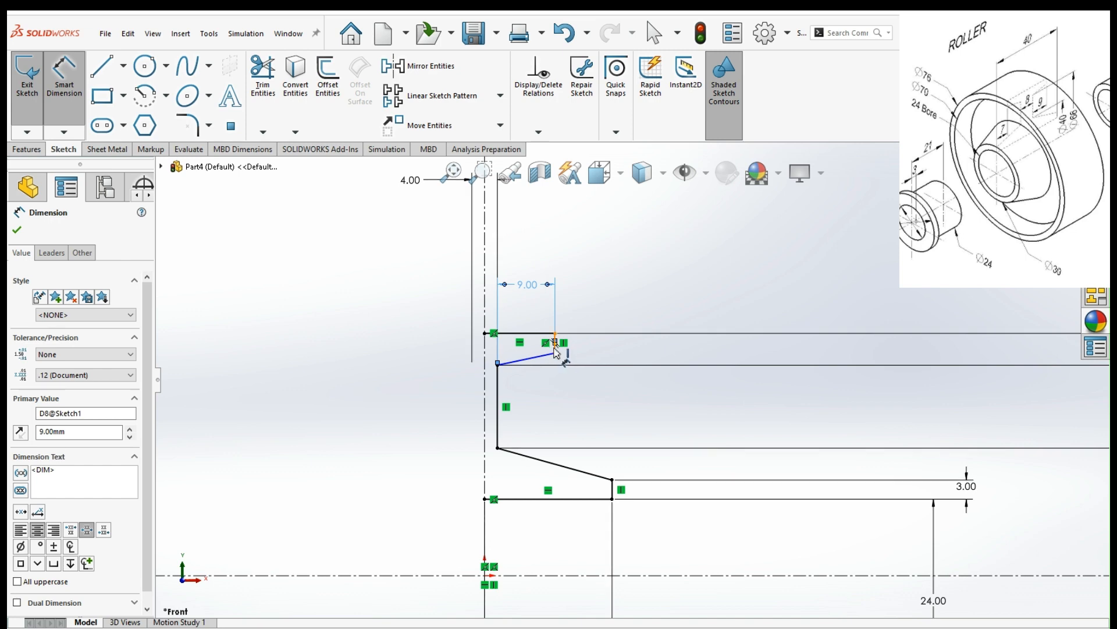
pyautogui.click(556, 350)
pyautogui.click(623, 345)
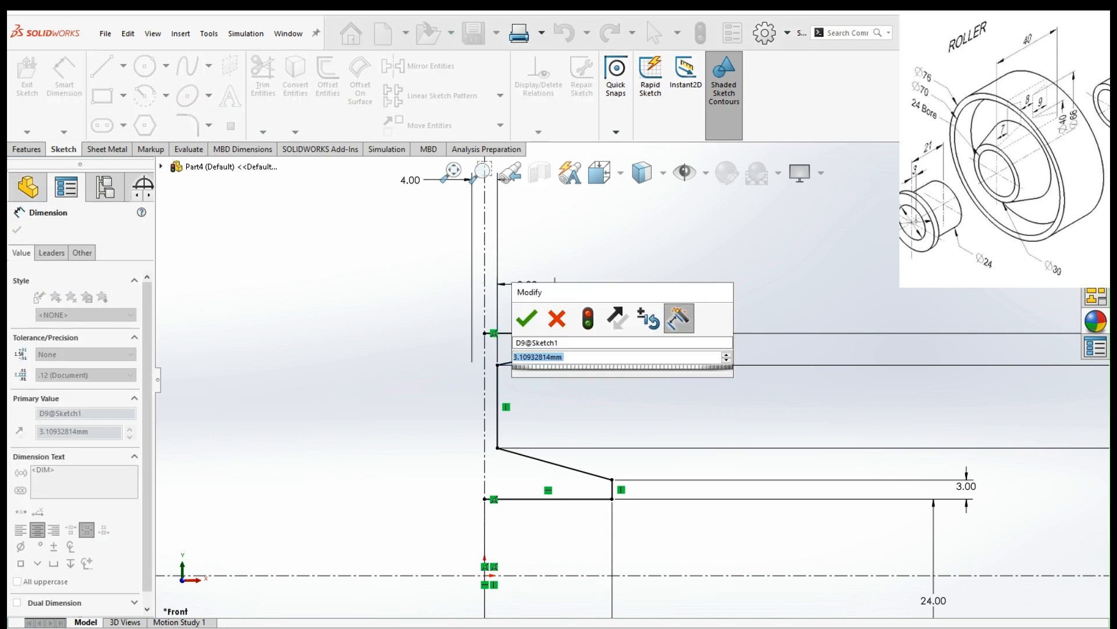
pyautogui.write('3')
pyautogui.press('Return')
# Mirror all the half-profile lines about the vertical centreline, keeping the originals, to close the roller's section
pyautogui.scroll(2, 724, 378)
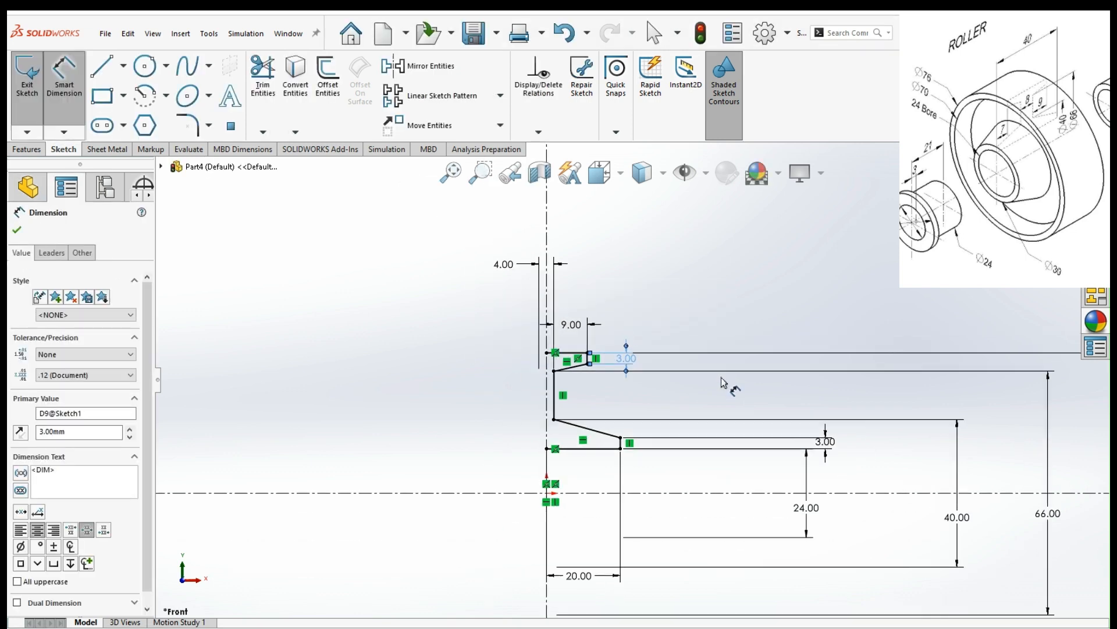
pyautogui.scroll(-2, 782, 457)
pyautogui.scroll(2, 501, 358)
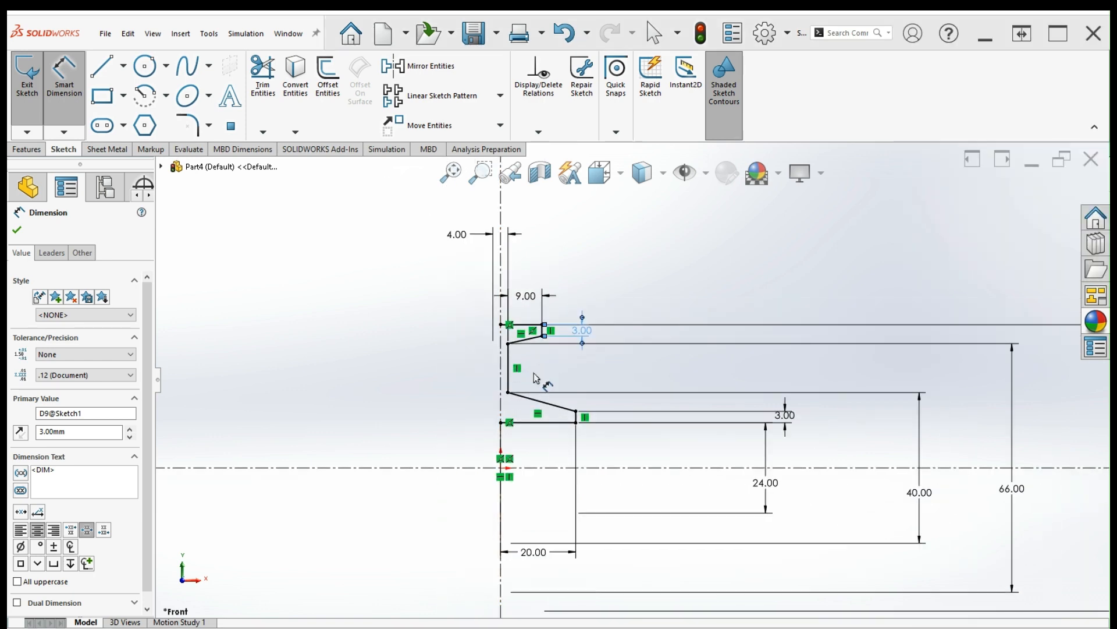
pyautogui.scroll(-1, 626, 403)
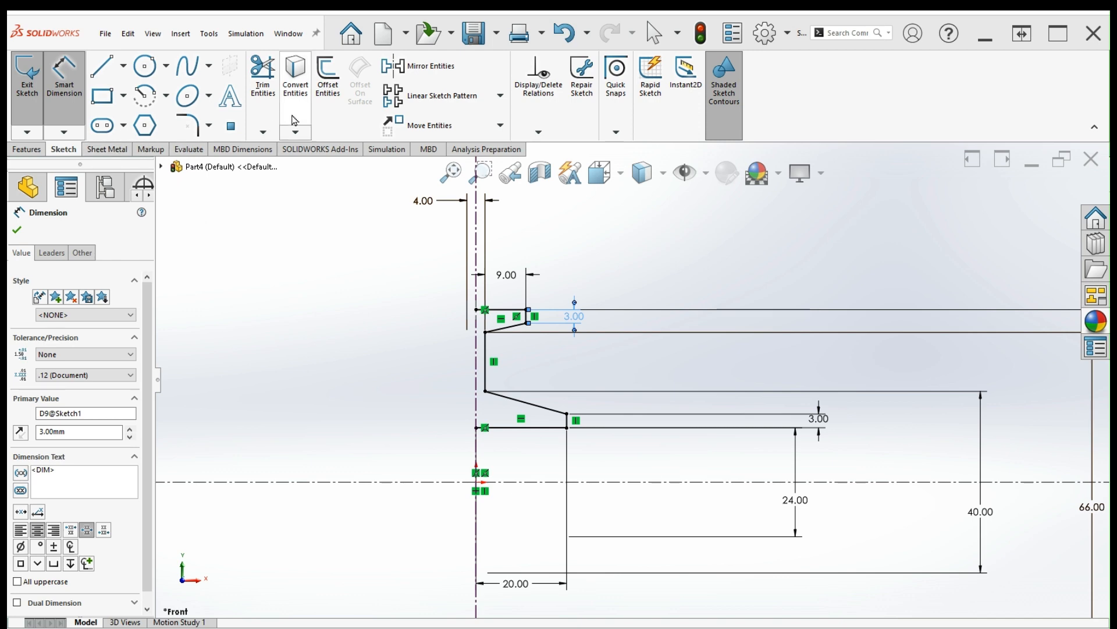
pyautogui.click(426, 72)
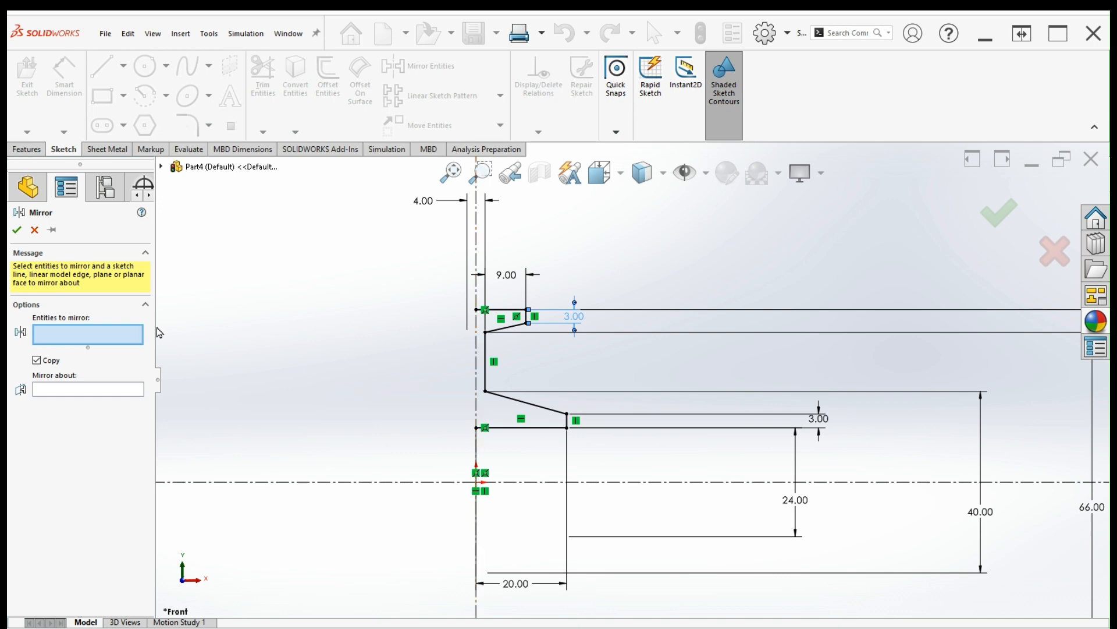
pyautogui.click(74, 390)
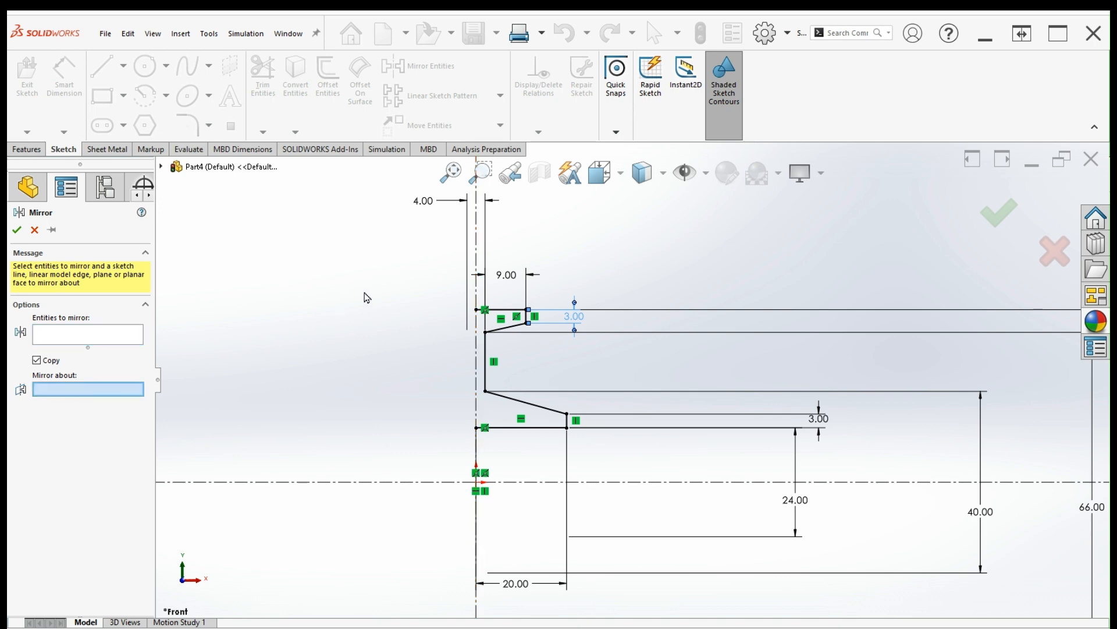
pyautogui.click(476, 230)
pyautogui.click(114, 336)
pyautogui.moveTo(432, 286); pyautogui.dragTo(612, 442)
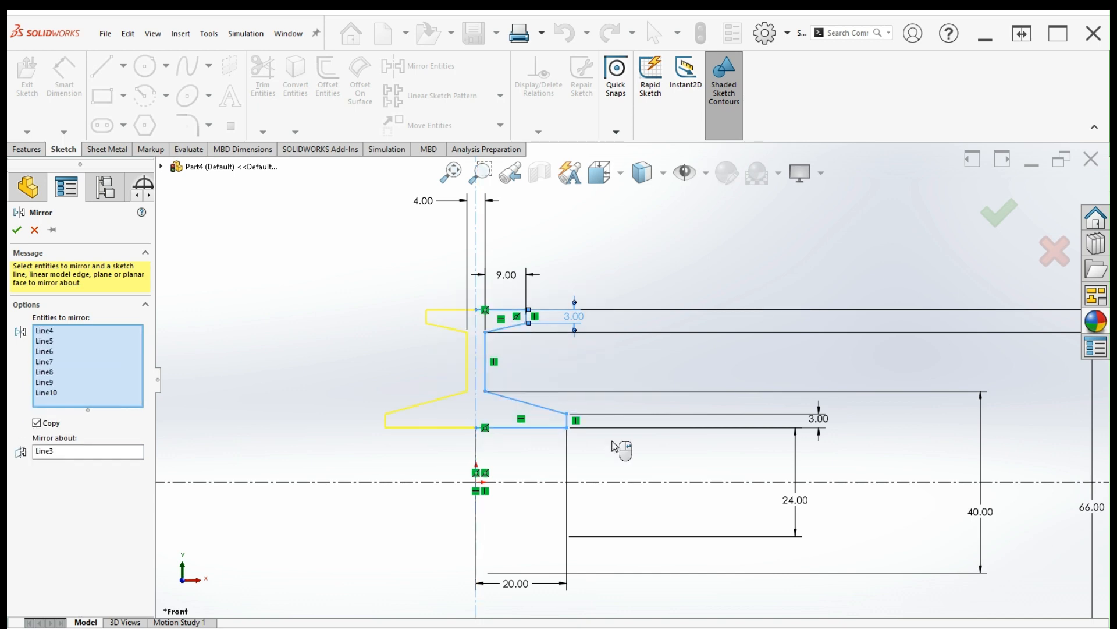
pyautogui.click(999, 216)
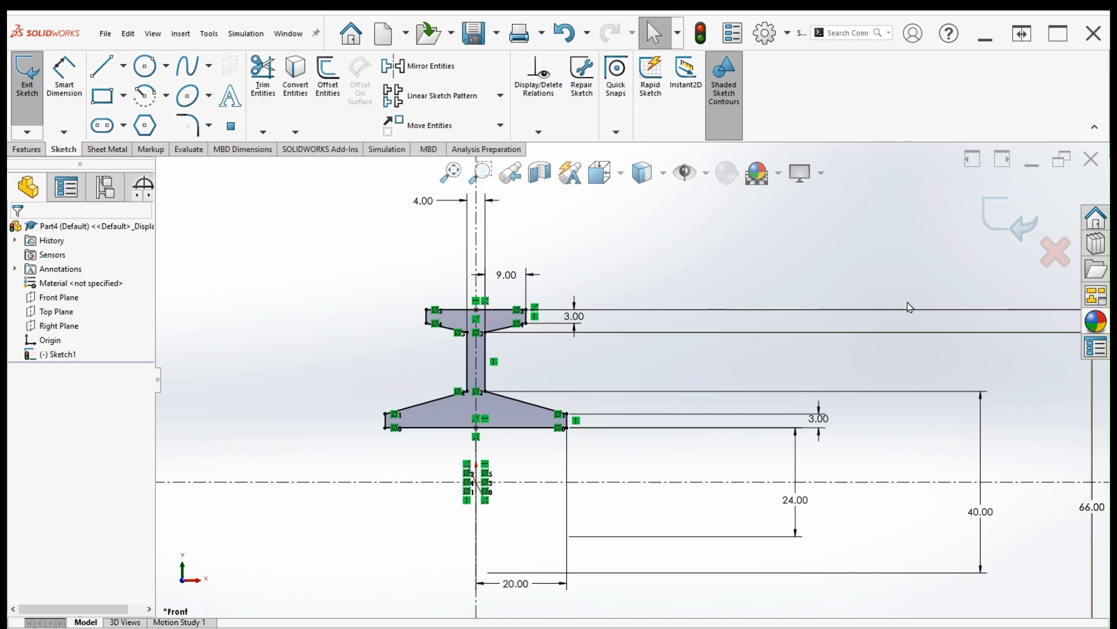
# Finish the roller section sketch and revolve it 360 degrees about the horizontal centreline to form the solid roller
pyautogui.click(1020, 234)
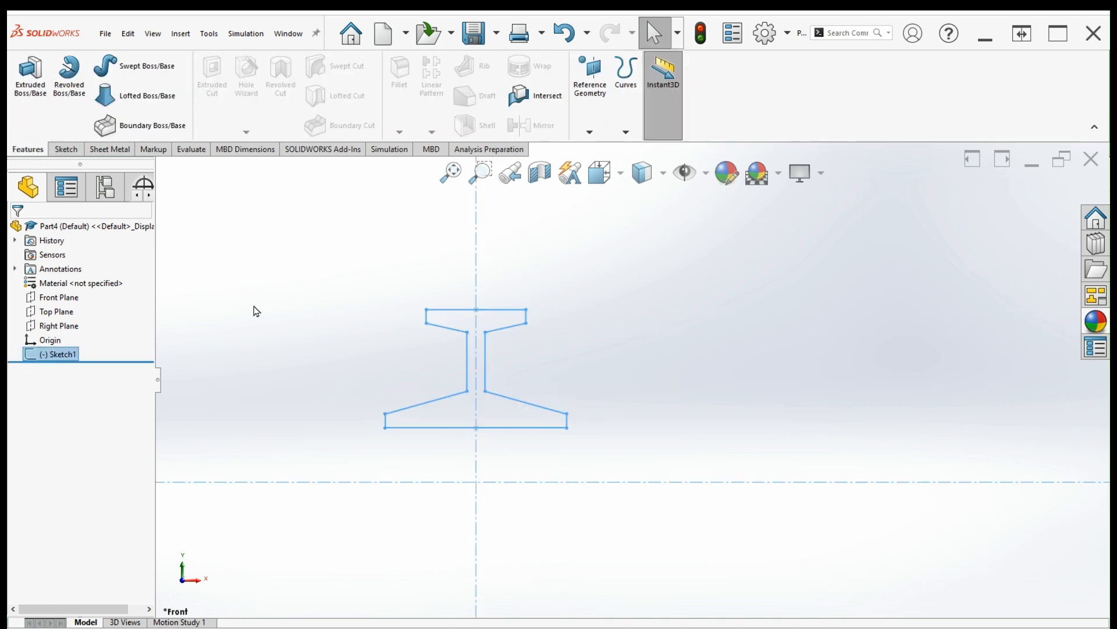
pyautogui.click(75, 91)
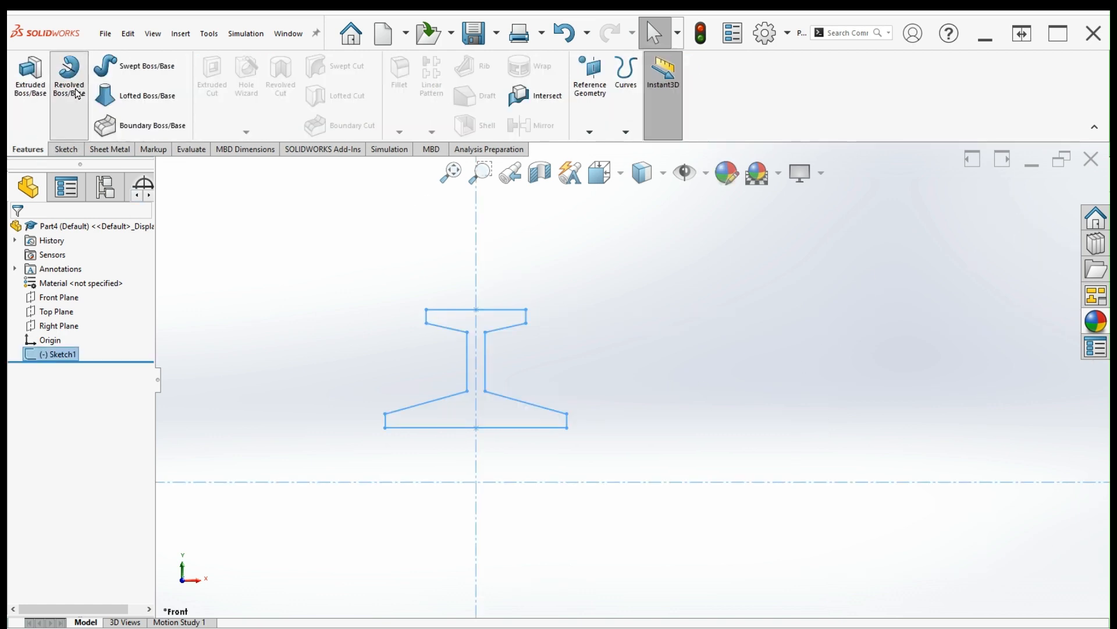
pyautogui.scroll(3, 690, 368)
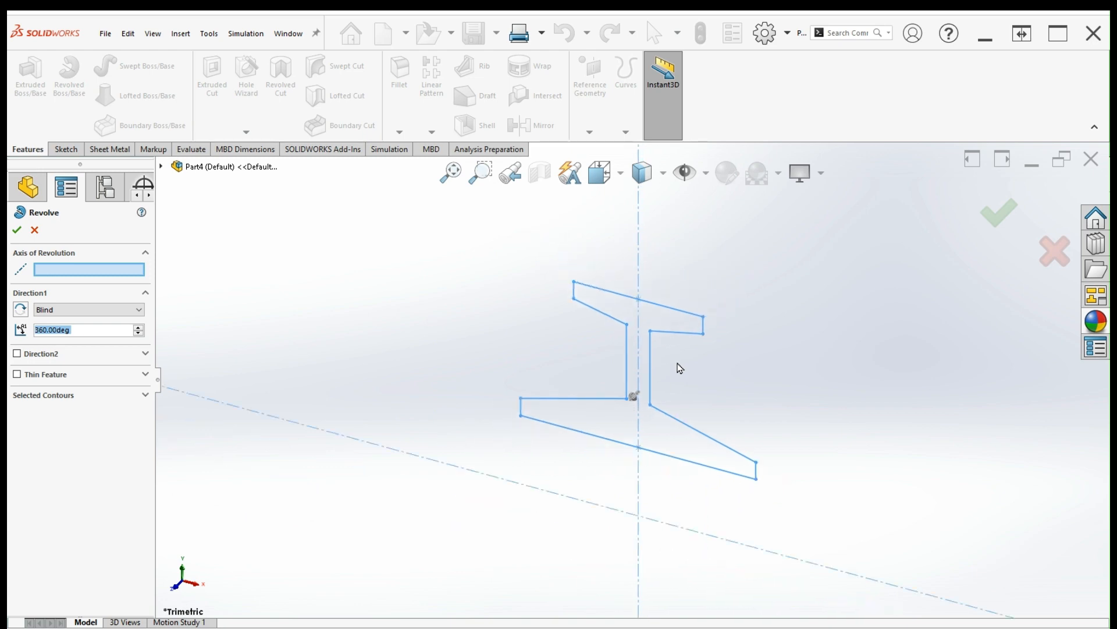
pyautogui.click(314, 434)
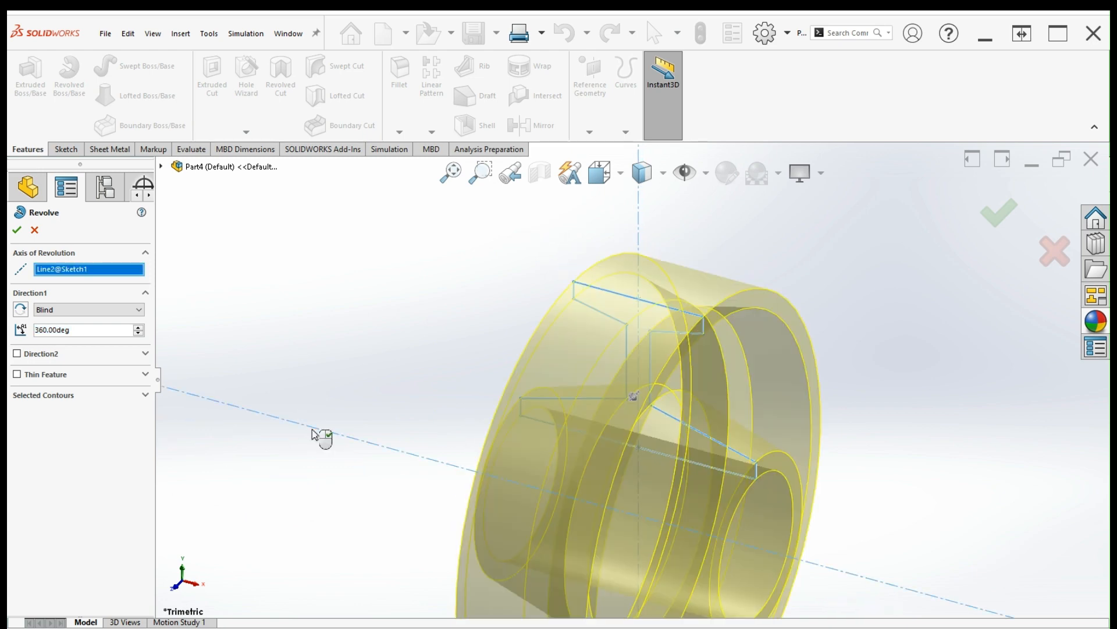
pyautogui.moveTo(321, 436)
pyautogui.mouseDown(button='middle')
pyautogui.moveTo(469, 444)
pyautogui.moveTo(506, 494)
pyautogui.mouseUp(button='middle')
pyautogui.moveTo(621, 395); pyautogui.dragTo(640, 480, button='middle')
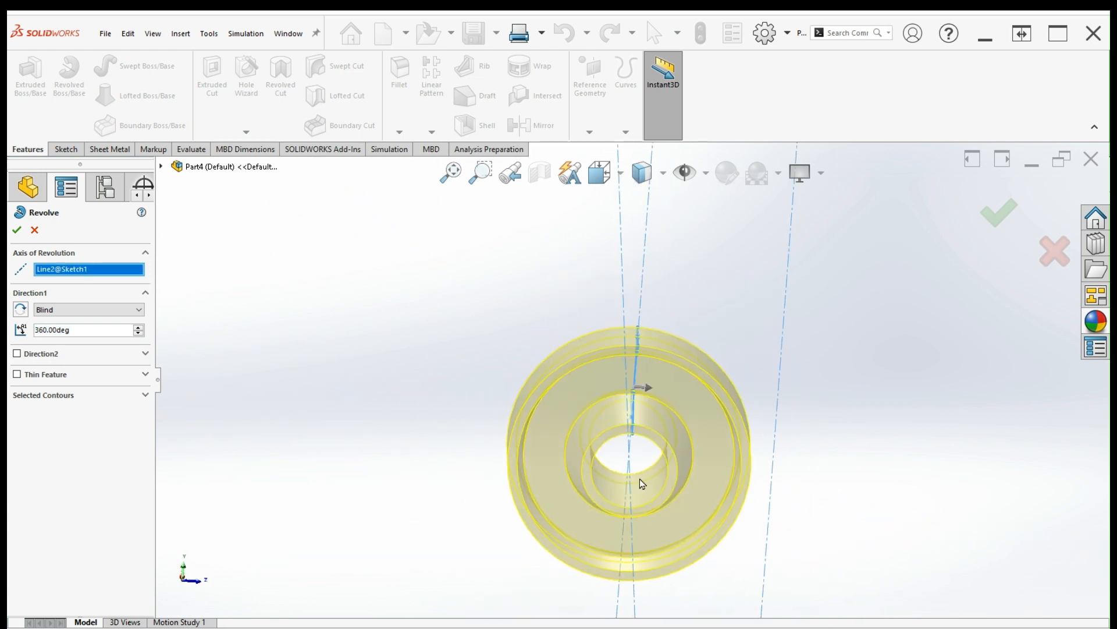
pyautogui.hotkey('ctrl', '7')
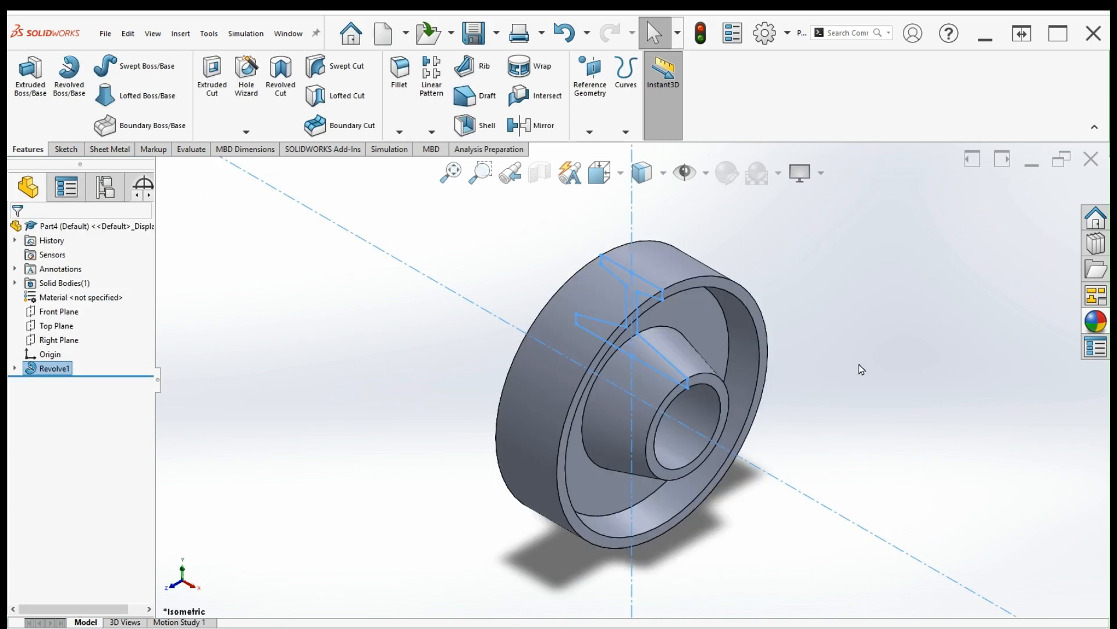
pyautogui.click(878, 394)
pyautogui.moveTo(878, 394)
pyautogui.mouseDown(button='middle')
pyautogui.moveTo(781, 381)
pyautogui.moveTo(775, 420)
pyautogui.mouseUp(button='middle')
pyautogui.hotkey('ctrl', '7')
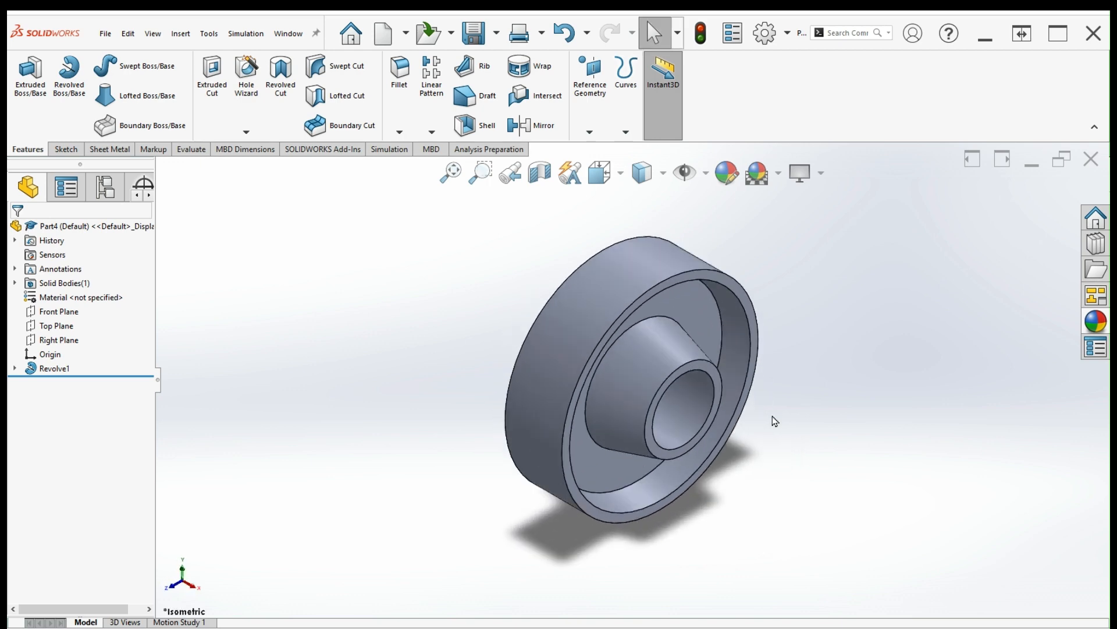
# Apply a yellow-green colour appearance to the whole roller part
pyautogui.click(728, 173)
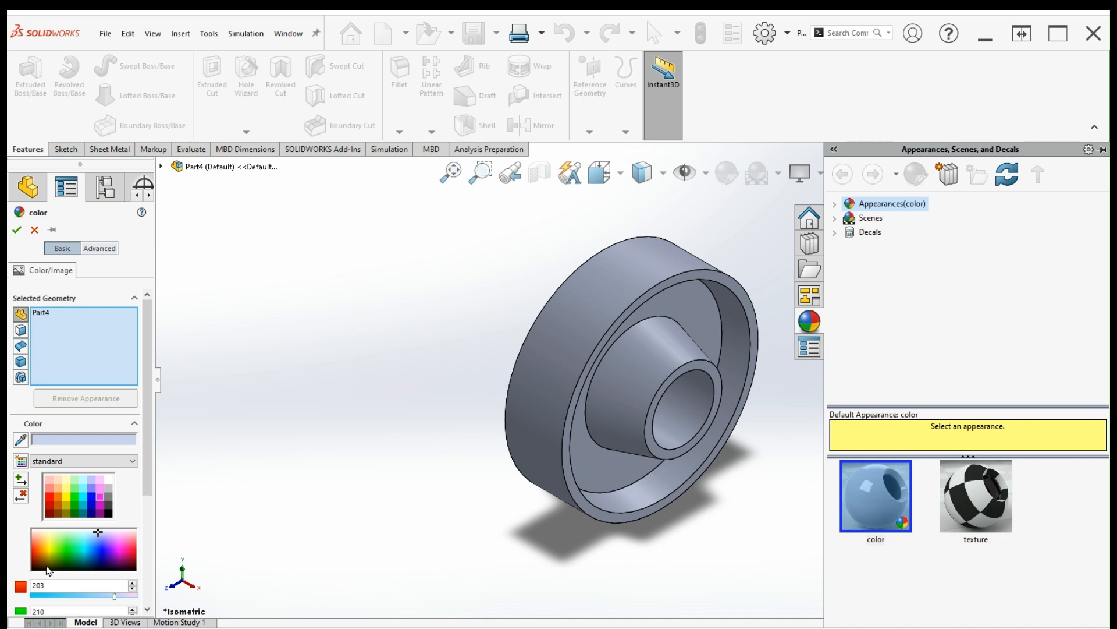
pyautogui.click(37, 551)
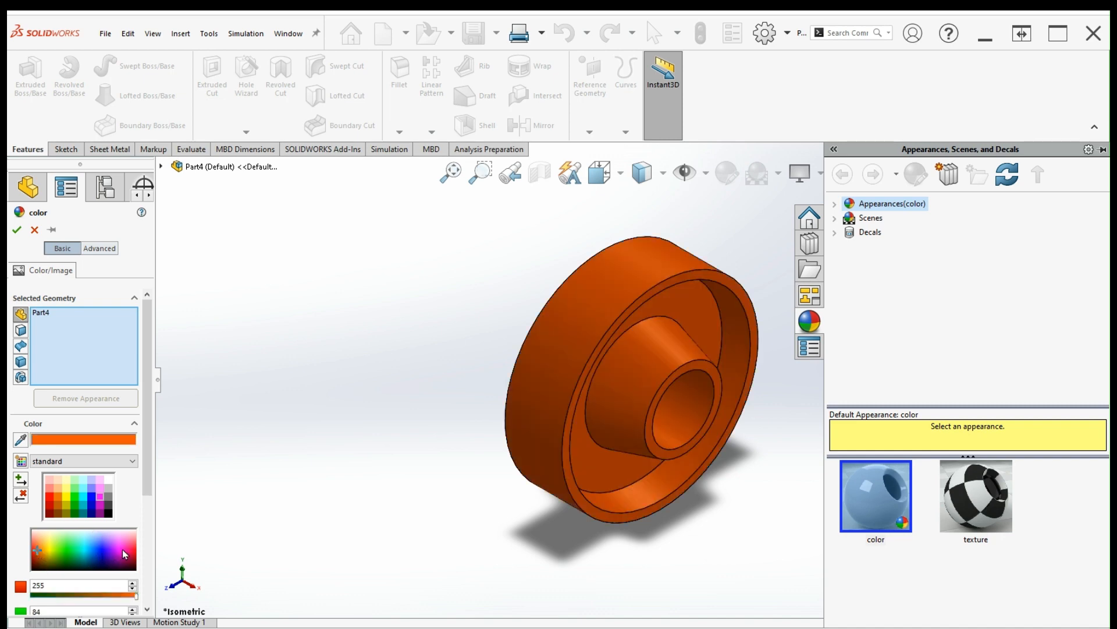
pyautogui.click(67, 545)
pyautogui.click(51, 540)
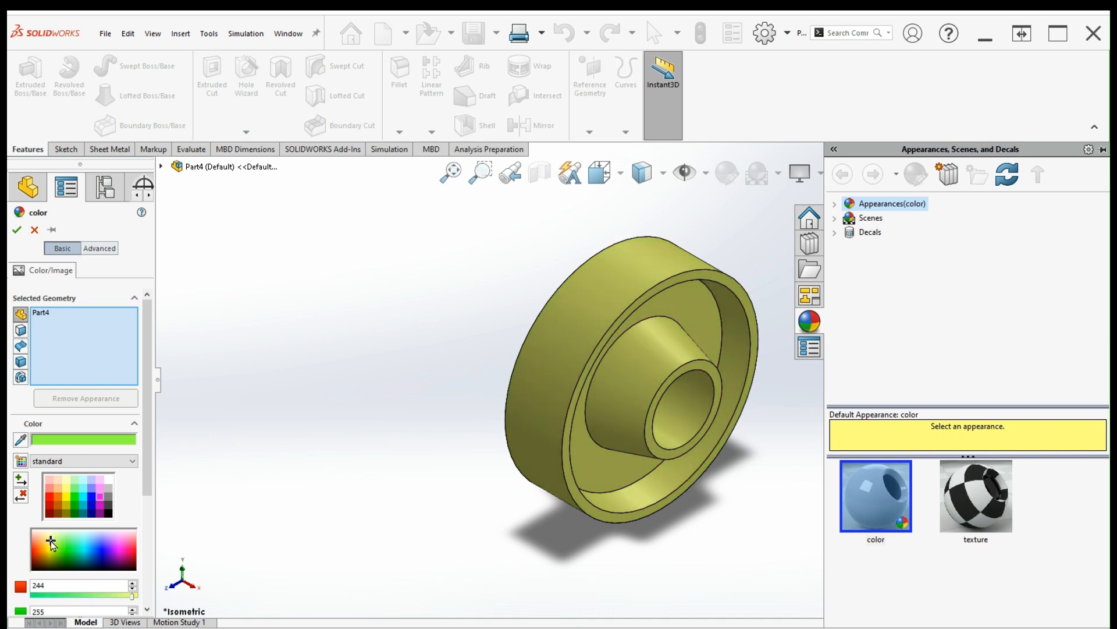
pyautogui.click(15, 232)
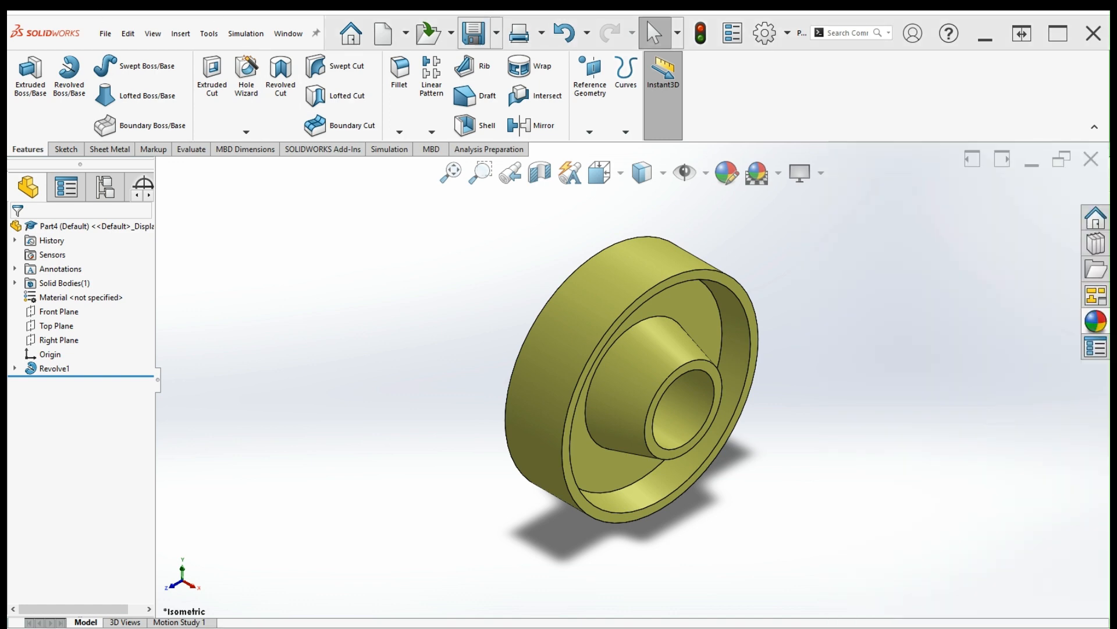
# Save the roller part as Roller1 in the Belt Roller Assembly folder
pyautogui.click(473, 33)
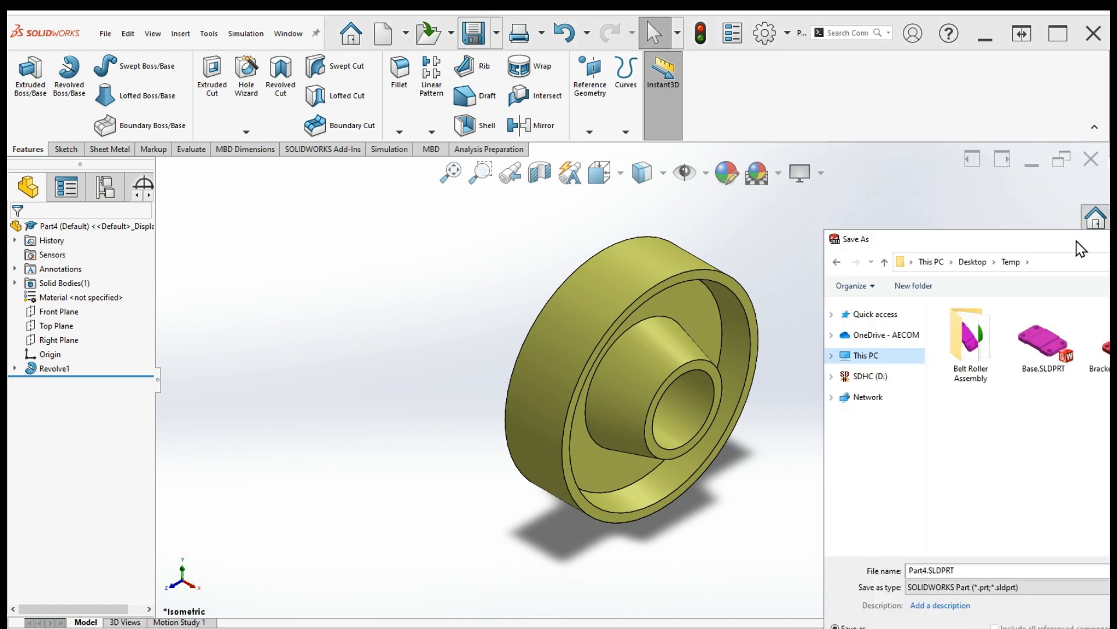
pyautogui.press('Return')
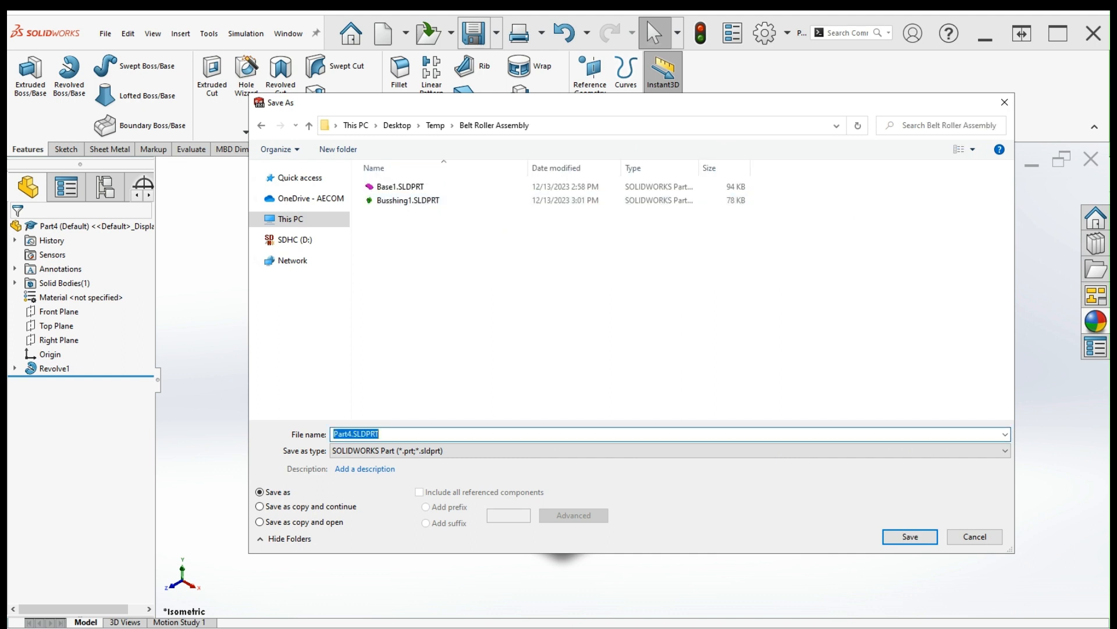
pyautogui.write('Roller1')
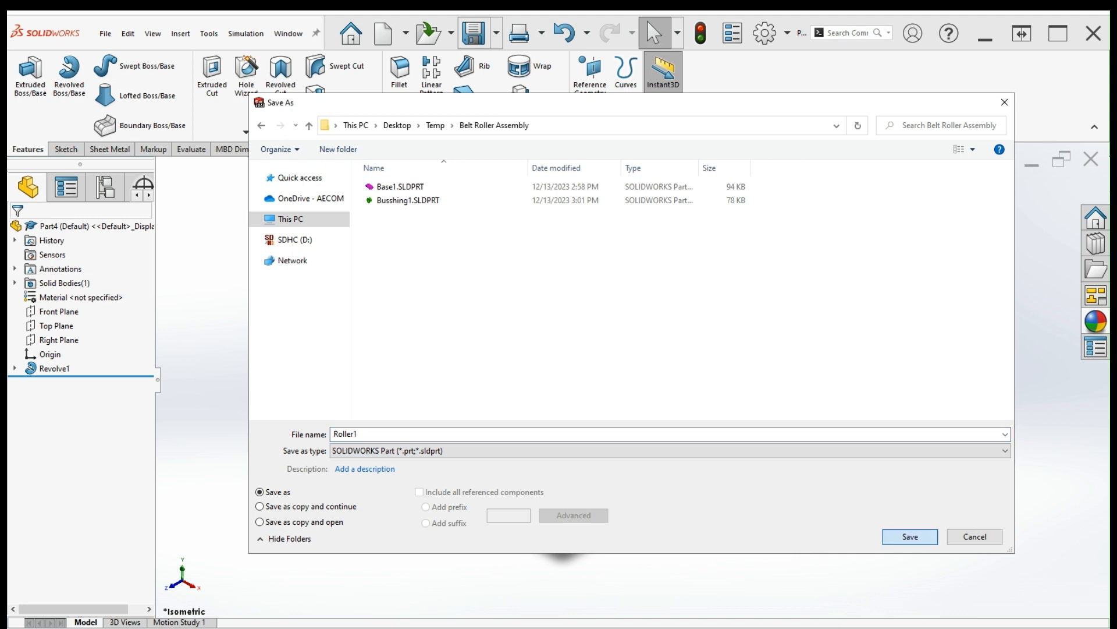
pyautogui.click(911, 536)
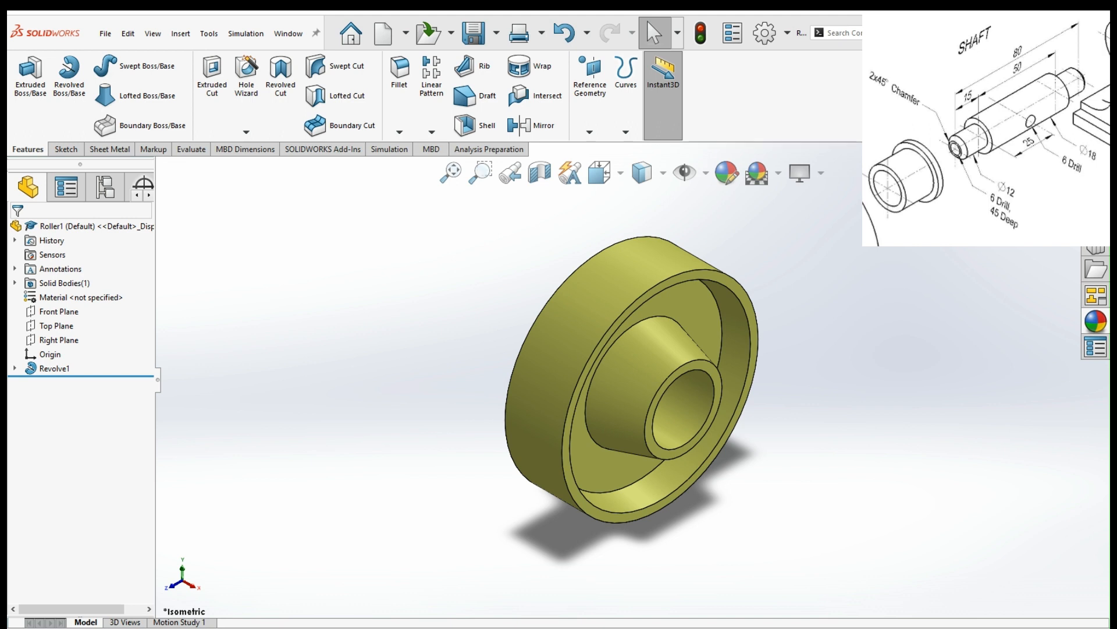
# Create a new part document for the shaft and set its unit system to MMGS (millimeter, gram, second)
pyautogui.click(383, 33)
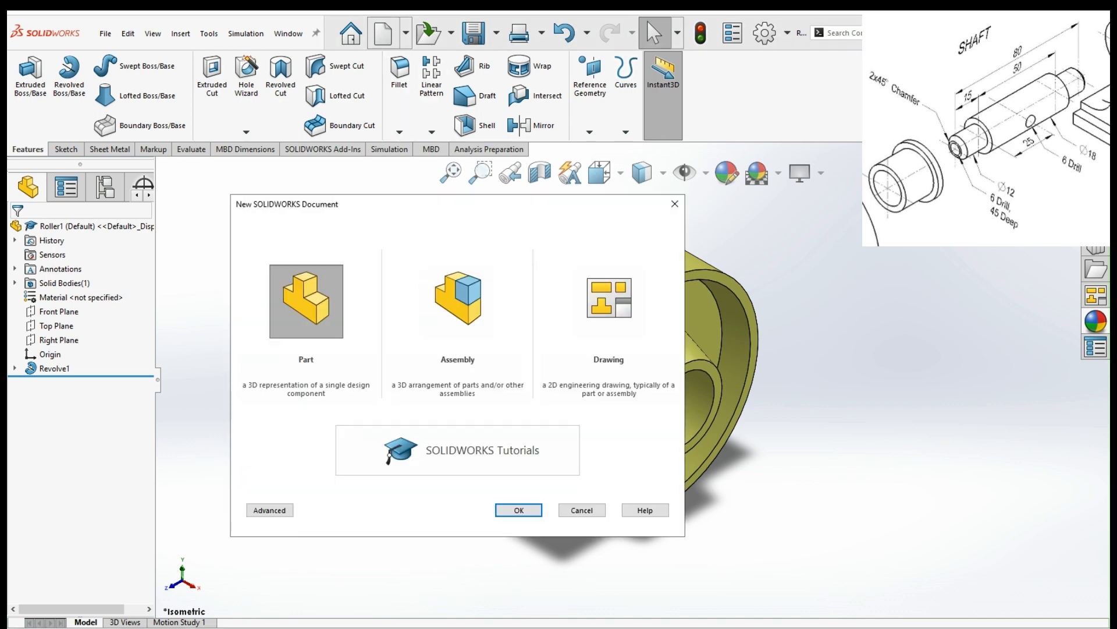
pyautogui.press('Return')
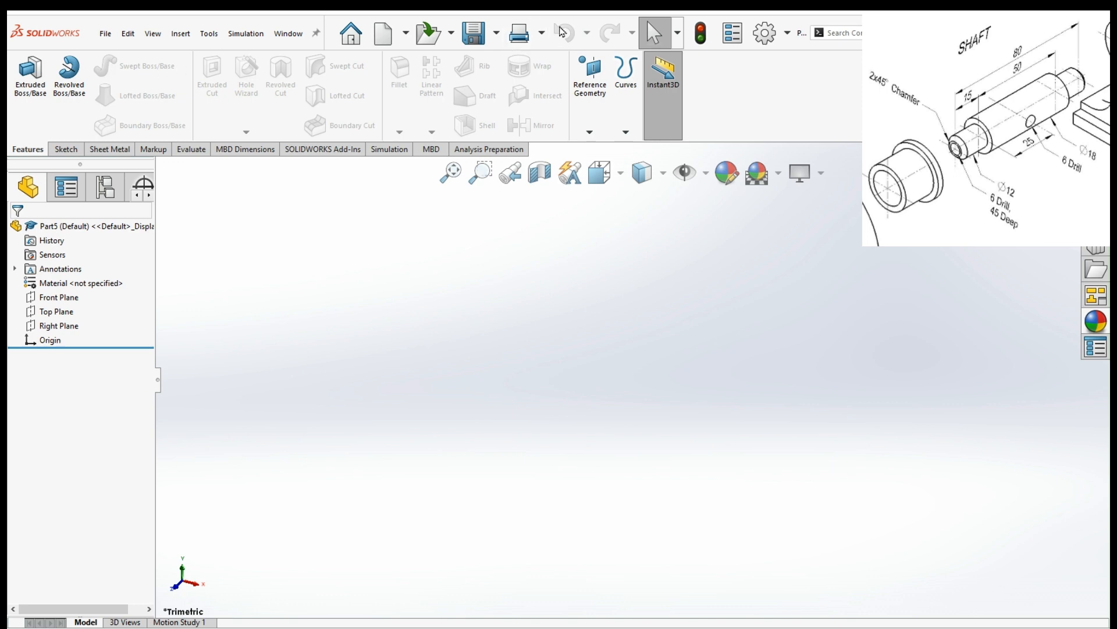
pyautogui.click(763, 34)
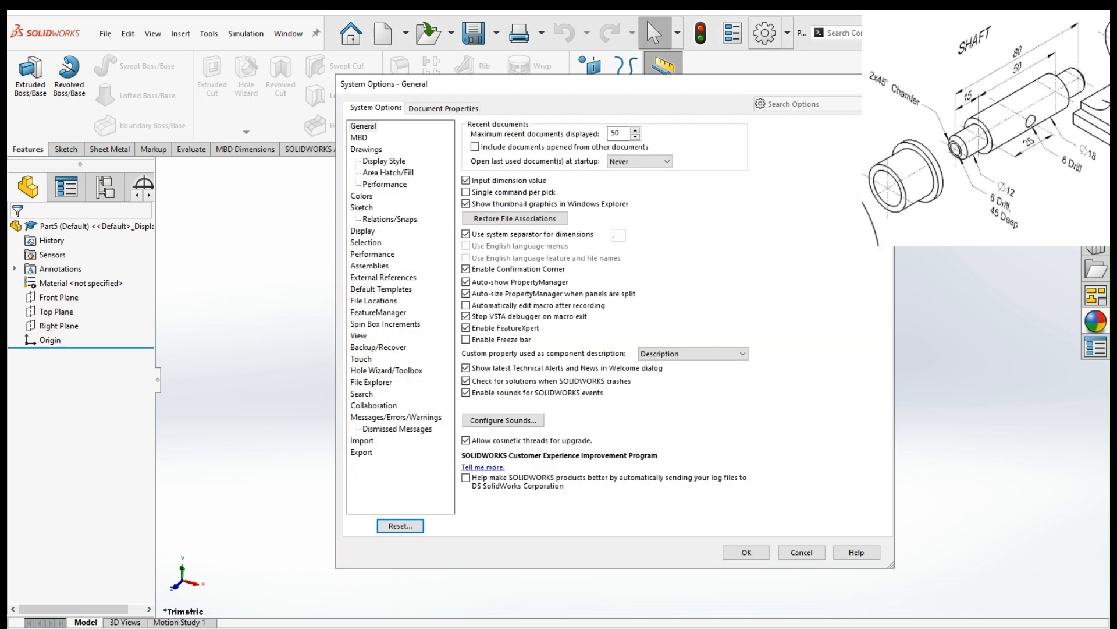
pyautogui.click(444, 107)
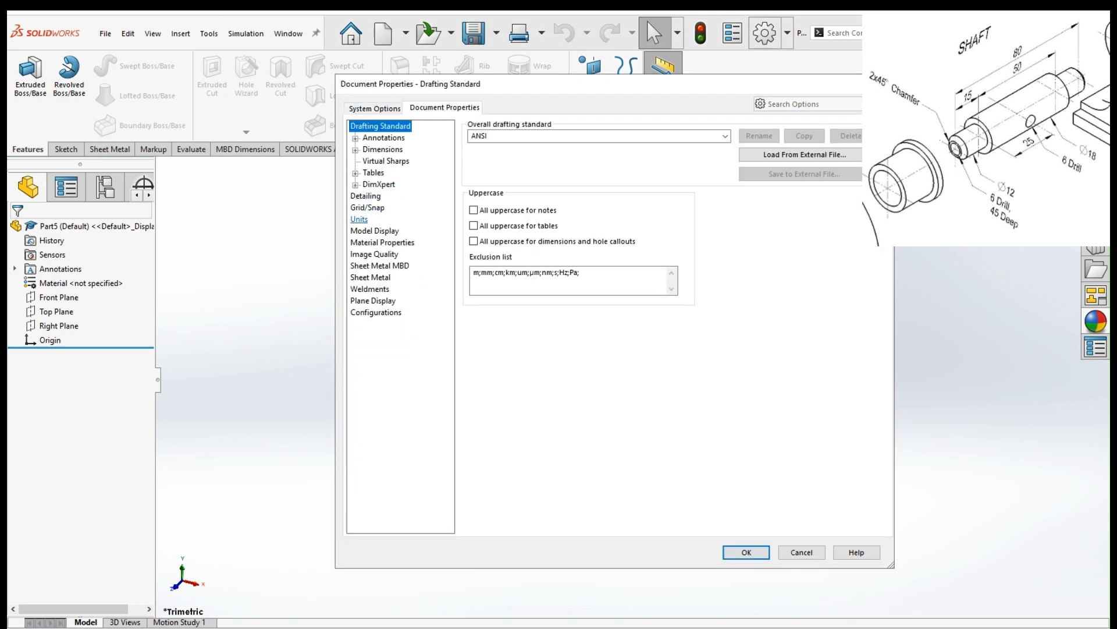
pyautogui.click(359, 220)
pyautogui.click(473, 155)
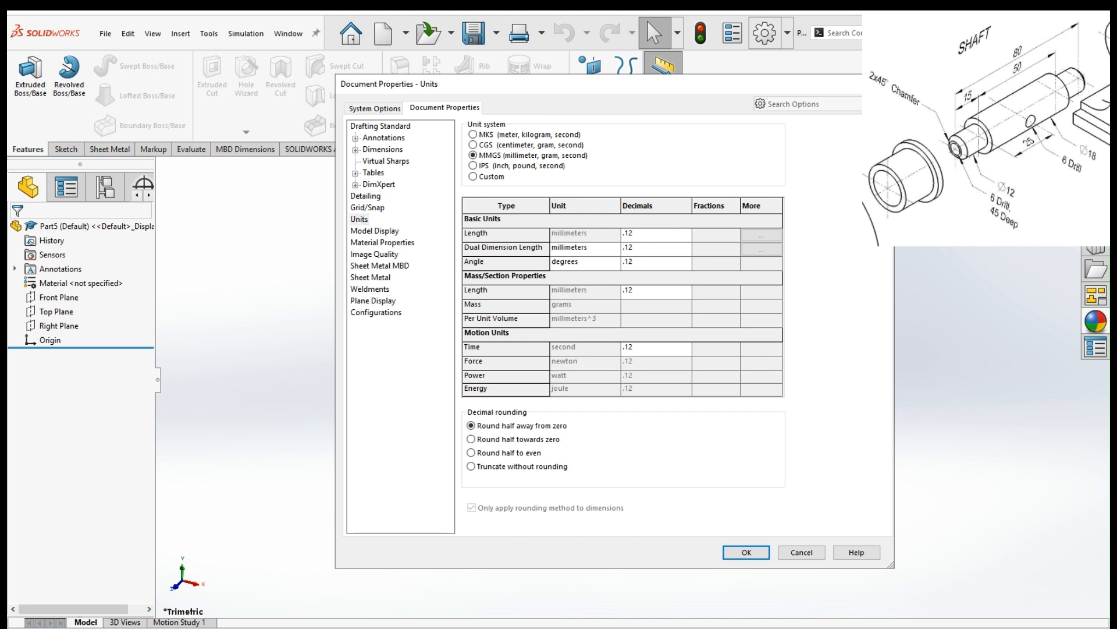
pyautogui.click(746, 553)
pyautogui.click(746, 553)
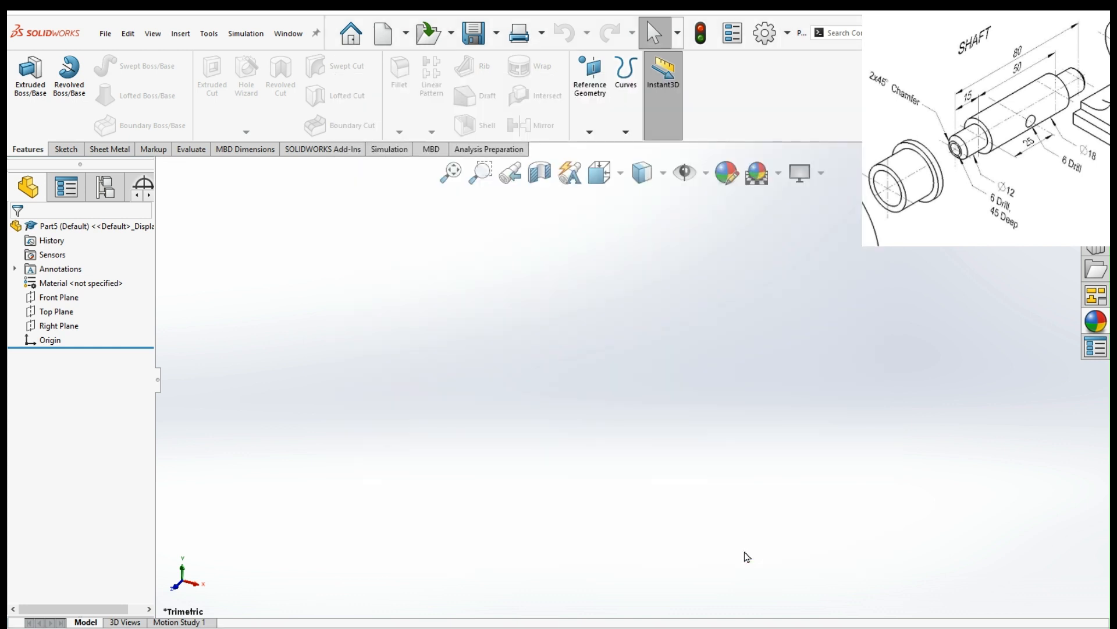
# Sketch a circle centred on the origin on the Front Plane and dimension its diameter to 18 mm
pyautogui.click(55, 299)
pyautogui.click(120, 282)
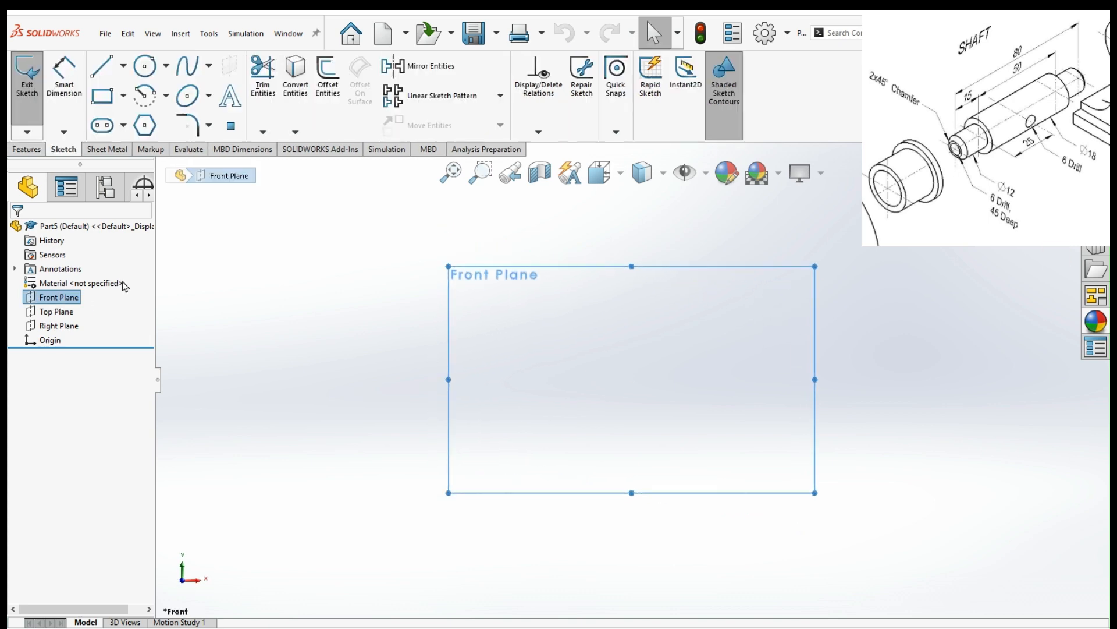
pyautogui.click(145, 66)
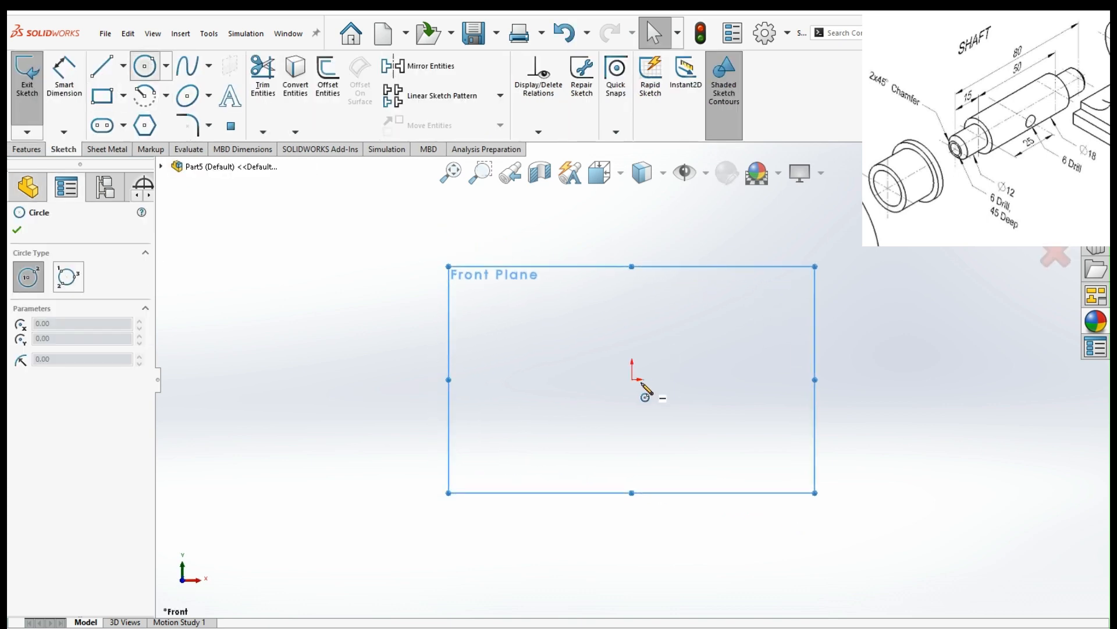
pyautogui.click(632, 379)
pyautogui.click(674, 435)
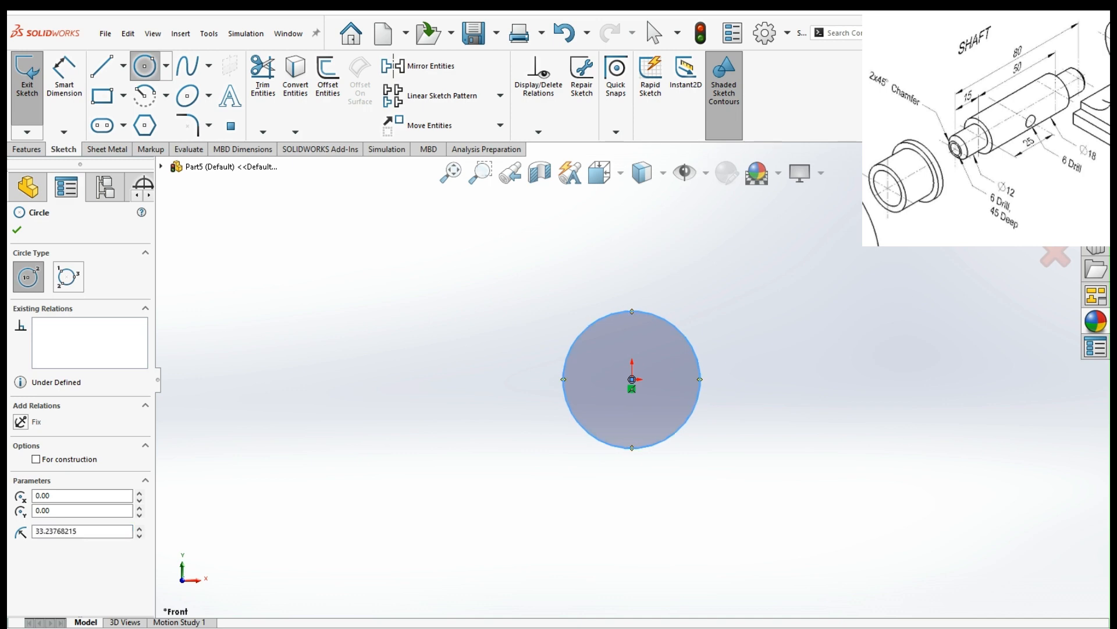
pyautogui.press('d')
pyautogui.click(684, 337)
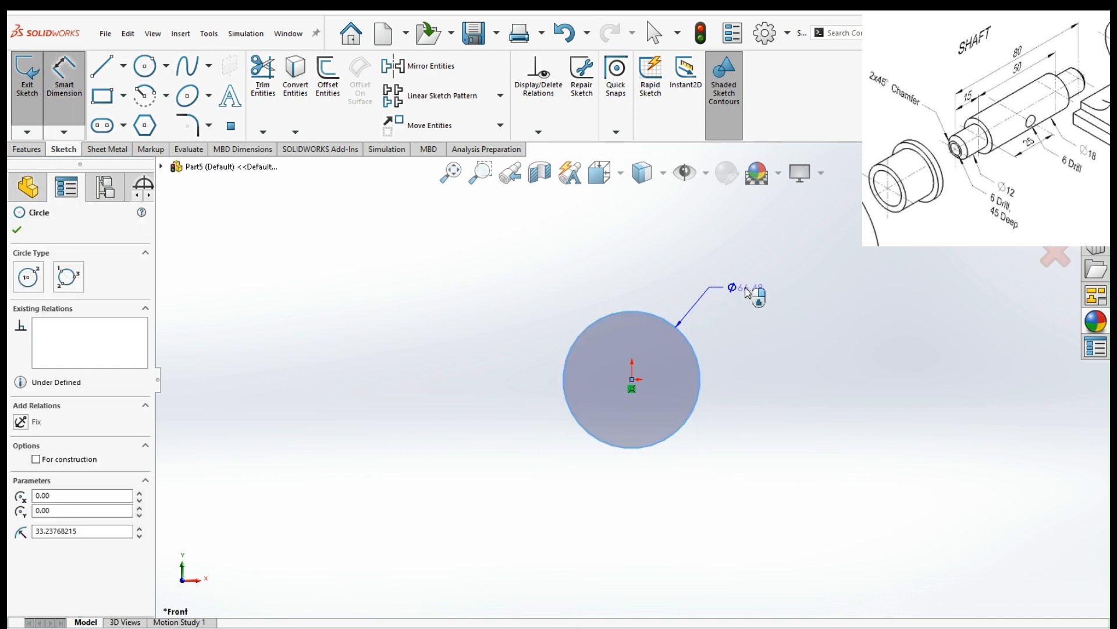
pyautogui.click(749, 294)
pyautogui.write('18')
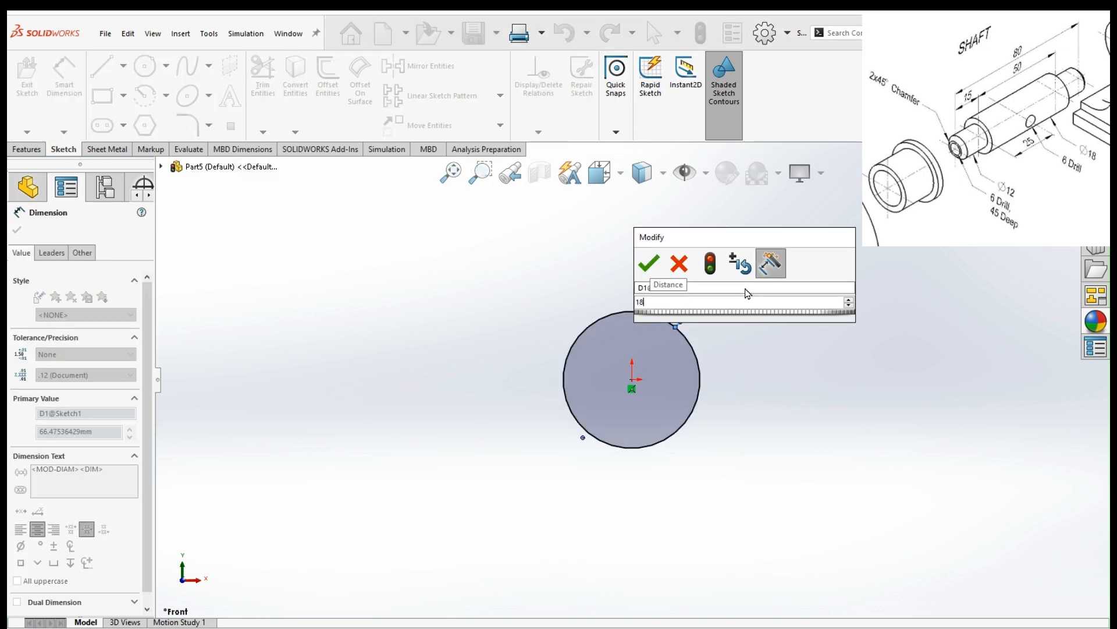
pyautogui.press('Return')
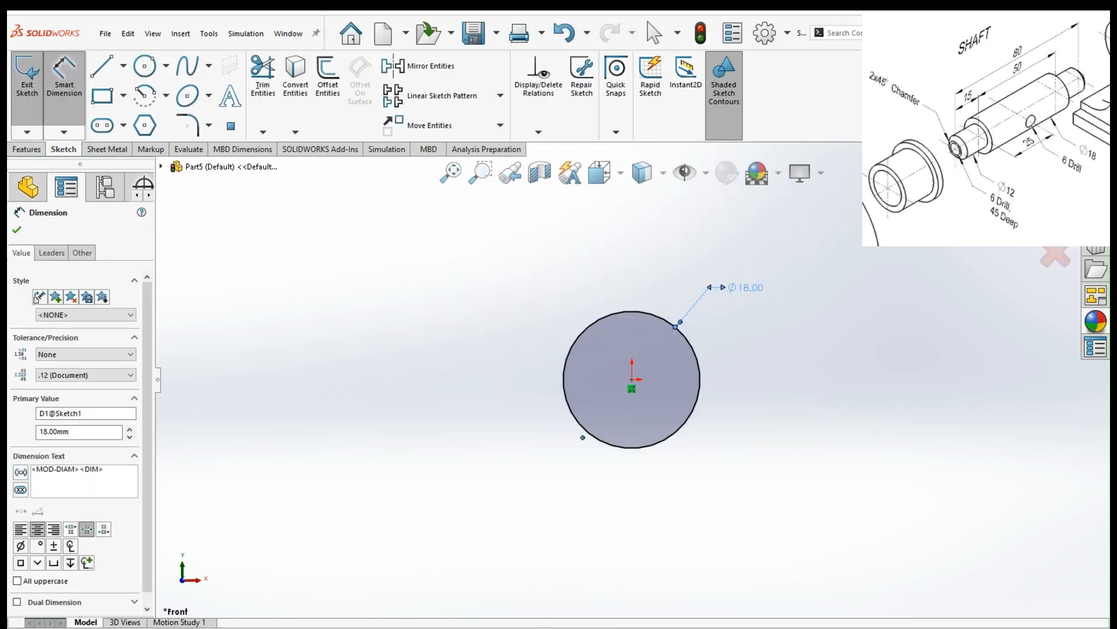
pyautogui.press('Escape')
# Finish the circle sketch and extrude it 50 mm with the Mid Plane end condition to form the shaft's main body
pyautogui.hotkey('ctrl', 'b')
pyautogui.hotkey('ctrl', '7')
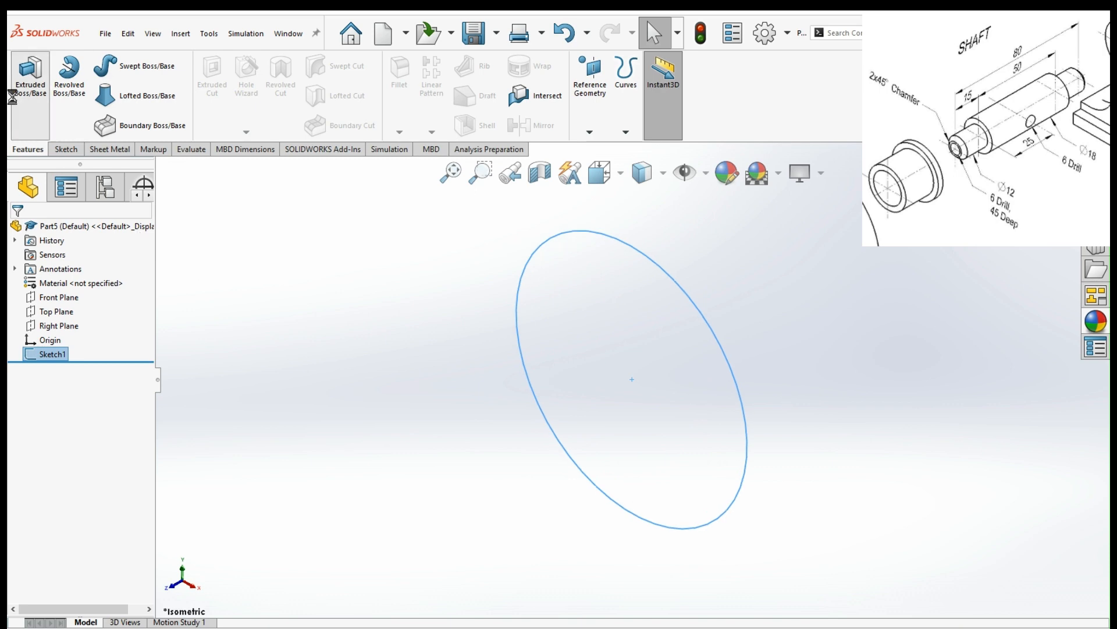
pyautogui.click(30, 73)
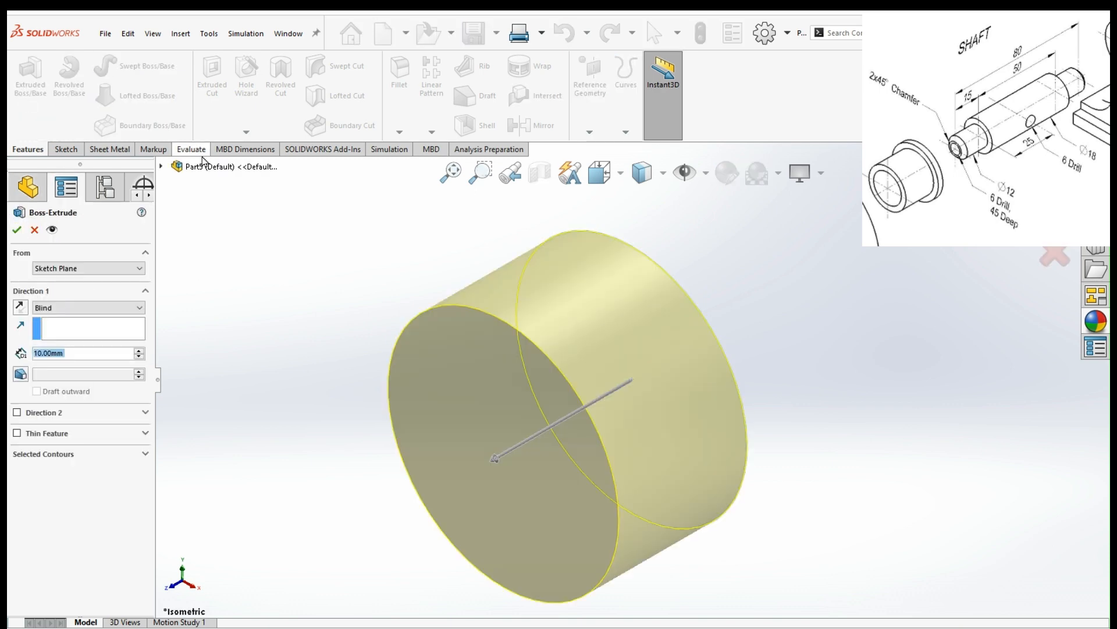
pyautogui.click(58, 312)
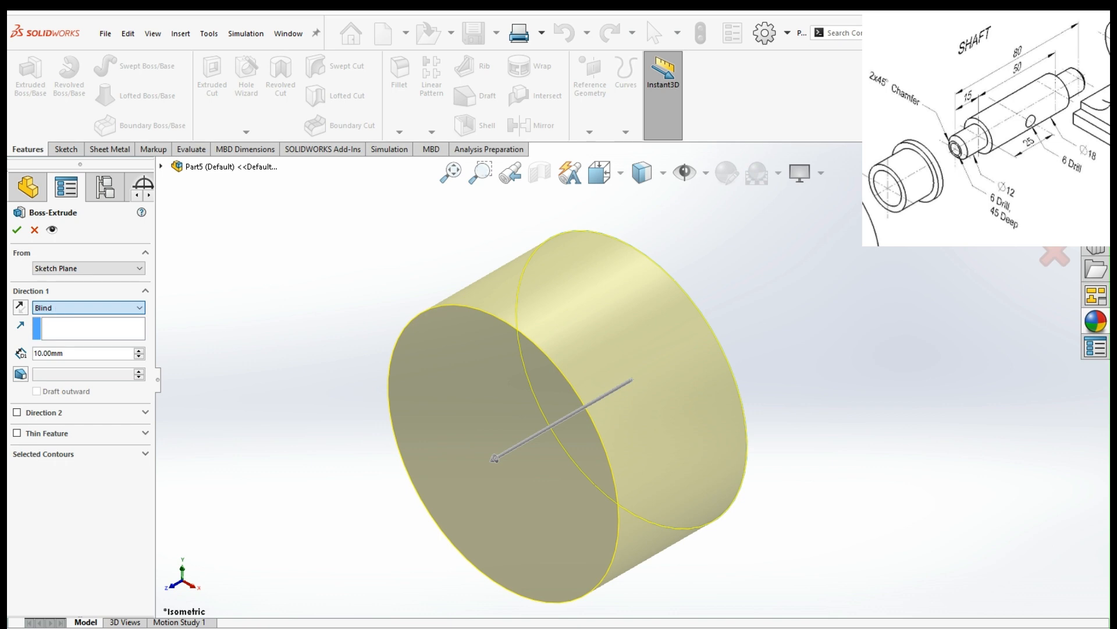
pyautogui.click(74, 363)
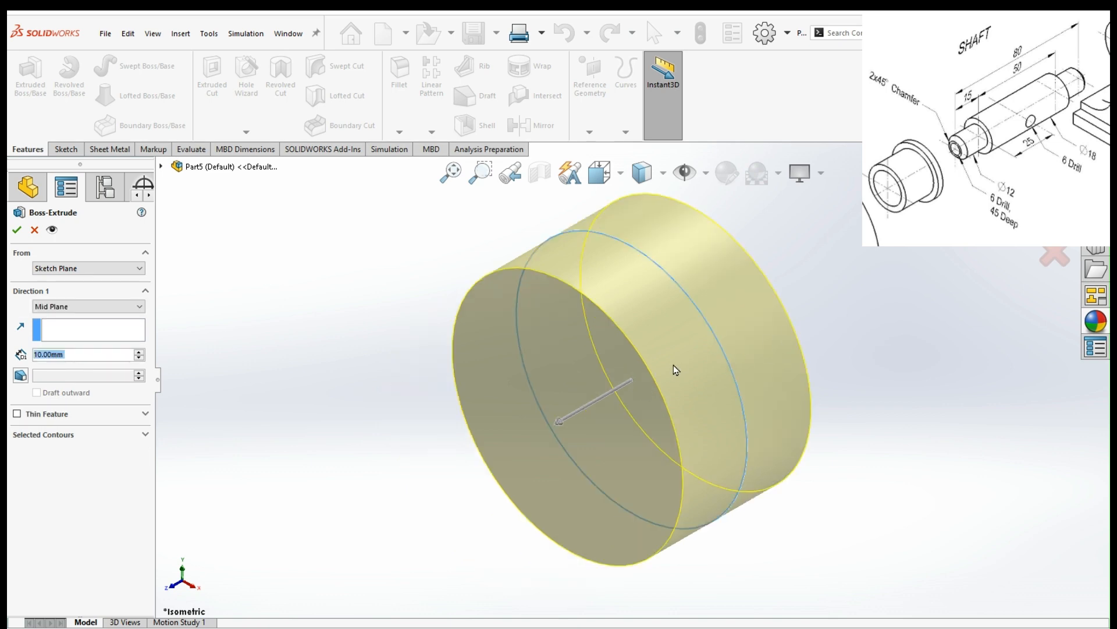
pyautogui.click(100, 356)
pyautogui.doubleClick(105, 355)
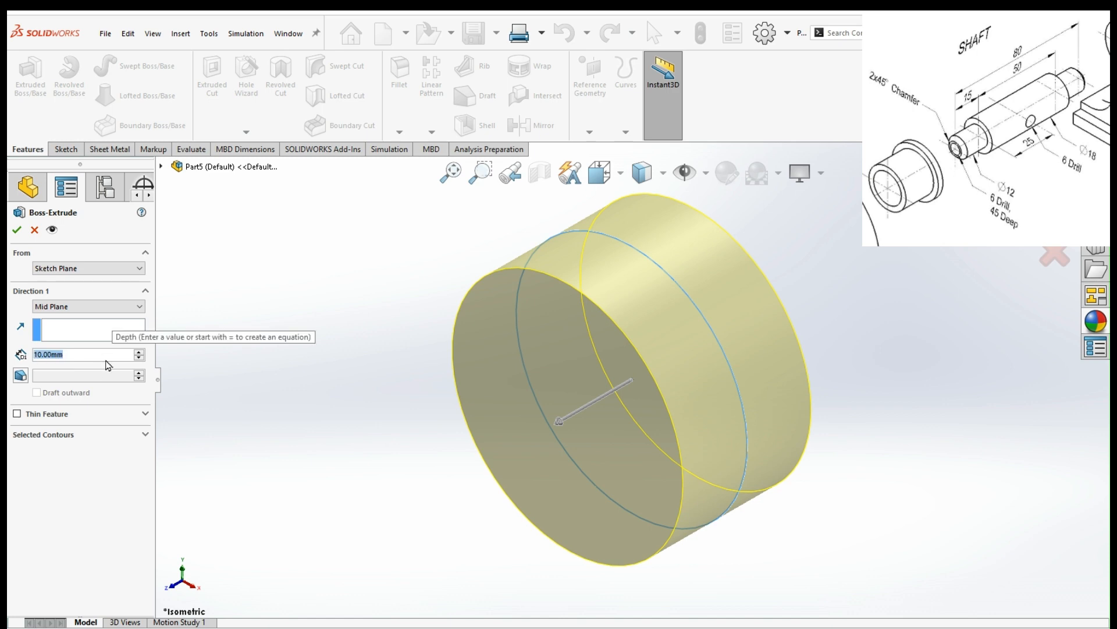
pyautogui.write('50')
pyautogui.press('Return')
pyautogui.scroll(3, 601, 369)
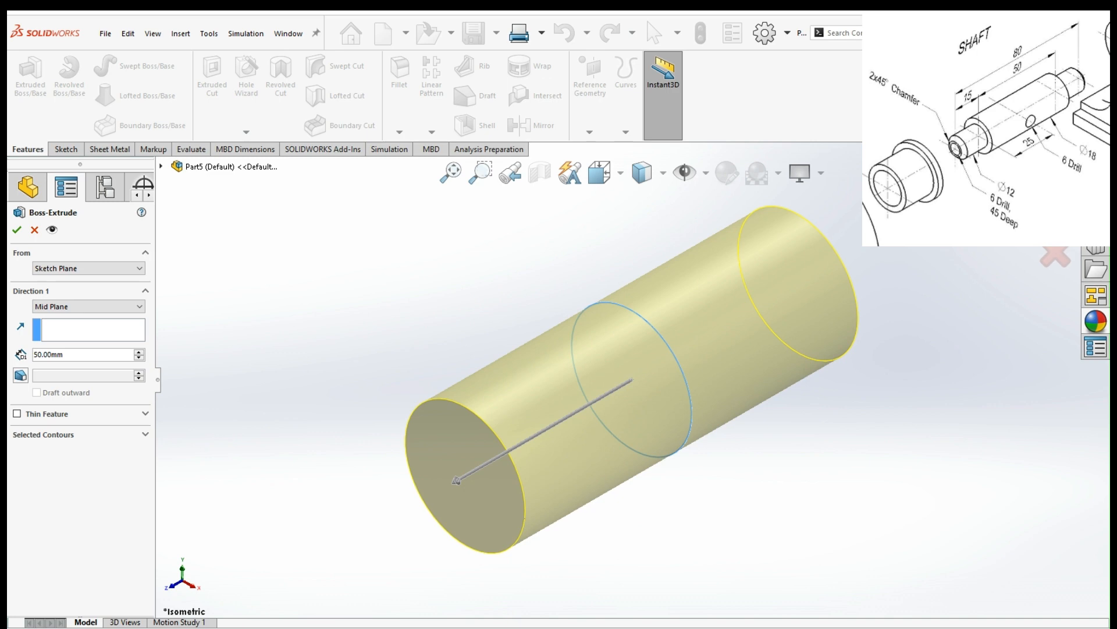
pyautogui.press('Return')
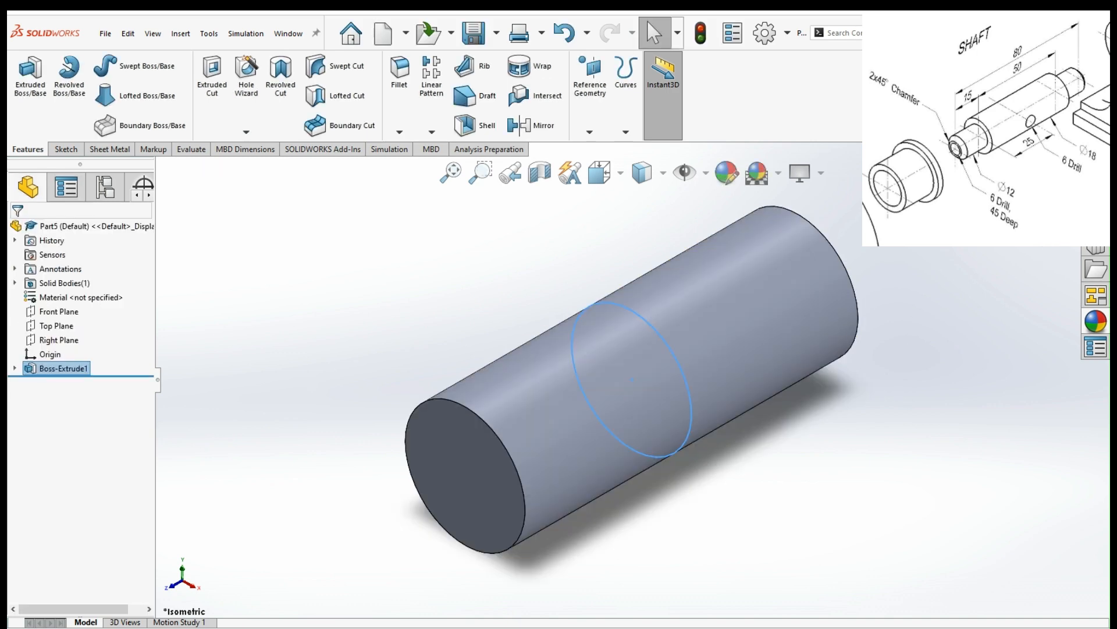
# Sketch a circle centred on the origin on the Front Plane, dimension its diameter to 12 mm, and finish the sketch
pyautogui.click(58, 312)
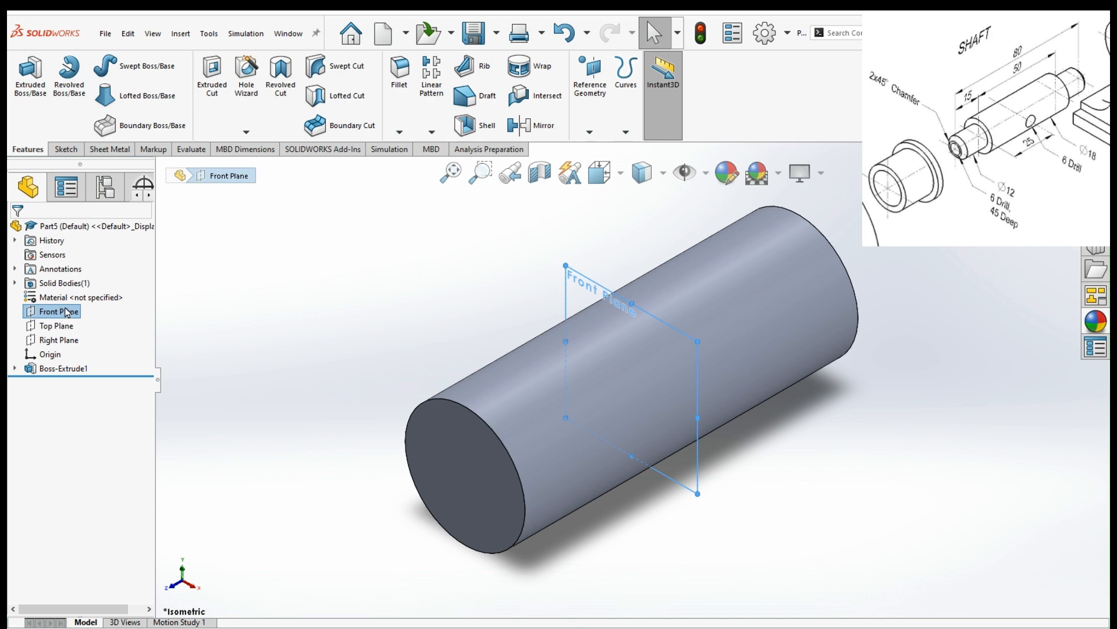
pyautogui.click(72, 284)
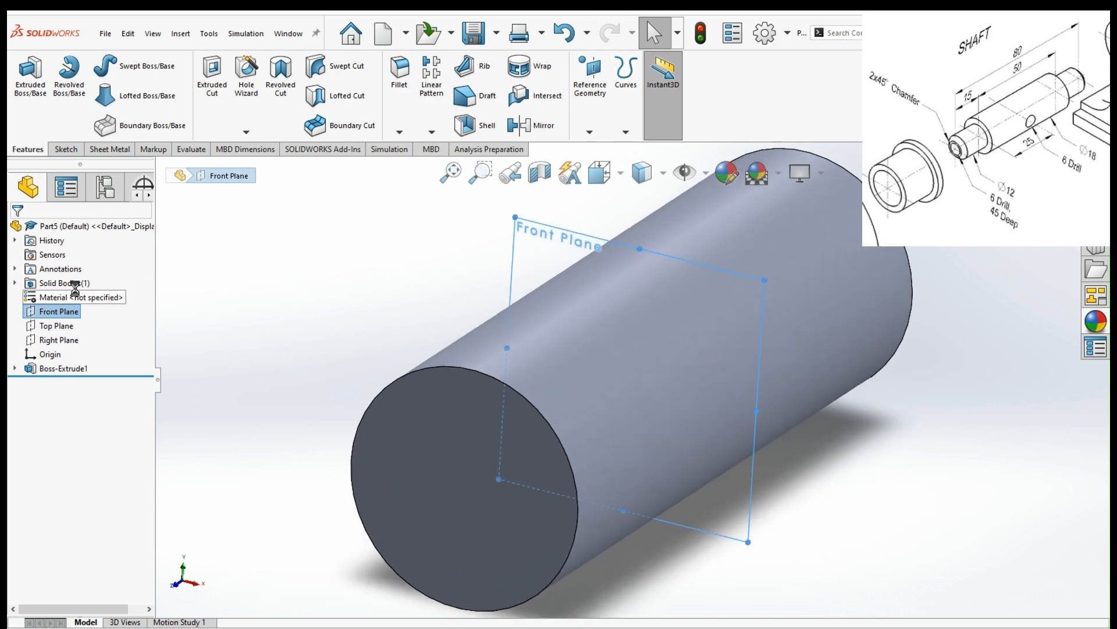
pyautogui.click(143, 67)
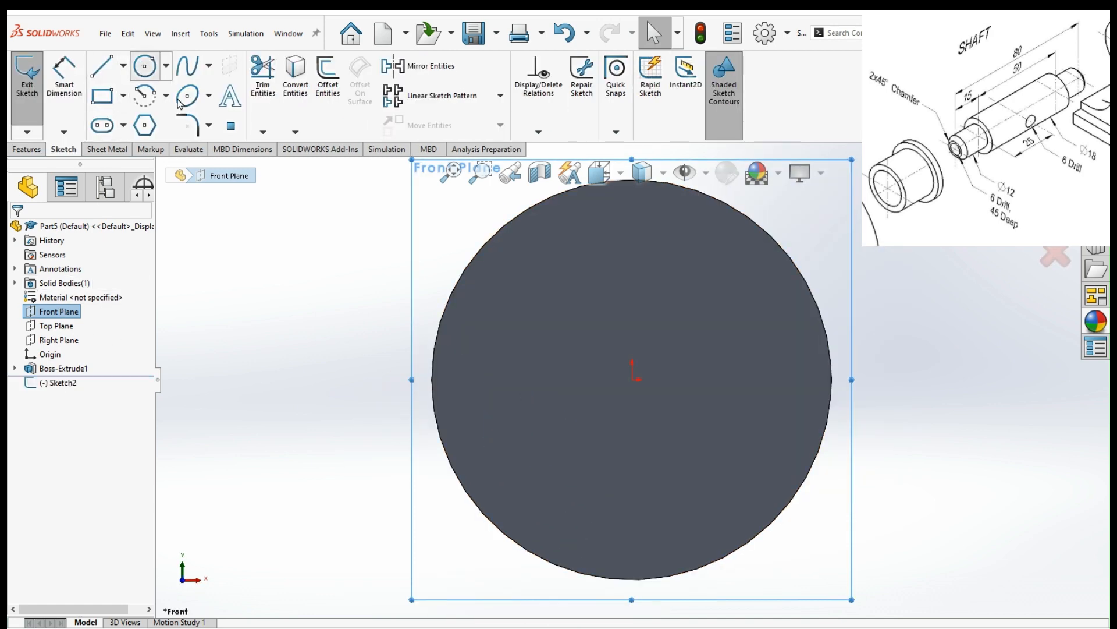
pyautogui.click(633, 379)
pyautogui.click(670, 462)
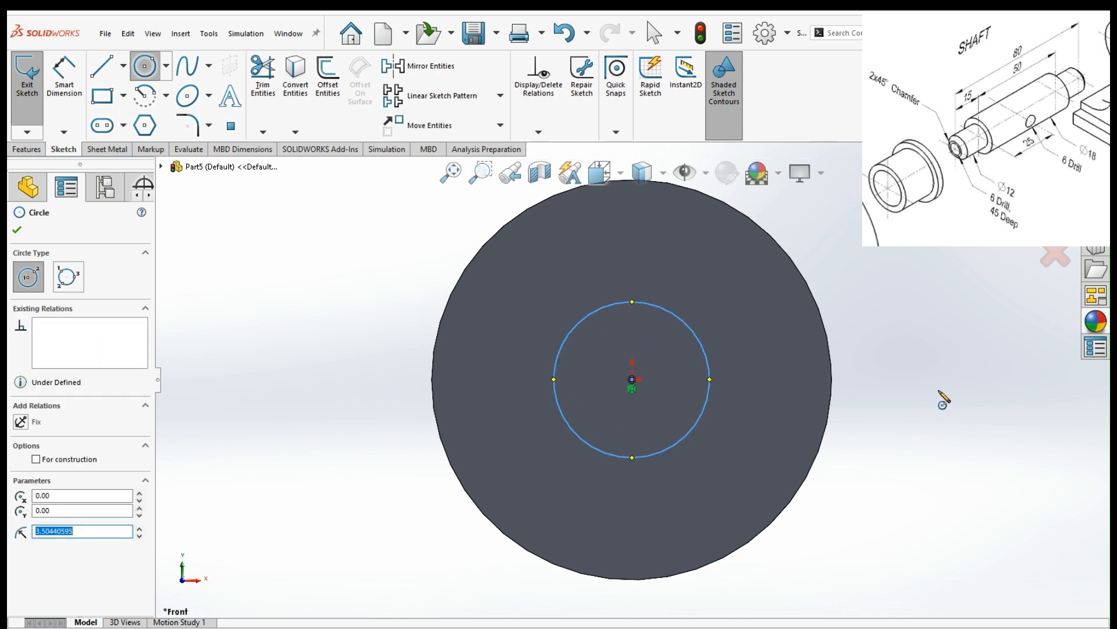
pyautogui.press('d')
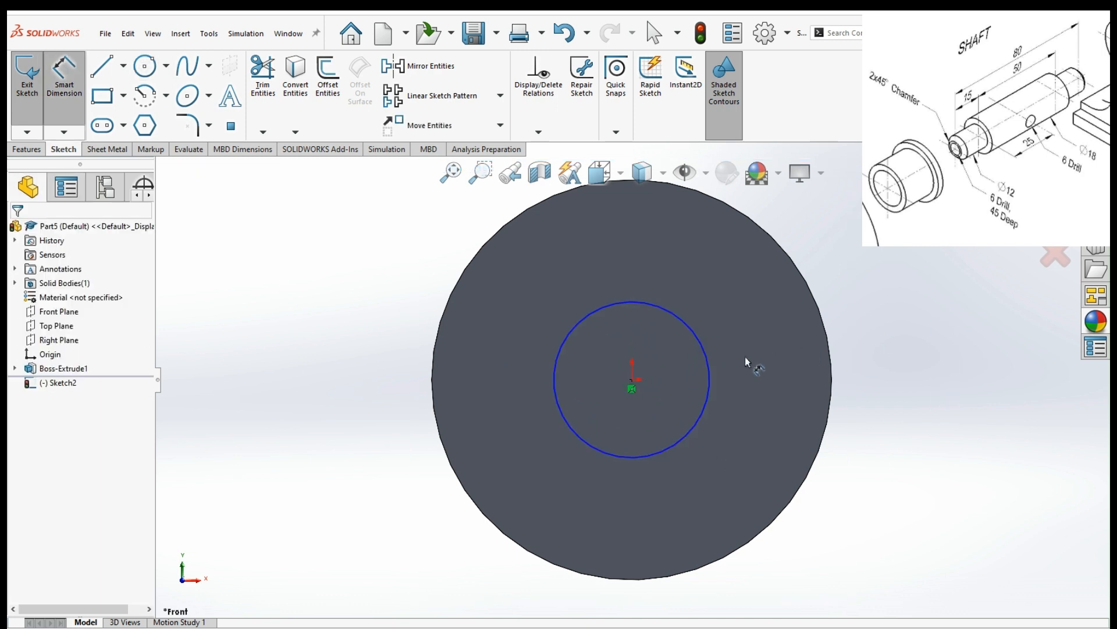
pyautogui.click(711, 357)
pyautogui.click(884, 256)
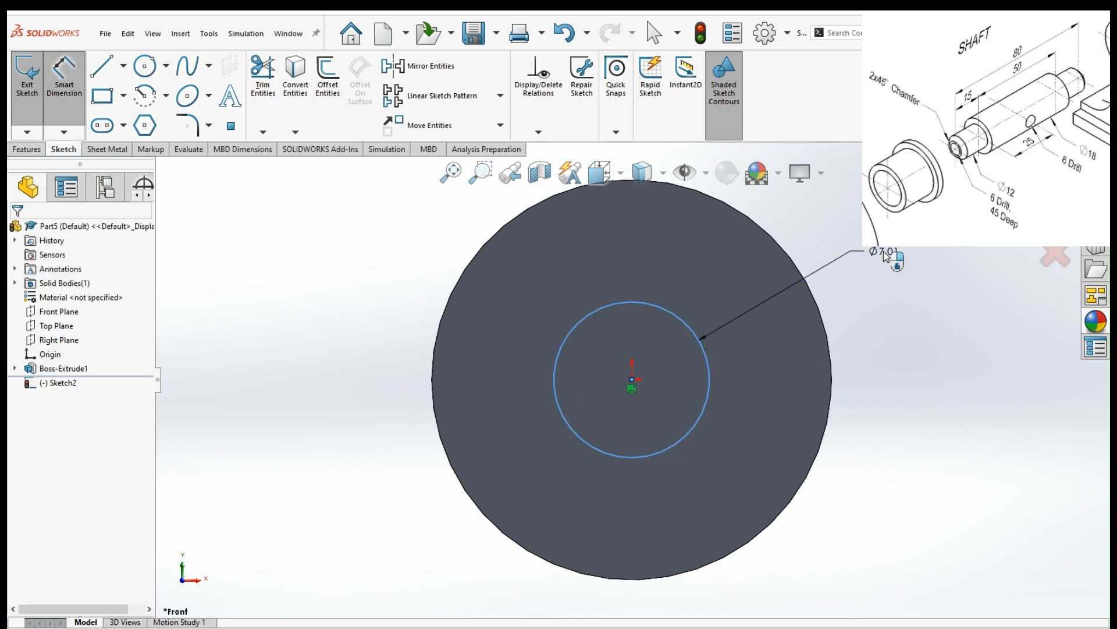
pyautogui.write('12')
pyautogui.press('Return')
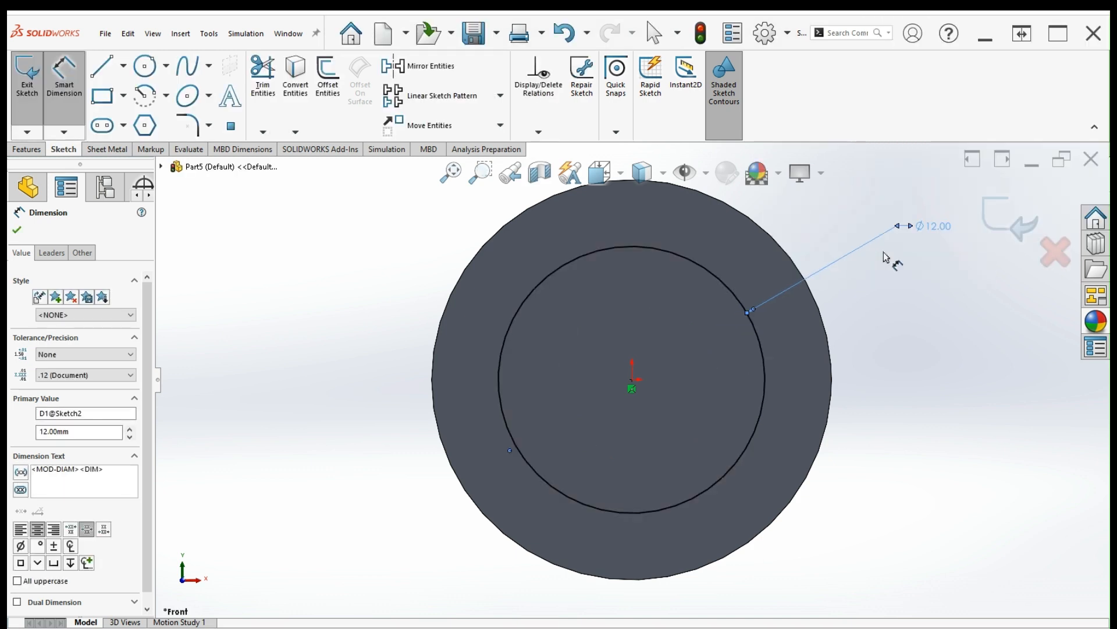
pyautogui.click(1013, 225)
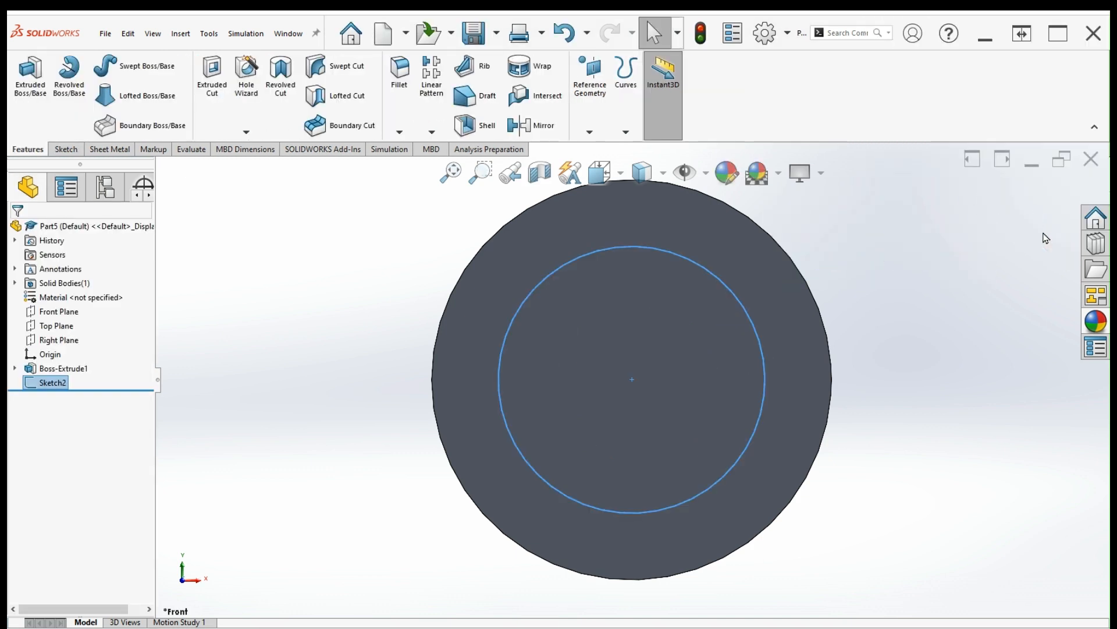
# Extrude the 12 mm circle 80 mm with the Mid Plane end condition to form the shaft's stepped ends
pyautogui.click(32, 81)
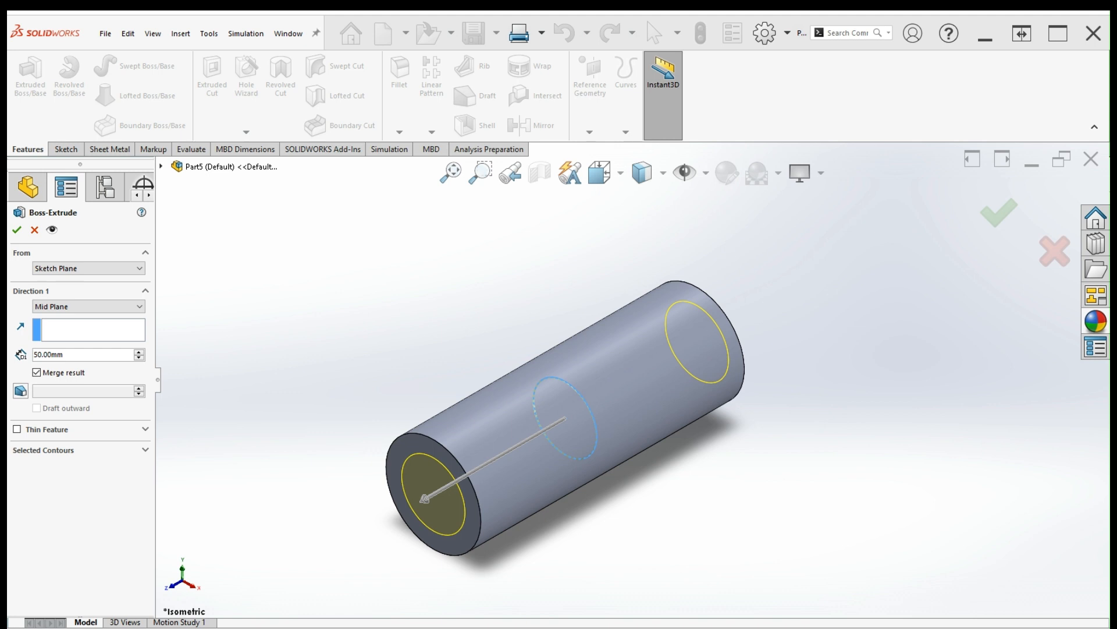
pyautogui.click(93, 357)
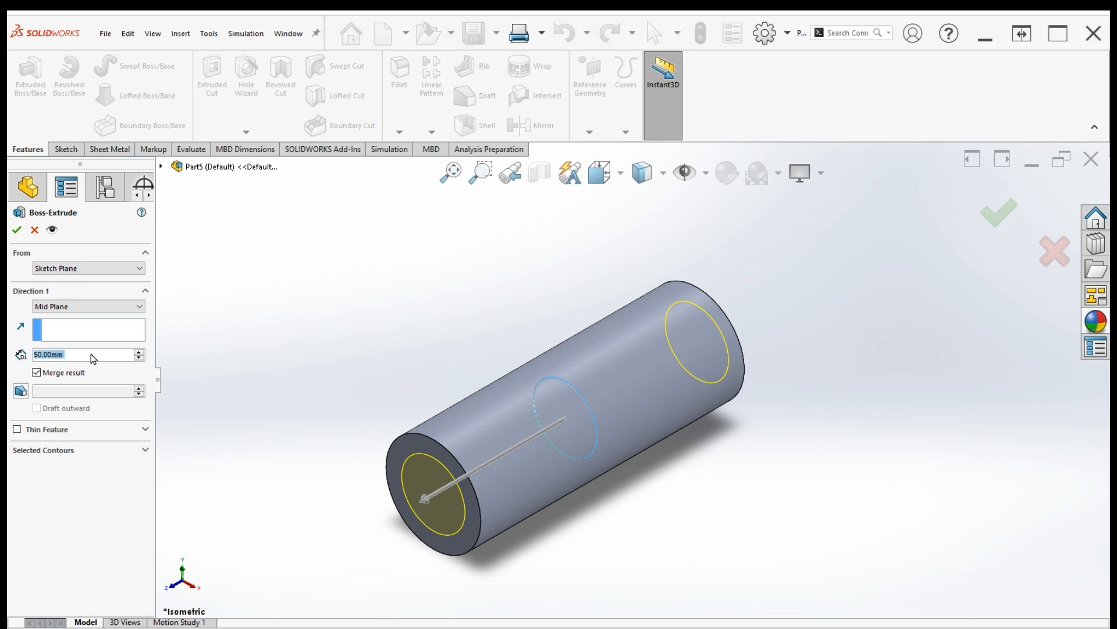
pyautogui.write('80')
pyautogui.press('Return')
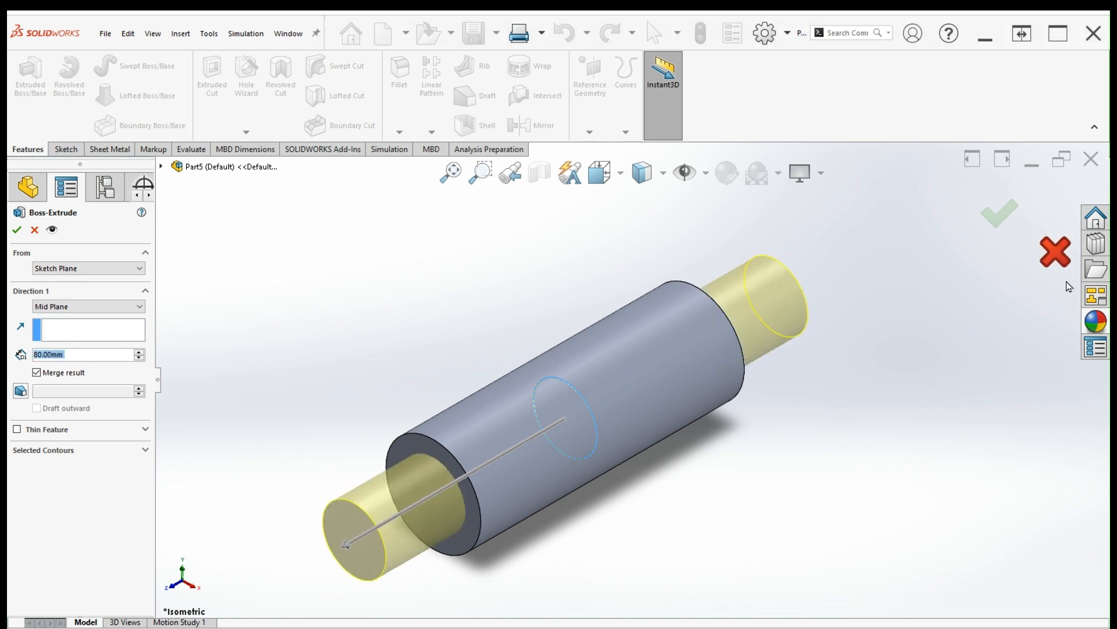
pyautogui.click(999, 226)
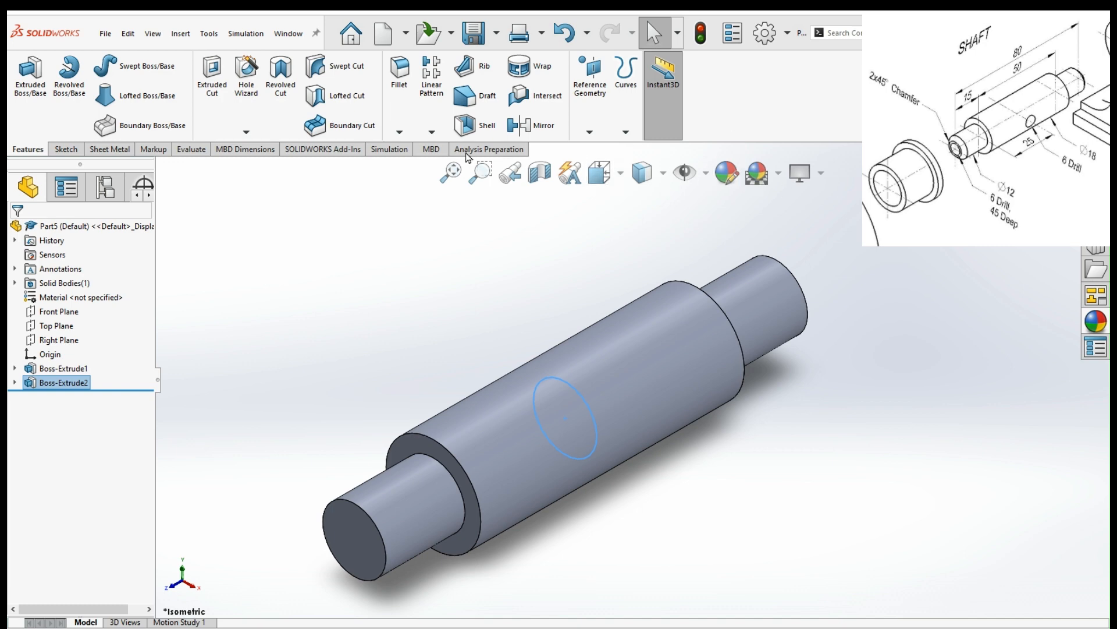
# Chamfer the outer circular edges at both shaft ends with a 2 mm distance at 45 degrees
pyautogui.click(403, 137)
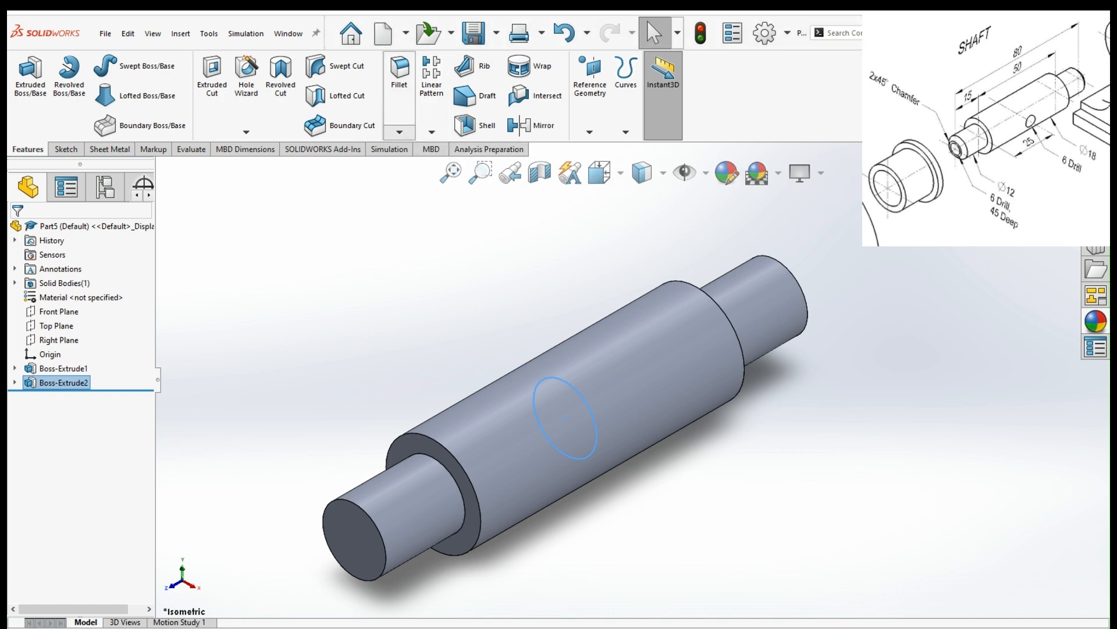
pyautogui.click(415, 169)
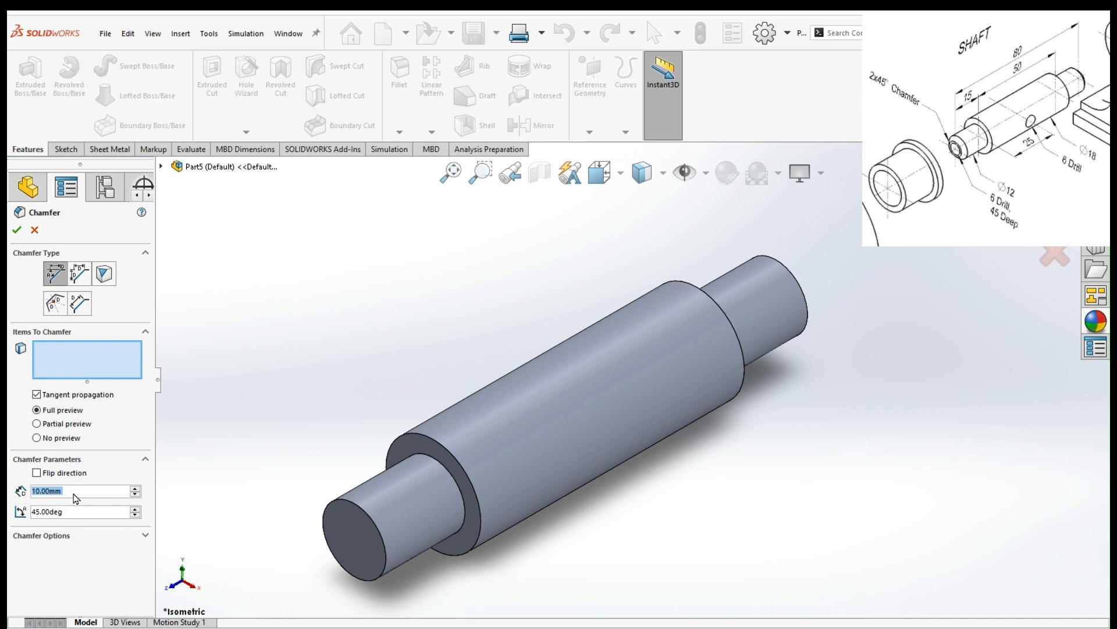
pyautogui.write('2')
pyautogui.press('Return')
pyautogui.click(342, 508)
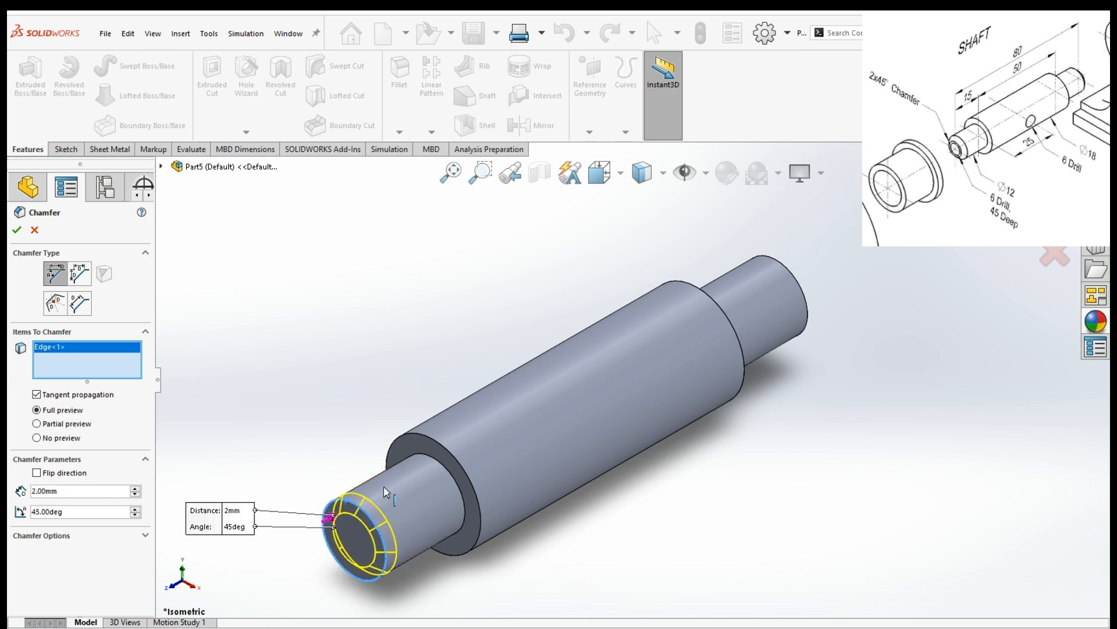
pyautogui.click(796, 281)
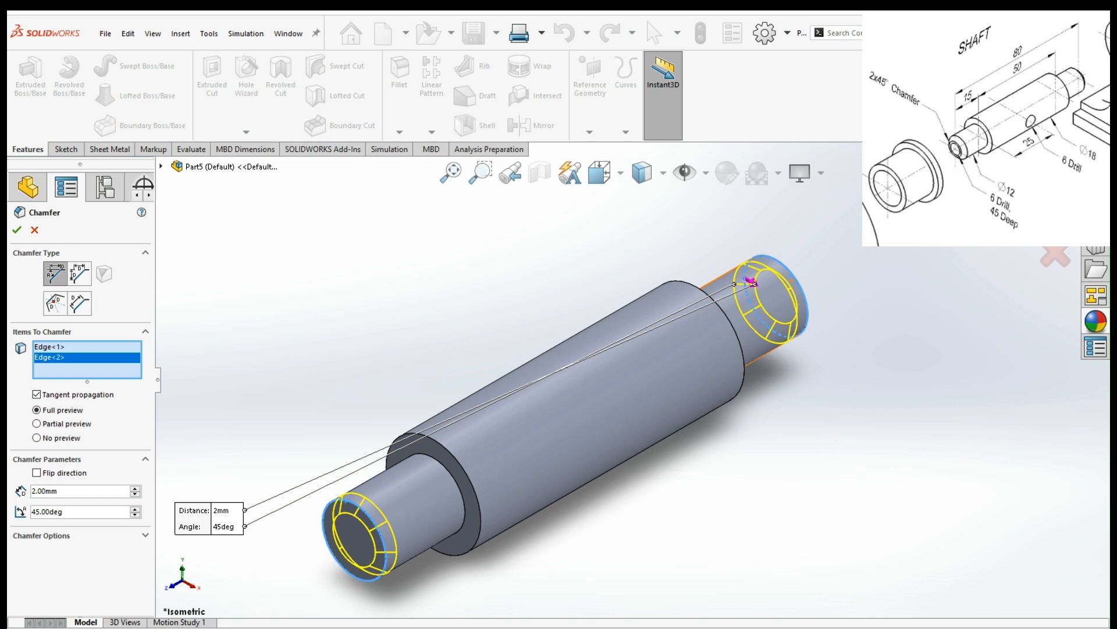
pyautogui.press('Return')
pyautogui.moveTo(770, 435); pyautogui.dragTo(566, 434, button='middle')
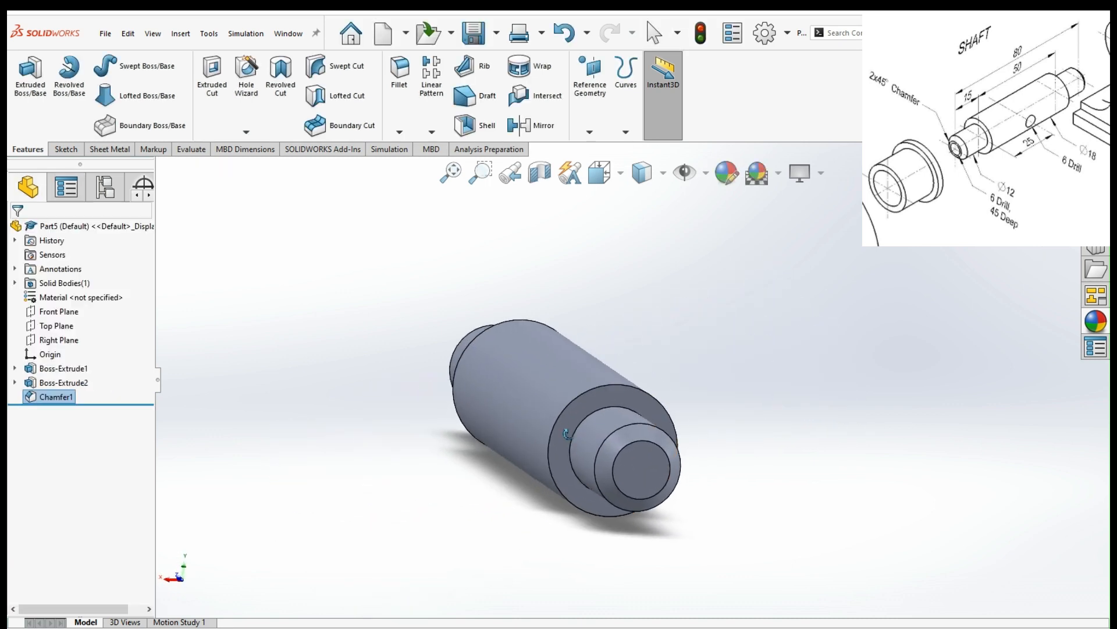
pyautogui.hotkey('ctrl', '7')
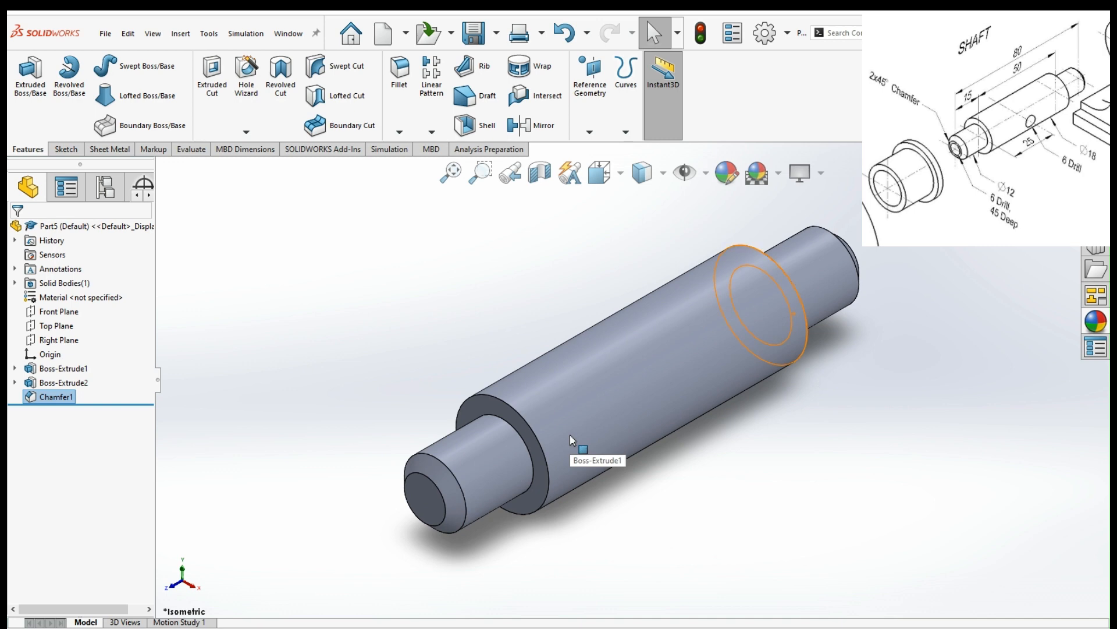
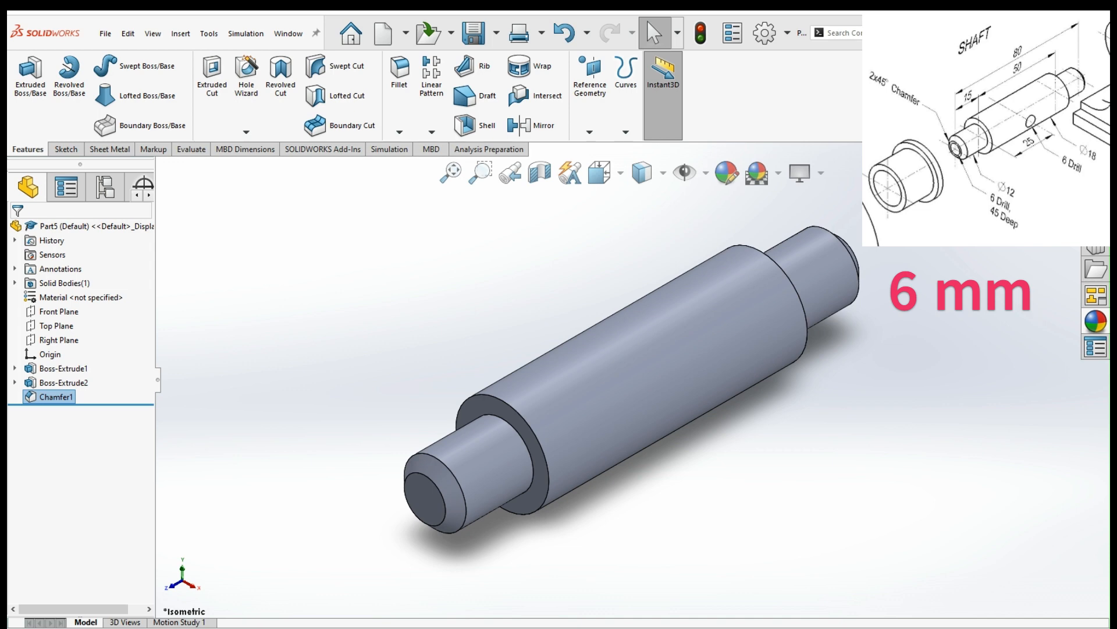
# Sketch a 6 mm diameter circle centred on the origin on the shaft's front end face and finish the sketch
pyautogui.click(793, 464)
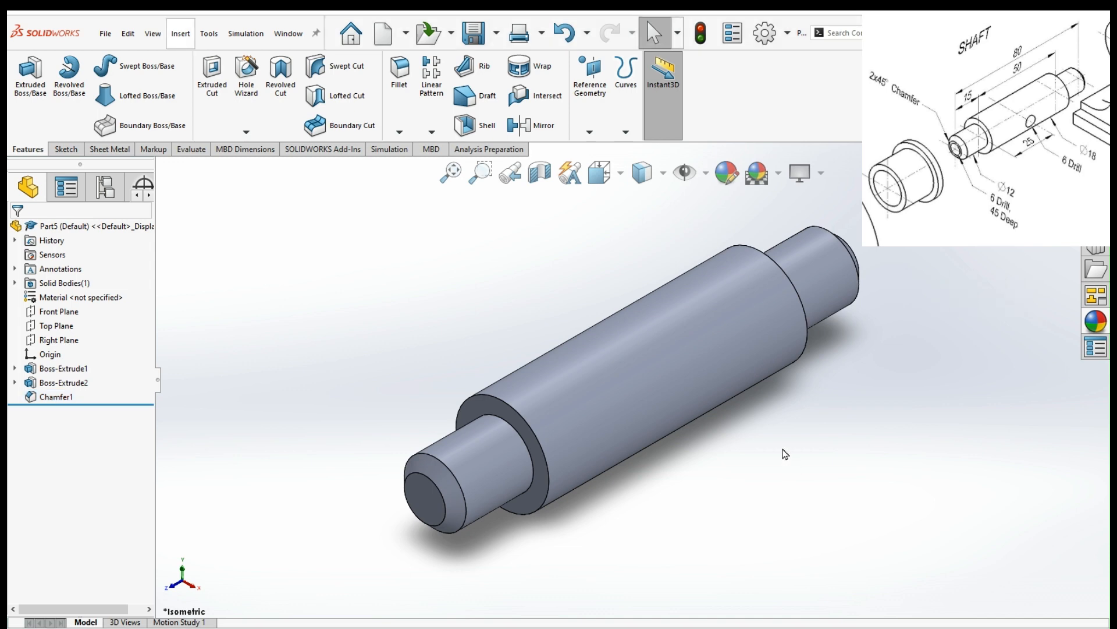
pyautogui.click(429, 501)
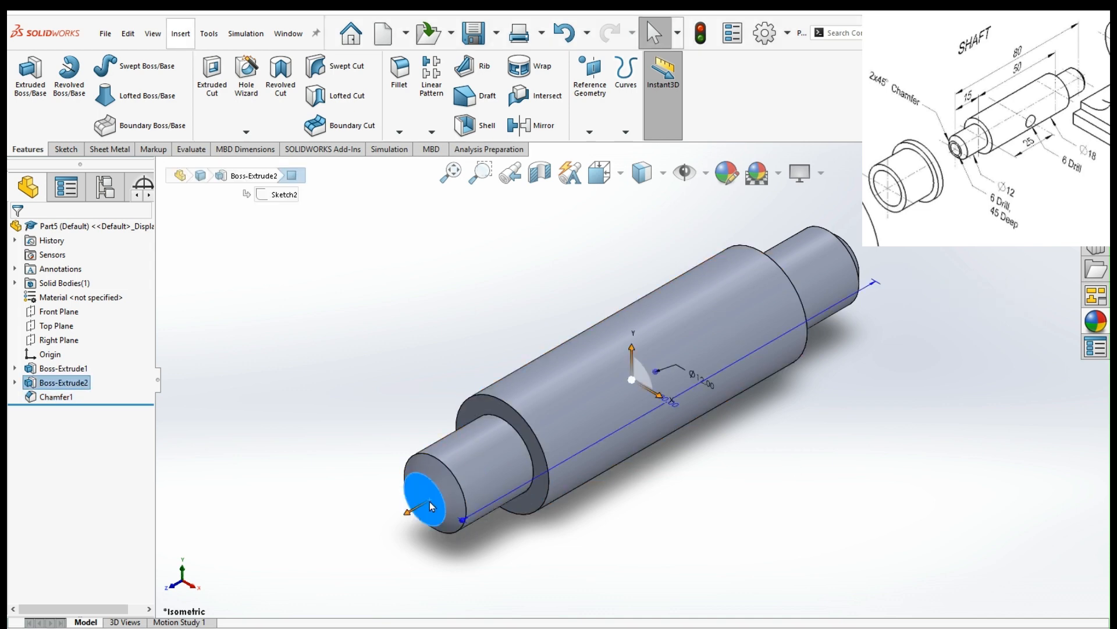
pyautogui.click(496, 459)
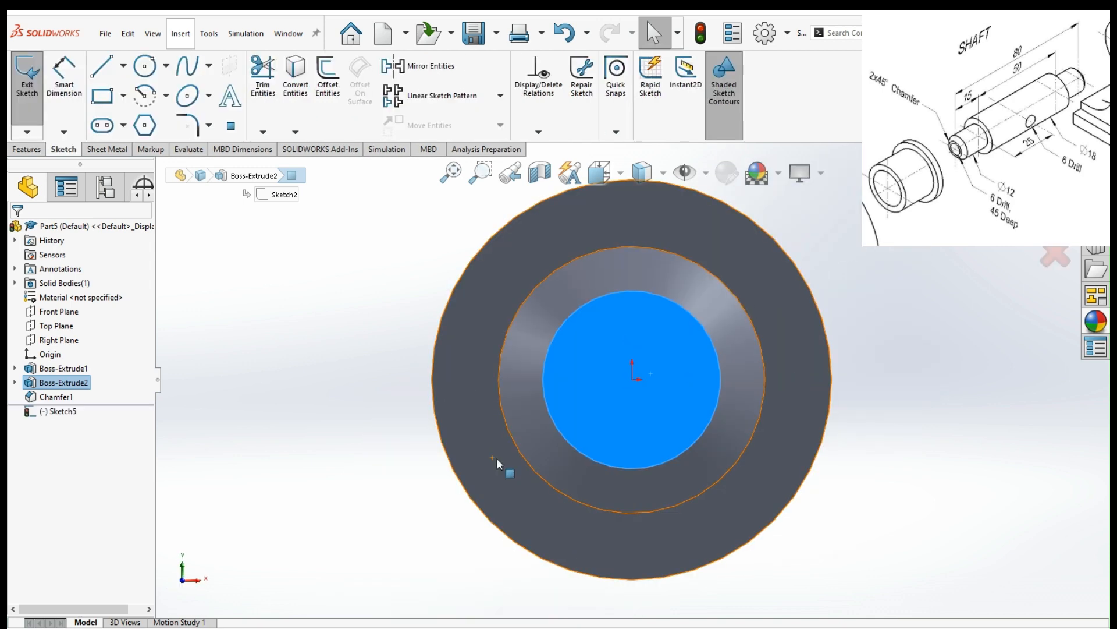
pyautogui.click(144, 66)
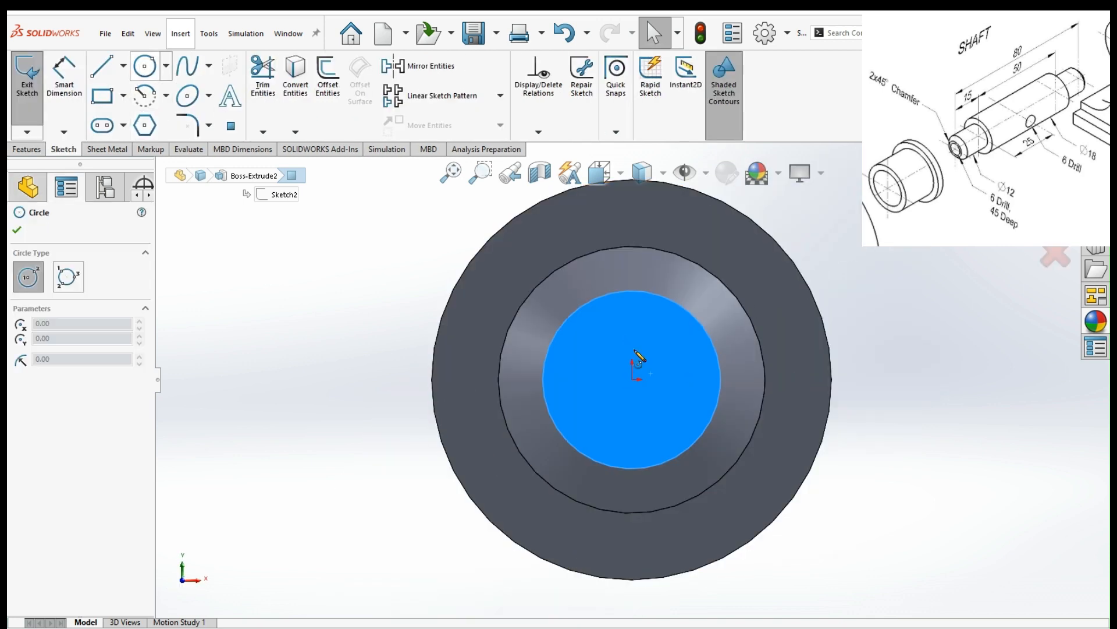
pyautogui.click(632, 379)
pyautogui.click(655, 403)
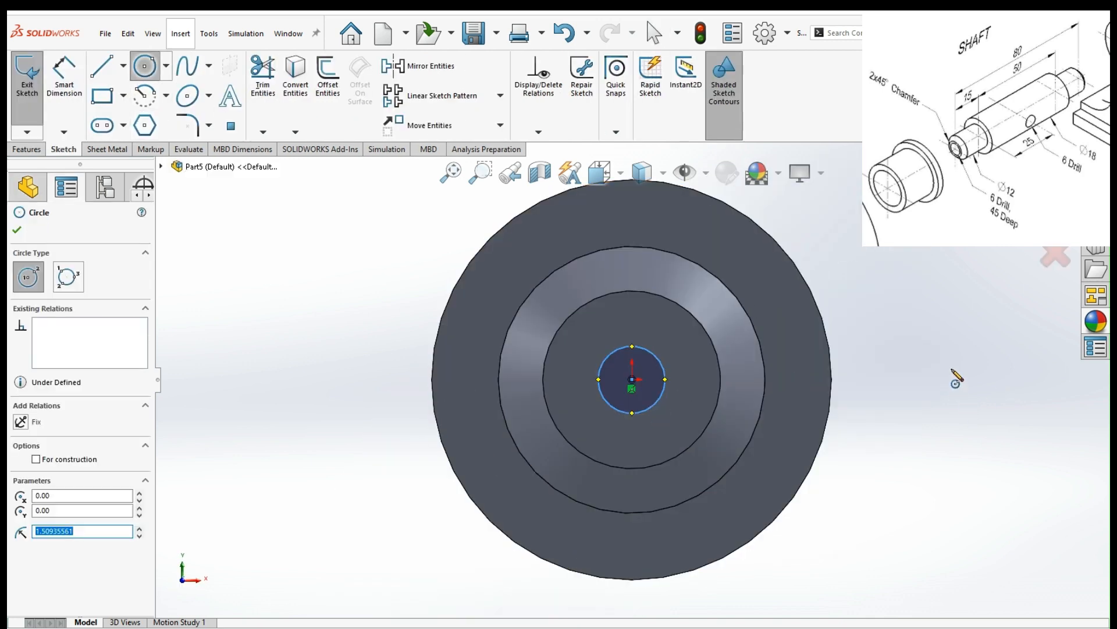
pyautogui.moveTo(952, 369); pyautogui.dragTo(935, 321, button='right')
pyautogui.click(665, 372)
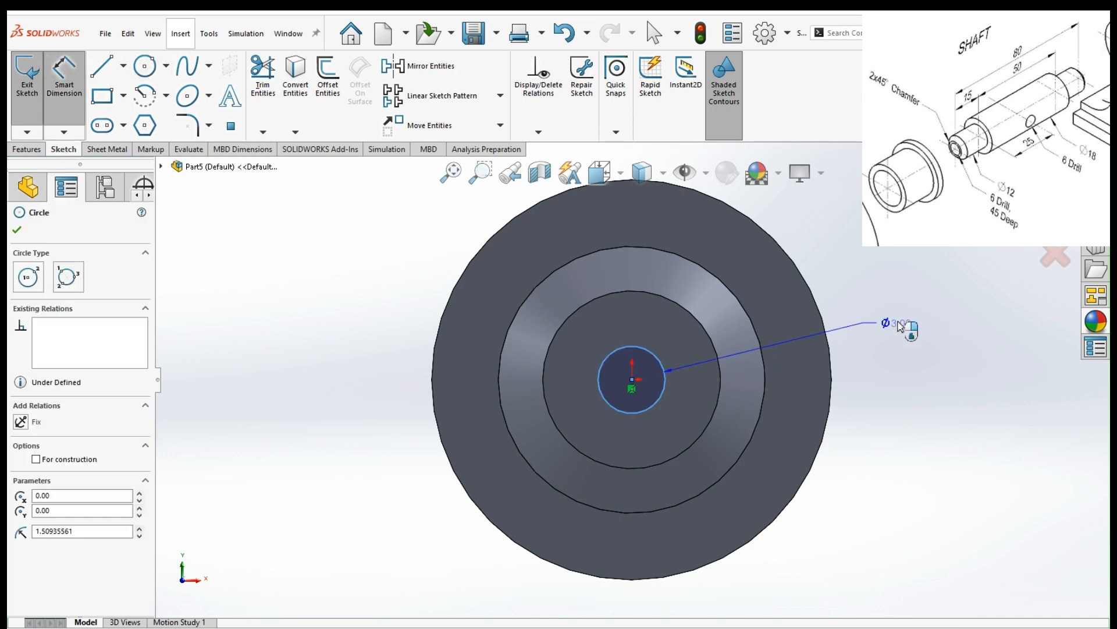
pyautogui.click(901, 291)
pyautogui.press('Return')
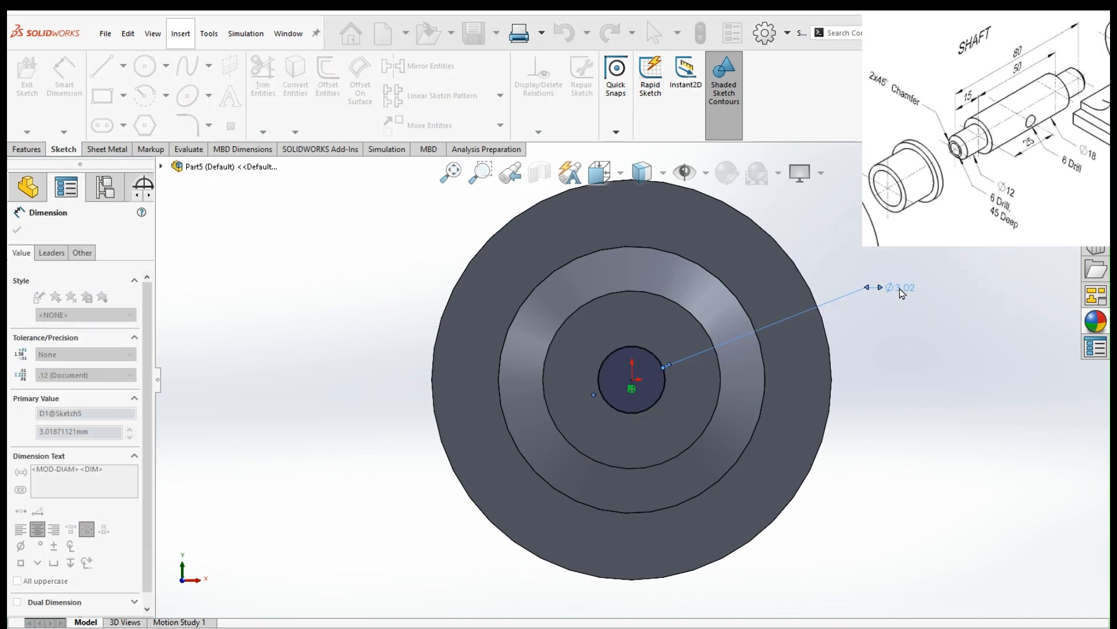
pyautogui.click(1031, 231)
# Cut-extrude the end-face circle with the Through All end condition to bore an axial hole through the shaft
pyautogui.moveTo(908, 306); pyautogui.dragTo(880, 361, button='middle')
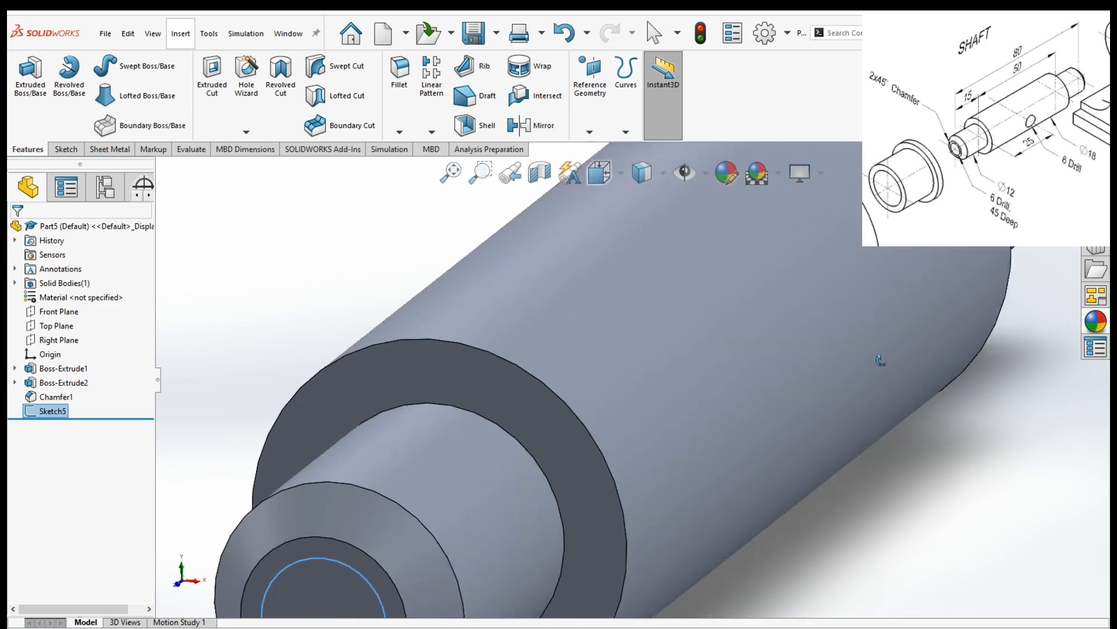
pyautogui.hotkey('ctrl', '7')
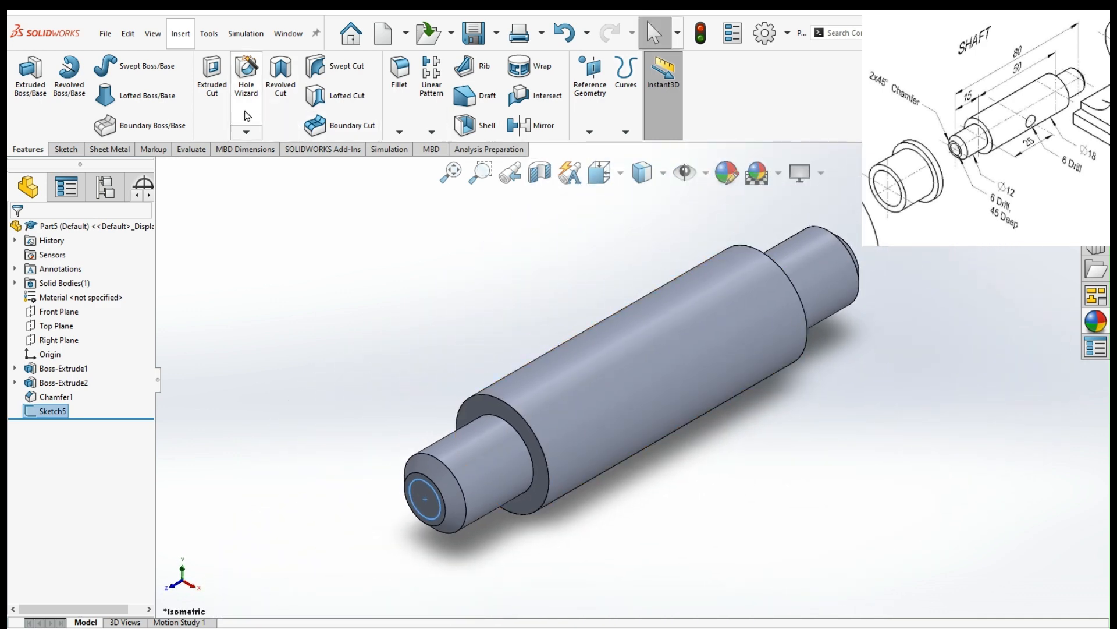
pyautogui.click(213, 79)
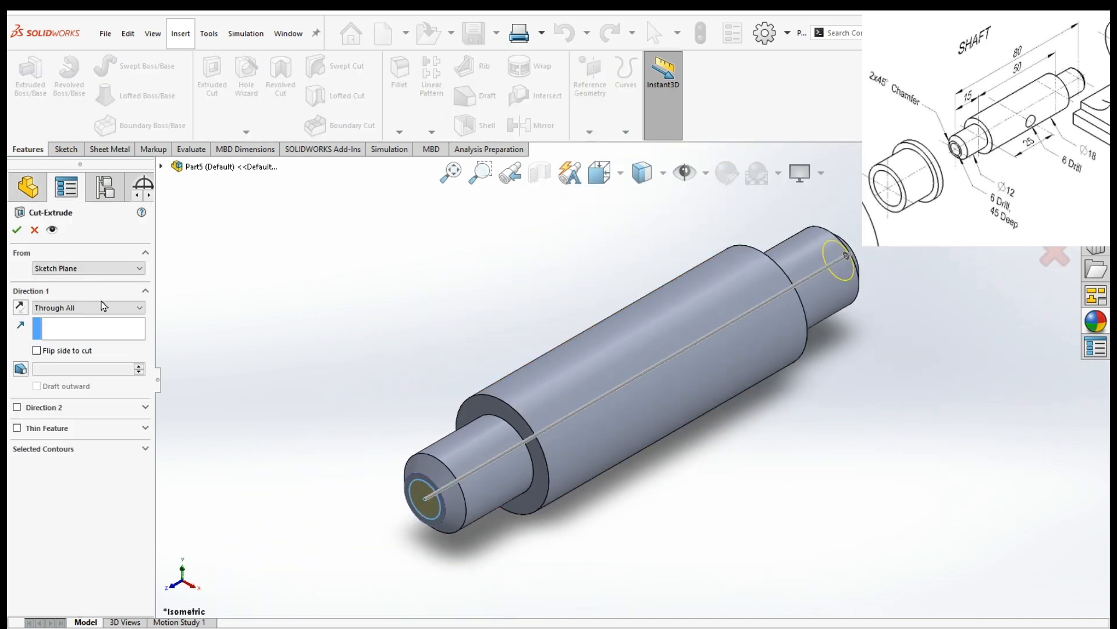
pyautogui.moveTo(748, 477); pyautogui.dragTo(755, 453, button='middle')
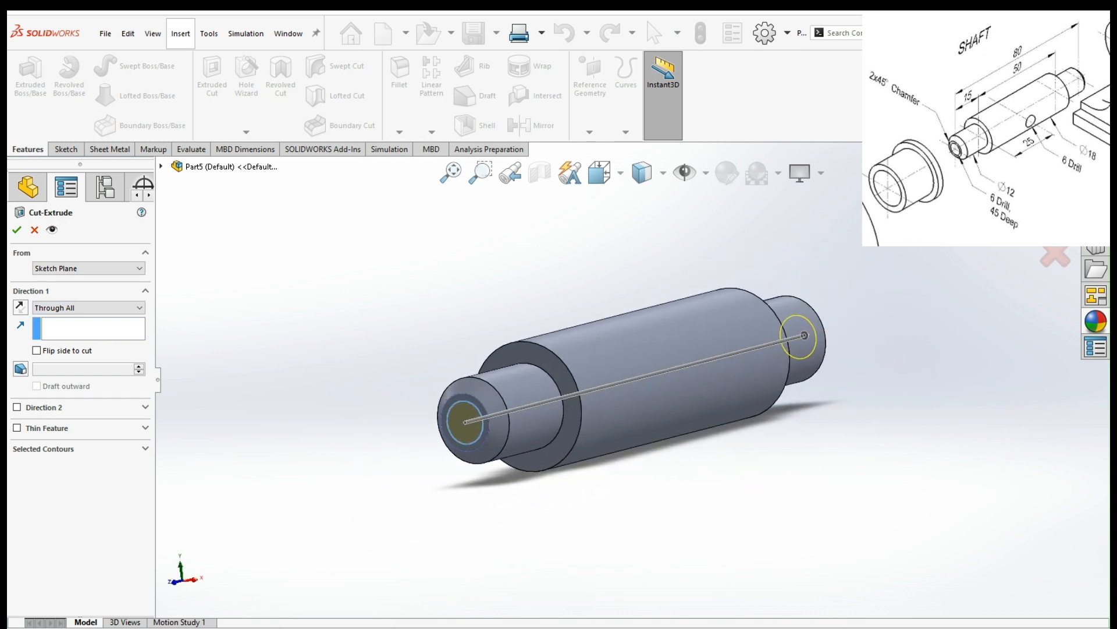
pyautogui.click(1056, 216)
pyautogui.moveTo(906, 379); pyautogui.dragTo(868, 438, button='middle')
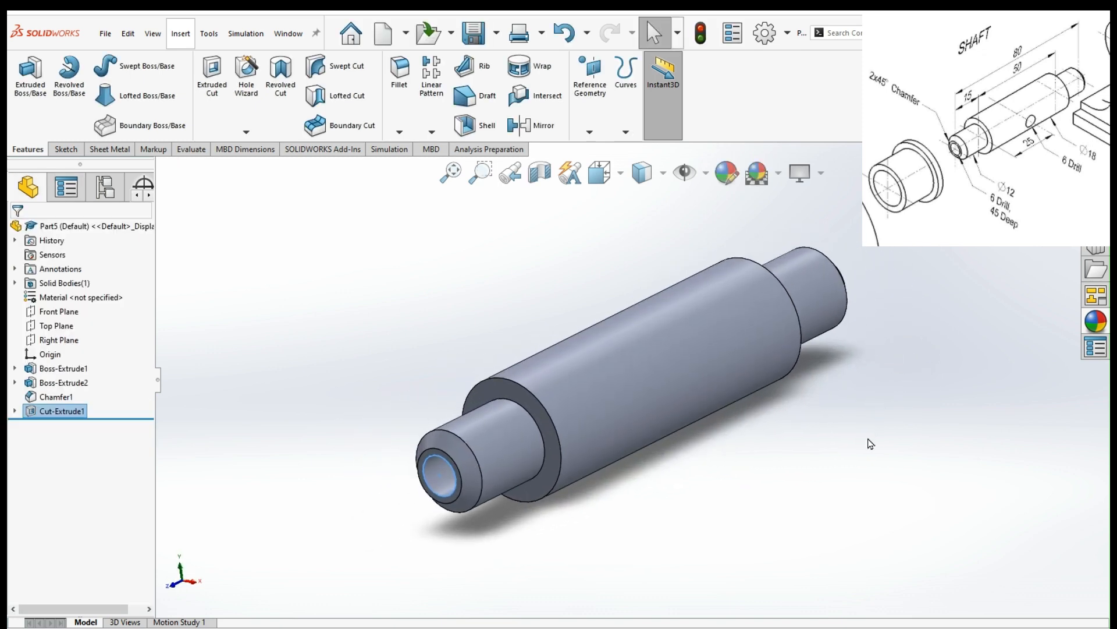
pyautogui.hotkey('ctrl', '7')
pyautogui.click(874, 446)
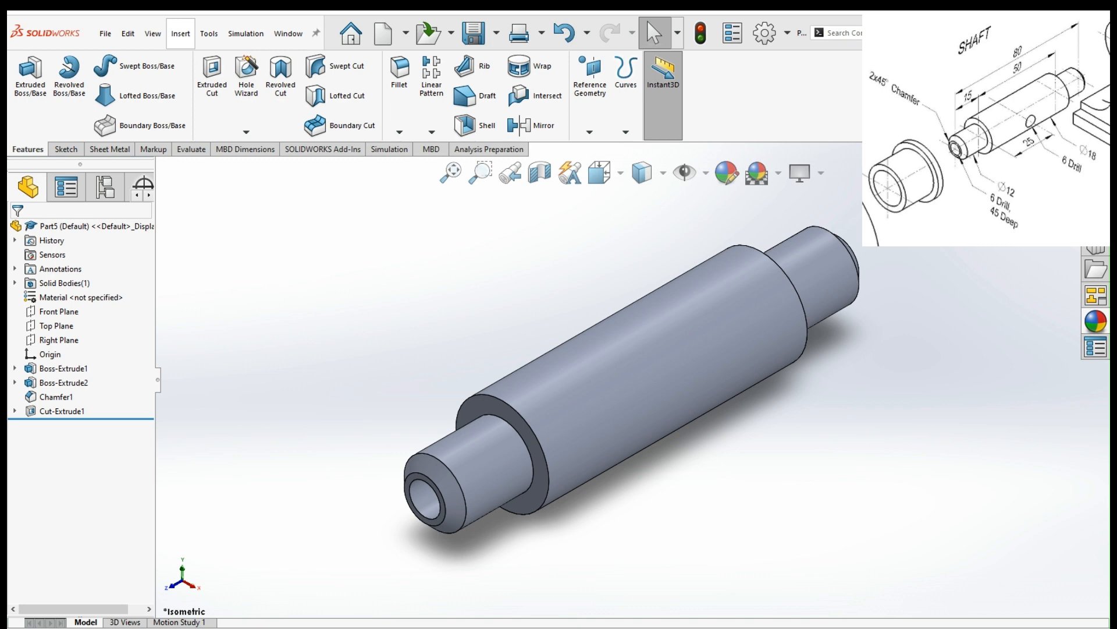
# Sketch a circle about 10 mm in diameter centred on the origin on the shaft's Right Plane
pyautogui.click(56, 340)
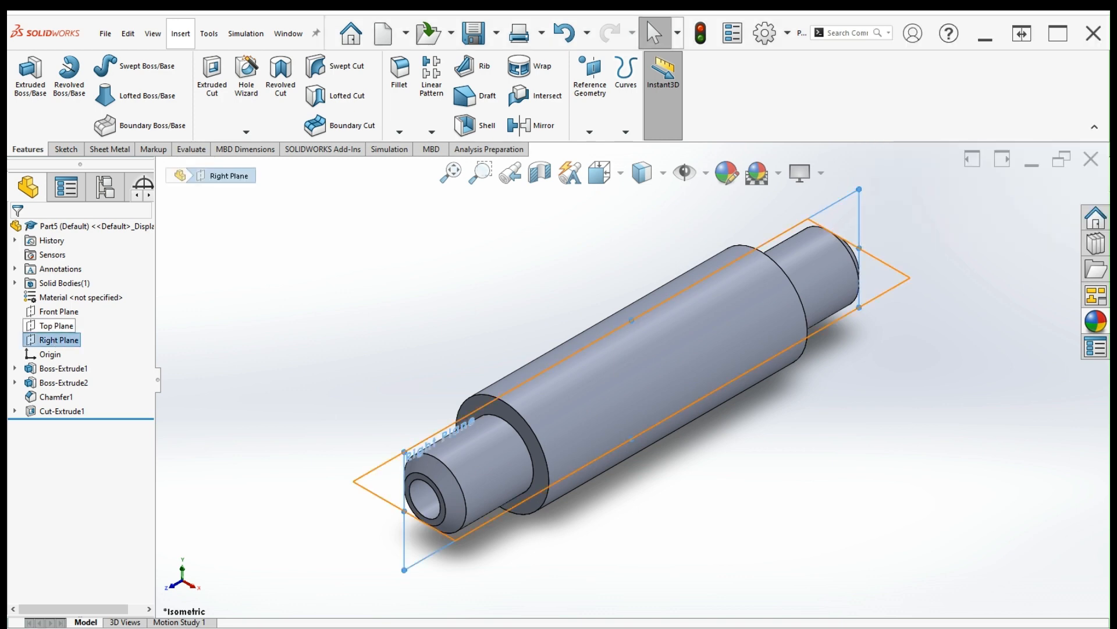
pyautogui.click(73, 312)
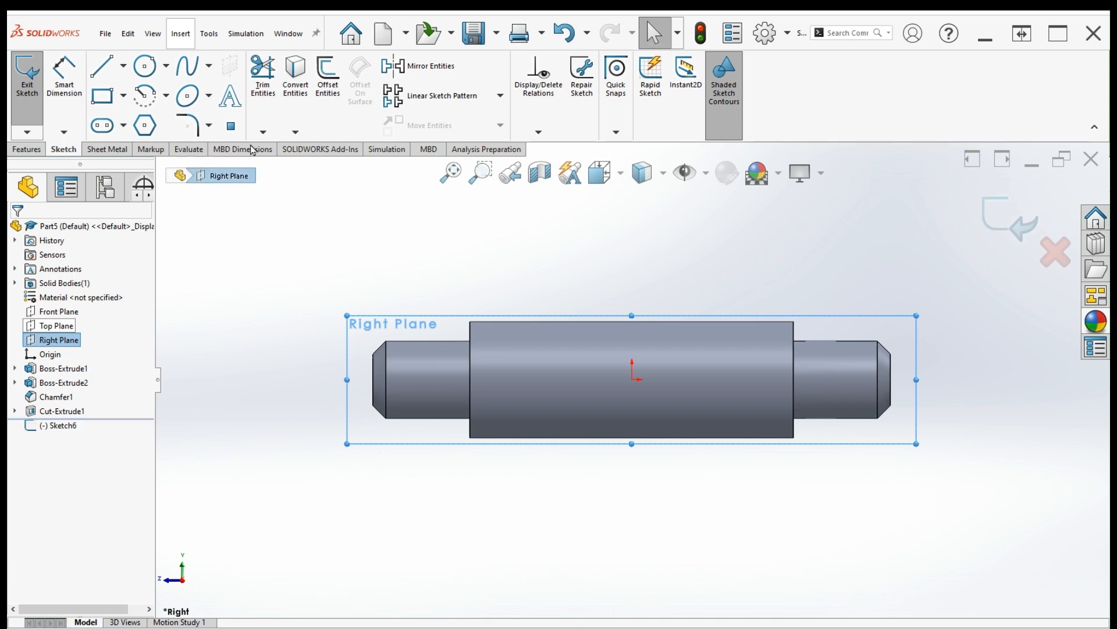
pyautogui.click(146, 70)
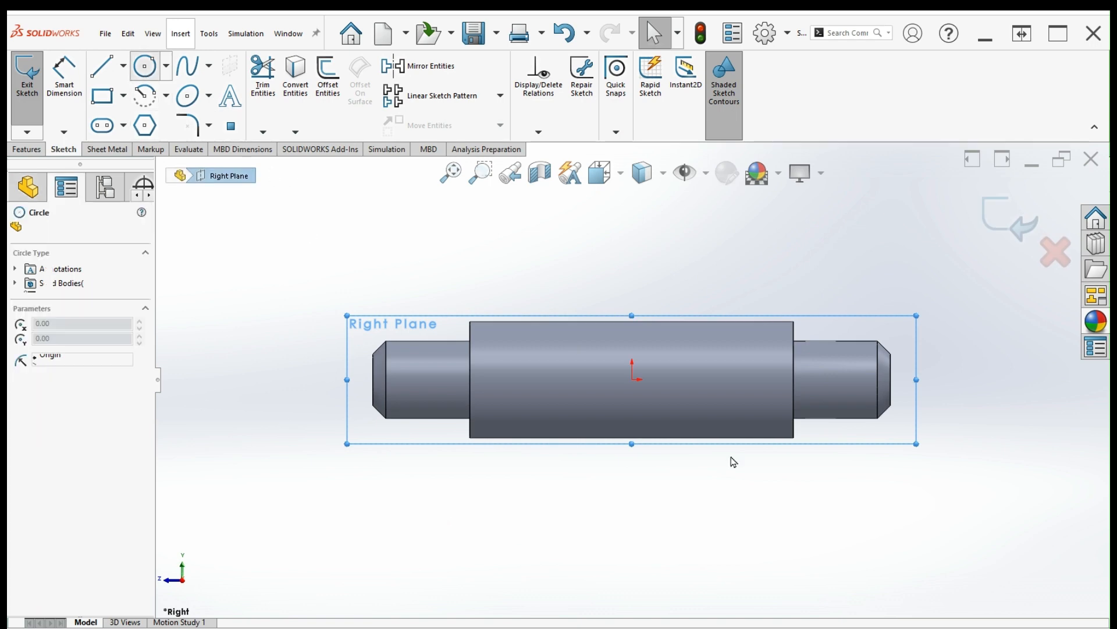
pyautogui.click(634, 380)
pyautogui.click(657, 402)
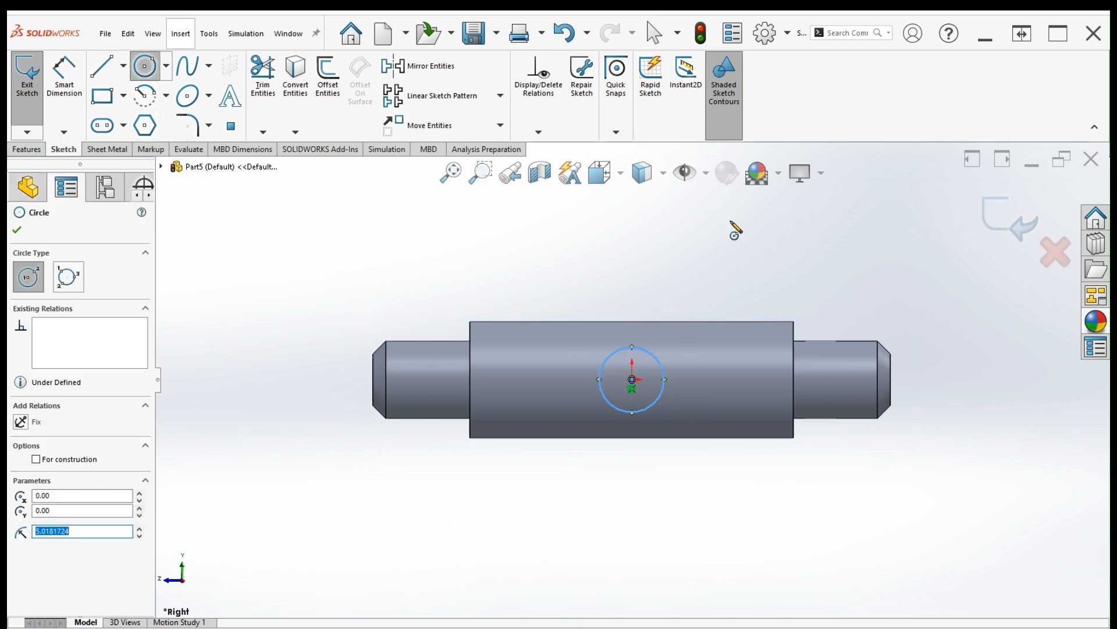
# Dimension the circle's diameter to 6 mm and finish the sketch
pyautogui.moveTo(725, 267); pyautogui.dragTo(732, 213, button='right')
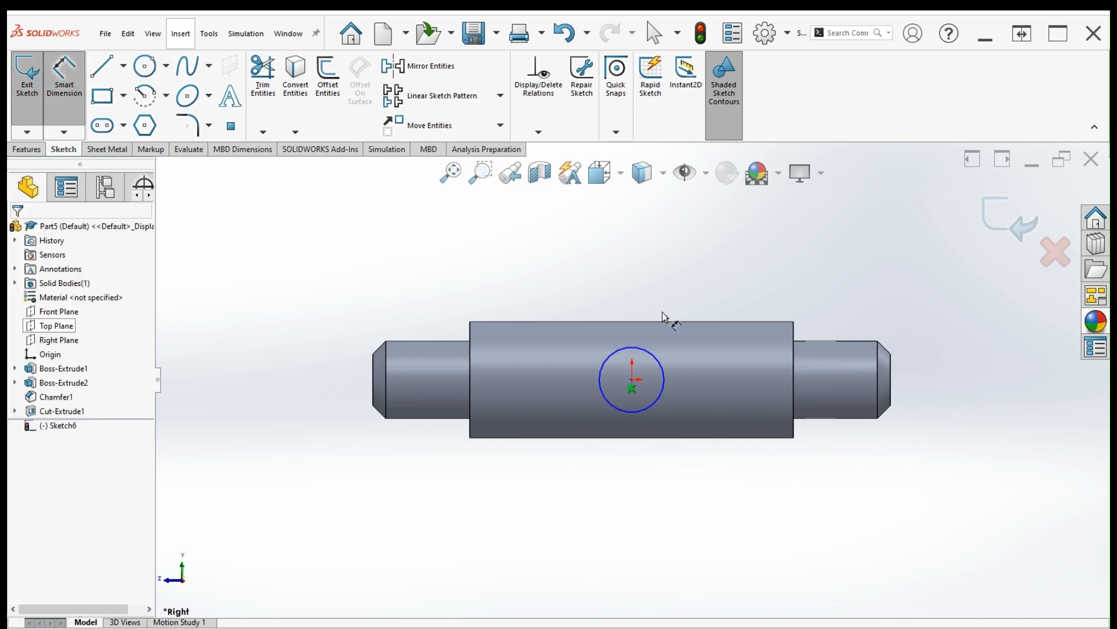
pyautogui.click(655, 356)
pyautogui.click(721, 288)
pyautogui.click(723, 292)
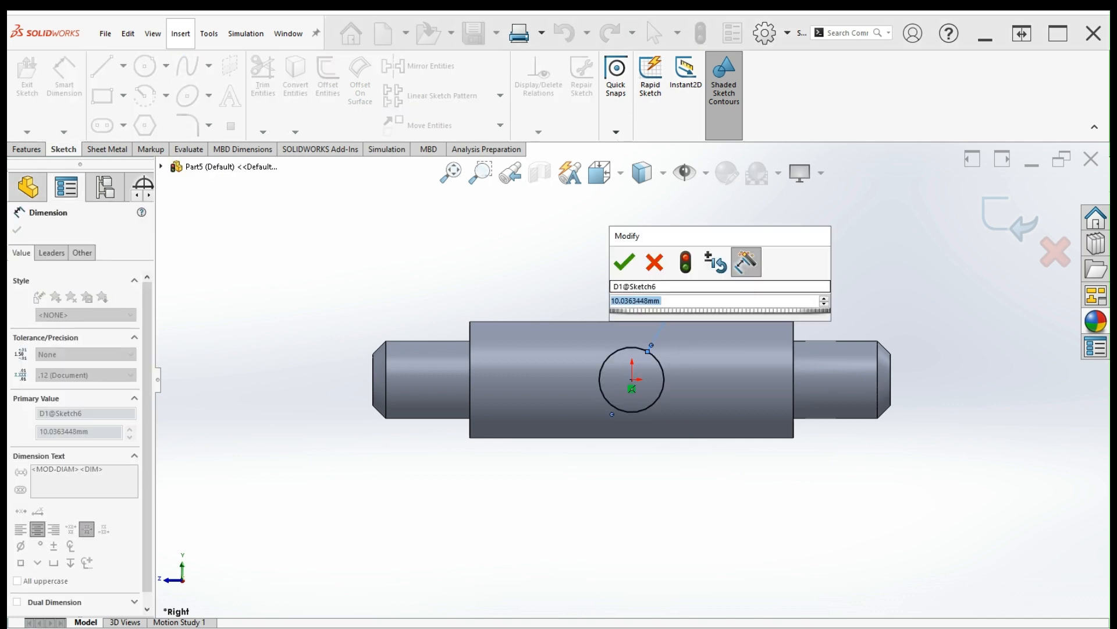
pyautogui.write('6')
pyautogui.press('Return')
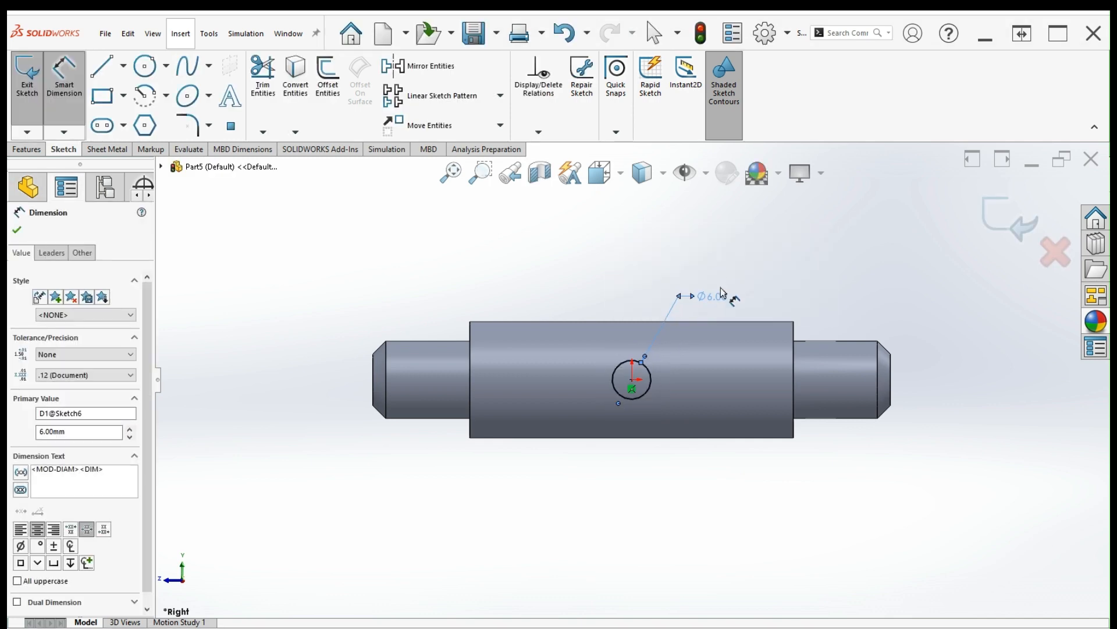
pyautogui.click(997, 226)
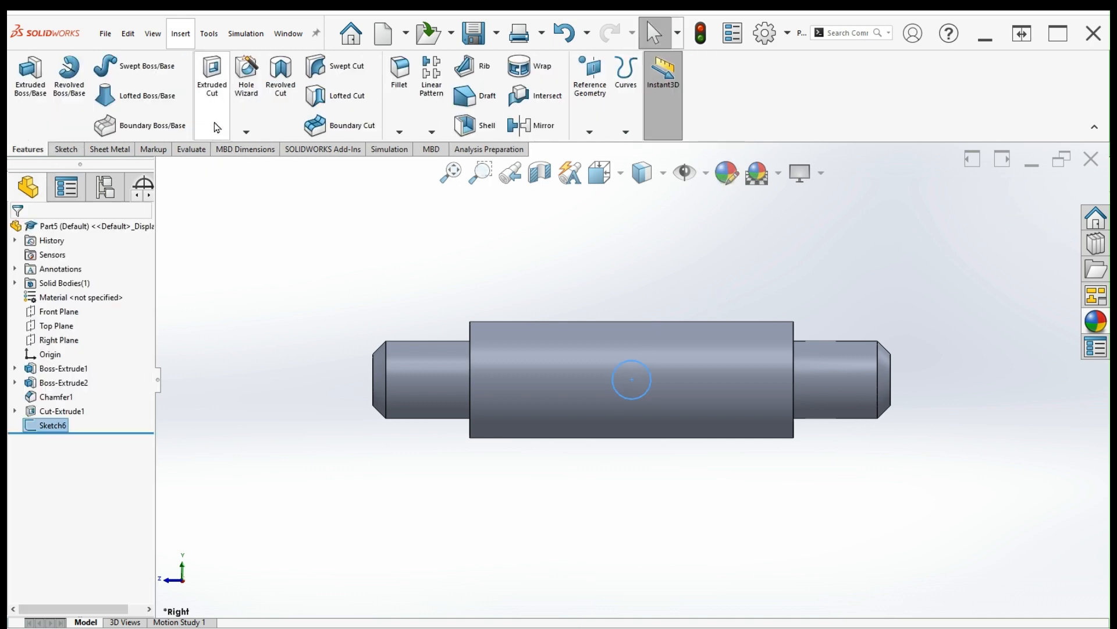
# Cut-extrude the 6 mm circle with the Through All - Both end condition to make the shaft's cross hole
pyautogui.click(222, 85)
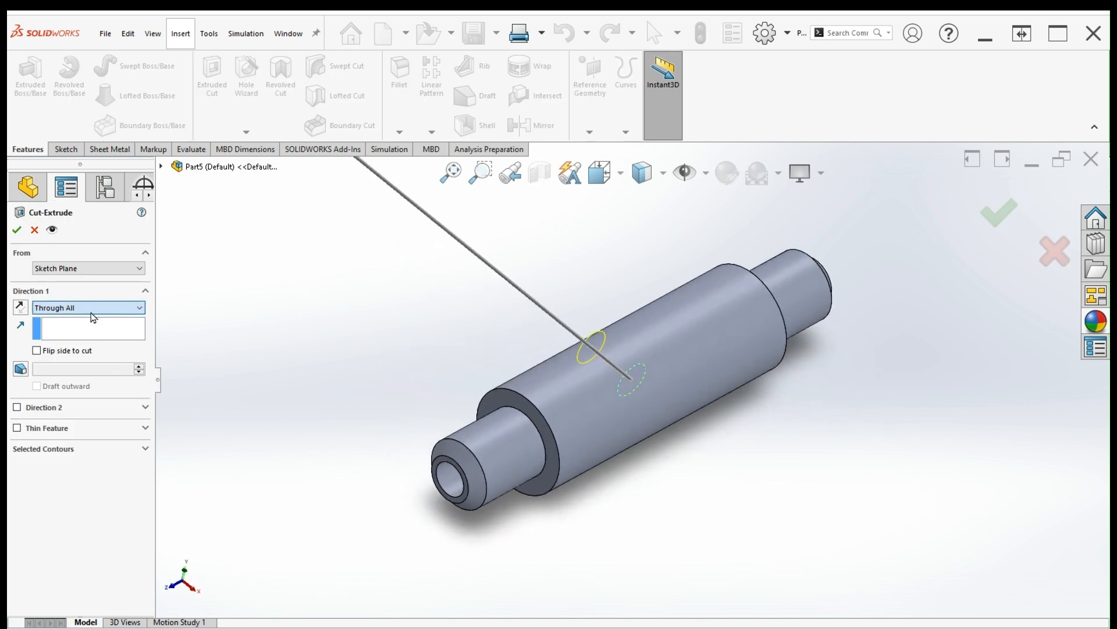
pyautogui.click(98, 337)
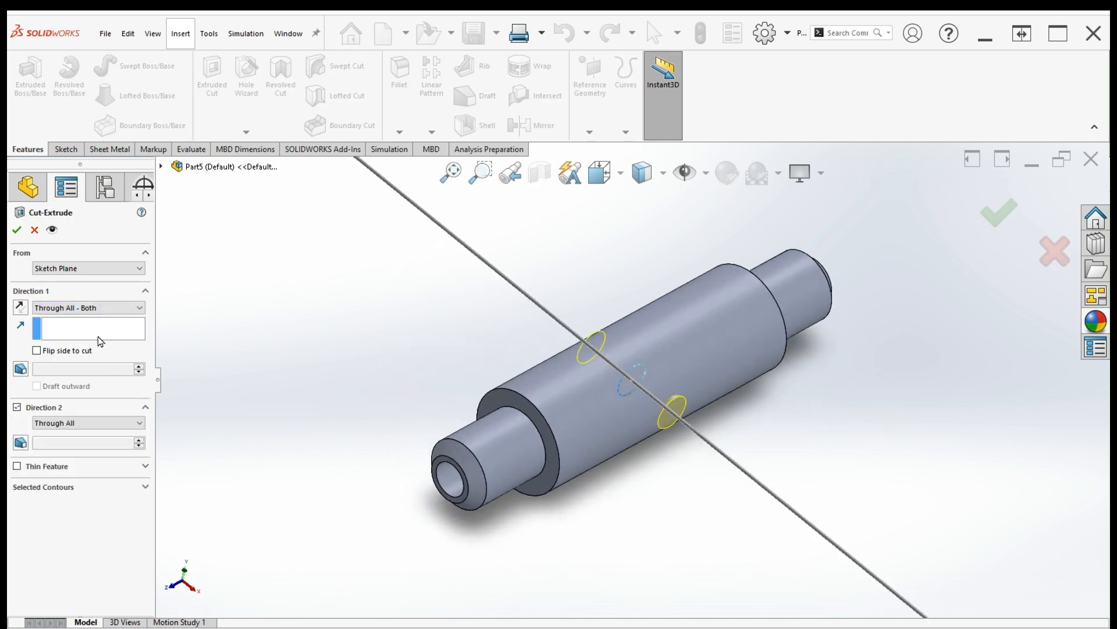
pyautogui.click(1001, 214)
pyautogui.hotkey('ctrl', '7')
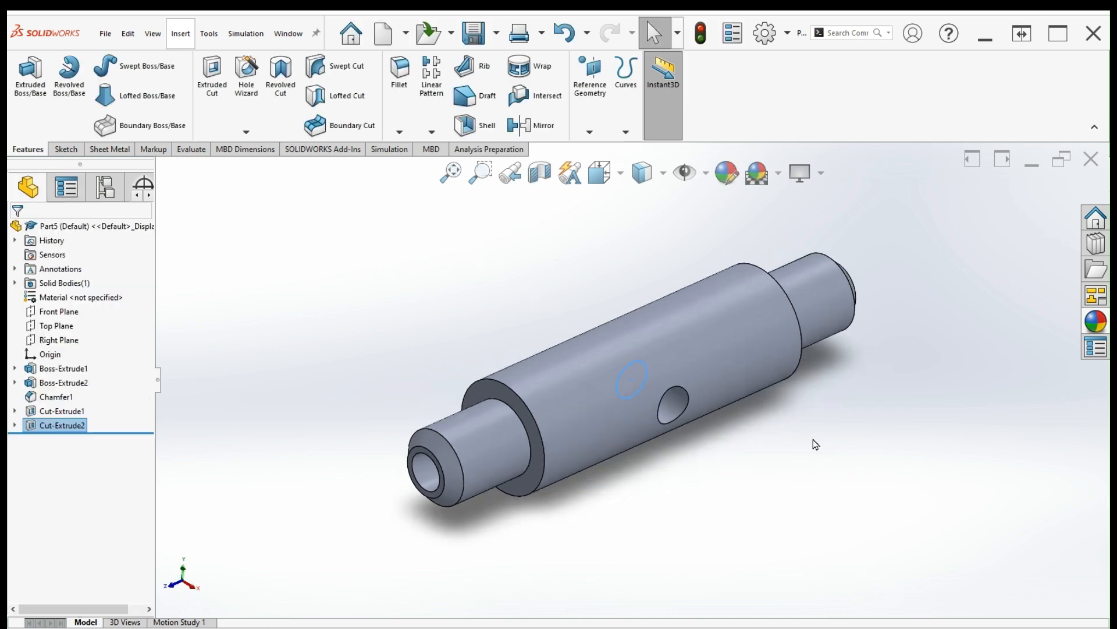
# Apply a light salmon-red colour appearance to the whole shaft part
pyautogui.click(727, 172)
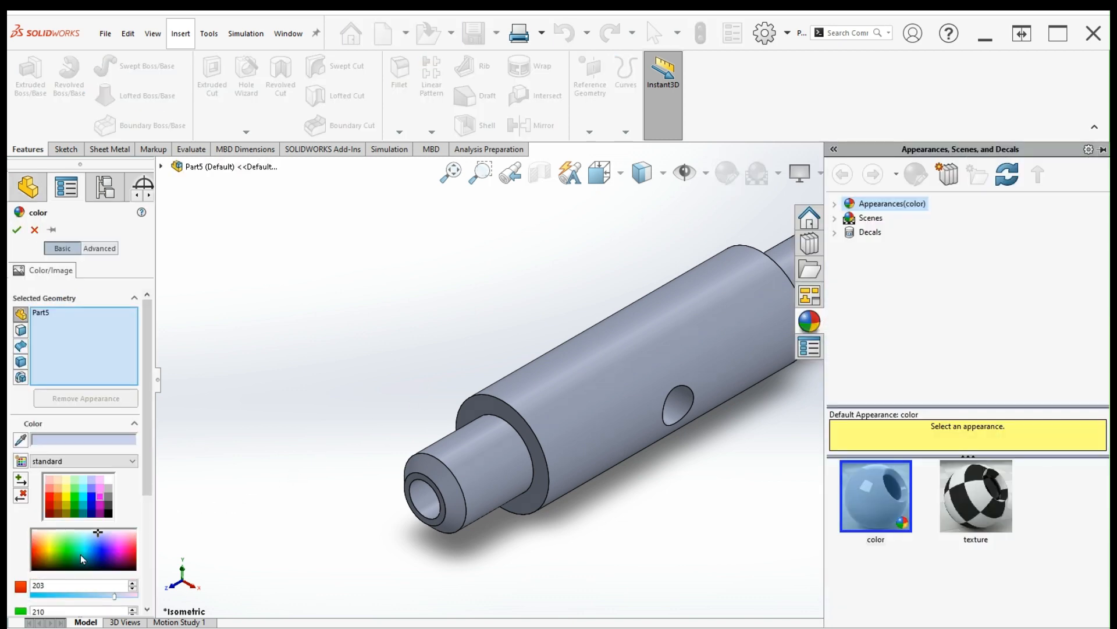
pyautogui.click(51, 543)
pyautogui.click(35, 535)
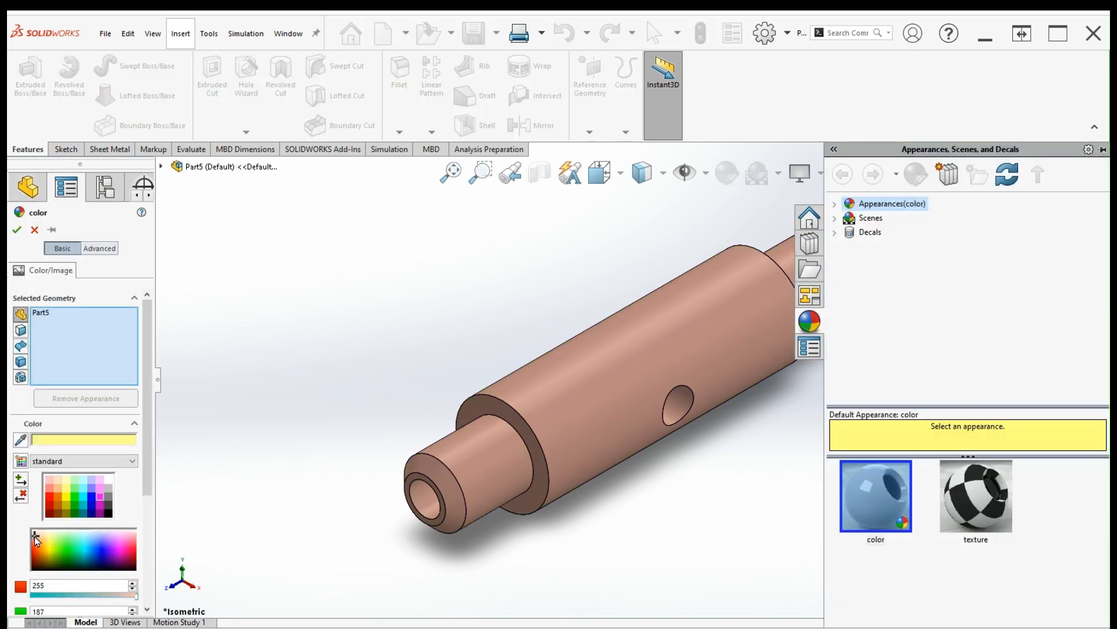
pyautogui.click(16, 229)
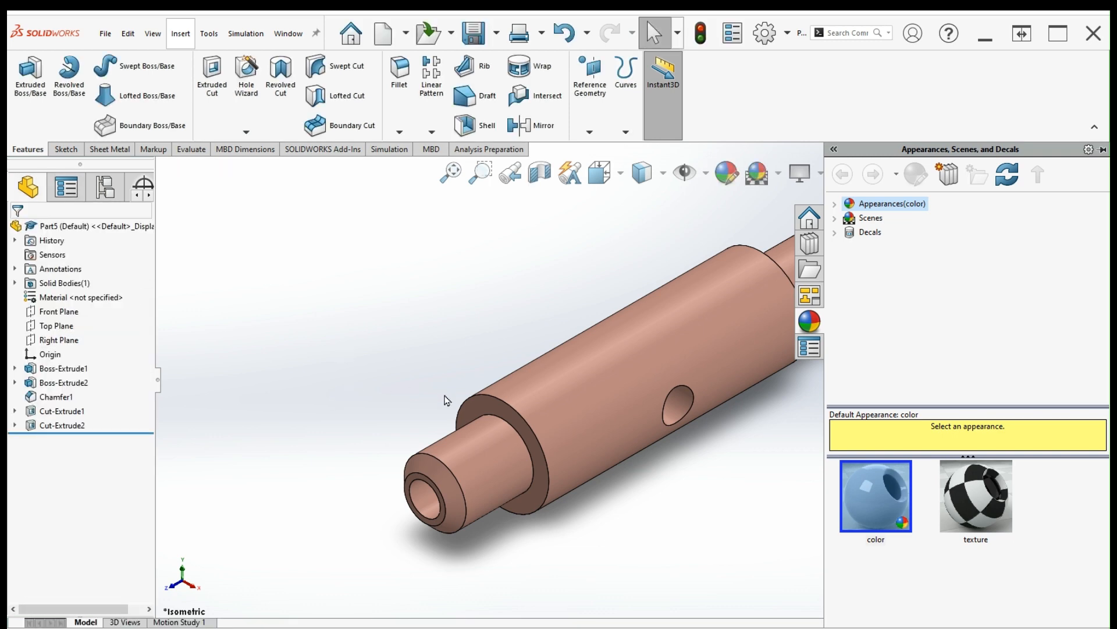
pyautogui.click(650, 589)
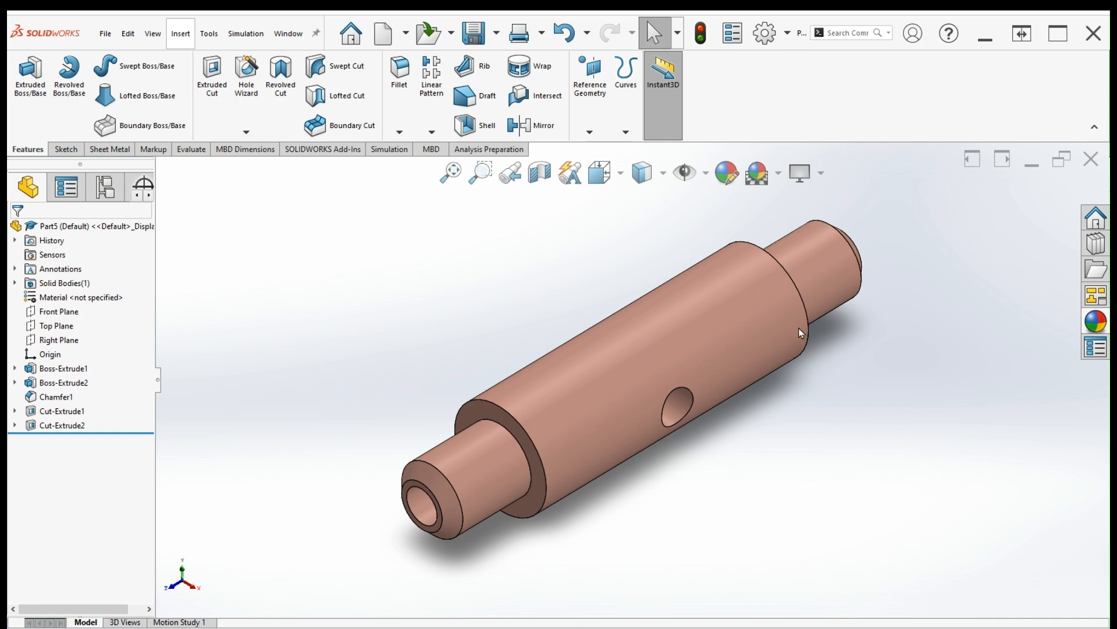
# Save the part as Shaft1 in the Belt Roller Assembly folder
pyautogui.click(476, 33)
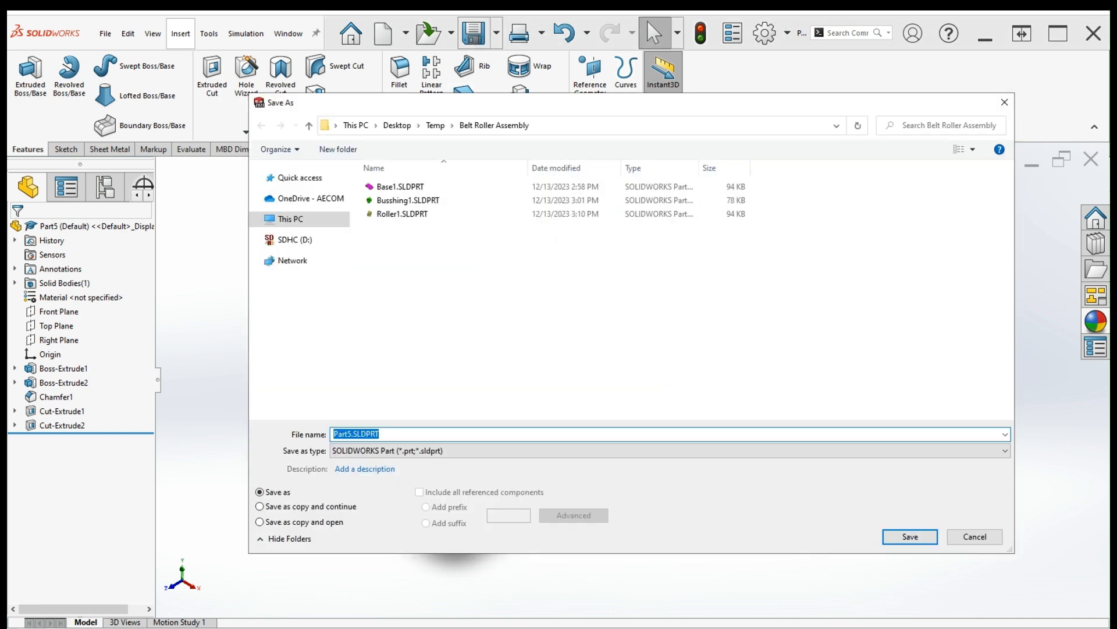
pyautogui.write('Shaft1')
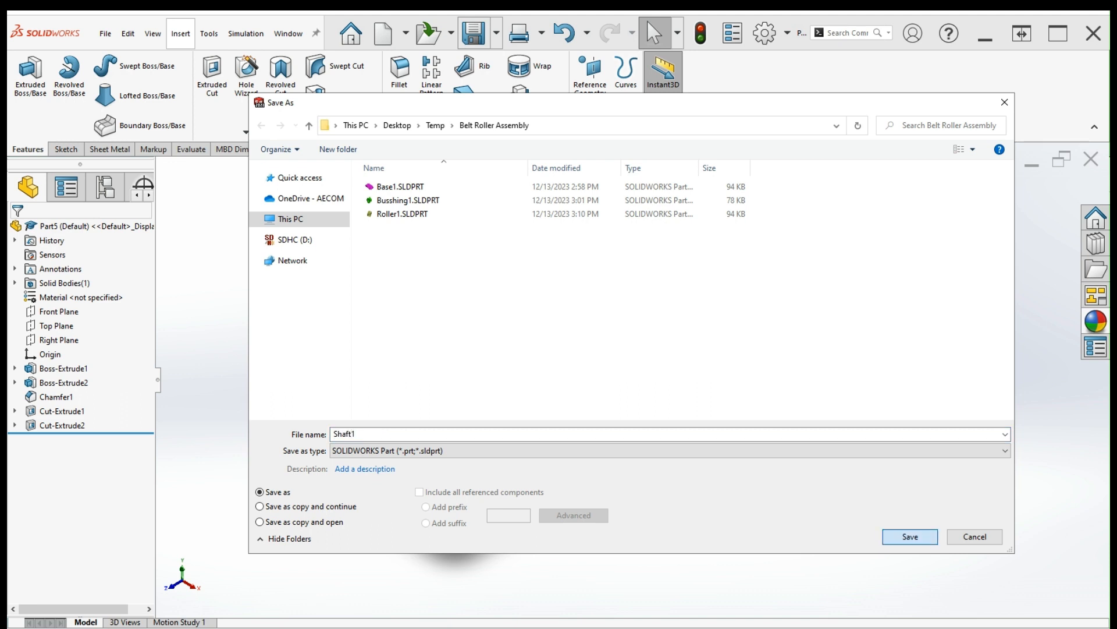
pyautogui.click(899, 534)
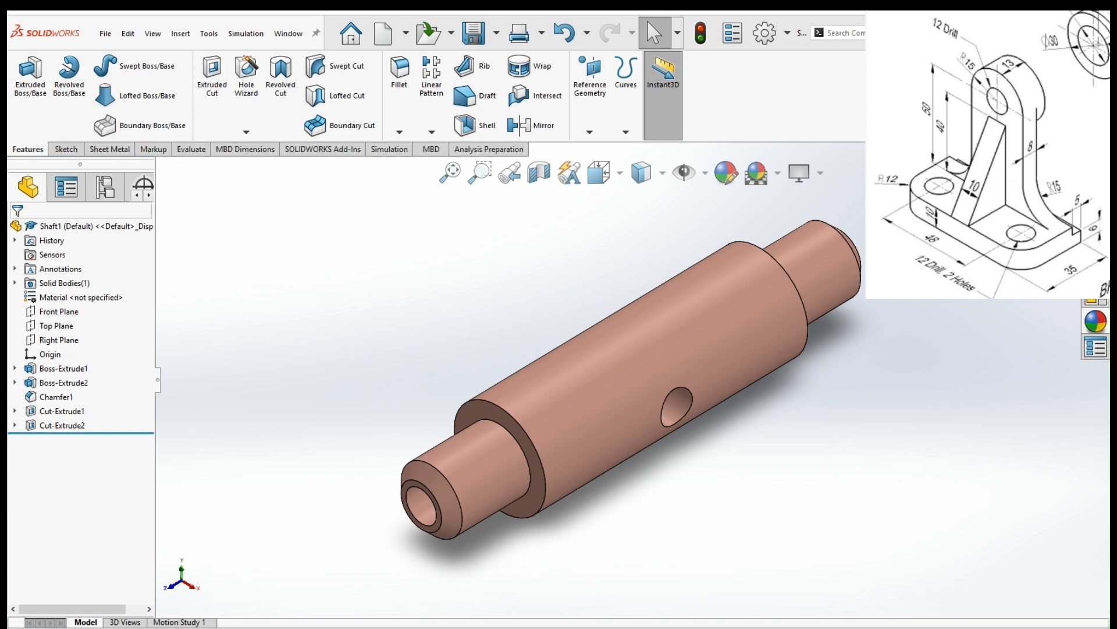
# Create a new part and sketch a centre rectangle about 7.8 in wide on the Top Plane, centred on the origin
pyautogui.click(386, 35)
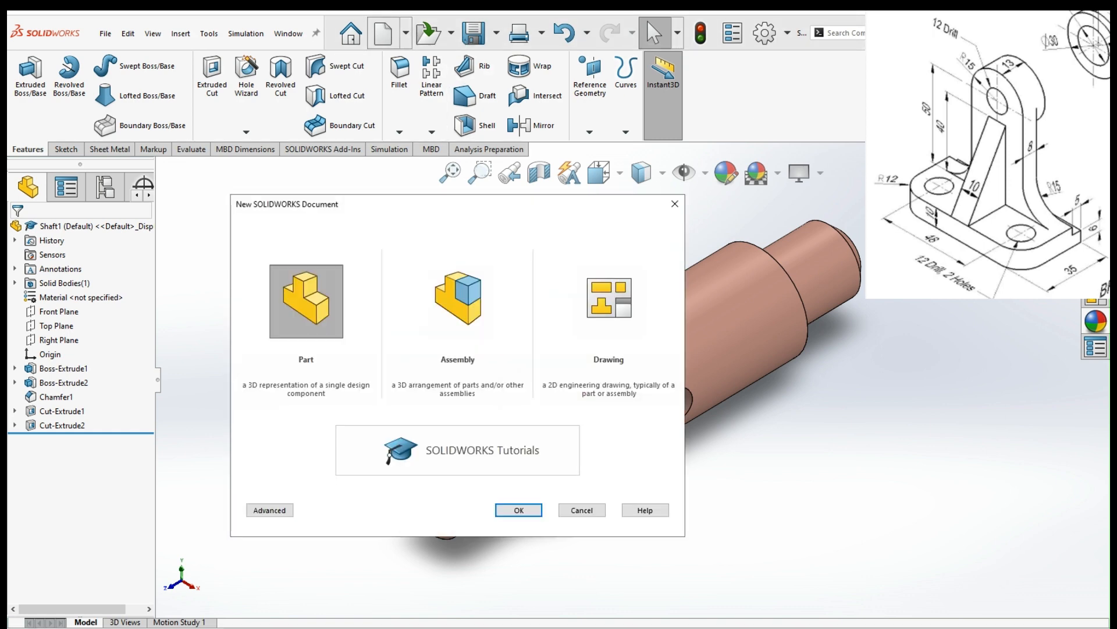
pyautogui.doubleClick(369, 379)
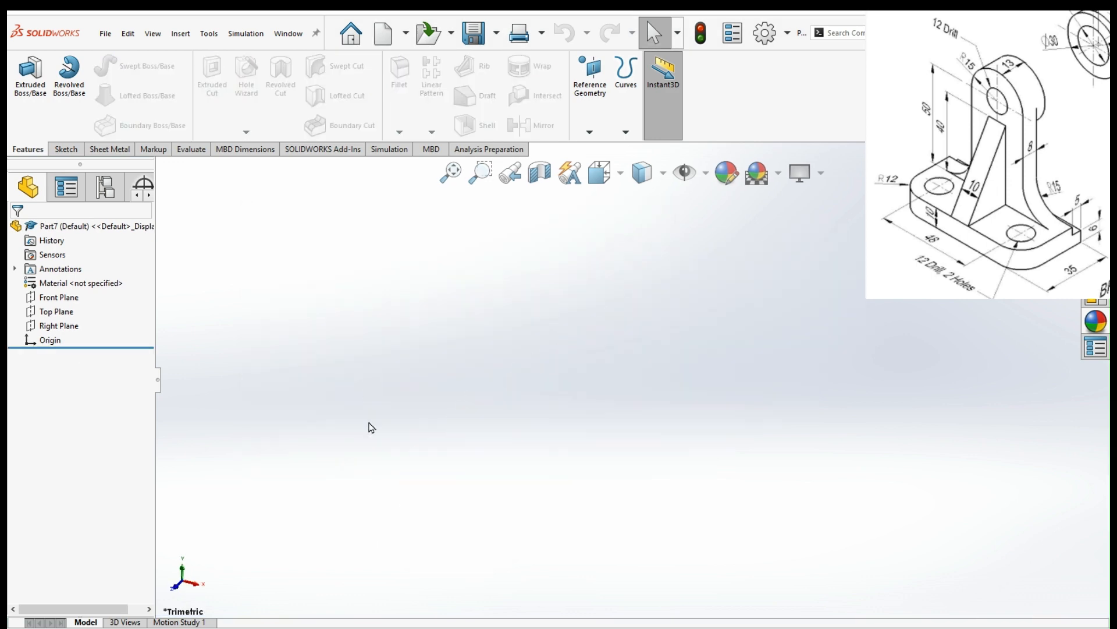
pyautogui.click(51, 310)
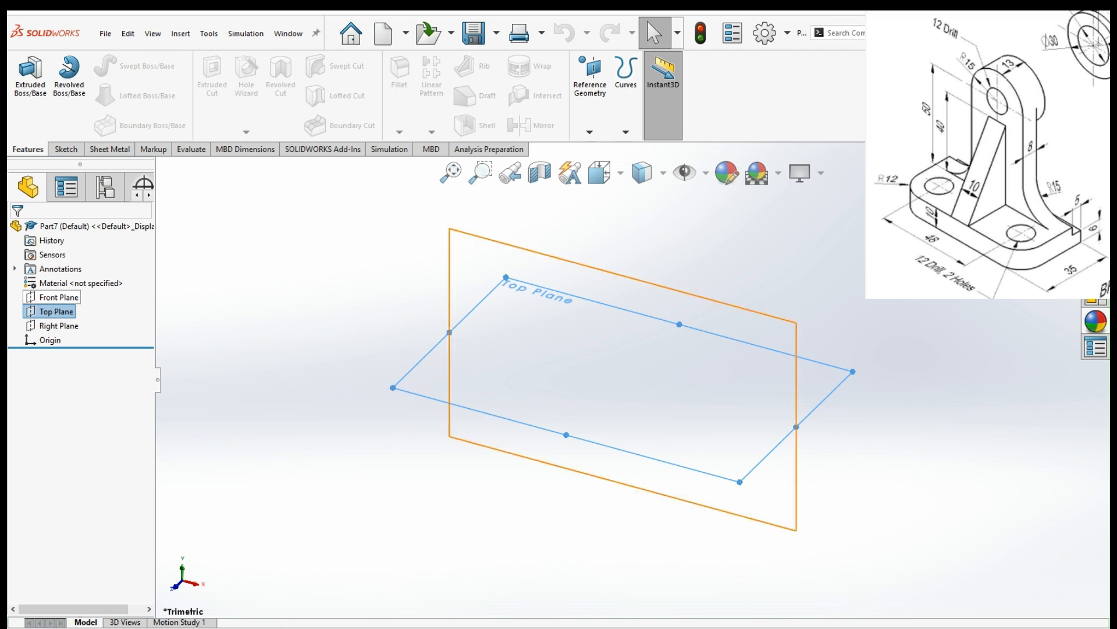
pyautogui.click(56, 286)
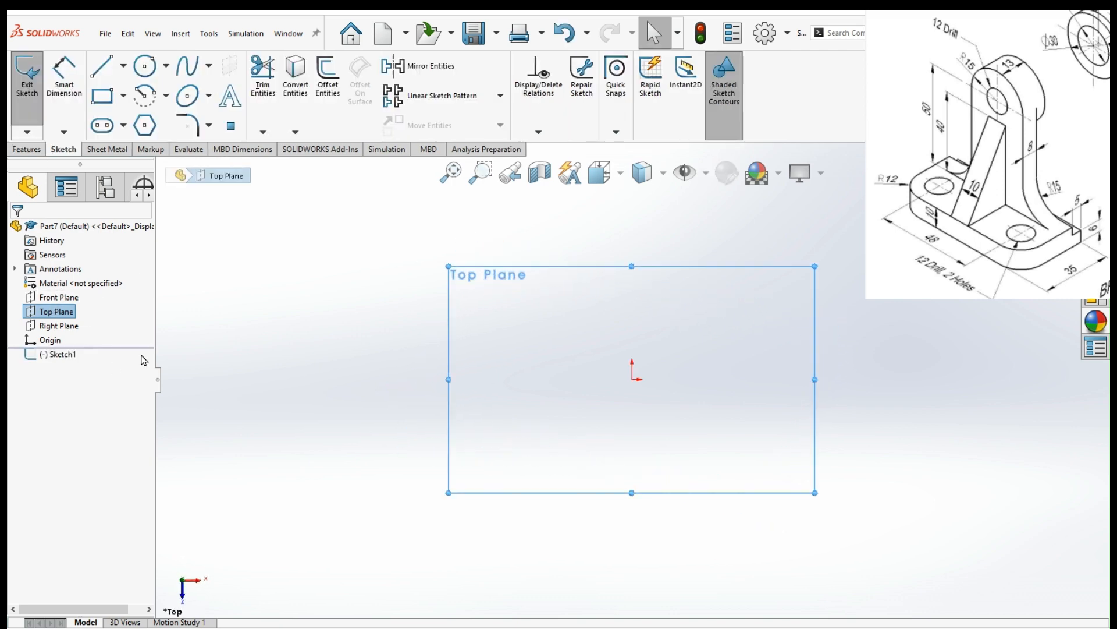
pyautogui.click(123, 95)
pyautogui.click(138, 135)
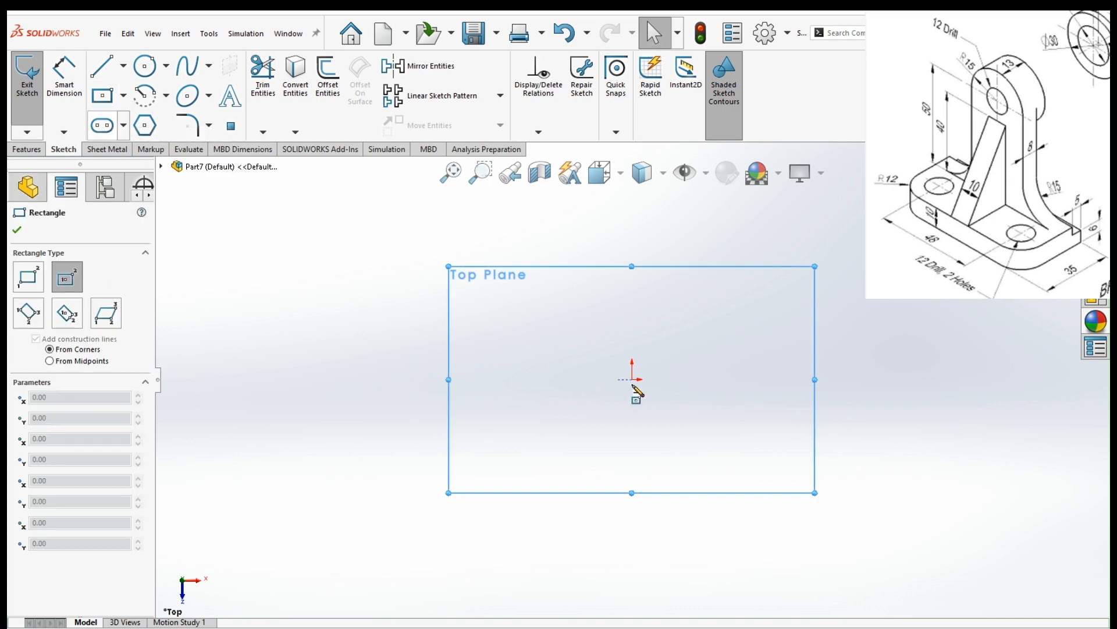
pyautogui.click(633, 379)
pyautogui.click(429, 260)
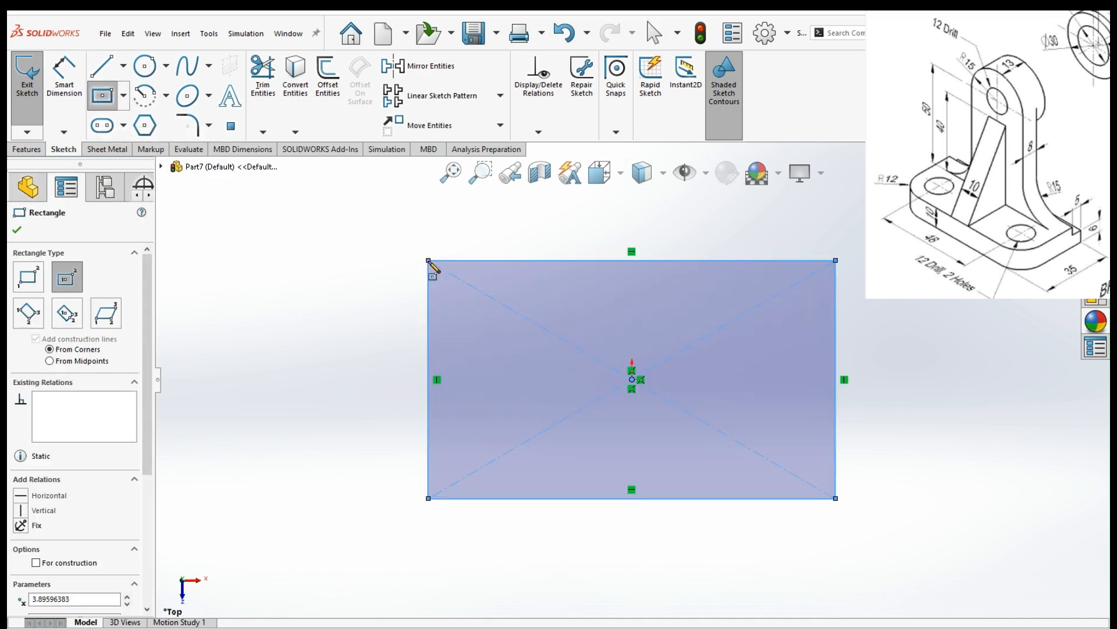
# Dimension the rectangle 72 in wide by 35 in deep and finish the sketch
pyautogui.press('d')
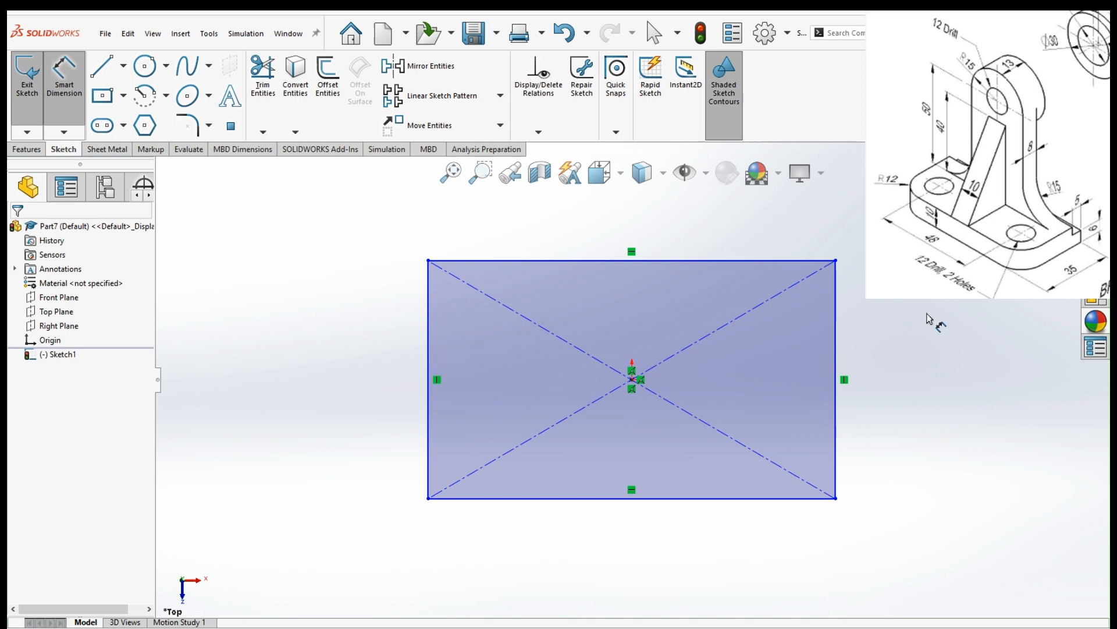
pyautogui.click(766, 260)
pyautogui.click(674, 230)
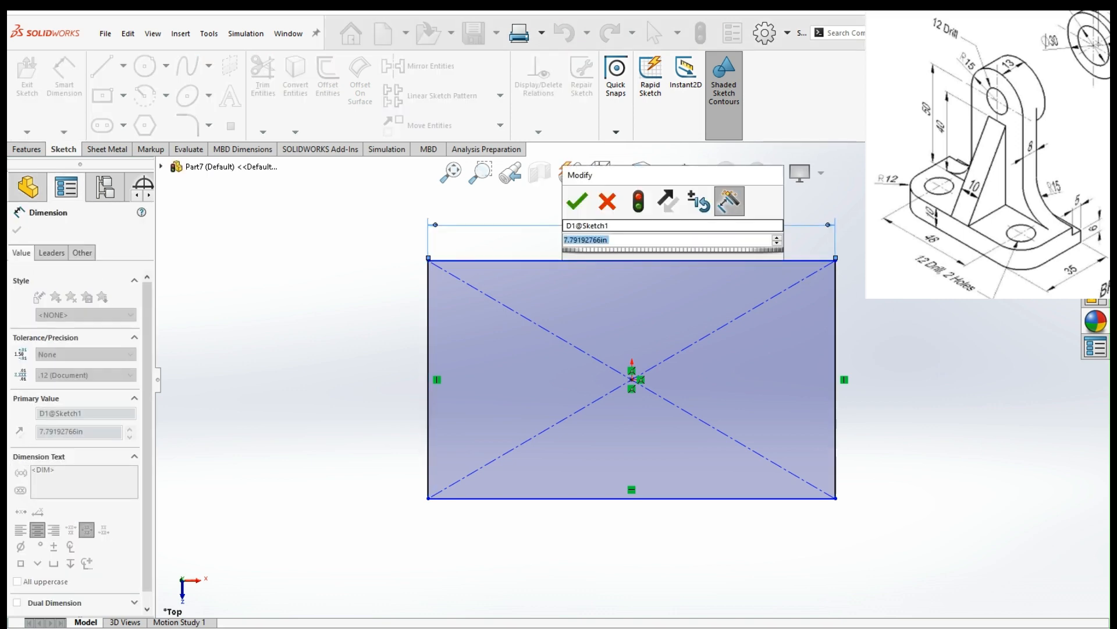
pyautogui.write('72')
pyautogui.press('Return')
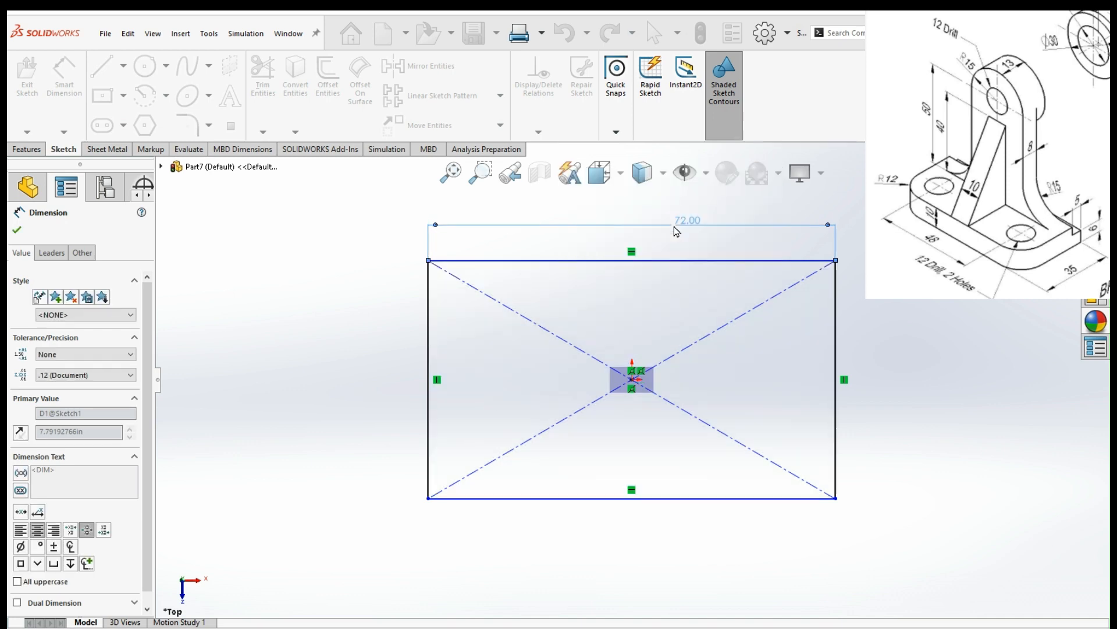
pyautogui.click(836, 338)
pyautogui.click(886, 353)
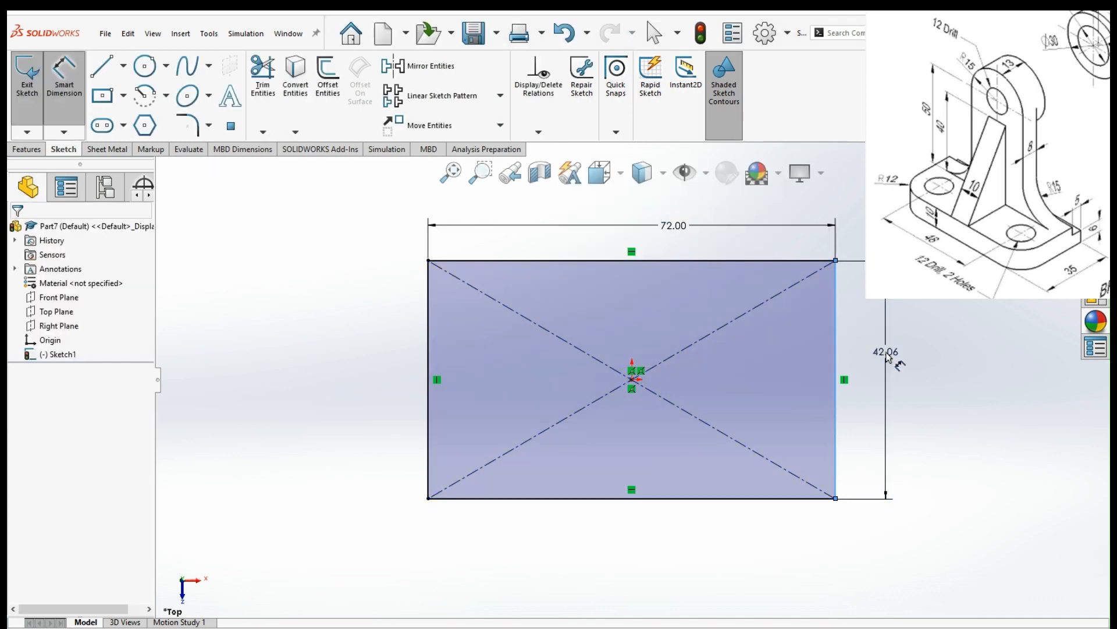
pyautogui.write('35')
pyautogui.press('Return')
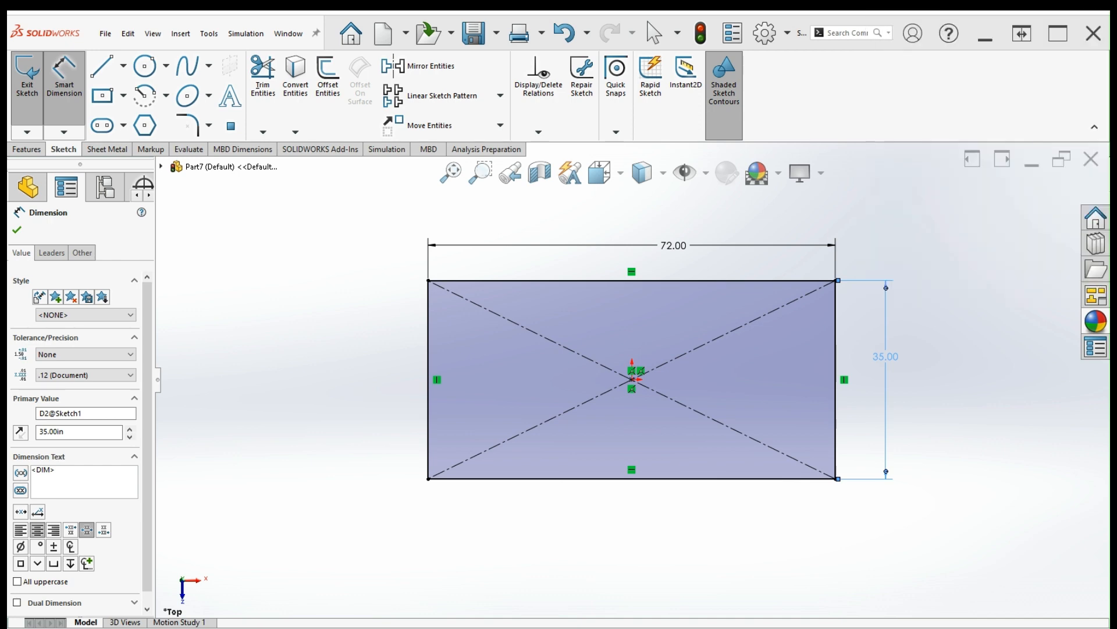
pyautogui.click(1000, 219)
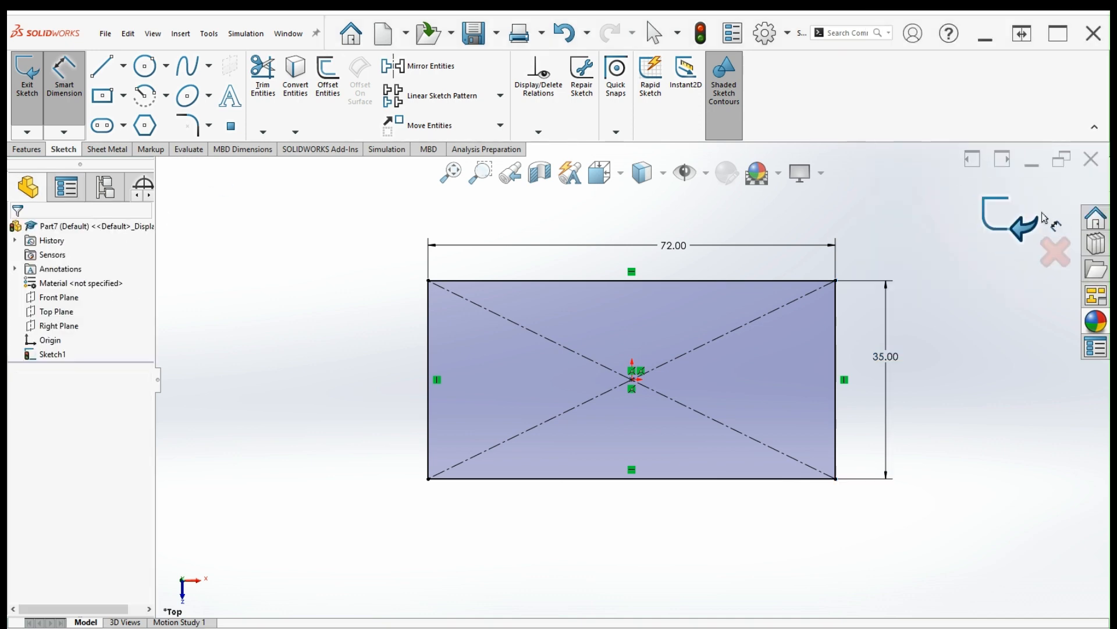
pyautogui.click(1013, 221)
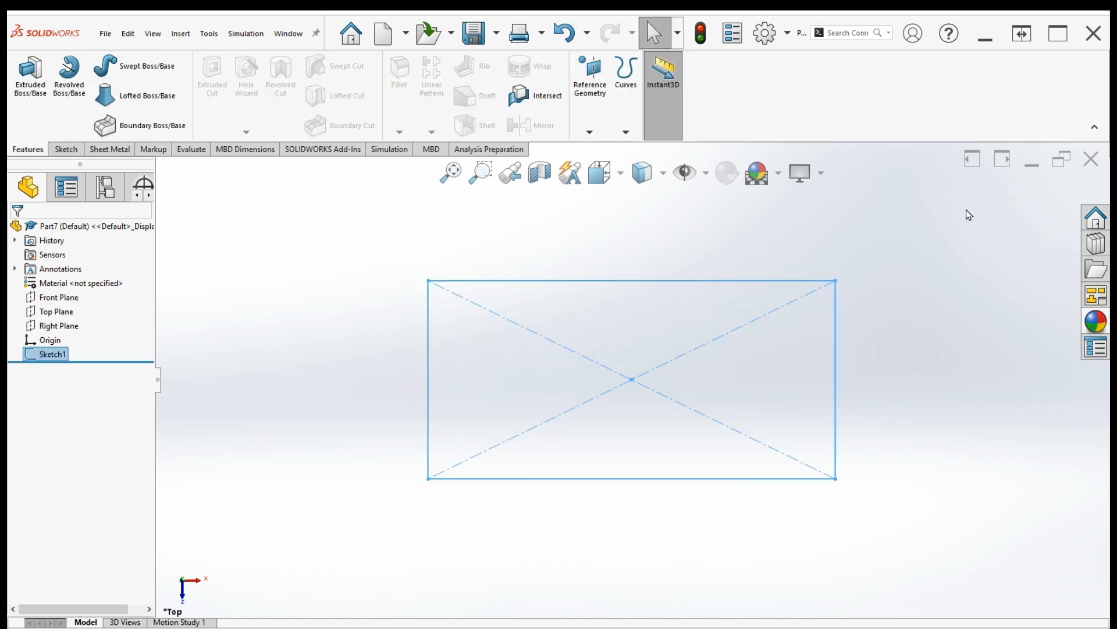
# Extrude the rectangle upward as a Blind boss with a depth of 10 in to form the bracket's base plate
pyautogui.click(30, 89)
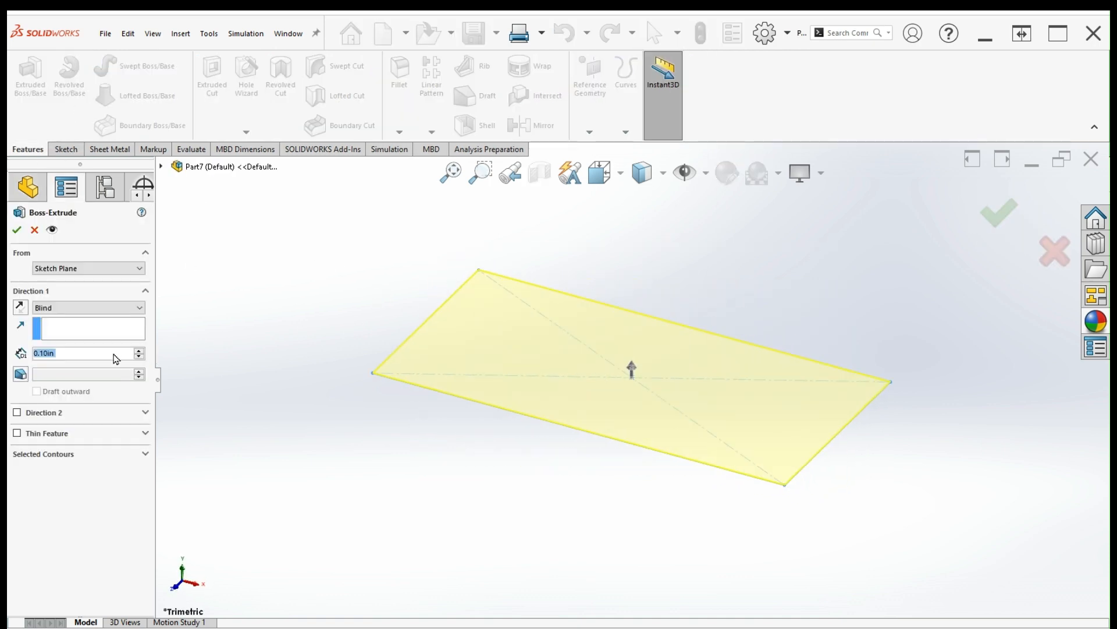
pyautogui.write('10')
pyautogui.press('Return')
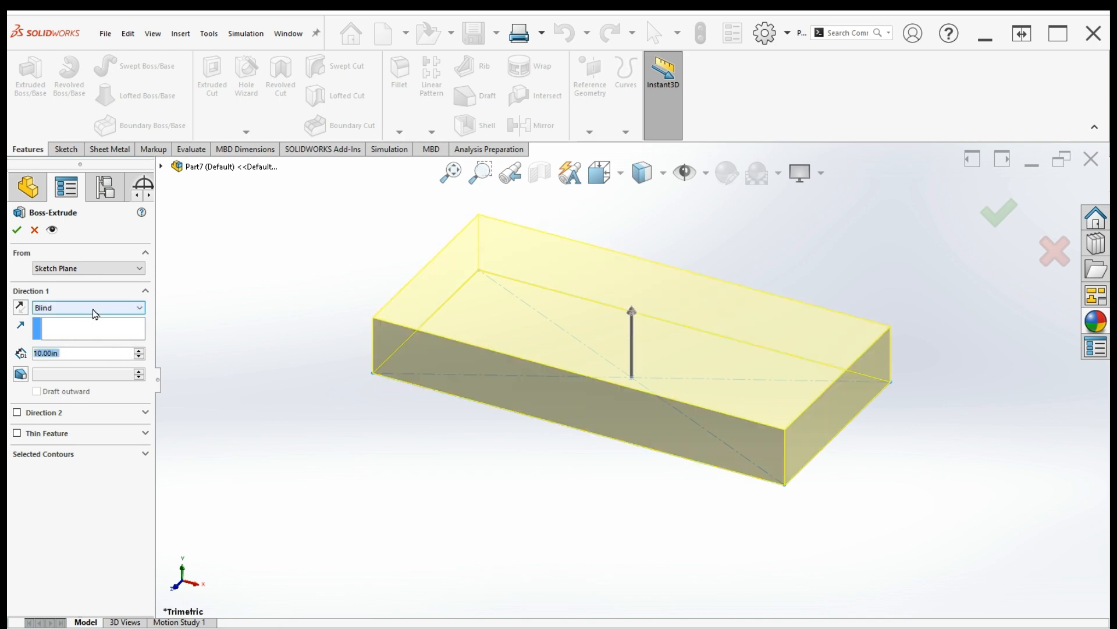
pyautogui.click(16, 232)
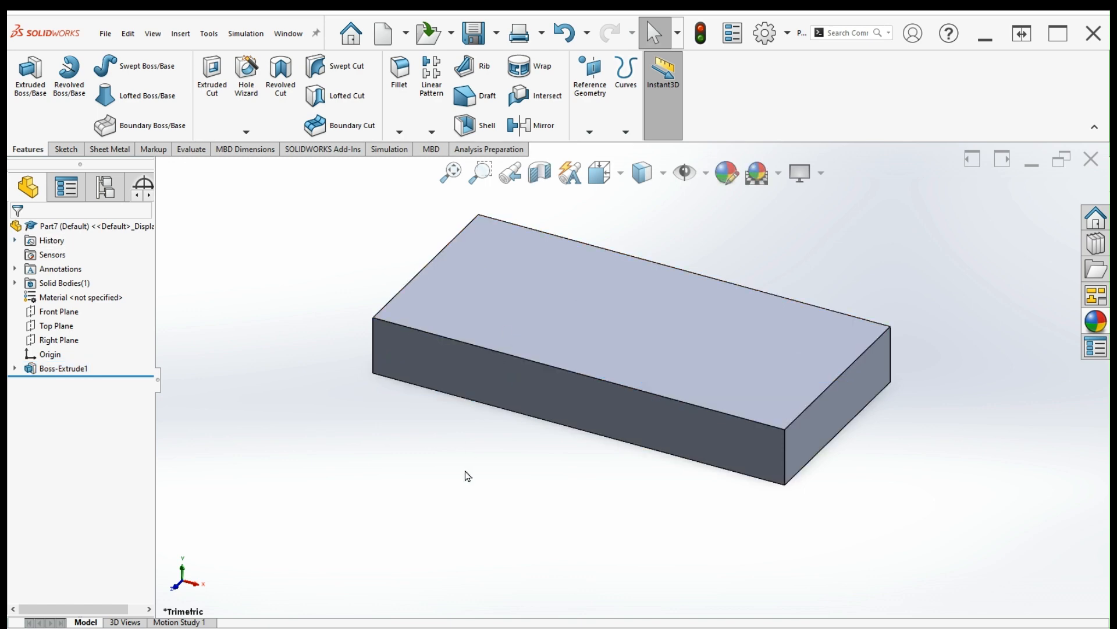
# Set the part's unit system to MMGS (millimeter, gram, second) in the document properties
pyautogui.click(764, 33)
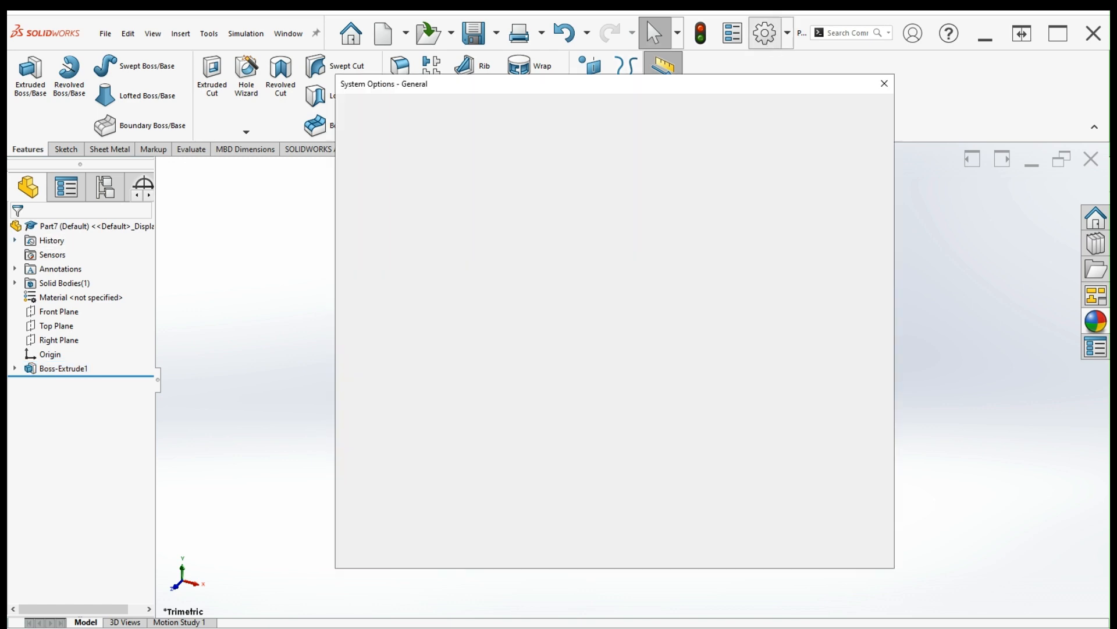
pyautogui.click(444, 109)
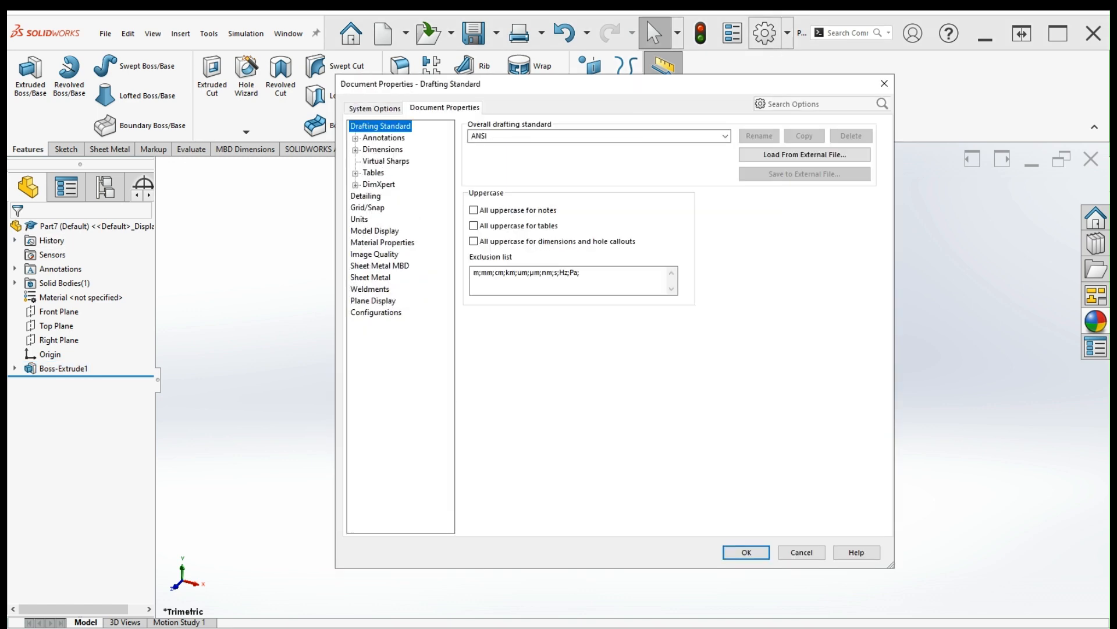
pyautogui.click(359, 220)
pyautogui.click(472, 155)
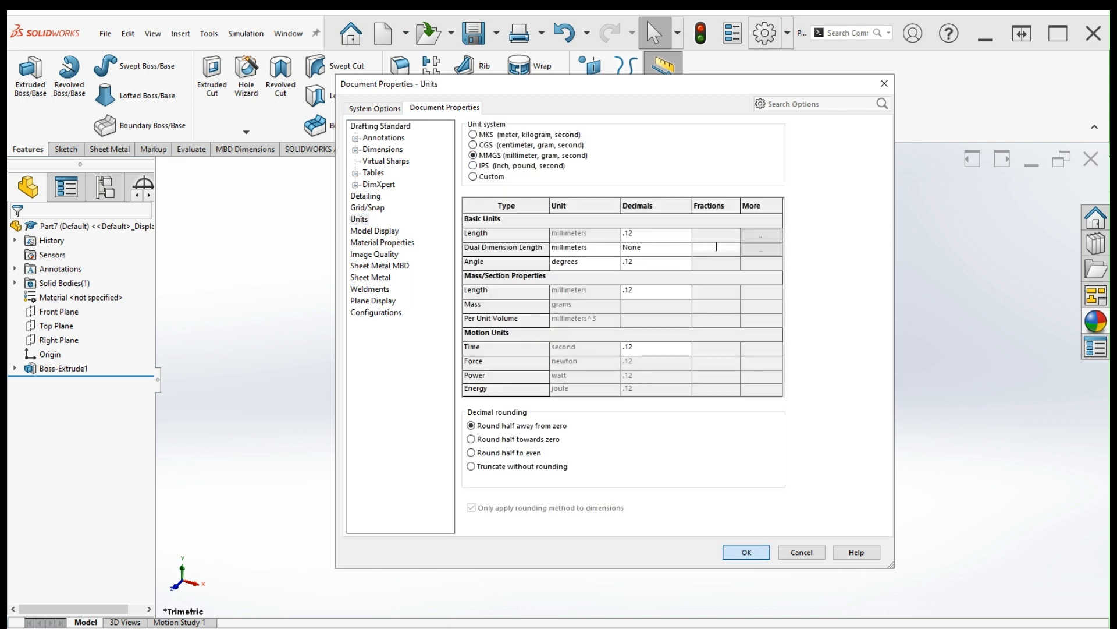
pyautogui.press('Return')
# Edit the base extrusion's sketch, set the rectangle to 72 mm wide by 35 mm deep, and exit the sketch
pyautogui.click(42, 373)
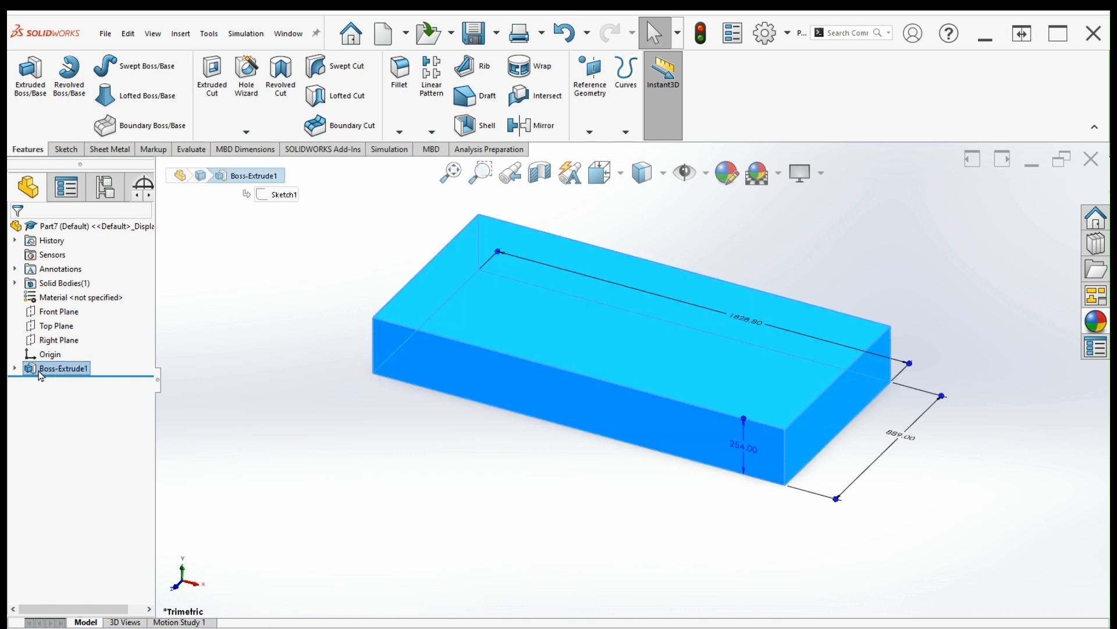
pyautogui.doubleClick(54, 372)
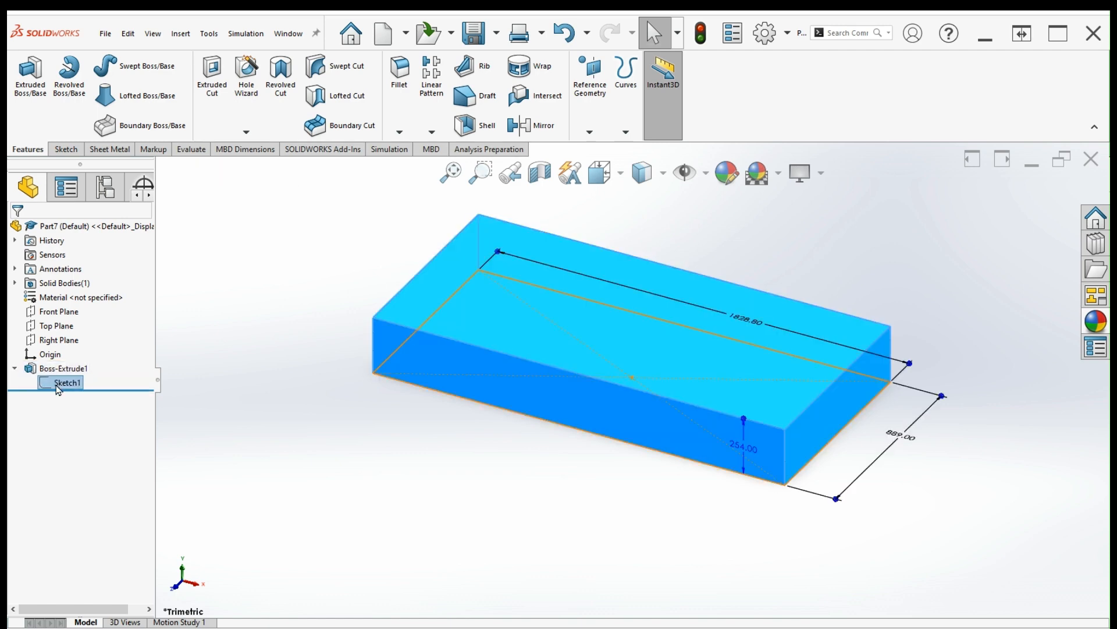
pyautogui.click(55, 385)
pyautogui.click(116, 358)
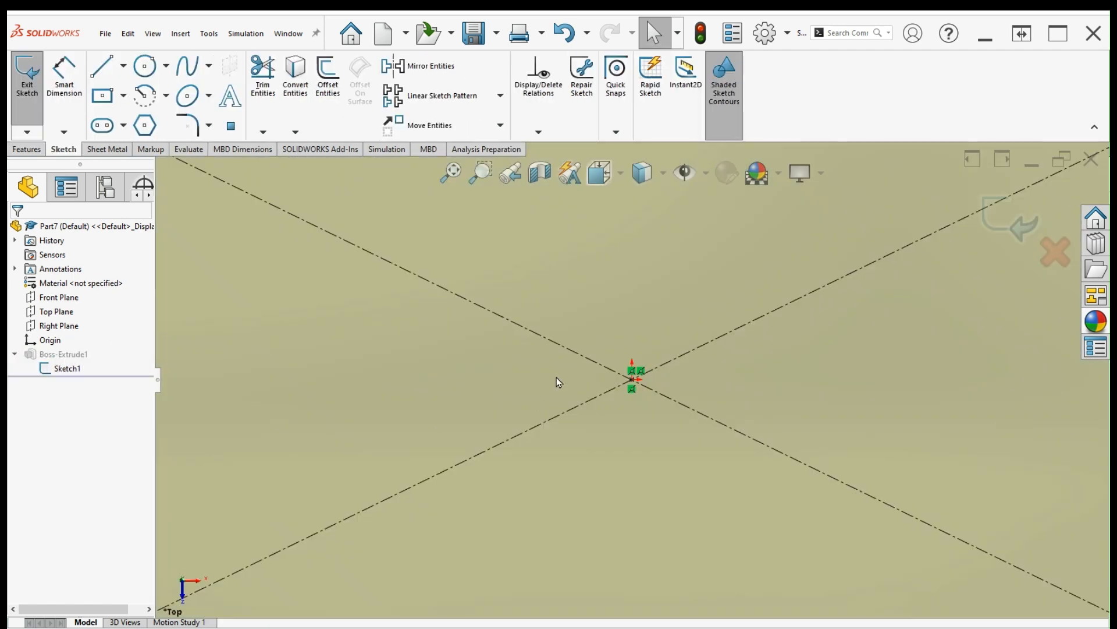
pyautogui.press('f')
pyautogui.doubleClick(653, 257)
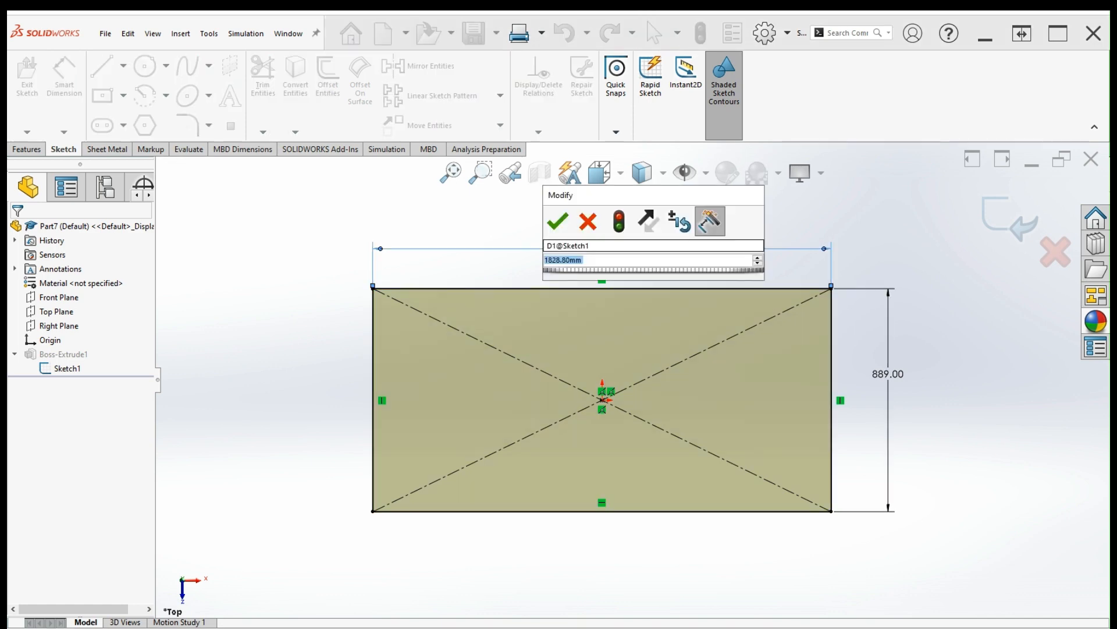
pyautogui.write('72')
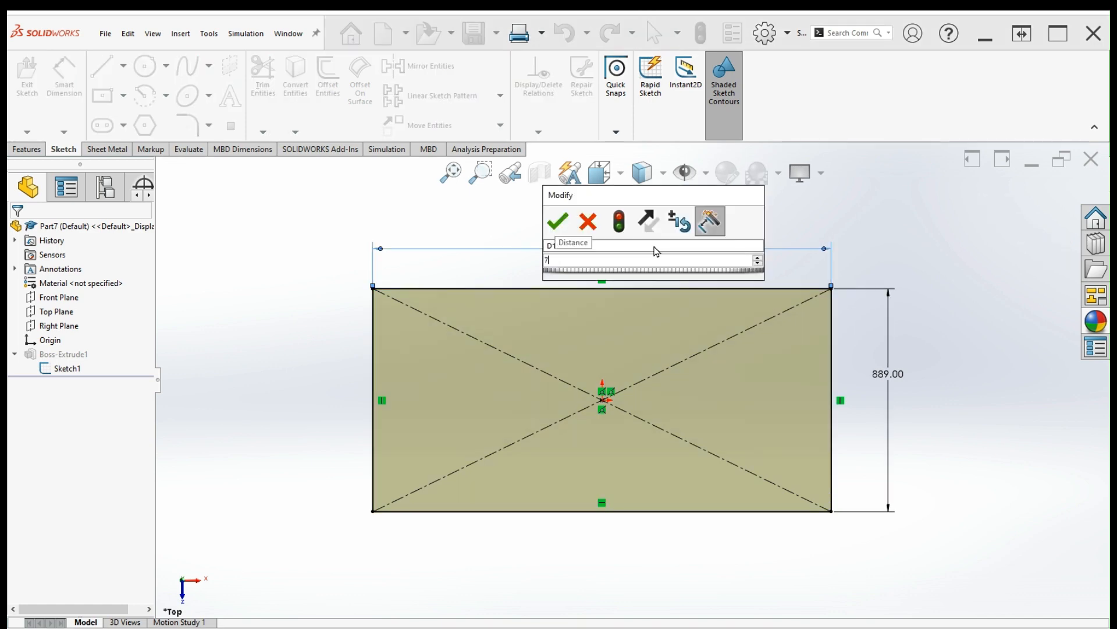
pyautogui.press('Return')
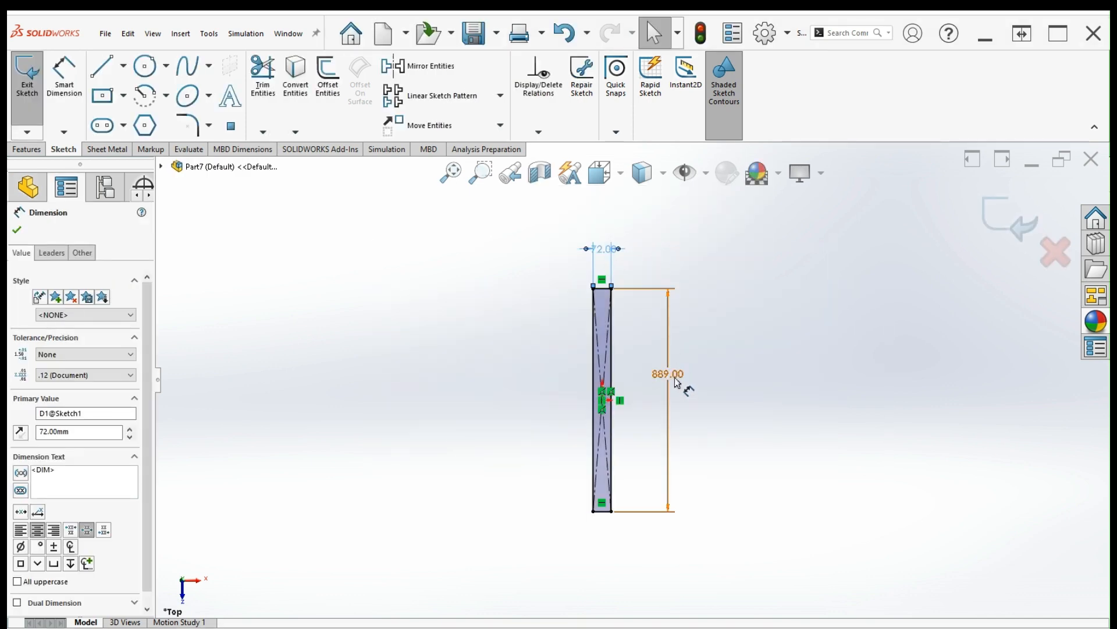
pyautogui.doubleClick(674, 374)
pyautogui.write('35')
pyautogui.press('Return')
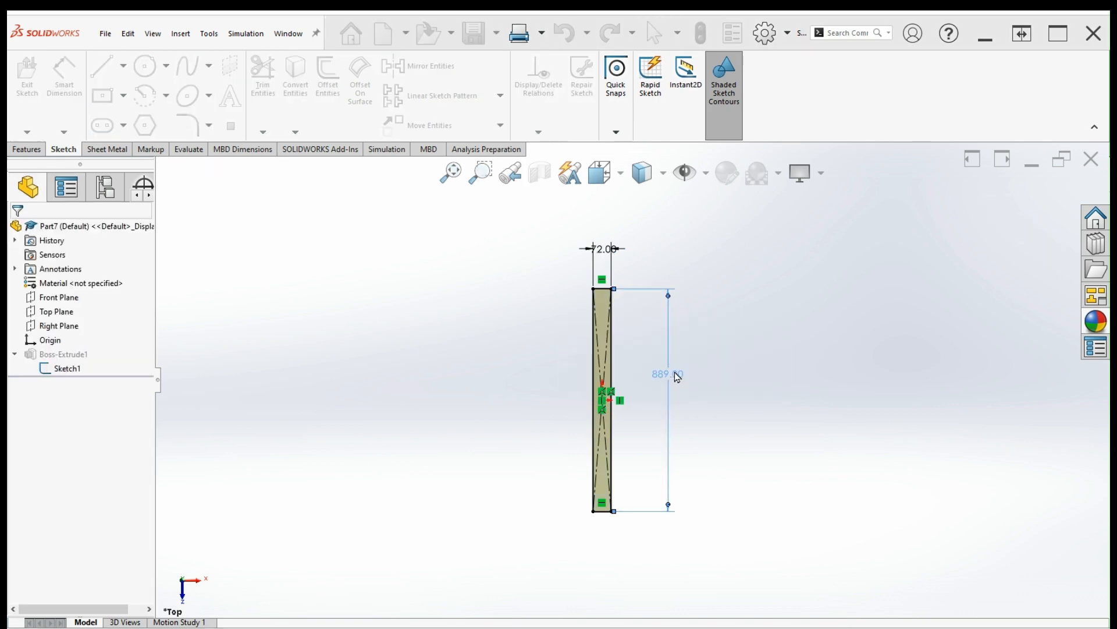
pyautogui.click(1003, 247)
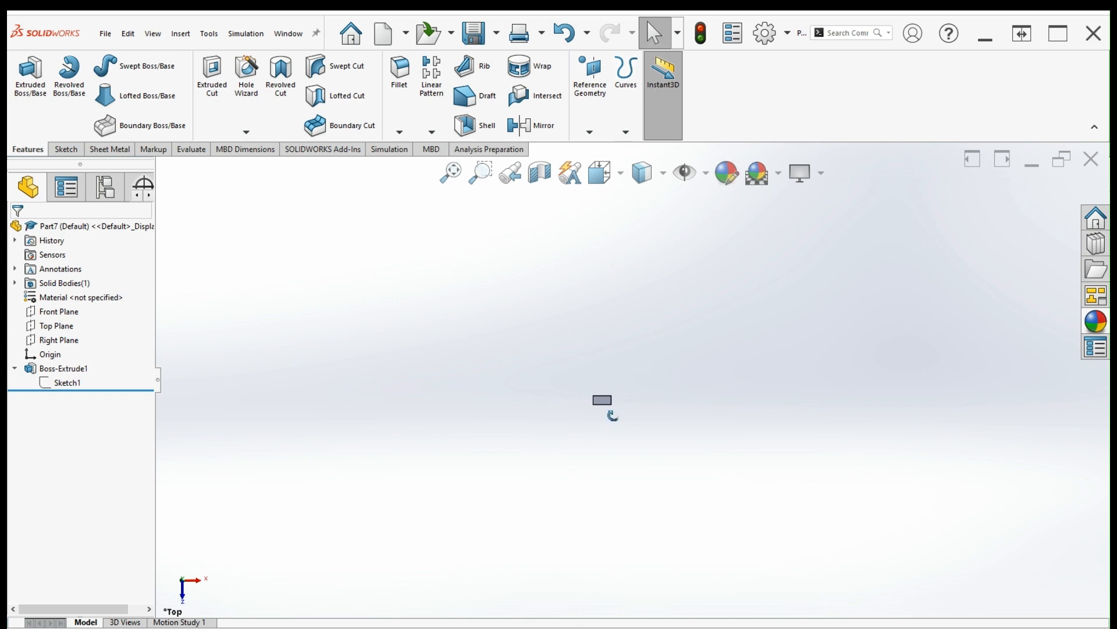
# Edit the base plate's extrusion to a blind depth of 10 mm and show the part in isometric view
pyautogui.press('f')
pyautogui.click(70, 368)
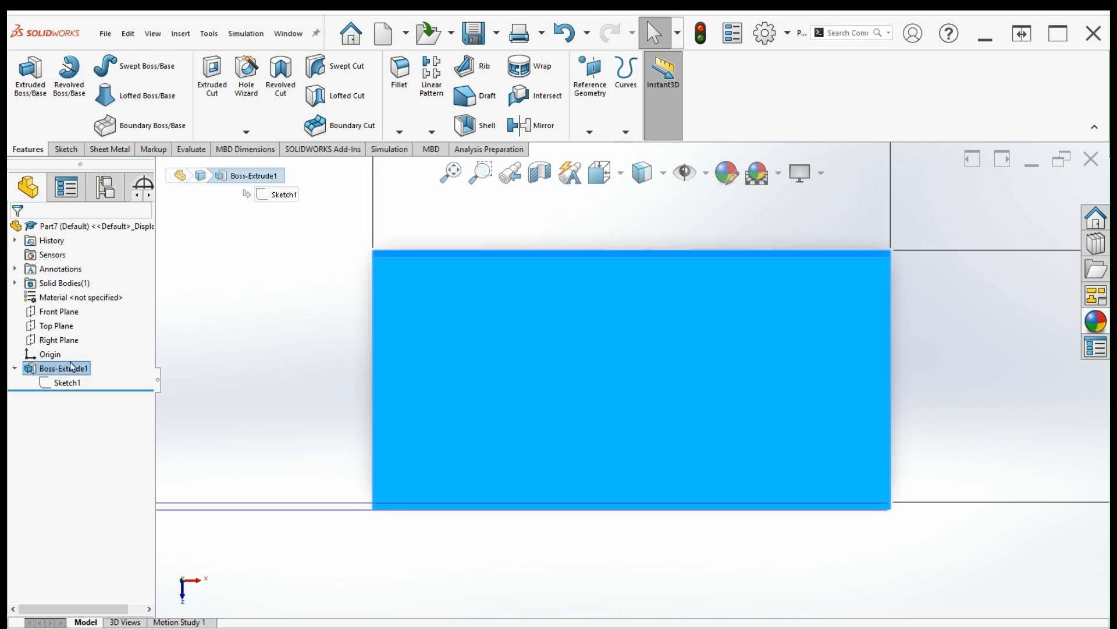
pyautogui.click(76, 327)
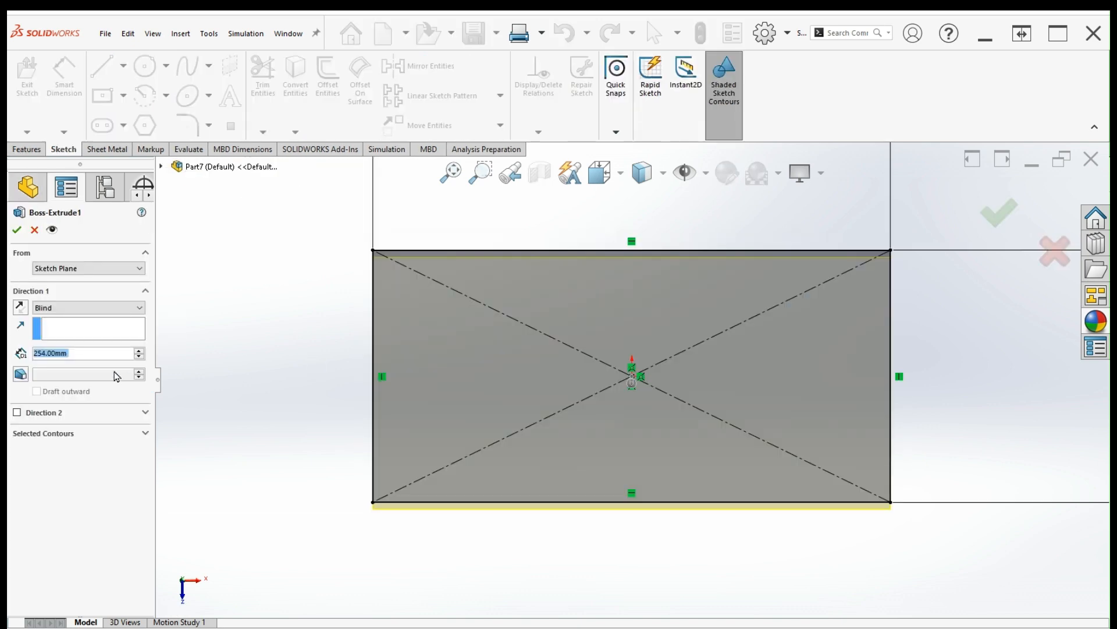
pyautogui.write('10')
pyautogui.press('Return')
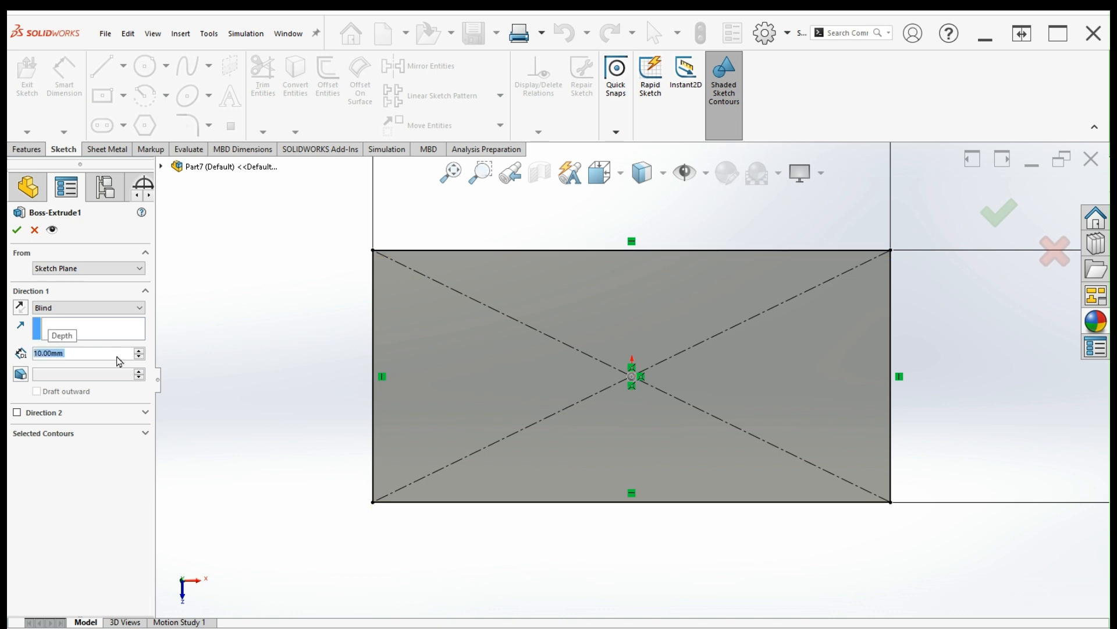
pyautogui.click(998, 213)
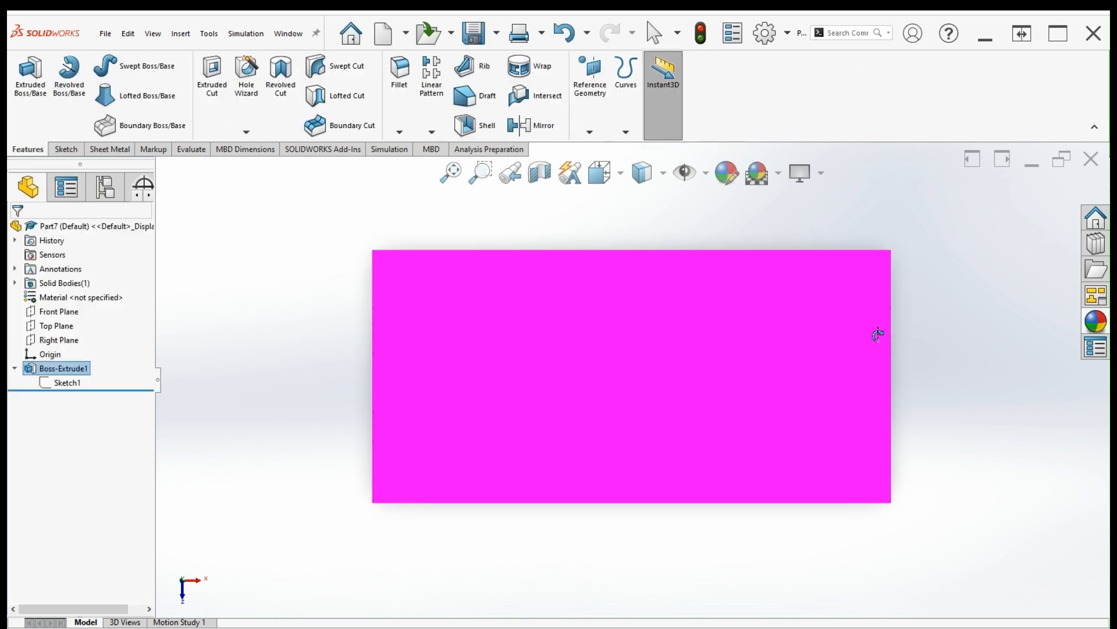
pyautogui.hotkey('ctrl', '7')
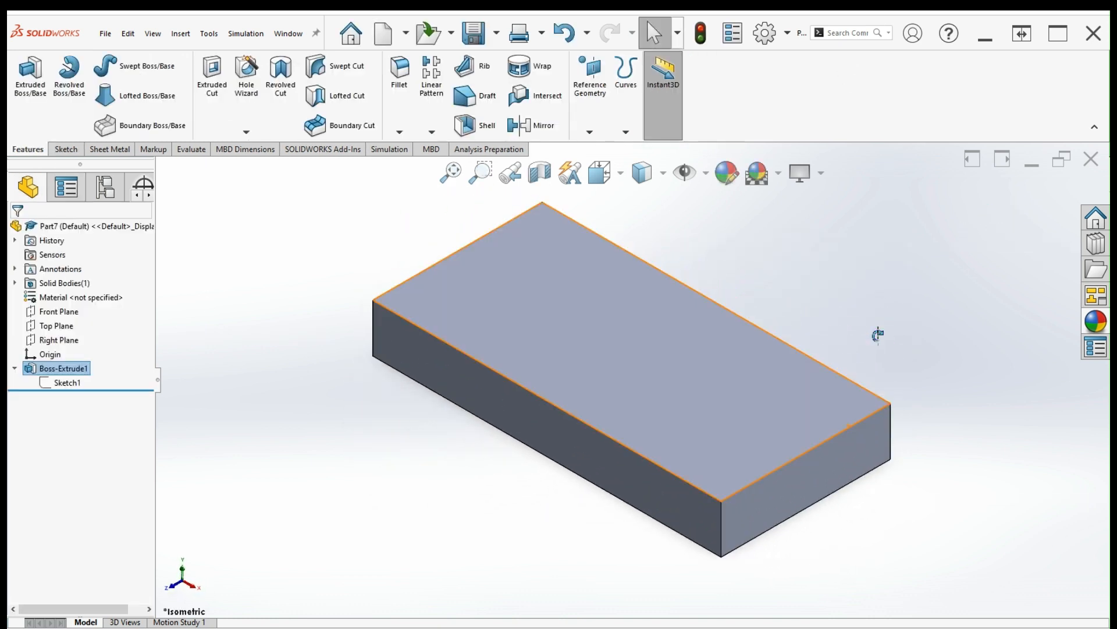
pyautogui.click(882, 344)
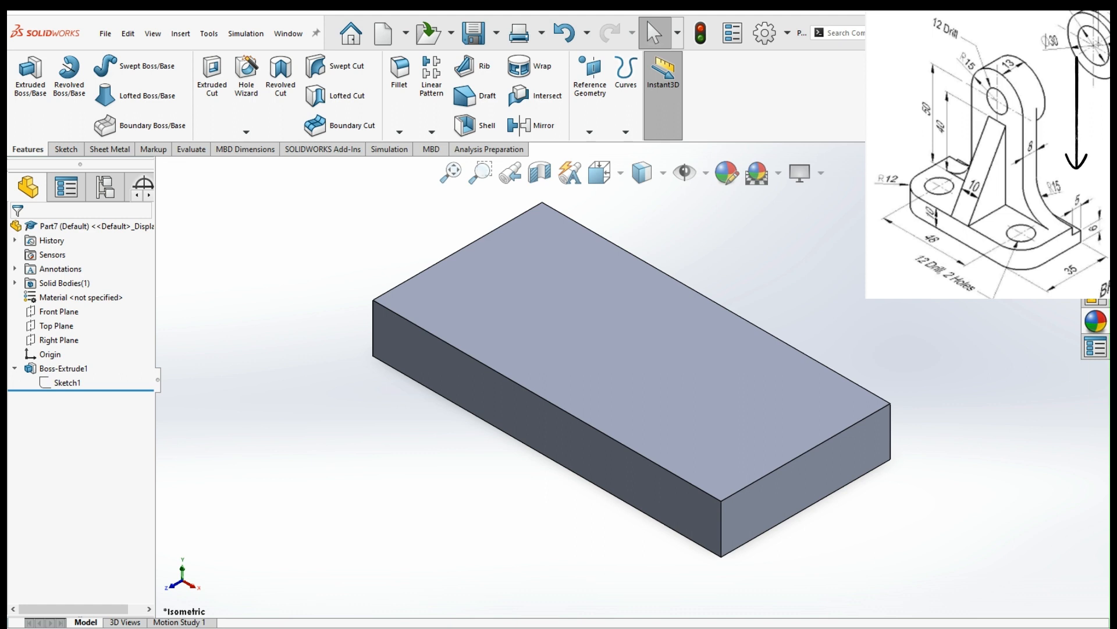
# On the block's short end face, sketch a corner rectangle about 5.65 mm wide and 5 mm high in the rear upper corner
pyautogui.click(818, 458)
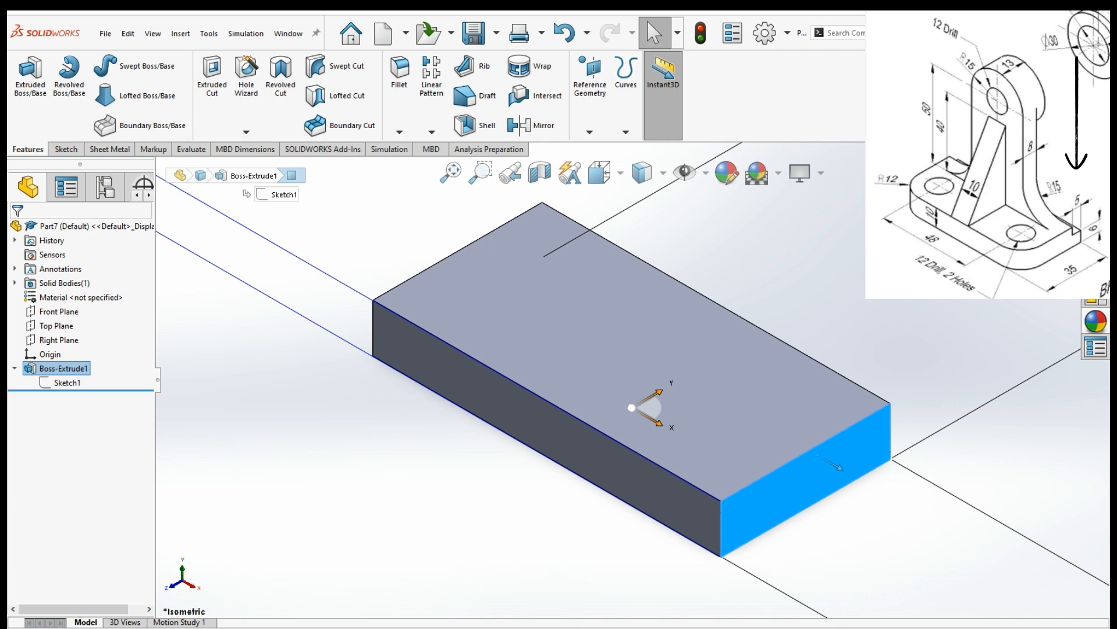
pyautogui.click(868, 402)
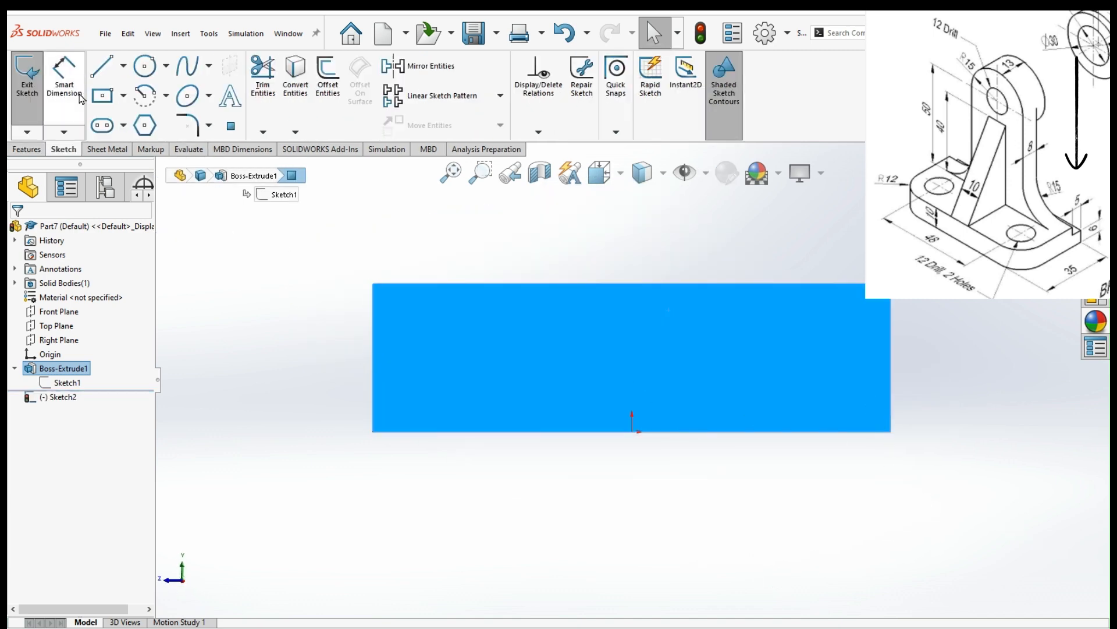
pyautogui.click(103, 95)
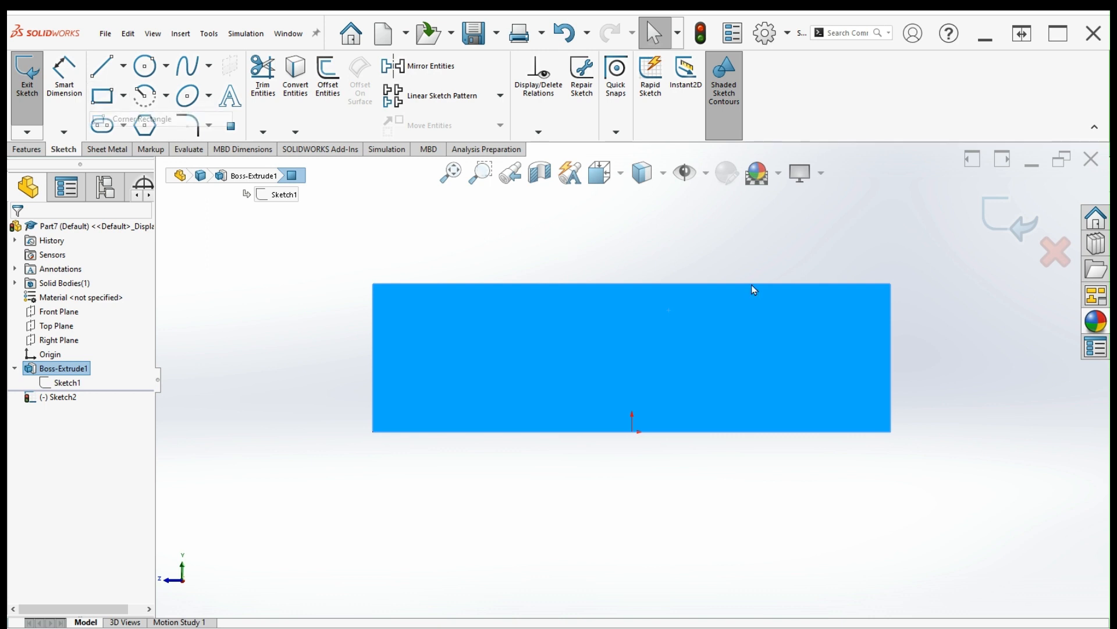
pyautogui.click(808, 284)
pyautogui.click(891, 357)
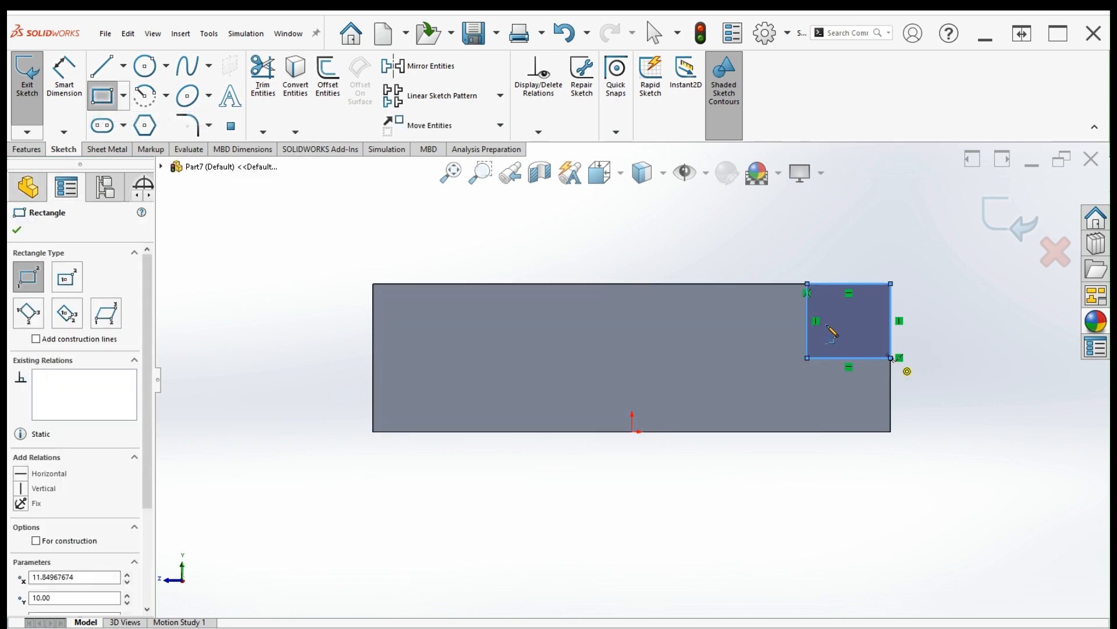
# Dimension the corner rectangle's width as 5 mm
pyautogui.click(64, 79)
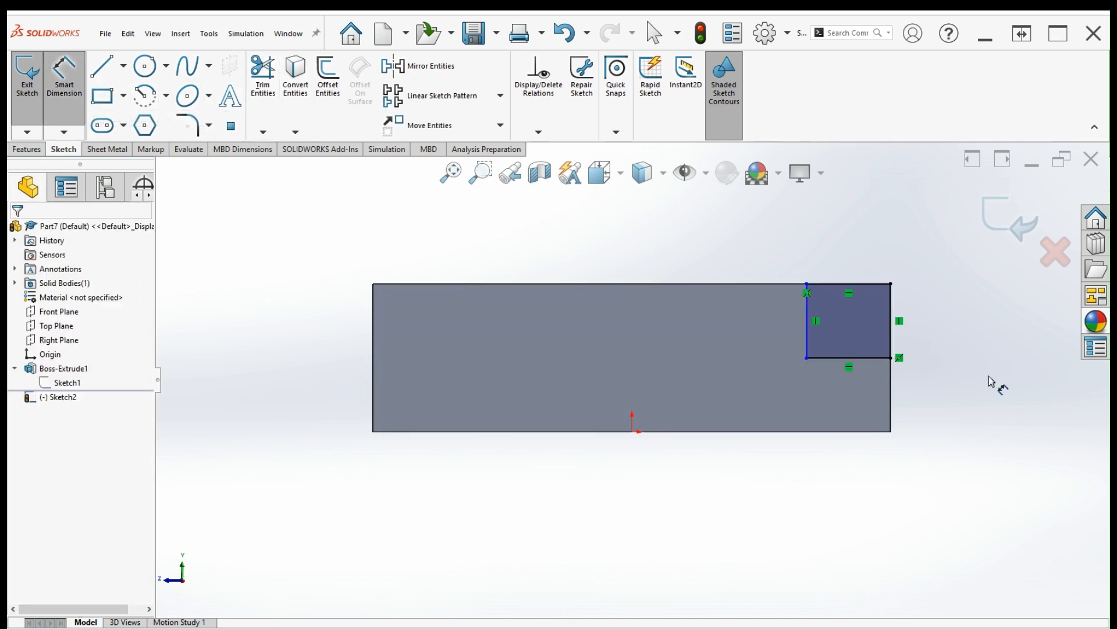
pyautogui.click(857, 359)
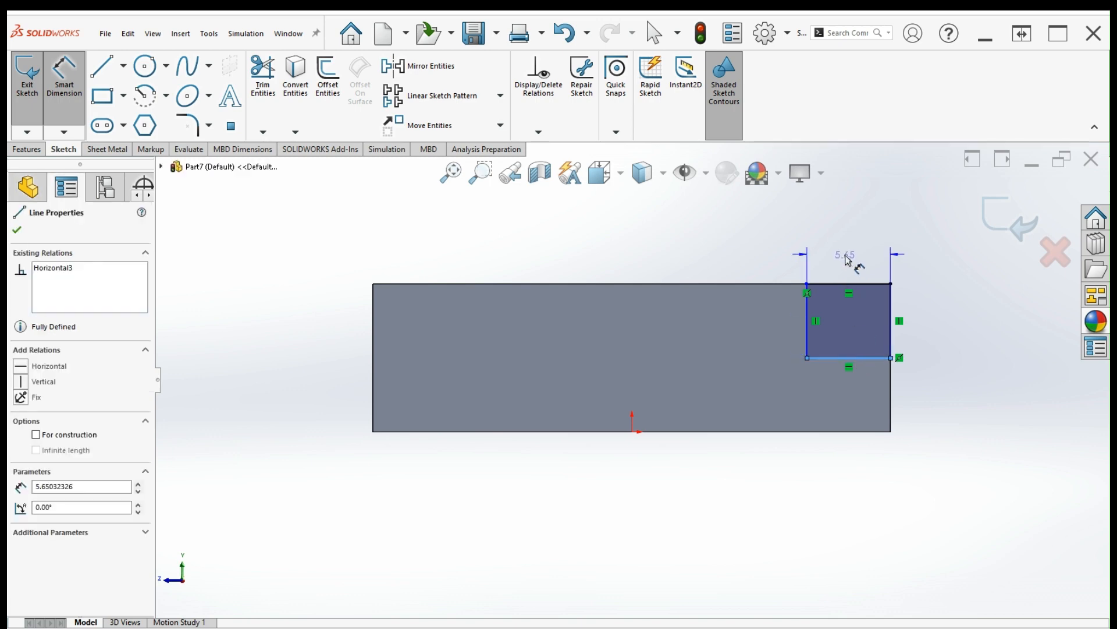
pyautogui.click(848, 260)
pyautogui.write('5')
pyautogui.press('Return')
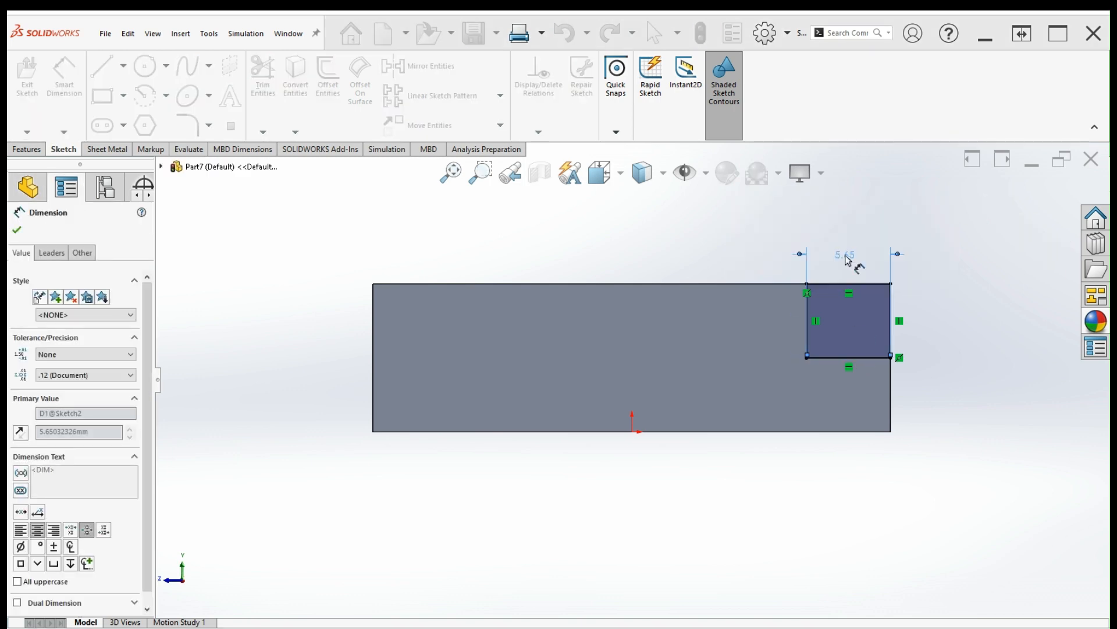
pyautogui.click(877, 359)
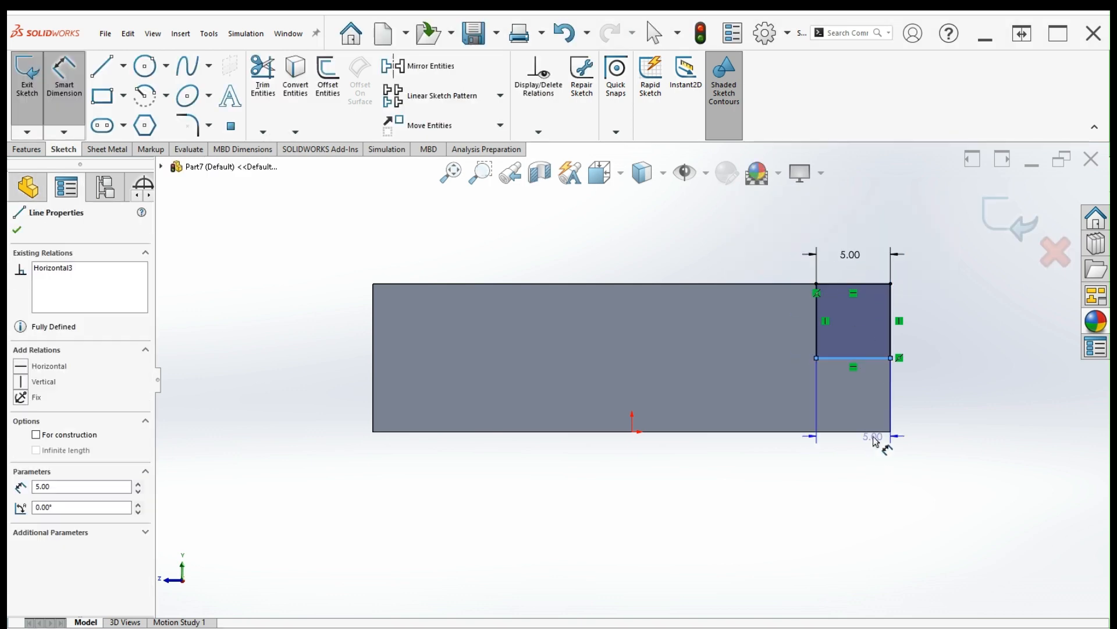
pyautogui.click(875, 432)
pyautogui.click(918, 403)
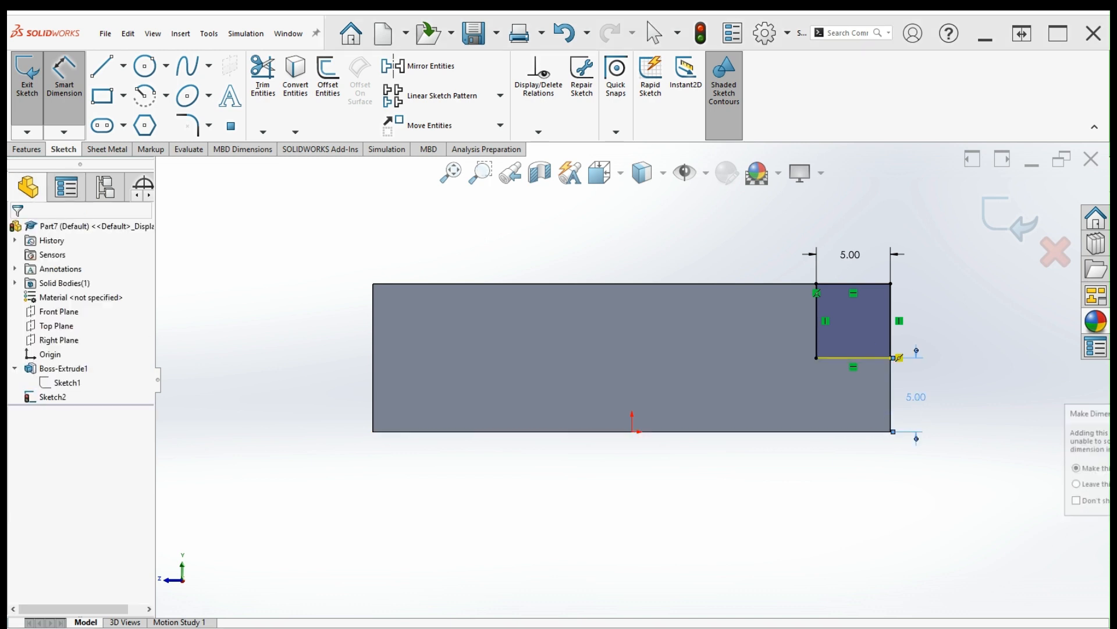
pyautogui.press('Return')
pyautogui.press('Escape')
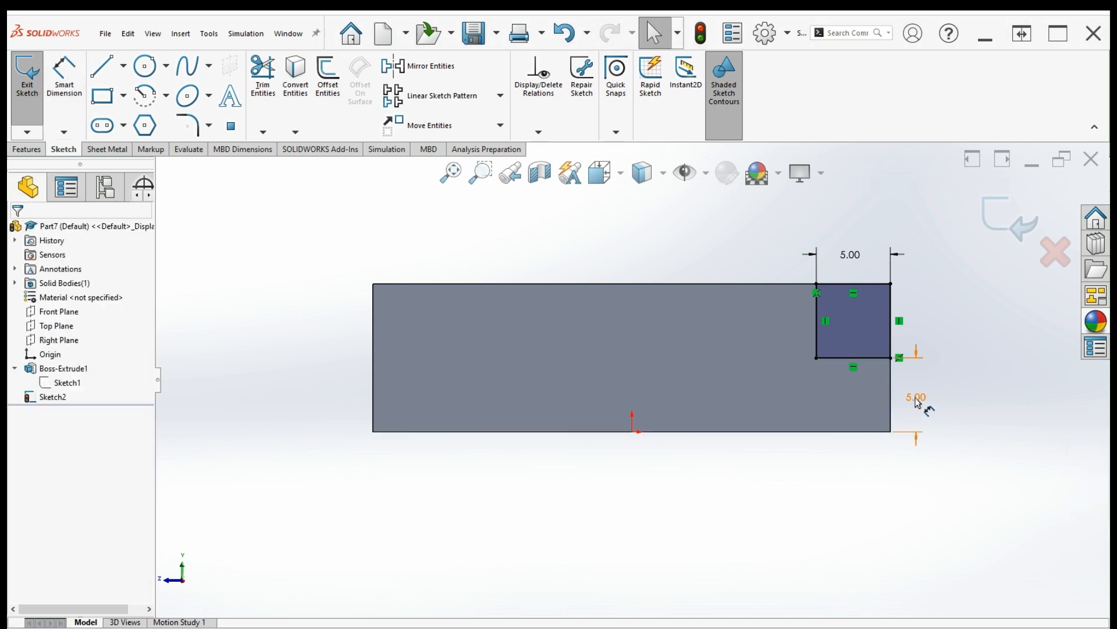
# Delete the midpoint relation at the rectangle's lower corner and dimension its lower edge 6 mm above the block's bottom edge
pyautogui.click(899, 358)
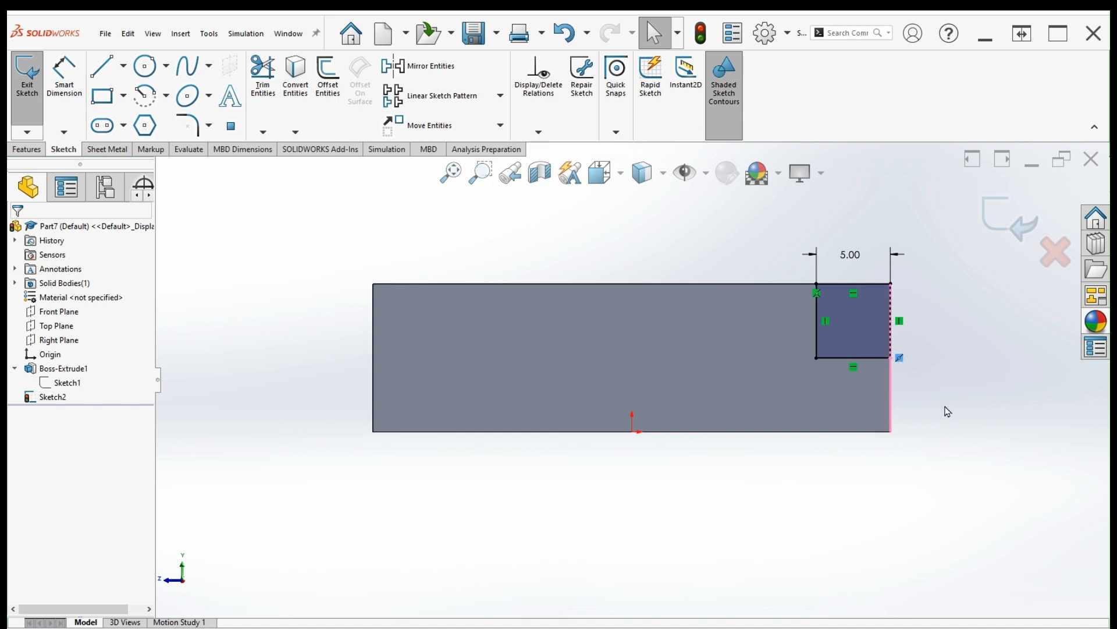
pyautogui.press('Delete')
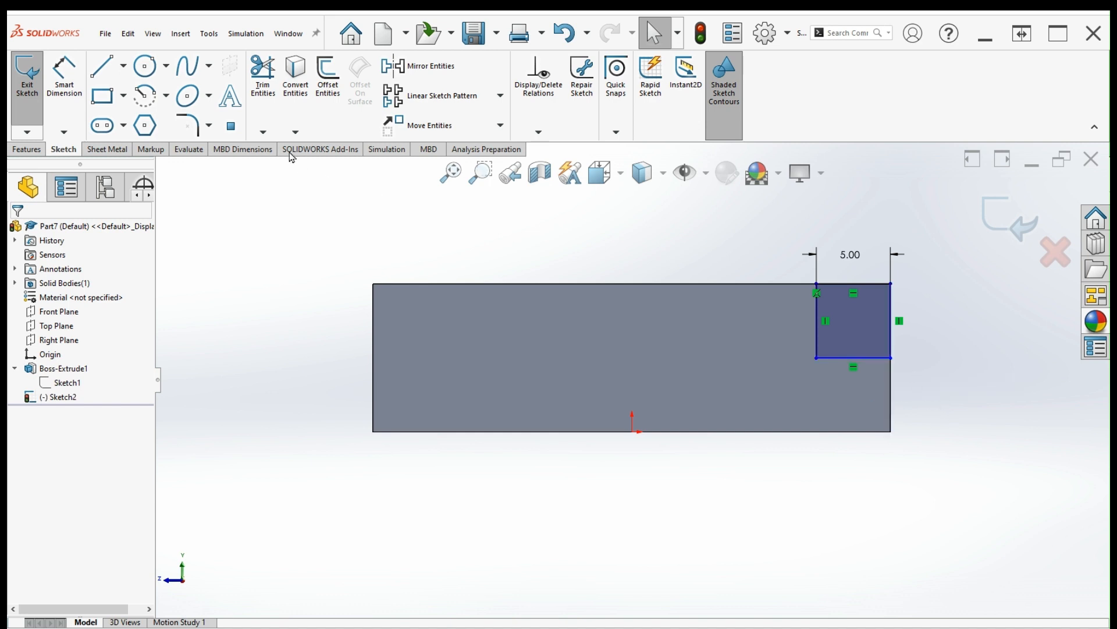
pyautogui.click(64, 76)
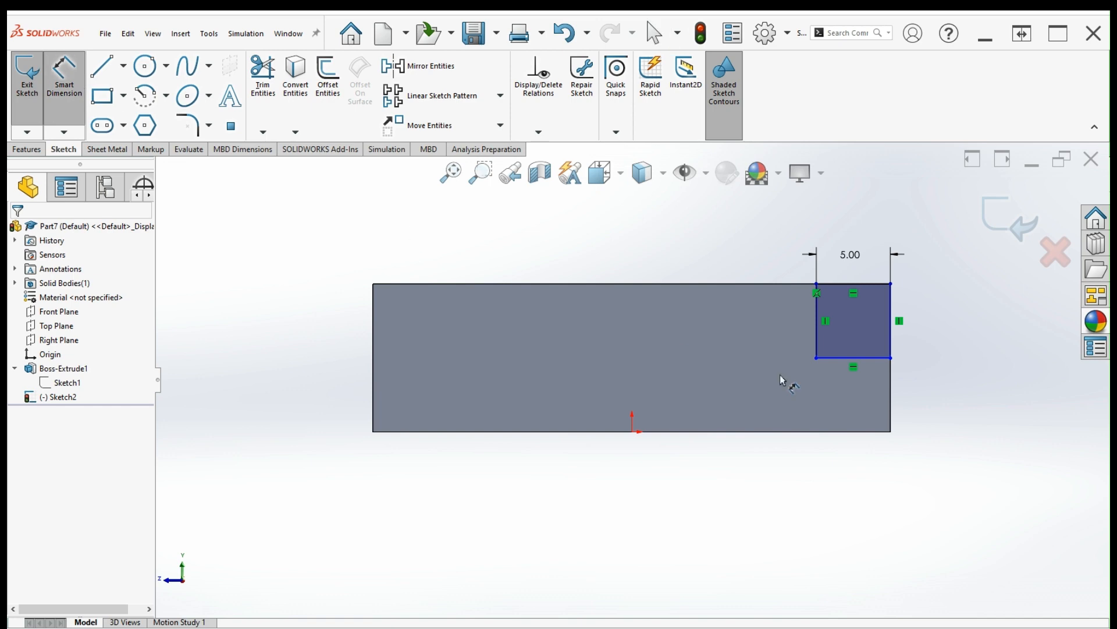
pyautogui.click(847, 359)
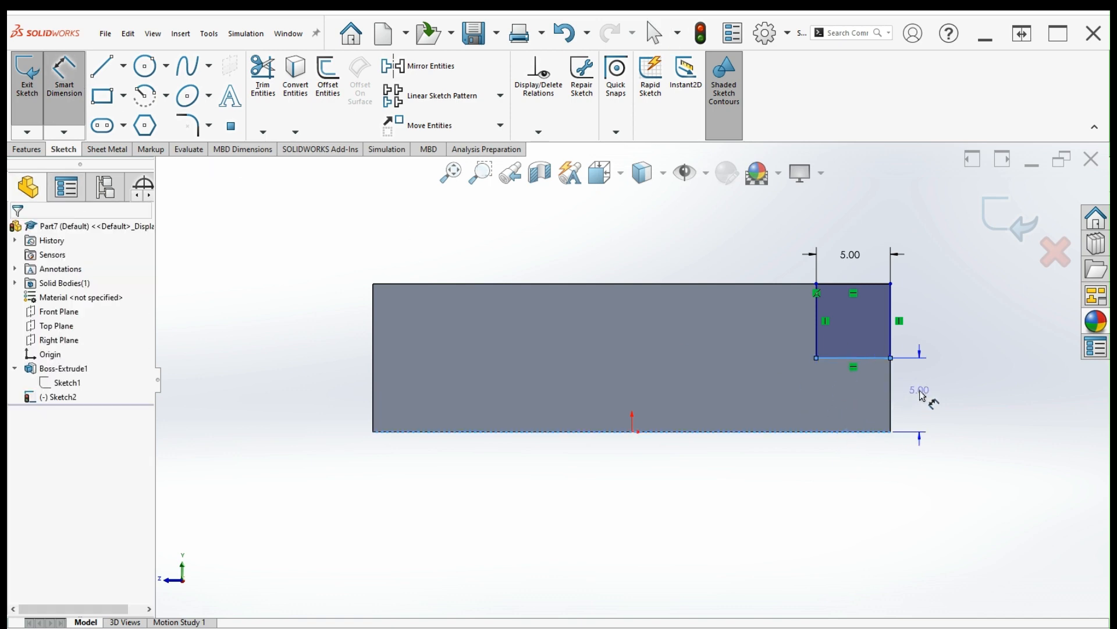
pyautogui.click(920, 393)
pyautogui.write('6')
pyautogui.press('Return')
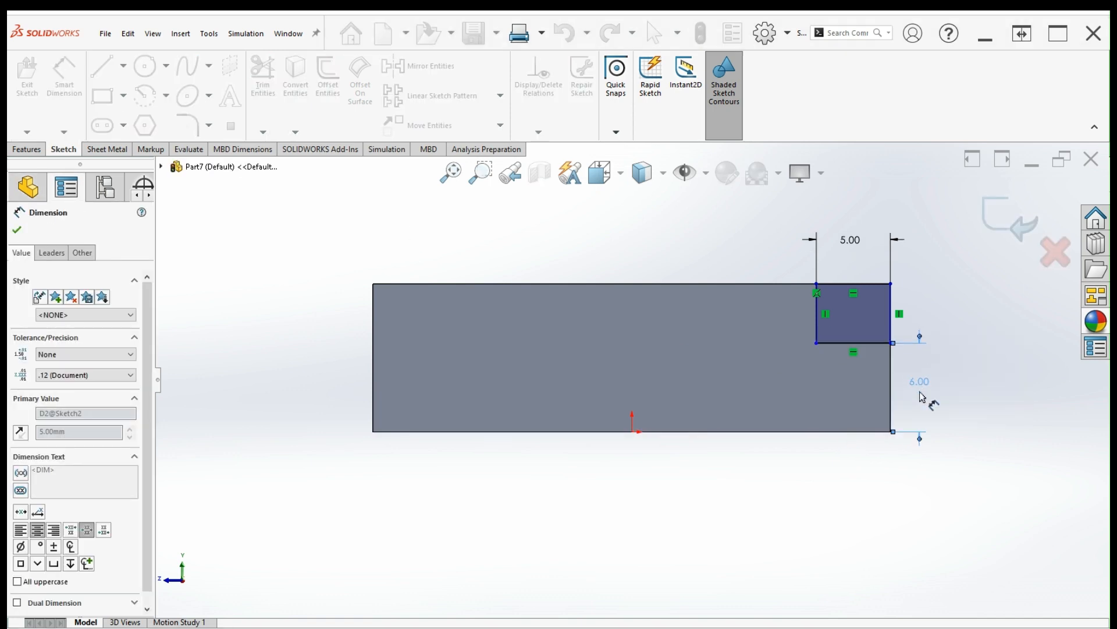
# Finish the sketch and cut the corner rectangle along the block with Extruded Cut set to Through All - Both
pyautogui.click(1018, 224)
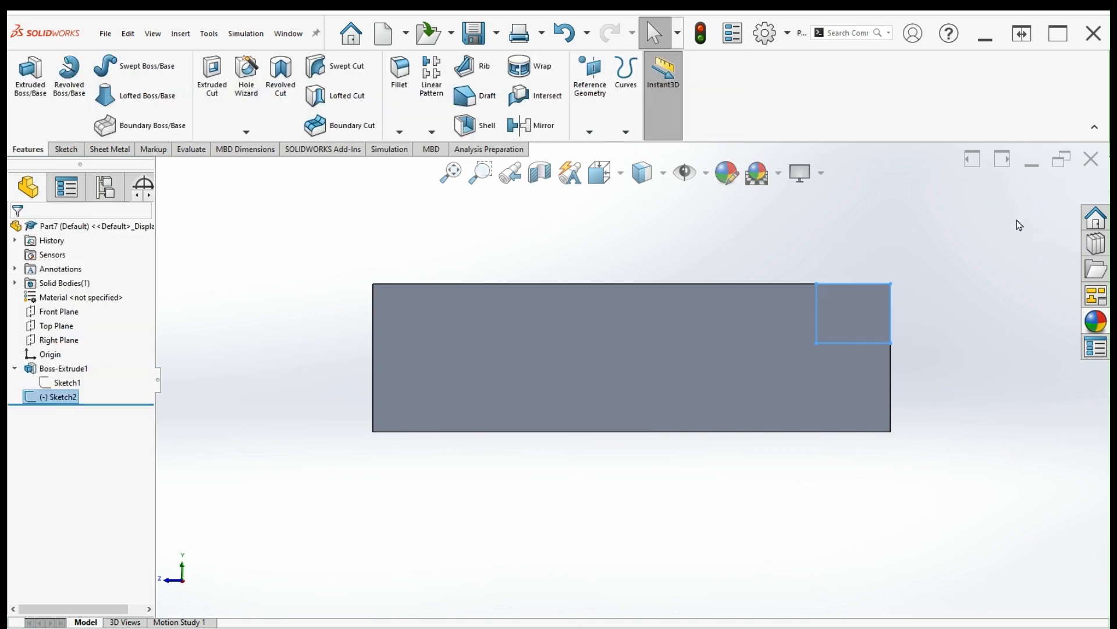
pyautogui.click(213, 87)
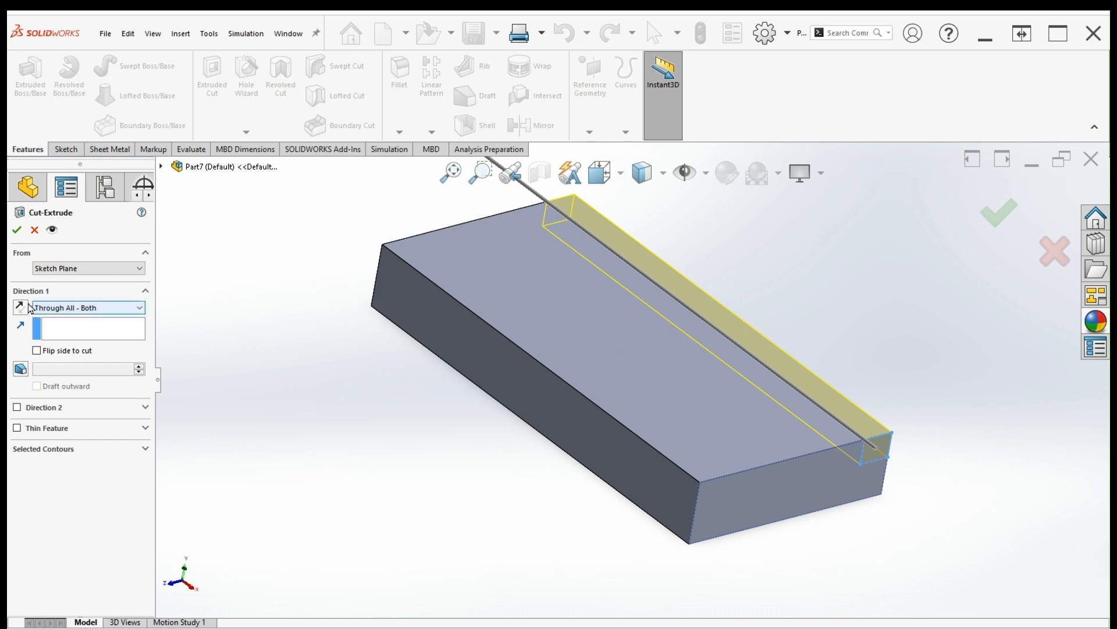
pyautogui.click(992, 218)
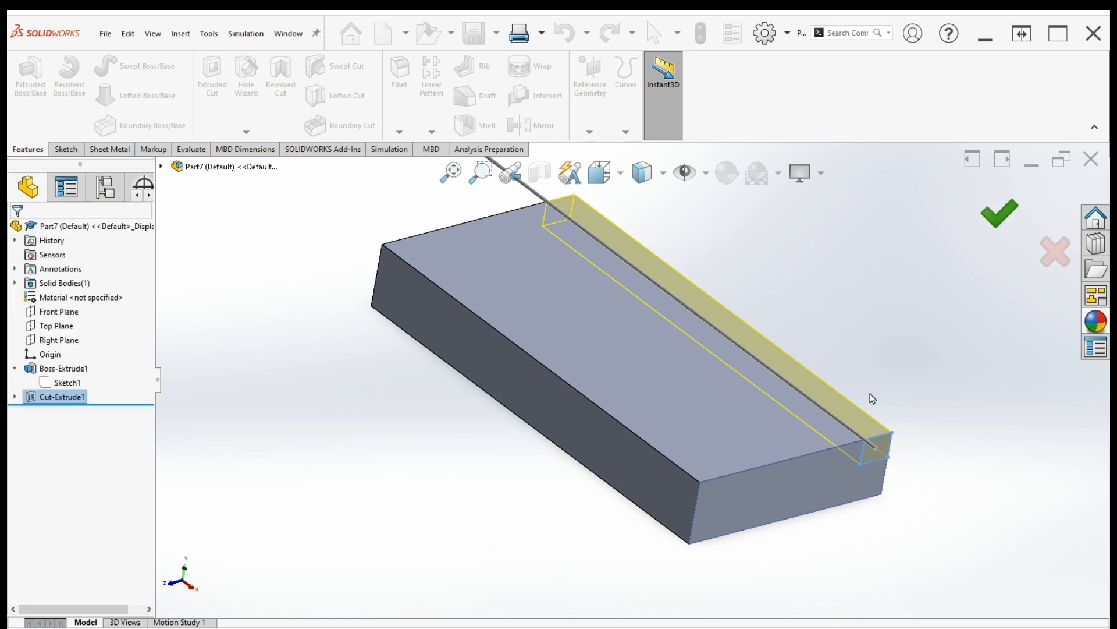
pyautogui.hotkey('ctrl', '7')
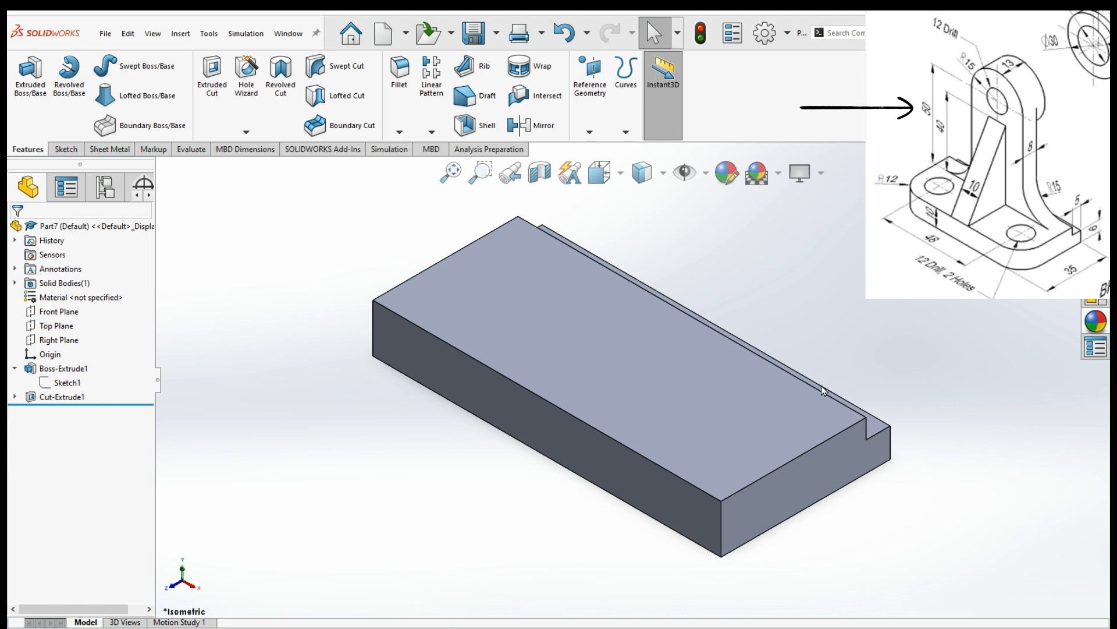
# On the Right Plane, sketch an upright rectangle about 5.5 mm wide and 24.5 mm tall on the block's top edge beside the notch
pyautogui.click(60, 342)
pyautogui.scroll(4, 547, 476)
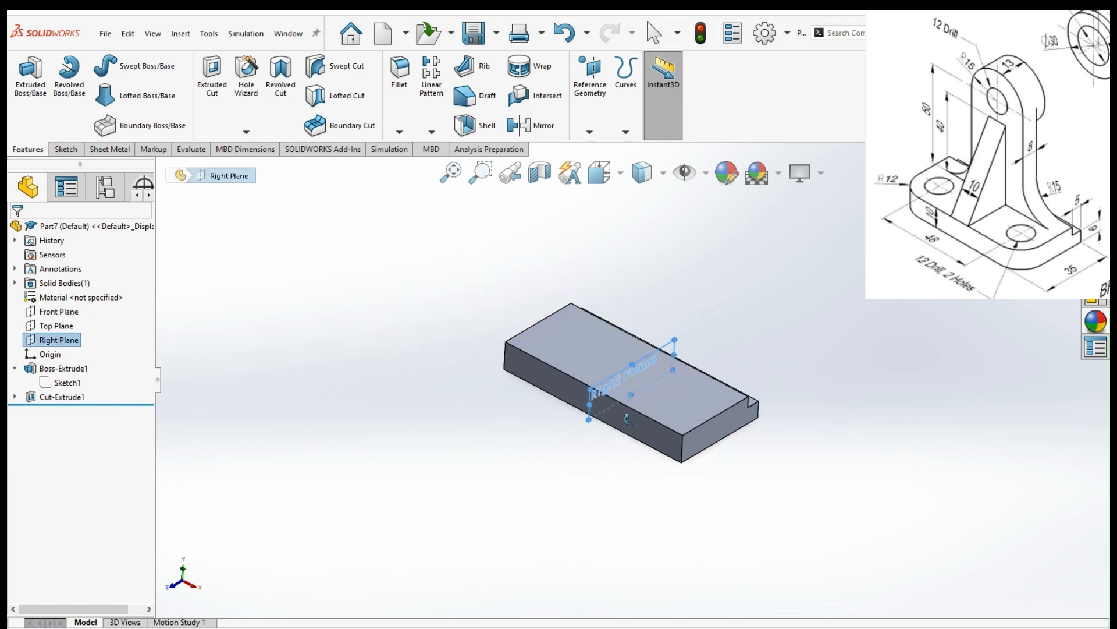
pyautogui.moveTo(627, 419); pyautogui.dragTo(616, 393, button='middle')
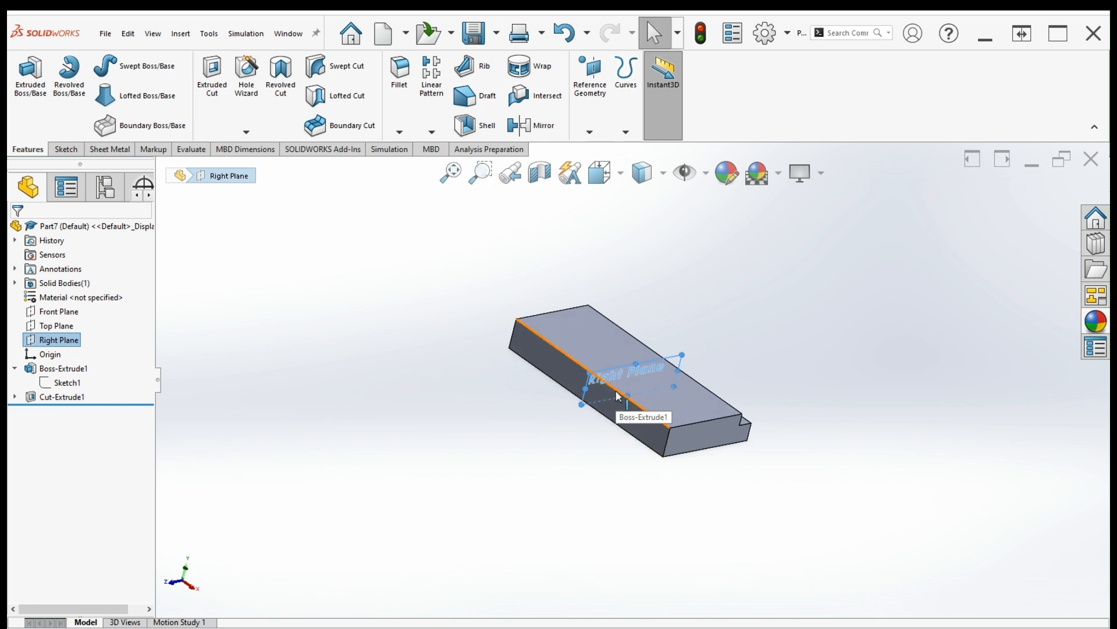
pyautogui.scroll(-4, 618, 396)
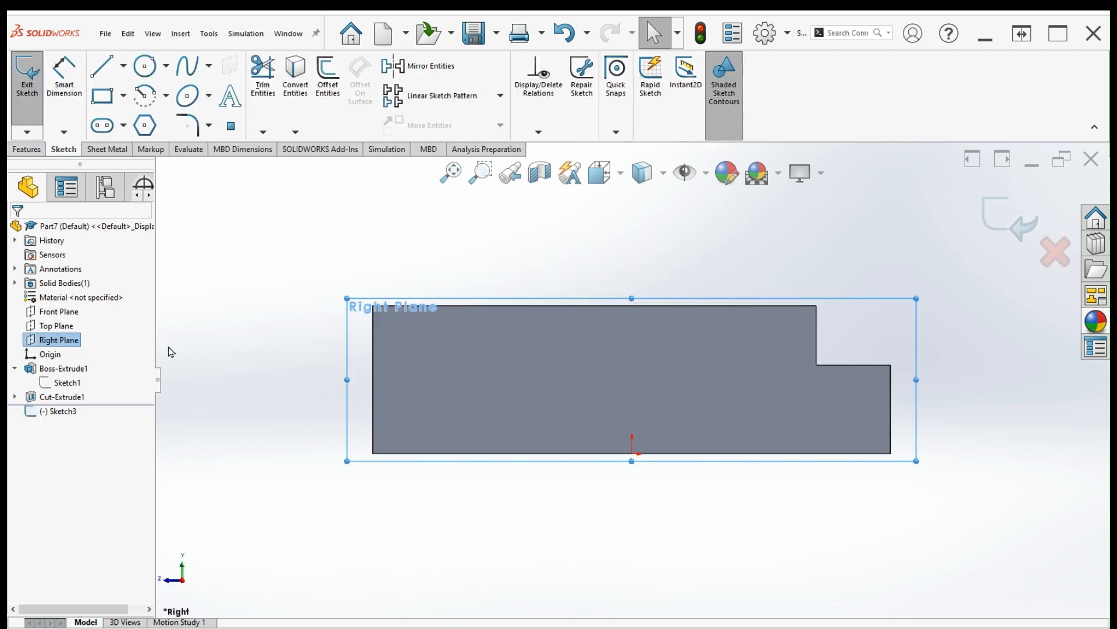
pyautogui.scroll(3, 651, 405)
pyautogui.scroll(-2, 790, 303)
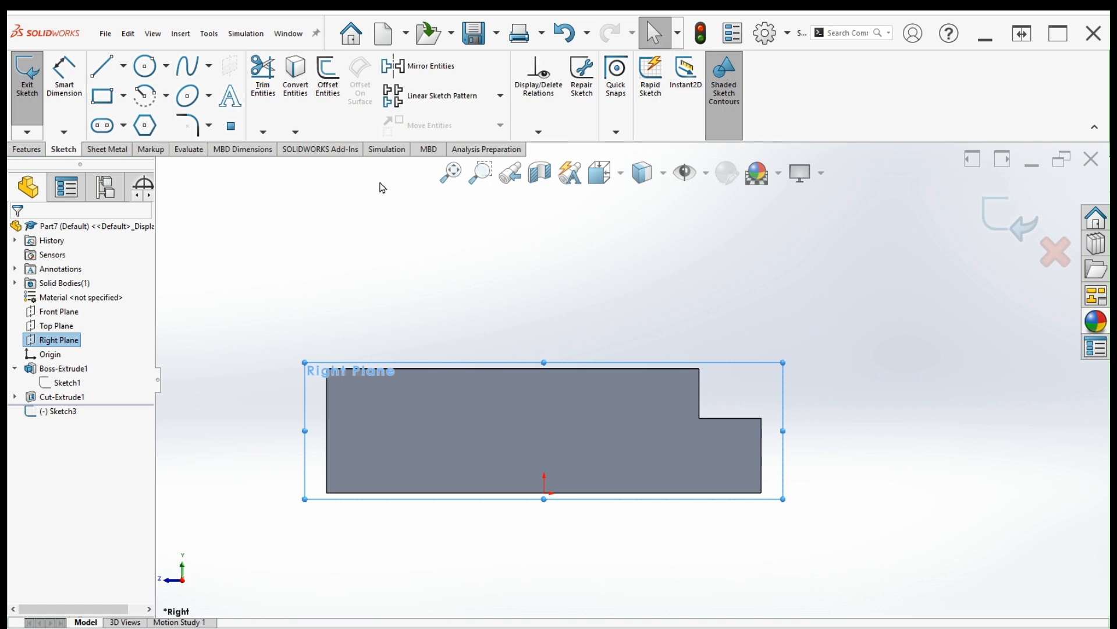
pyautogui.click(102, 95)
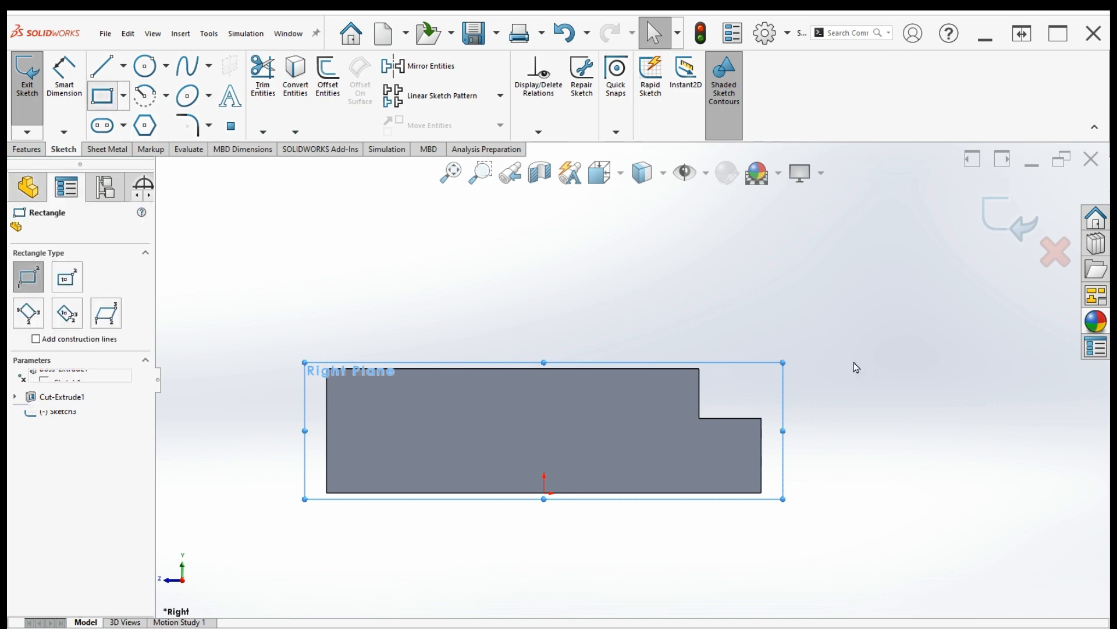
pyautogui.click(632, 369)
pyautogui.scroll(4, 634, 373)
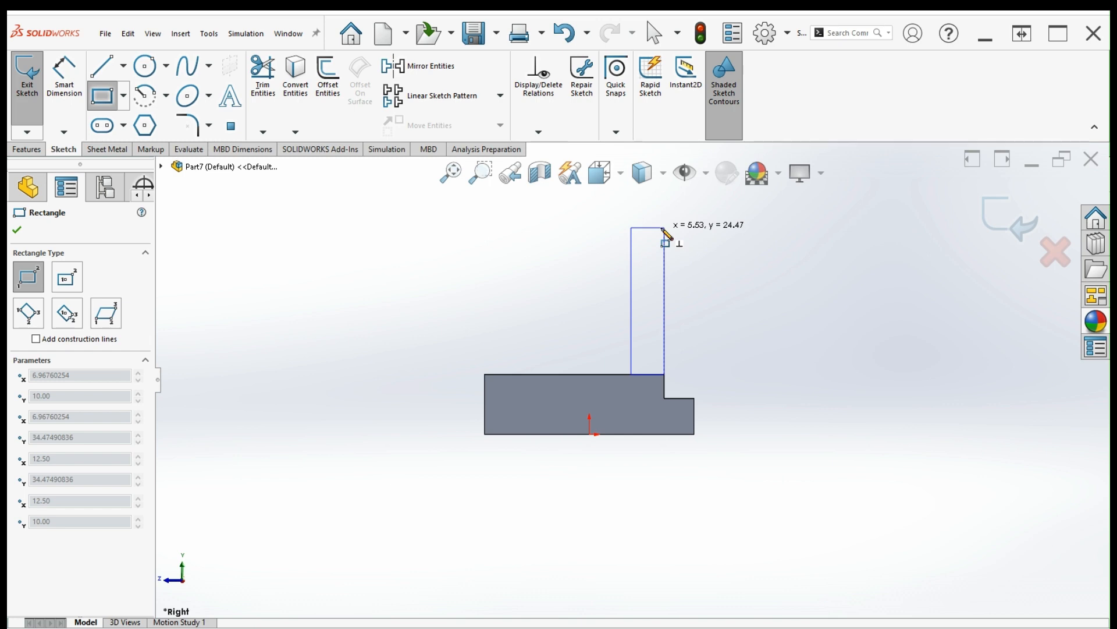
pyautogui.click(663, 228)
# Dimension the upright rectangle's height as 65 mm
pyautogui.click(67, 87)
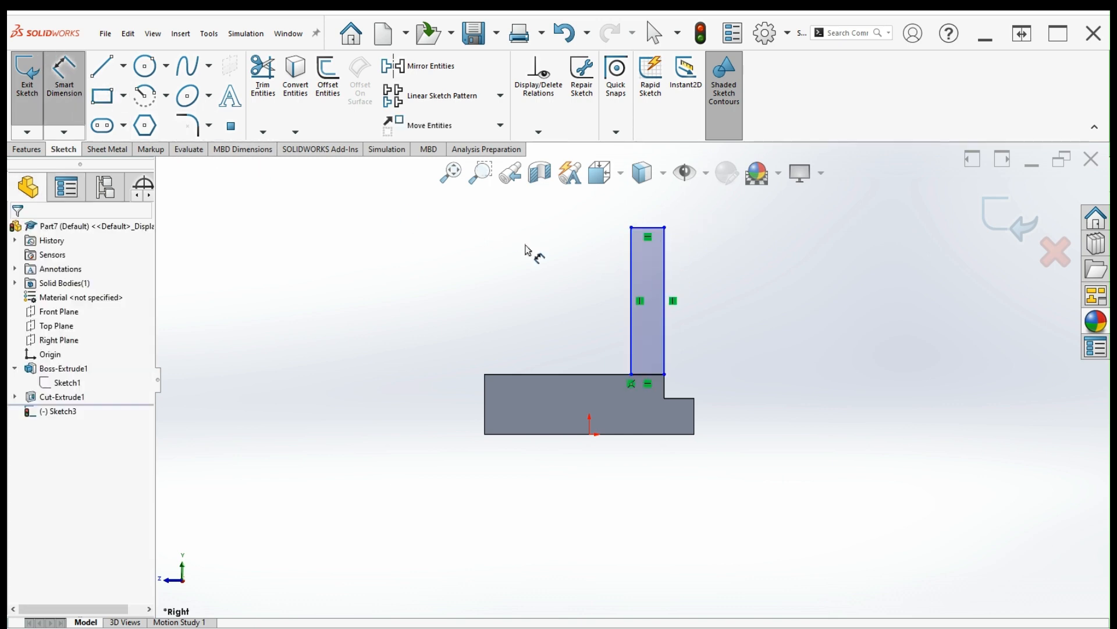
pyautogui.click(633, 292)
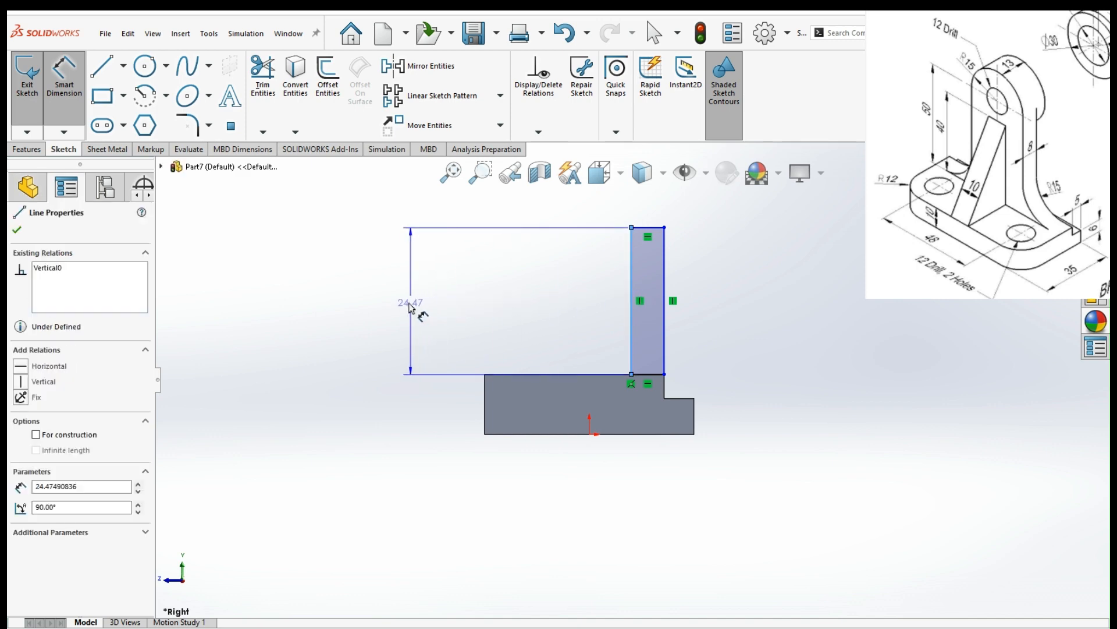
pyautogui.click(409, 308)
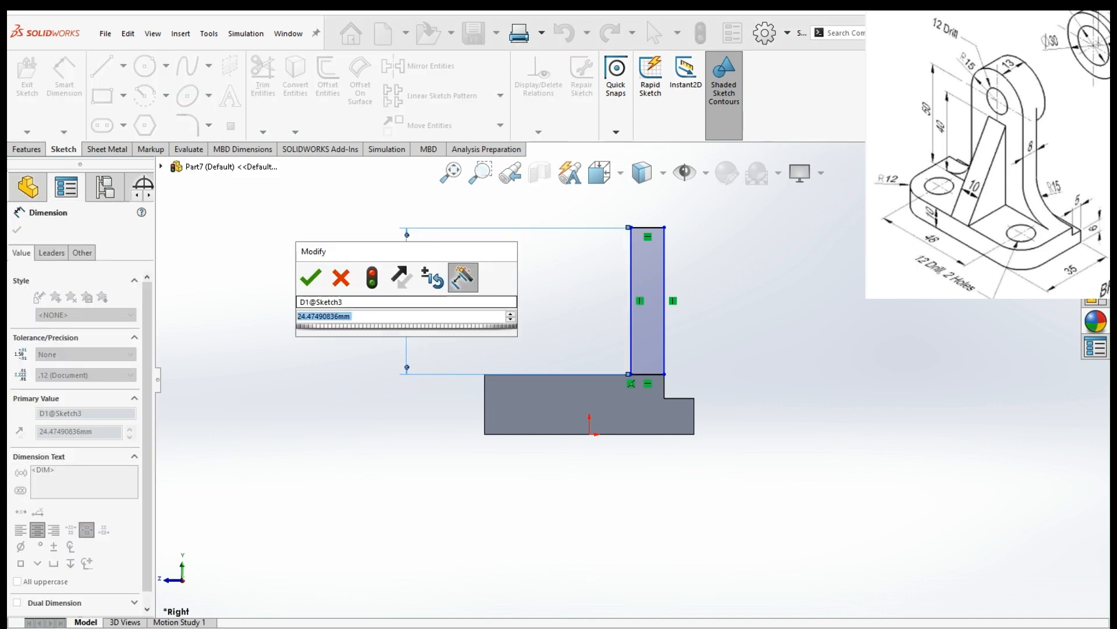
pyautogui.write('65')
pyautogui.press('Return')
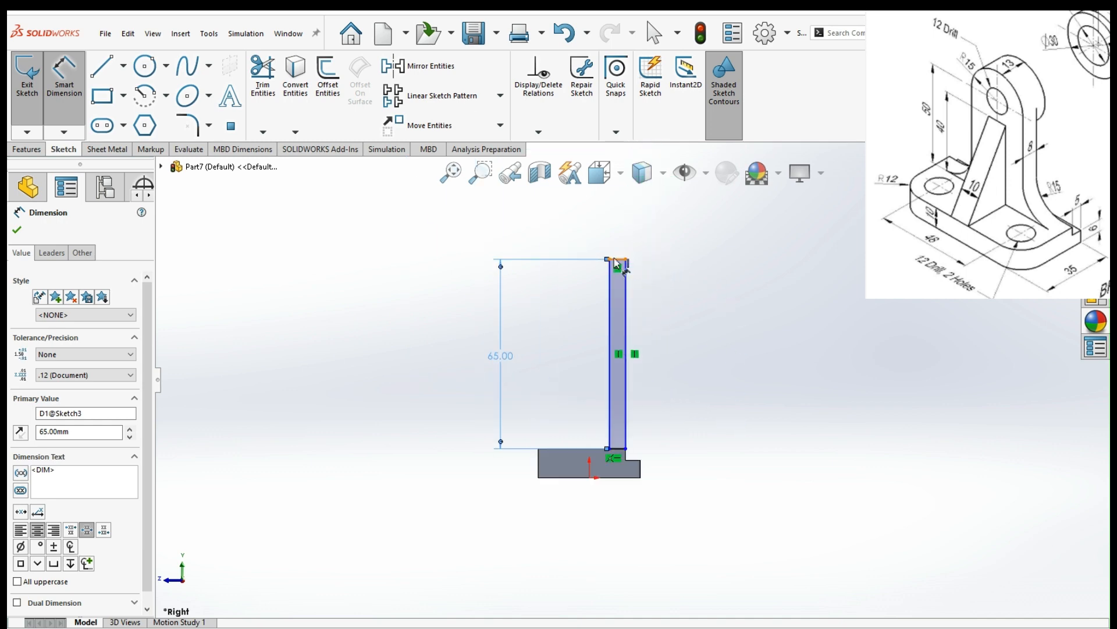
# Dimension the upright rectangle's width as 6 mm
pyautogui.click(618, 262)
pyautogui.click(676, 252)
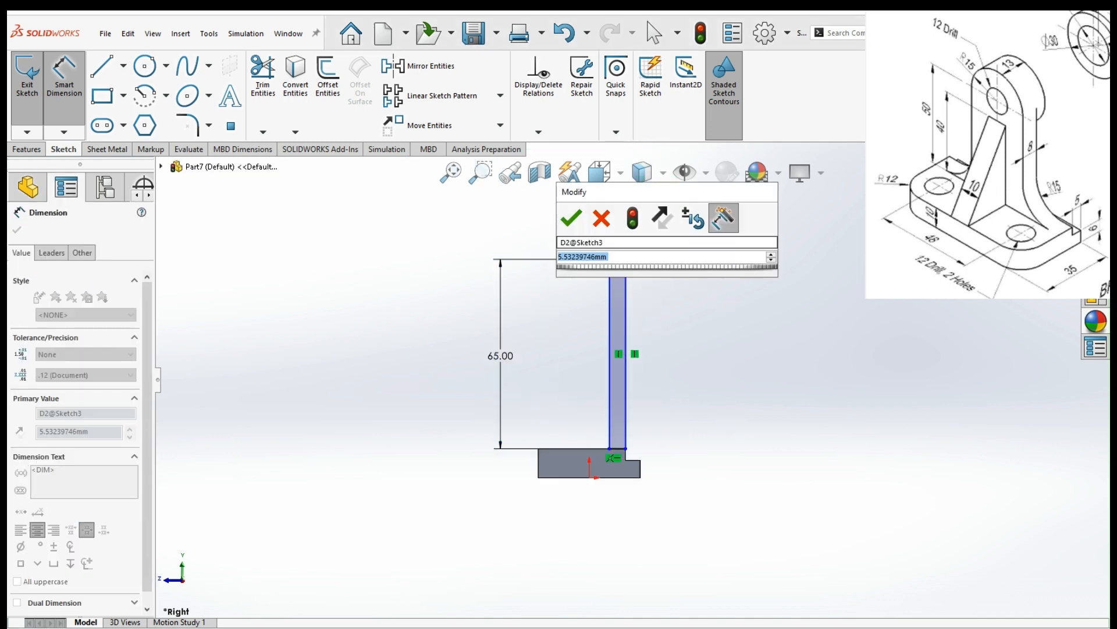
pyautogui.write('6')
pyautogui.press('Return')
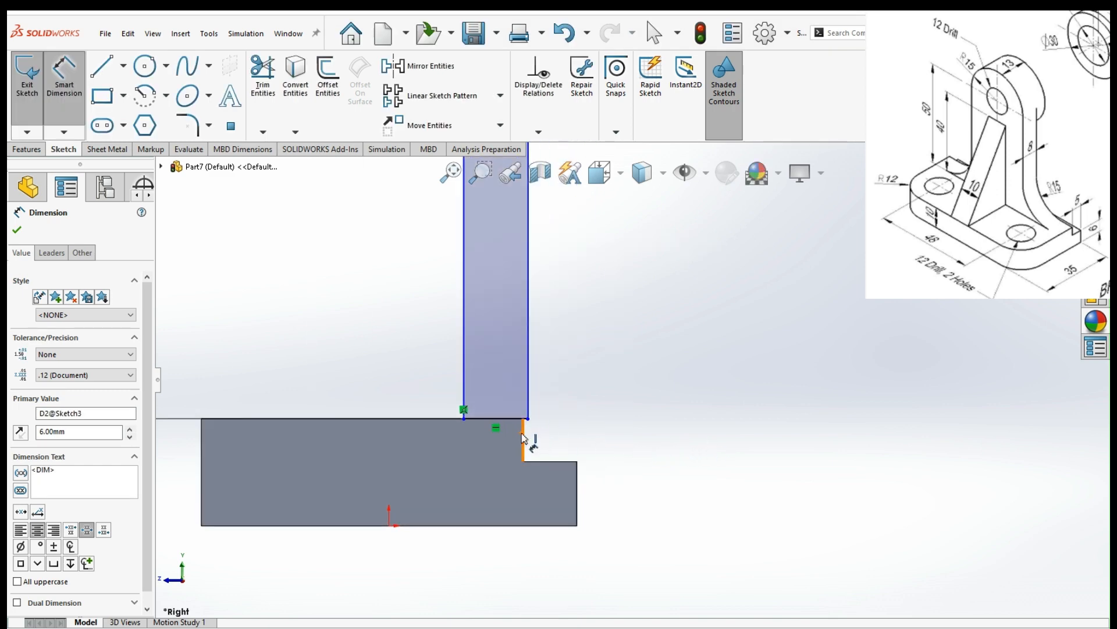
# Dimension the gap between the upright rectangle's outer side and the notch's vertical edge as 0 mm
pyautogui.click(526, 416)
pyautogui.click(524, 451)
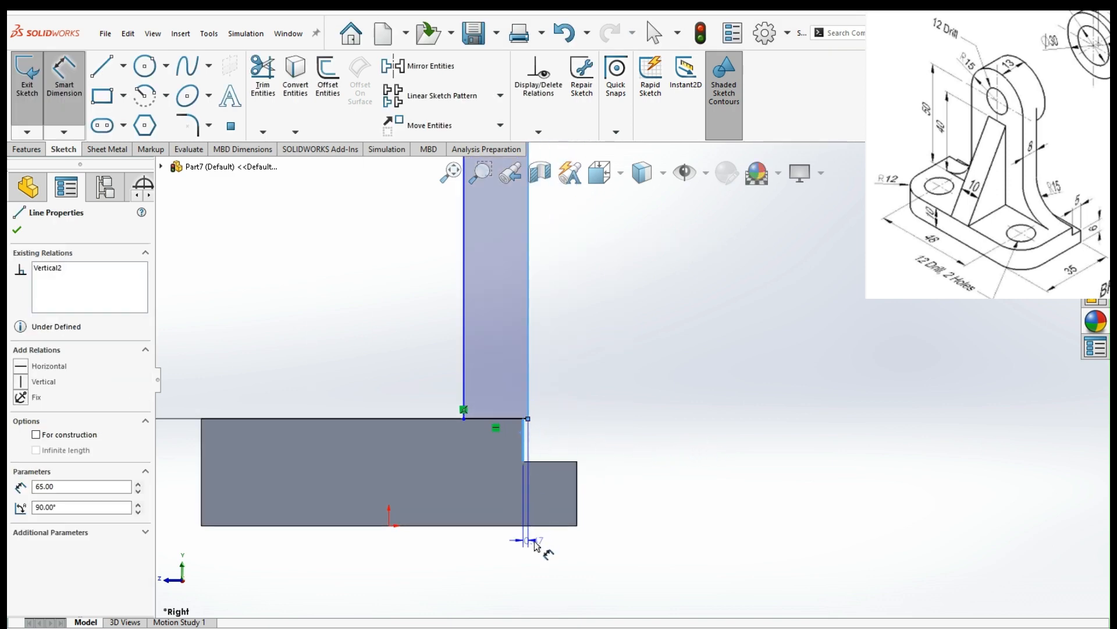
pyautogui.click(536, 545)
pyautogui.write('0.46760254mm')
pyautogui.press('Return')
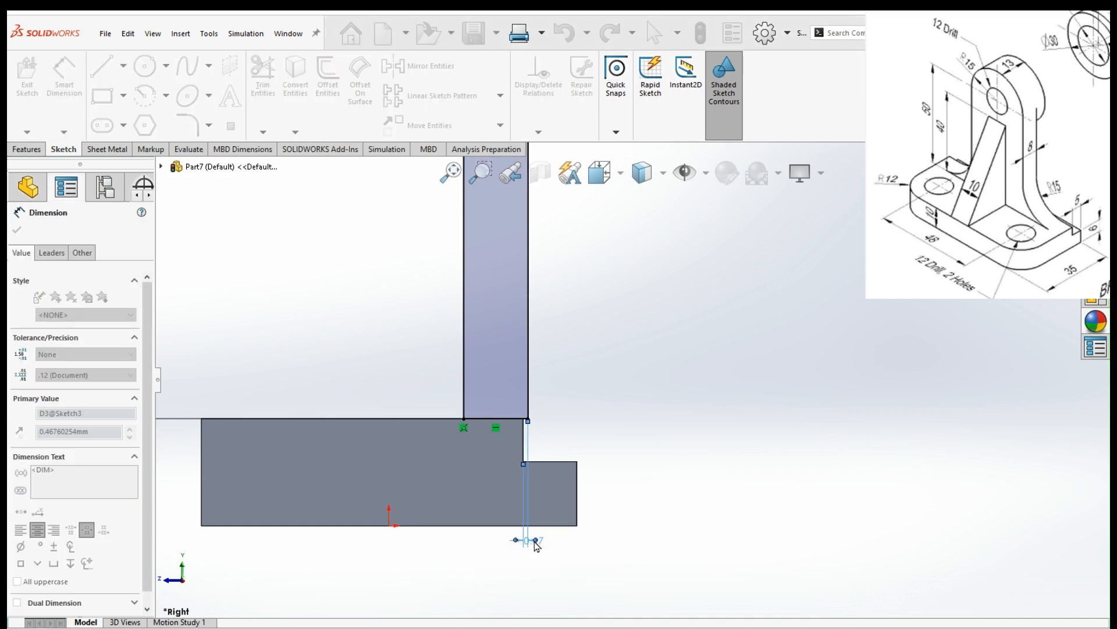
pyautogui.scroll(6, 611, 531)
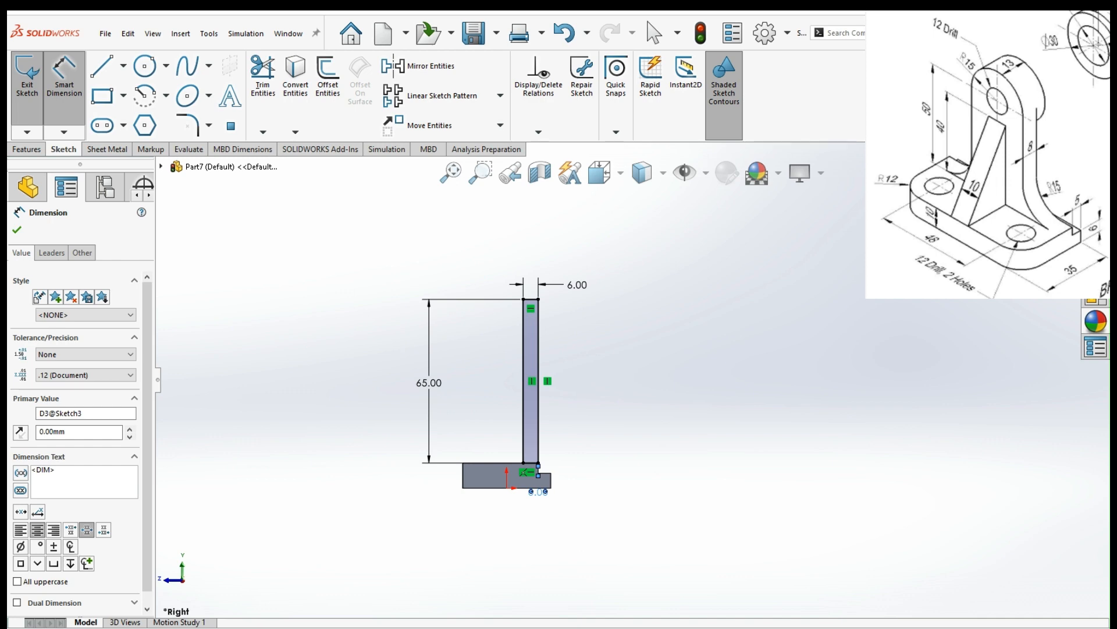
pyautogui.click(1064, 184)
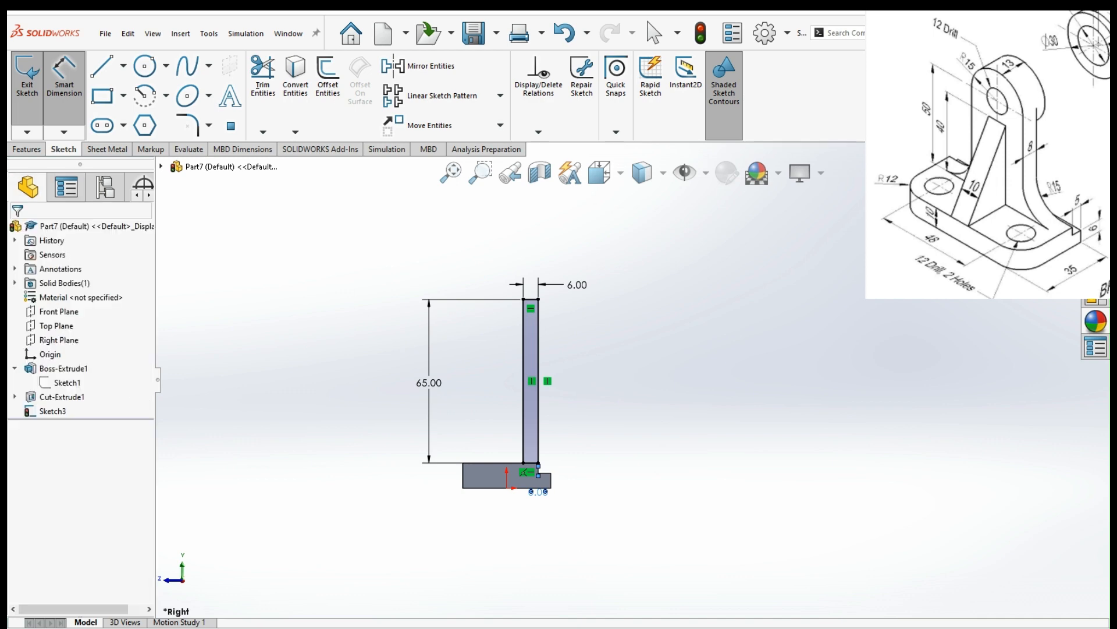
# Extrude the upright rectangle 30 mm with the Mid Plane end condition
pyautogui.click(42, 99)
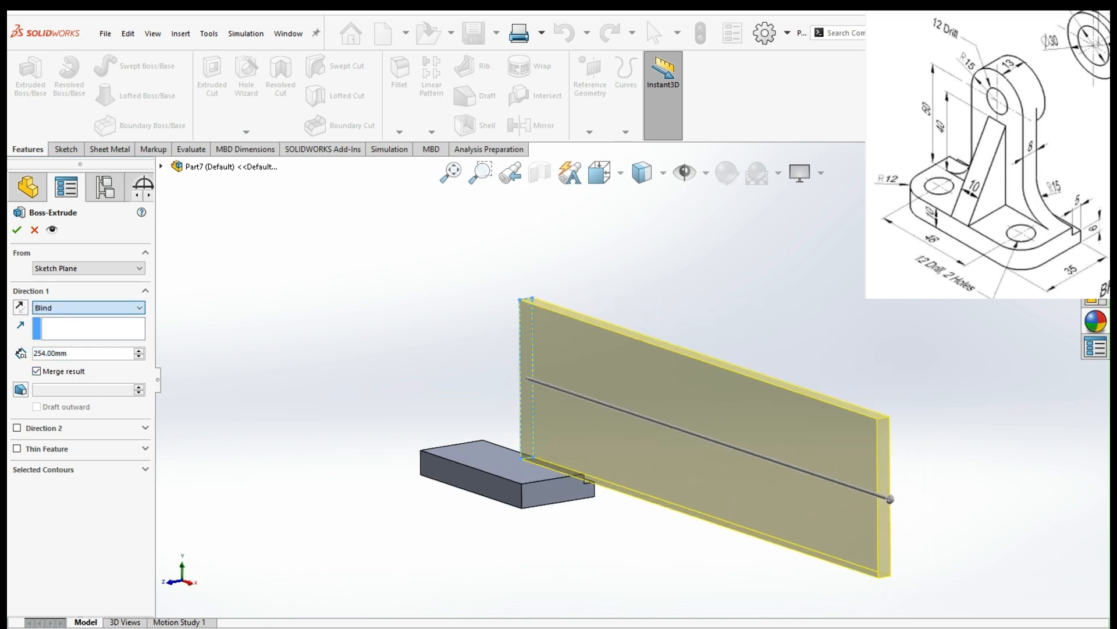
pyautogui.click(72, 392)
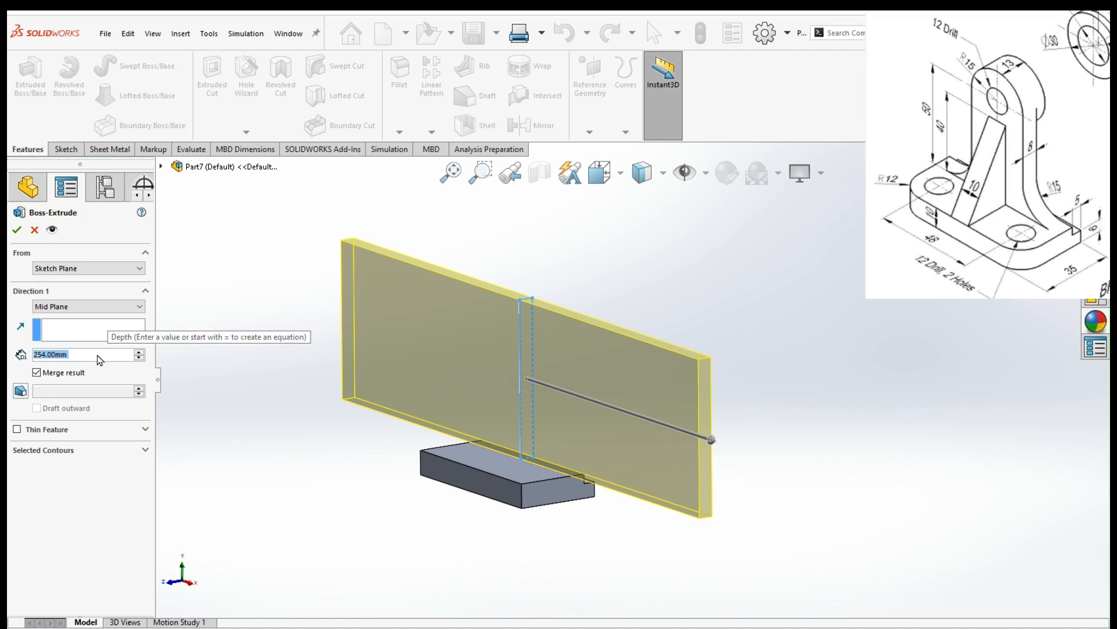
pyautogui.write('30')
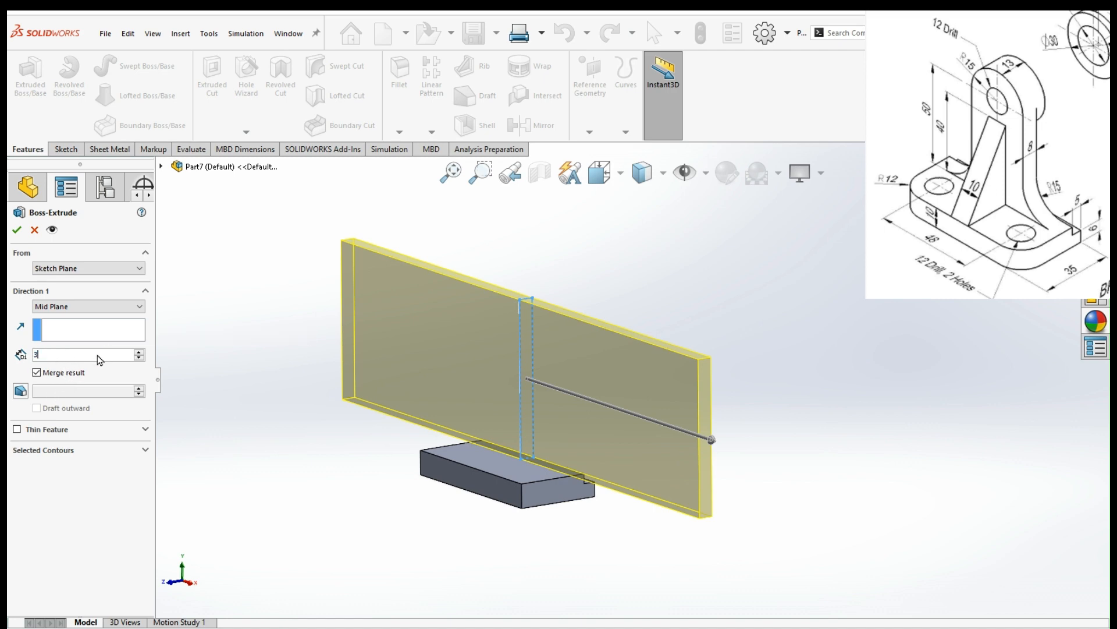
pyautogui.press('Return')
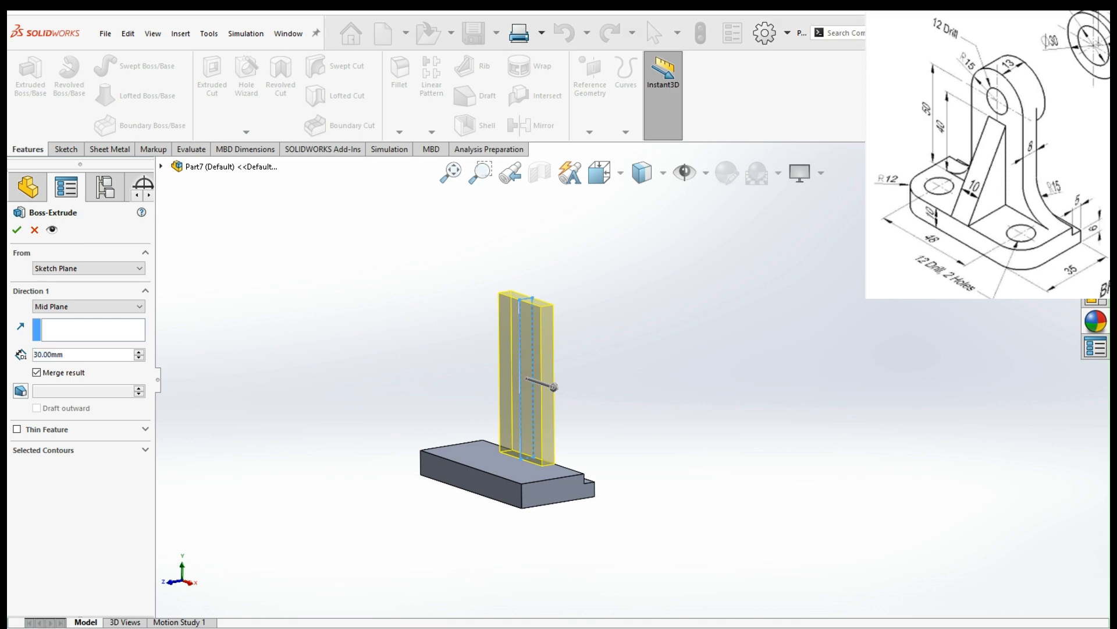
pyautogui.press('Return')
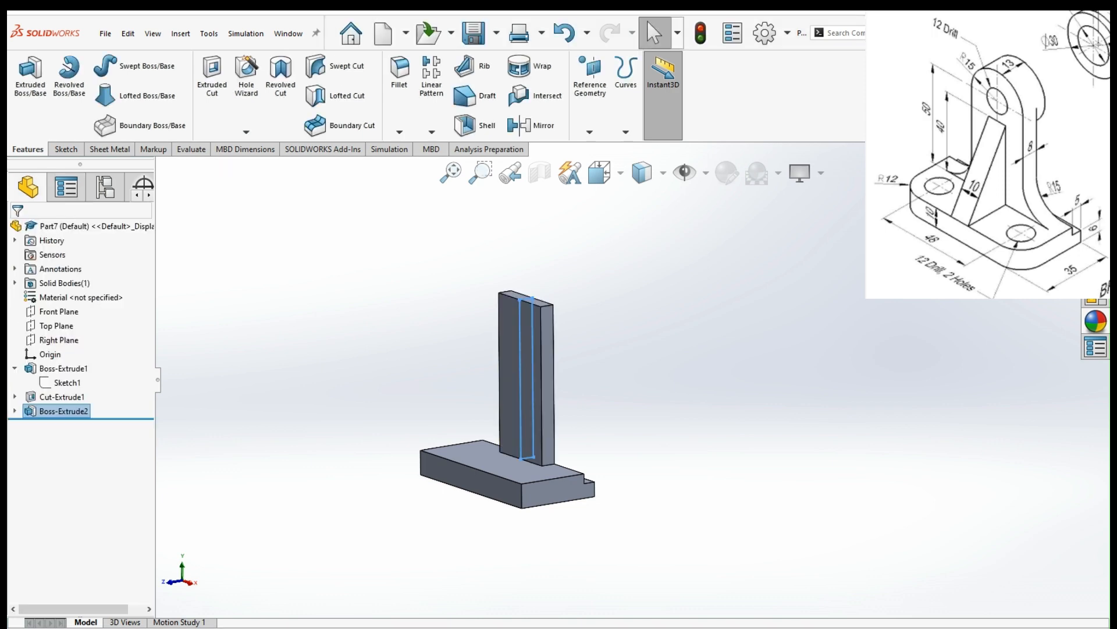
pyautogui.click(718, 453)
pyautogui.hotkey('ctrl', '7')
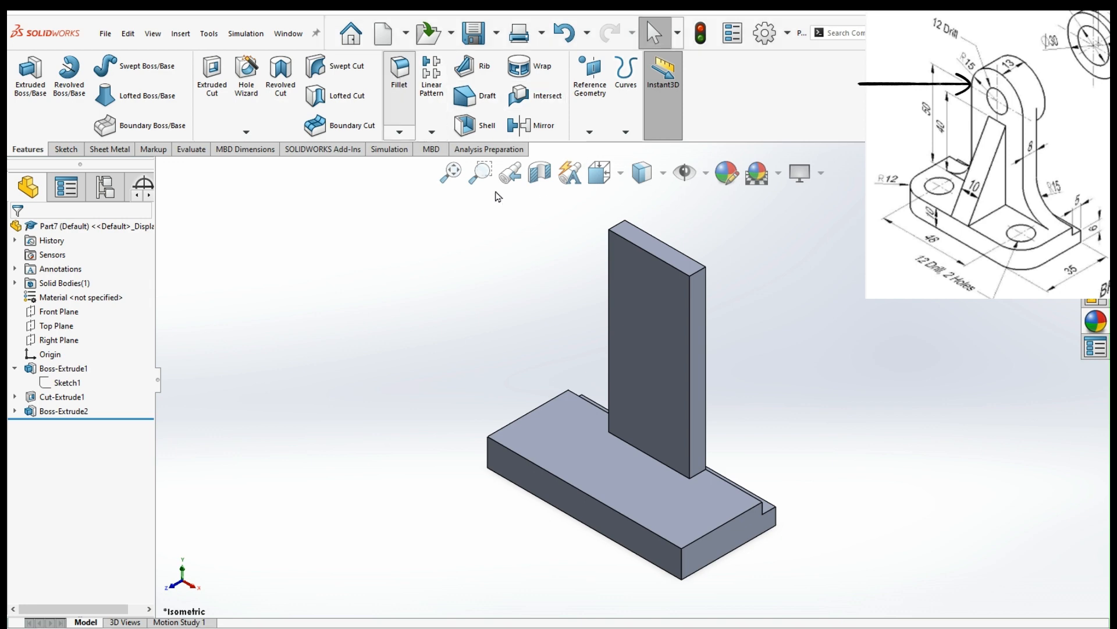
# Fillet both upper side edges of the upright plate with a 15 mm radius to round its top
pyautogui.doubleClick(78, 490)
pyautogui.write('15')
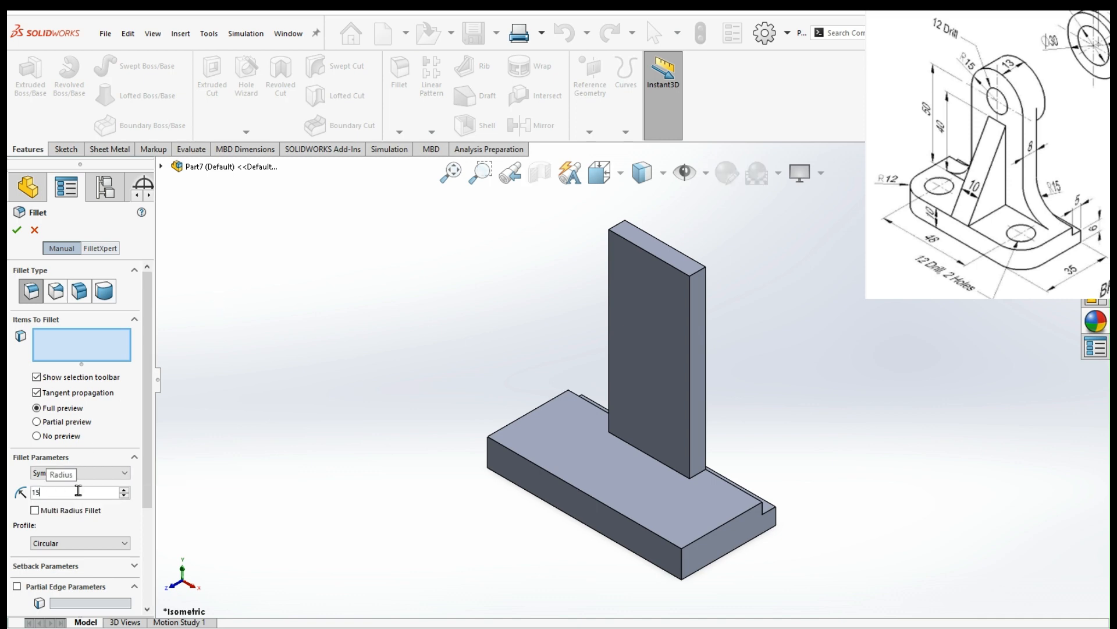
pyautogui.press('Return')
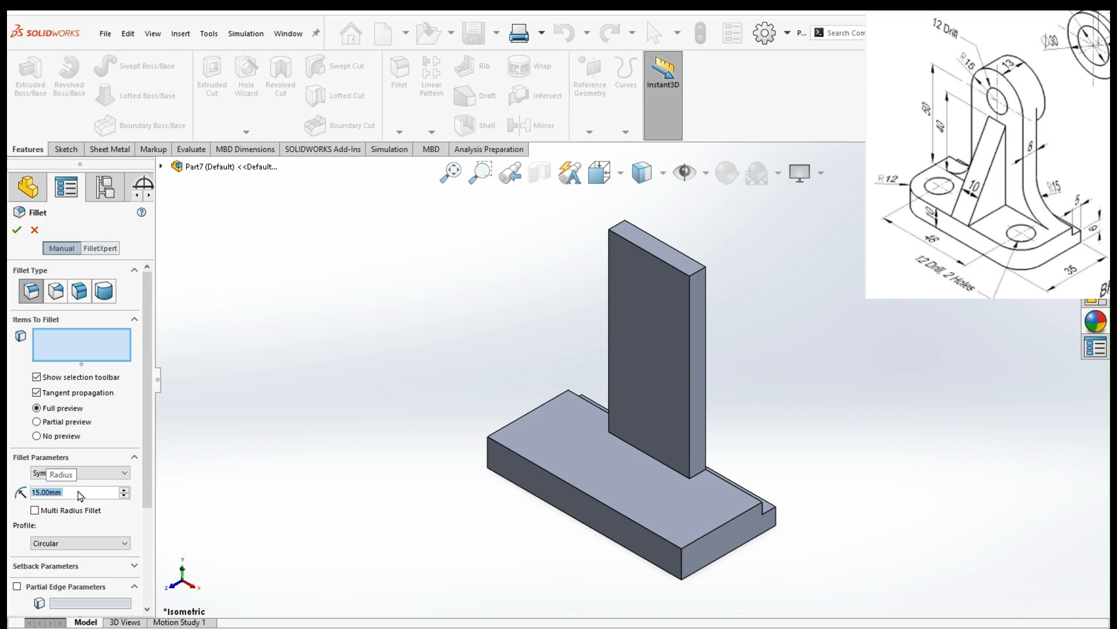
pyautogui.click(702, 272)
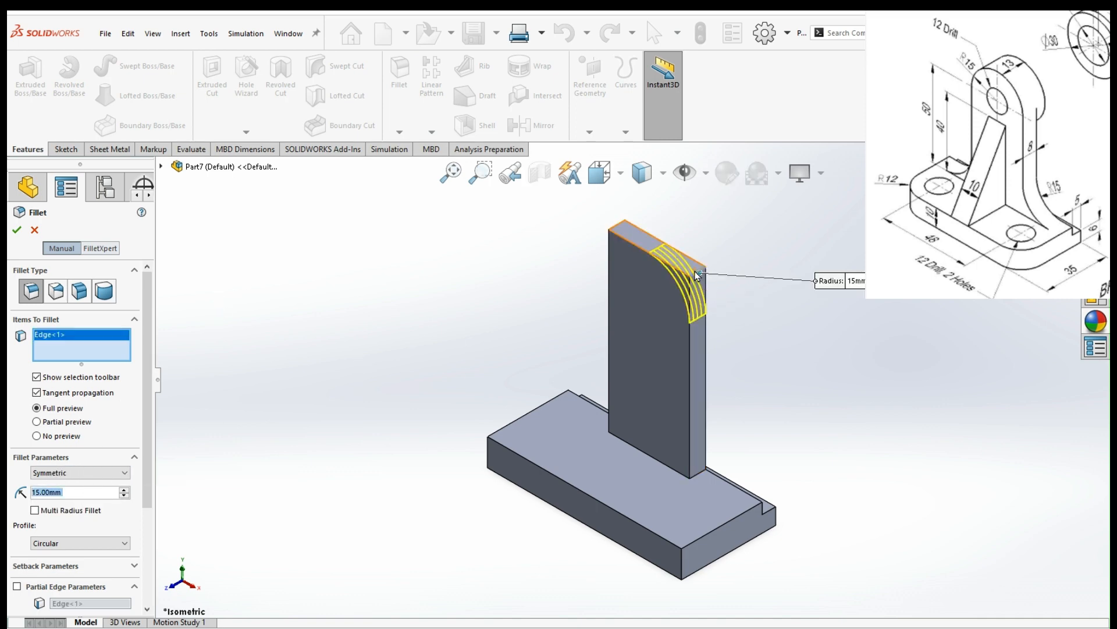
pyautogui.click(621, 228)
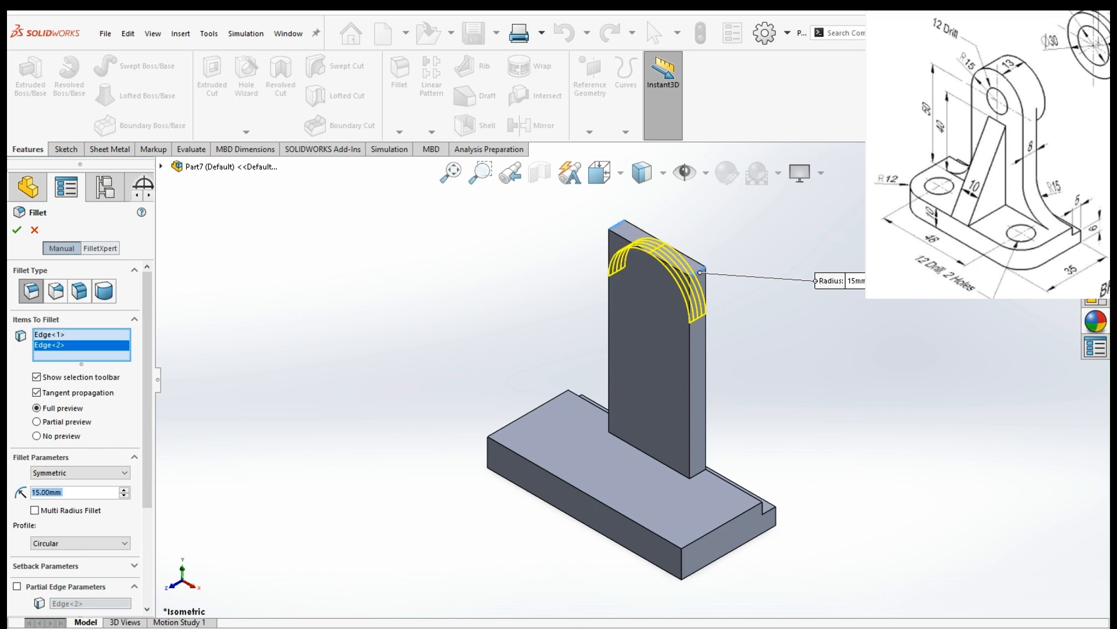
pyautogui.press('Return')
# On the upright plate's rear face, sketch a circle of 15 mm radius concentric with the rounded top
pyautogui.moveTo(869, 371); pyautogui.dragTo(651, 358, button='middle')
pyautogui.click(612, 304)
pyautogui.click(674, 264)
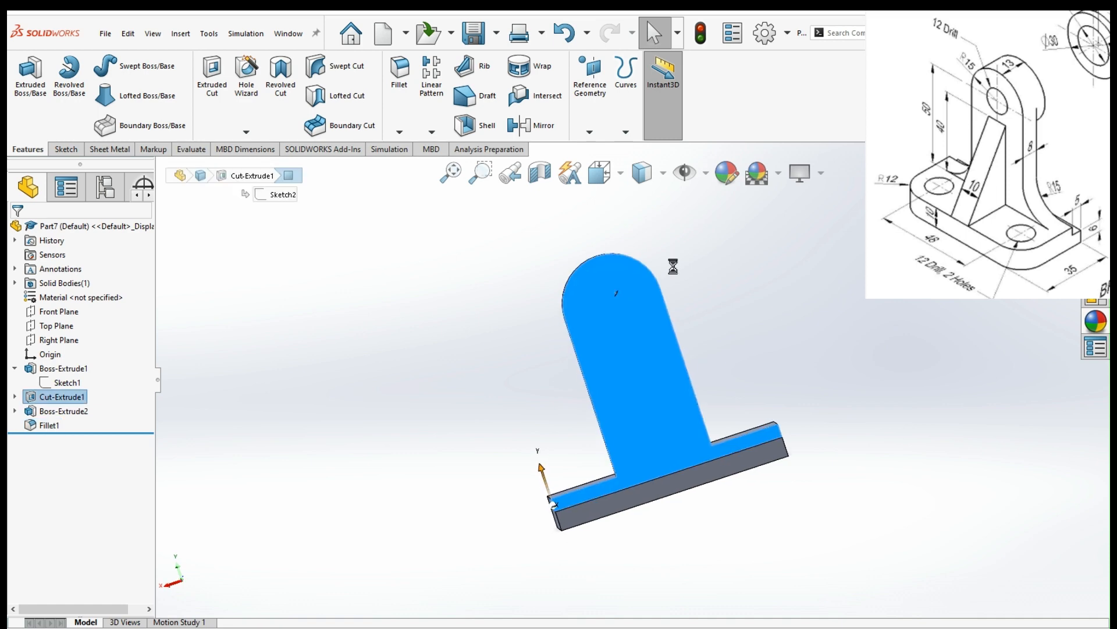
pyautogui.scroll(-2, 843, 278)
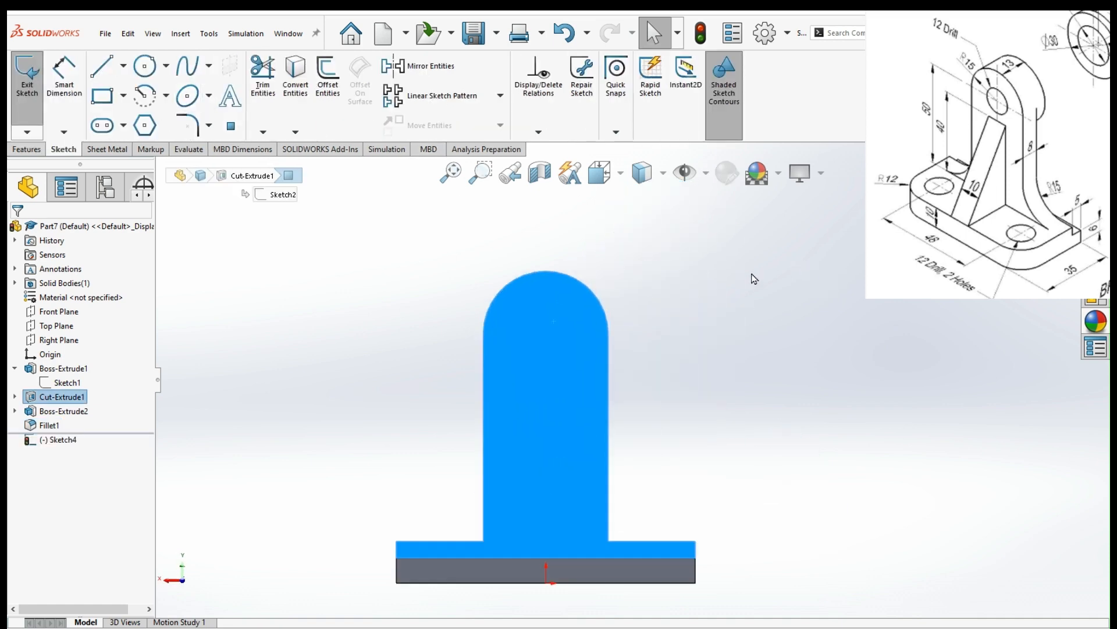
pyautogui.click(160, 73)
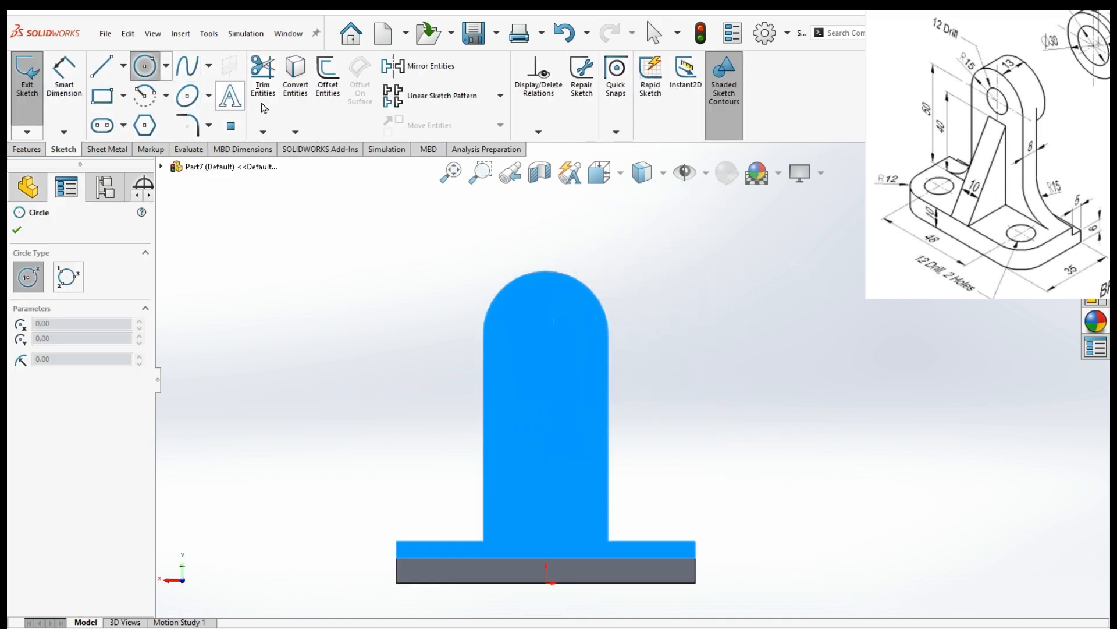
pyautogui.click(546, 332)
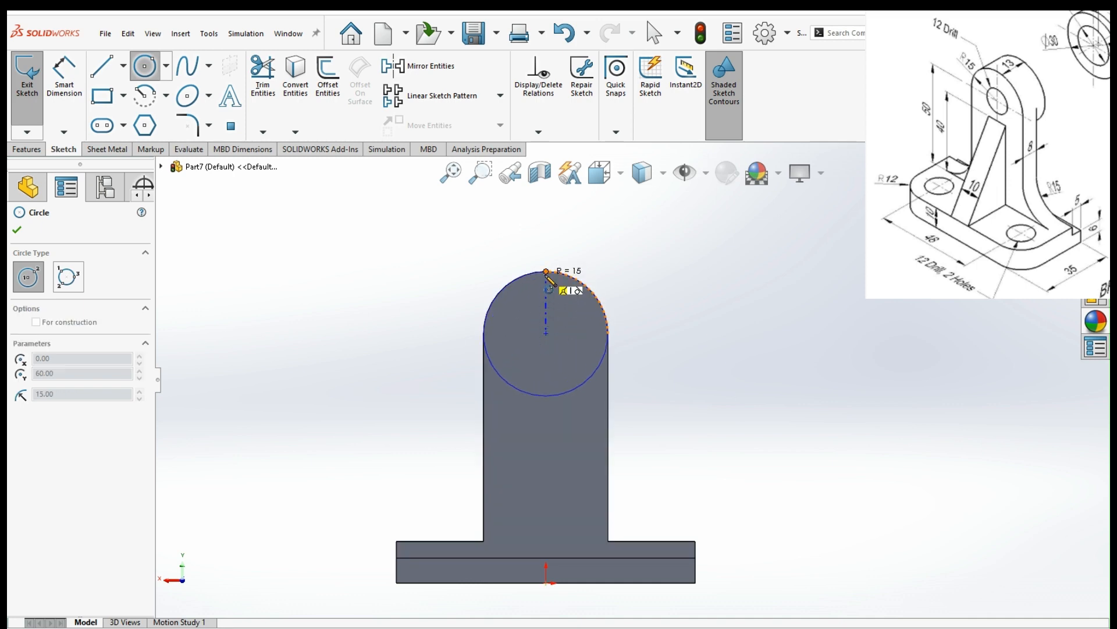
pyautogui.click(526, 282)
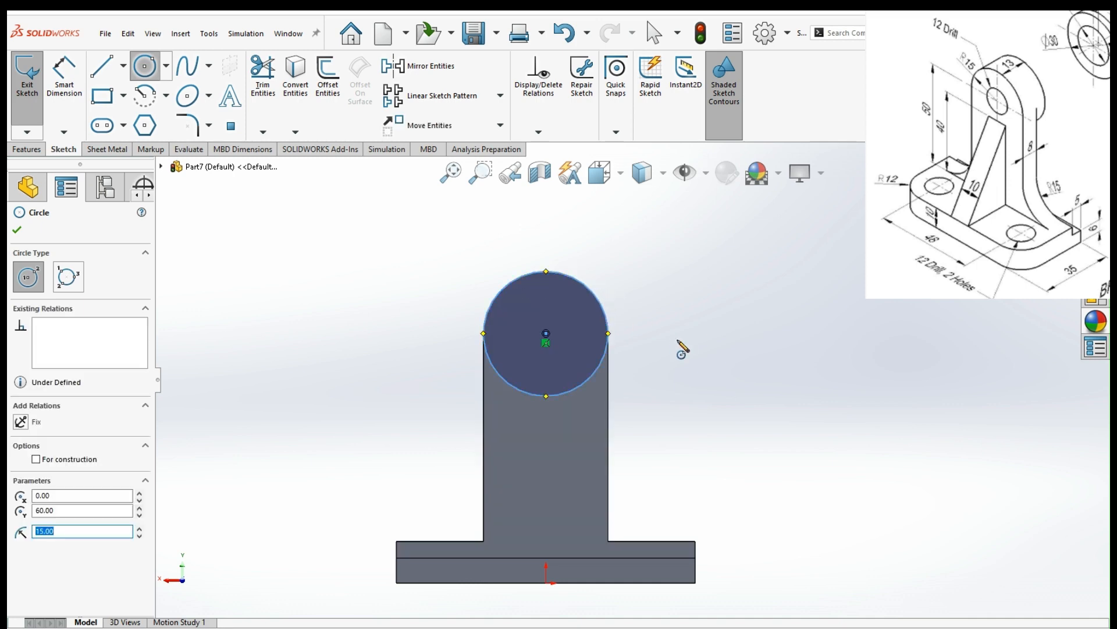
pyautogui.press('Escape')
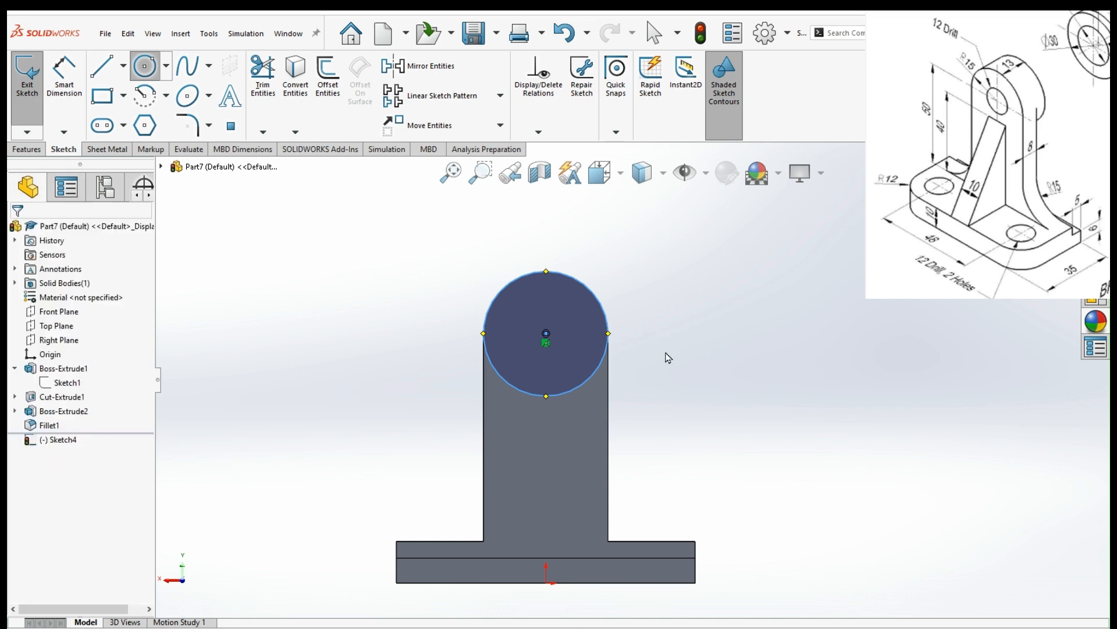
# Extrude the circle 5 mm outward from the plate's rear face with the Blind end condition
pyautogui.moveTo(666, 356); pyautogui.dragTo(716, 406, button='middle')
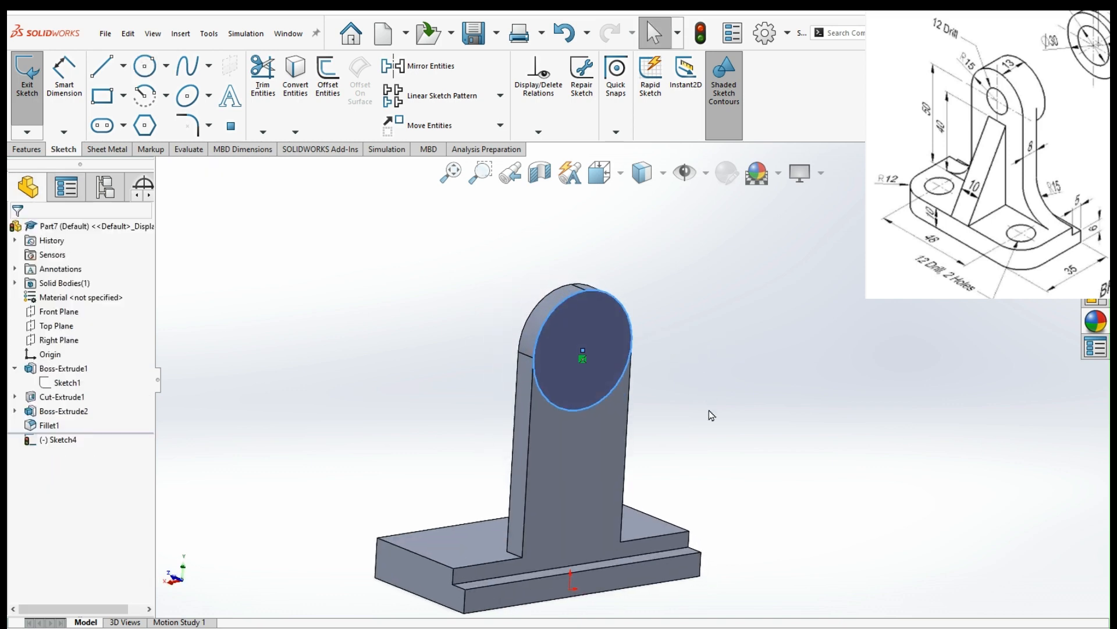
pyautogui.hotkey('ctrl', '7')
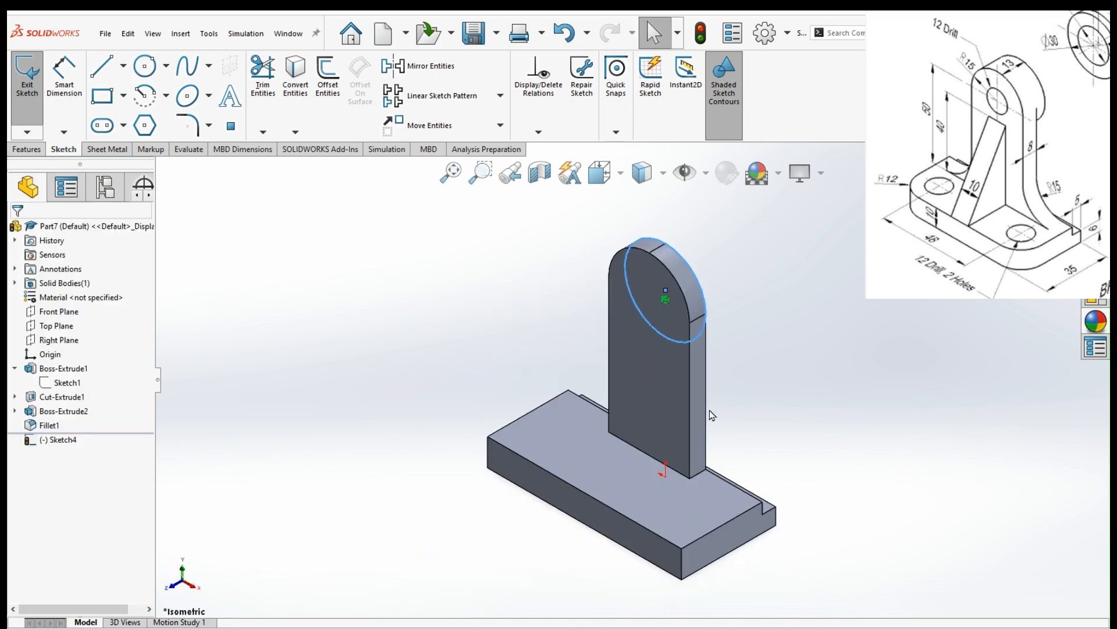
pyautogui.click(26, 149)
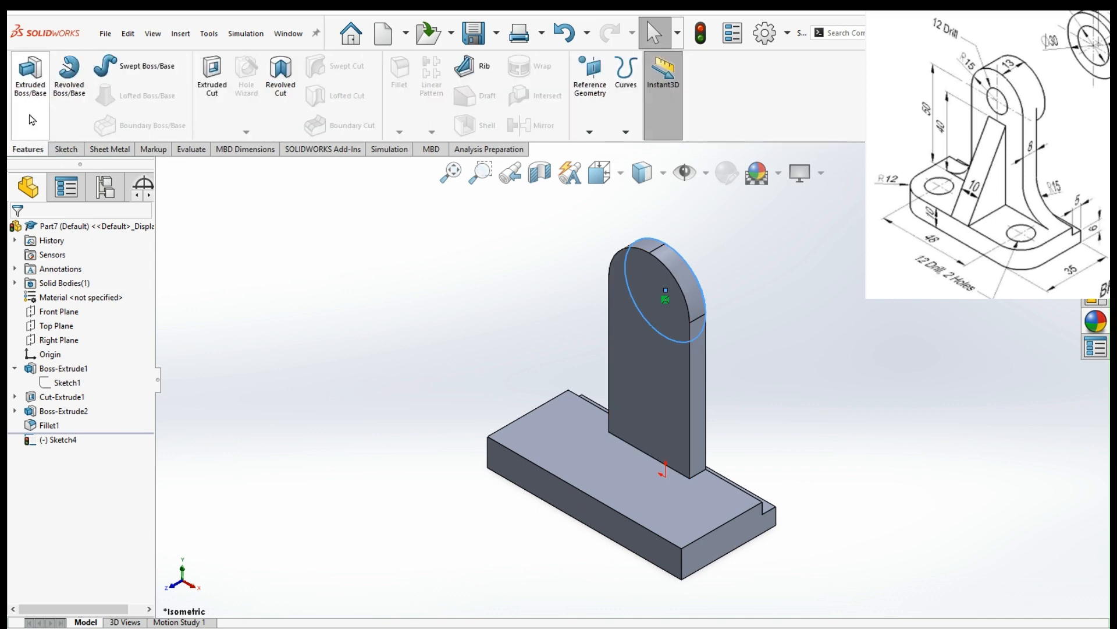
pyautogui.click(30, 76)
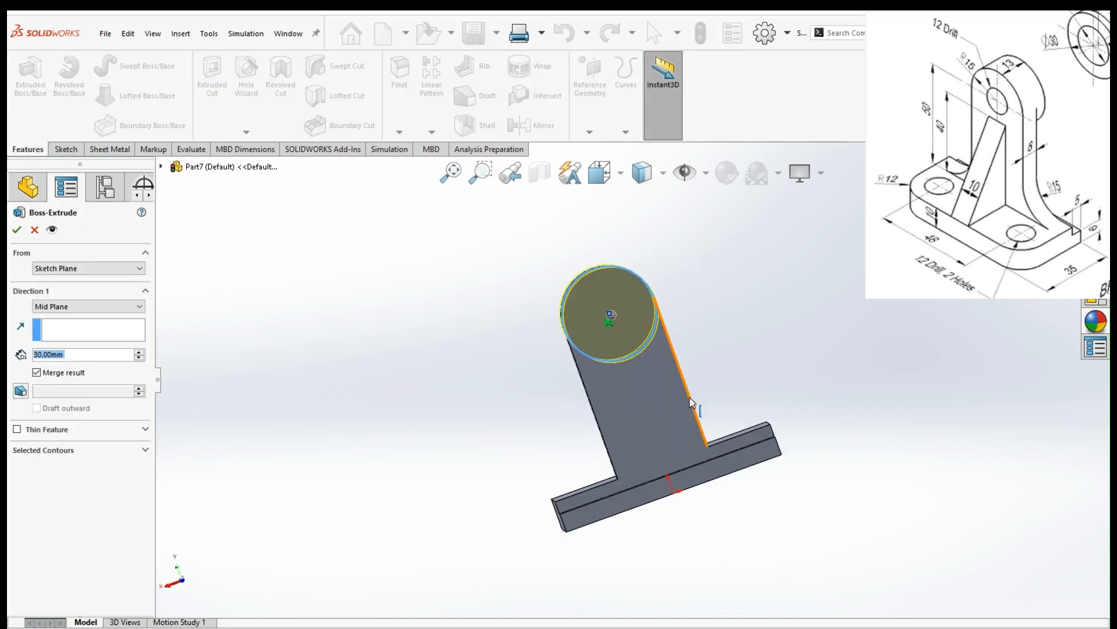
pyautogui.write('5')
pyautogui.press('Return')
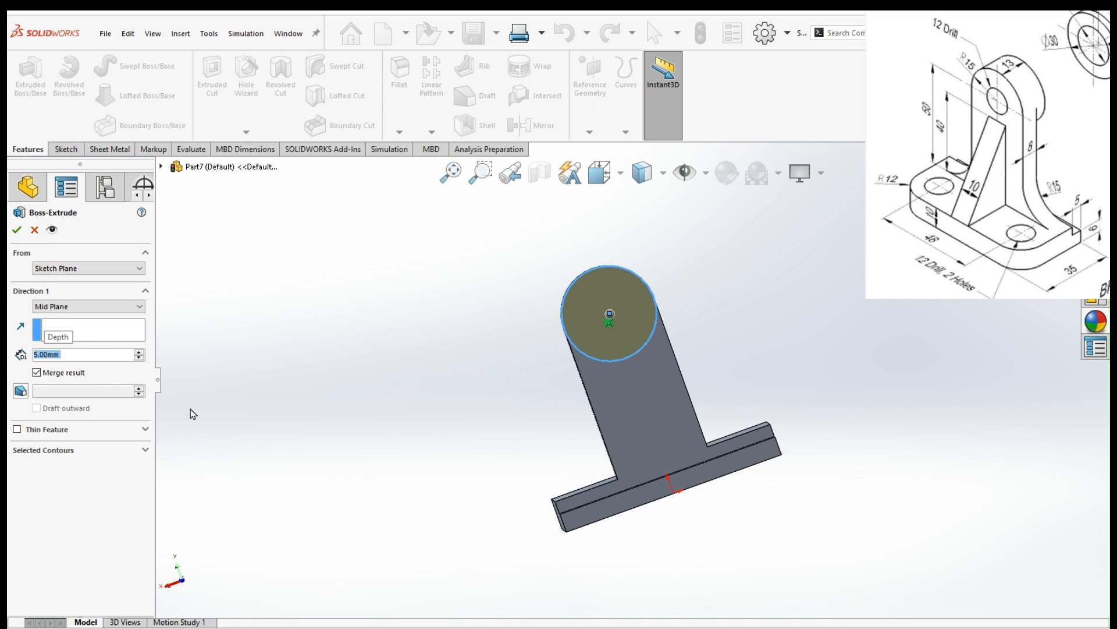
pyautogui.moveTo(682, 403); pyautogui.dragTo(788, 388, button='middle')
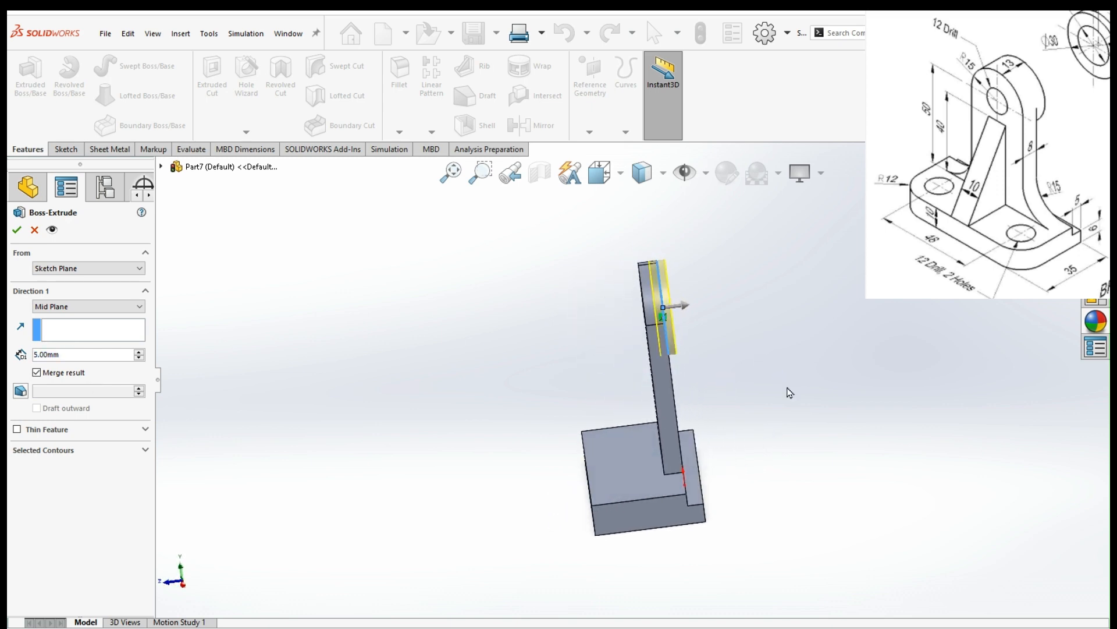
pyautogui.scroll(-2, 606, 356)
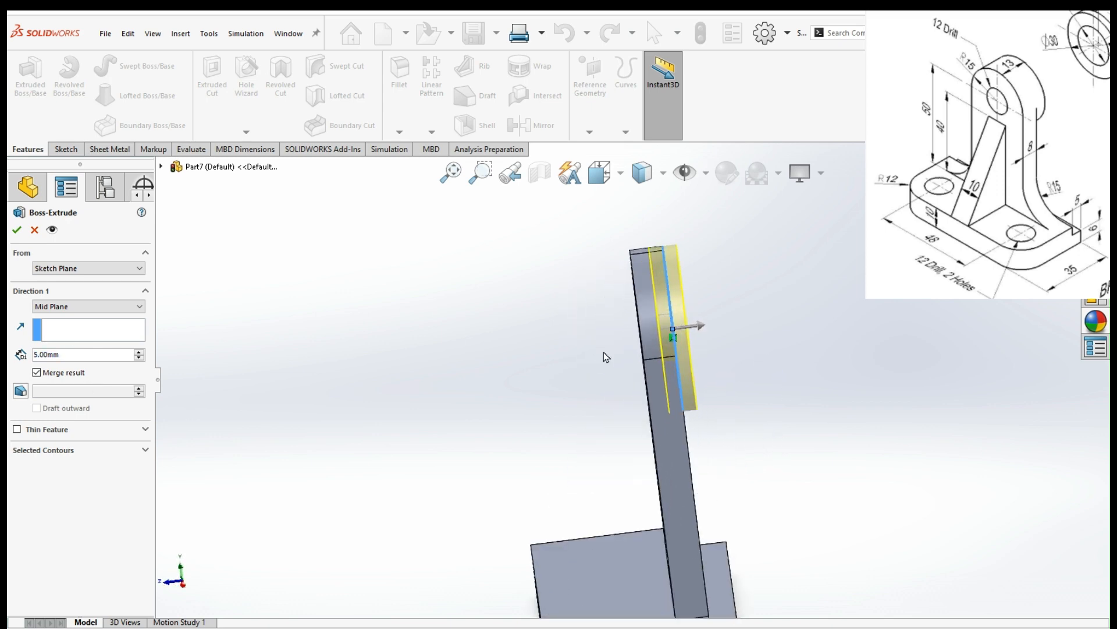
pyautogui.click(74, 306)
pyautogui.click(73, 321)
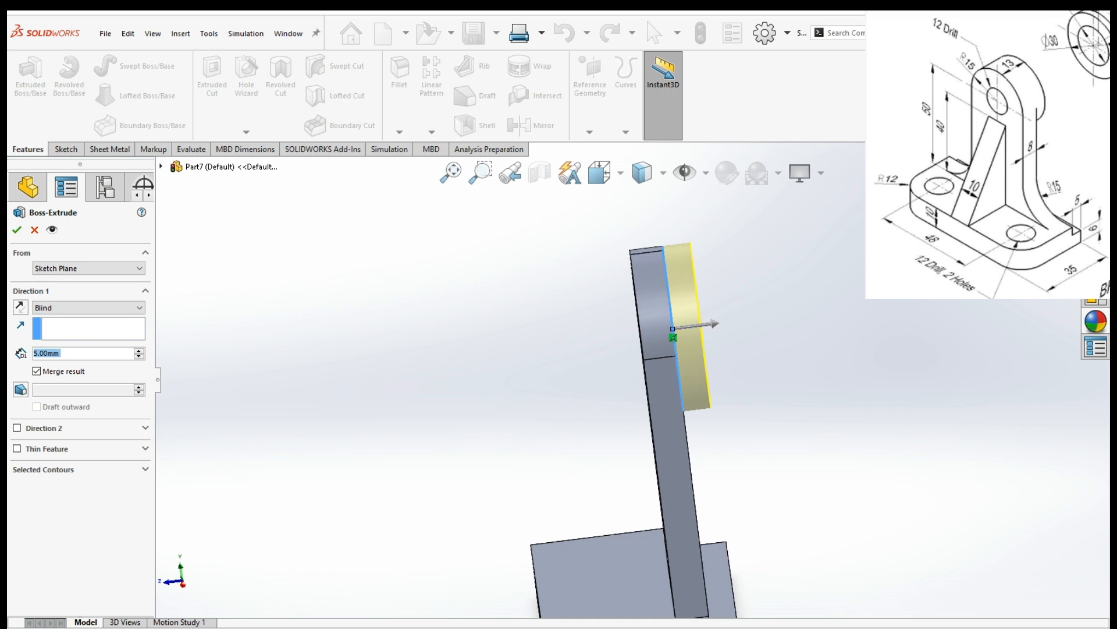
pyautogui.press('Return')
pyautogui.moveTo(873, 392); pyautogui.dragTo(854, 468, button='middle')
pyautogui.hotkey('ctrl', '7')
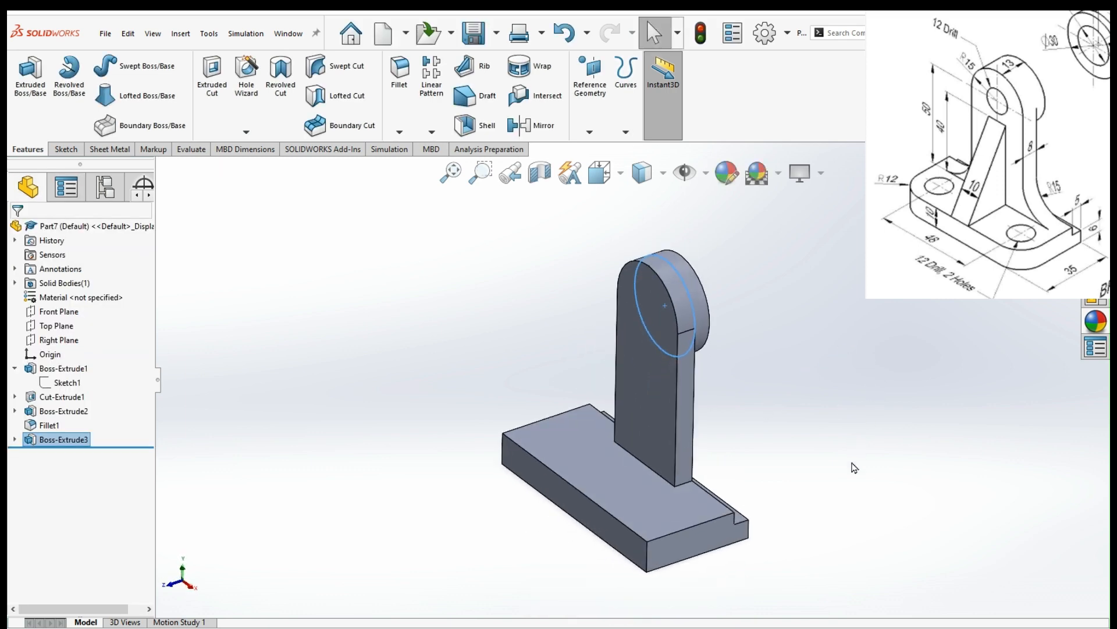
pyautogui.click(850, 465)
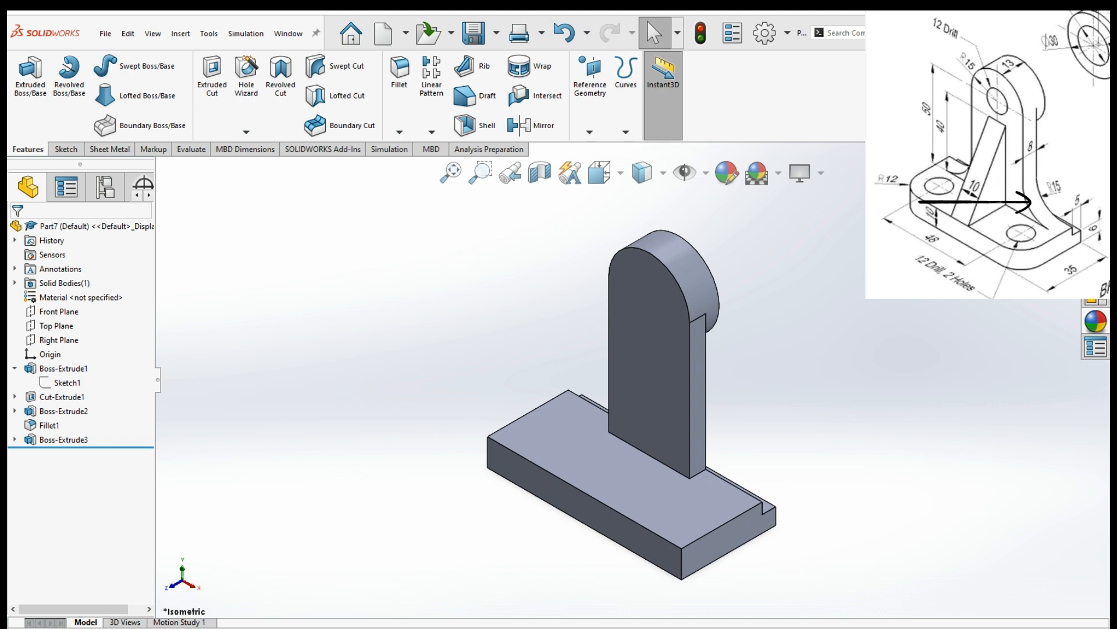
# Fillet the two side edges where the upright plate meets the base block with a 15 mm radius
pyautogui.click(406, 84)
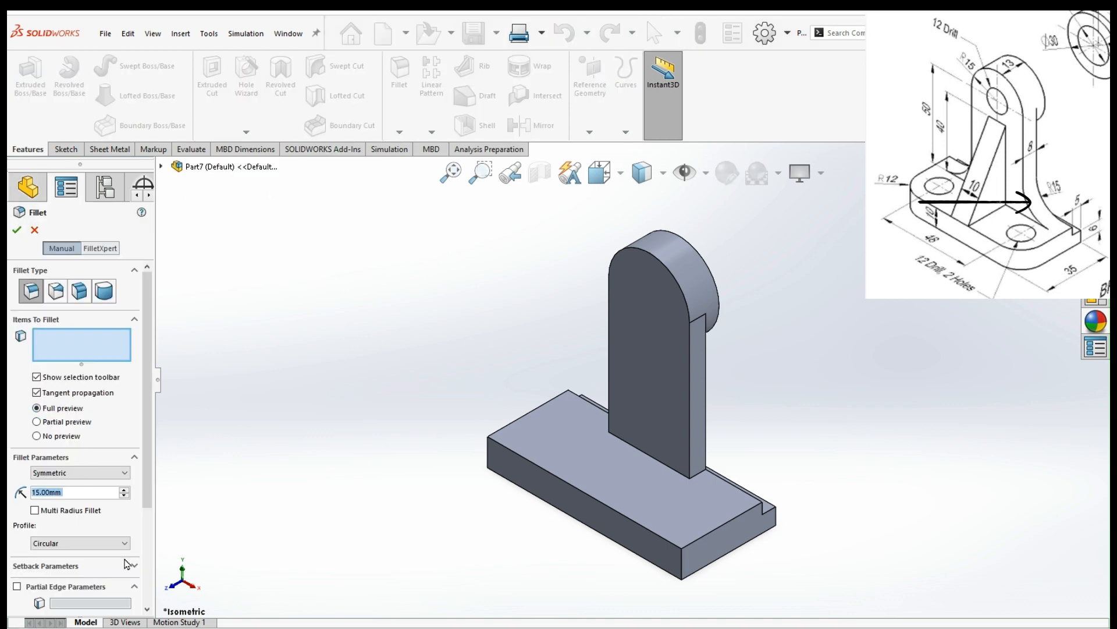
pyautogui.click(701, 479)
pyautogui.moveTo(652, 493); pyautogui.dragTo(617, 425, button='middle')
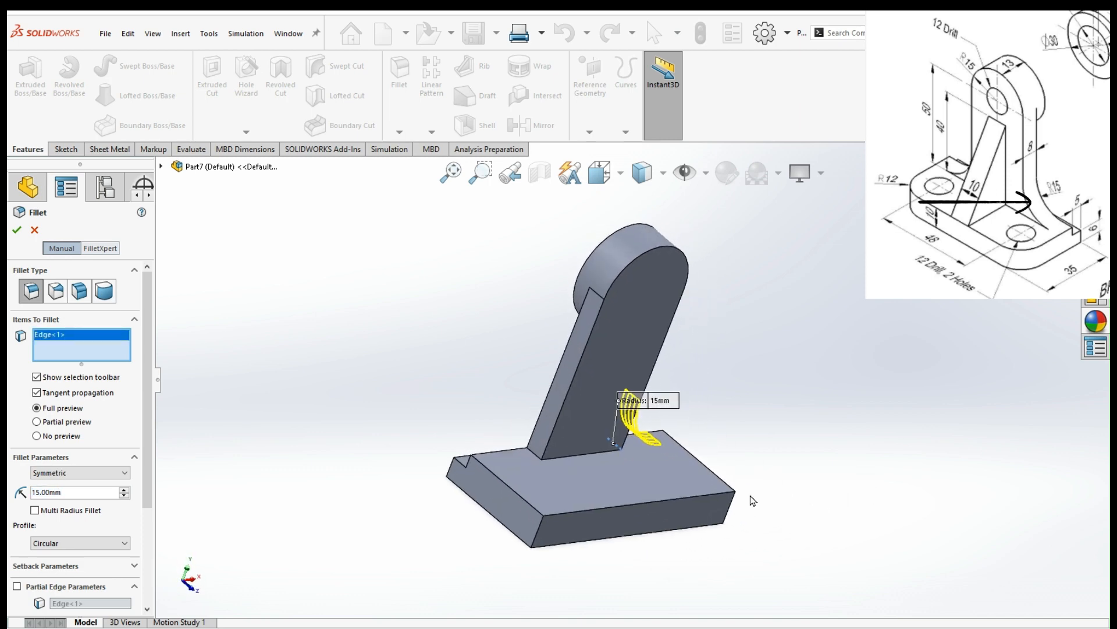
pyautogui.click(536, 457)
pyautogui.press('Return')
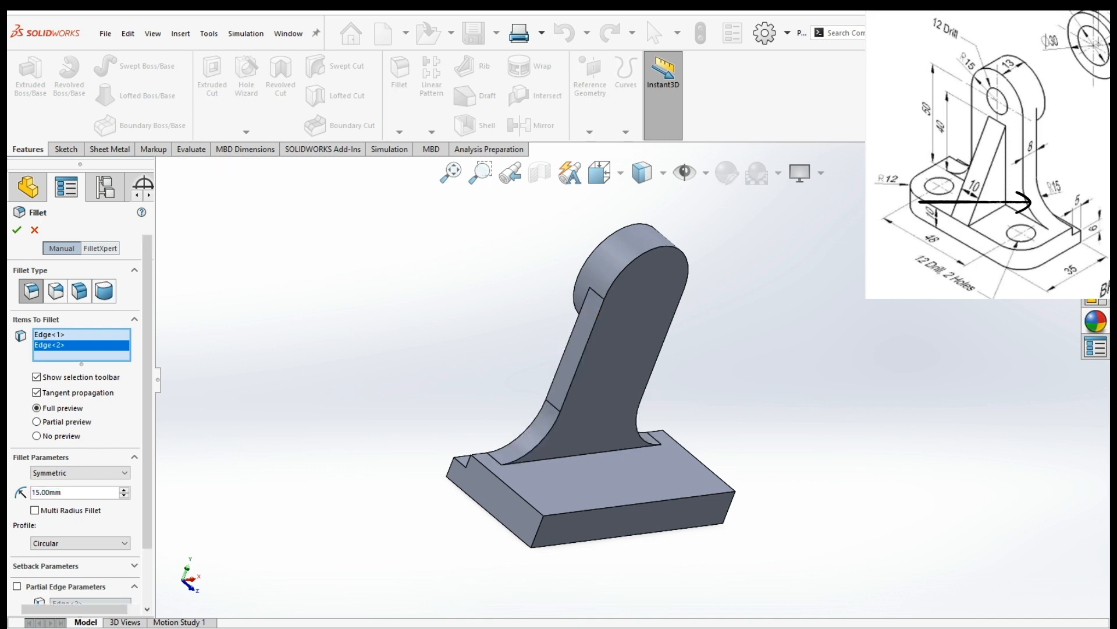
pyautogui.moveTo(908, 431); pyautogui.dragTo(744, 369, button='middle')
pyautogui.moveTo(838, 412); pyautogui.dragTo(786, 399, button='middle')
pyautogui.hotkey('ctrl', '7')
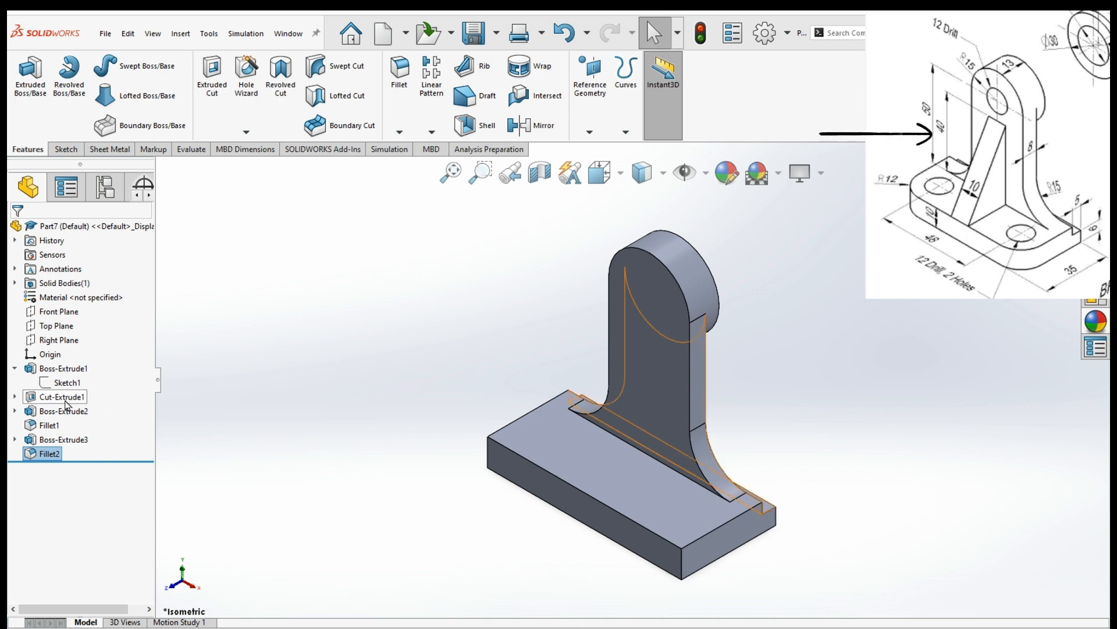
# On the Right Plane, sketch a closed rib triangle between base front edge and upright plate, about 24 mm long and 37 mm high
pyautogui.click(56, 341)
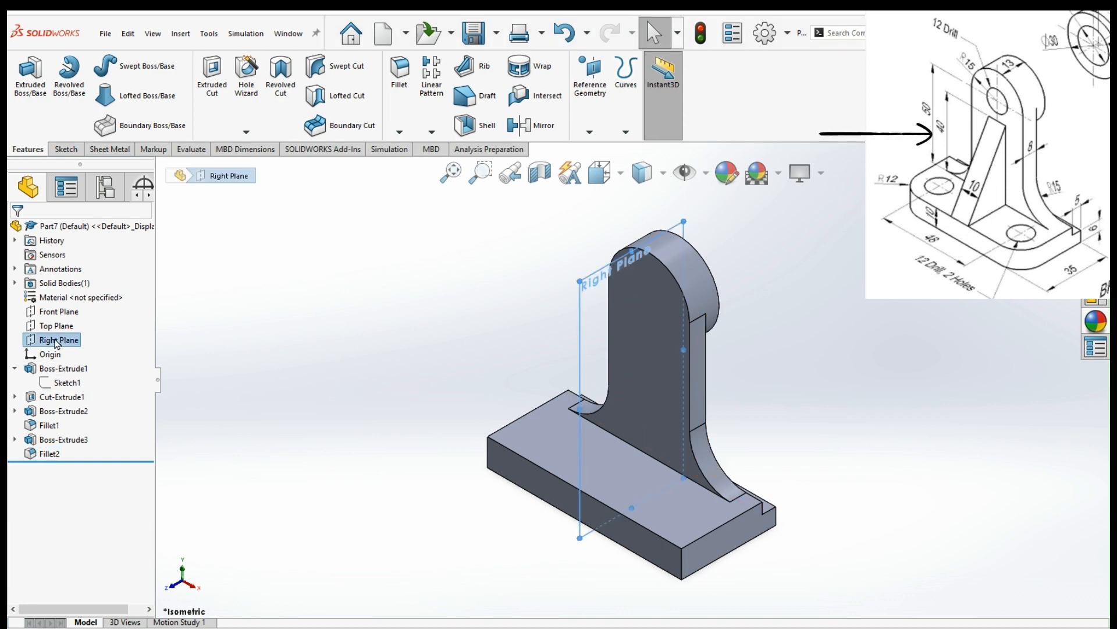
pyautogui.moveTo(784, 546); pyautogui.dragTo(773, 474, button='middle')
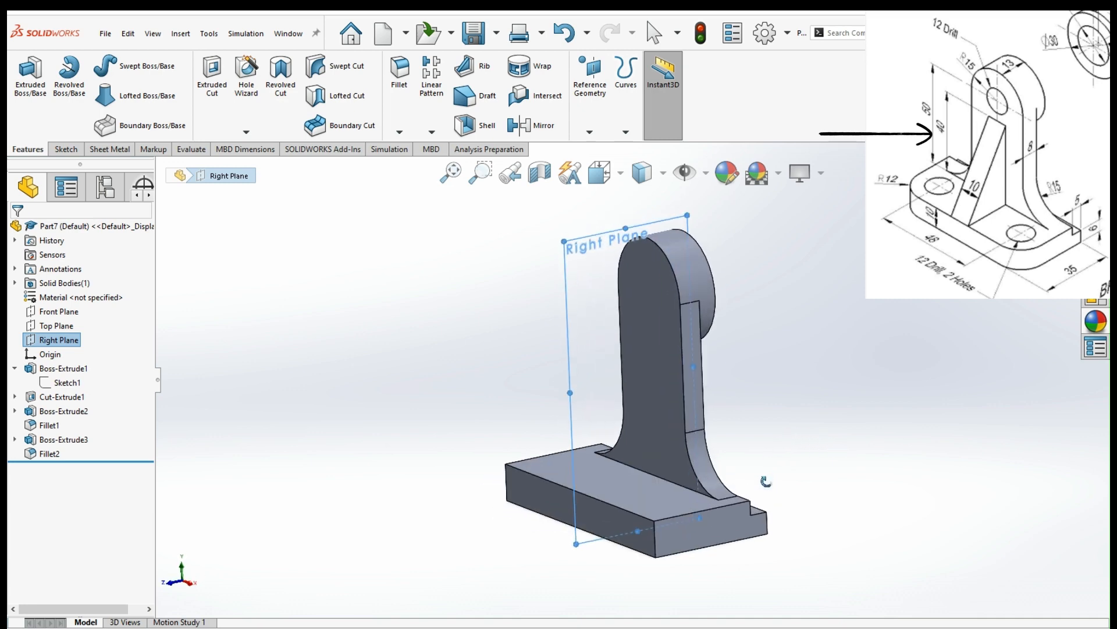
pyautogui.click(66, 315)
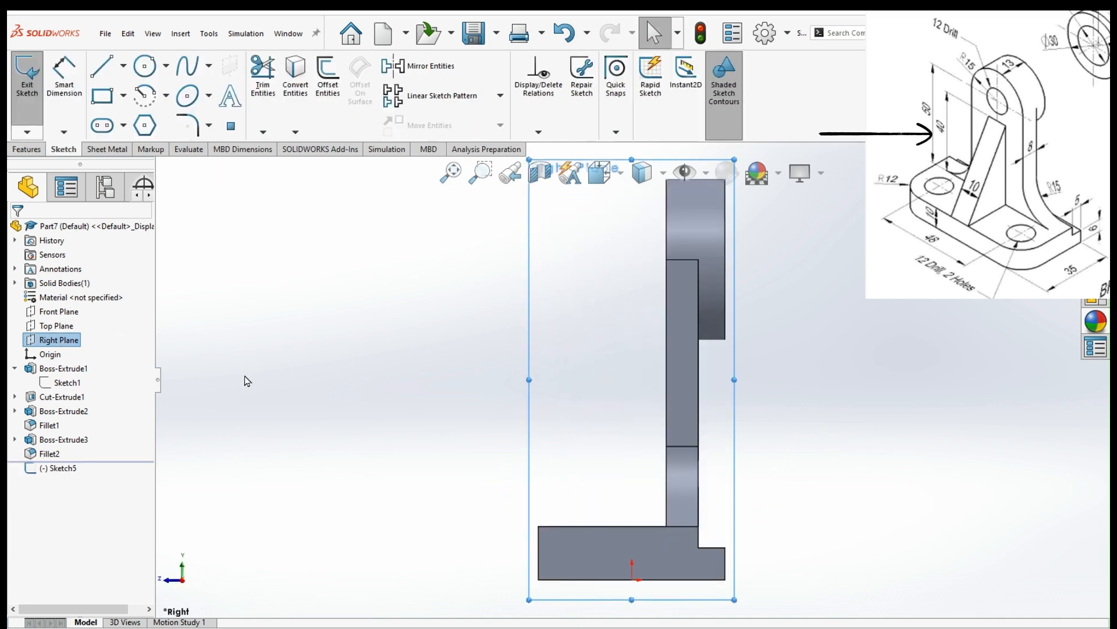
pyautogui.click(102, 66)
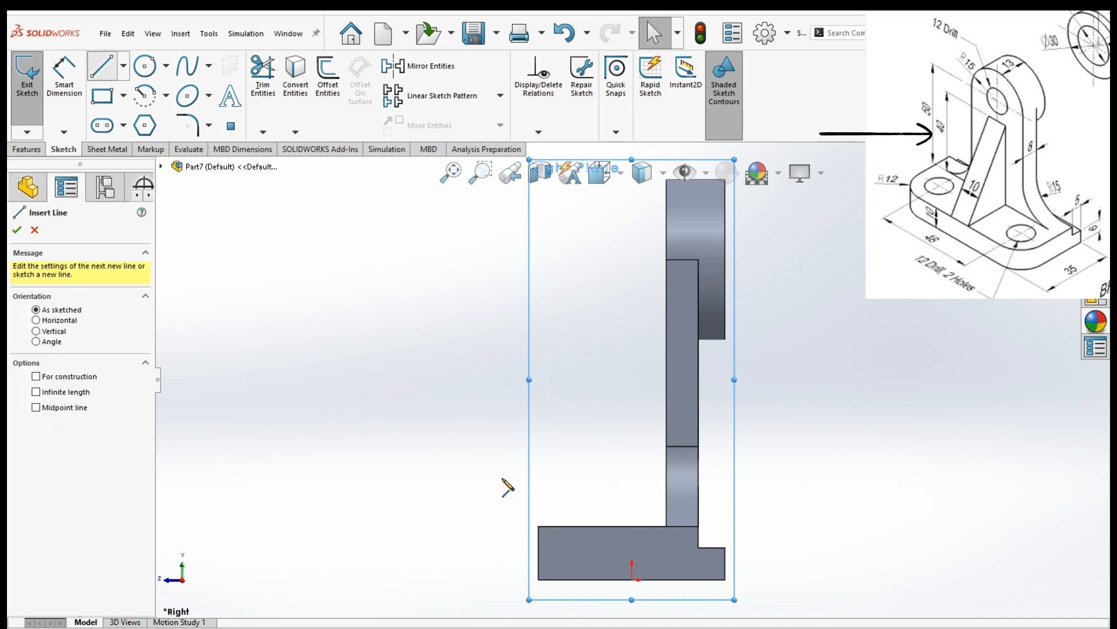
pyautogui.click(538, 526)
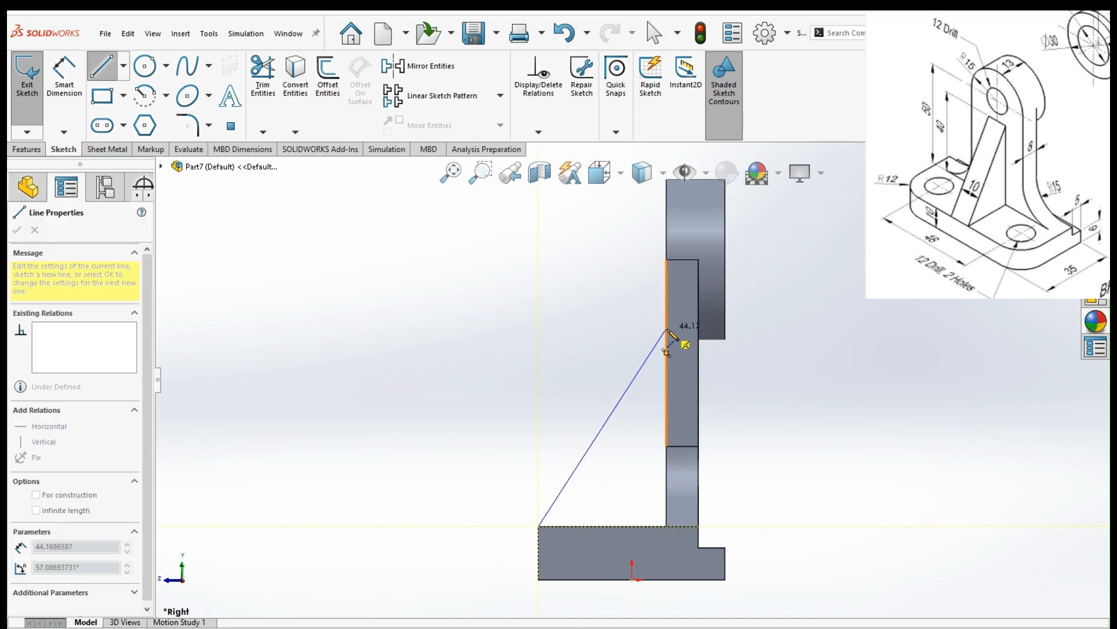
pyautogui.click(667, 328)
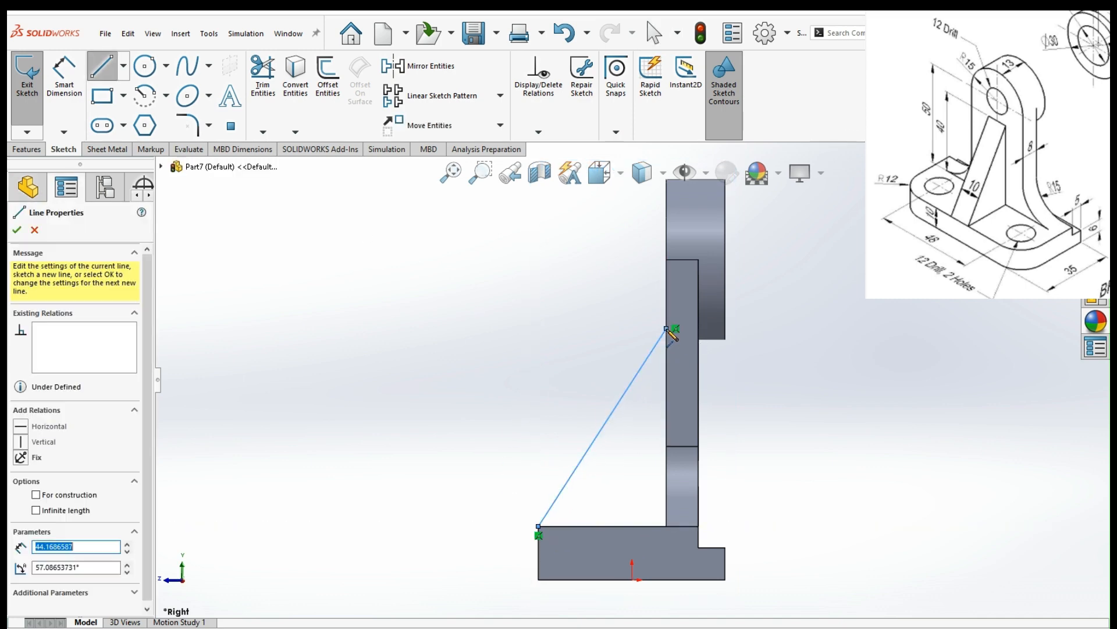
pyautogui.click(666, 526)
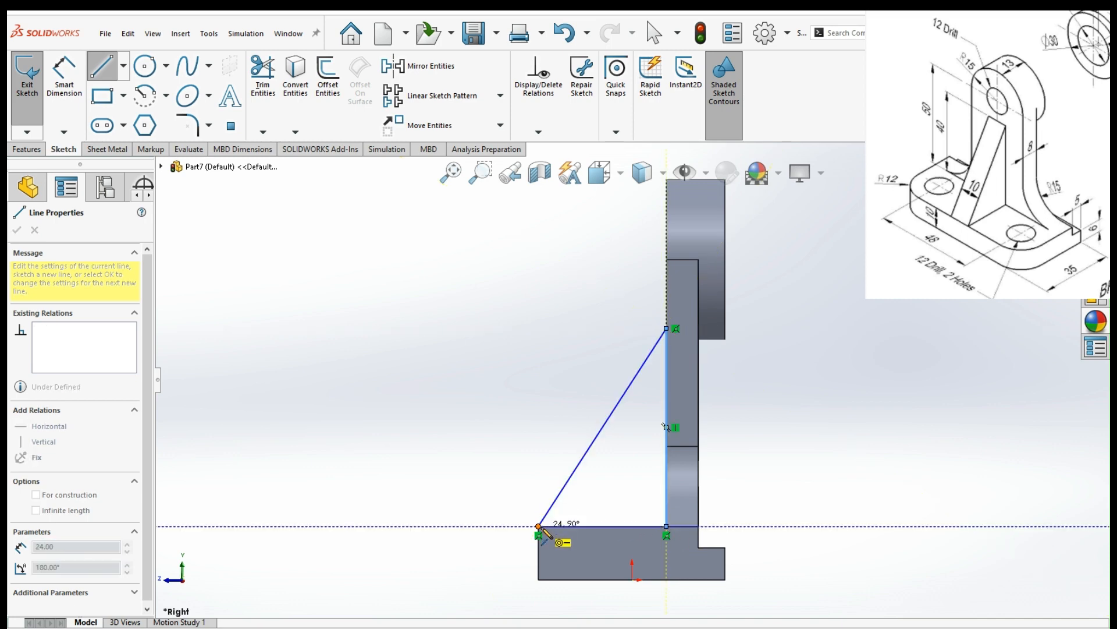
pyautogui.click(539, 526)
# Dimension the rib triangle's vertical side to 40 mm and finish the sketch
pyautogui.click(64, 75)
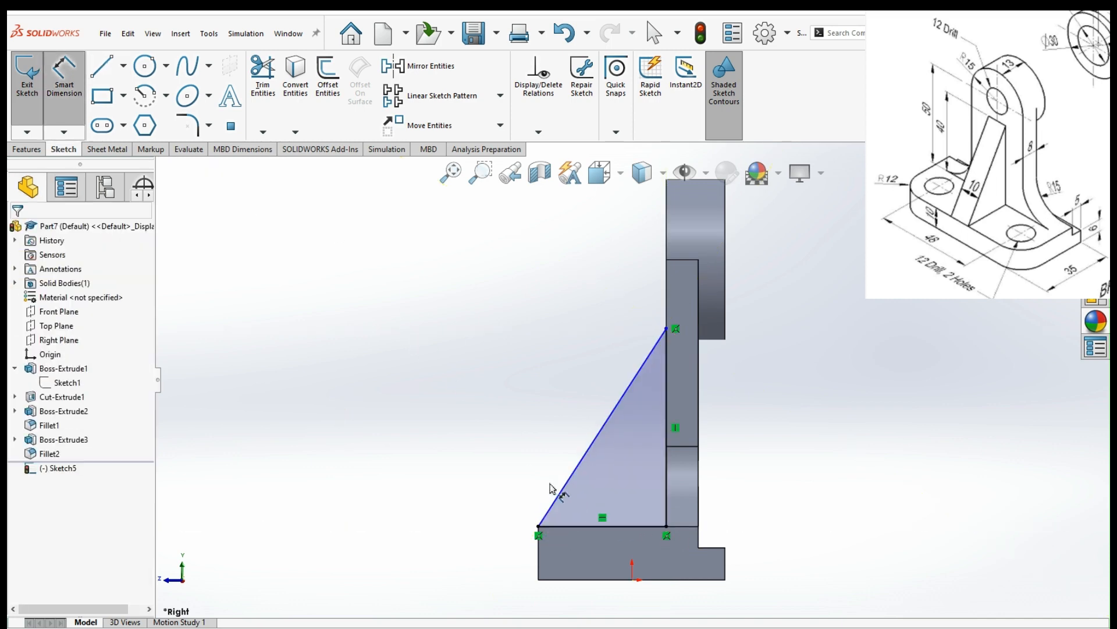
pyautogui.click(667, 408)
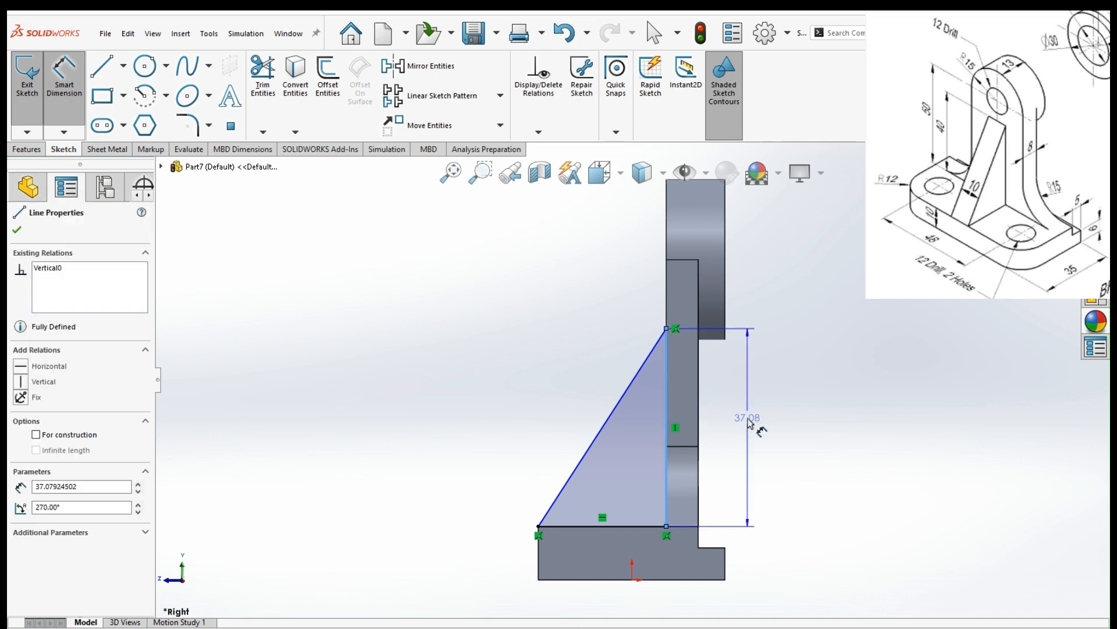
pyautogui.click(751, 427)
pyautogui.write('40')
pyautogui.press('Return')
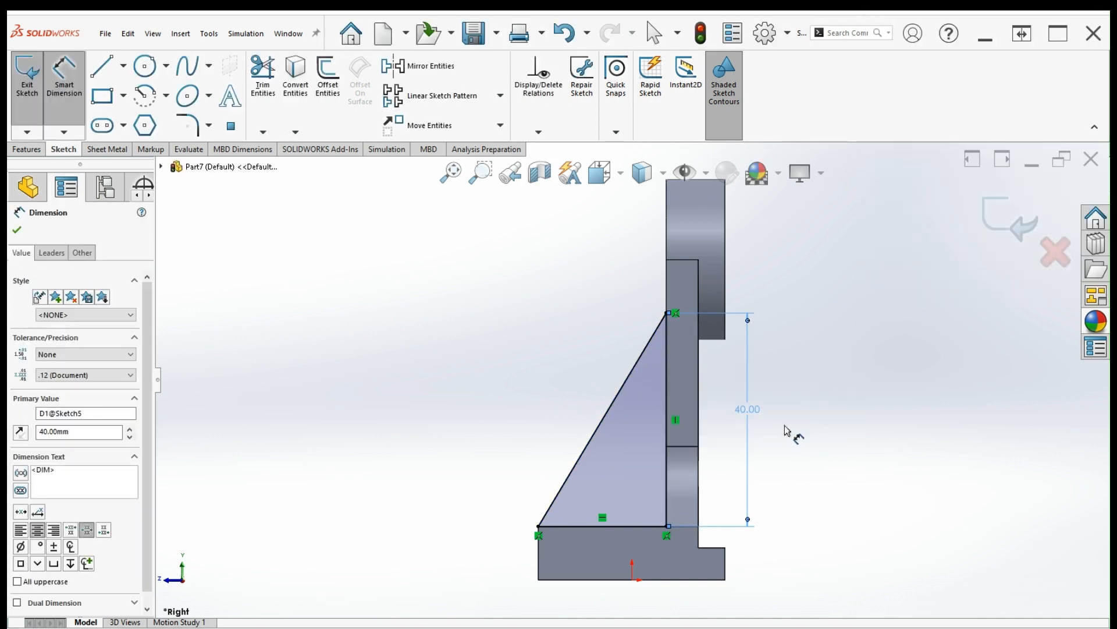
pyautogui.click(1010, 217)
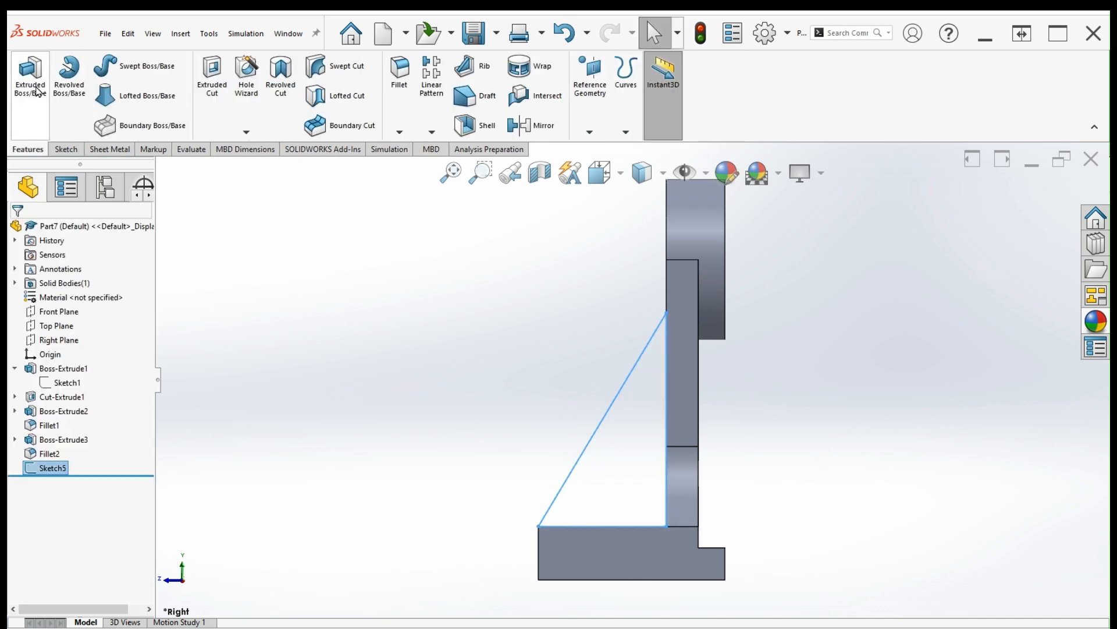
# Extrude the rib triangle 10 mm with the Mid Plane end condition, merging it with the bracket
pyautogui.click(30, 74)
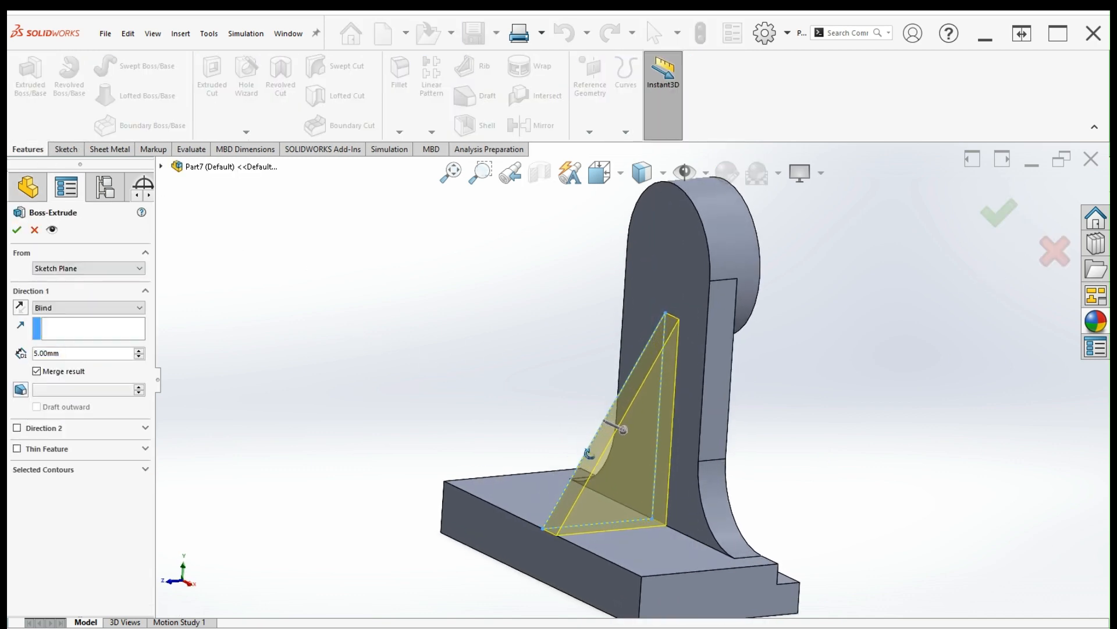
pyautogui.click(103, 353)
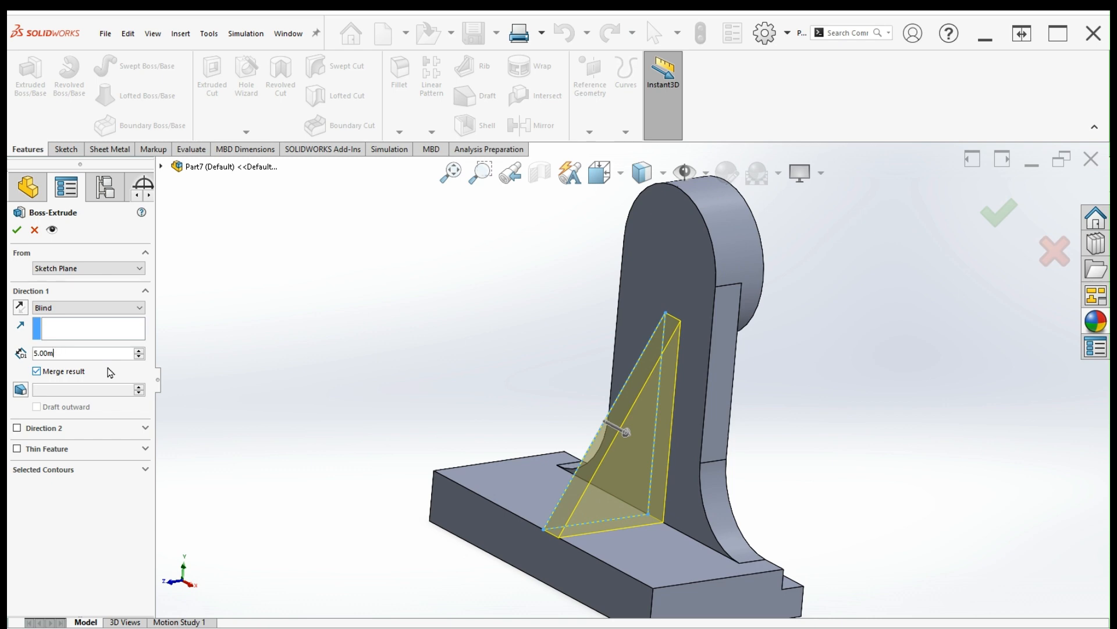
pyautogui.press('BackSpace')
pyautogui.press('BackSpace')
pyautogui.press('BackSpace')
pyautogui.press('BackSpace')
pyautogui.press('BackSpace')
pyautogui.write('10')
pyautogui.press('Return')
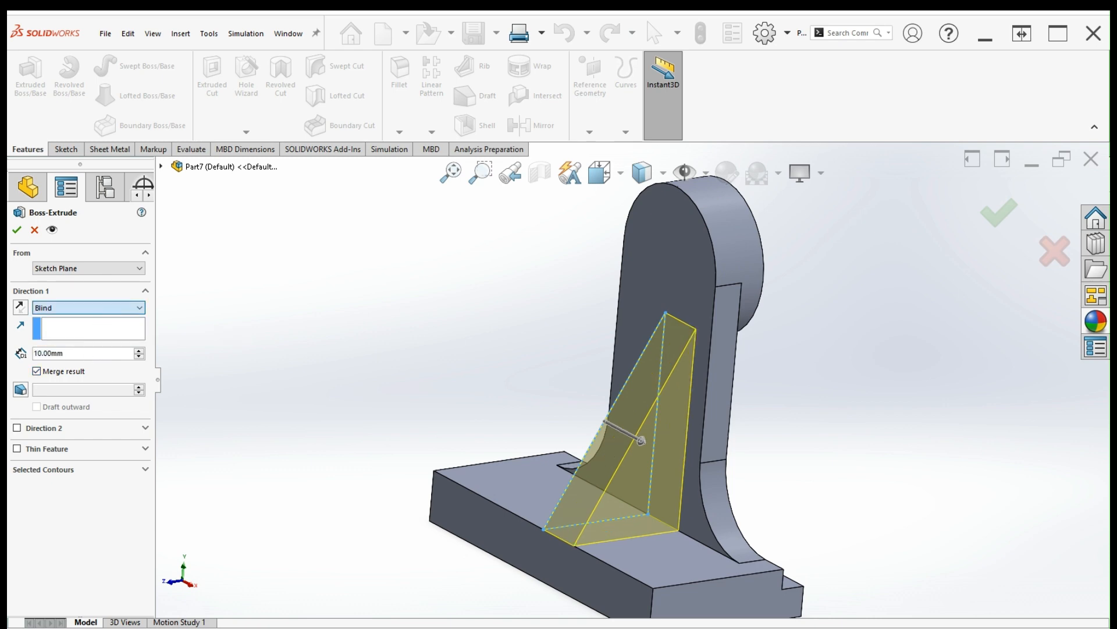
pyautogui.click(113, 368)
pyautogui.scroll(3, 781, 479)
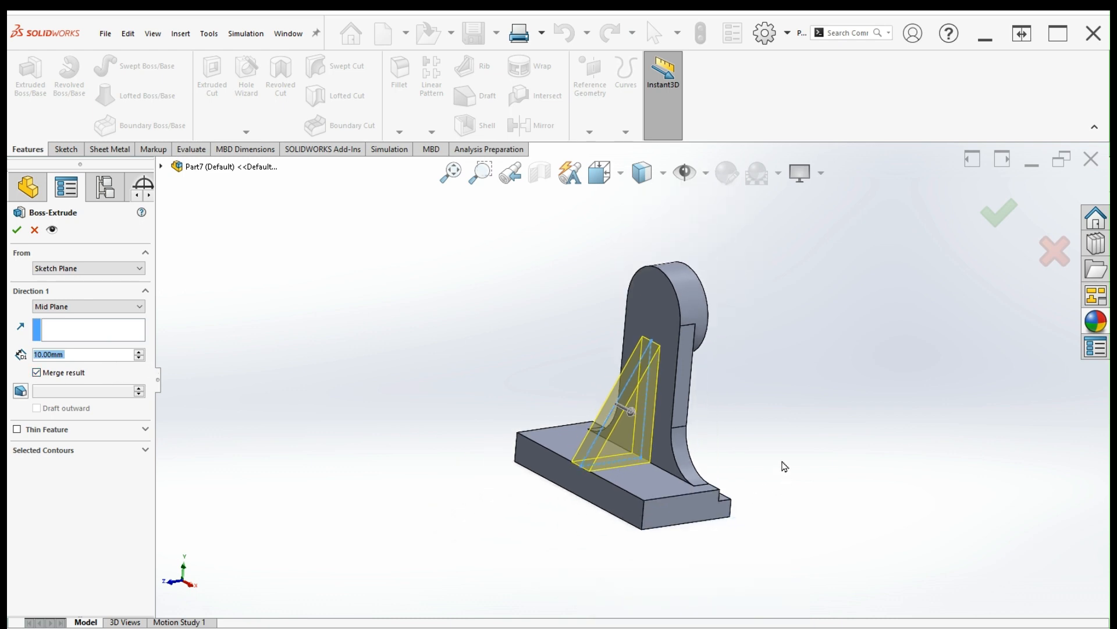
pyautogui.moveTo(761, 446)
pyautogui.mouseDown(button='middle')
pyautogui.moveTo(814, 419)
pyautogui.moveTo(786, 400)
pyautogui.moveTo(775, 460)
pyautogui.mouseUp(button='middle')
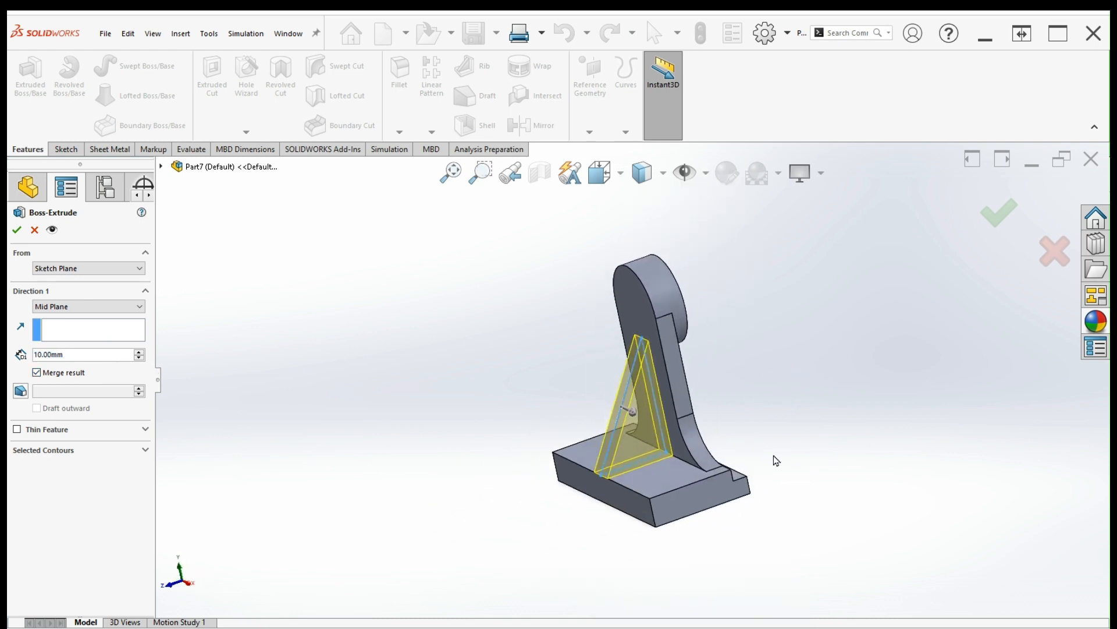
pyautogui.click(998, 217)
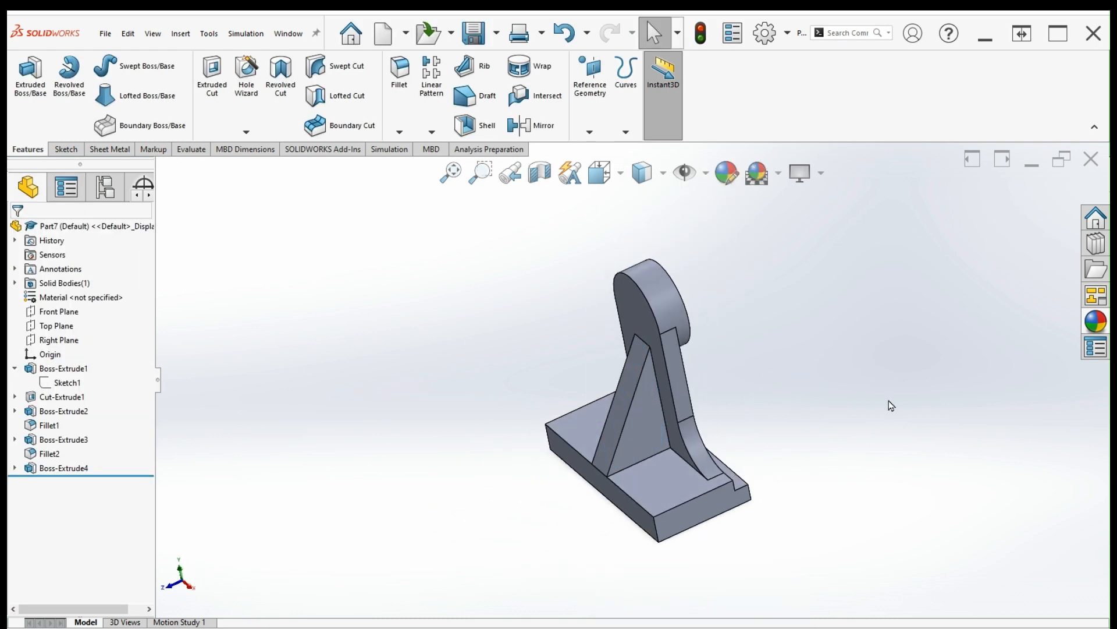
# Fillet the two front vertical corner edges of the base with a 12 mm radius
pyautogui.hotkey('ctrl', '7')
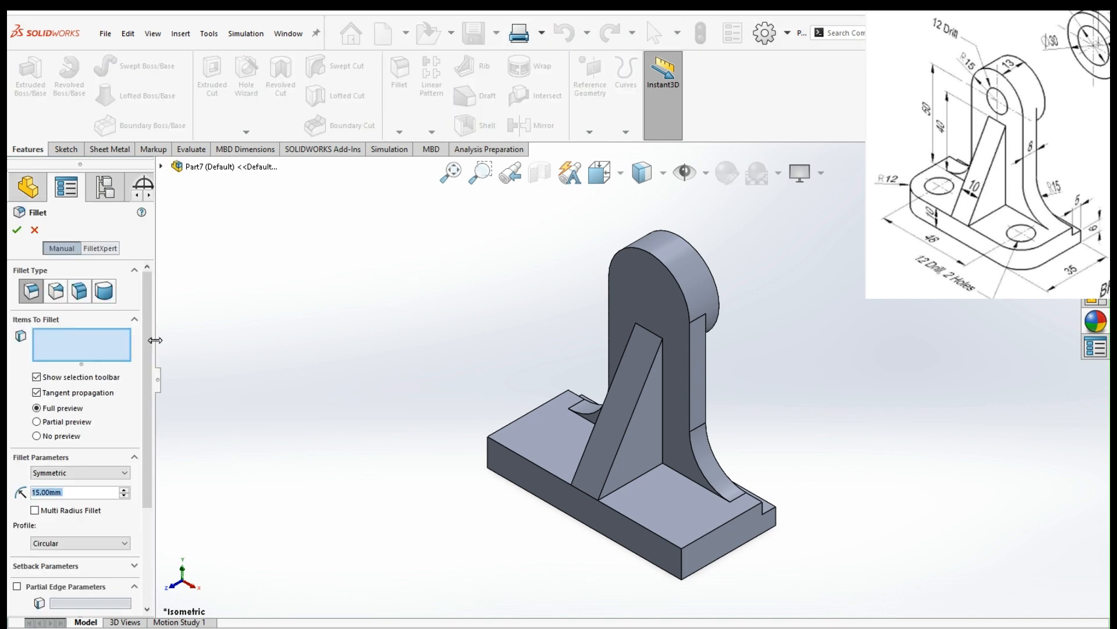
pyautogui.scroll(-3, 119, 489)
pyautogui.click(681, 567)
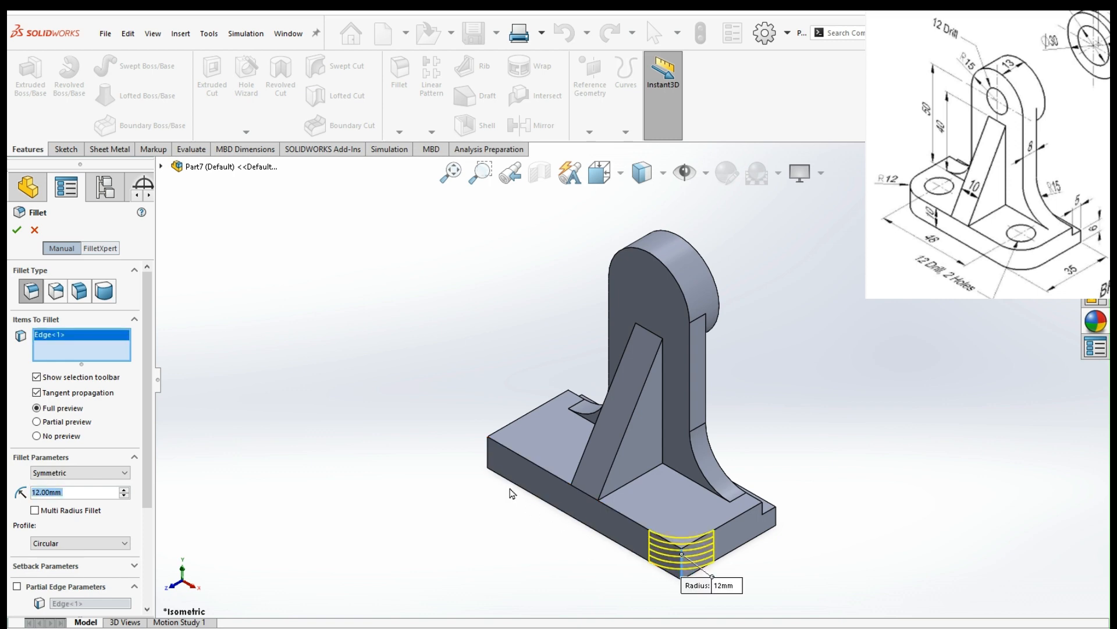
pyautogui.click(489, 453)
pyautogui.press('Return')
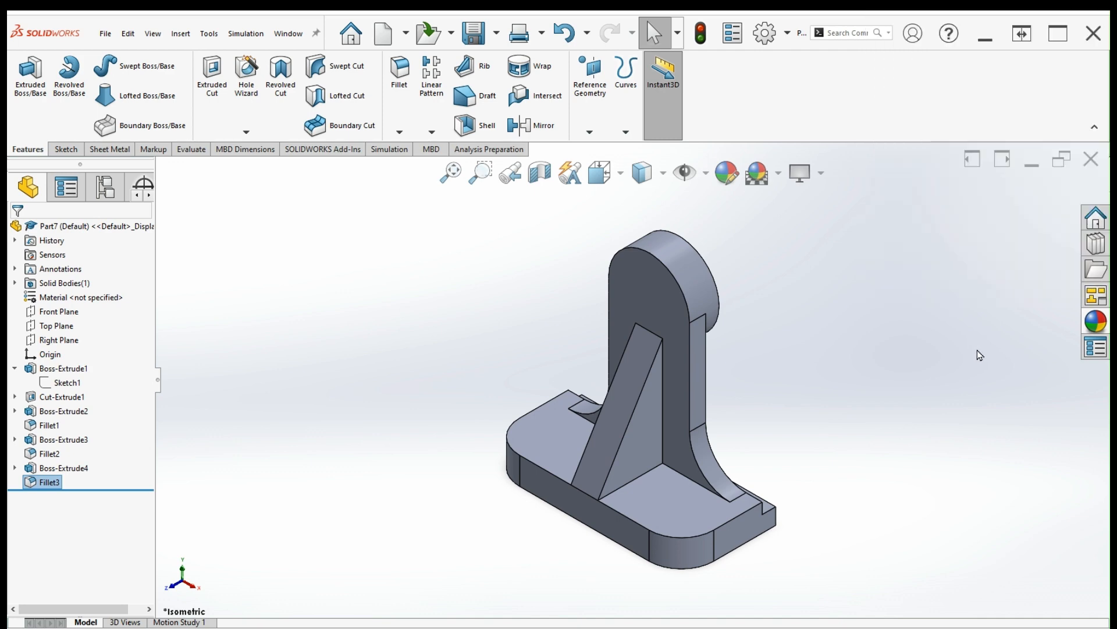
# Add two Ø12 mm drill-size holes through all on the base's top face, concentric with its two rounded front corners
pyautogui.click(255, 110)
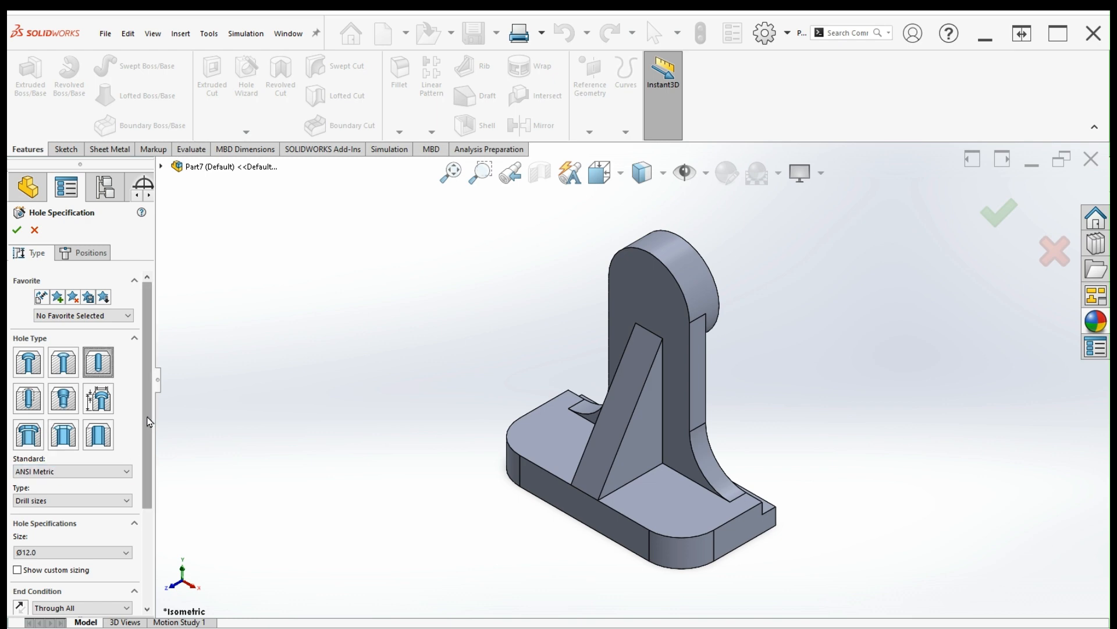
pyautogui.scroll(-3, 150, 421)
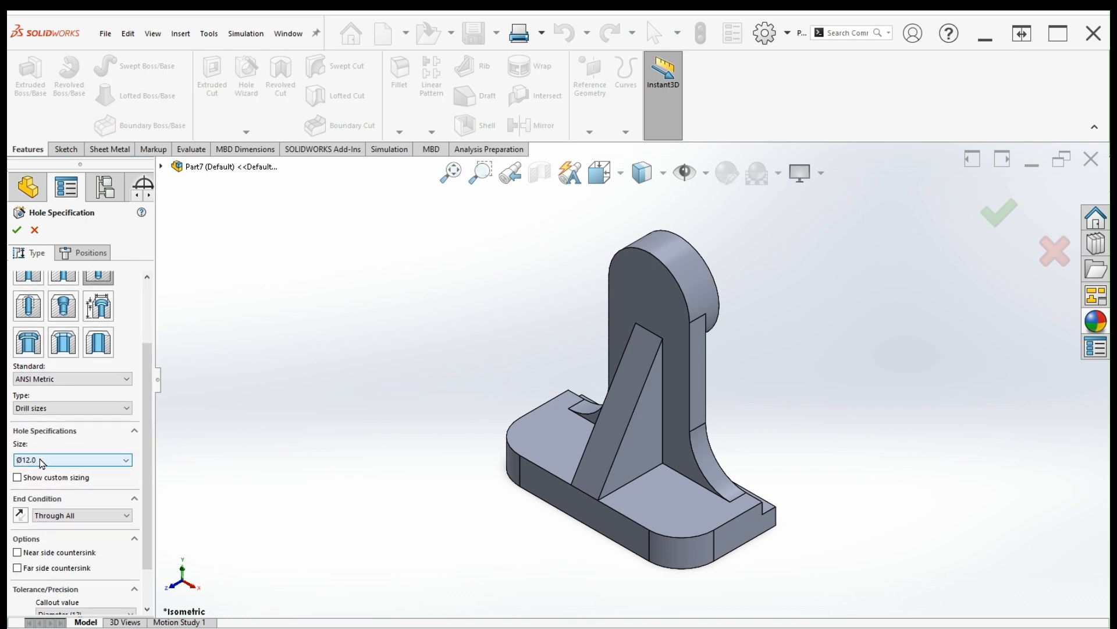
pyautogui.click(81, 251)
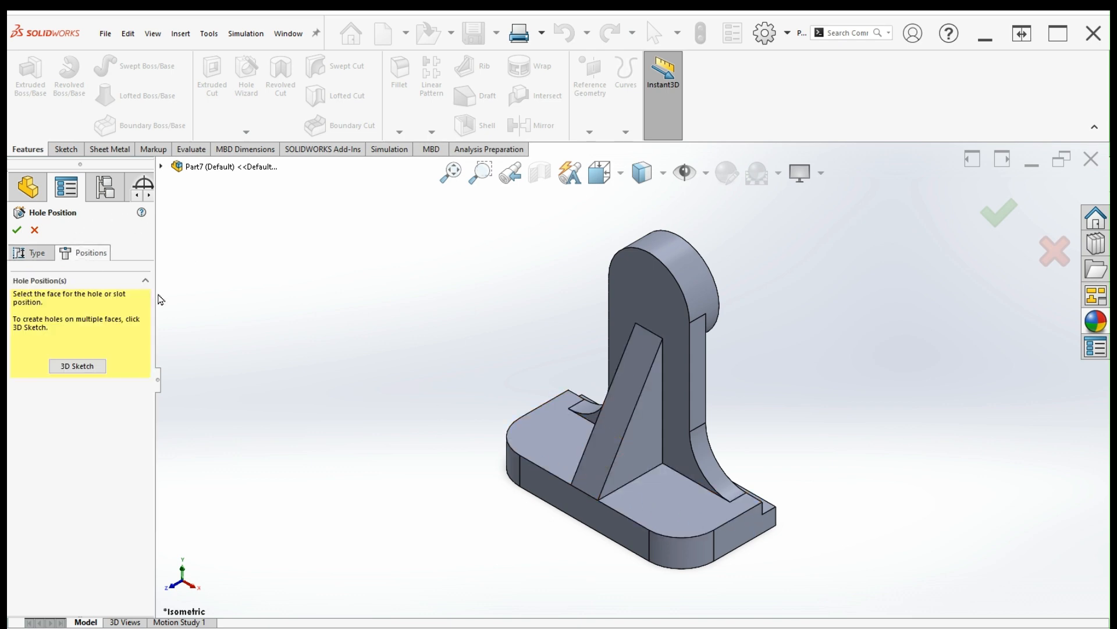
pyautogui.click(680, 522)
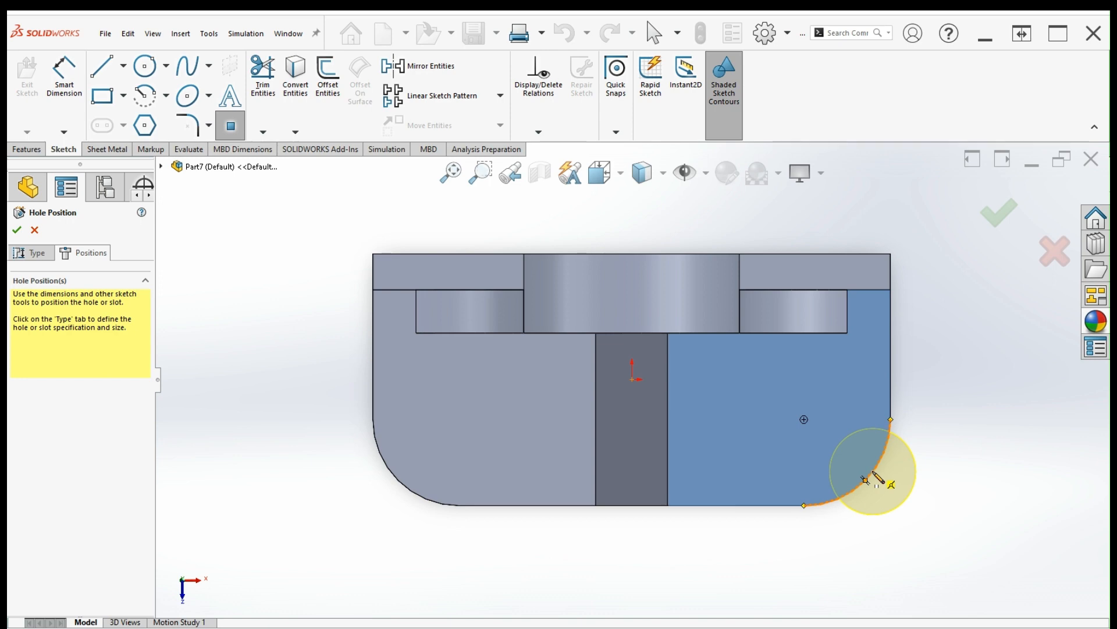
pyautogui.click(804, 419)
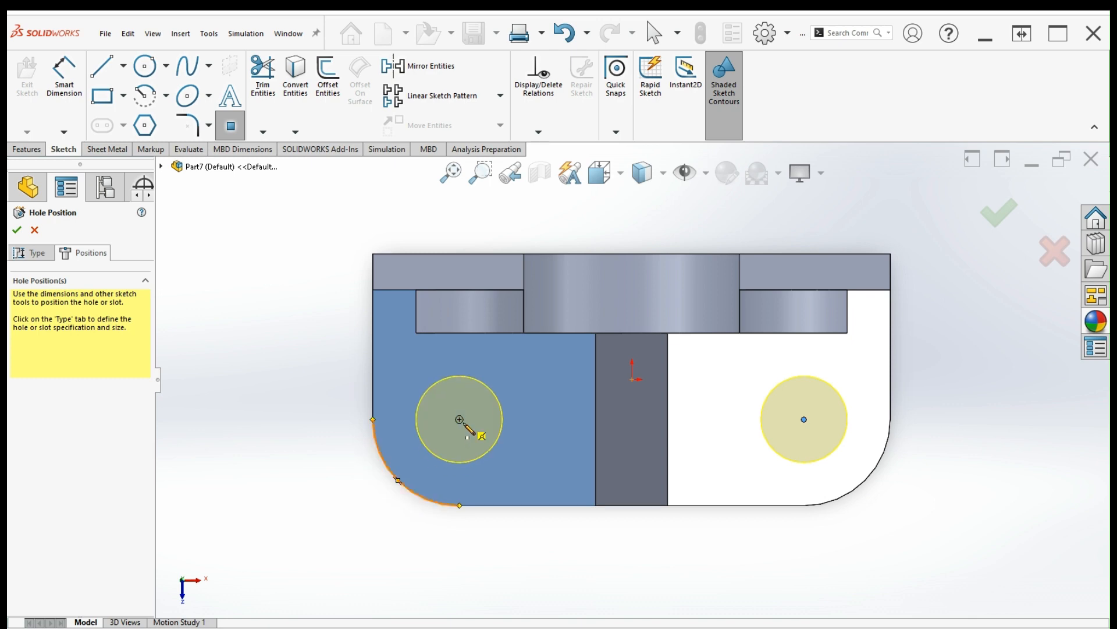
pyautogui.click(459, 419)
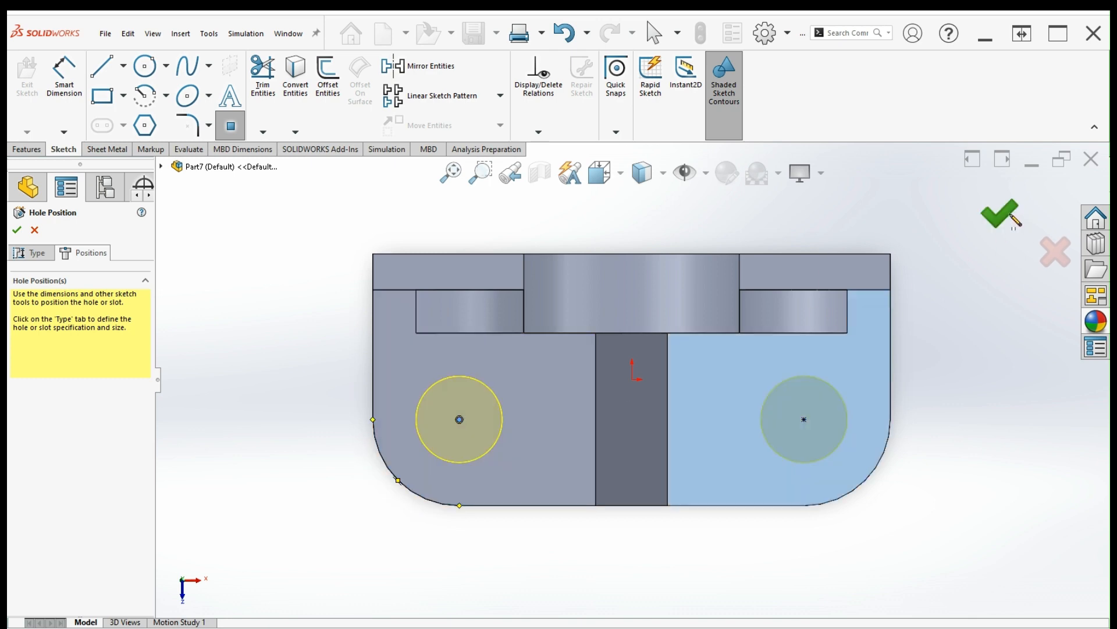
pyautogui.click(1011, 218)
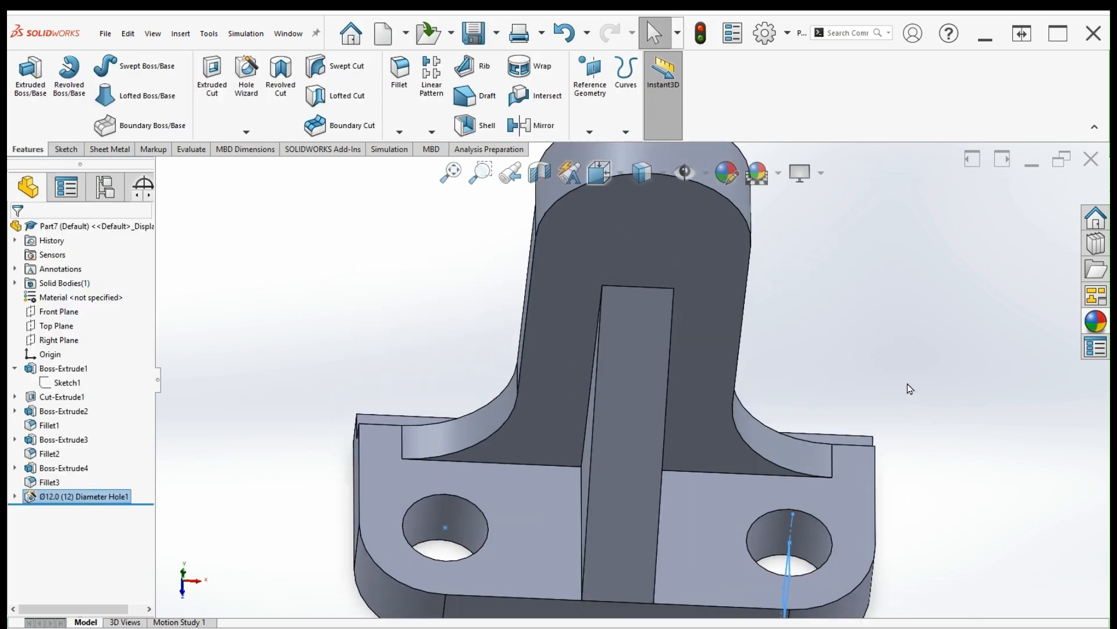
pyautogui.hotkey('ctrl', '7')
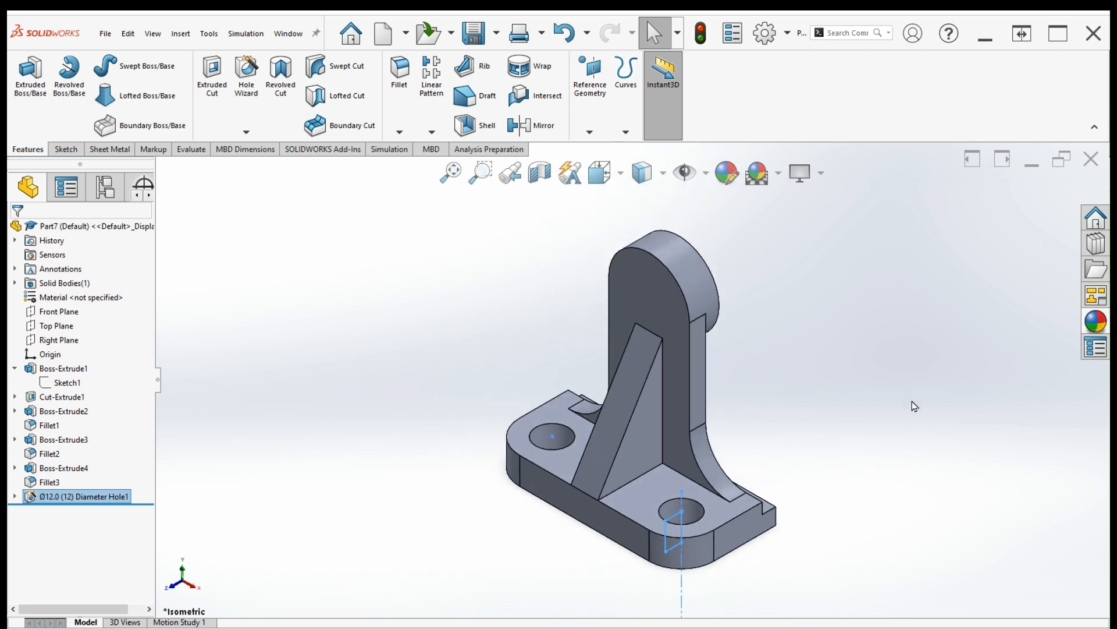
pyautogui.click(912, 402)
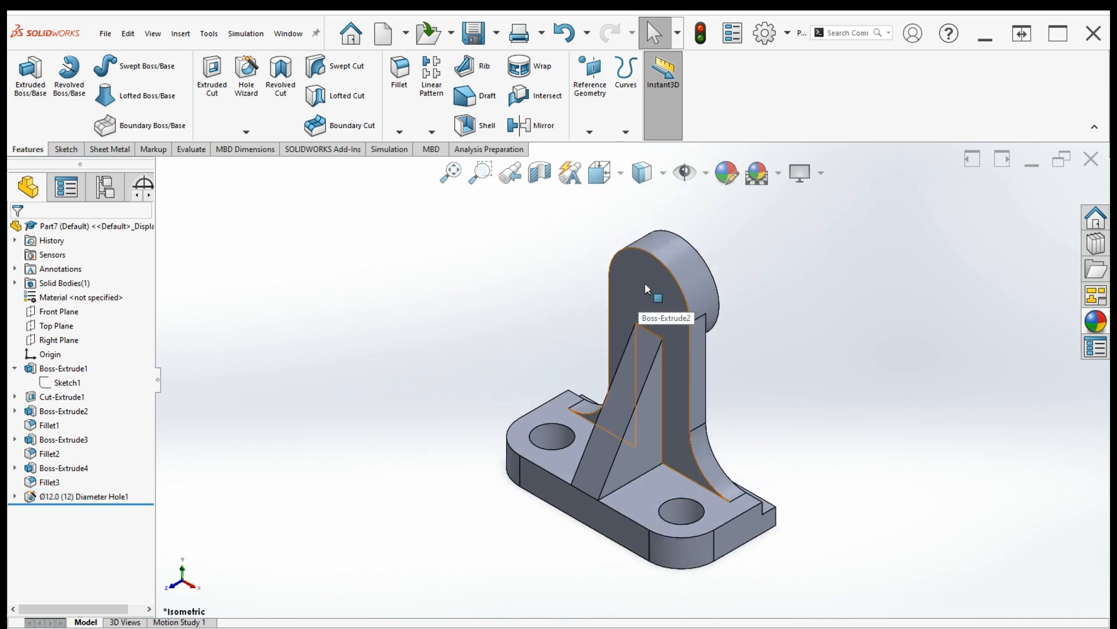
# Add a Ø12 mm drill-size hole through all on the upright plate's front face, concentric with its rounded top
pyautogui.click(245, 93)
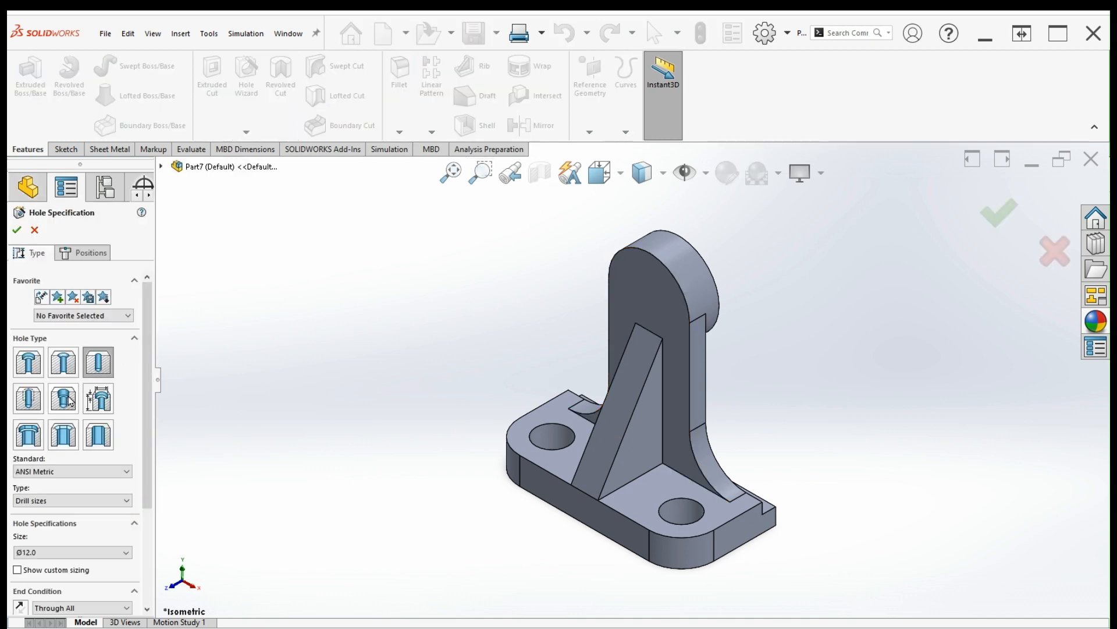
pyautogui.scroll(-3, 77, 482)
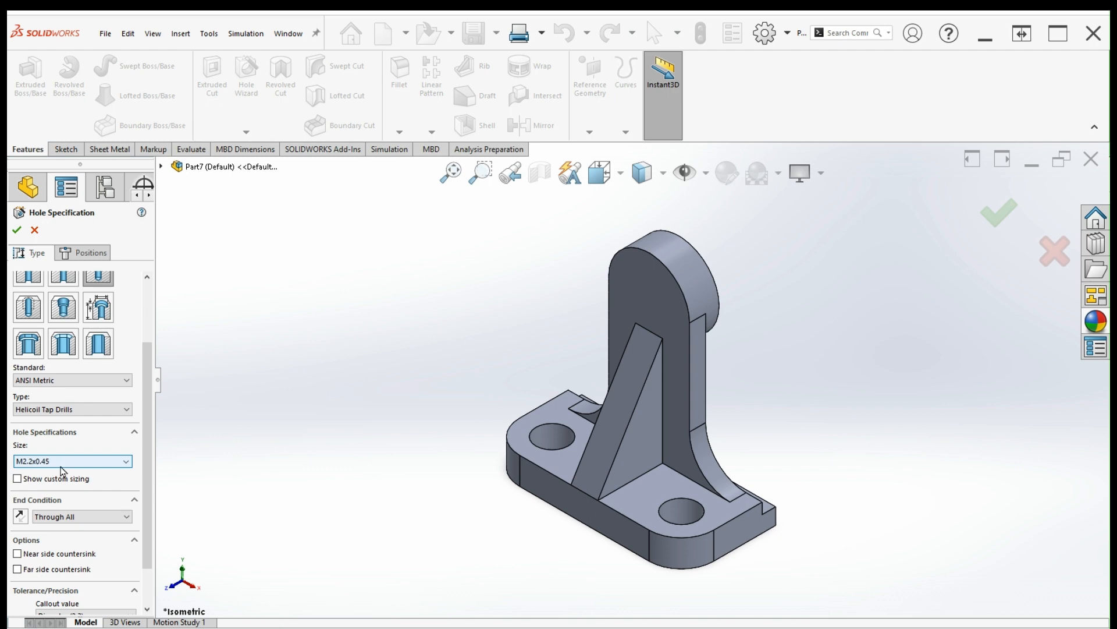
pyautogui.click(57, 412)
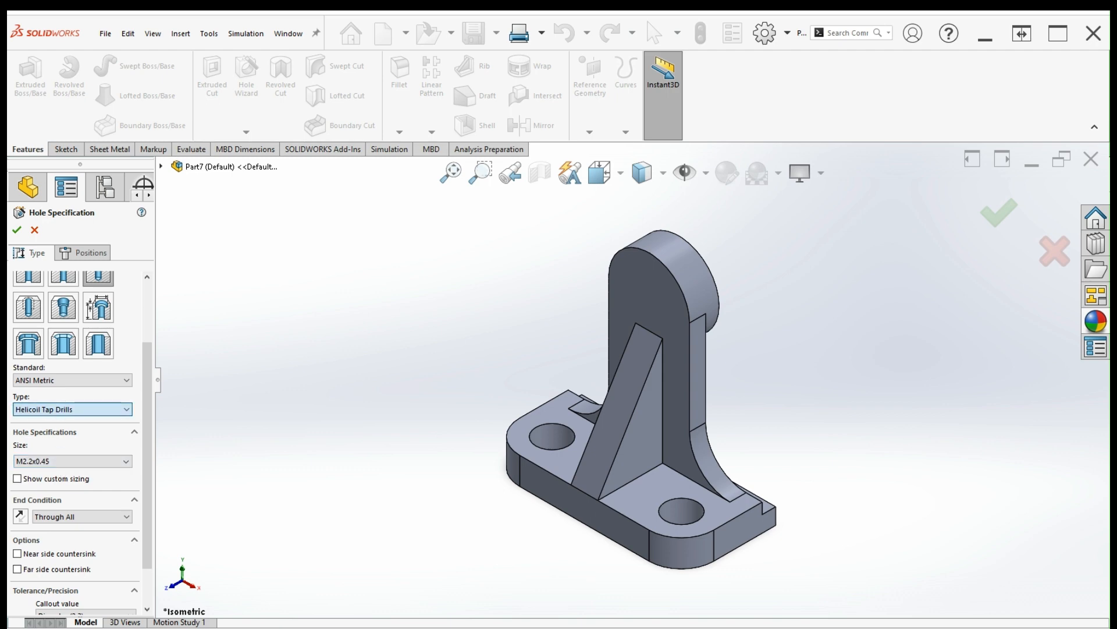
pyautogui.click(62, 430)
pyautogui.click(61, 458)
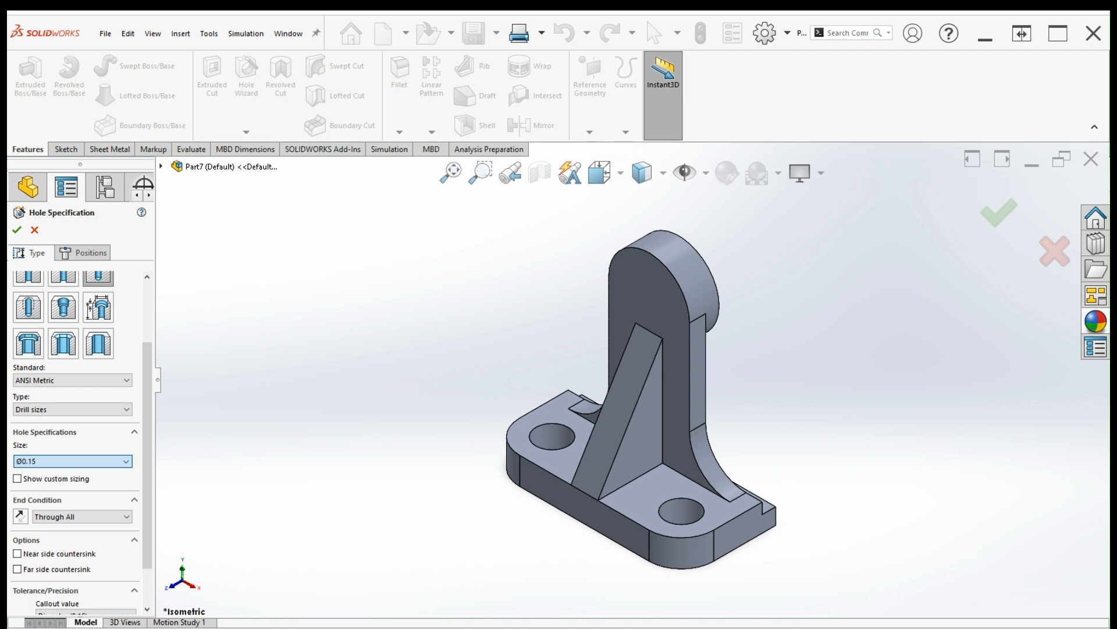
pyautogui.click(55, 500)
pyautogui.click(86, 253)
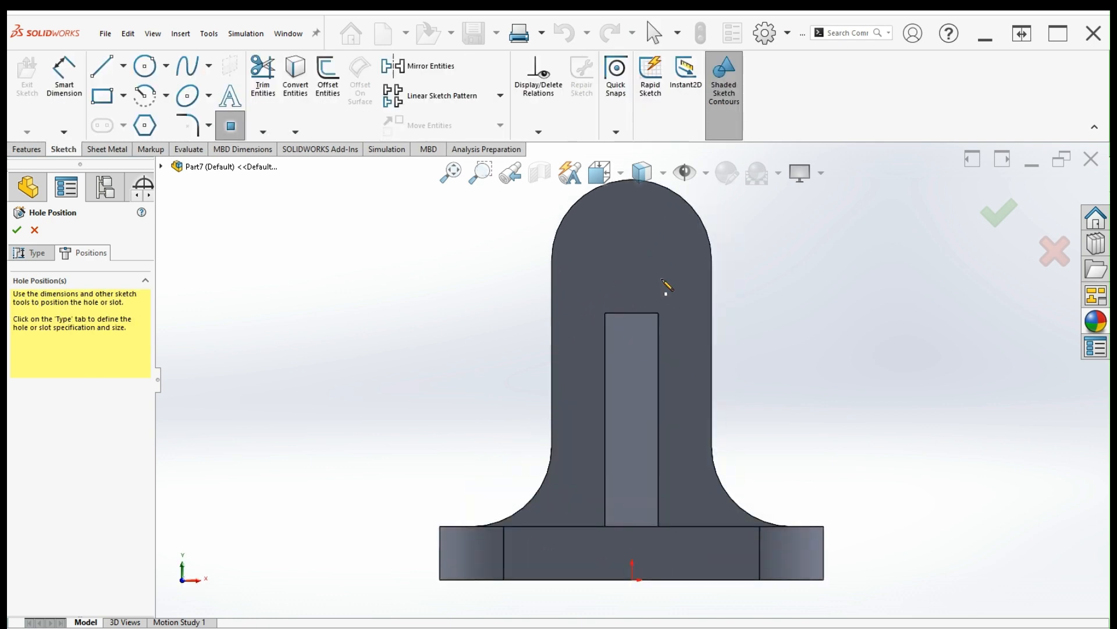
pyautogui.scroll(1, 717, 256)
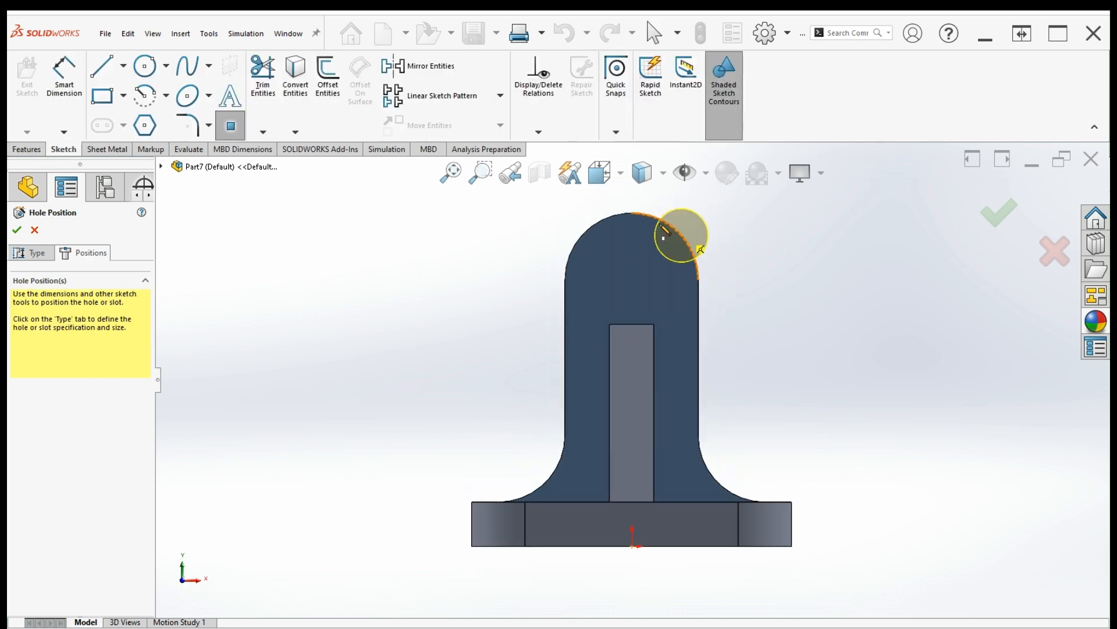
pyautogui.click(632, 279)
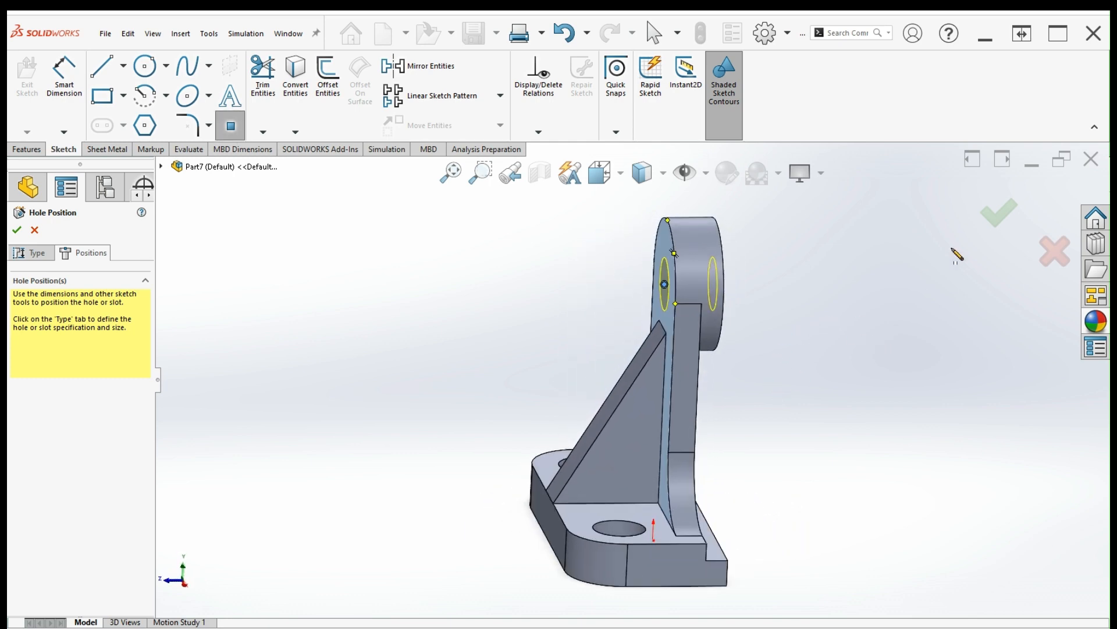
pyautogui.click(998, 217)
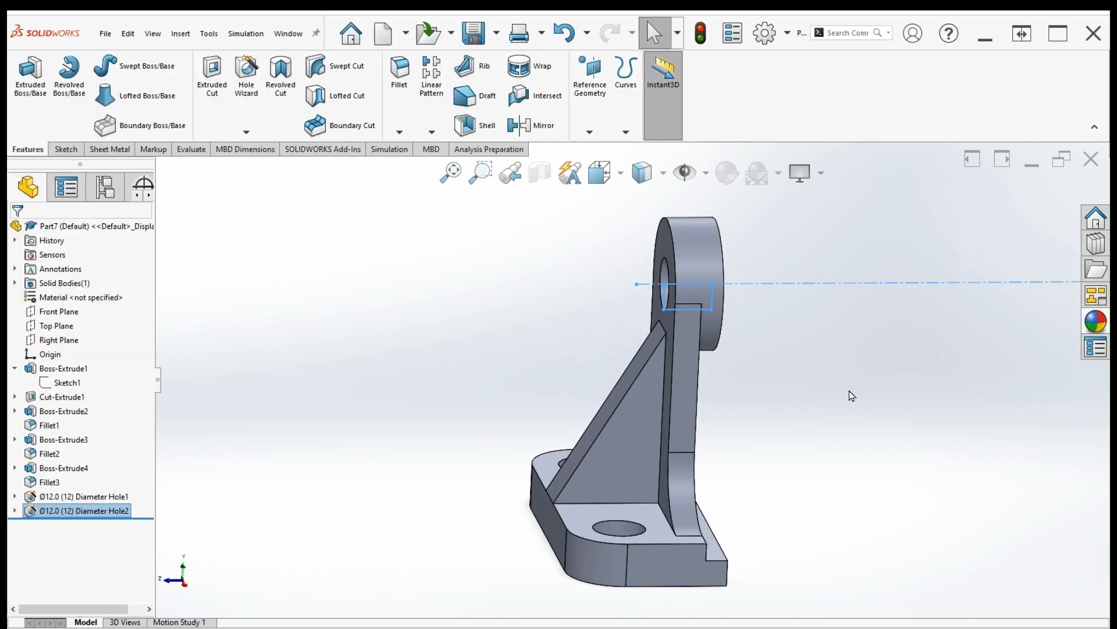
pyautogui.hotkey('ctrl', '7')
pyautogui.click(831, 417)
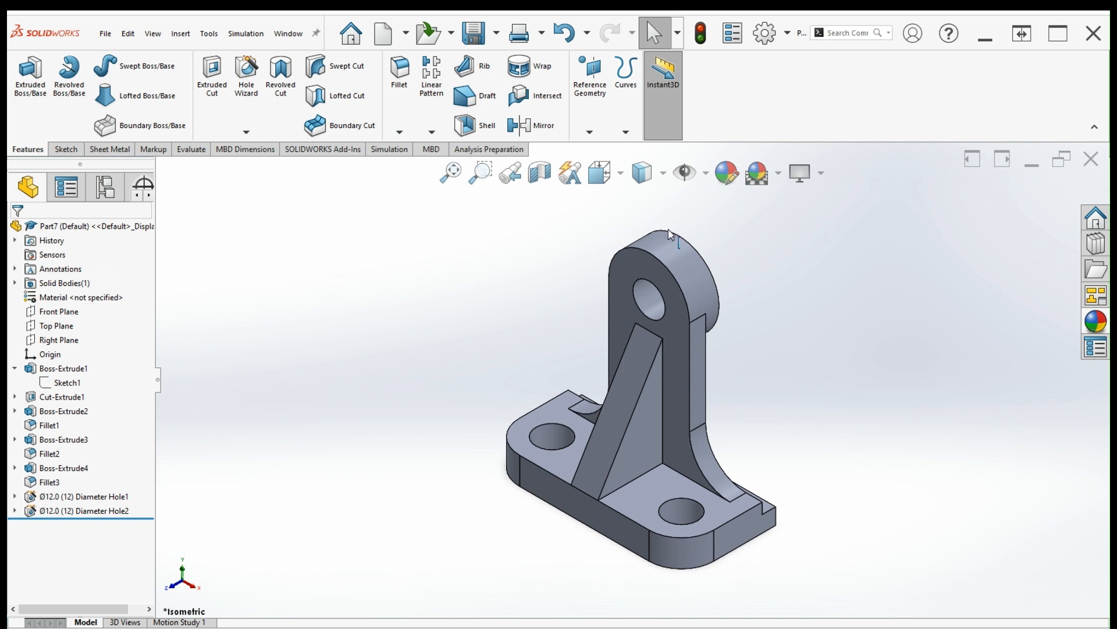
# Apply a dark teal colour appearance to the whole bracket part
pyautogui.click(727, 172)
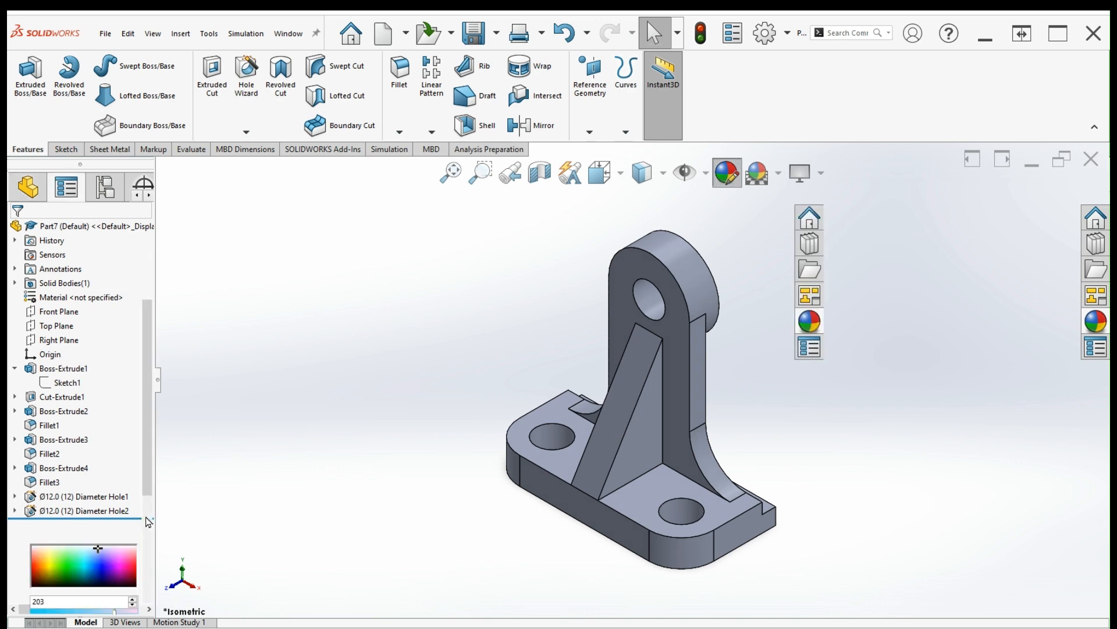
pyautogui.click(102, 561)
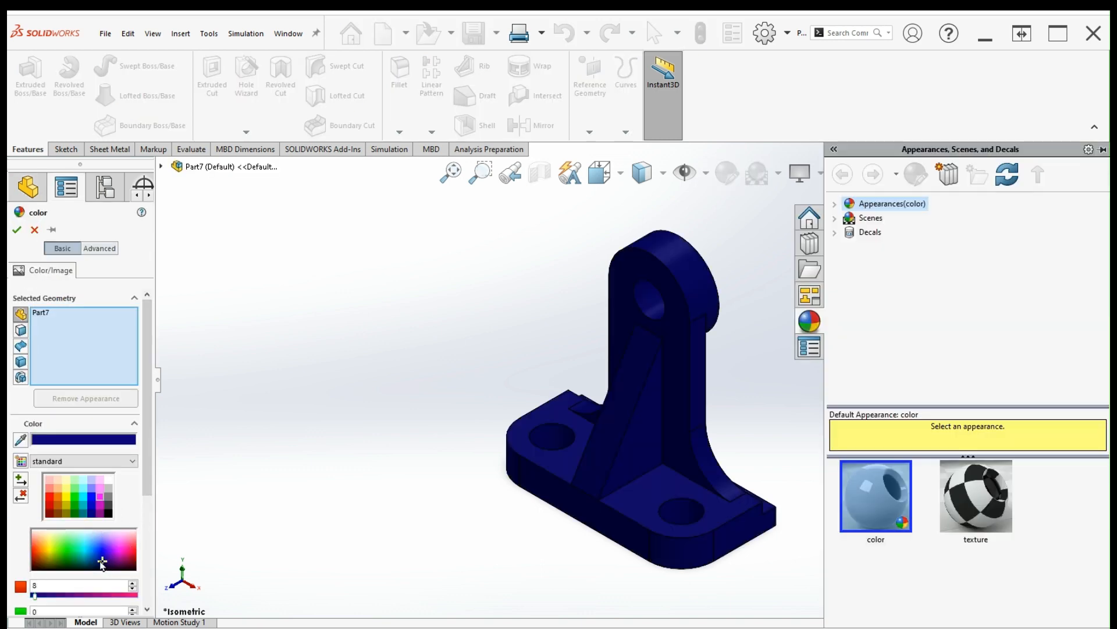
pyautogui.click(69, 562)
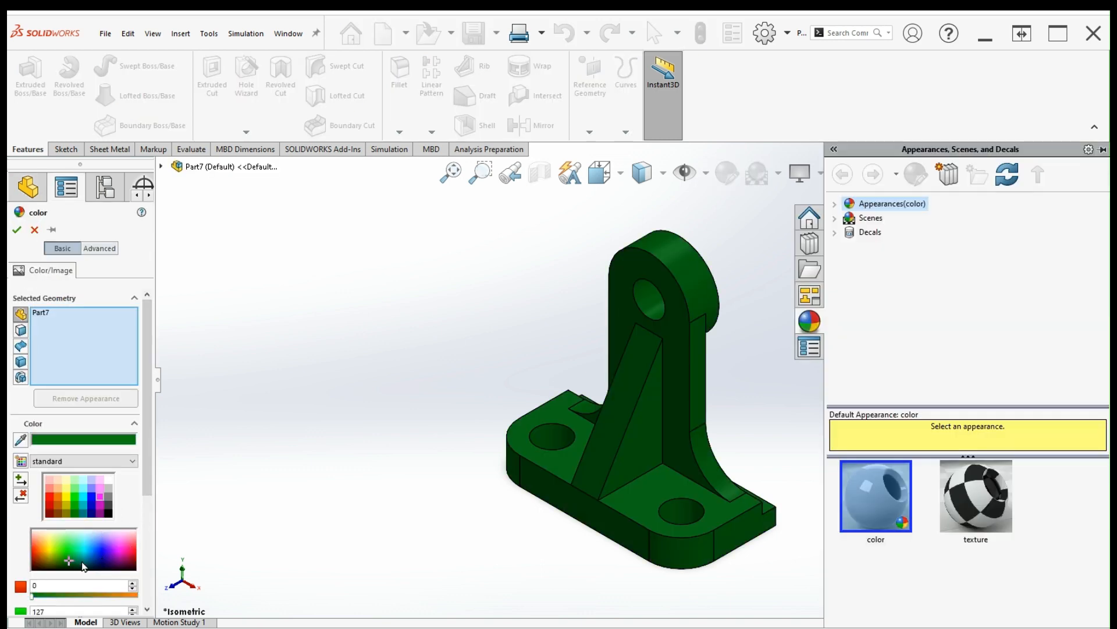
pyautogui.click(82, 563)
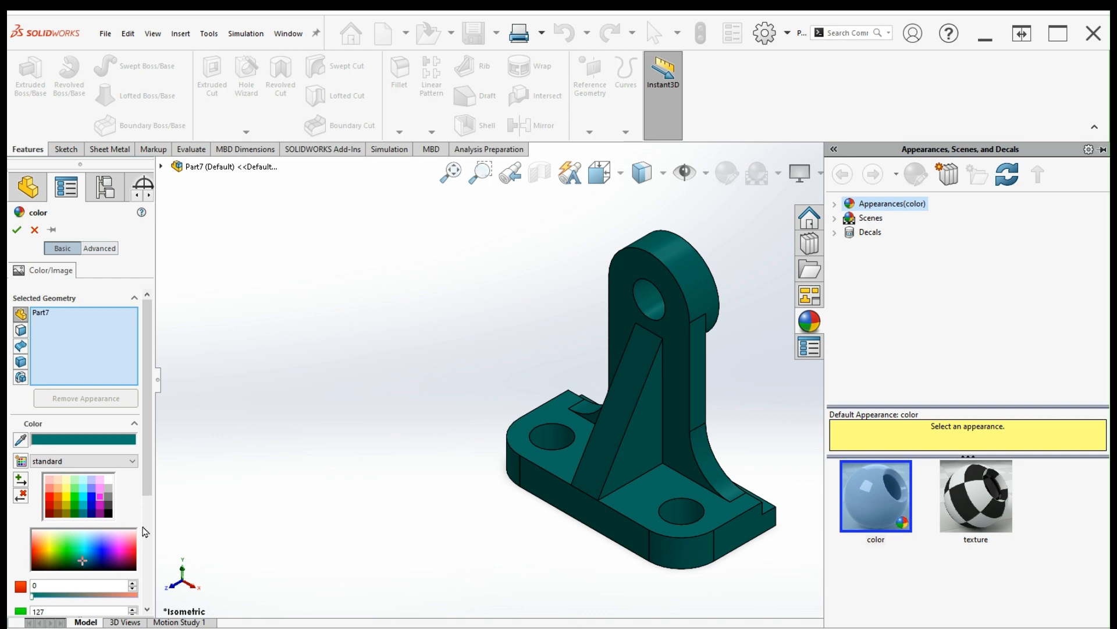
pyautogui.click(16, 230)
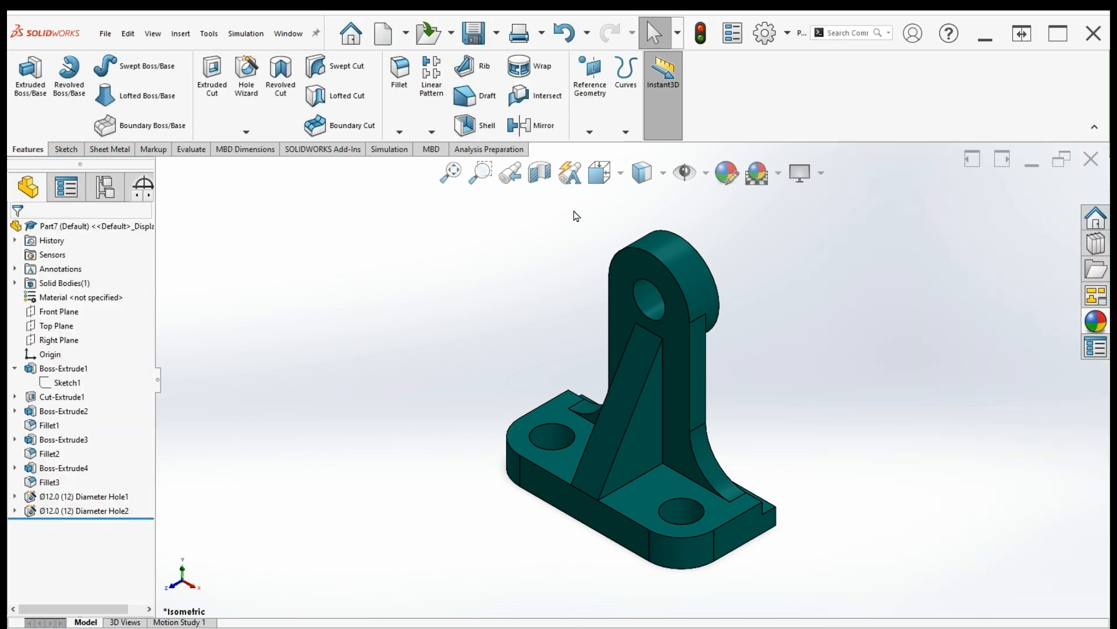
# Save the part as Bracket1 in the Belt Roller Assembly folder
pyautogui.click(474, 33)
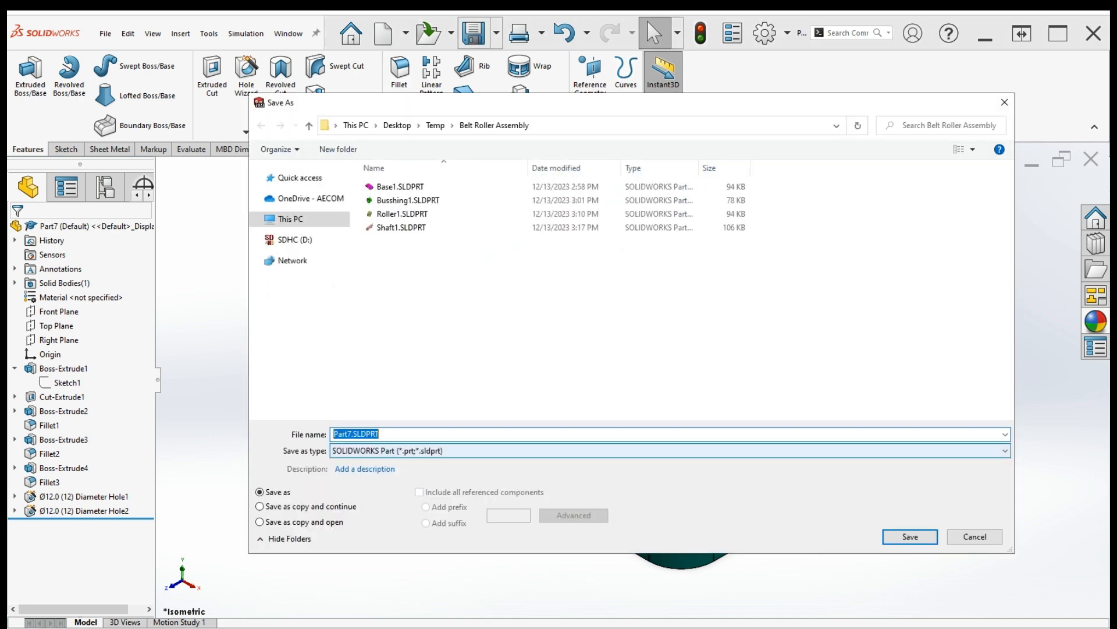
pyautogui.write('Ba')
pyautogui.press('BackSpace')
pyautogui.write('racket1')
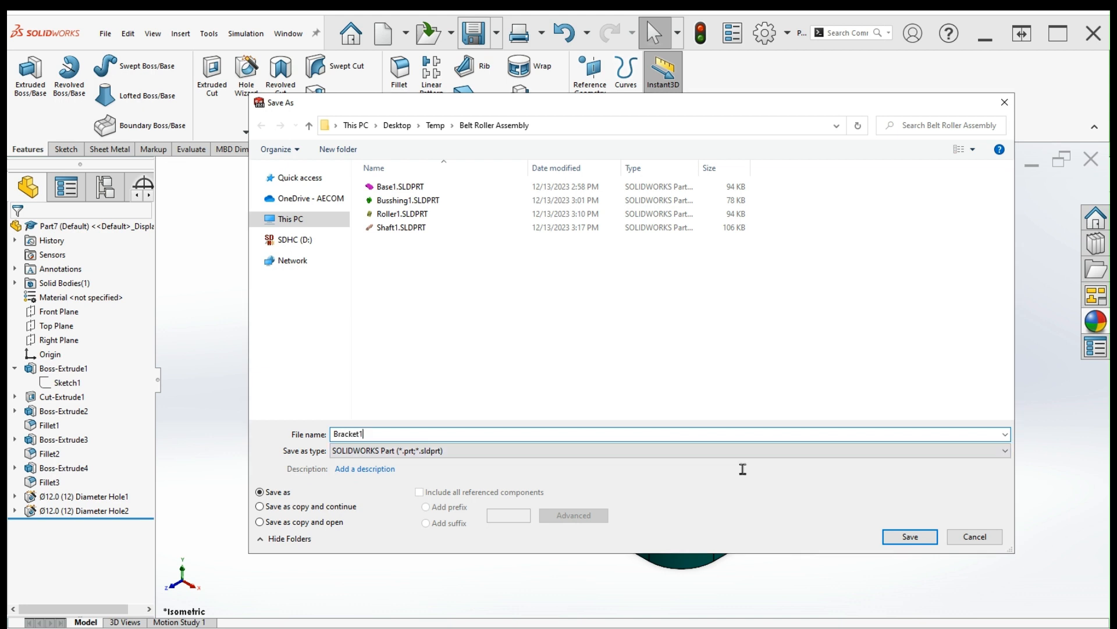
pyautogui.click(918, 538)
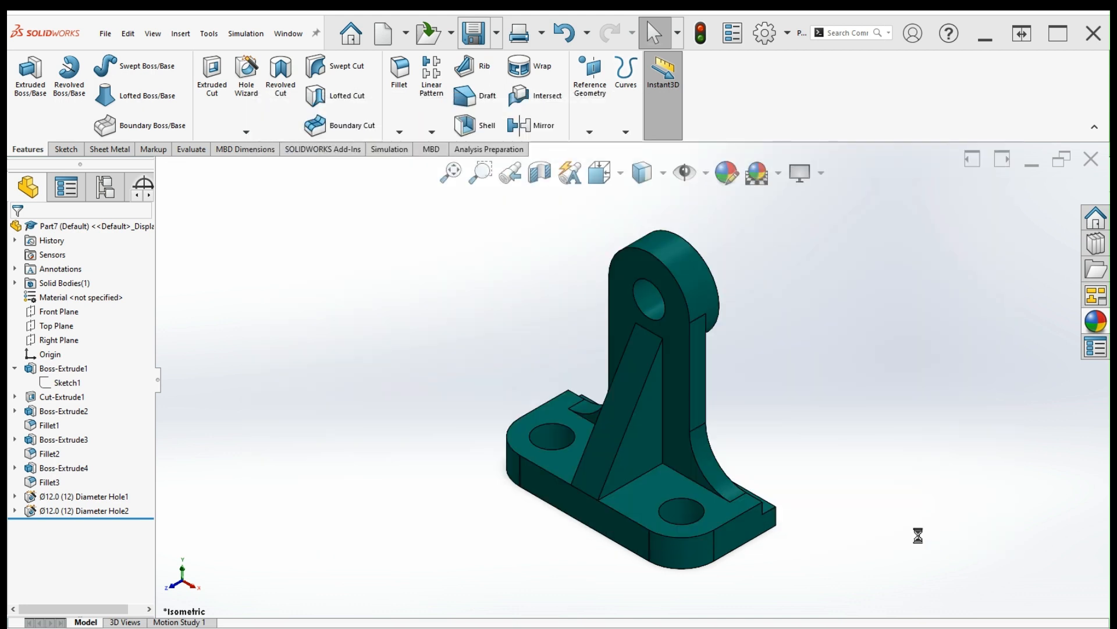
# Create a new assembly document and dismiss the initial component insertion
pyautogui.scroll(2, 481, 339)
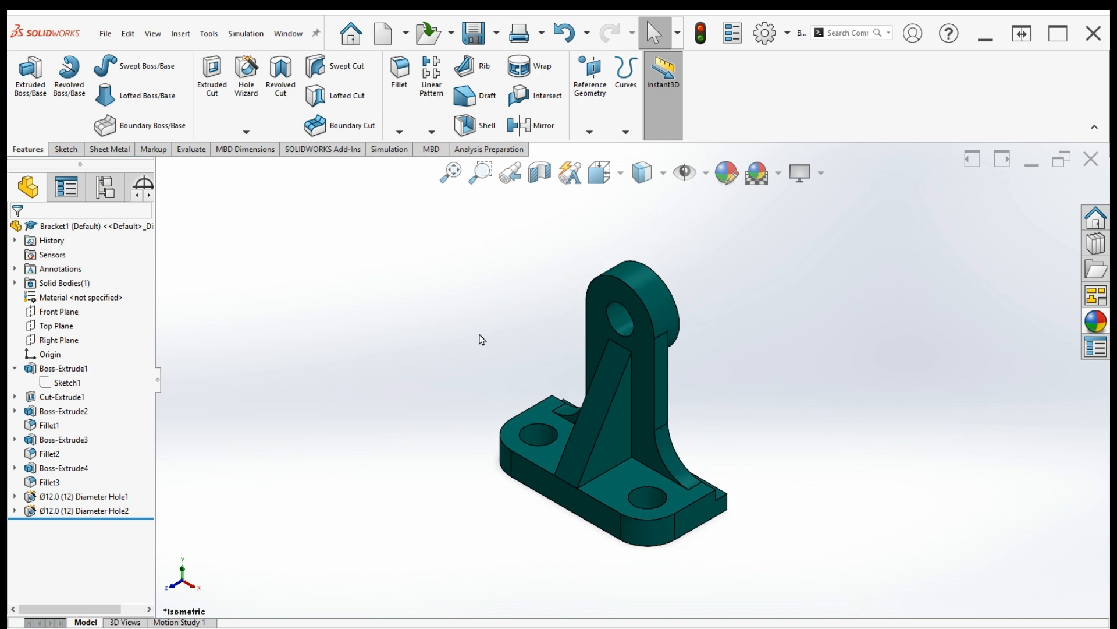
pyautogui.click(374, 41)
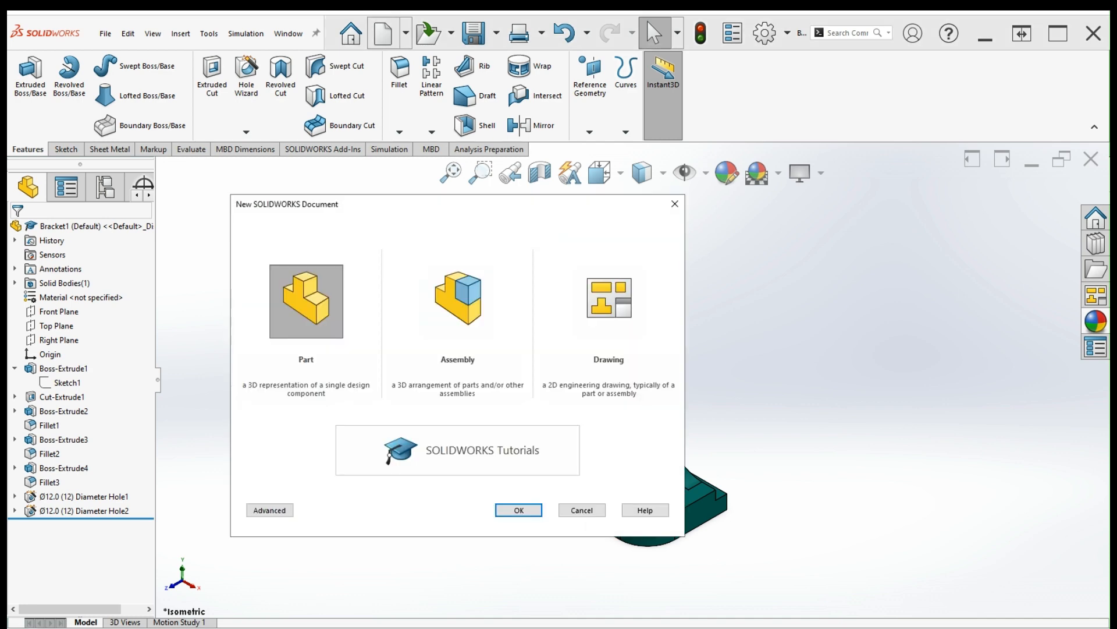
pyautogui.click(457, 301)
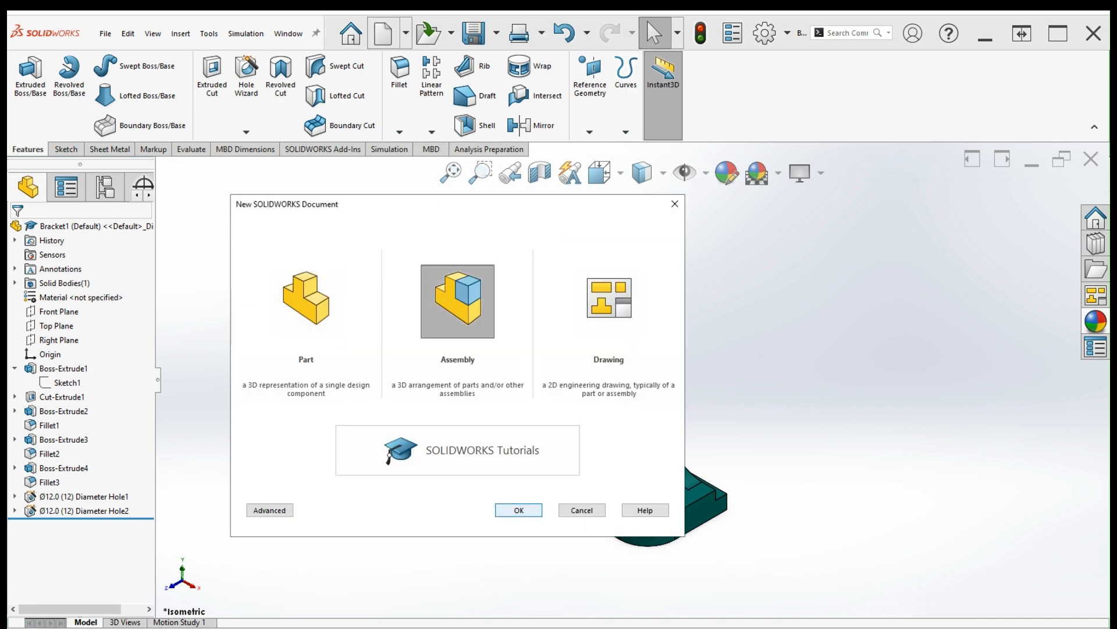
pyautogui.click(519, 510)
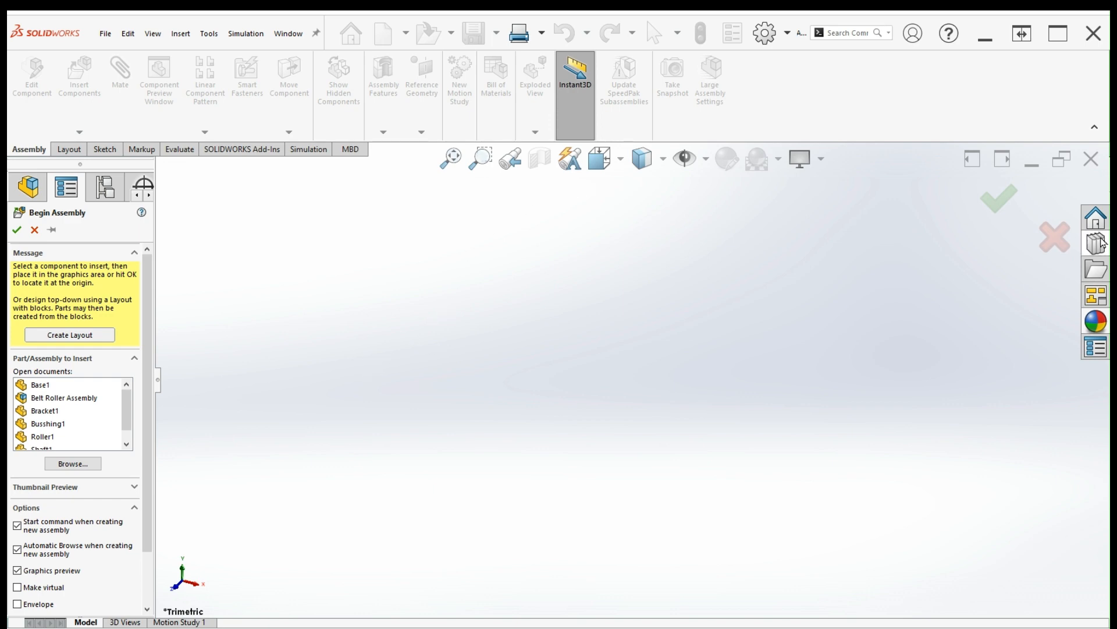
pyautogui.click(1059, 244)
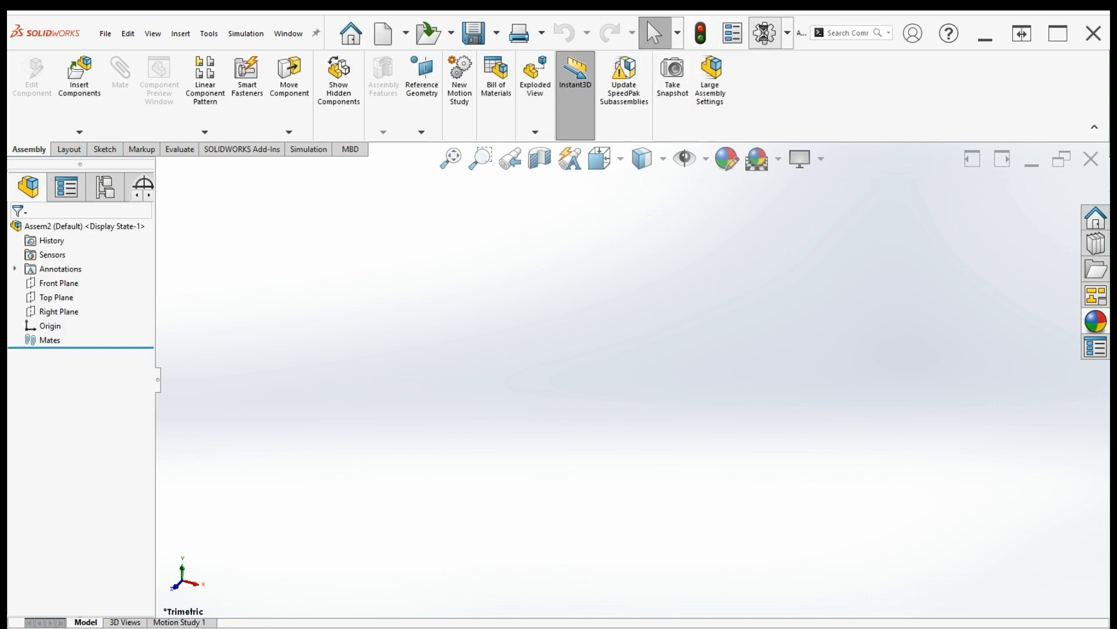
# Set the assembly document's unit system to MMGS (millimeter, gram, second)
pyautogui.click(764, 33)
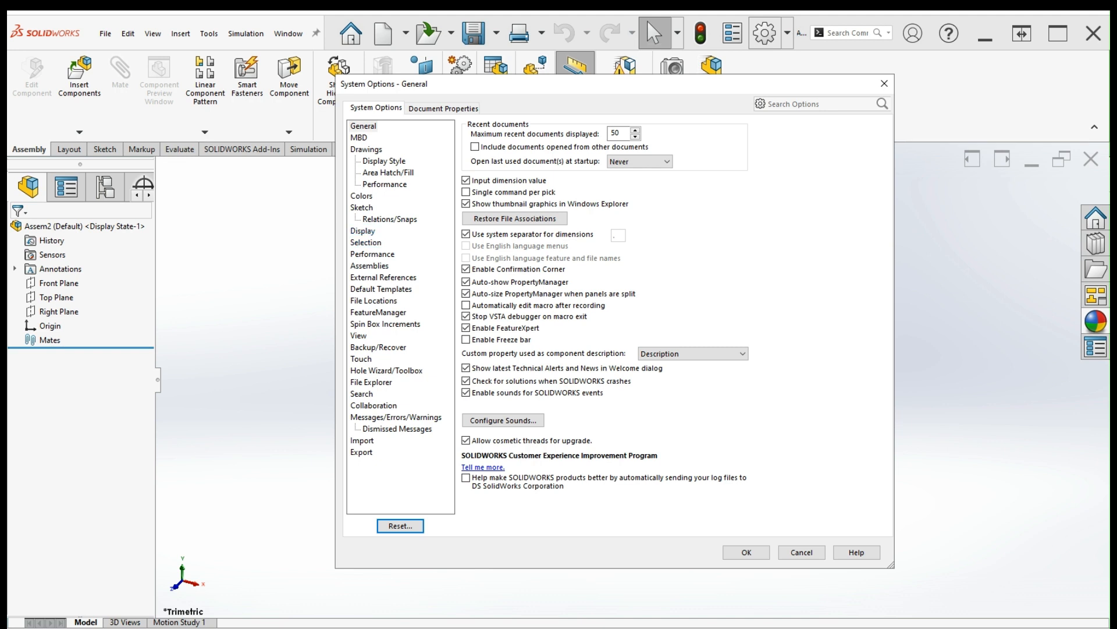
pyautogui.click(443, 108)
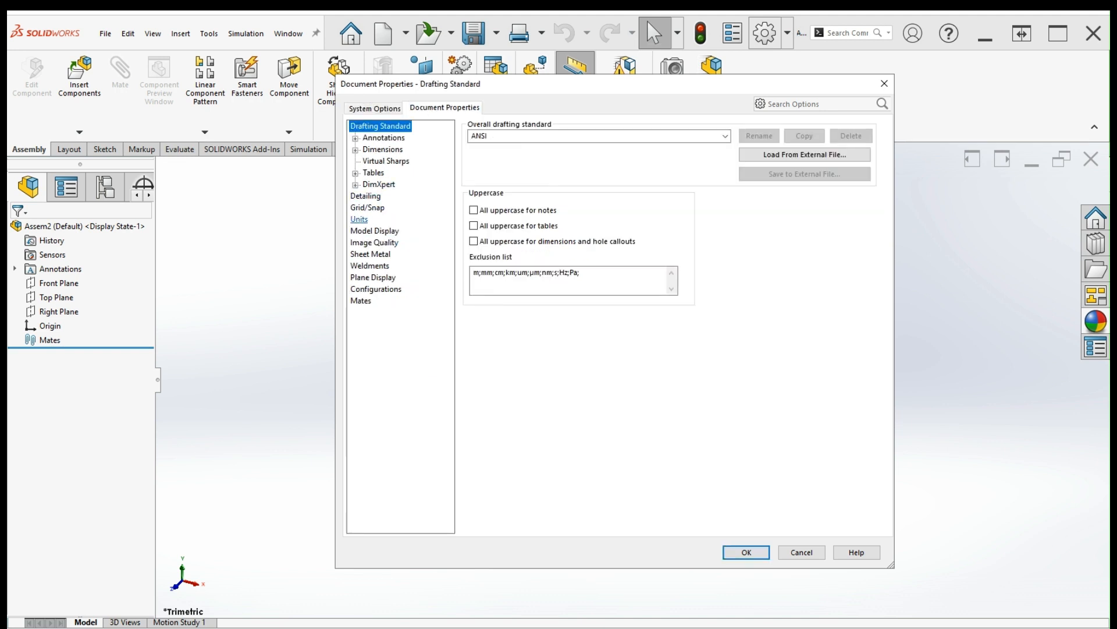
pyautogui.click(359, 219)
pyautogui.click(473, 155)
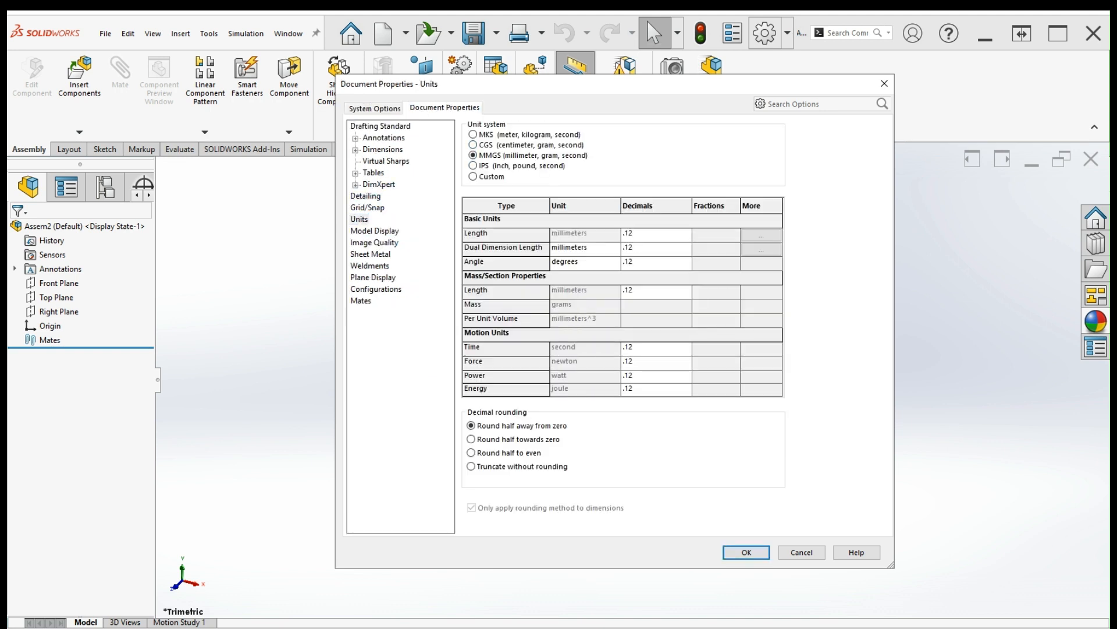
pyautogui.click(717, 247)
pyautogui.click(748, 552)
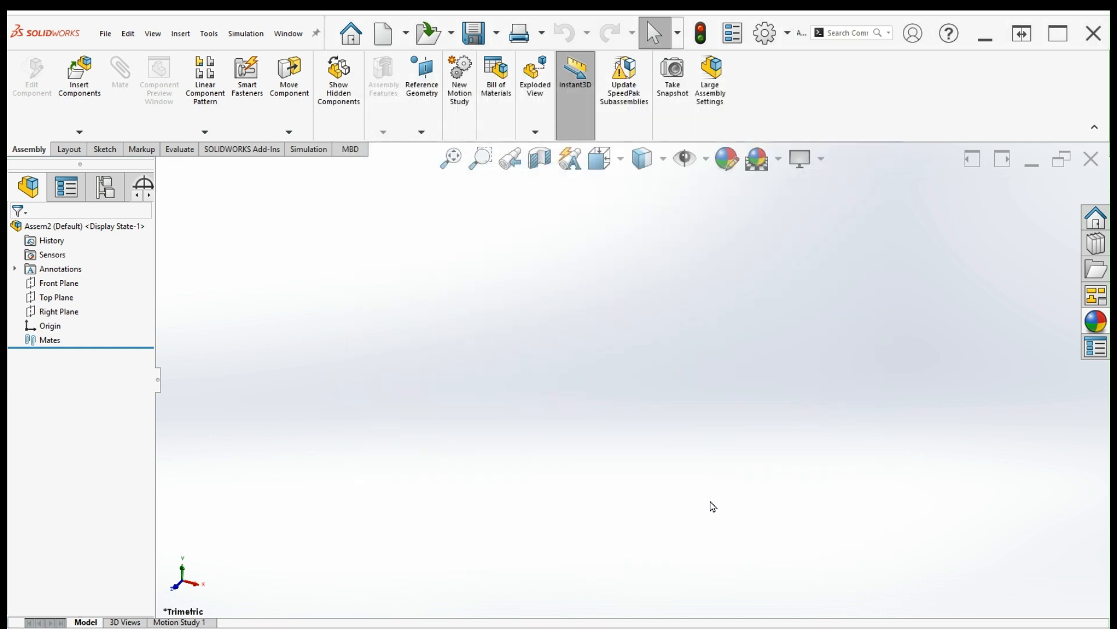
# Insert the Base1 part into the assembly at the origin
pyautogui.click(79, 82)
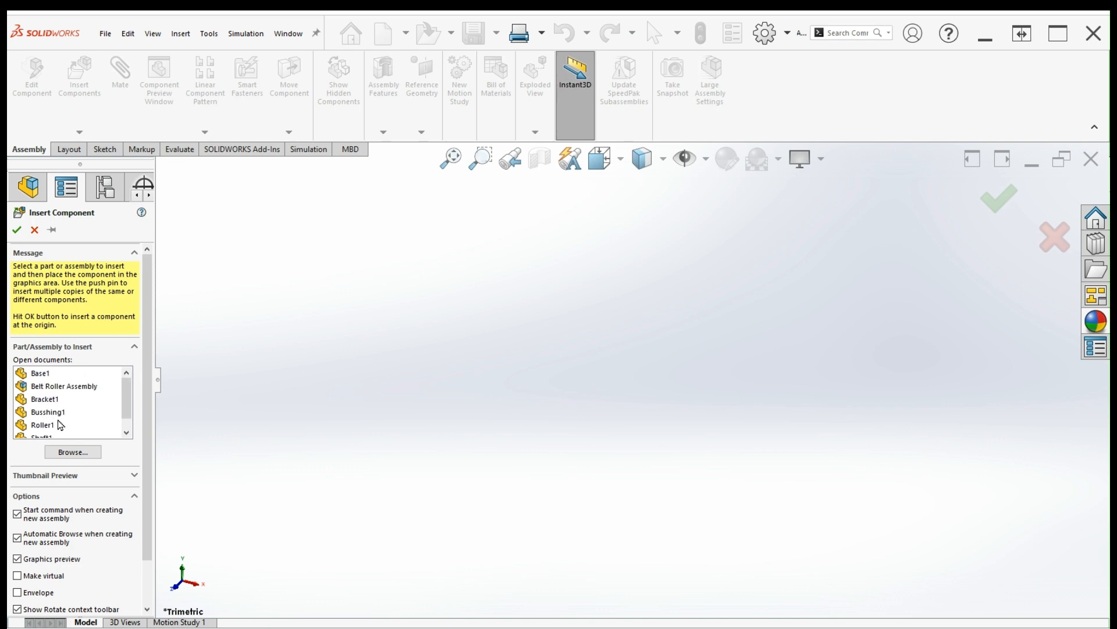
pyautogui.click(38, 376)
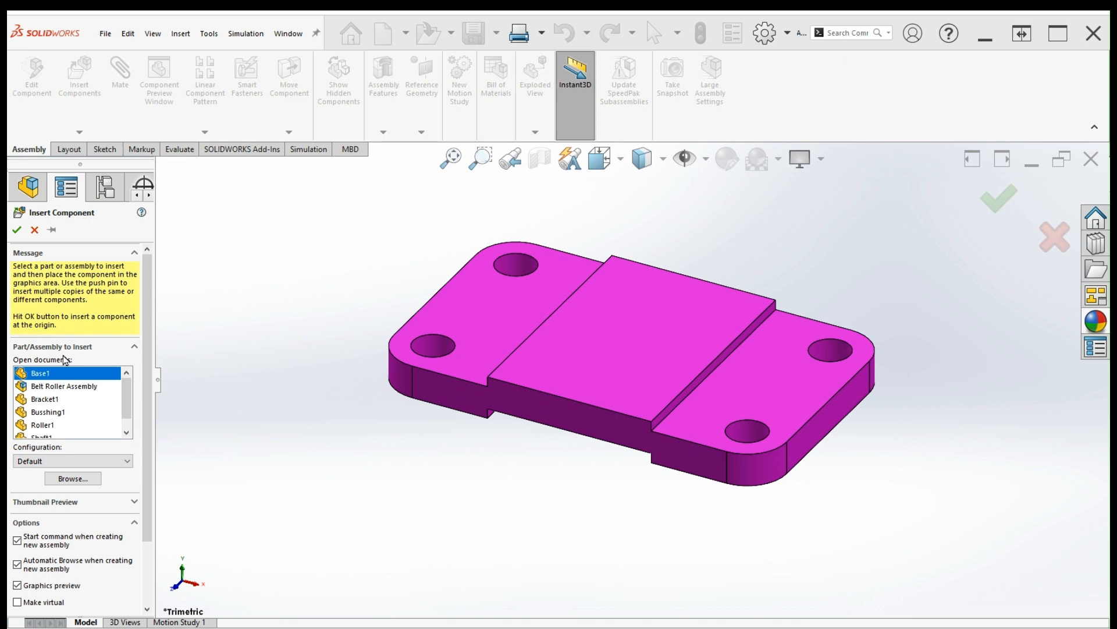
pyautogui.scroll(-1, 53, 423)
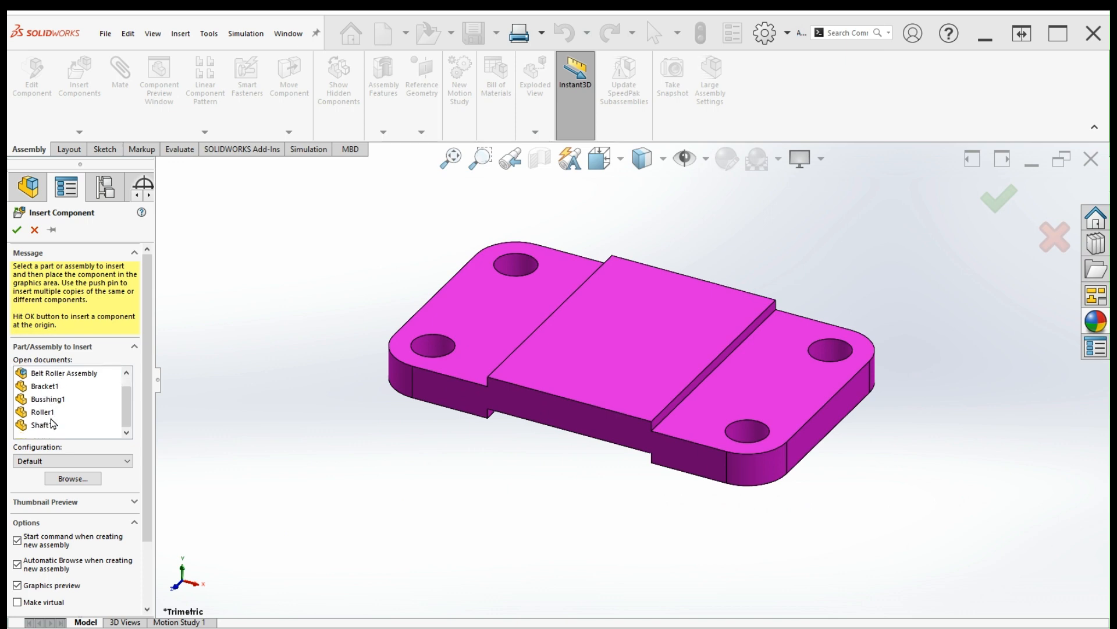
pyautogui.scroll(1, 53, 423)
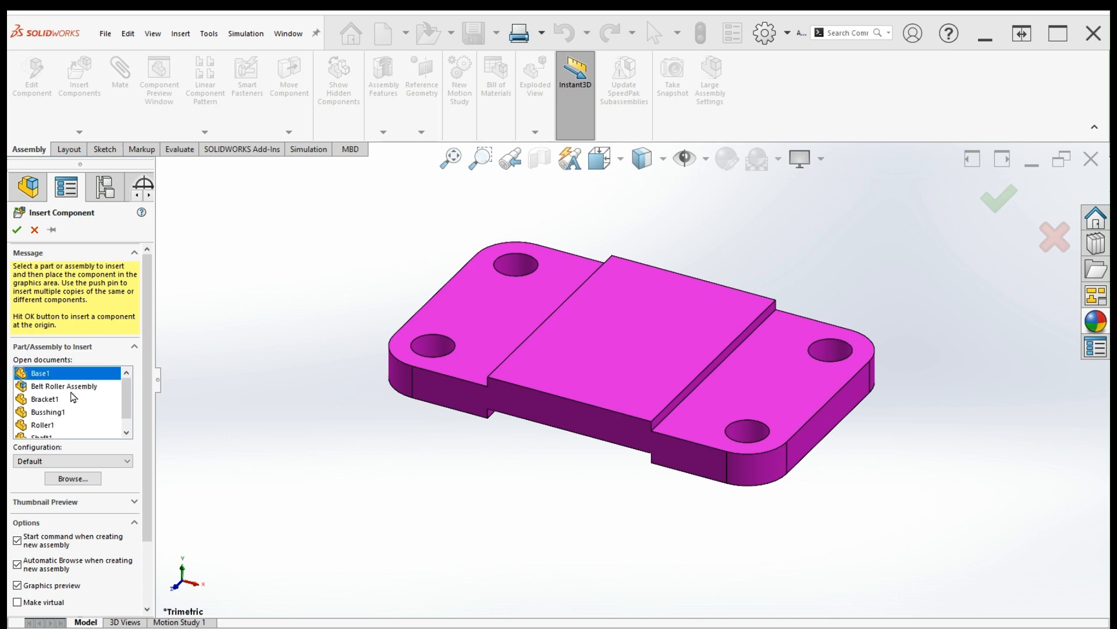
pyautogui.scroll(-1, 70, 402)
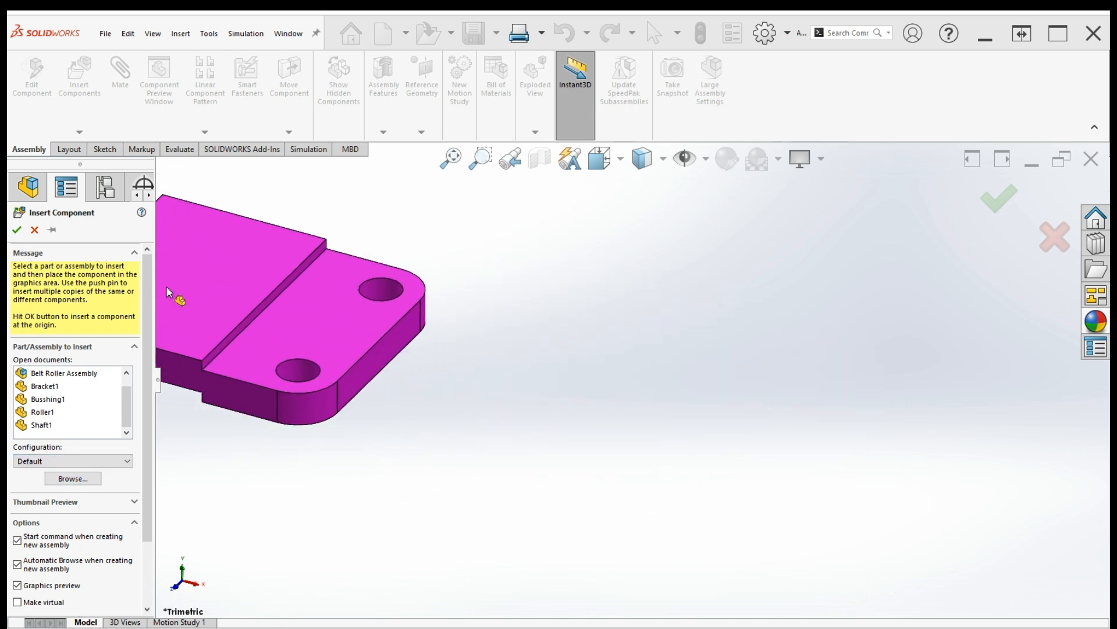
pyautogui.click(16, 230)
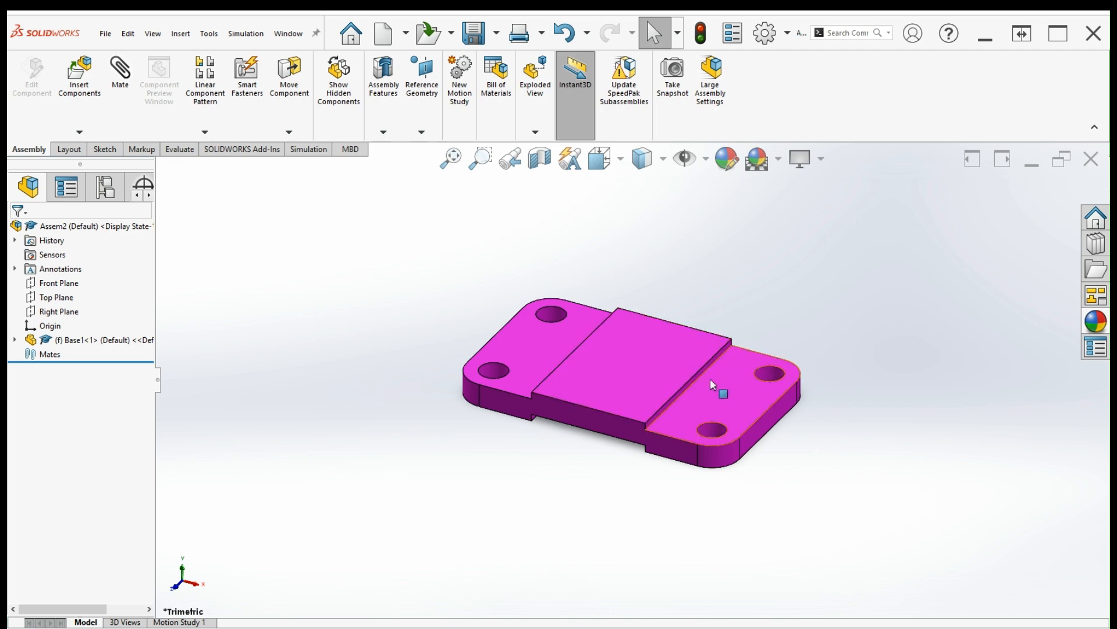
# Insert the Bracket1 part into the assembly, placing it freely beside the left end of the base
pyautogui.click(76, 82)
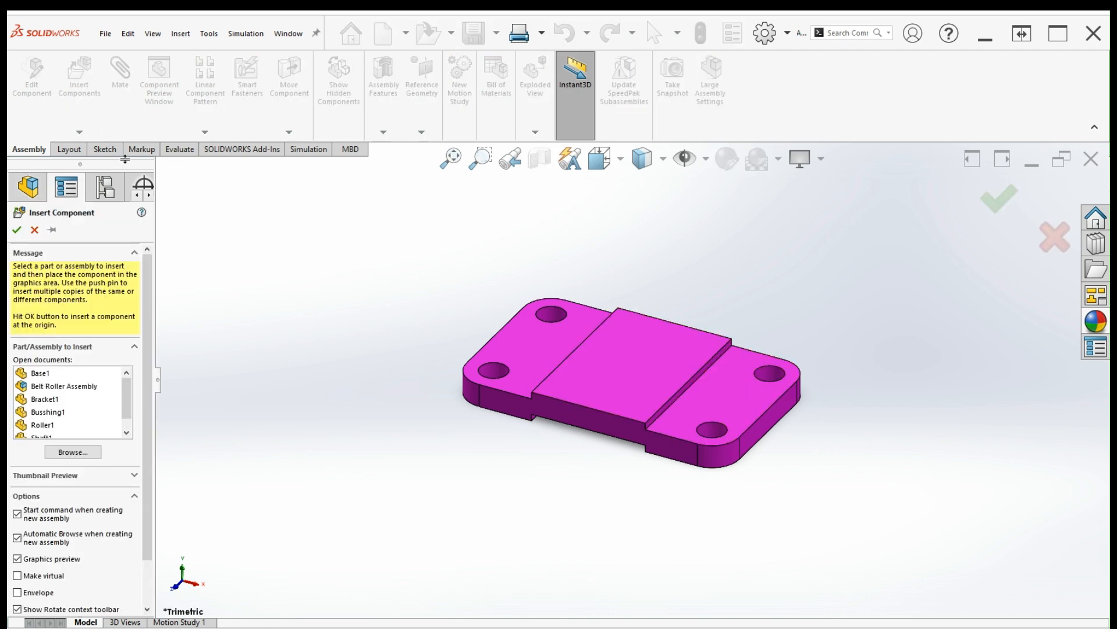
pyautogui.click(47, 399)
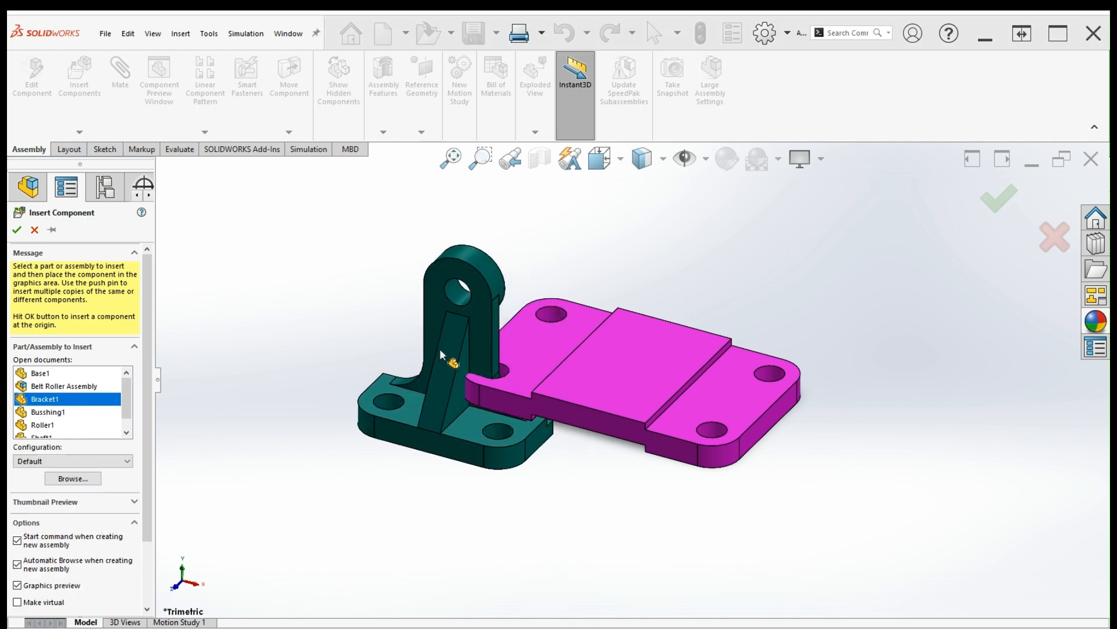
pyautogui.click(344, 315)
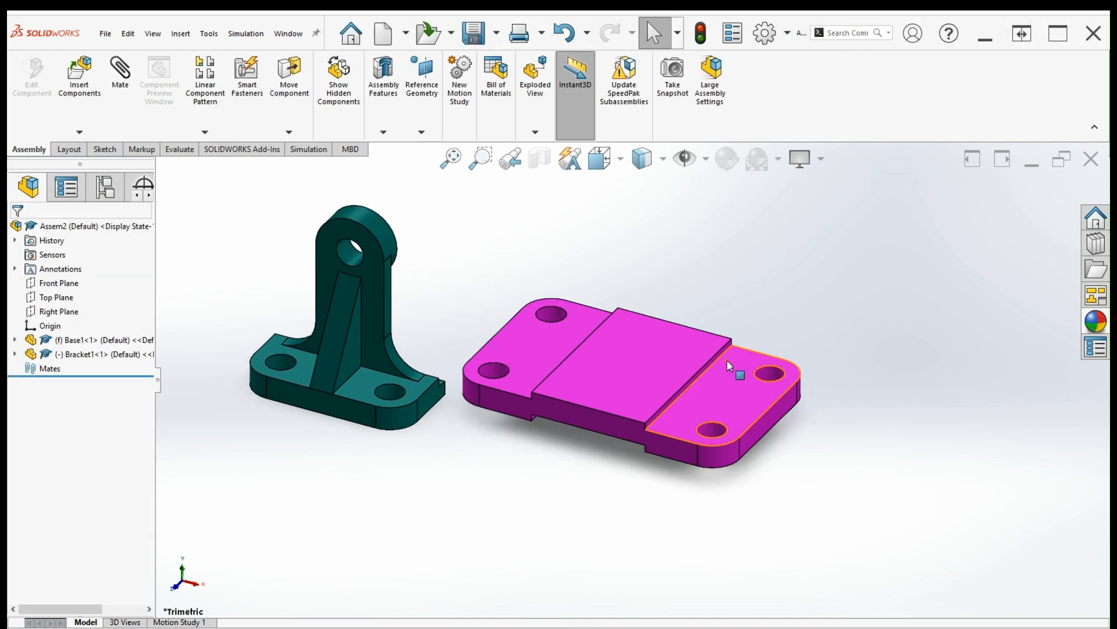
# Add a concentric mate between one of the bracket's 12 mm mounting holes and the base's rear hole at the bracket end
pyautogui.scroll(2, 494, 327)
pyautogui.scroll(-2, 532, 322)
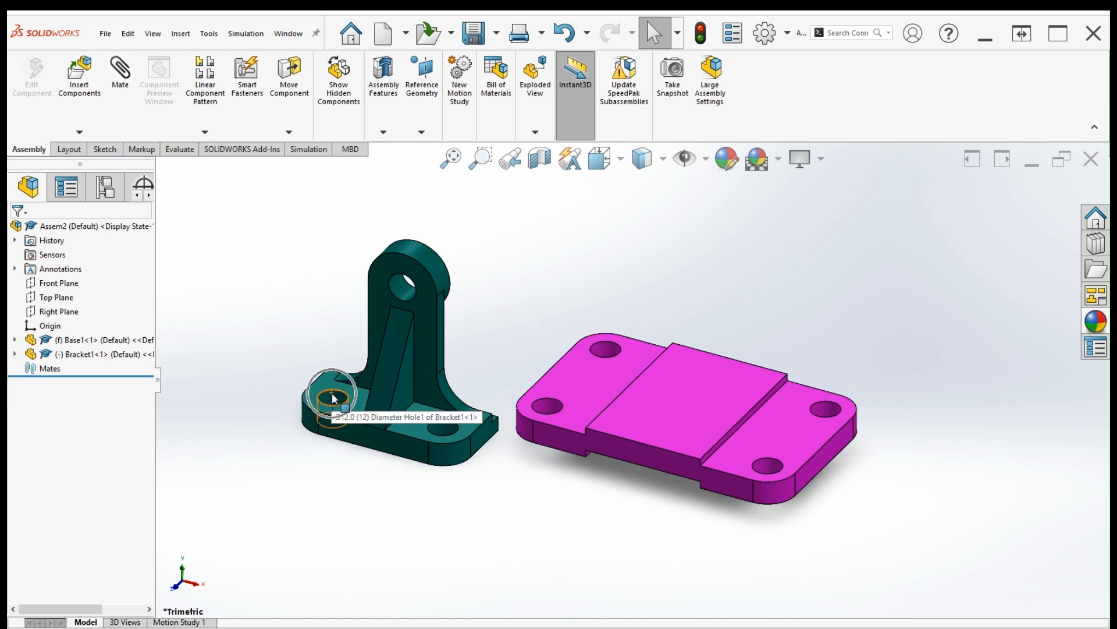
pyautogui.scroll(-2, 337, 398)
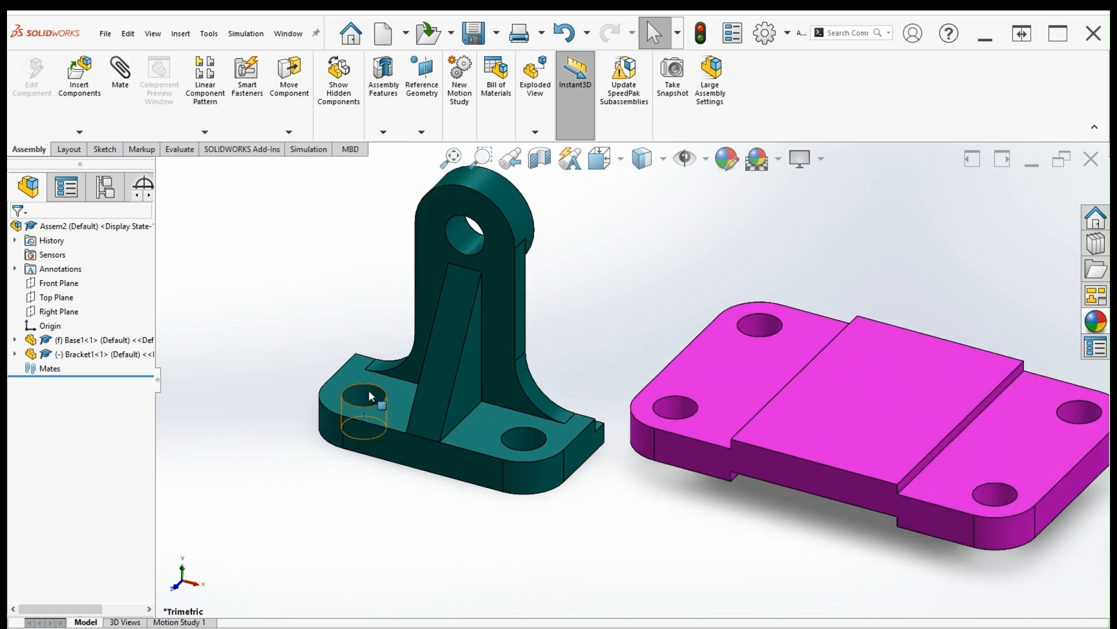
pyautogui.click(361, 398)
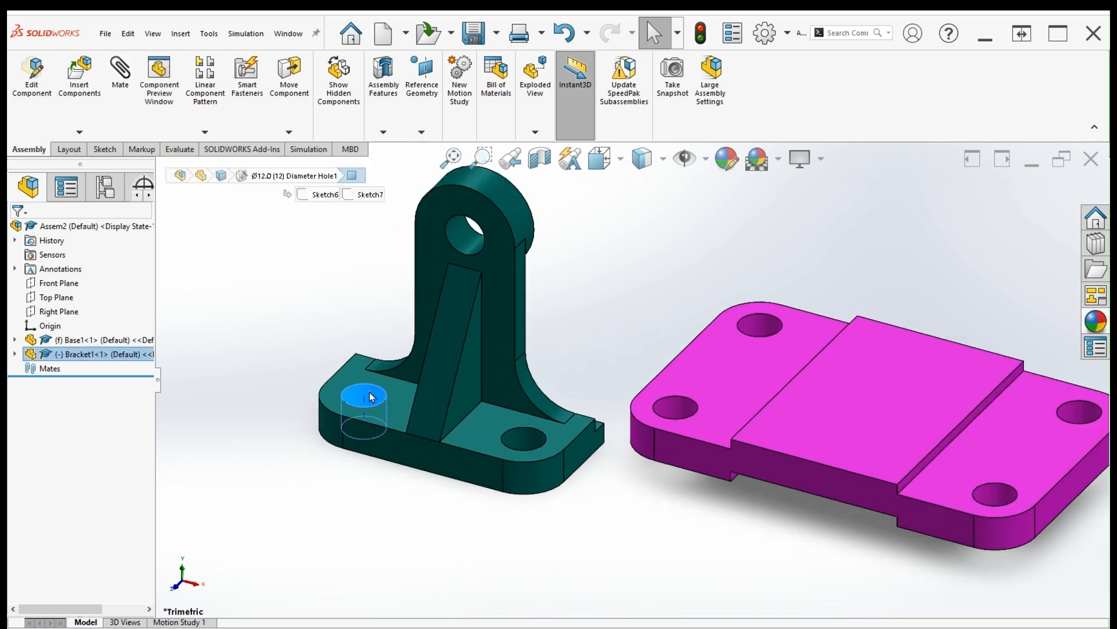
pyautogui.keyDown('ctrl'); pyautogui.click(762, 324); pyautogui.keyUp('ctrl')
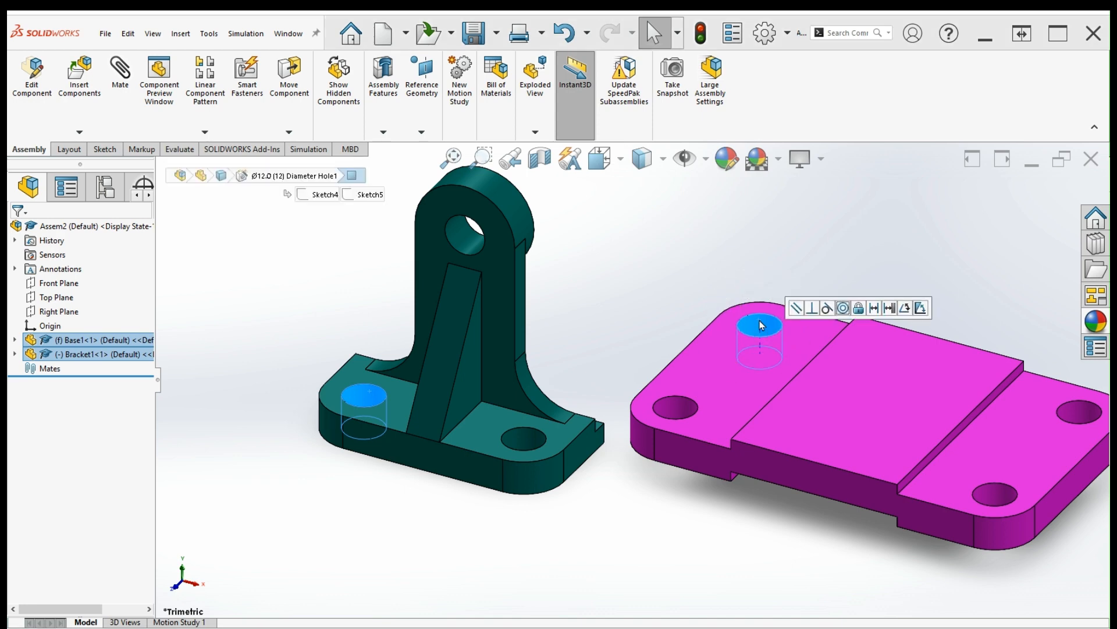
pyautogui.click(844, 308)
pyautogui.press('z')
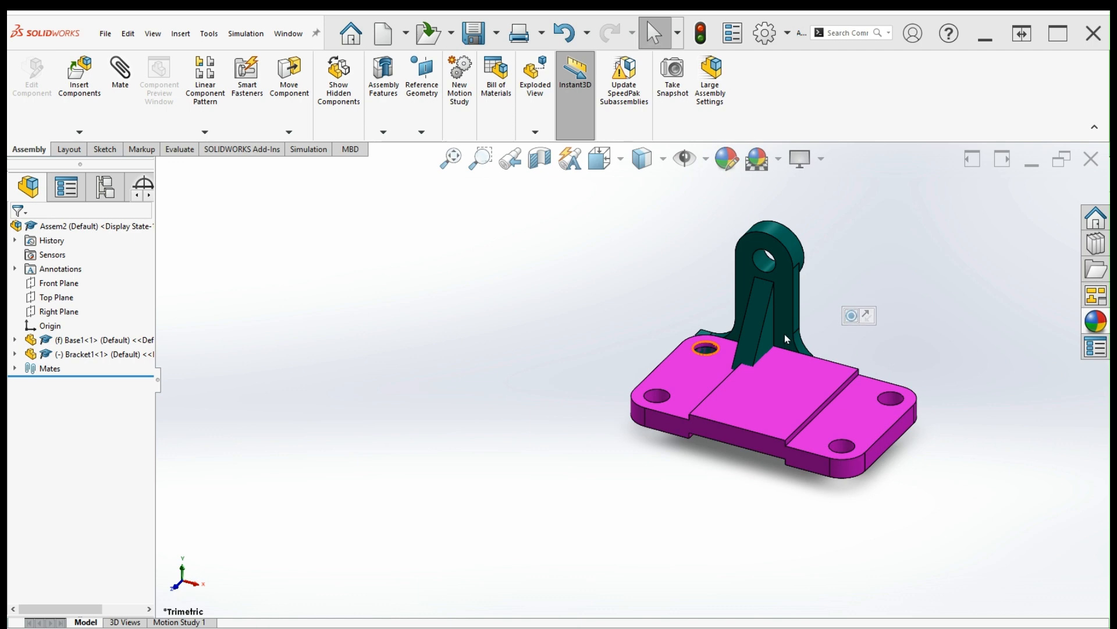
# Raise the bracket clear of the base and add a concentric mate between its other mounting hole and the base's front hole at that end
pyautogui.moveTo(785, 285); pyautogui.dragTo(654, 232)
pyautogui.scroll(-3, 631, 304)
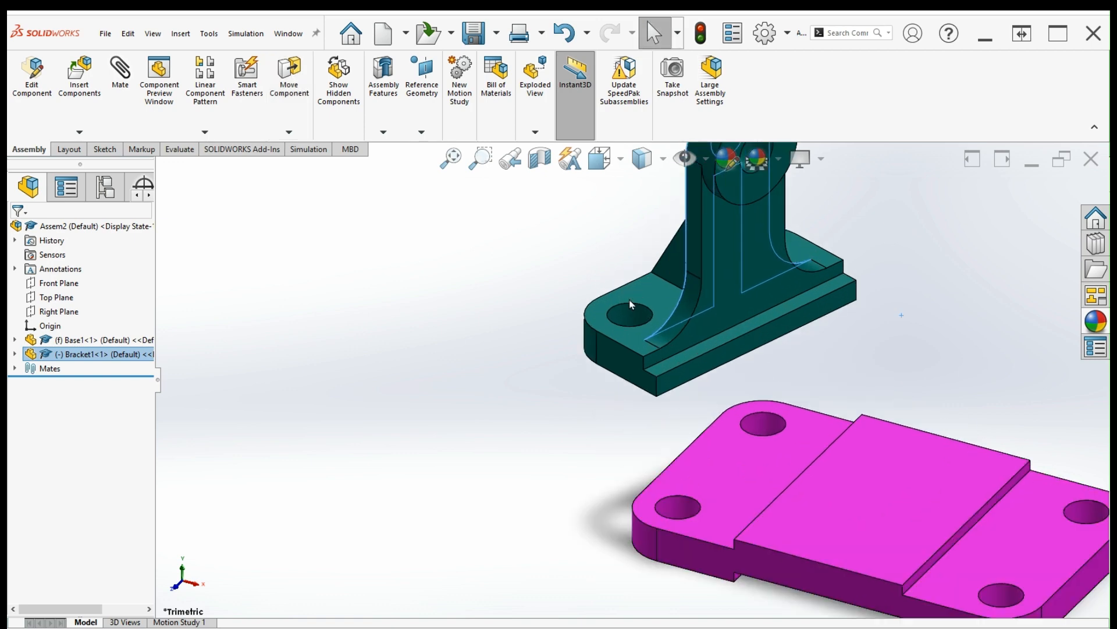
pyautogui.click(632, 315)
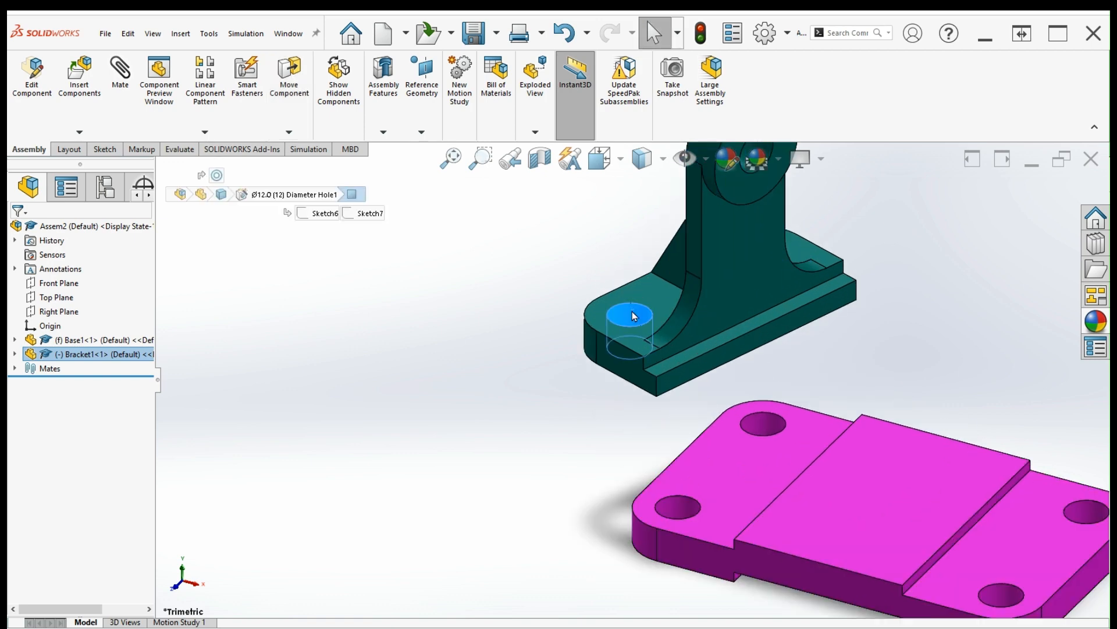
pyautogui.keyDown('ctrl'); pyautogui.click(684, 506); pyautogui.keyUp('ctrl')
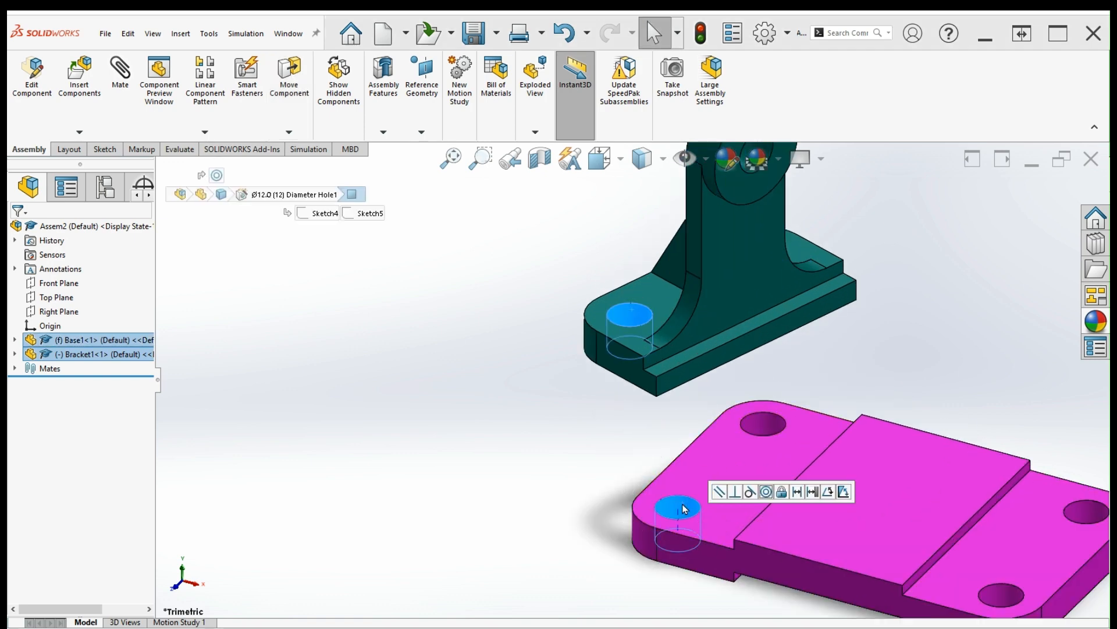
pyautogui.click(767, 494)
# Add a coincident mate between the bracket's underside and the top face of the base's lower end step
pyautogui.click(697, 329)
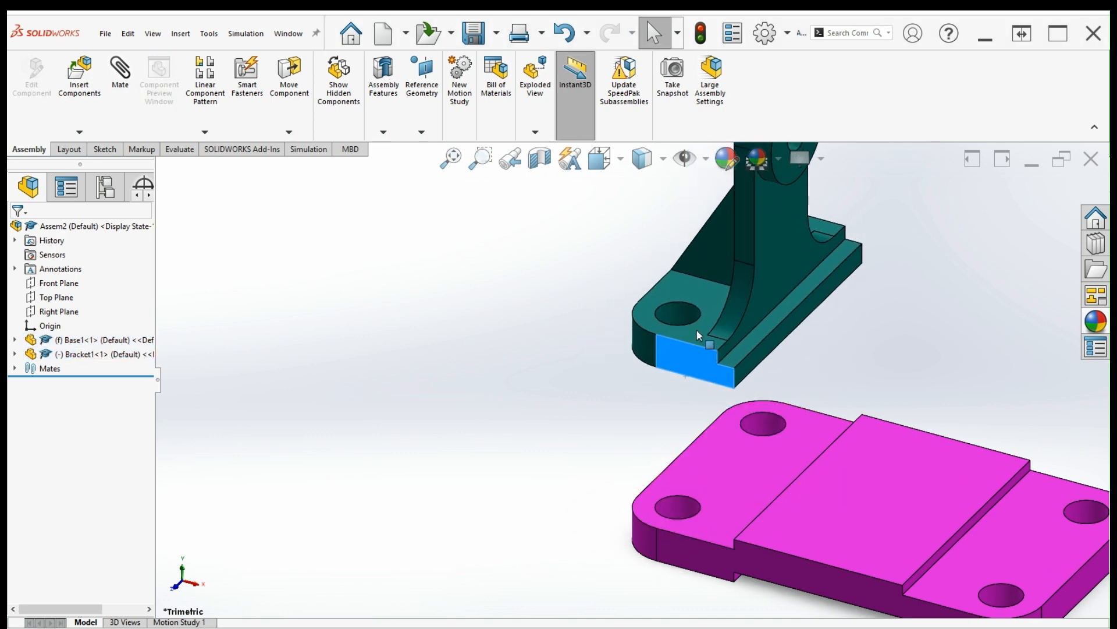
pyautogui.moveTo(697, 329)
pyautogui.mouseDown(button='middle')
pyautogui.moveTo(721, 386)
pyautogui.moveTo(721, 328)
pyautogui.moveTo(722, 517)
pyautogui.mouseUp(button='middle')
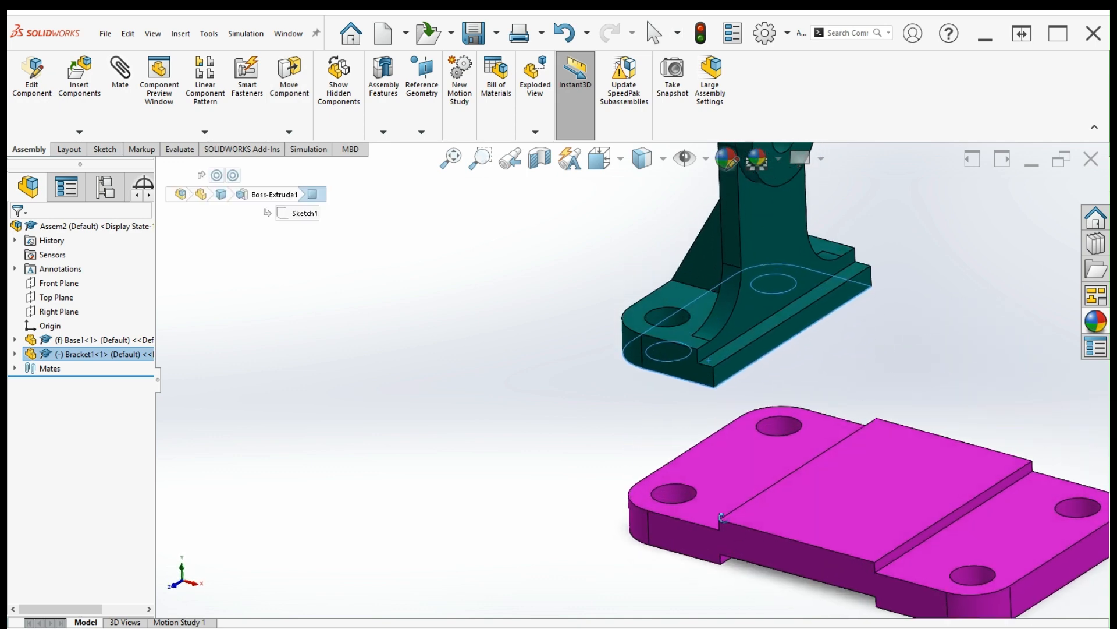
pyautogui.keyDown('ctrl'); pyautogui.click(741, 476); pyautogui.keyUp('ctrl')
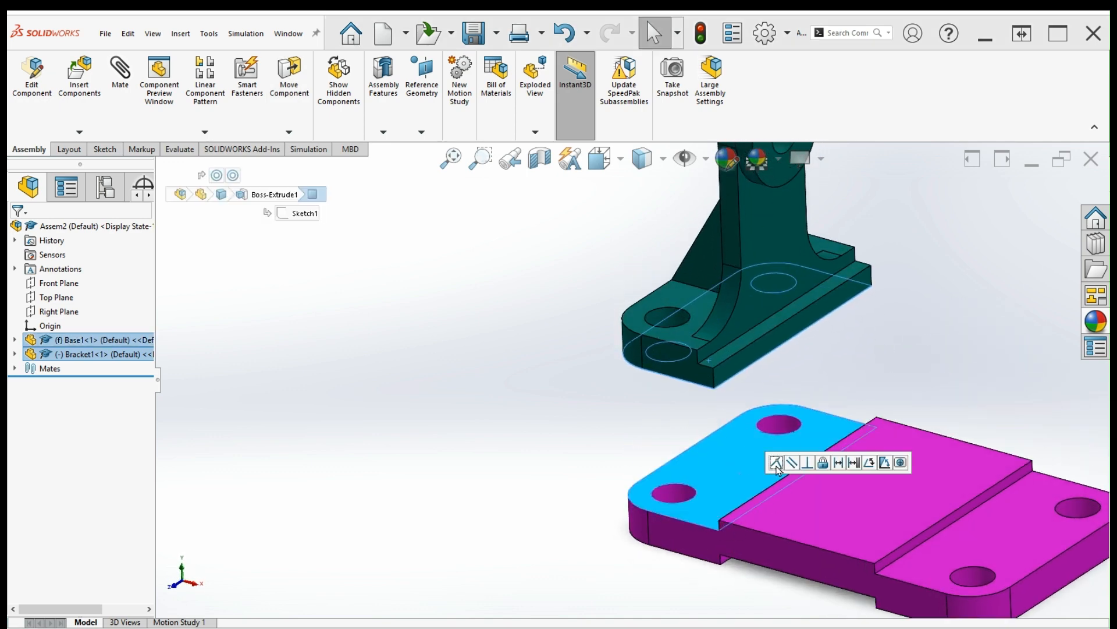
pyautogui.click(777, 463)
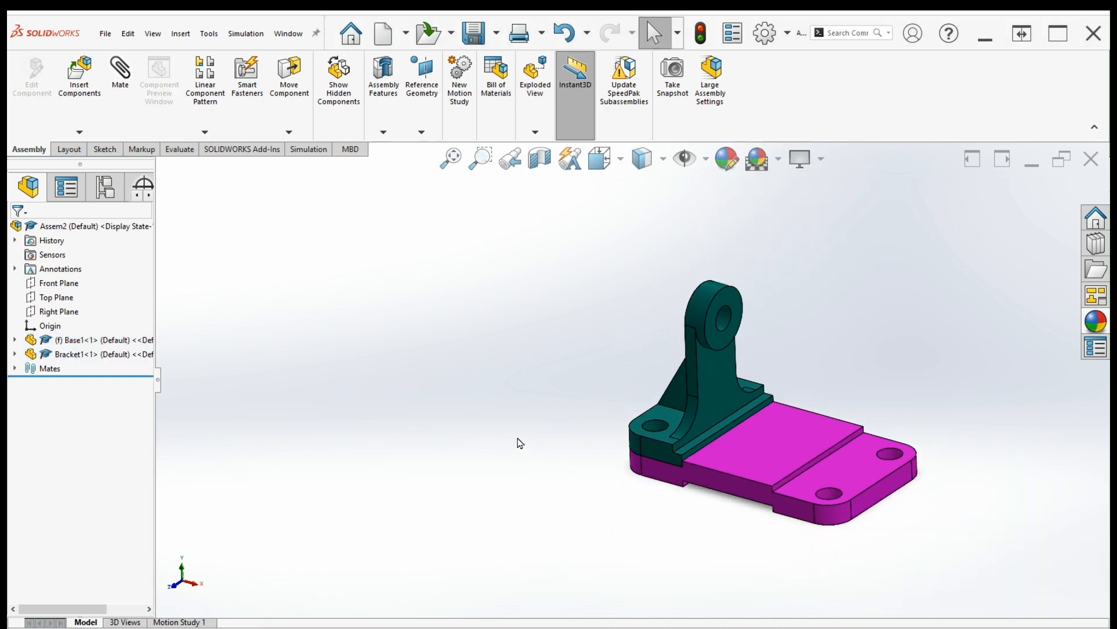
pyautogui.scroll(3, 781, 479)
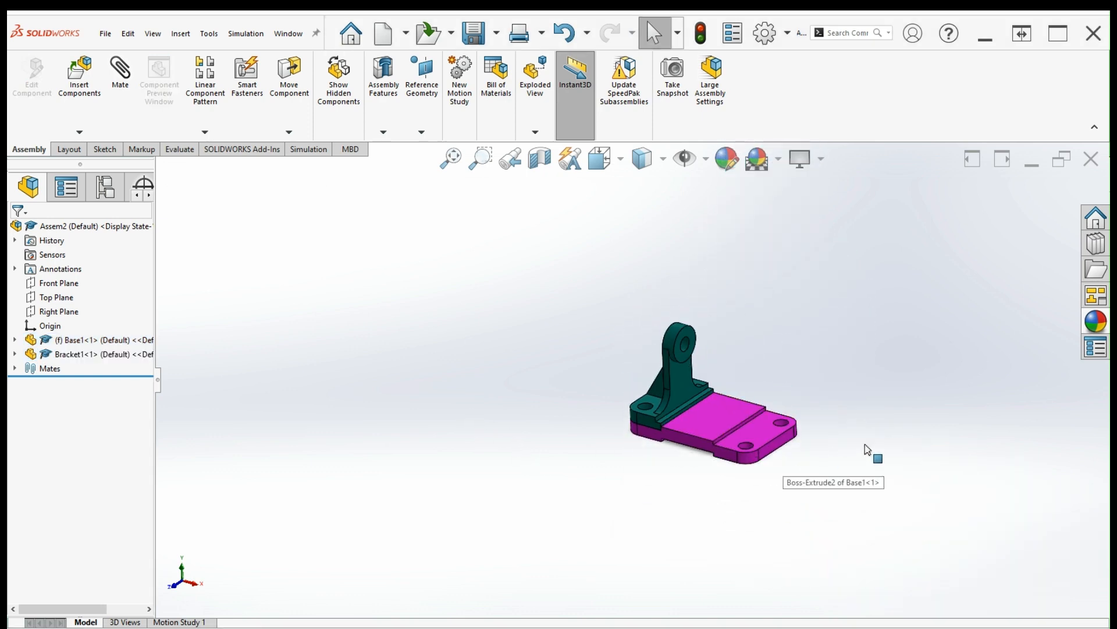
pyautogui.scroll(-3, 860, 412)
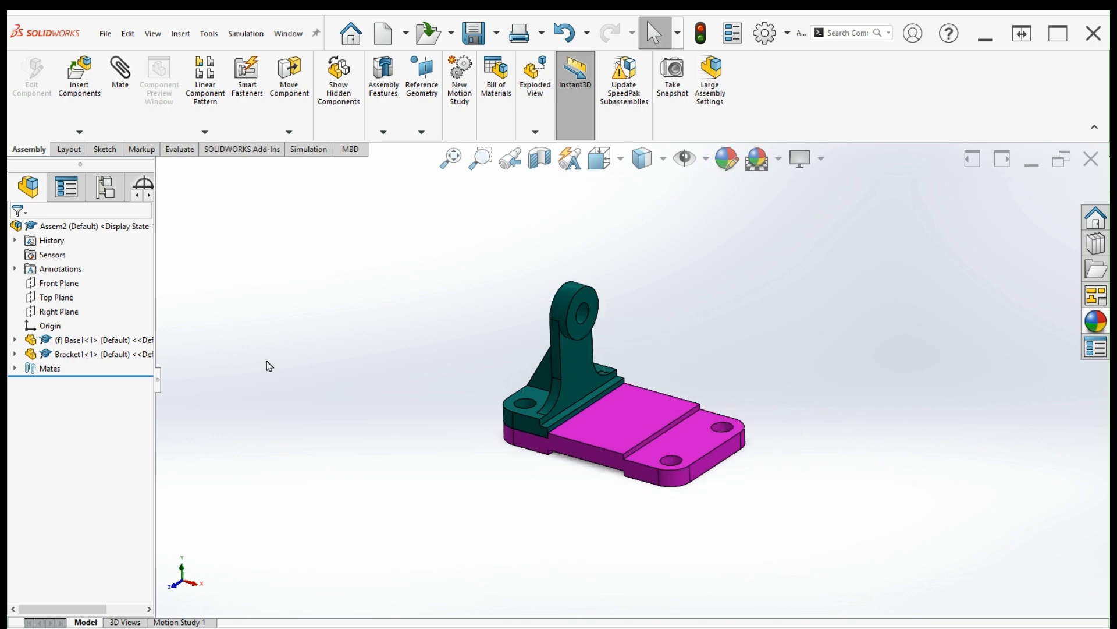
# Insert the Shaft1 part into the assembly, placing it freely beside the bracket
pyautogui.click(89, 96)
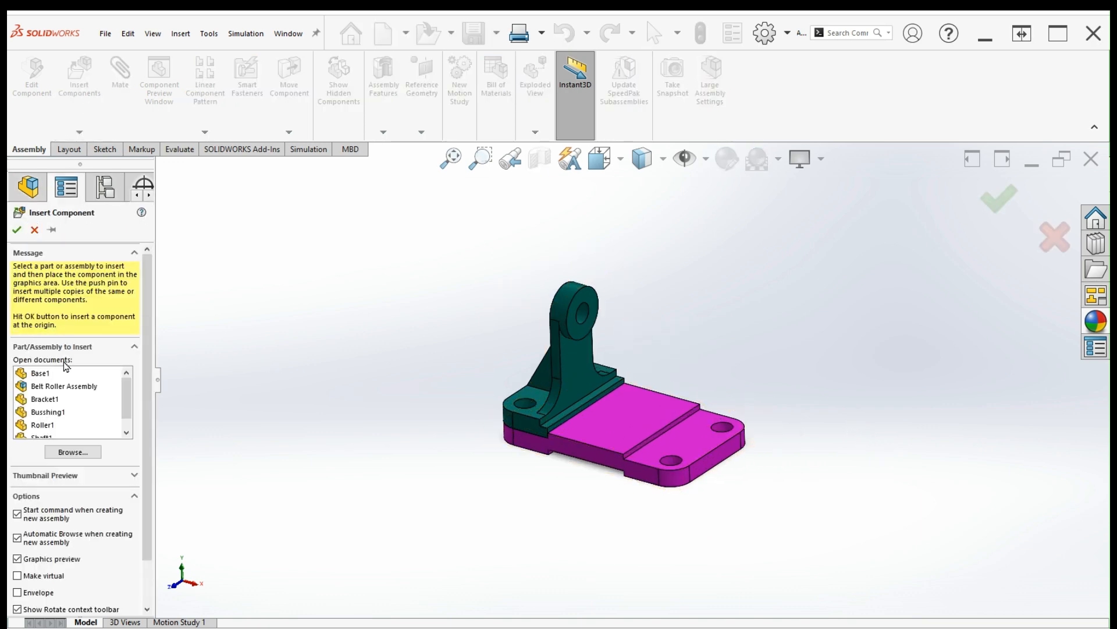
pyautogui.click(61, 411)
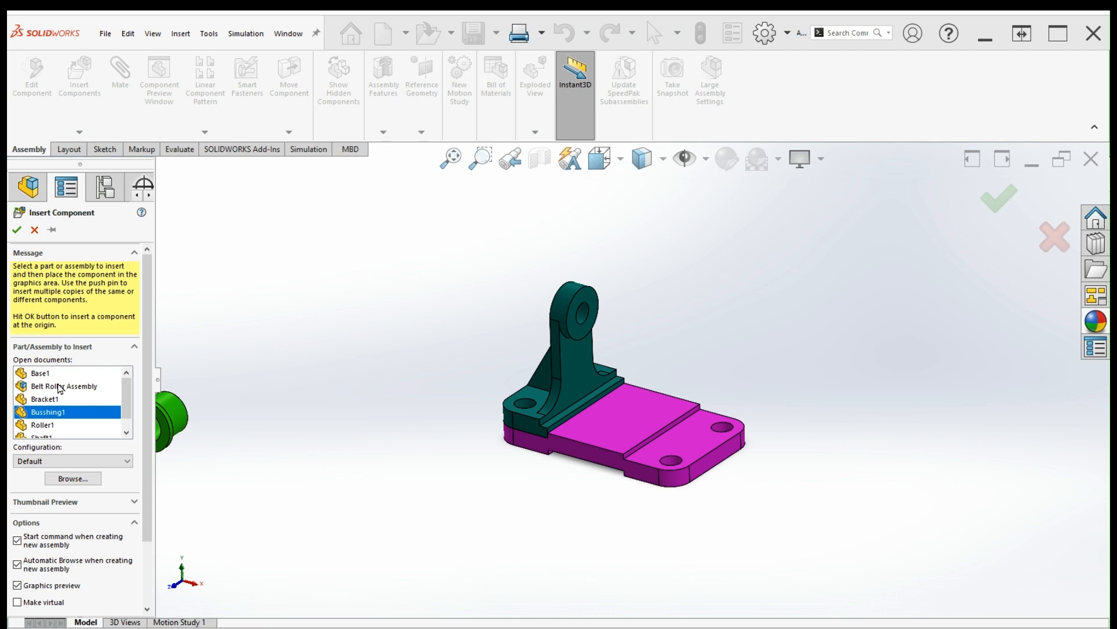
pyautogui.scroll(-1, 74, 399)
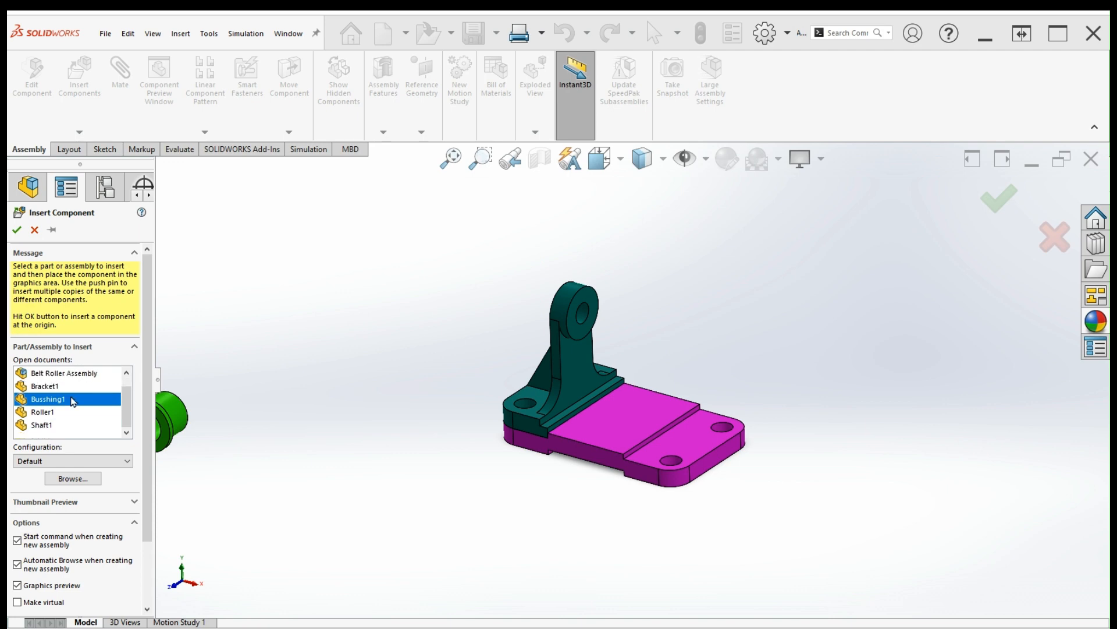
pyautogui.click(55, 427)
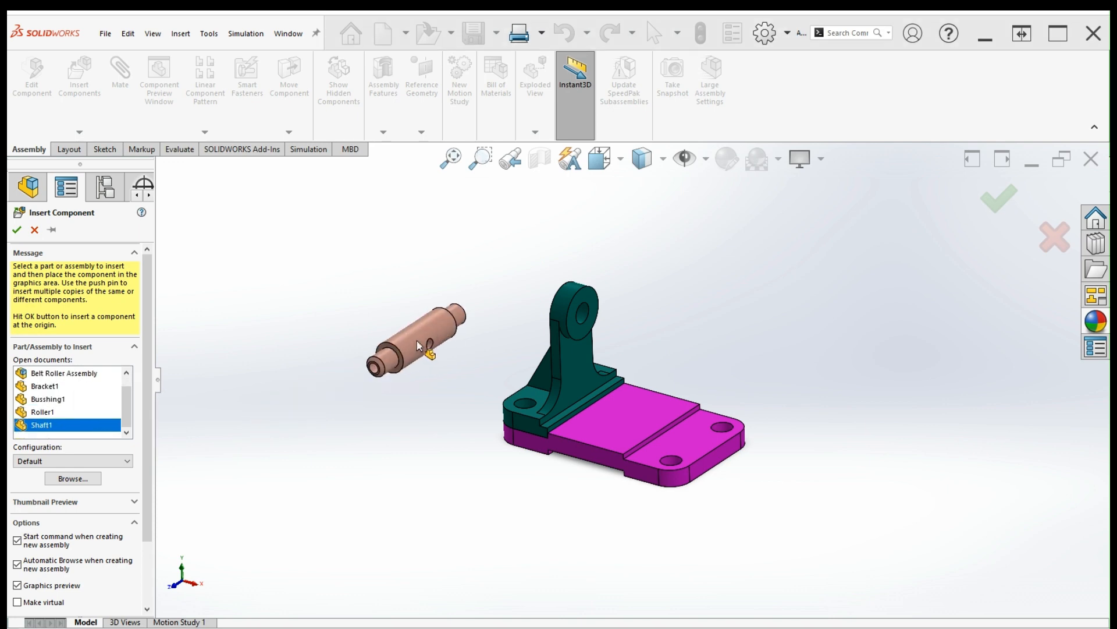
pyautogui.click(377, 326)
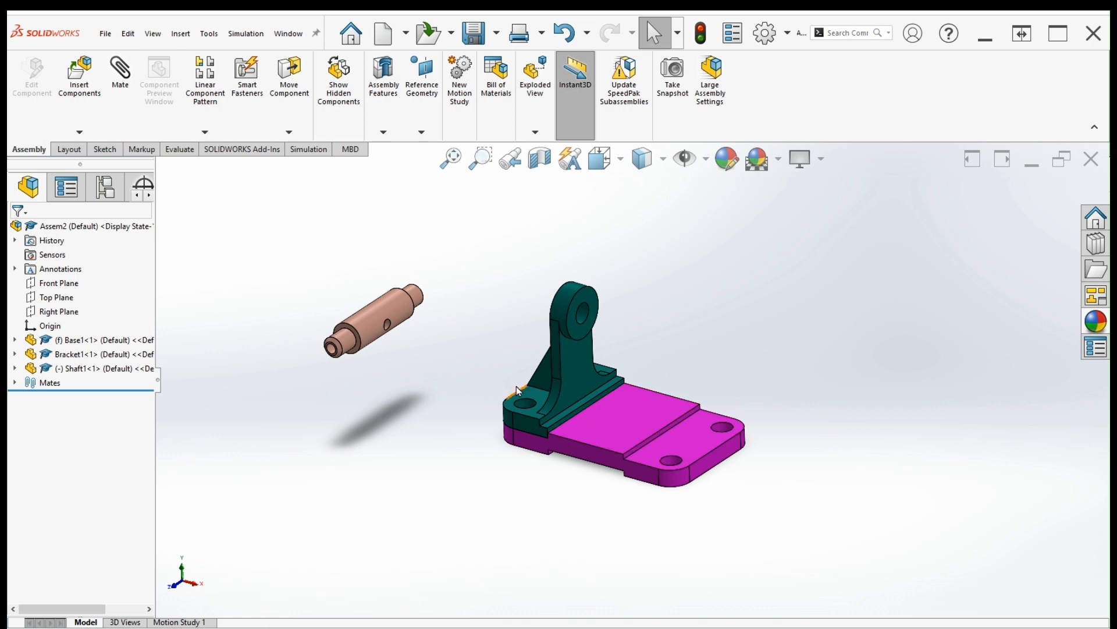
# Add a concentric mate between the shaft's large cylindrical face and the bracket's upper hole, and slide the shaft out beyond the open end of the base
pyautogui.click(377, 331)
pyautogui.scroll(-3, 577, 351)
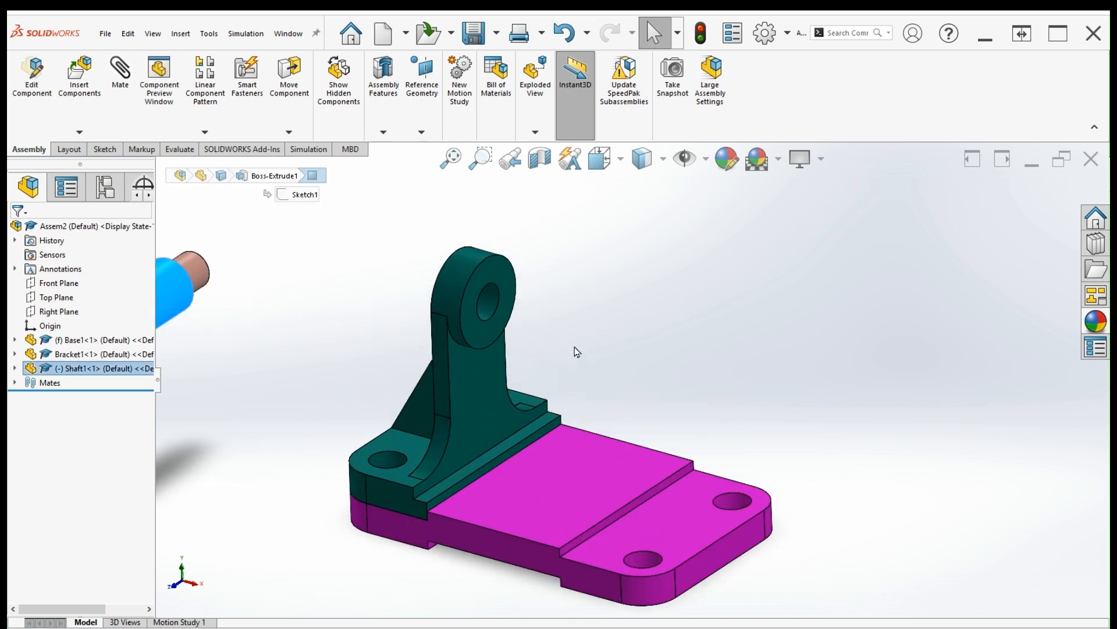
pyautogui.keyDown('ctrl'); pyautogui.click(492, 302); pyautogui.keyUp('ctrl')
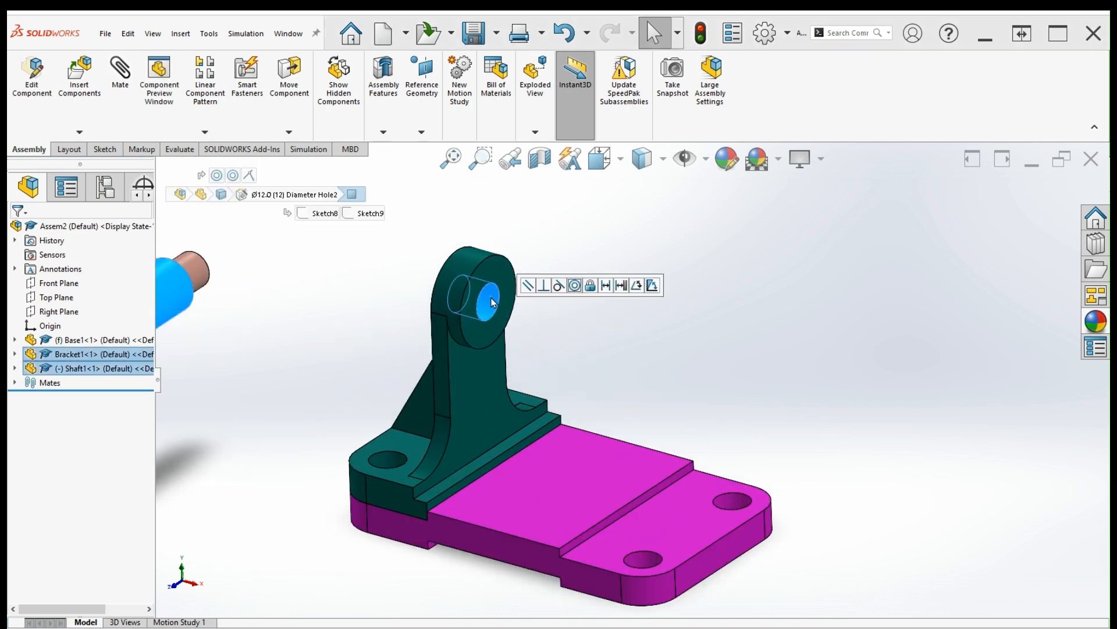
pyautogui.click(575, 288)
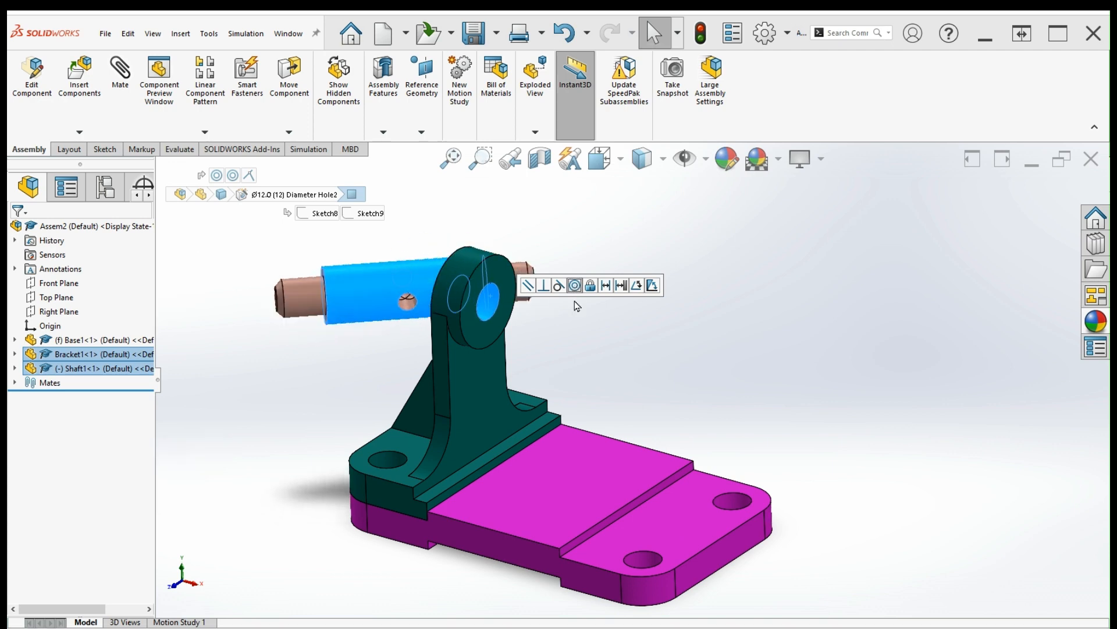
pyautogui.scroll(3, 599, 375)
pyautogui.click(459, 307)
pyautogui.moveTo(459, 307); pyautogui.dragTo(850, 389)
pyautogui.click(765, 331)
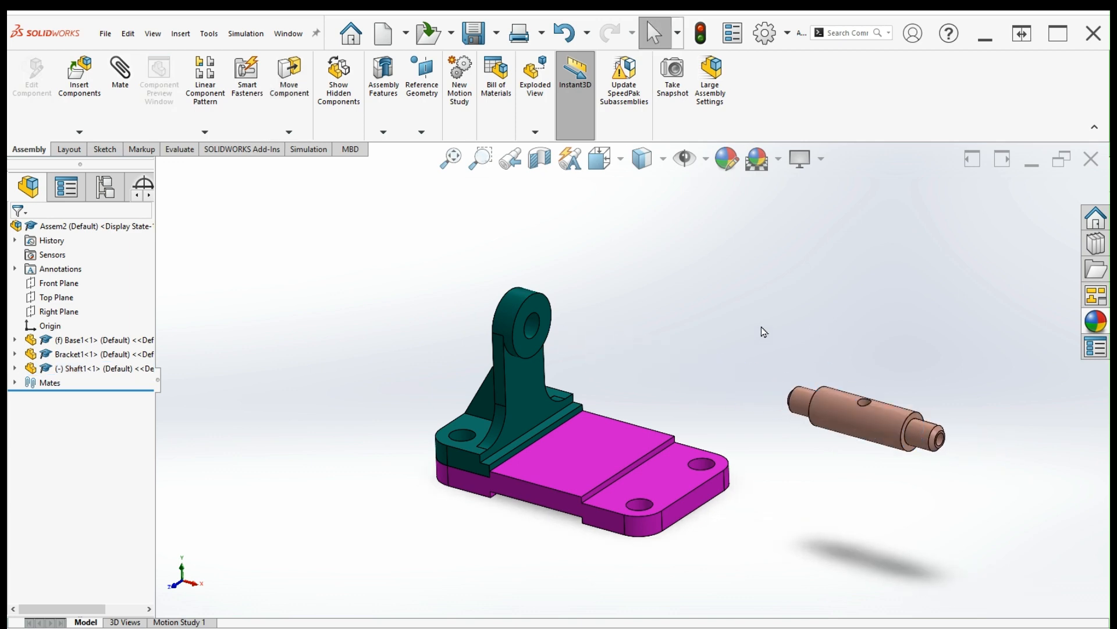
# Center the shaft with a coincident mate between its Front Plane and the assembly's Right Plane, and check its position in top and isometric views
pyautogui.click(15, 368)
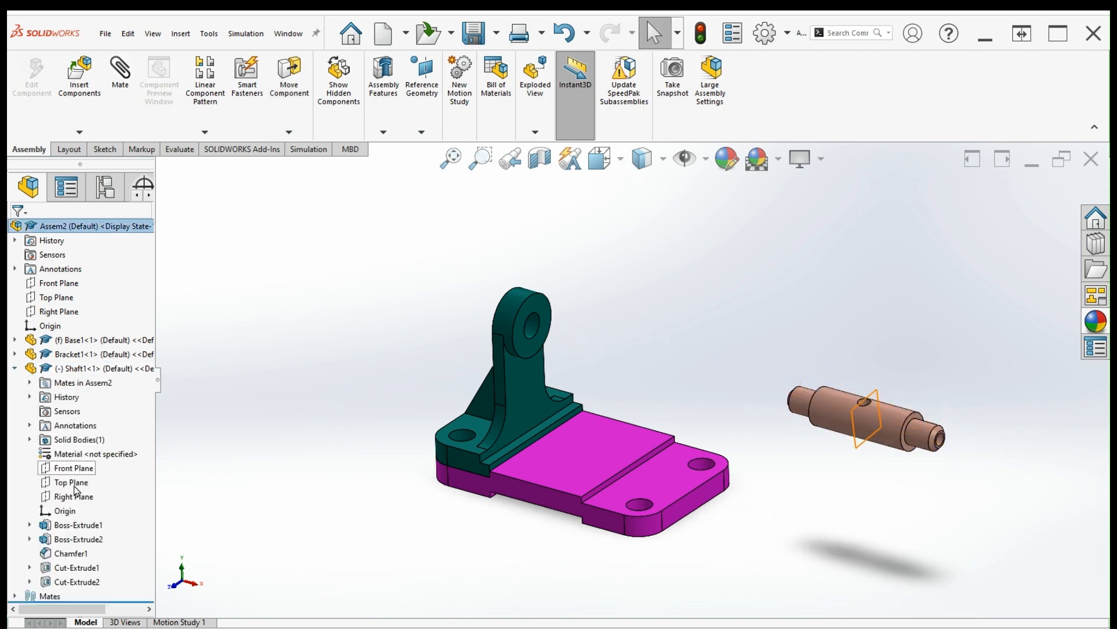
pyautogui.click(48, 312)
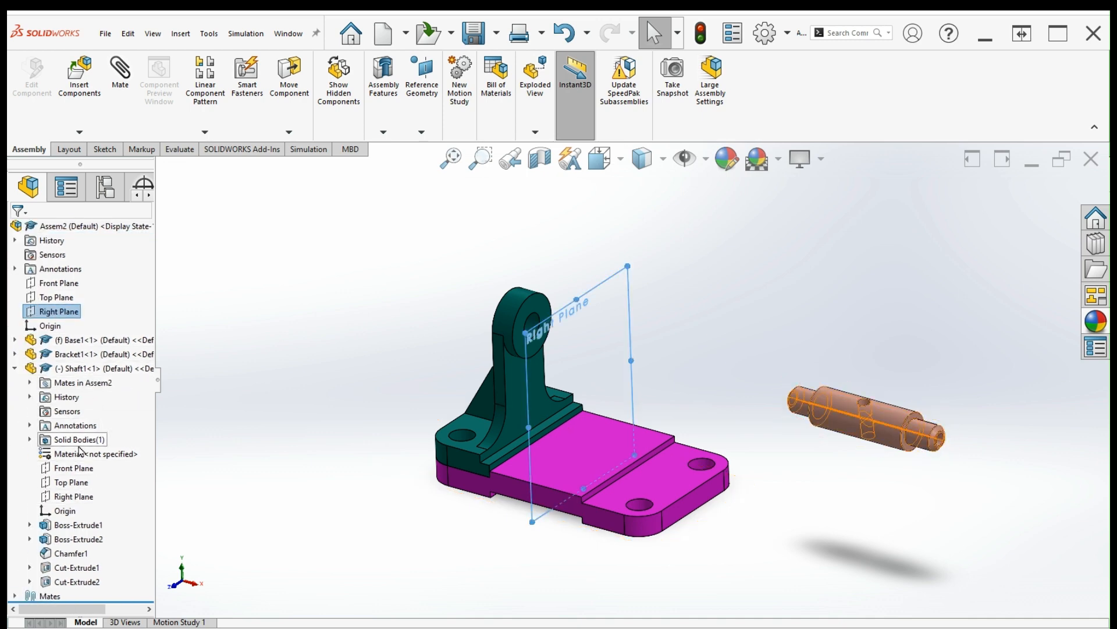
pyautogui.keyDown('ctrl'); pyautogui.click(73, 470); pyautogui.keyUp('ctrl')
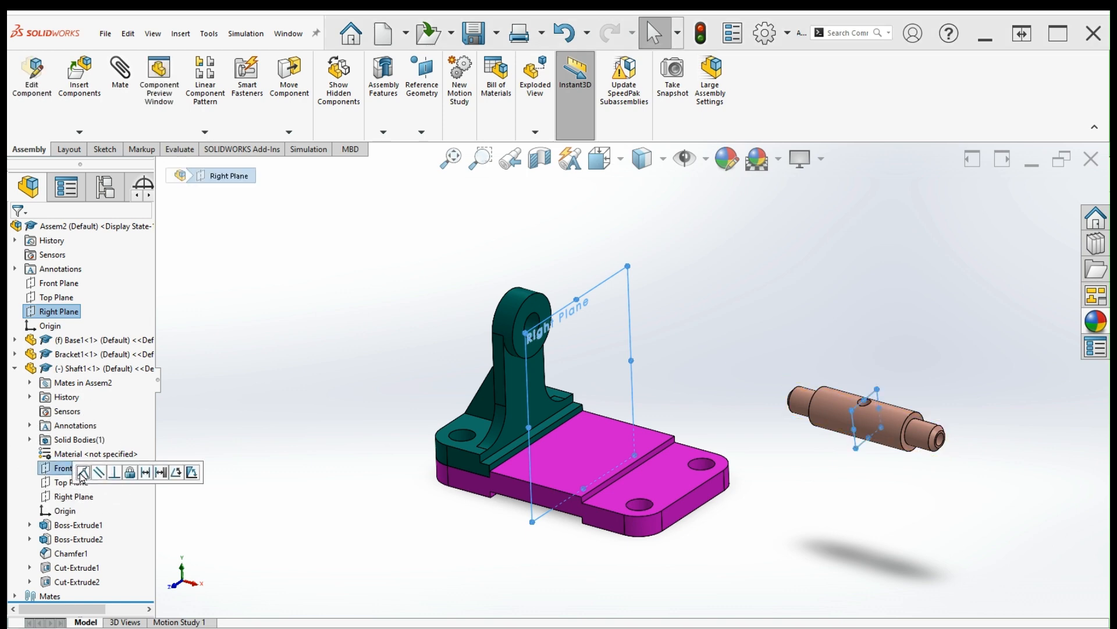
pyautogui.click(85, 475)
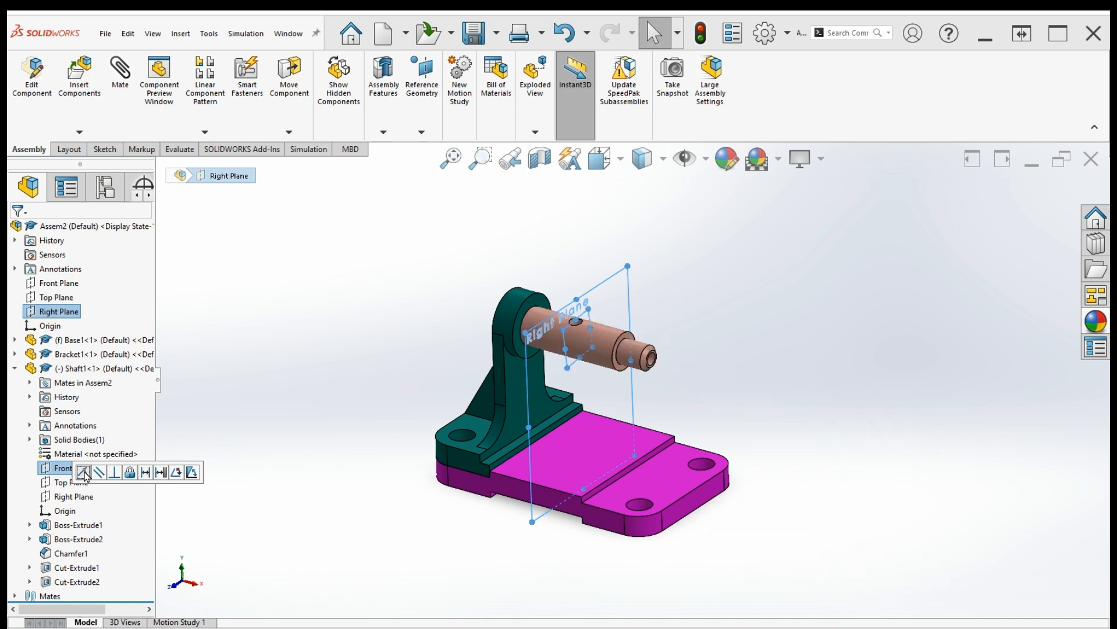
pyautogui.moveTo(780, 411); pyautogui.dragTo(829, 461, button='middle')
pyautogui.hotkey('ctrl', '6')
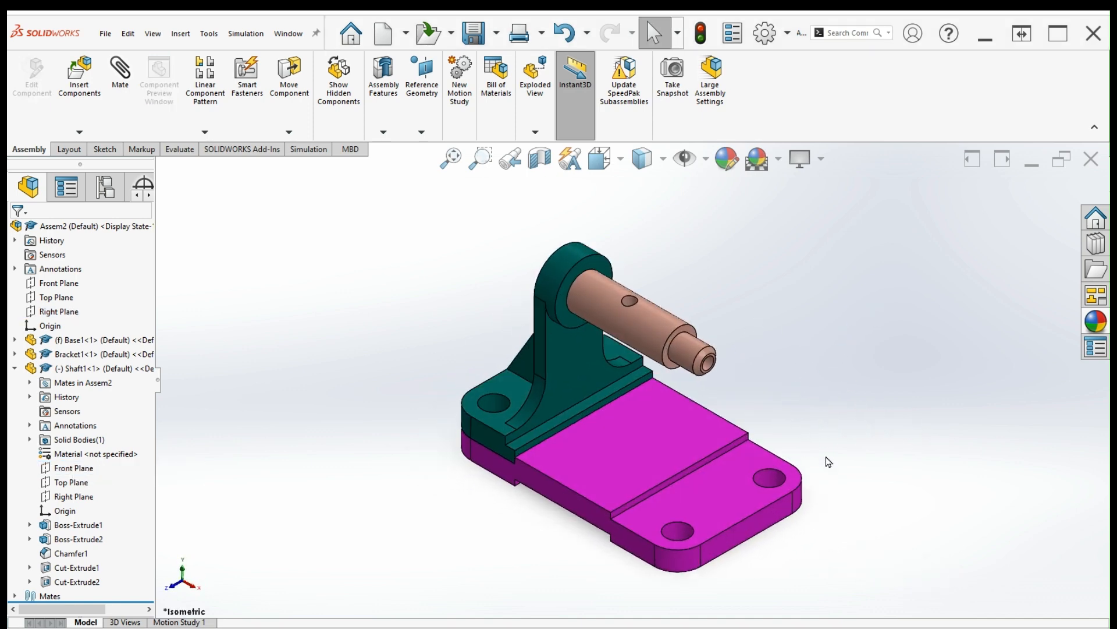
pyautogui.hotkey('ctrl', '5')
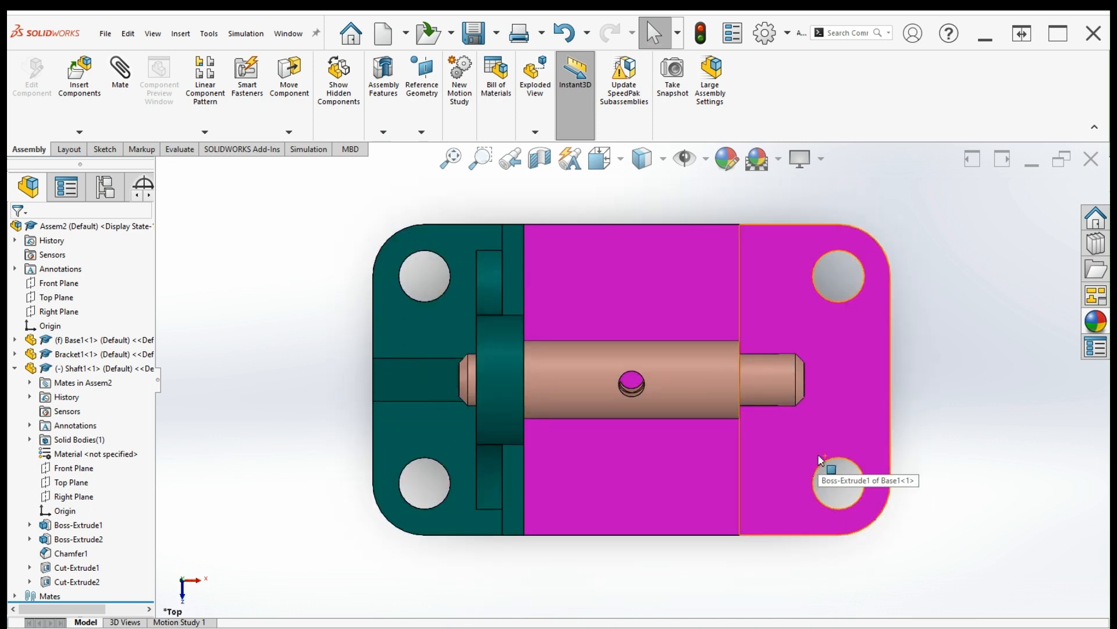
pyautogui.hotkey('ctrl', '6')
pyautogui.hotkey('ctrl', '7')
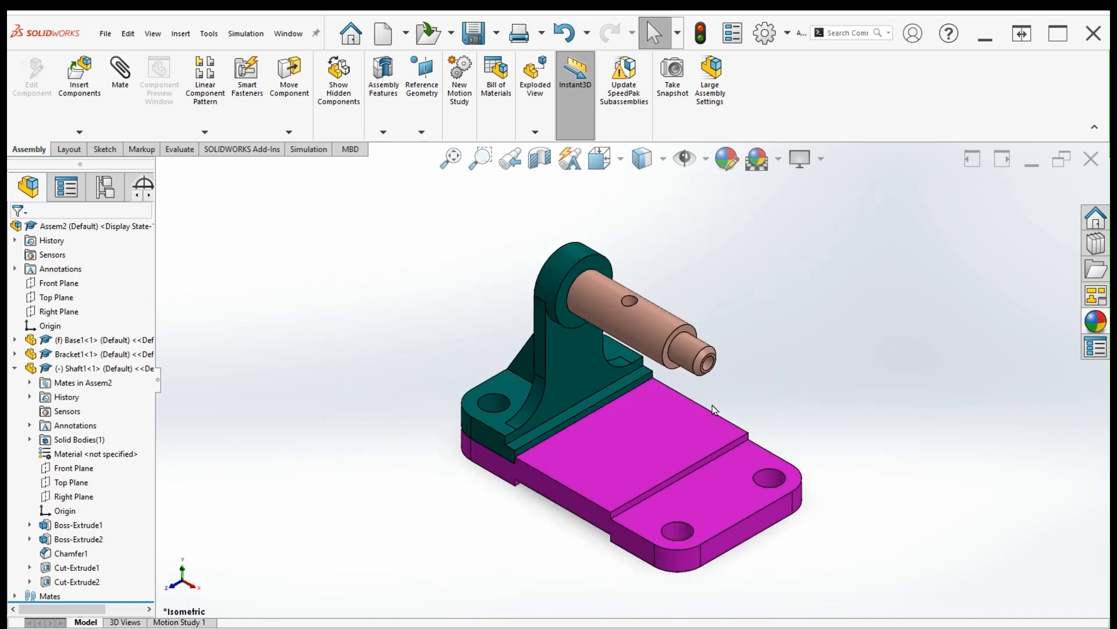
# Insert the Roller1 part into the assembly, placing it freely beside the bracket
pyautogui.click(82, 87)
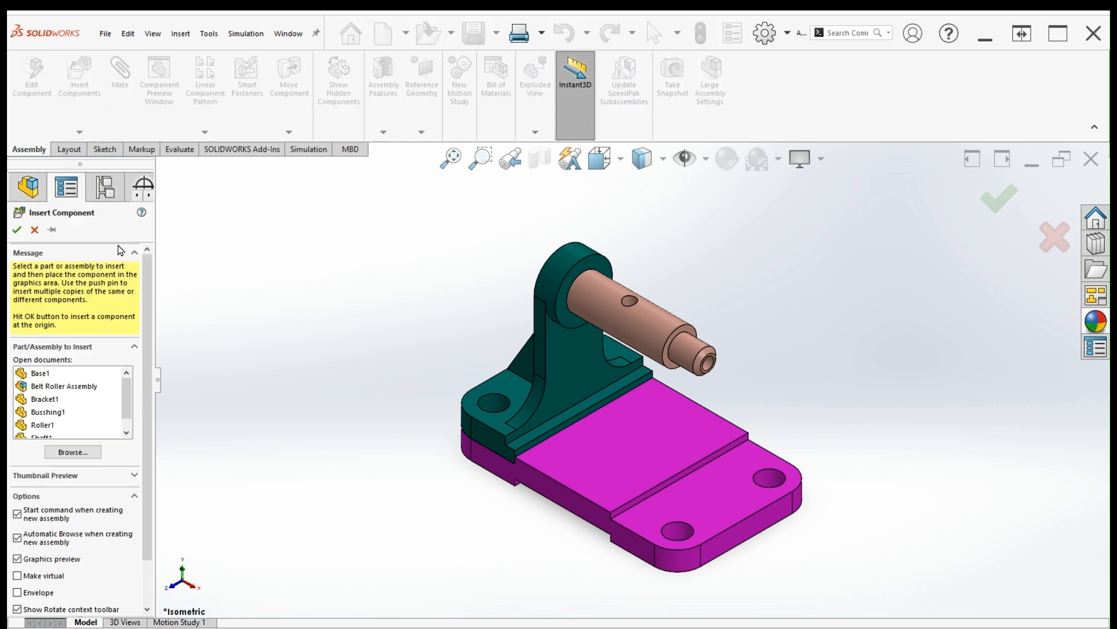
pyautogui.click(44, 424)
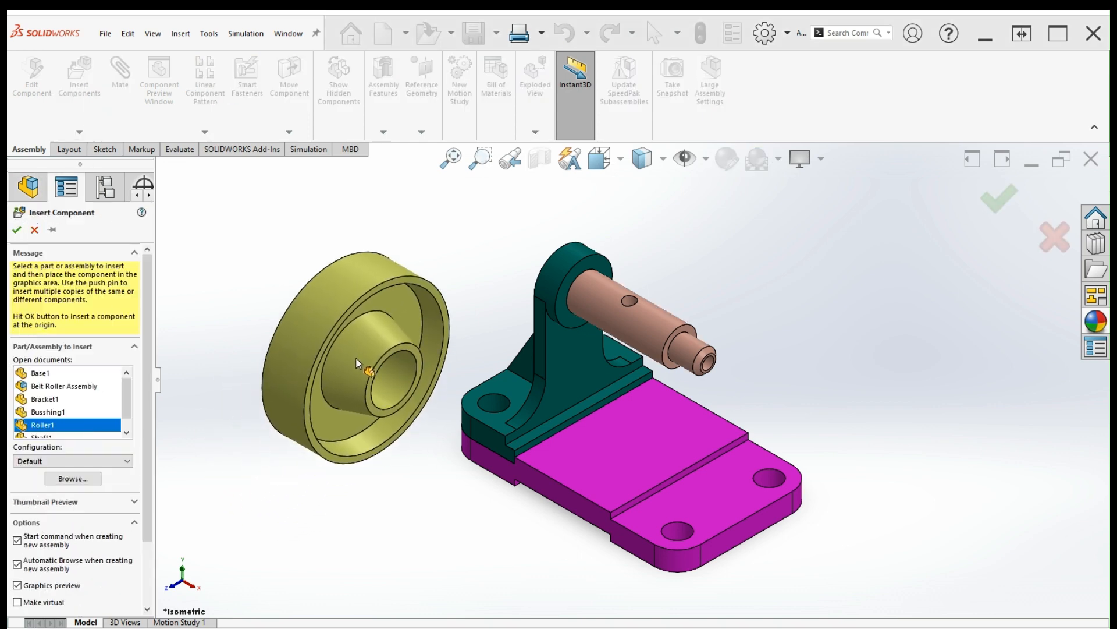
pyautogui.click(358, 365)
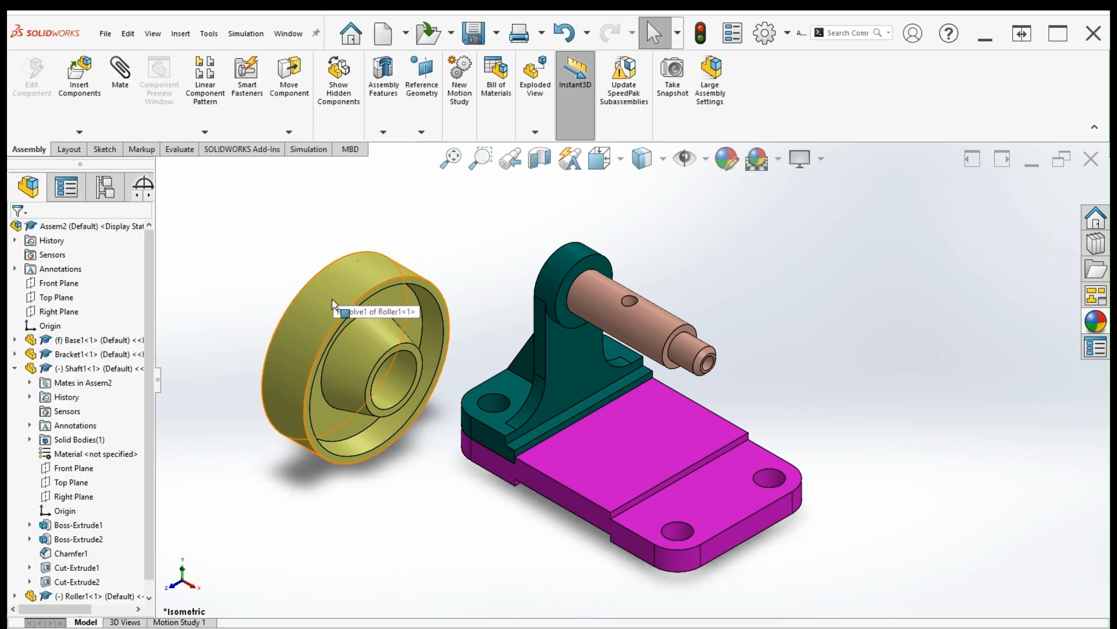
# Add a concentric mate between the roller's outer face and the shaft's large cylindrical face, and slide the roller out beyond the shaft's free end
pyautogui.click(309, 334)
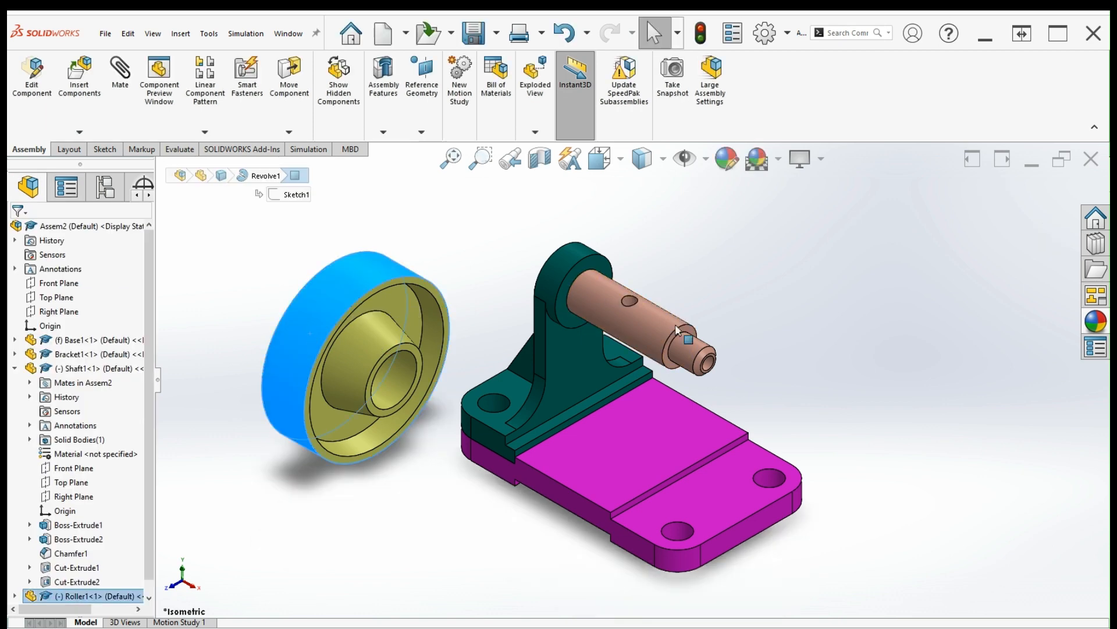
pyautogui.keyDown('ctrl'); pyautogui.click(644, 335); pyautogui.keyUp('ctrl')
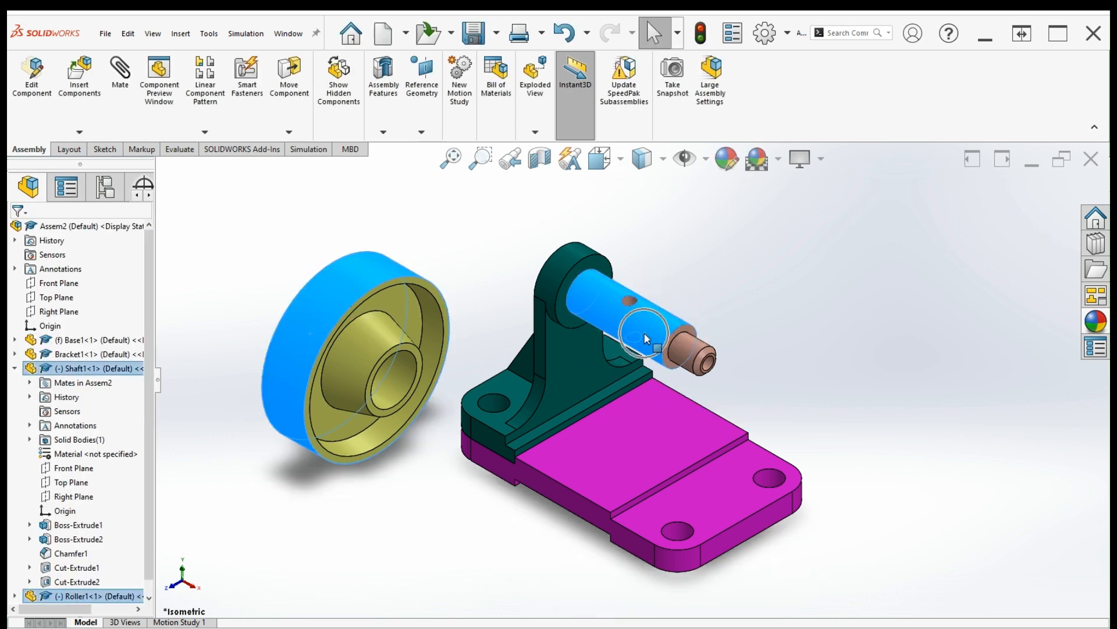
pyautogui.click(728, 325)
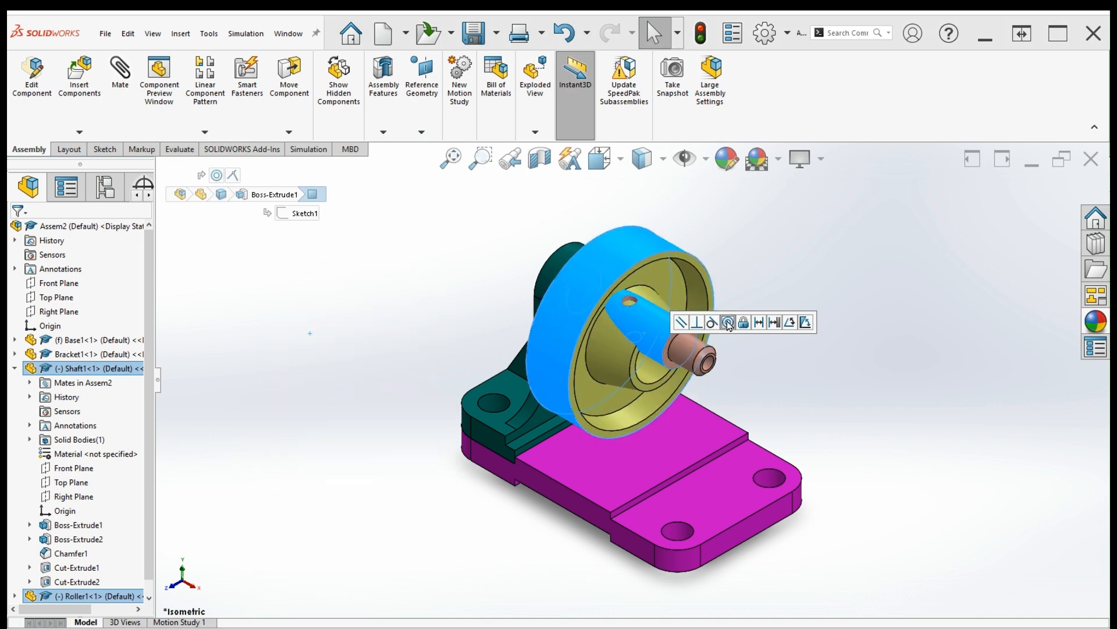
pyautogui.scroll(3, 666, 418)
pyautogui.moveTo(613, 315); pyautogui.dragTo(788, 356)
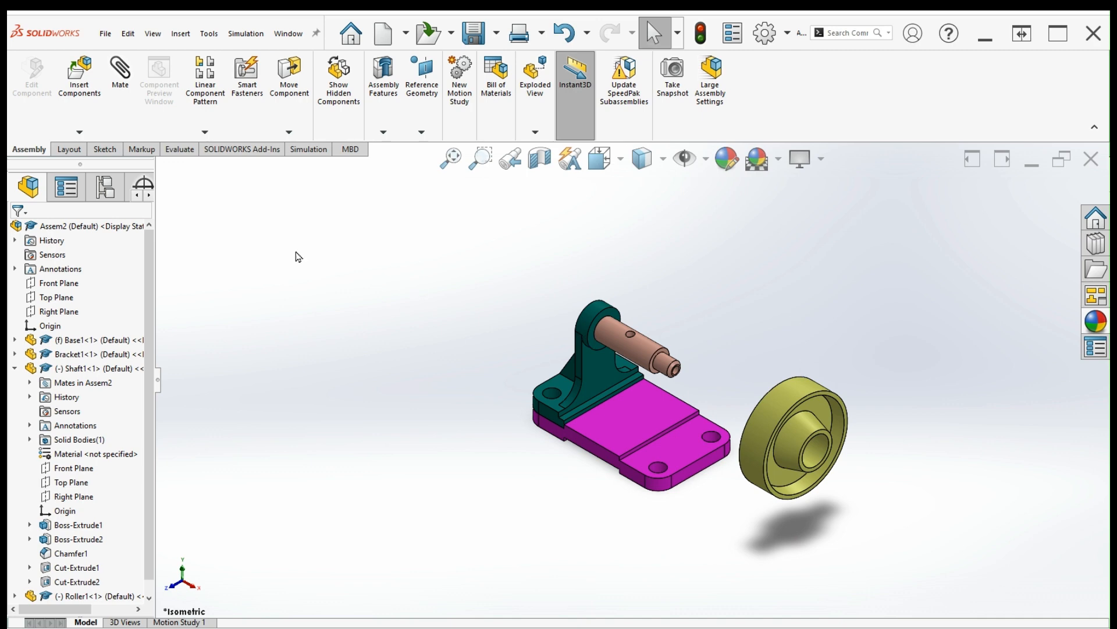
# Center the roller with a coincident mate between its Right Plane and the assembly's Right Plane
pyautogui.scroll(-1, 115, 456)
pyautogui.scroll(1, 116, 458)
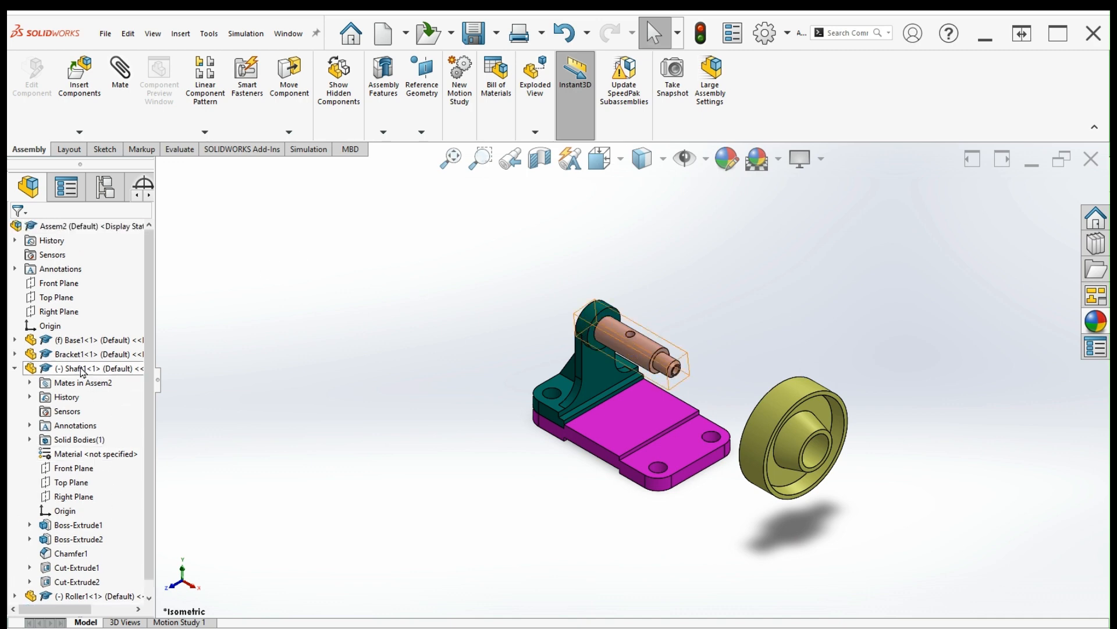
pyautogui.click(62, 313)
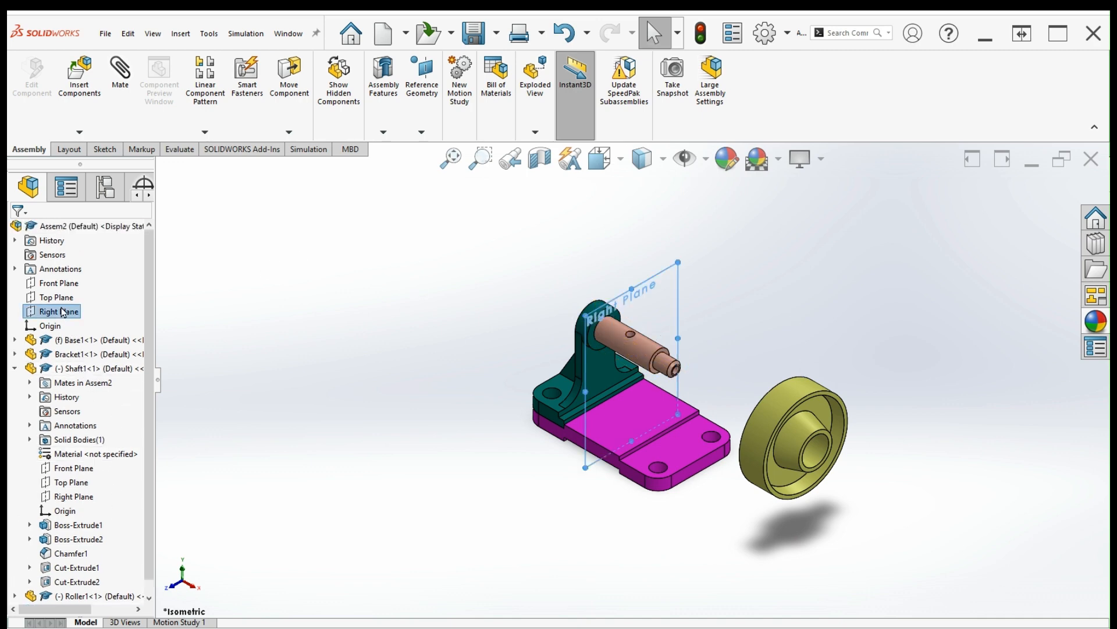
pyautogui.scroll(-1, 64, 373)
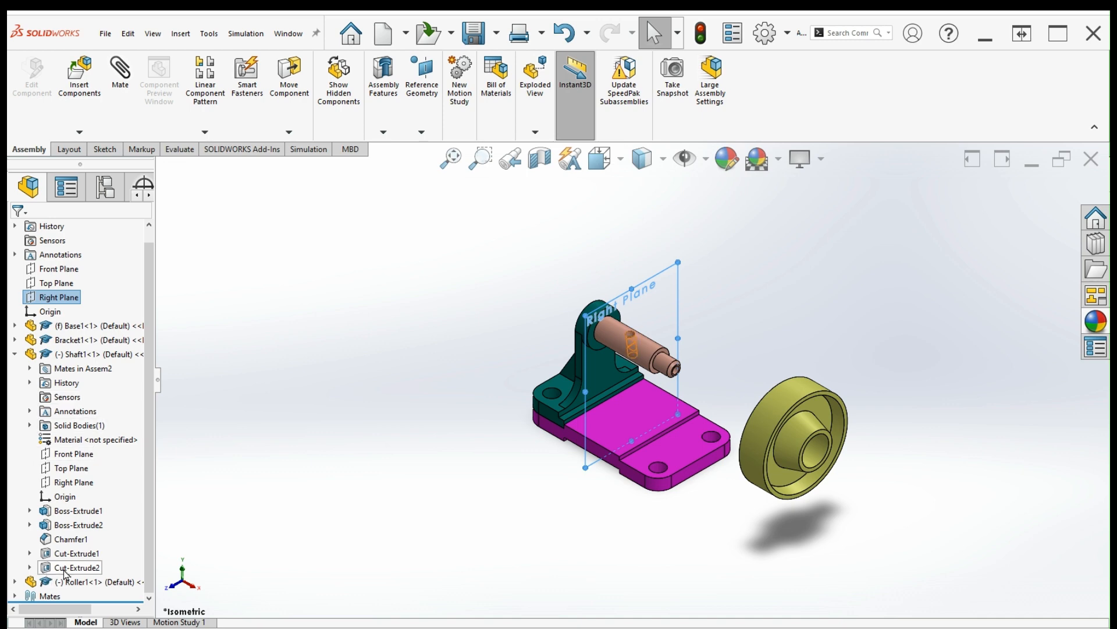
pyautogui.click(14, 581)
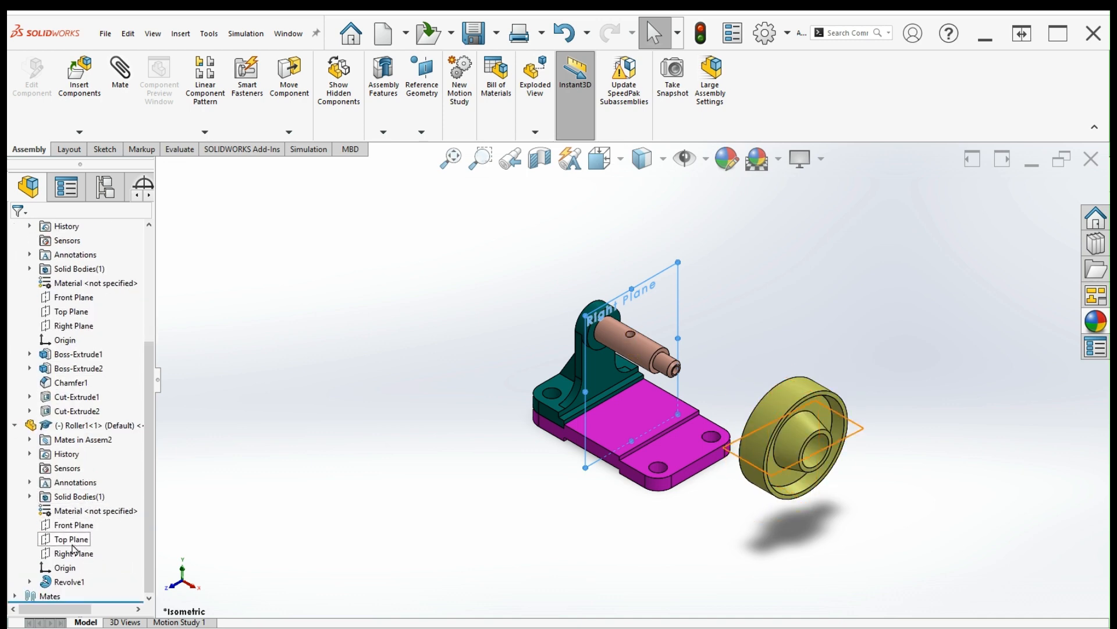
pyautogui.keyDown('ctrl'); pyautogui.click(74, 553); pyautogui.keyUp('ctrl')
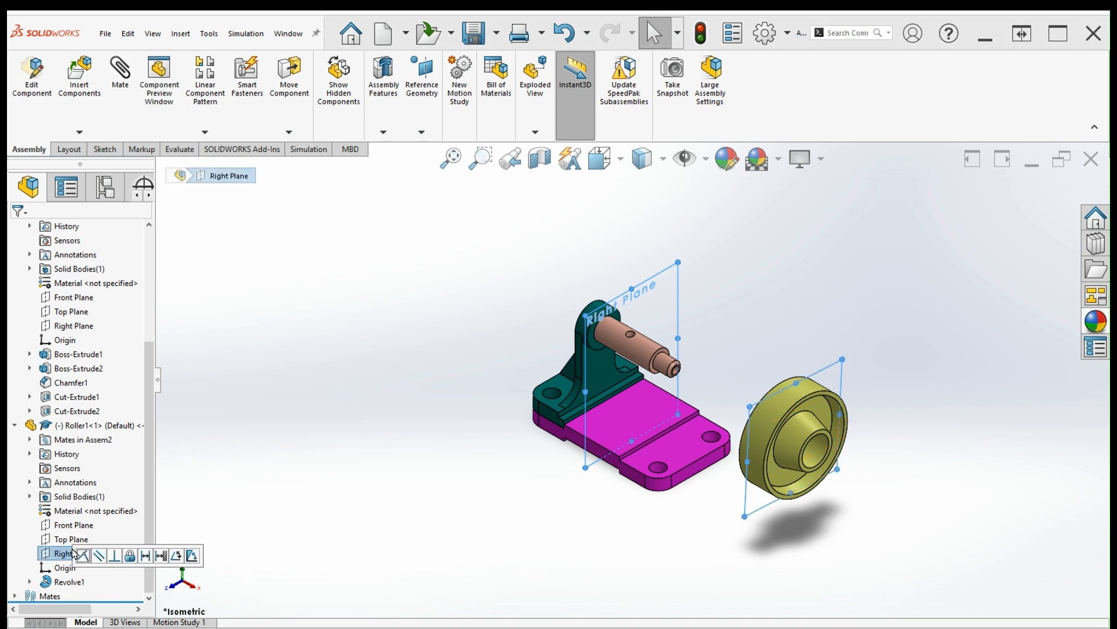
pyautogui.click(83, 557)
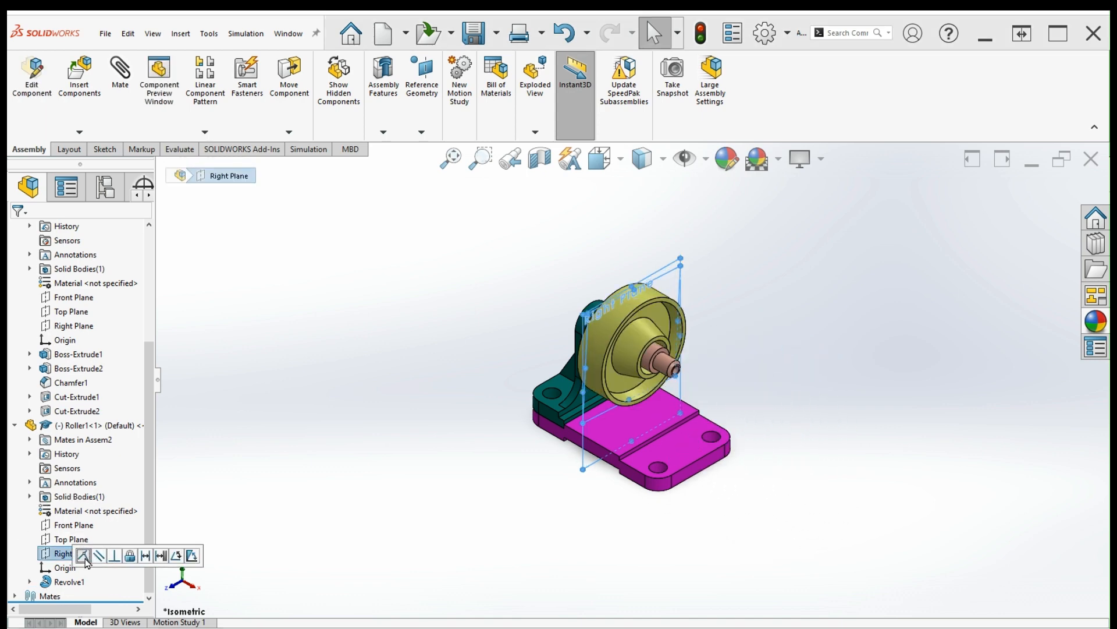
# Insert the Busshing1 part into the assembly, placing it freely beside the bracket
pyautogui.moveTo(502, 540); pyautogui.dragTo(599, 476, button='middle')
pyautogui.click(71, 89)
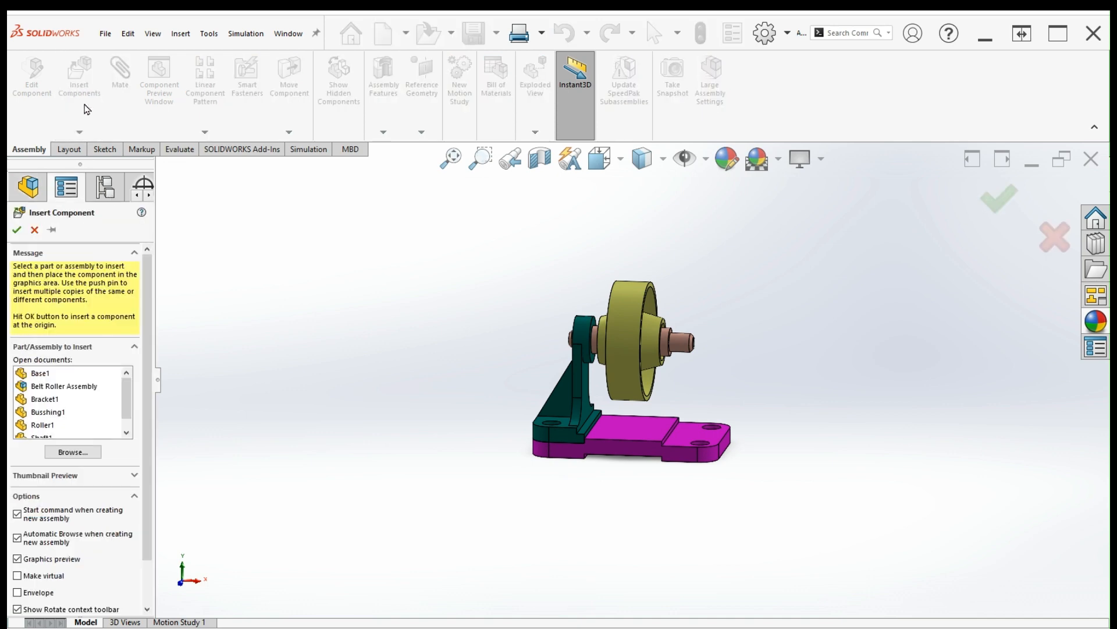
pyautogui.click(48, 412)
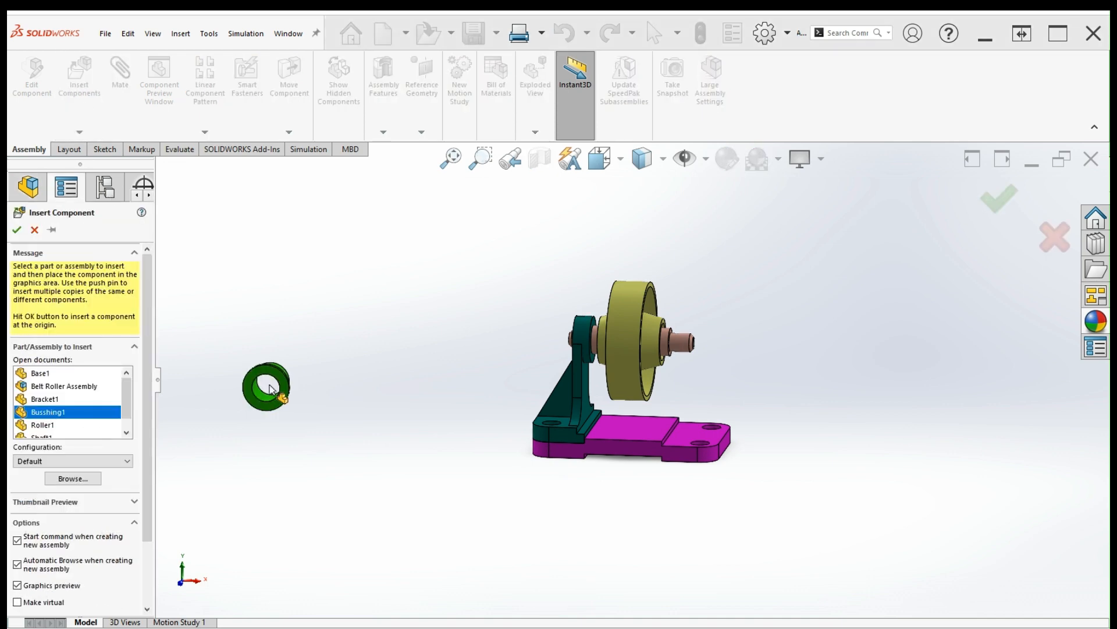
pyautogui.click(395, 385)
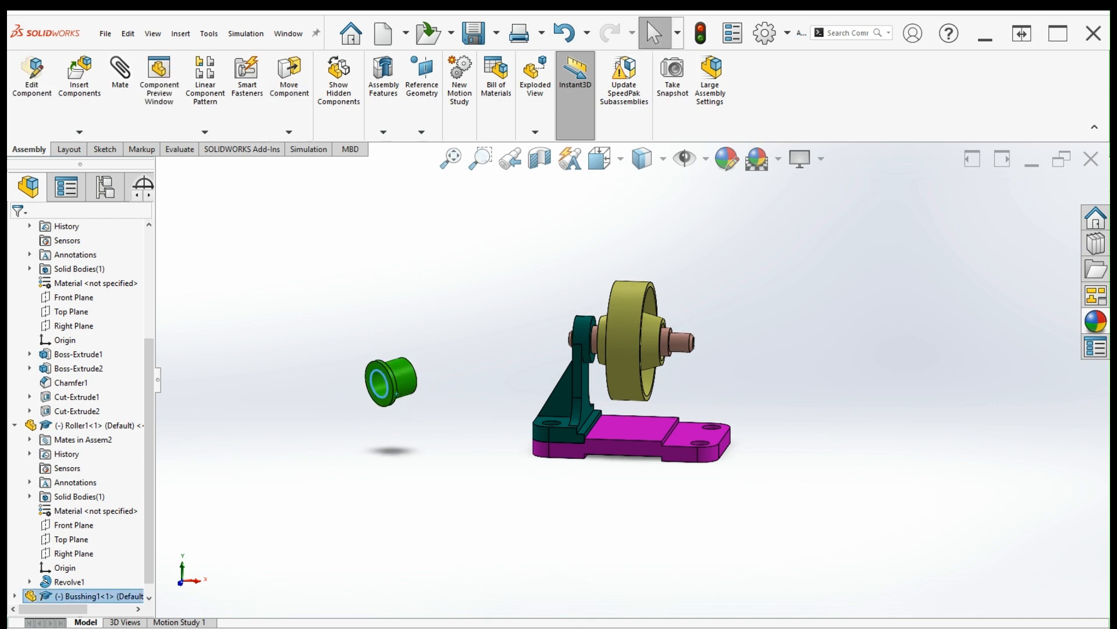
# Add a concentric mate between the bushing's outer cylindrical face and the roller's outer face
pyautogui.click(409, 386)
pyautogui.scroll(2, 656, 397)
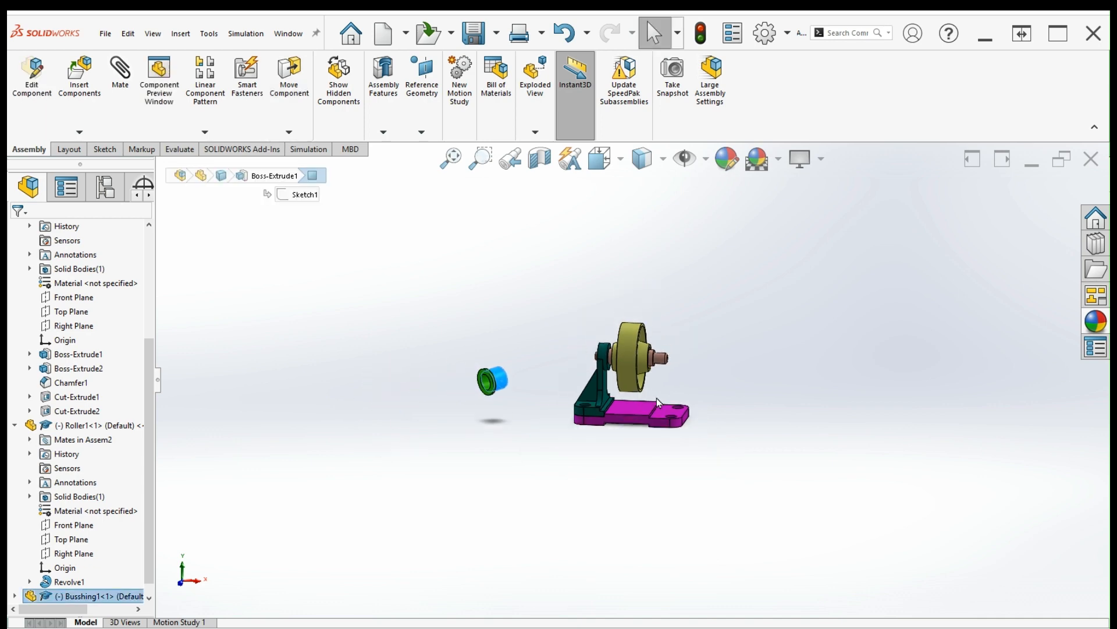
pyautogui.scroll(-6, 680, 358)
pyautogui.scroll(3, 560, 409)
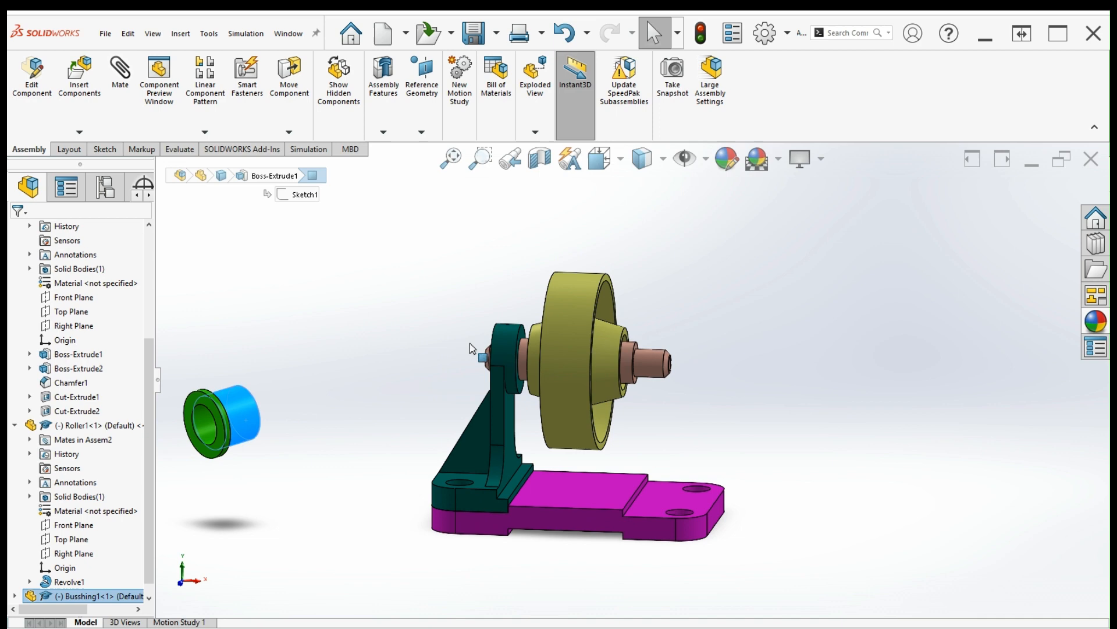
pyautogui.click(566, 350)
pyautogui.keyDown('ctrl'); pyautogui.click(567, 356); pyautogui.keyUp('ctrl')
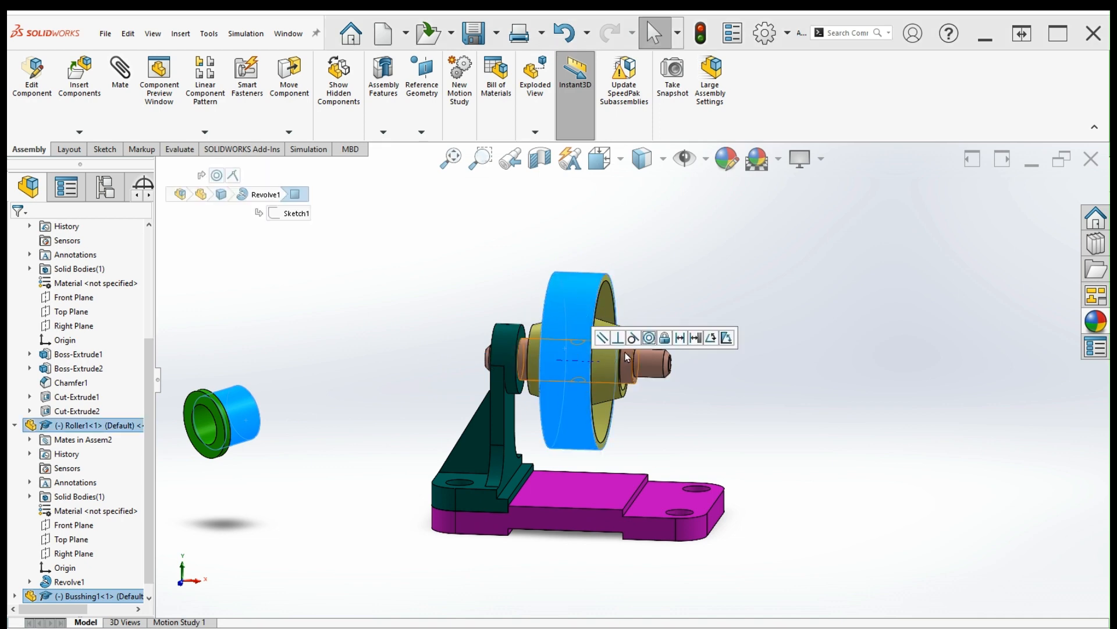
pyautogui.click(649, 338)
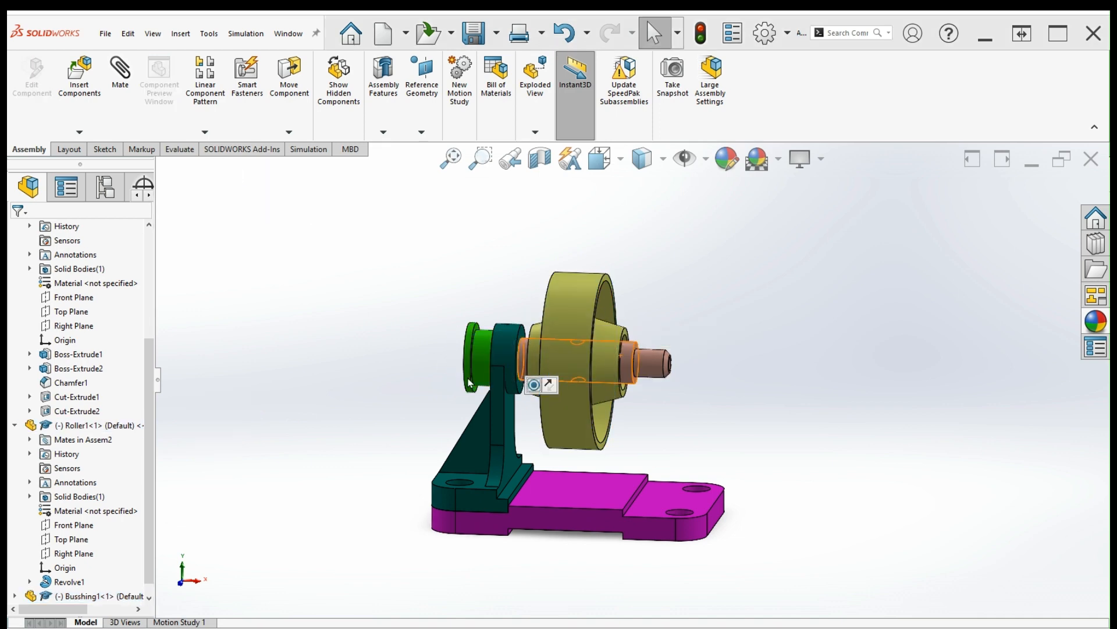
# Slide the bushing clear of the bracket and seat it with a coincident mate between its inner flange face and the roller hub's bracket-side end face
pyautogui.scroll(-4, 546, 366)
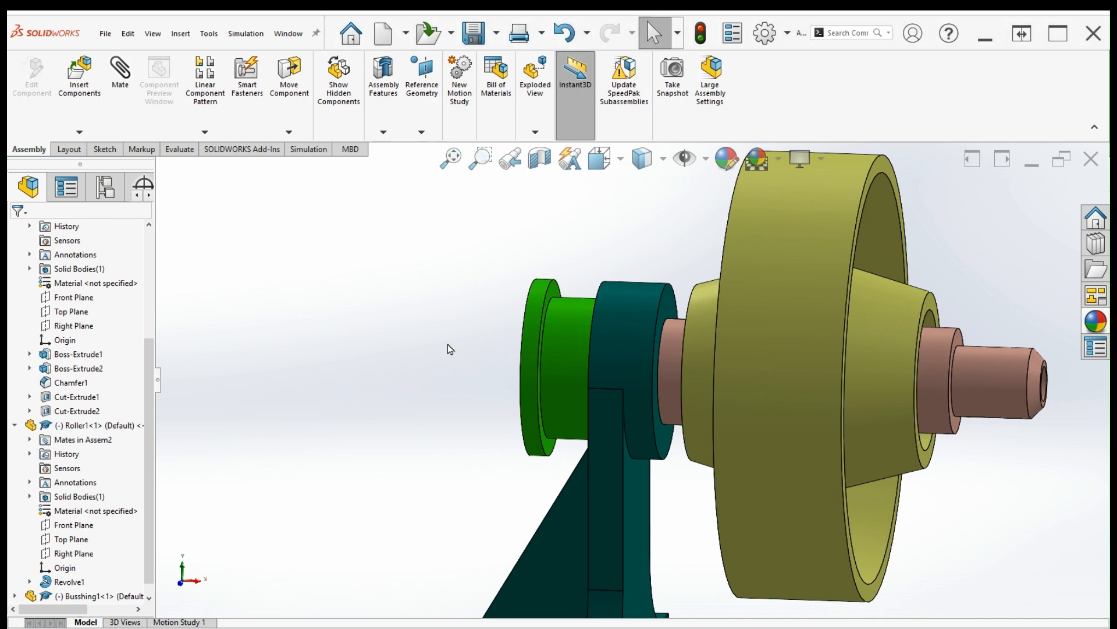
pyautogui.moveTo(547, 348); pyautogui.dragTo(481, 347)
pyautogui.moveTo(480, 348); pyautogui.dragTo(571, 319, button='middle')
pyautogui.click(439, 298)
pyautogui.scroll(-5, 571, 324)
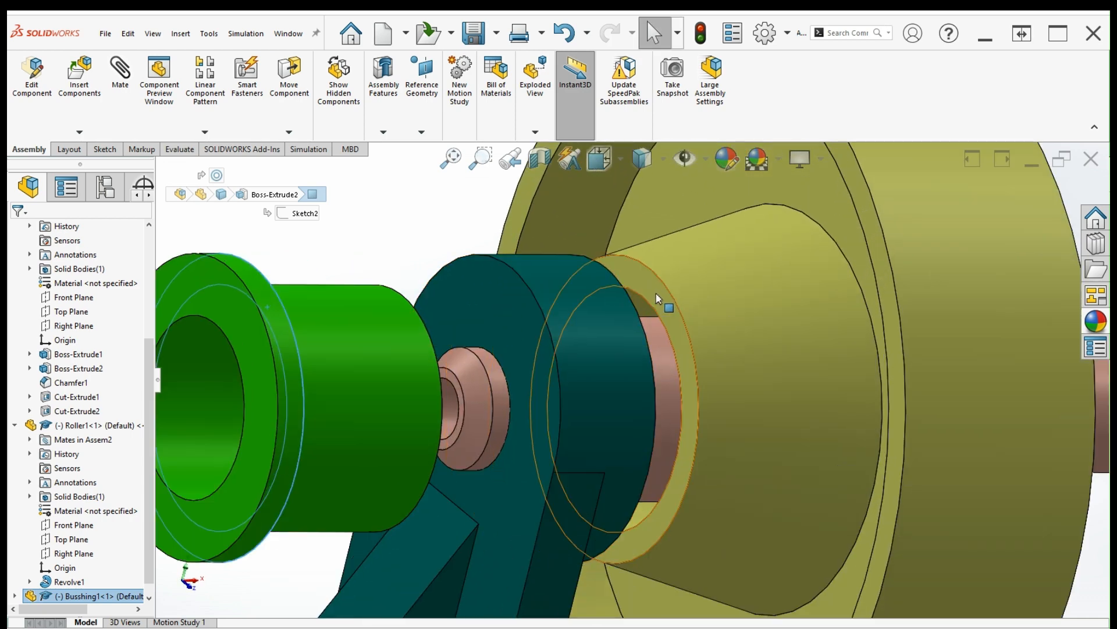
pyautogui.click(660, 300)
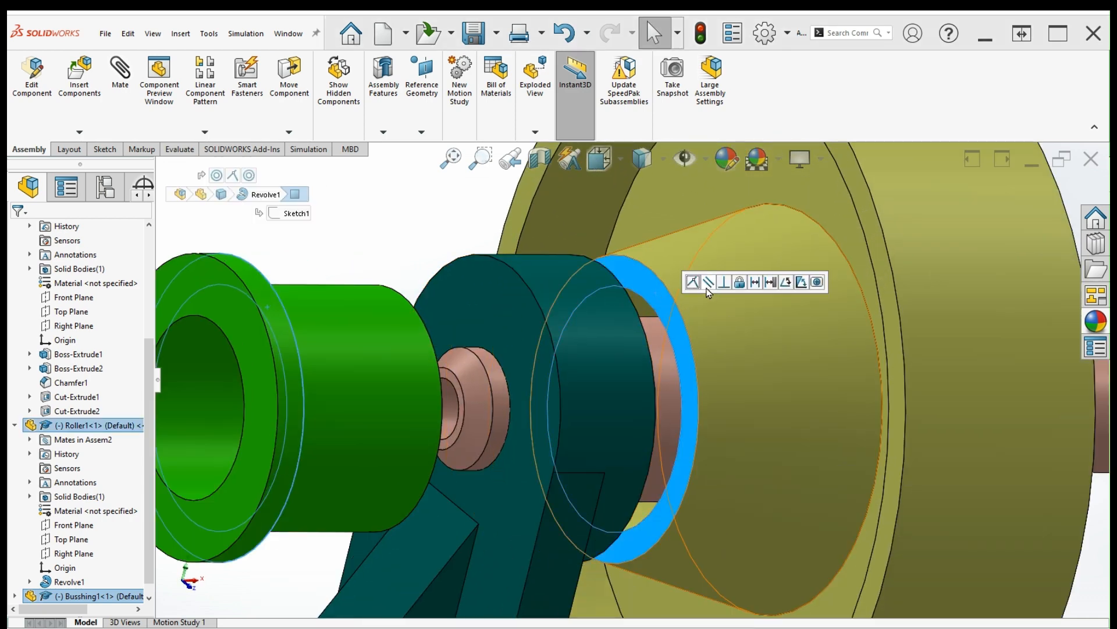
pyautogui.click(694, 283)
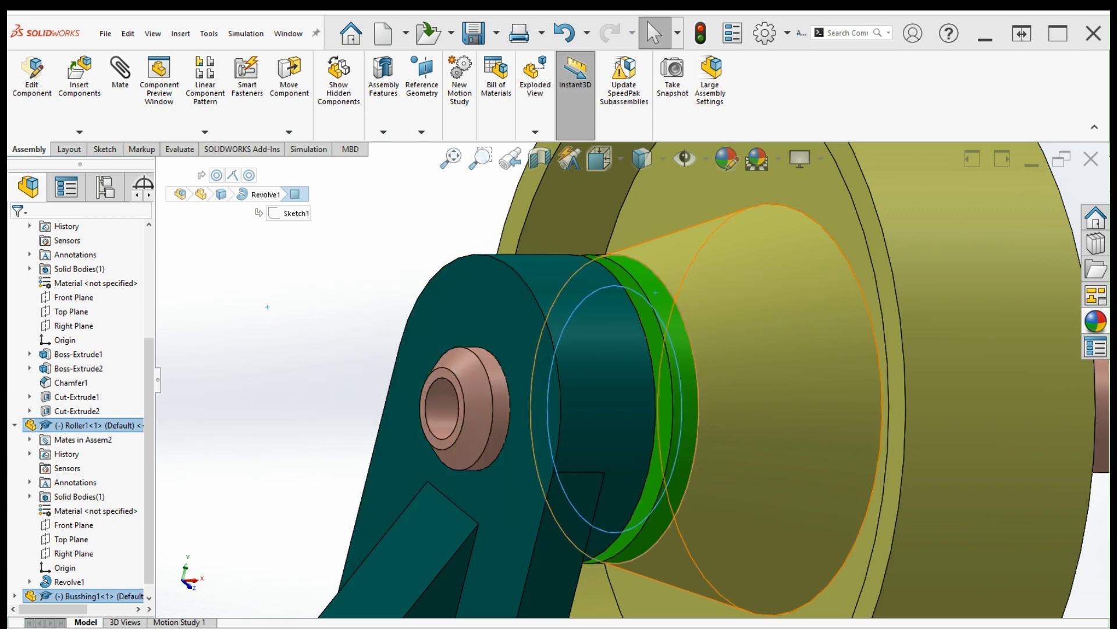
pyautogui.scroll(5, 490, 462)
pyautogui.moveTo(490, 462); pyautogui.dragTo(507, 428, button='middle')
pyautogui.scroll(5, 458, 403)
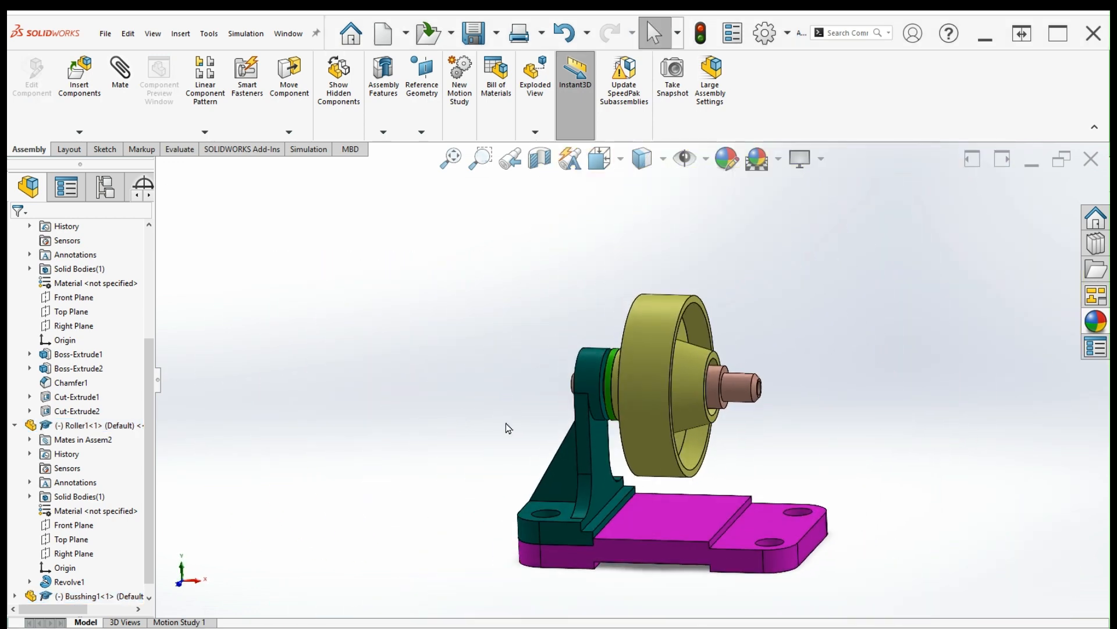
pyautogui.hotkey('ctrl', '7')
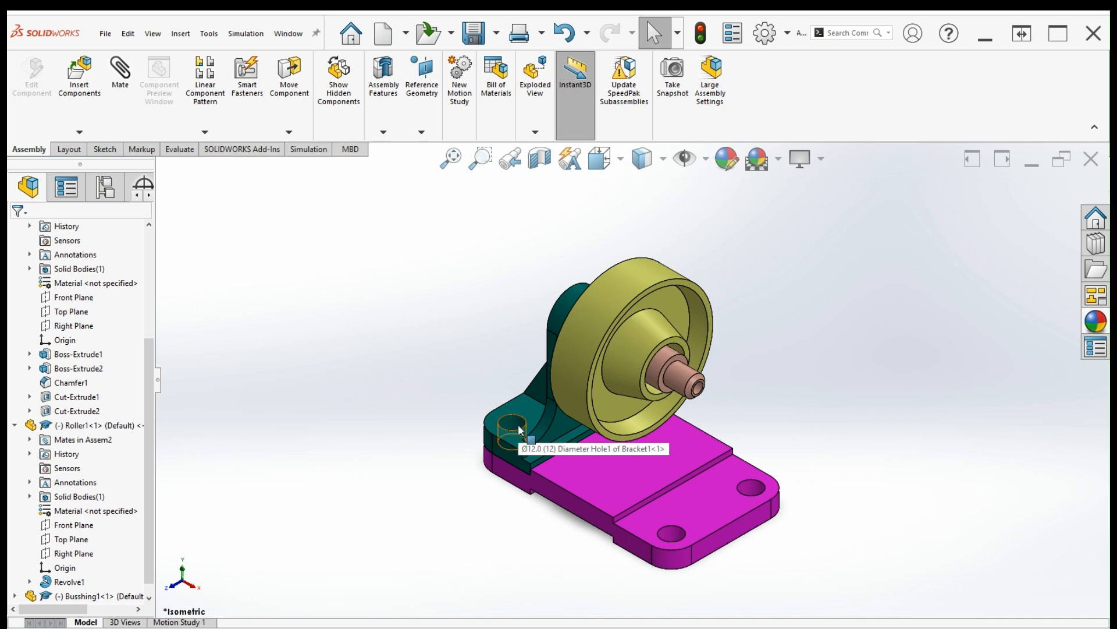
# Mirror the bracket and the bushing about the assembly's Right Plane, and check the result in isometric view
pyautogui.moveTo(518, 422); pyautogui.dragTo(568, 402, button='middle')
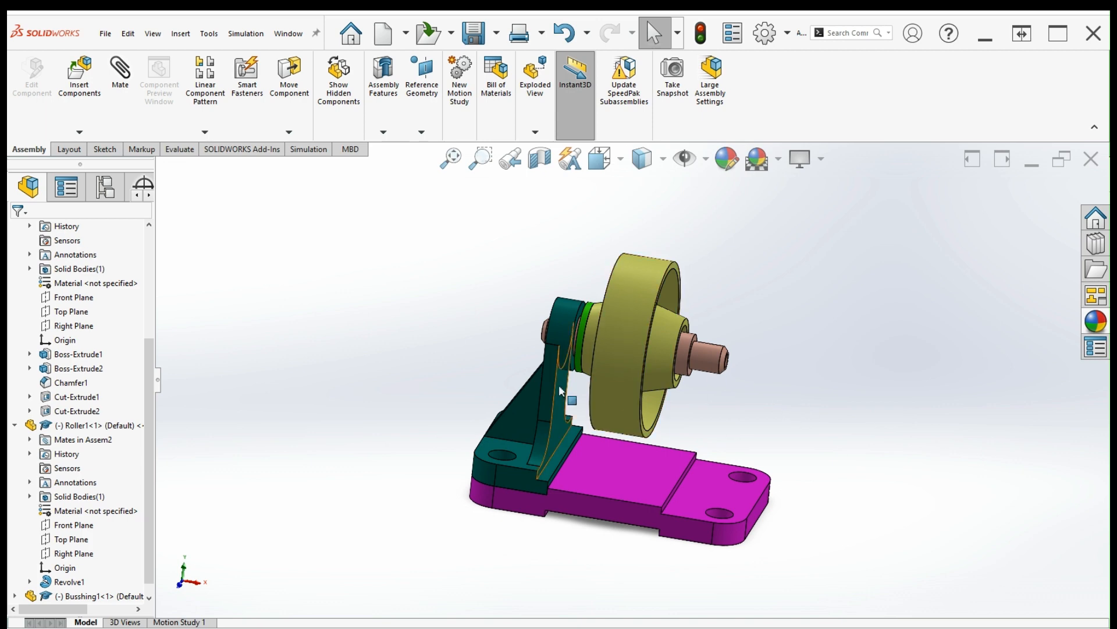
pyautogui.scroll(-3, 738, 351)
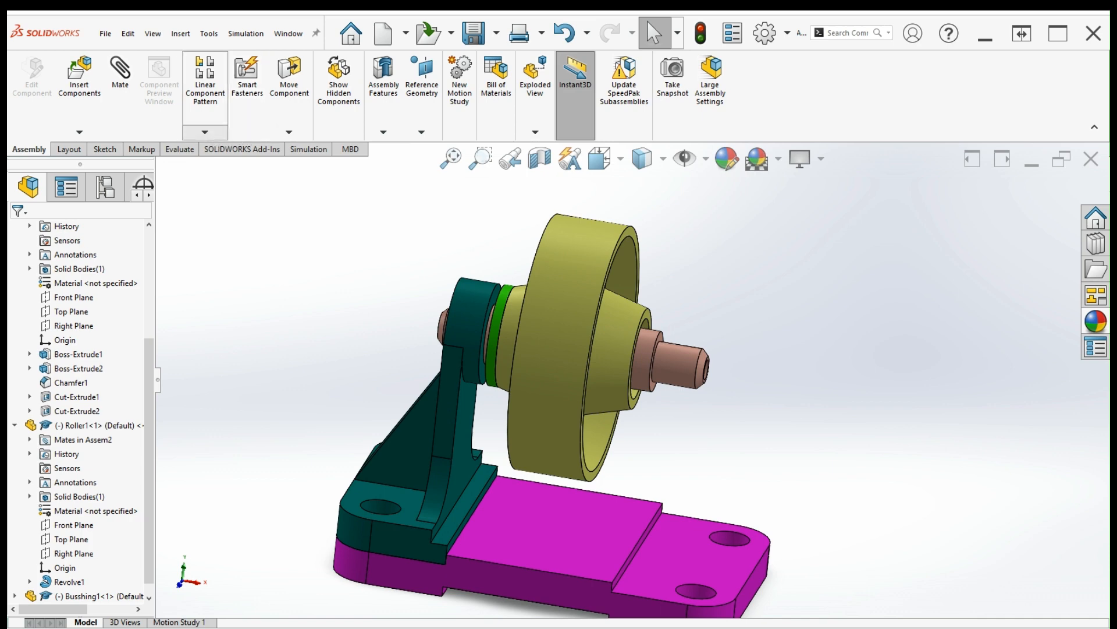
pyautogui.click(205, 132)
pyautogui.click(235, 247)
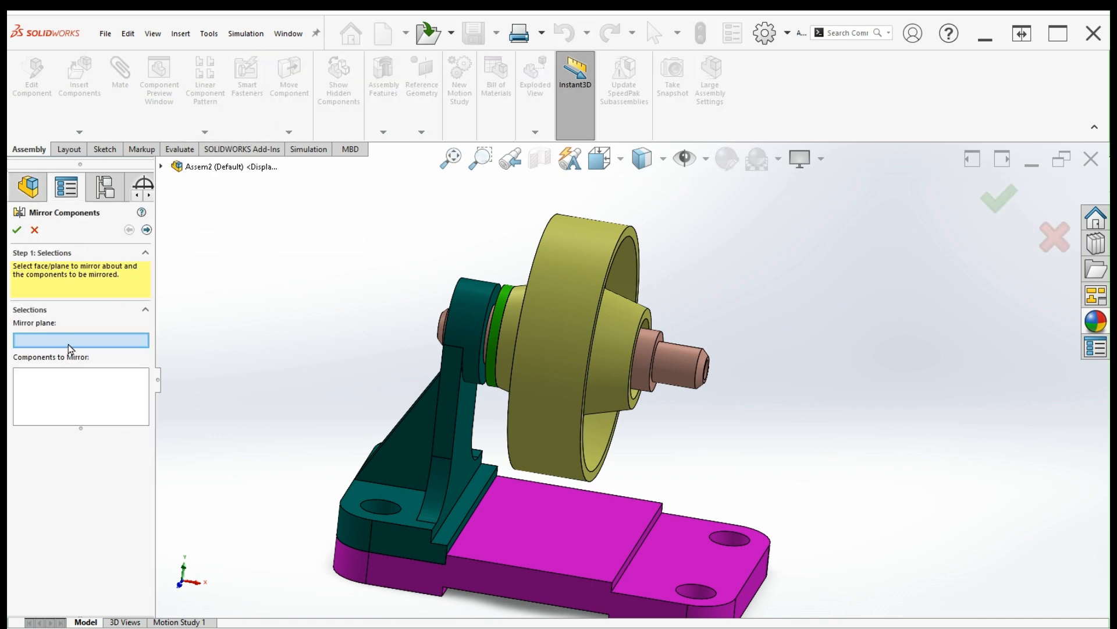
pyautogui.click(160, 166)
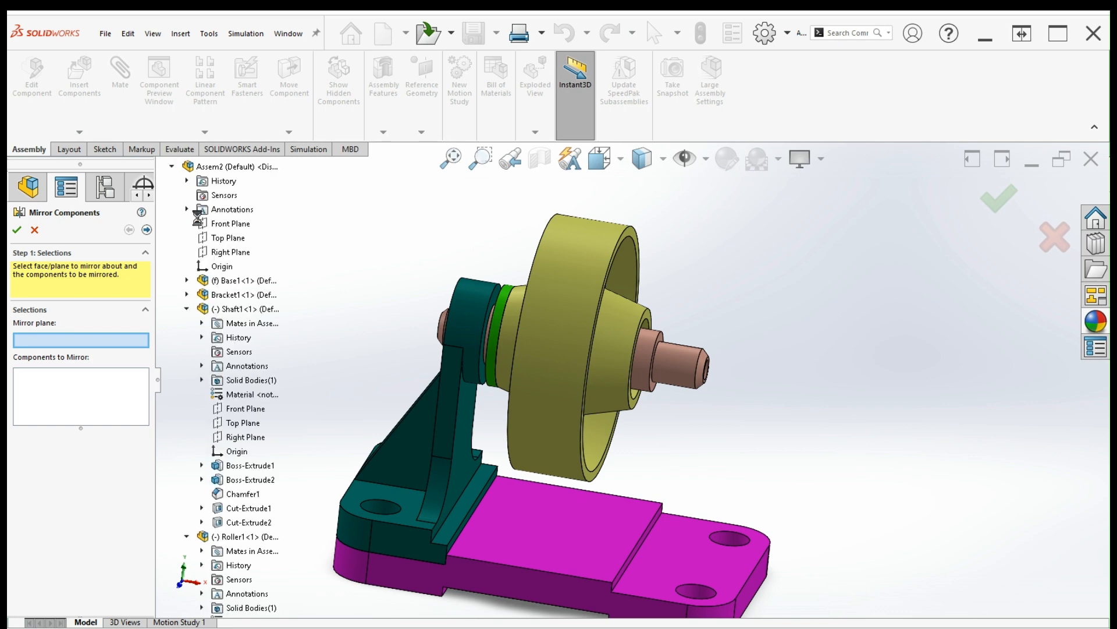
pyautogui.click(224, 253)
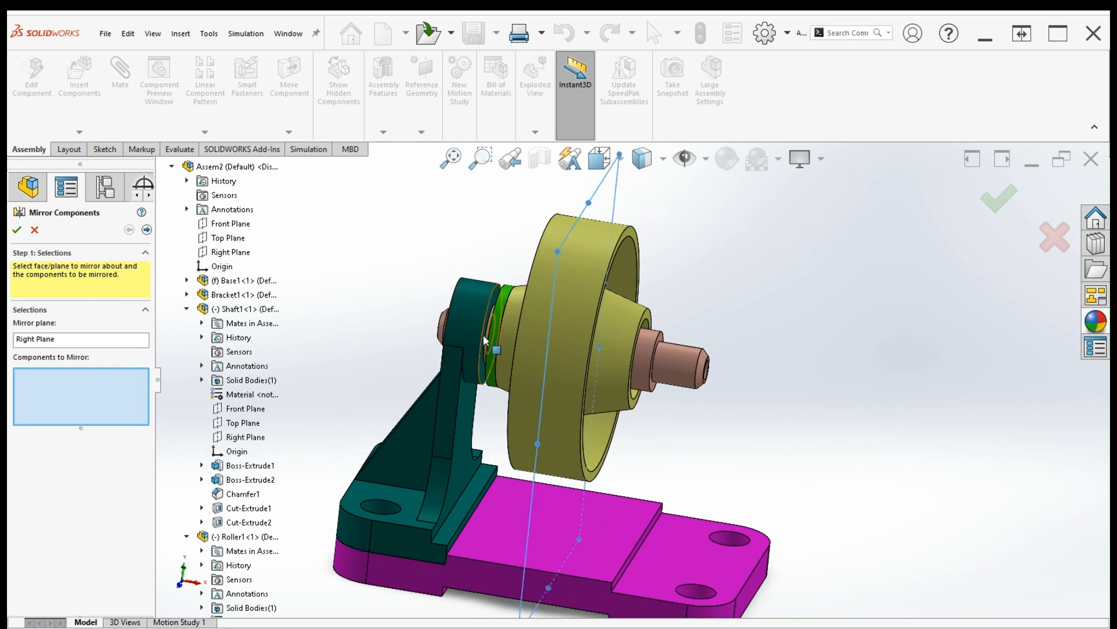
pyautogui.click(237, 295)
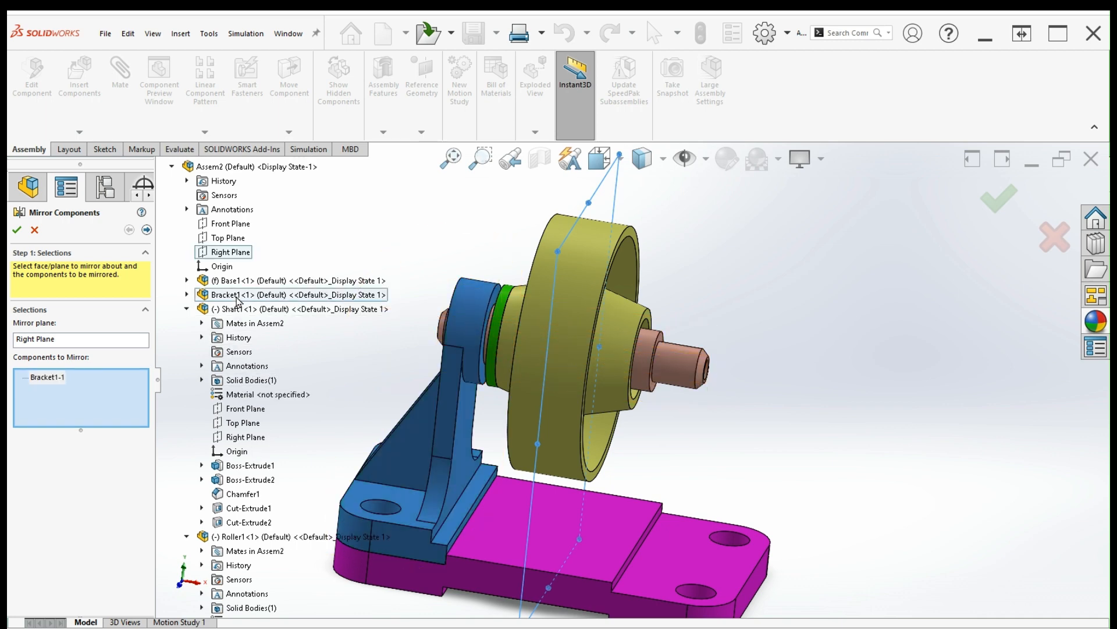
pyautogui.scroll(-3, 239, 363)
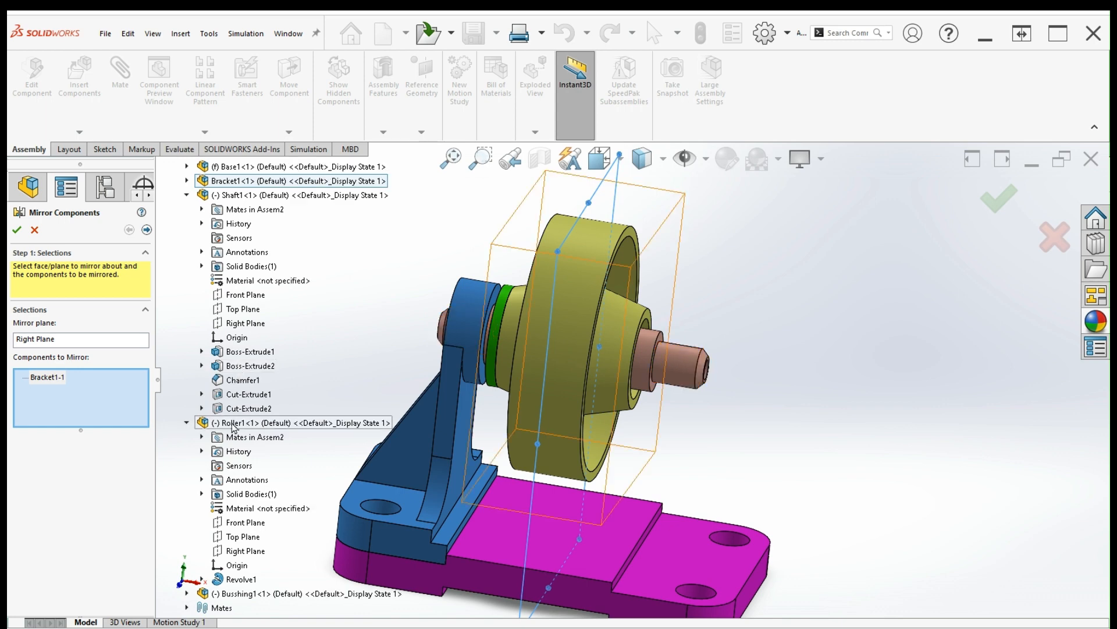
pyautogui.click(247, 593)
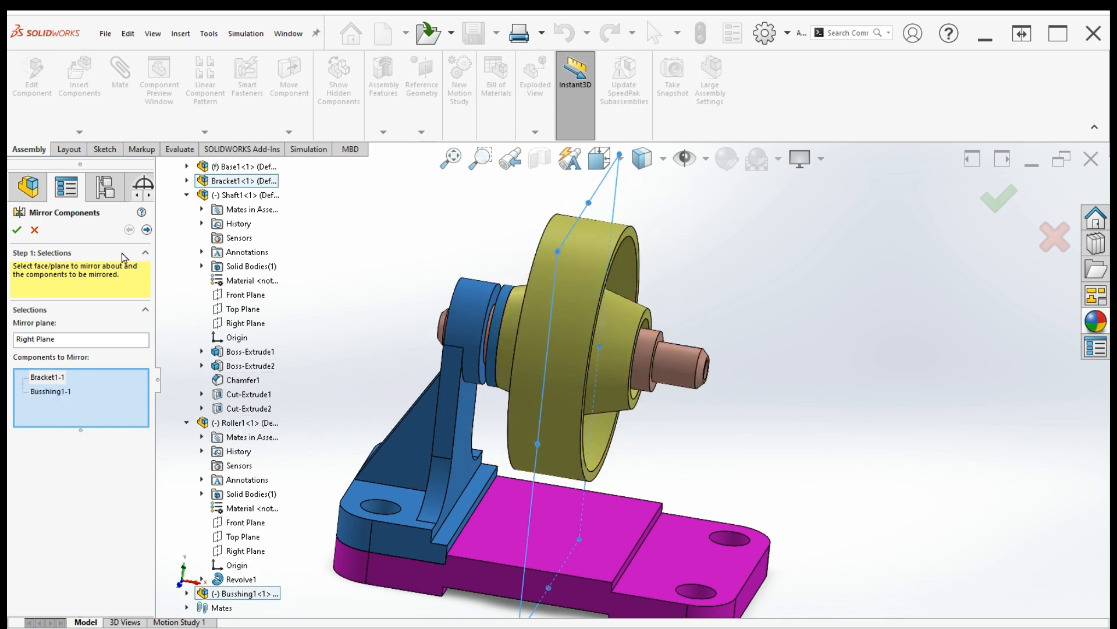
pyautogui.click(17, 229)
pyautogui.scroll(3, 600, 378)
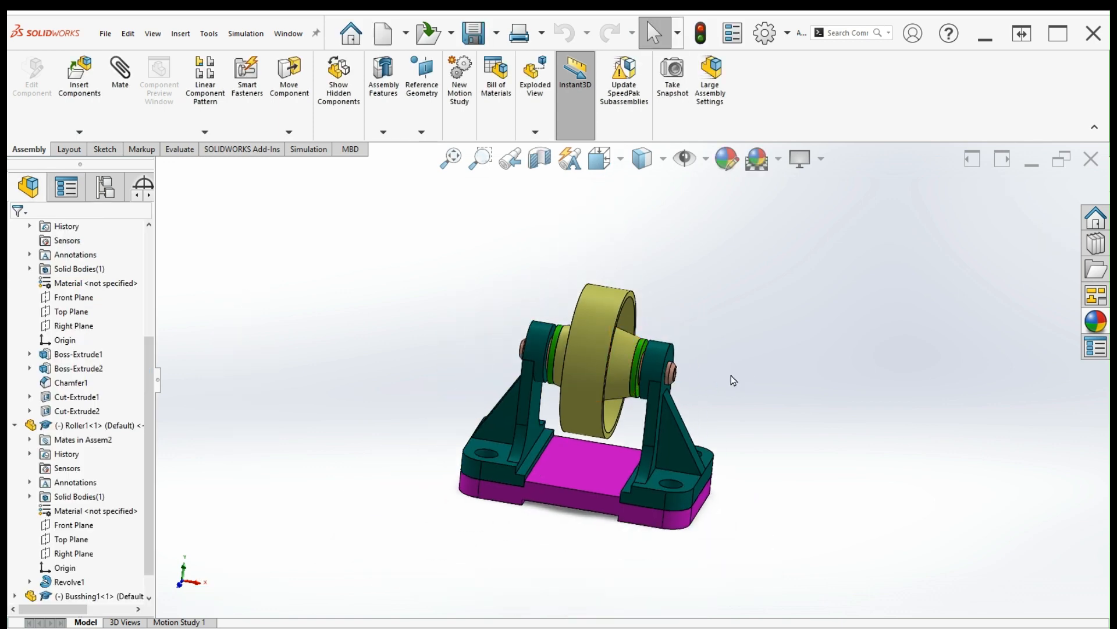
pyautogui.moveTo(733, 381); pyautogui.dragTo(709, 399, button='middle')
pyautogui.hotkey('ctrl', '7')
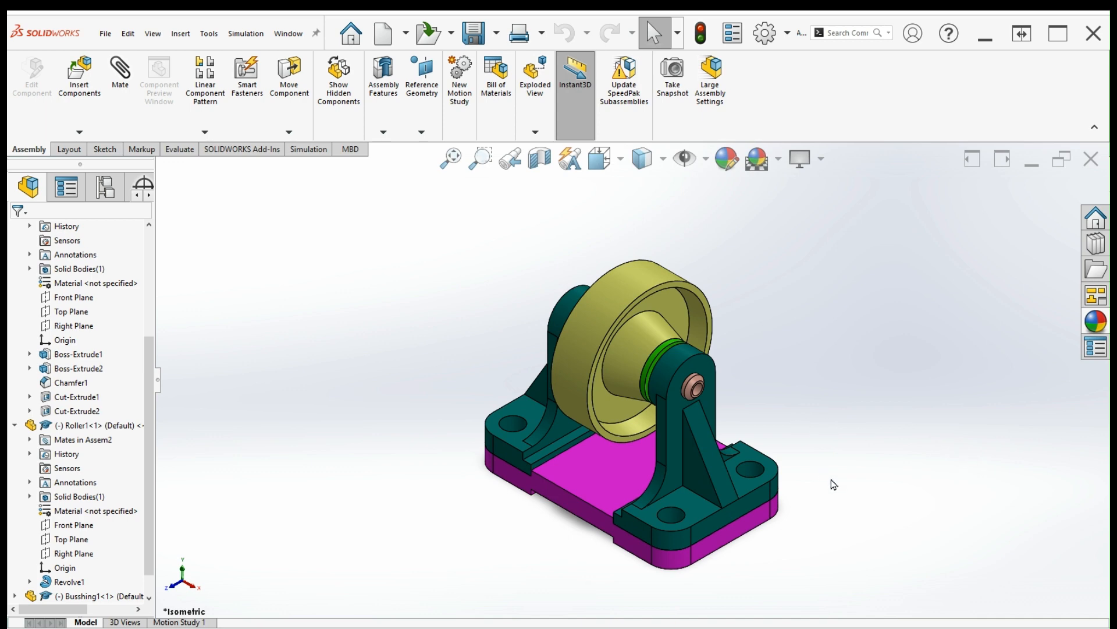
pyautogui.scroll(3, 801, 483)
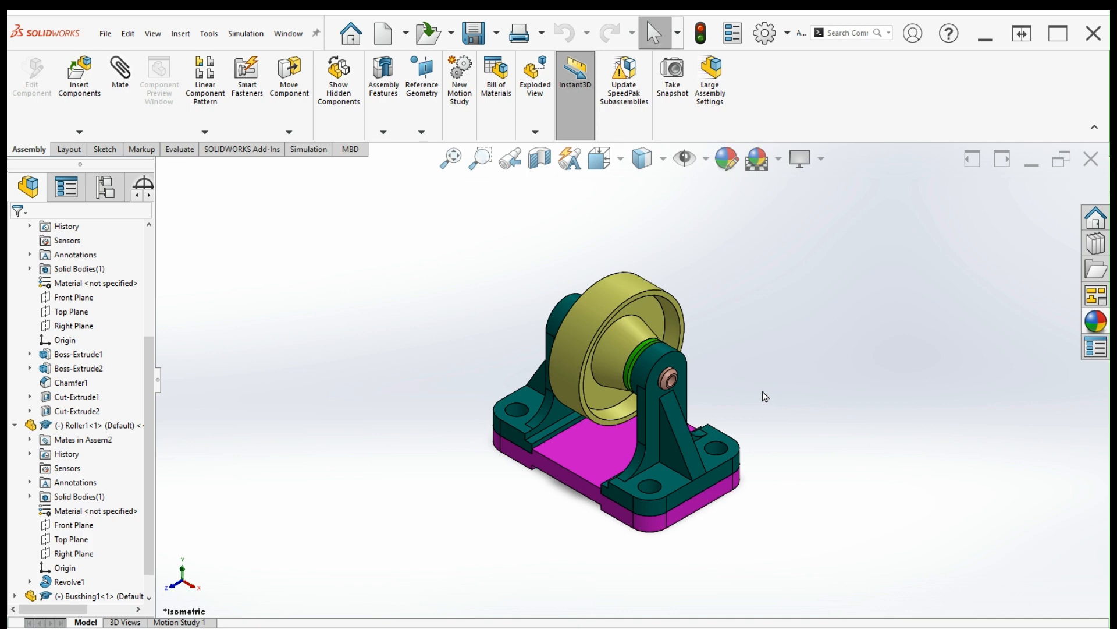
pyautogui.scroll(-2, 708, 445)
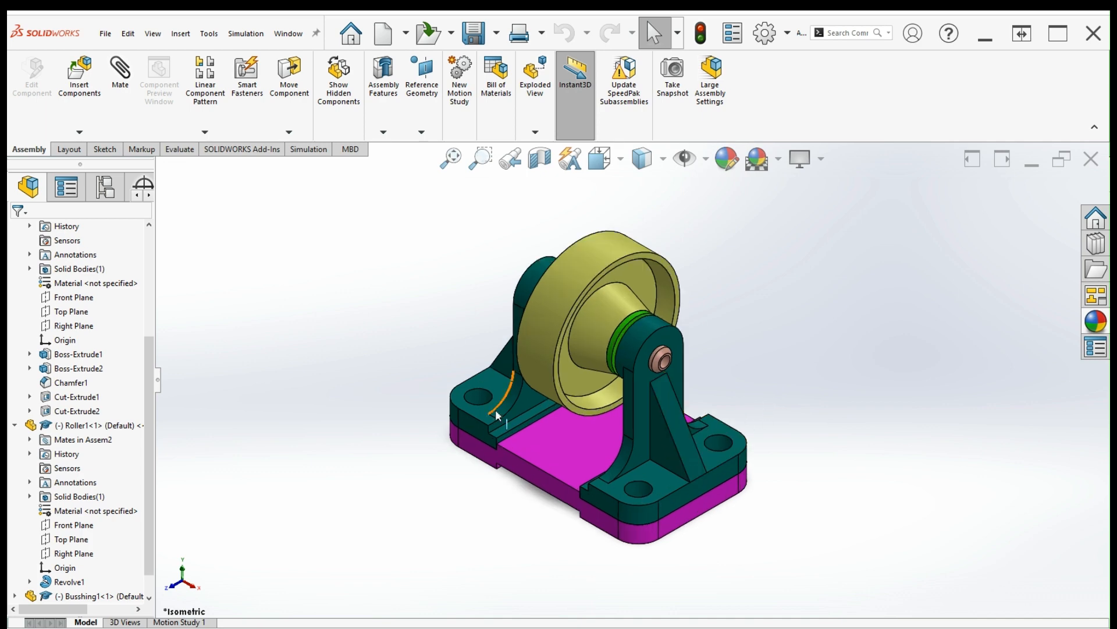
# Open the Design Library's Toolbox entry and add in the Toolbox add-in
pyautogui.click(1096, 251)
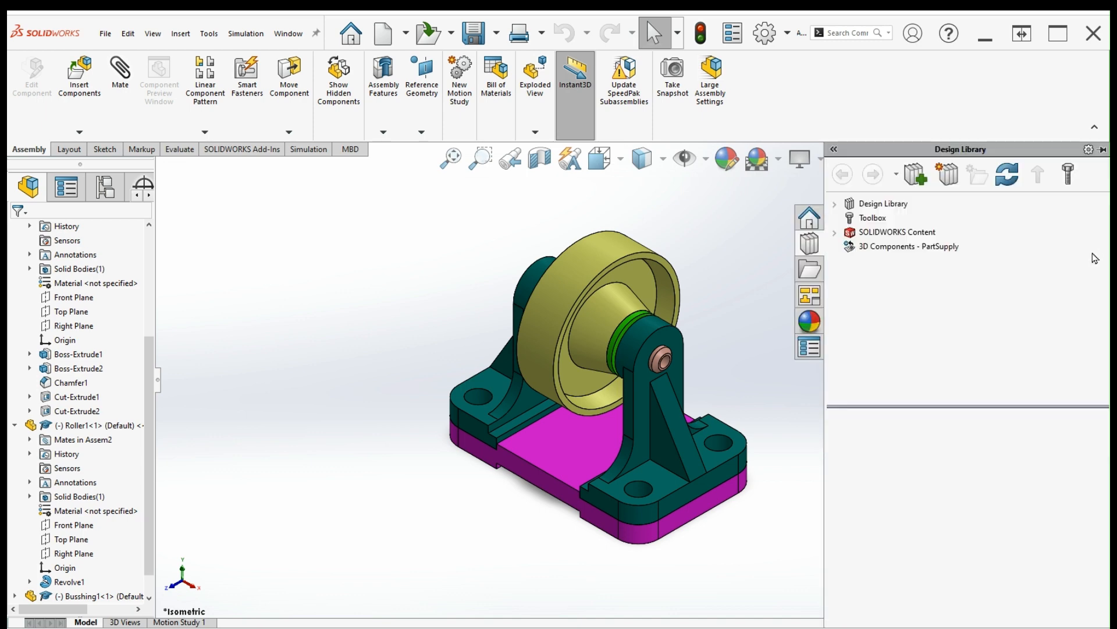
pyautogui.click(880, 220)
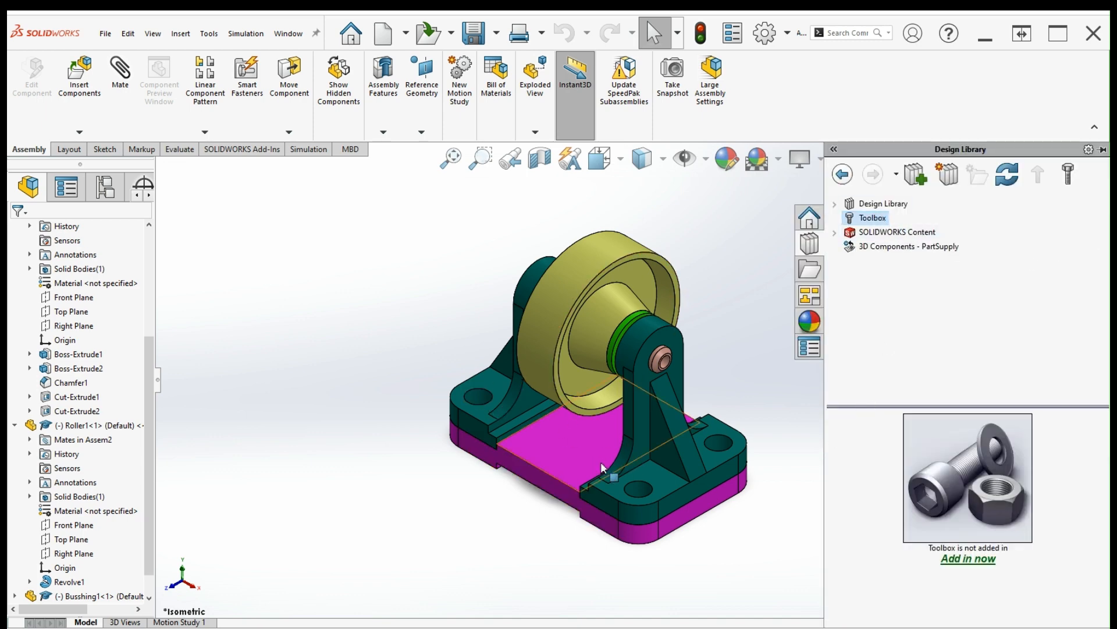
pyautogui.scroll(2, 723, 429)
pyautogui.scroll(-2, 712, 430)
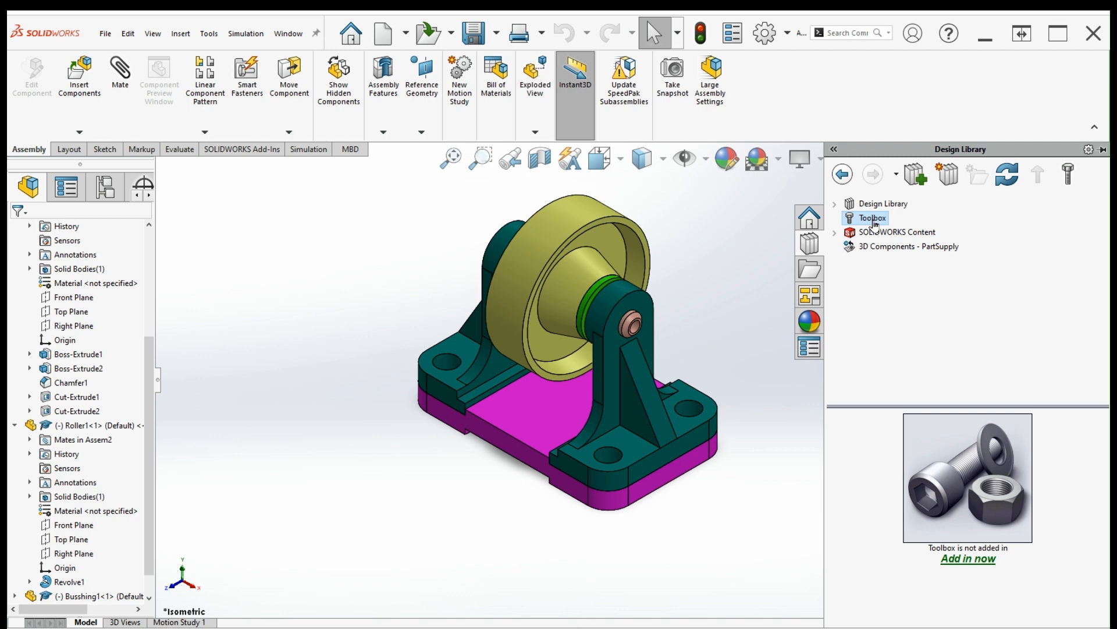
pyautogui.click(961, 560)
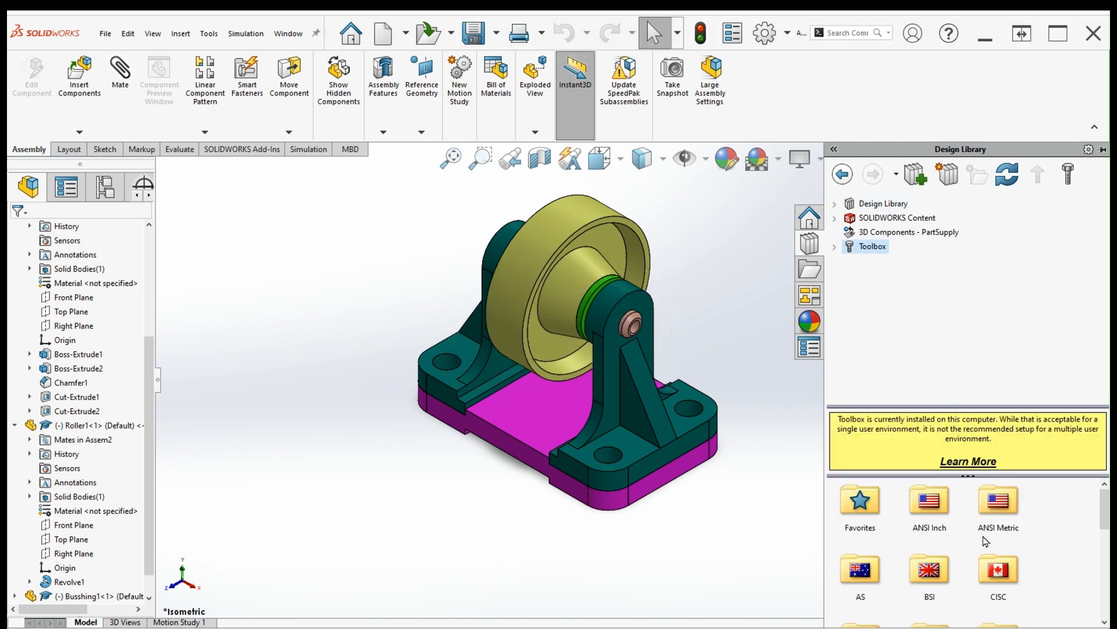
# Insert the ANSI Metric Socket Head Cap Screw - ANSI B18.3.1M from Toolbox, size M12 and length 25, freely beside the base
pyautogui.doubleClick(1000, 504)
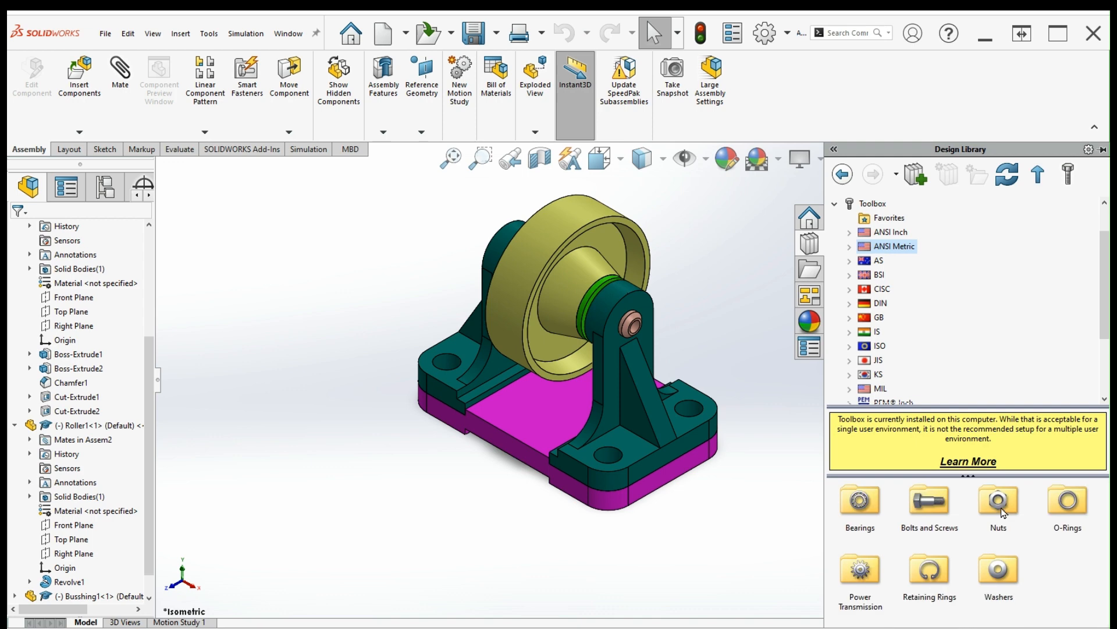
pyautogui.doubleClick(930, 501)
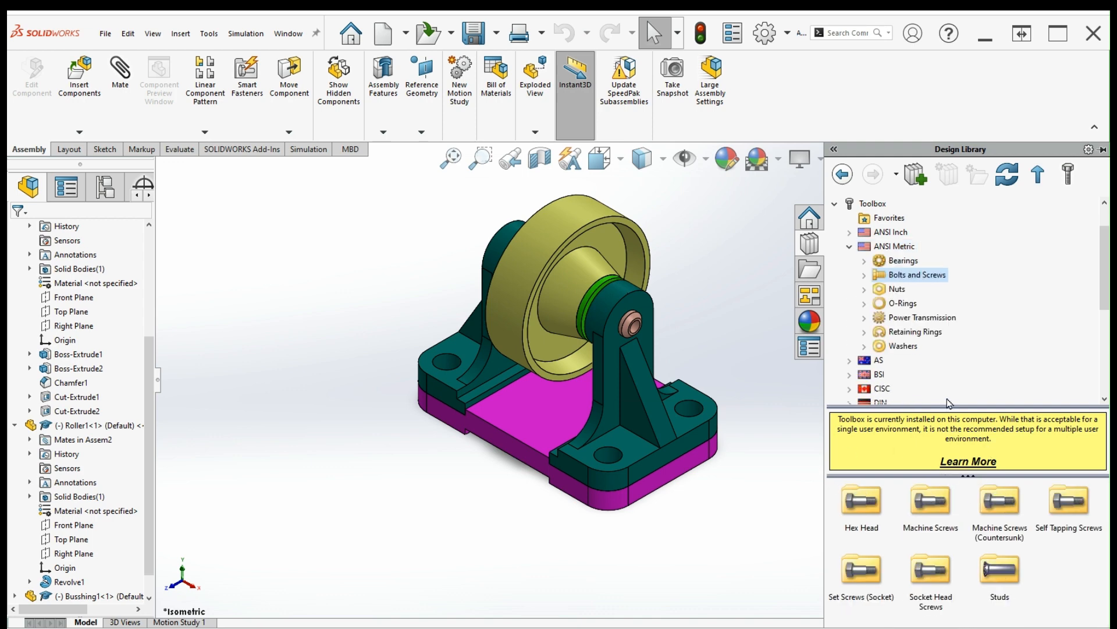
pyautogui.doubleClick(931, 570)
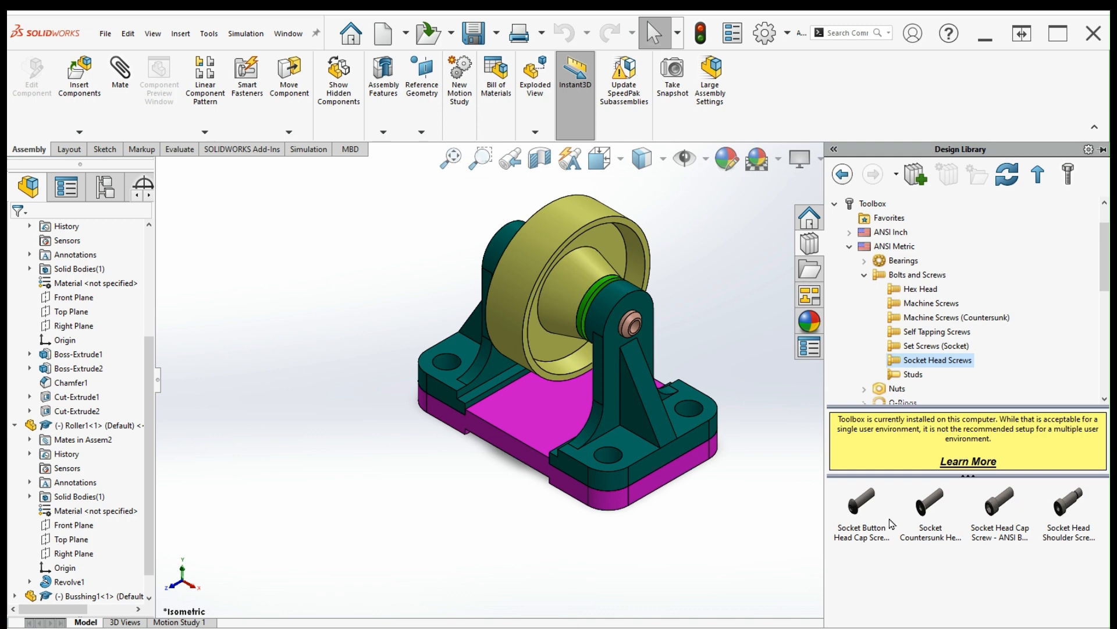
pyautogui.click(997, 510)
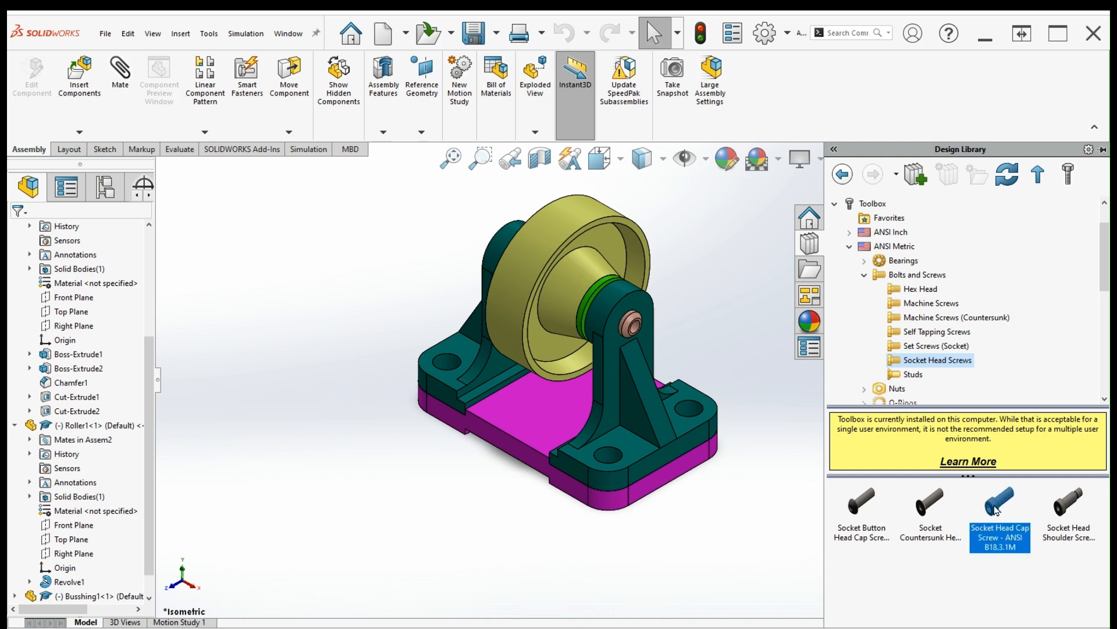
pyautogui.moveTo(997, 511); pyautogui.dragTo(489, 496)
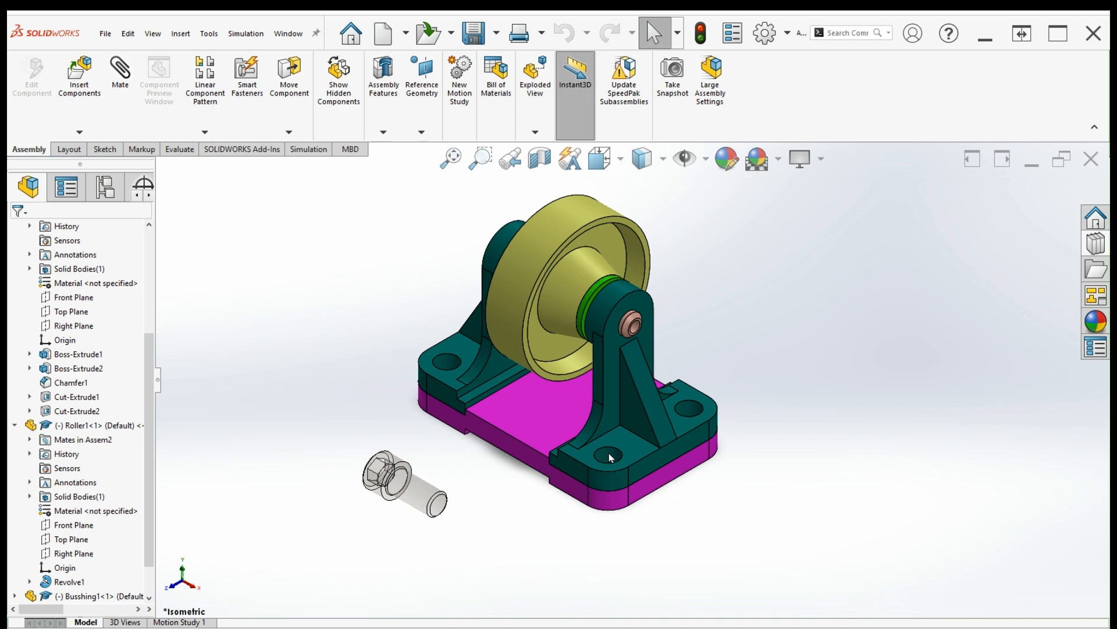
pyautogui.moveTo(610, 458); pyautogui.dragTo(608, 460)
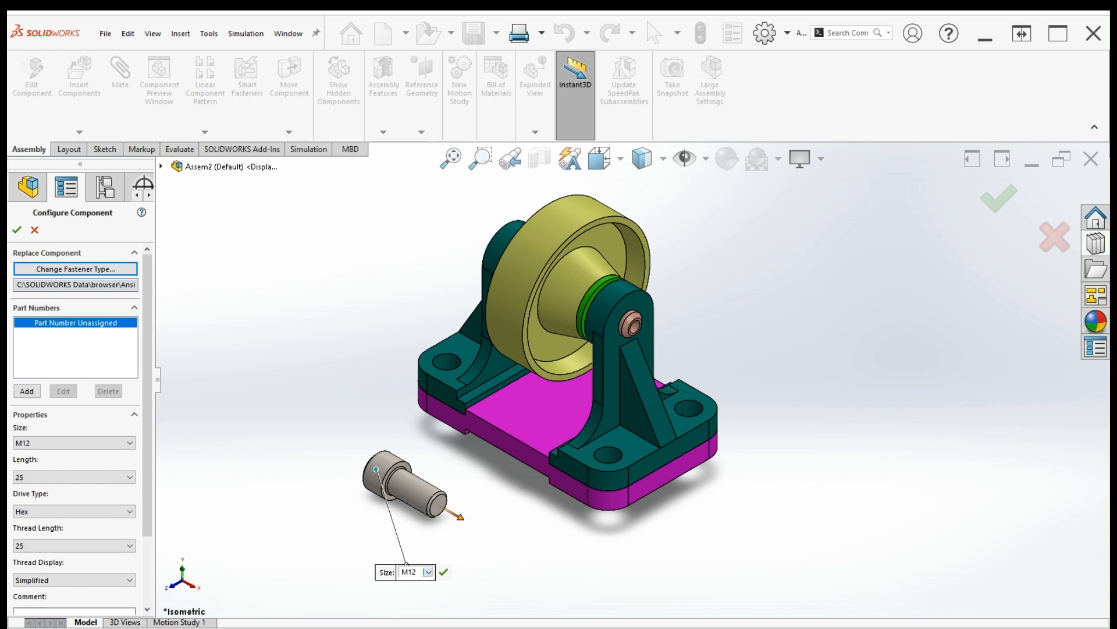
pyautogui.click(428, 573)
pyautogui.click(445, 574)
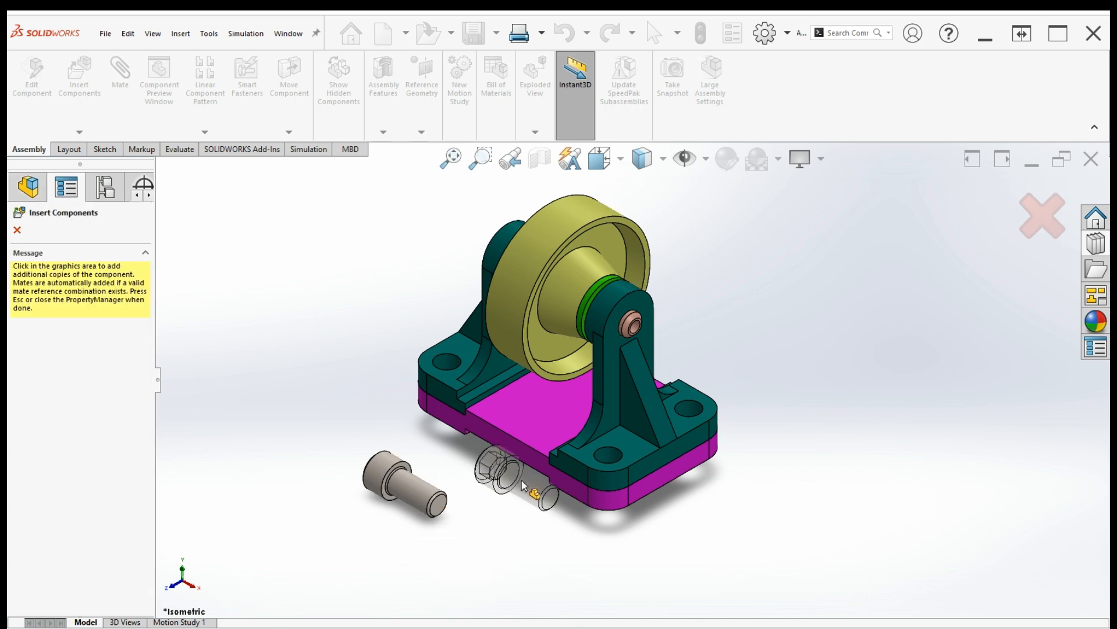
# Place copies of the M12 socket head cap screw in both mounting holes of the first bracket
pyautogui.scroll(-1, 550, 474)
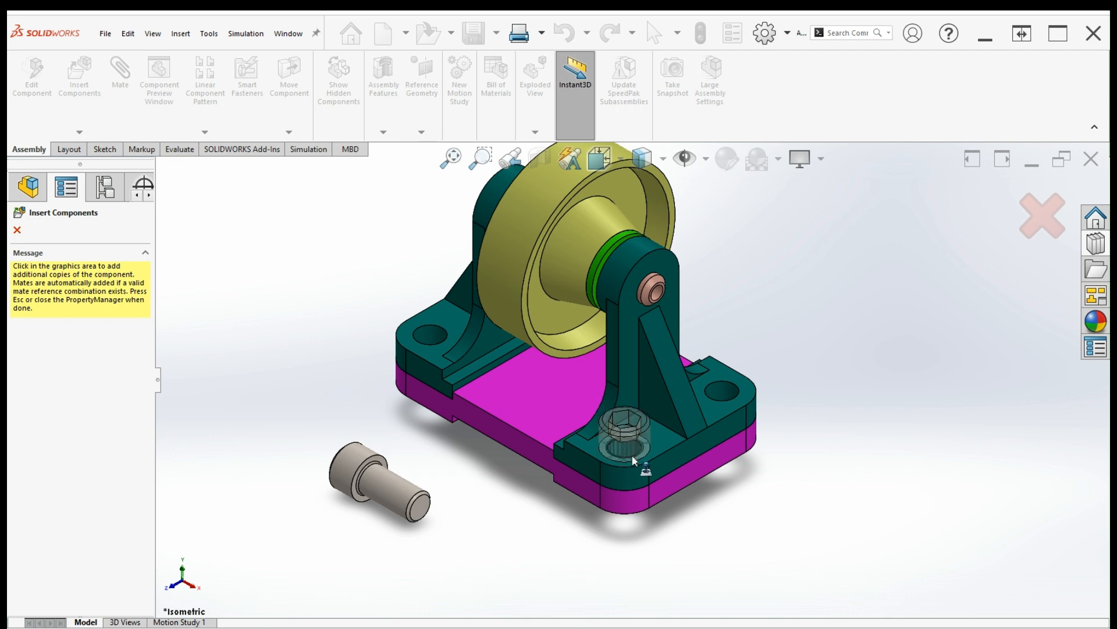
pyautogui.click(633, 460)
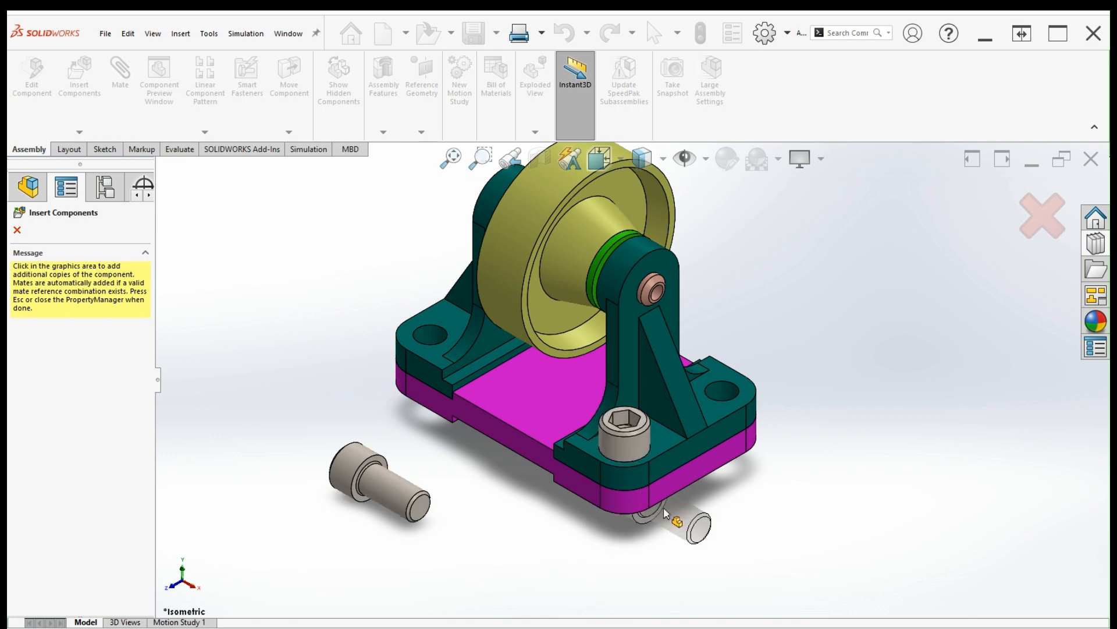
pyautogui.moveTo(663, 491); pyautogui.dragTo(662, 375, button='middle')
pyautogui.scroll(-2, 622, 528)
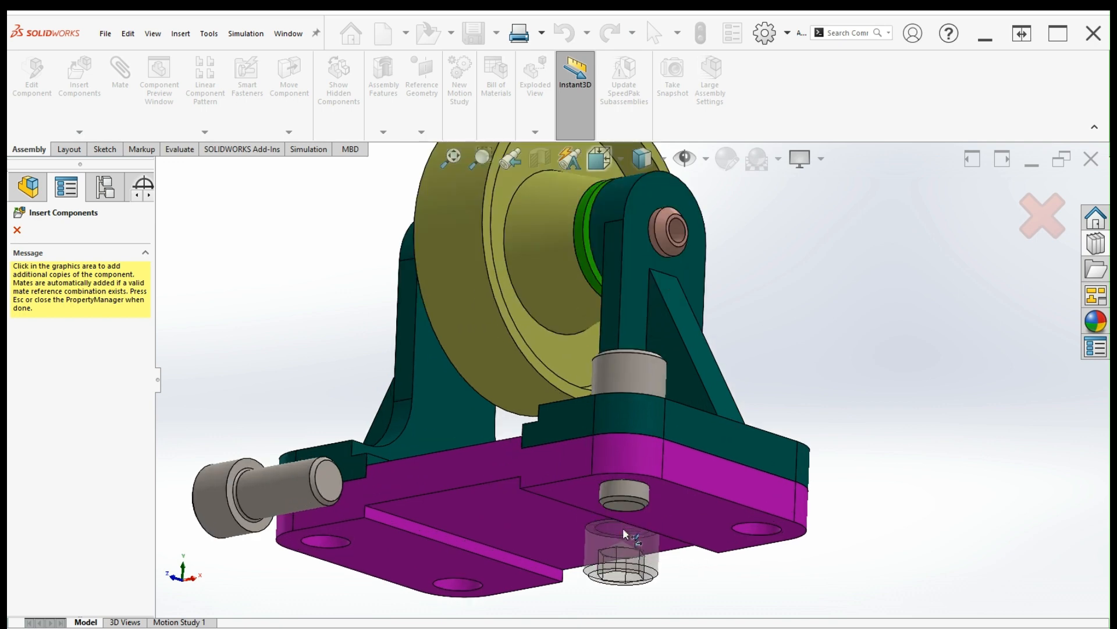
pyautogui.scroll(3, 694, 456)
pyautogui.moveTo(697, 458); pyautogui.dragTo(661, 547, button='middle')
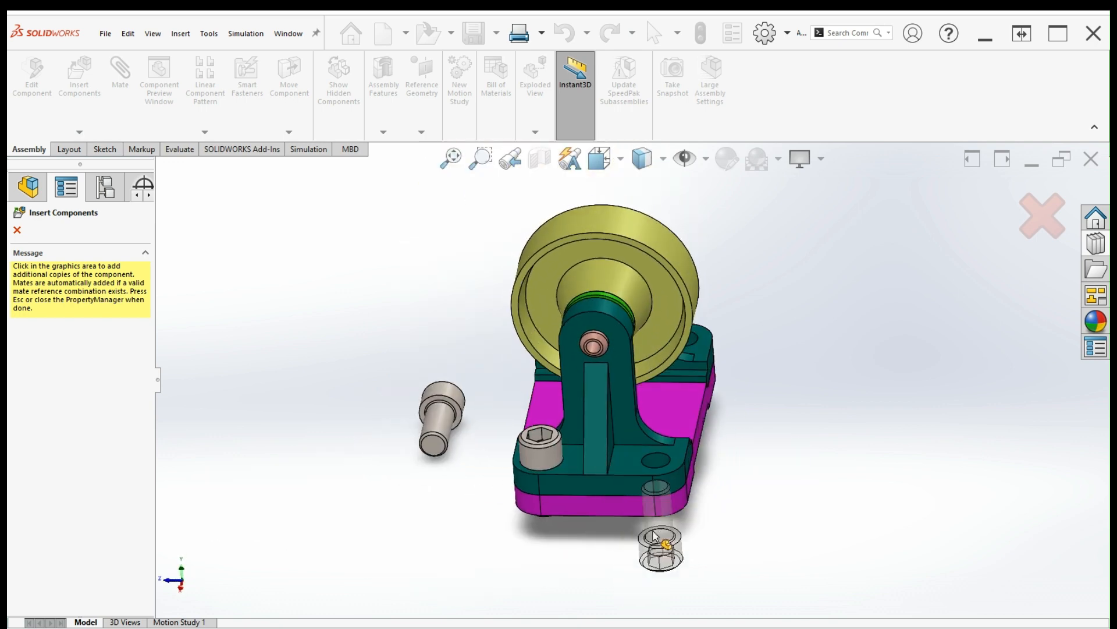
pyautogui.click(657, 460)
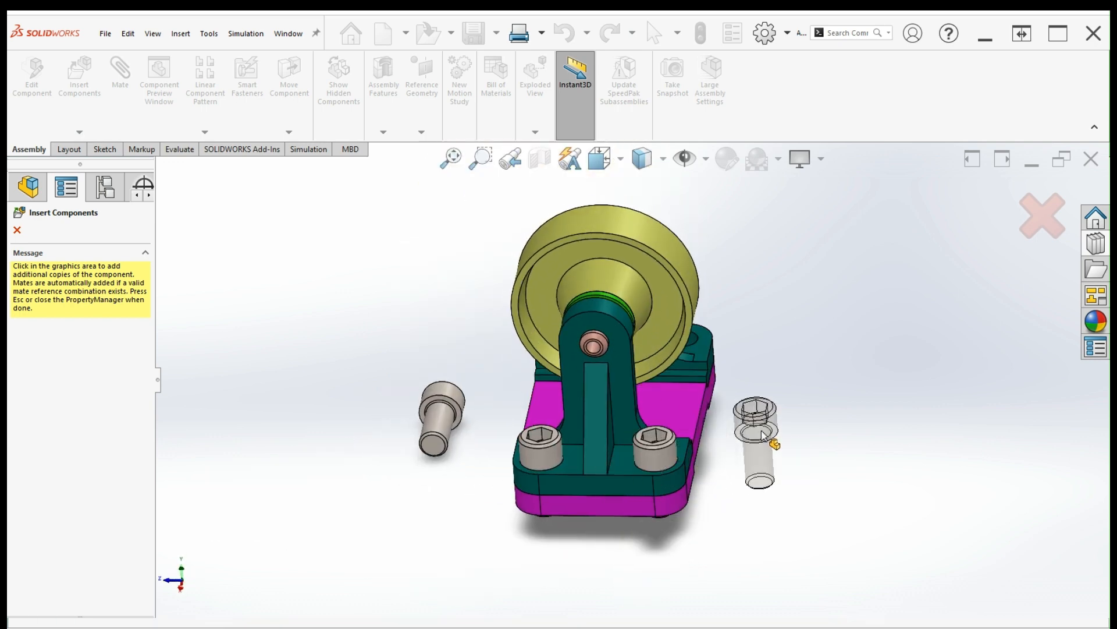
# Place copies of the M12 socket head cap screw in both mounting holes of the opposite bracket and finish inserting
pyautogui.moveTo(757, 462); pyautogui.dragTo(730, 521, button='middle')
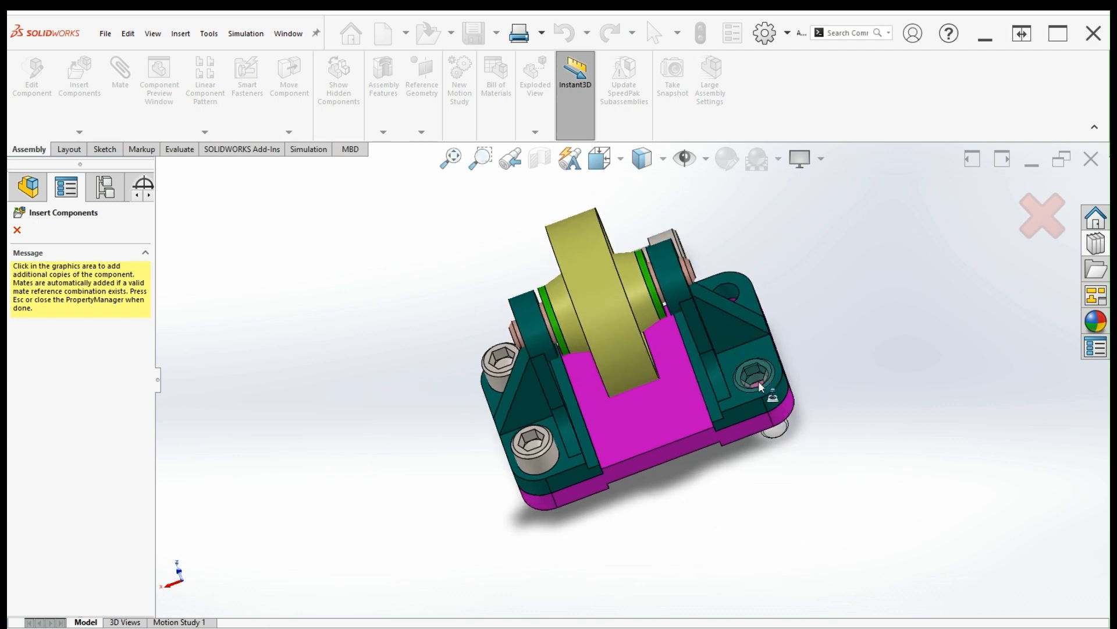
pyautogui.moveTo(757, 380); pyautogui.dragTo(682, 390, button='middle')
pyautogui.scroll(-3, 732, 370)
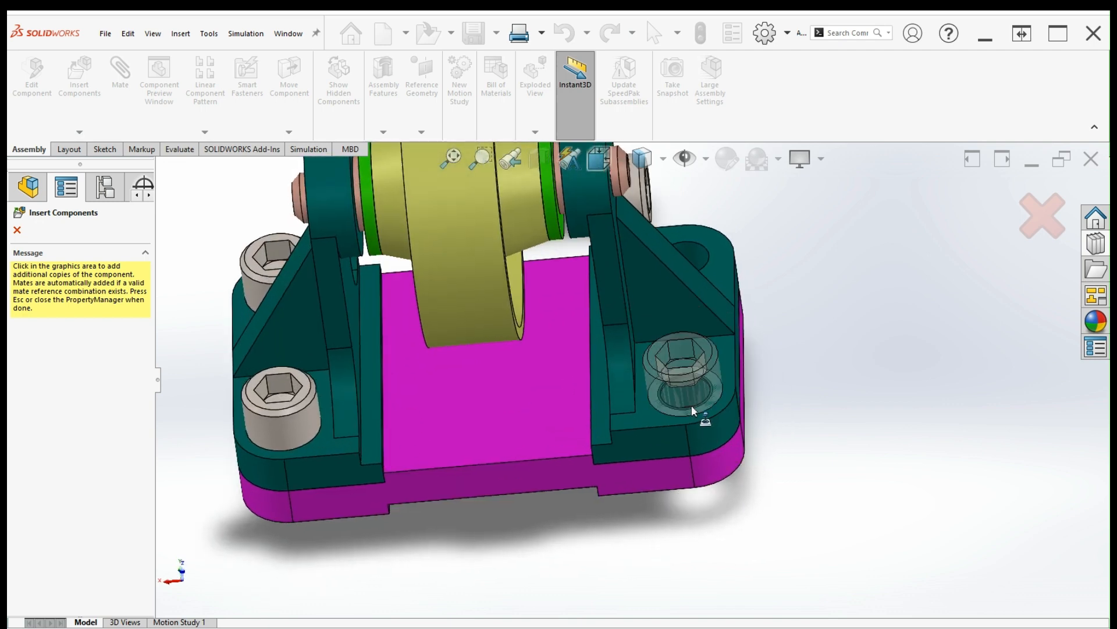
pyautogui.click(692, 405)
pyautogui.moveTo(692, 405); pyautogui.dragTo(710, 387, button='middle')
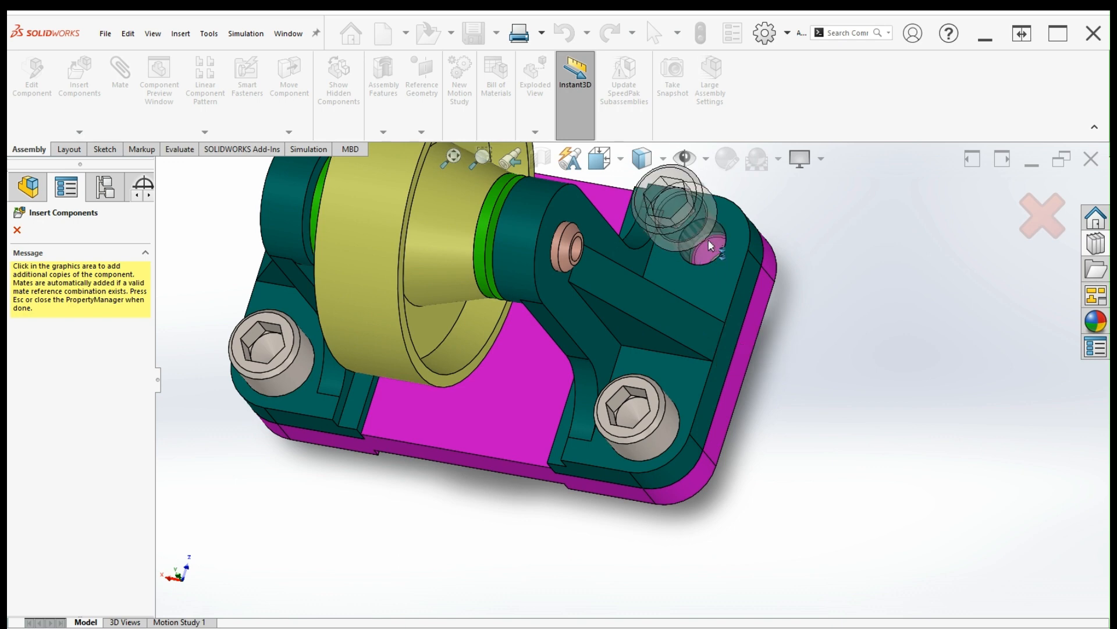
pyautogui.click(722, 259)
pyautogui.scroll(5, 742, 434)
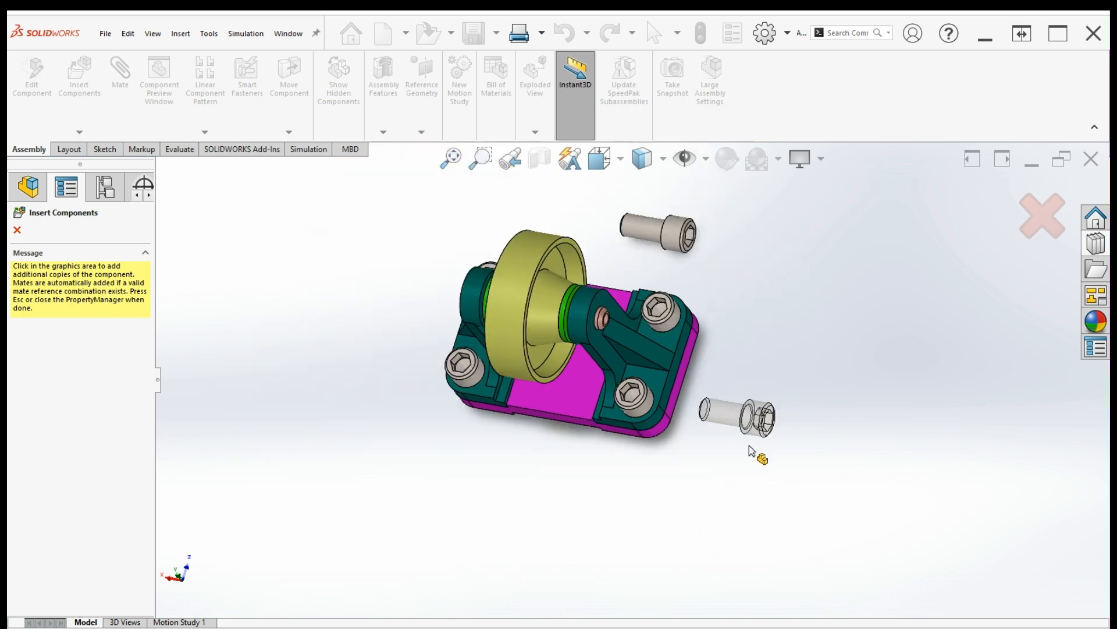
pyautogui.moveTo(756, 503); pyautogui.dragTo(779, 315, button='middle')
pyautogui.scroll(1, 802, 360)
pyautogui.press('Escape')
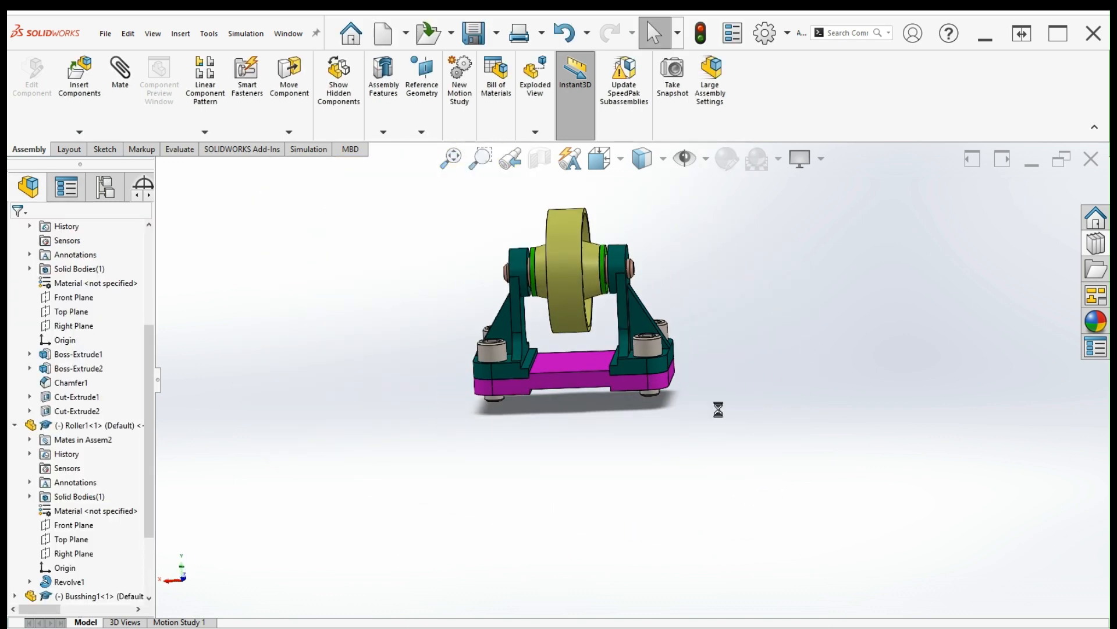
# Delete the spare socket head cap screw lying loose beside the assembly
pyautogui.moveTo(802, 365); pyautogui.dragTo(520, 438, button='middle')
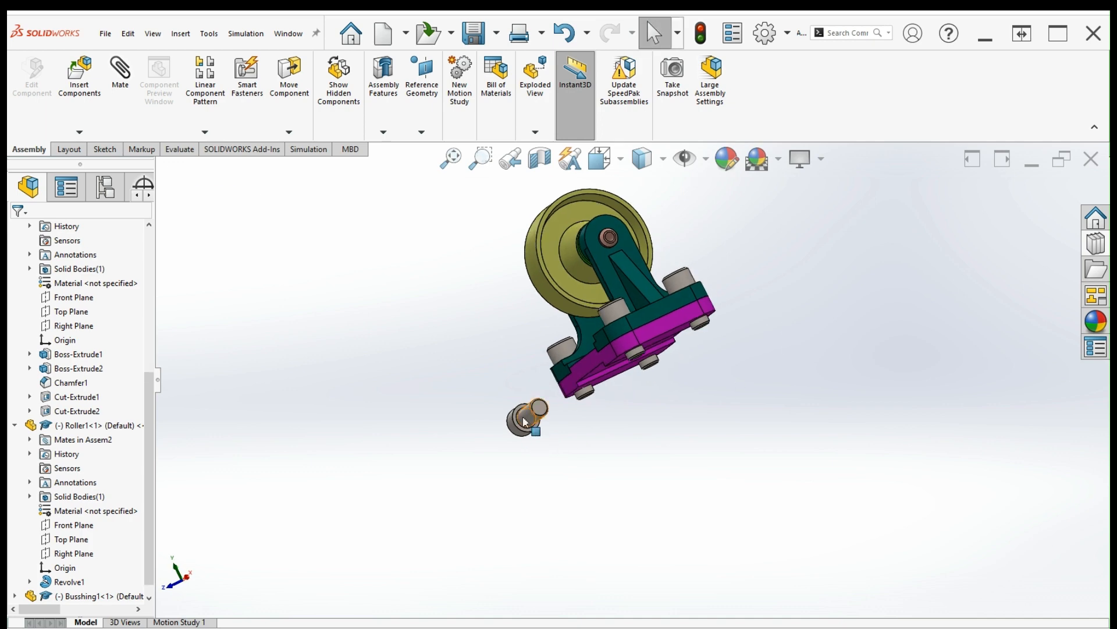
pyautogui.click(520, 437)
pyautogui.press('Delete')
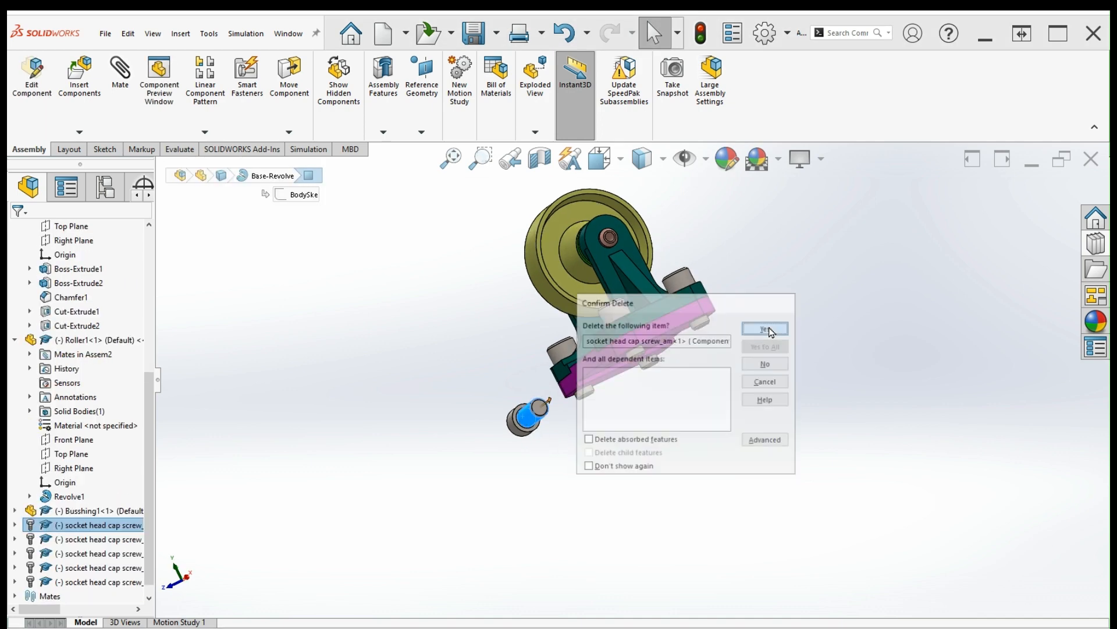
pyautogui.click(767, 327)
# Shorten one bracket screw with its length handle so that its end sits flush with the base's underside
pyautogui.scroll(-4, 687, 384)
pyautogui.scroll(-3, 618, 357)
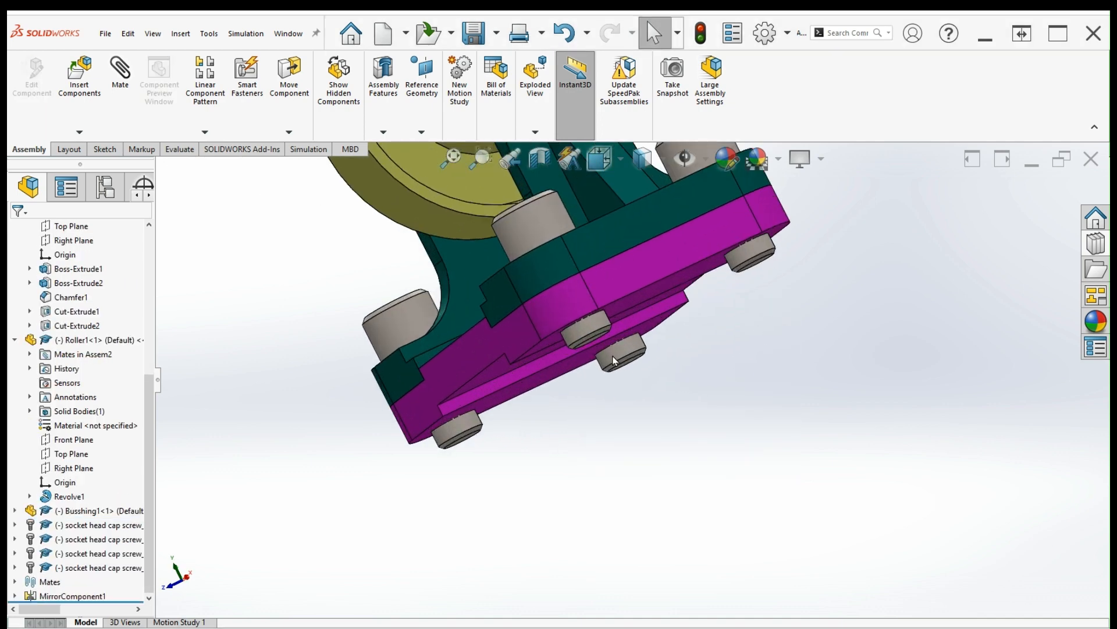
pyautogui.click(584, 321)
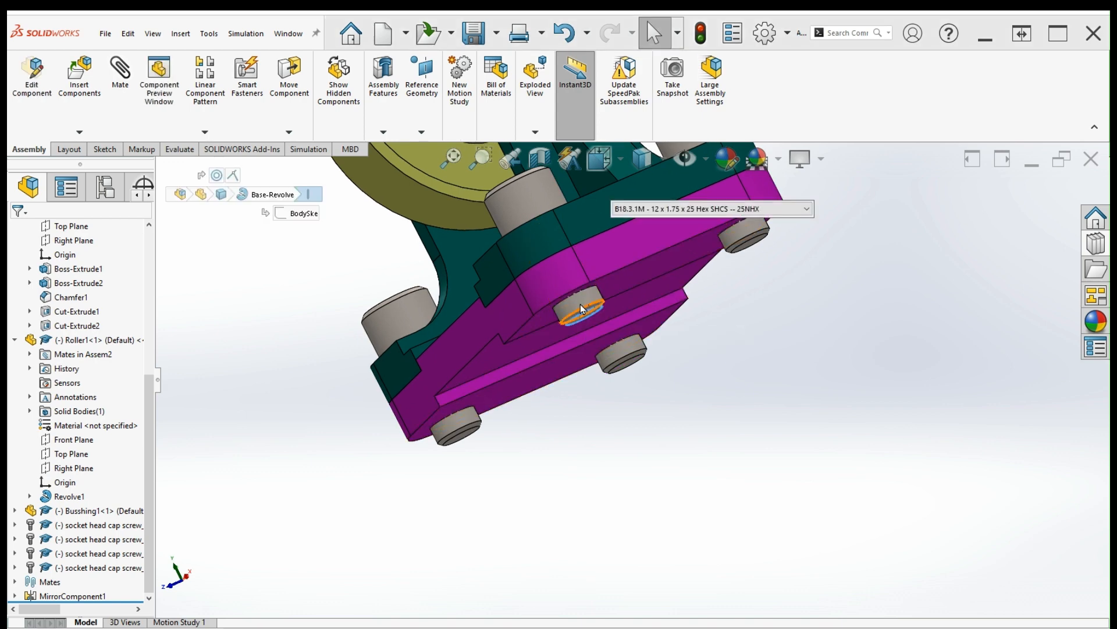
pyautogui.click(542, 198)
pyautogui.moveTo(649, 374); pyautogui.dragTo(598, 299, button='middle')
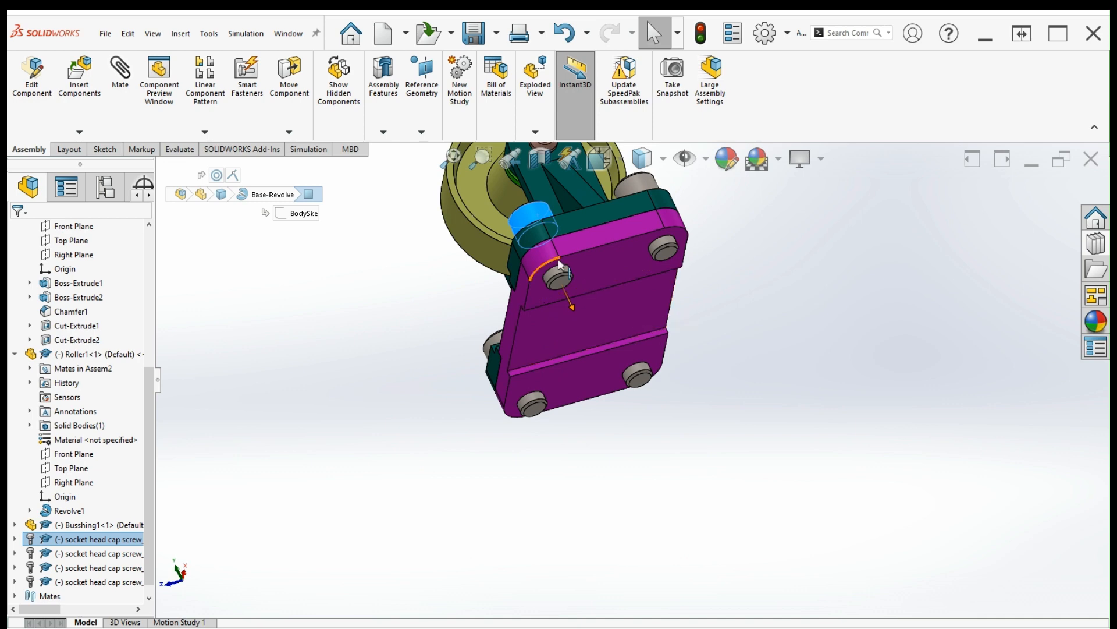
pyautogui.scroll(-3, 598, 299)
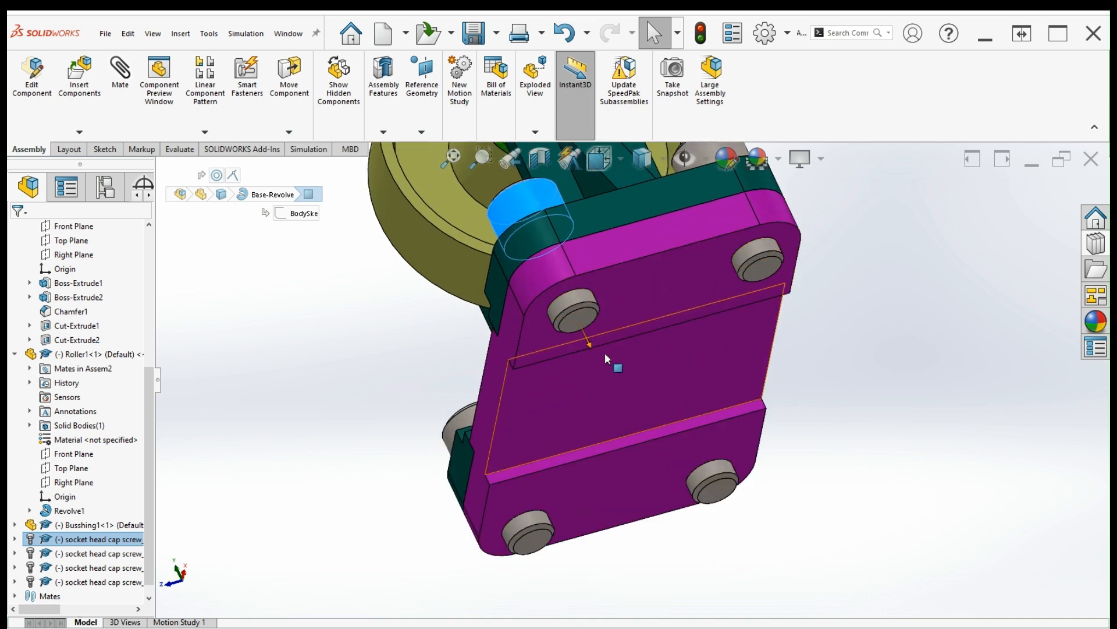
pyautogui.moveTo(591, 346); pyautogui.dragTo(598, 312)
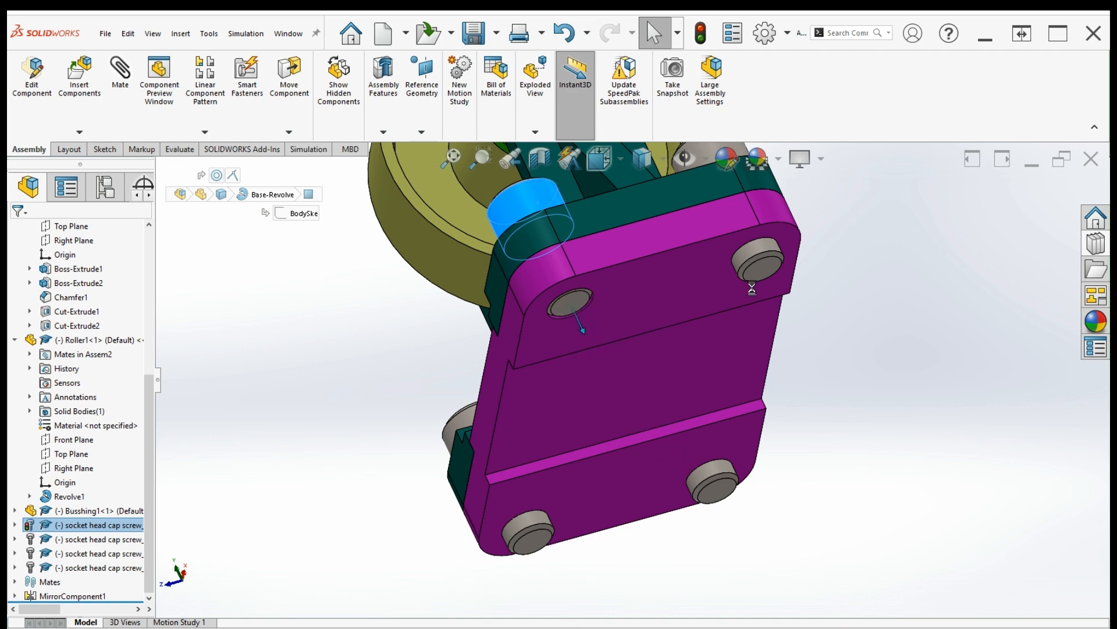
# Shorten the other three protruding socket head cap screws to a length of 20 mm with their length handles
pyautogui.click(757, 271)
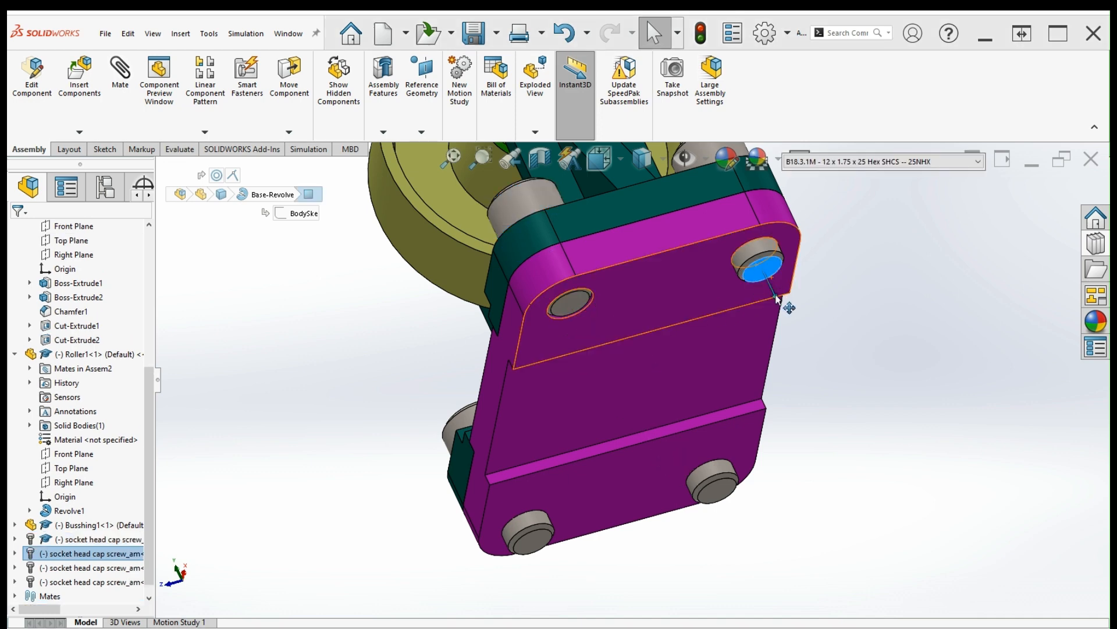
pyautogui.moveTo(778, 299); pyautogui.dragTo(764, 270)
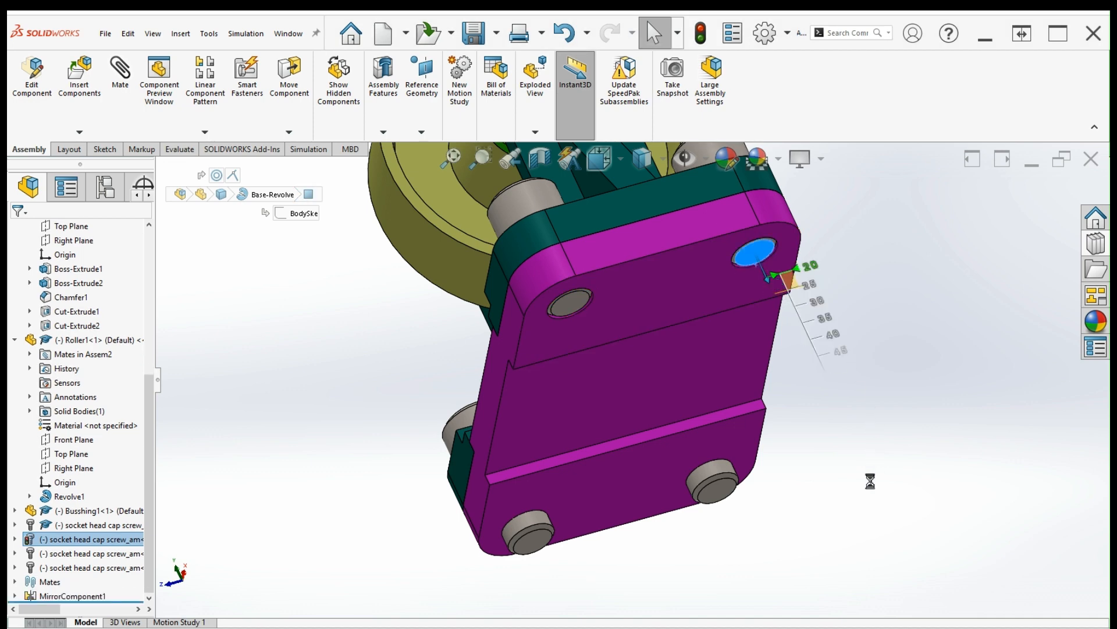
pyautogui.click(719, 494)
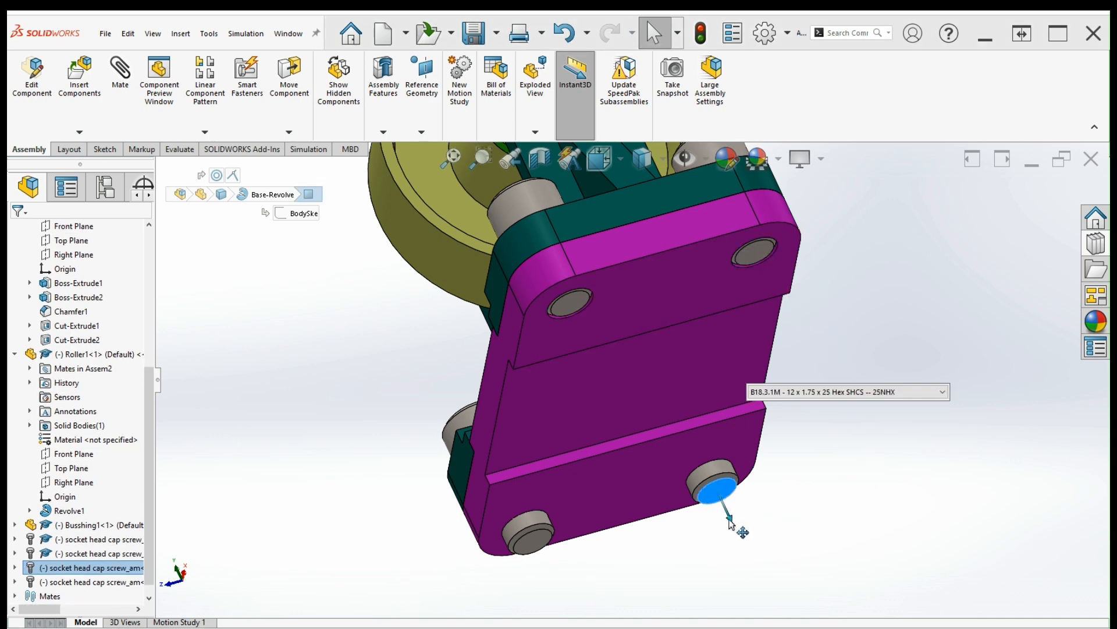
pyautogui.moveTo(731, 522); pyautogui.dragTo(715, 494)
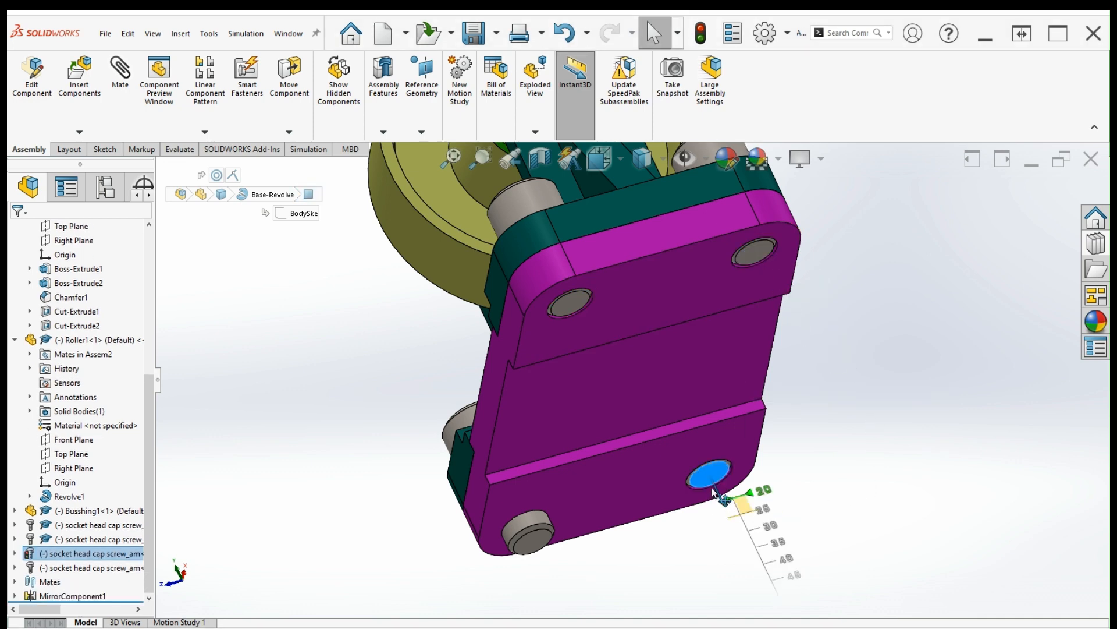
pyautogui.click(541, 541)
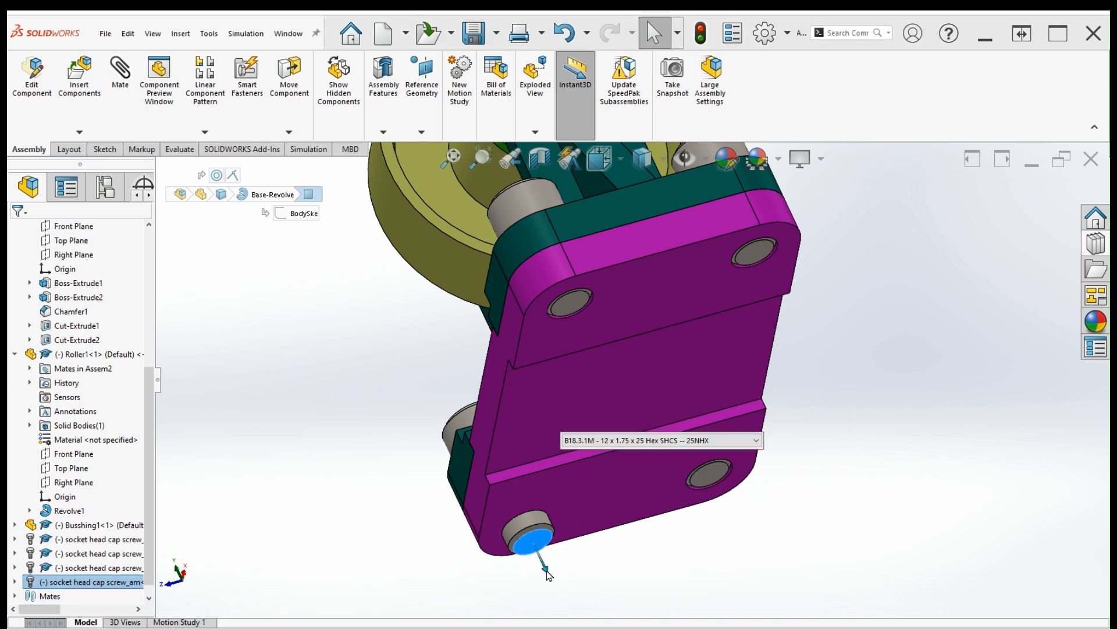
pyautogui.moveTo(547, 573); pyautogui.dragTo(532, 540)
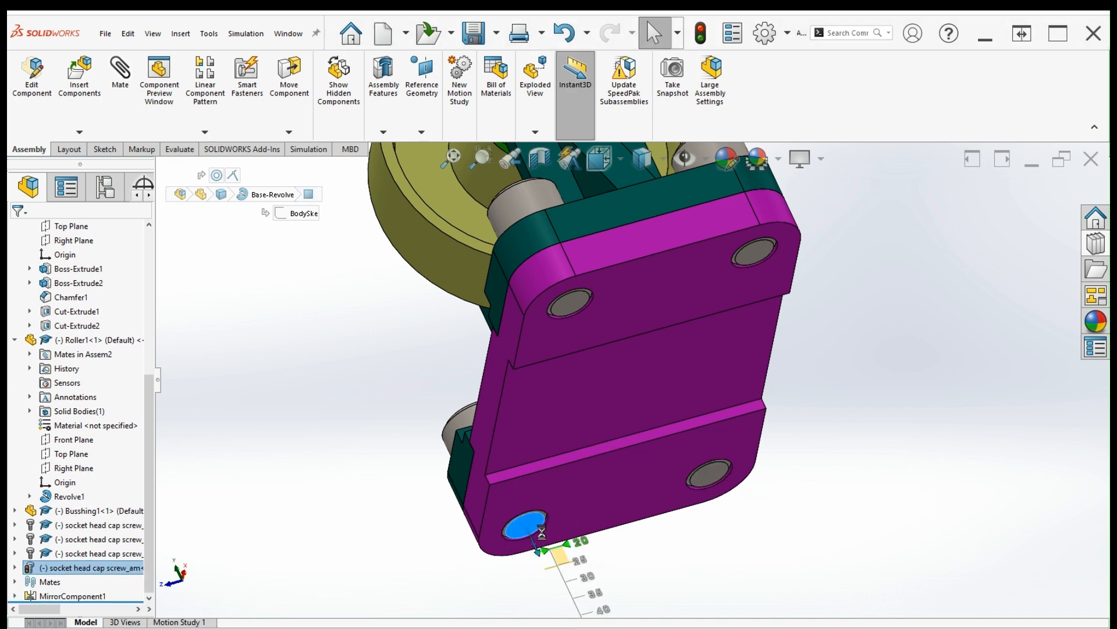
pyautogui.scroll(3, 737, 447)
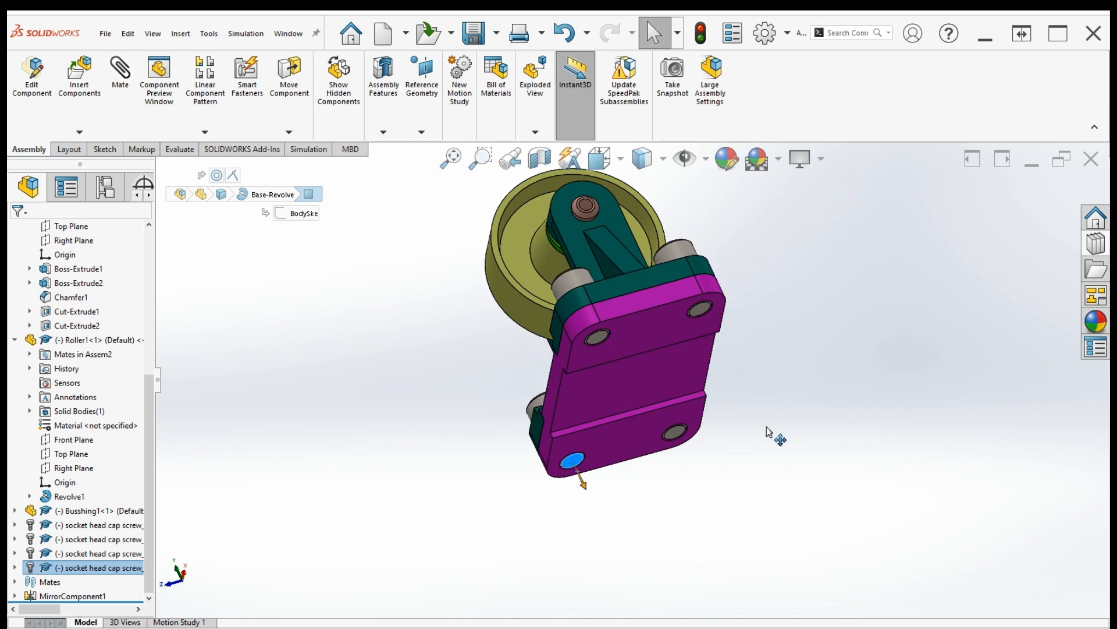
# Deselect the screw and view the whole assembly in isometric orientation
pyautogui.click(806, 425)
pyautogui.moveTo(806, 424); pyautogui.dragTo(813, 453, button='middle')
pyautogui.hotkey('ctrl', '7')
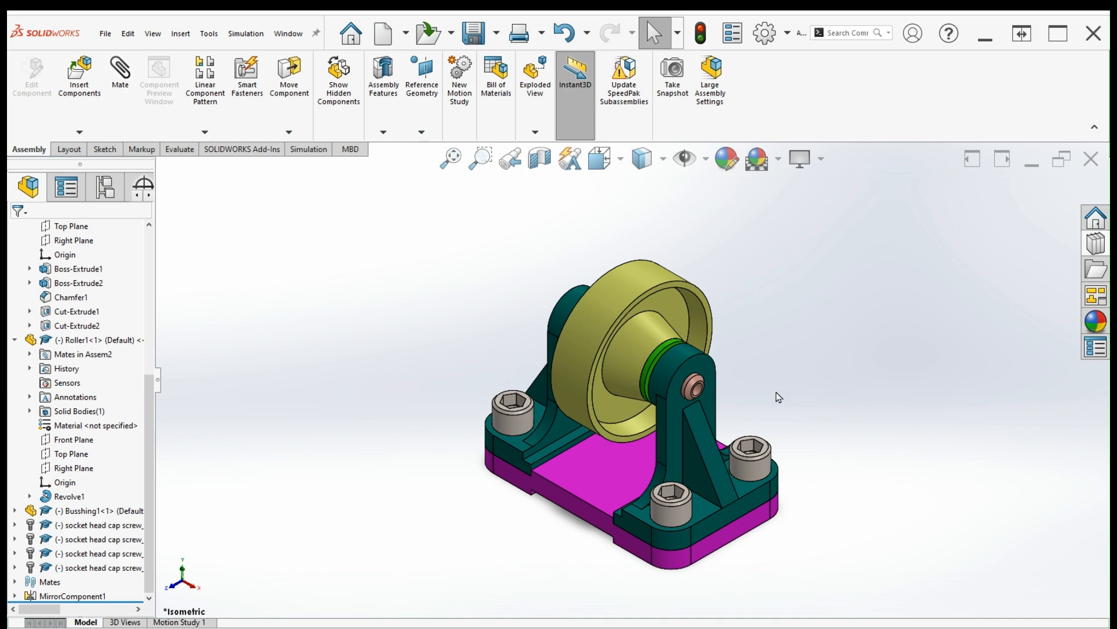
pyautogui.moveTo(779, 397); pyautogui.dragTo(608, 300, button='middle')
pyautogui.hotkey('ctrl', '7')
pyautogui.scroll(3, 684, 391)
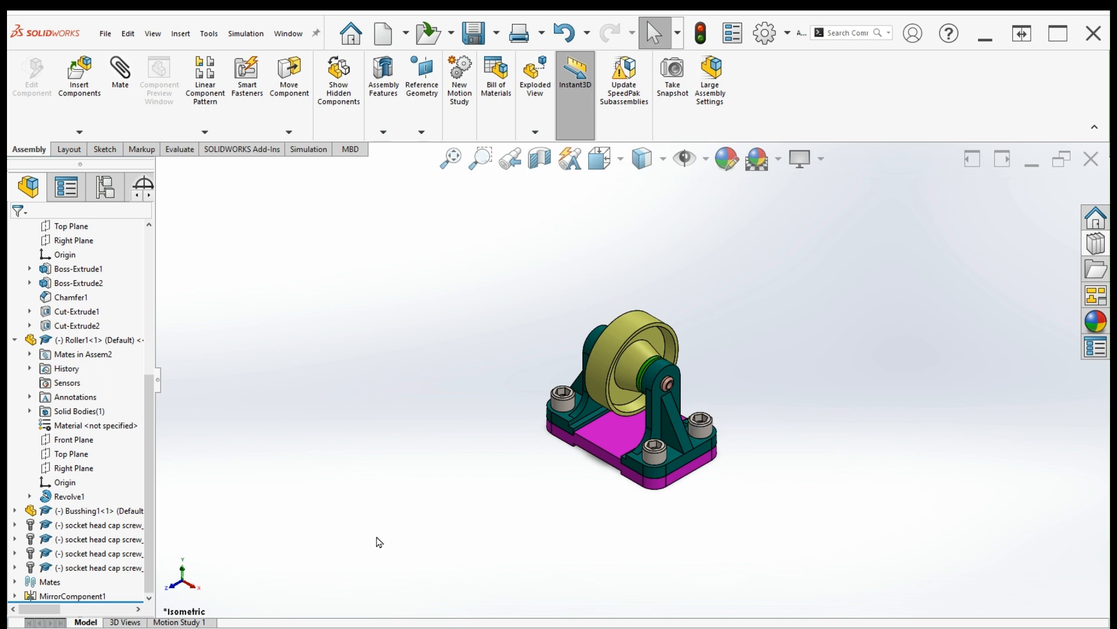
pyautogui.scroll(-2, 809, 394)
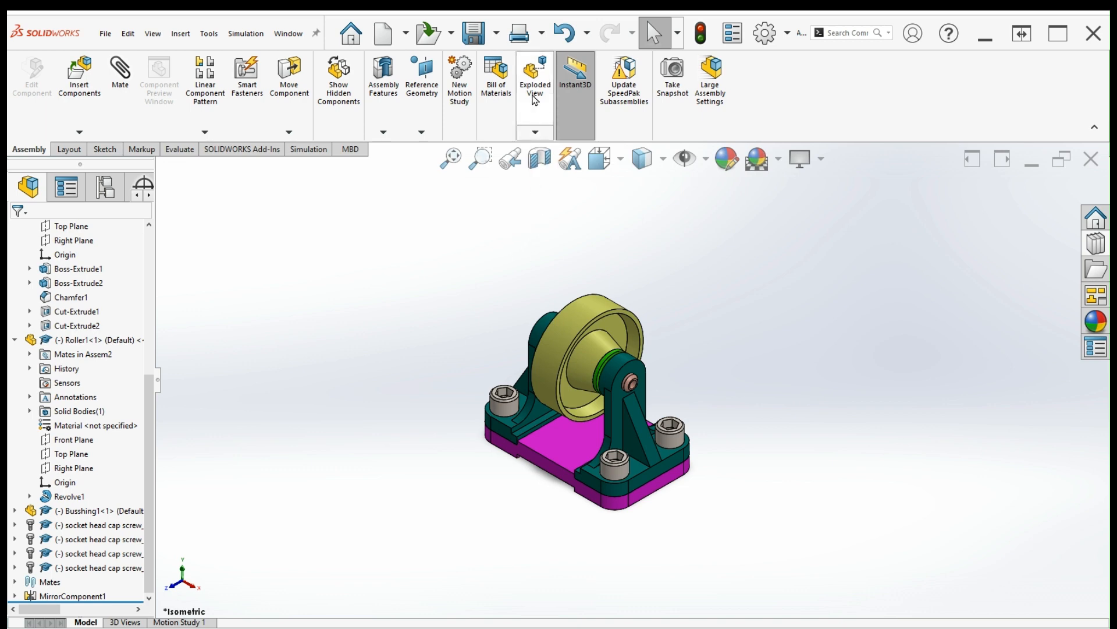
# Start an exploded view and lift all four socket head cap screws about 104 mm upward along the Y axis
pyautogui.click(536, 128)
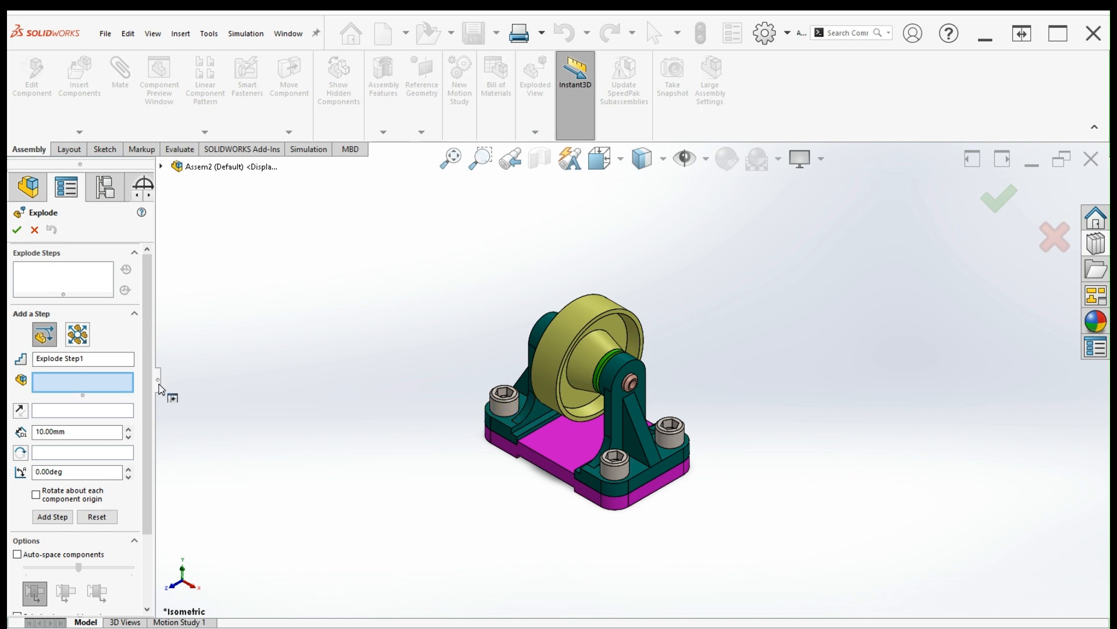
pyautogui.moveTo(158, 384); pyautogui.dragTo(196, 389)
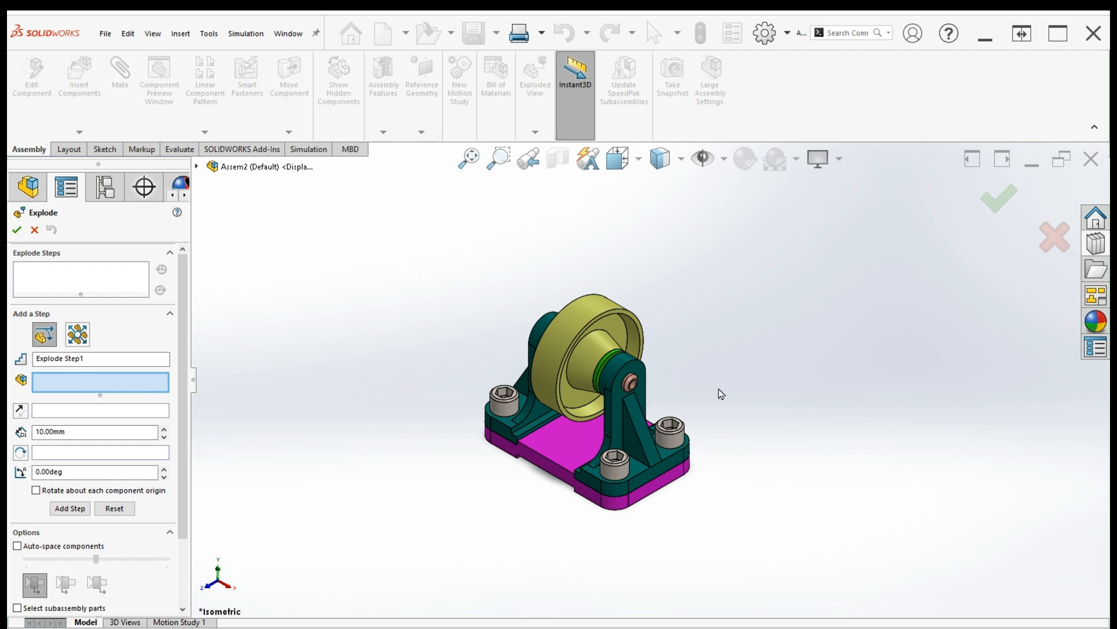
pyautogui.click(513, 411)
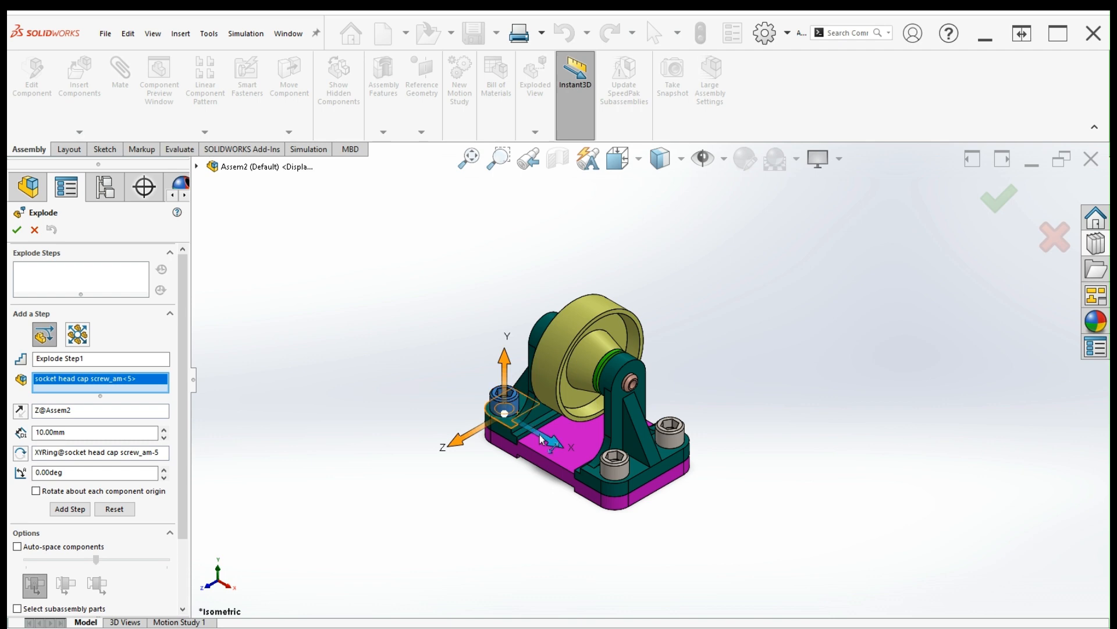
pyautogui.click(617, 473)
pyautogui.click(670, 429)
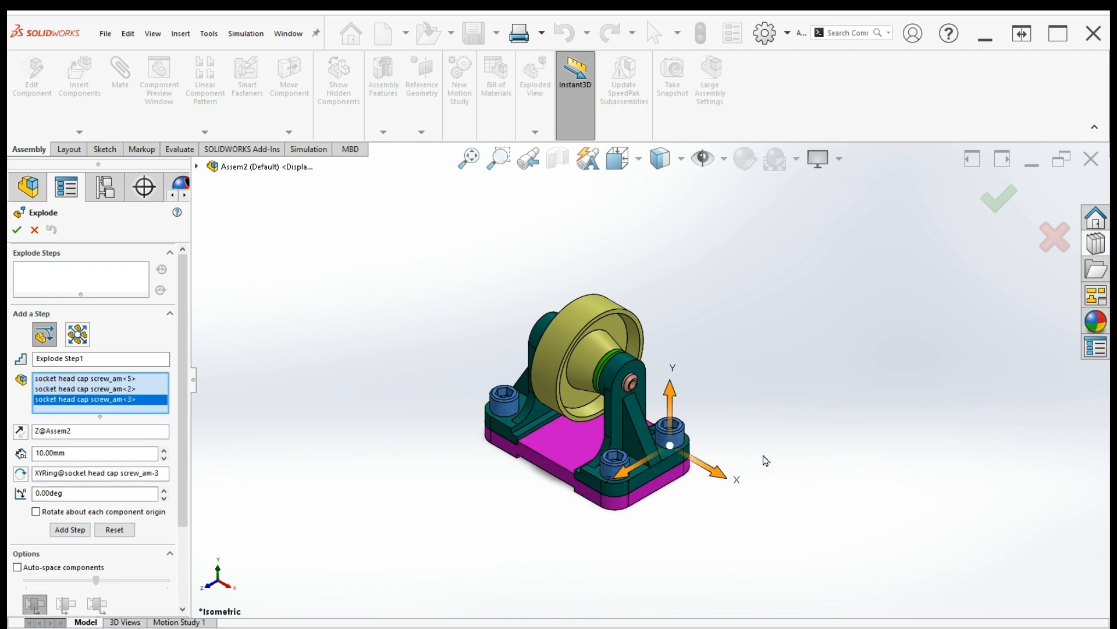
pyautogui.moveTo(766, 461); pyautogui.dragTo(593, 435, button='middle')
pyautogui.click(685, 400)
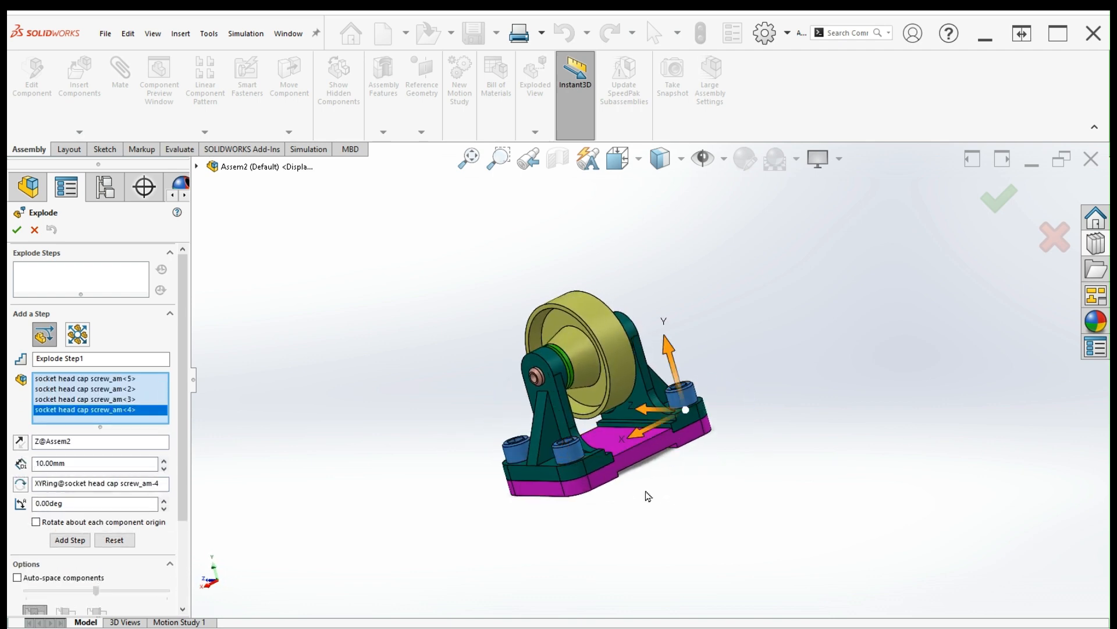
pyautogui.moveTo(648, 495); pyautogui.dragTo(780, 481, button='middle')
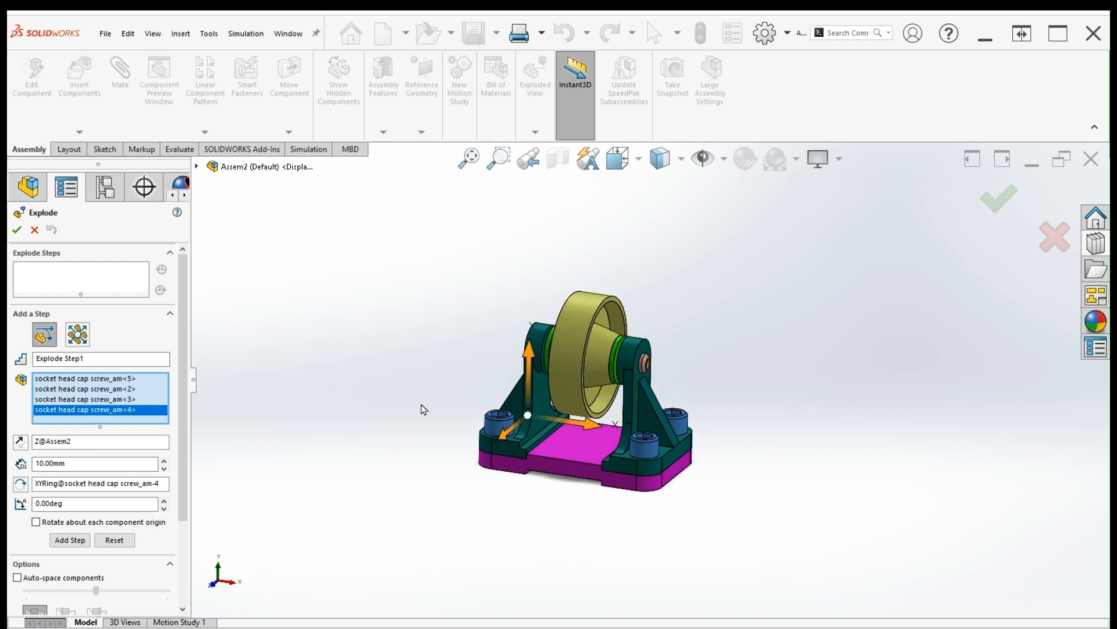
pyautogui.moveTo(531, 361); pyautogui.dragTo(538, 201)
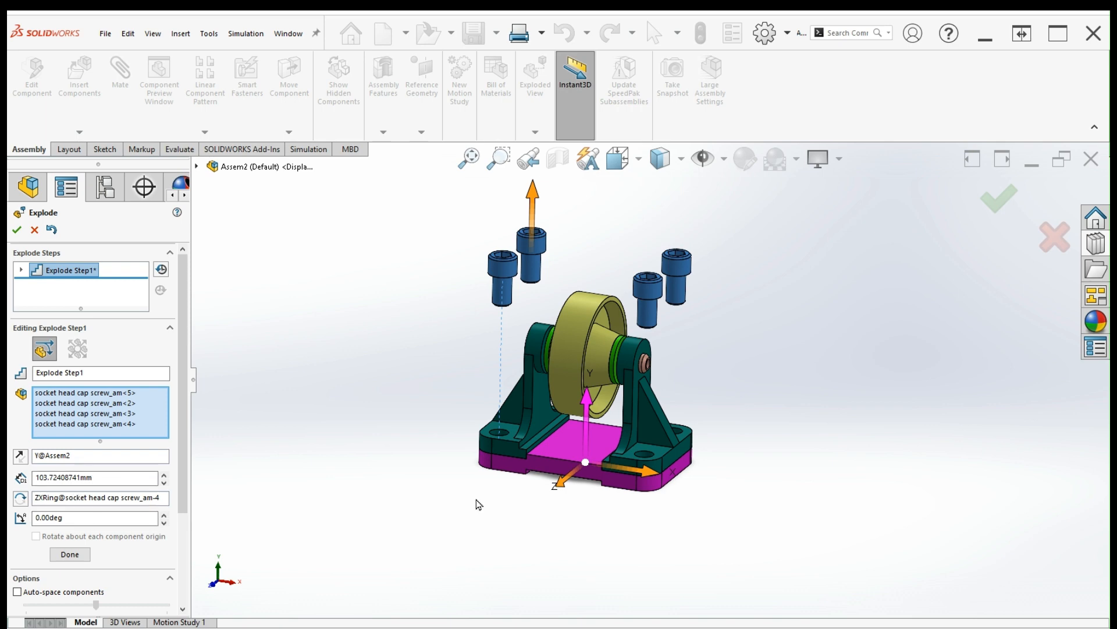
# Set the explode distance of the four screws to 100 mm and complete that explode step
pyautogui.moveTo(476, 504); pyautogui.dragTo(123, 441, button='middle')
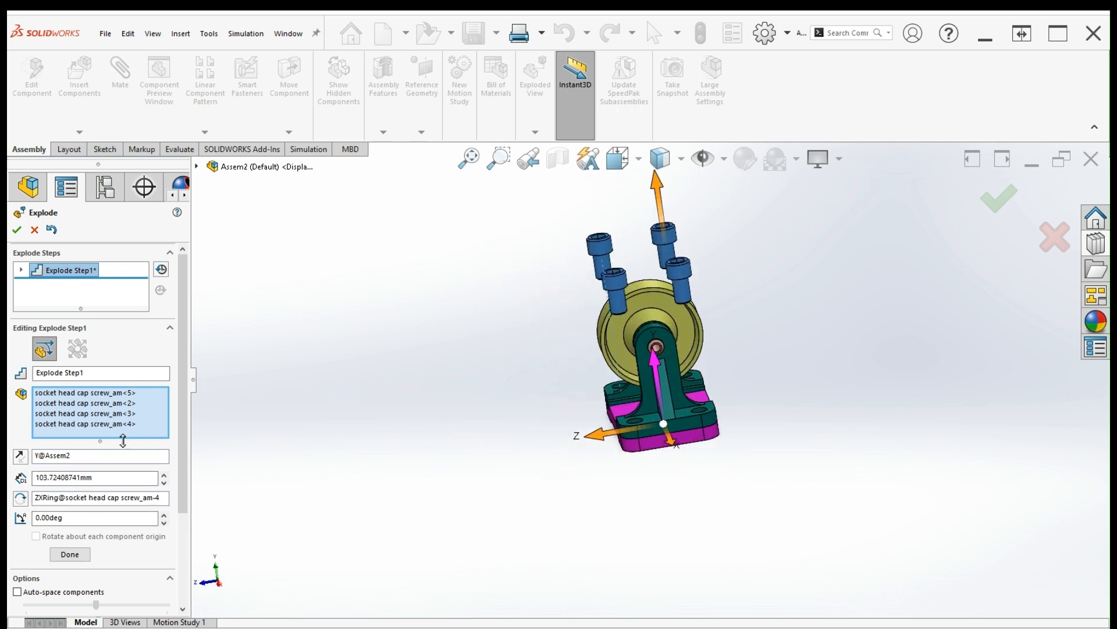
pyautogui.doubleClick(111, 477)
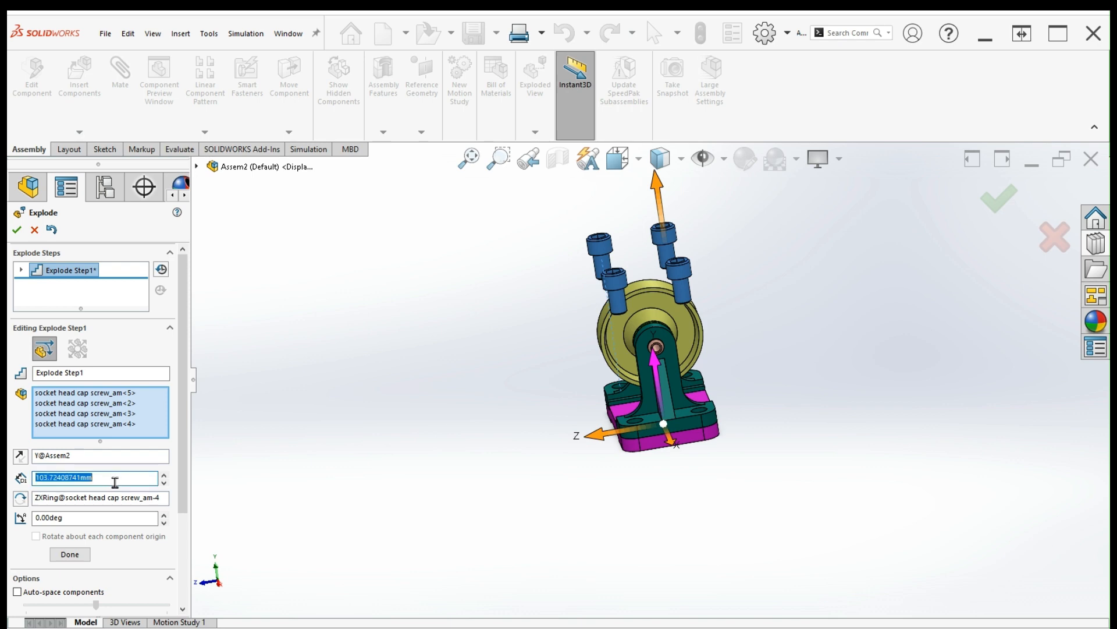
pyautogui.write('100')
pyautogui.press('Return')
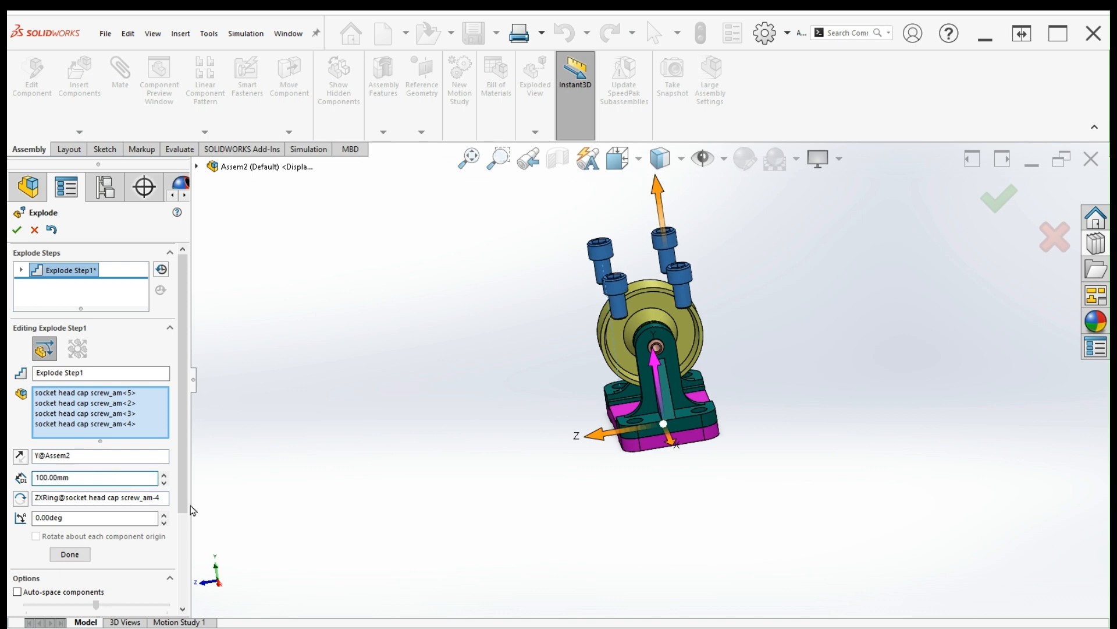
pyautogui.moveTo(613, 518); pyautogui.dragTo(668, 527, button='middle')
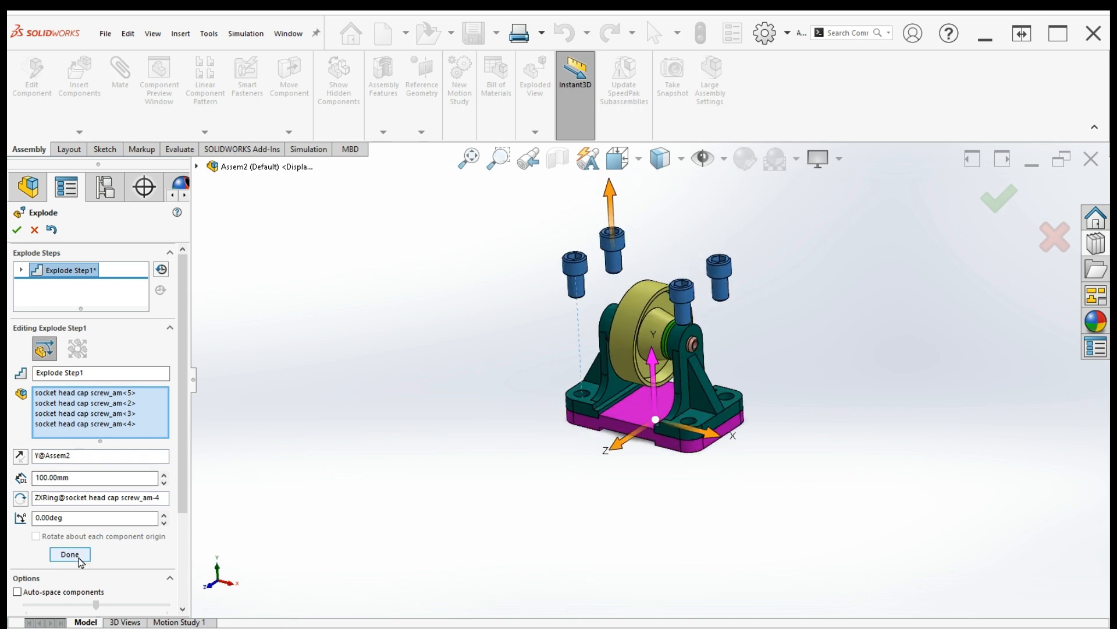
pyautogui.click(70, 555)
pyautogui.click(87, 431)
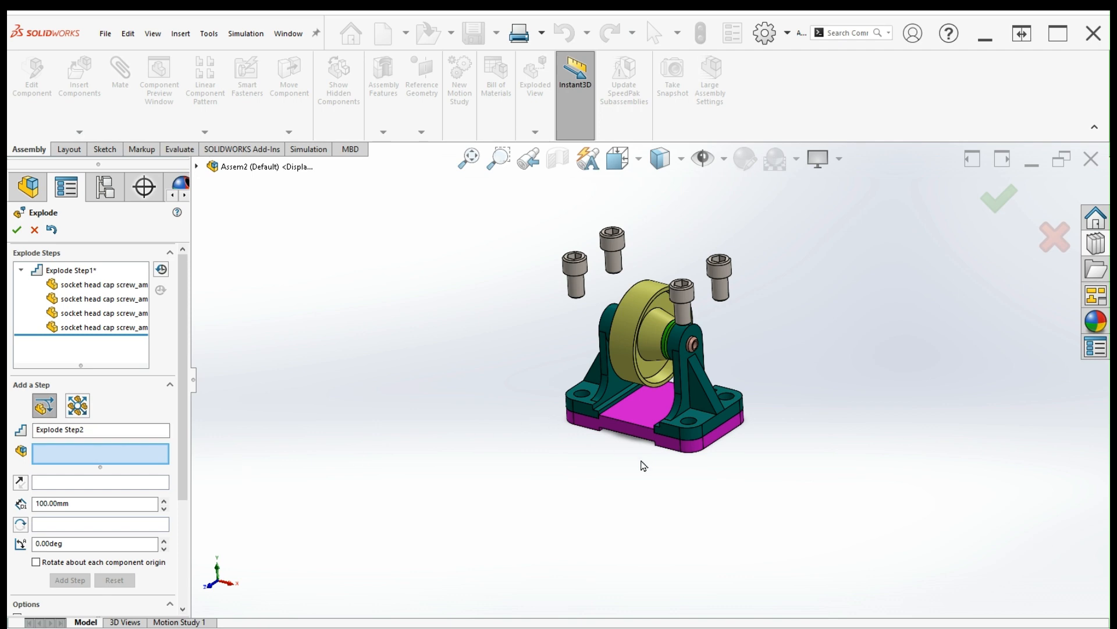
# Explode the bracket on the negative X side 200 mm outward along the X axis as a completed explode step
pyautogui.moveTo(644, 465); pyautogui.dragTo(640, 443, button='middle')
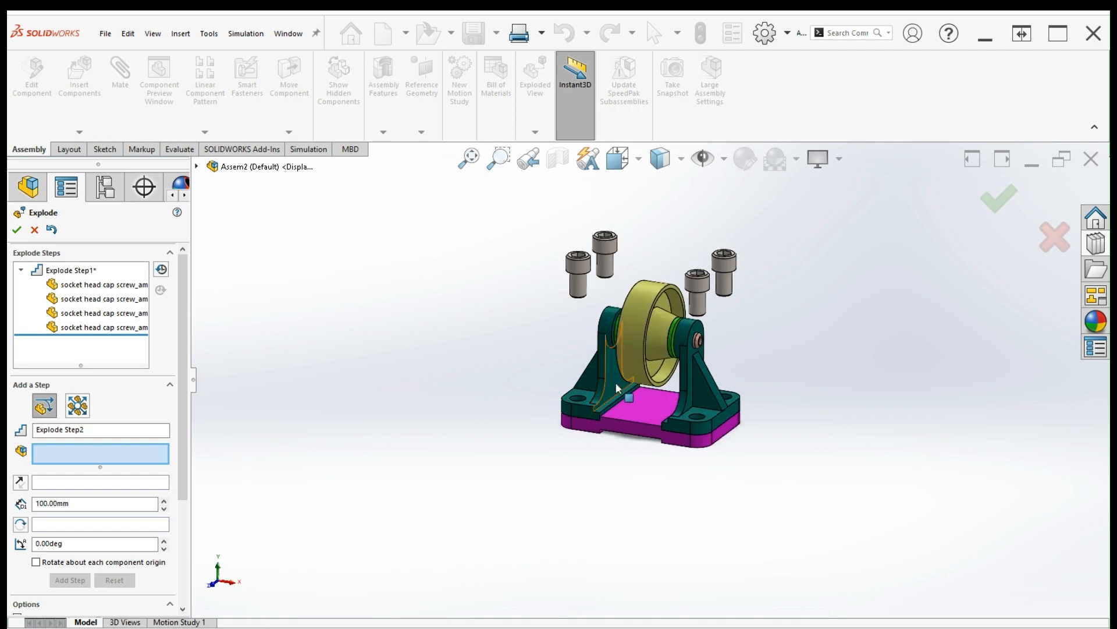
pyautogui.click(618, 389)
pyautogui.moveTo(646, 364); pyautogui.dragTo(412, 344)
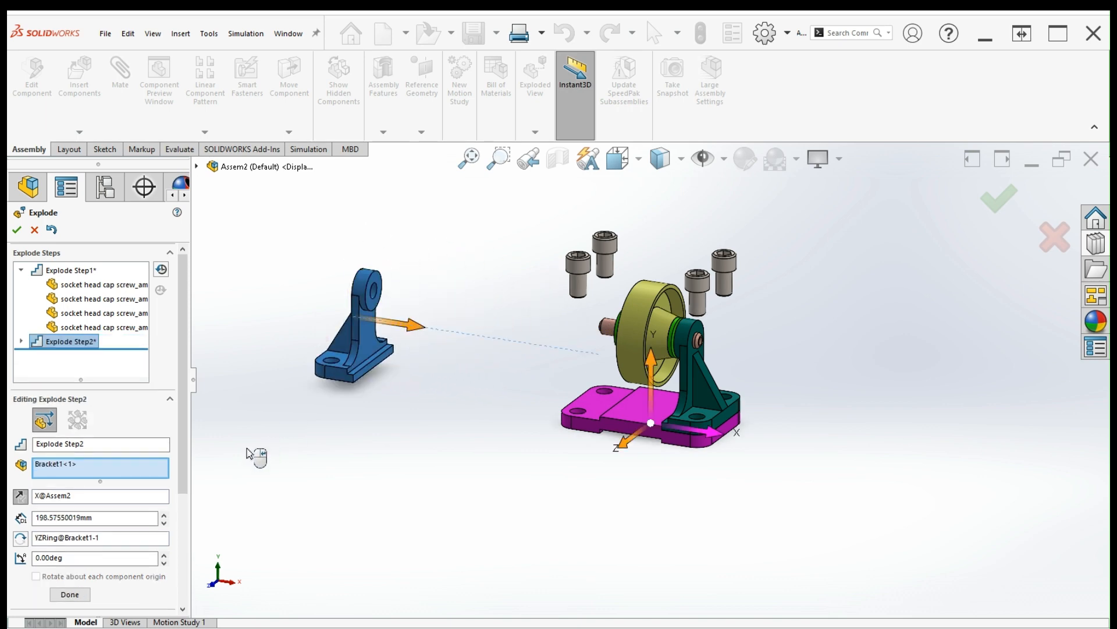
pyautogui.doubleClick(127, 518)
pyautogui.write('200')
pyautogui.press('Return')
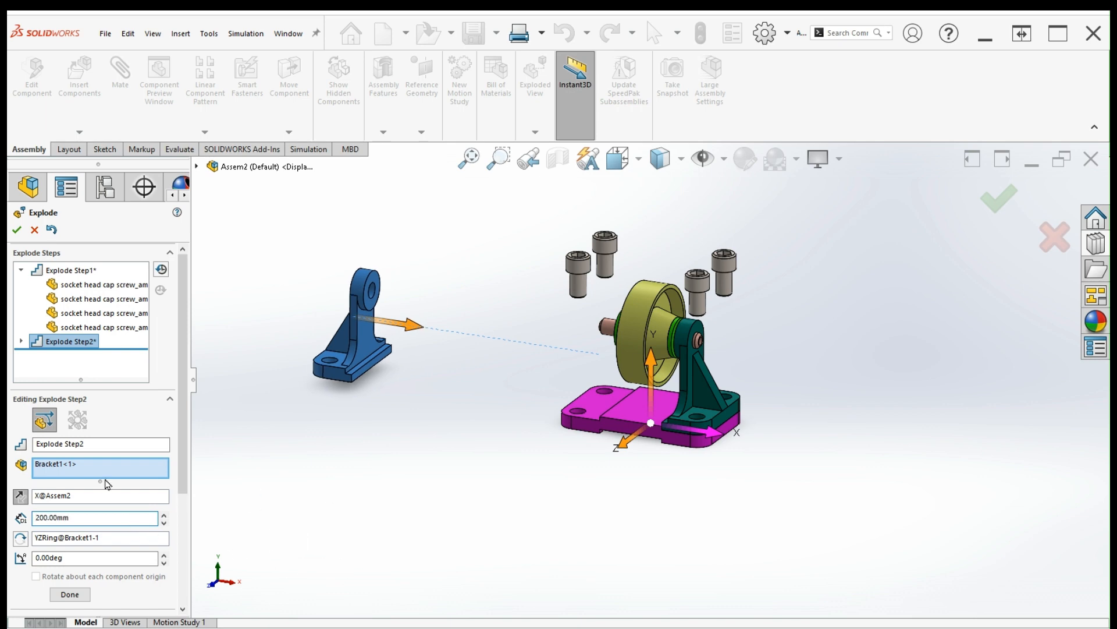
pyautogui.click(70, 594)
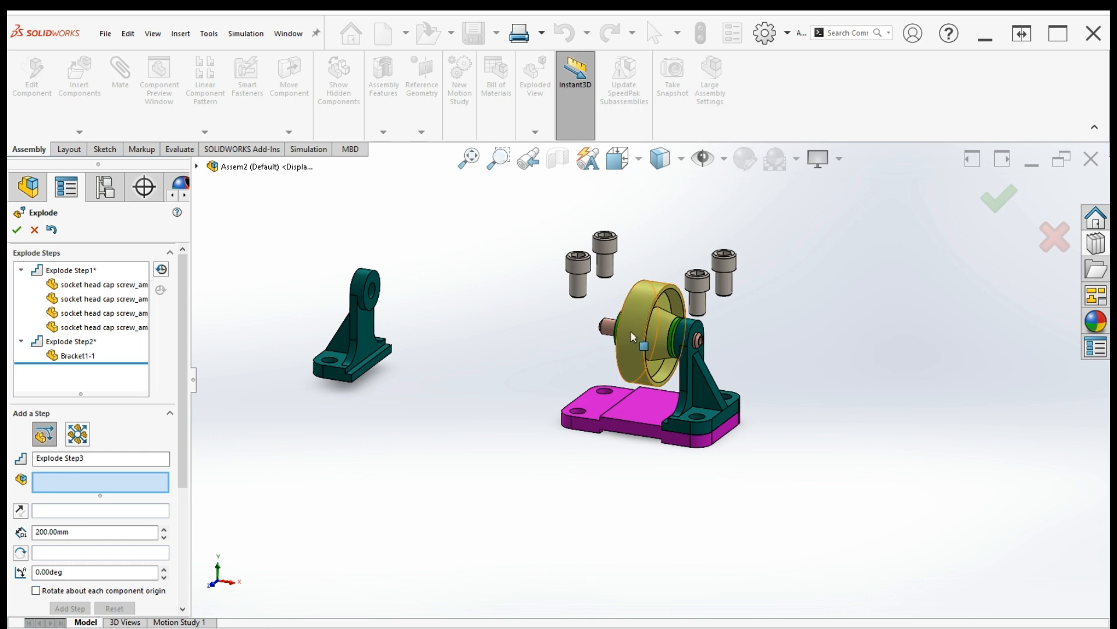
# Explode the bushing nearest the removed bracket 175 mm along the X axis toward that bracket and complete the step
pyautogui.moveTo(640, 350); pyautogui.dragTo(657, 369, button='middle')
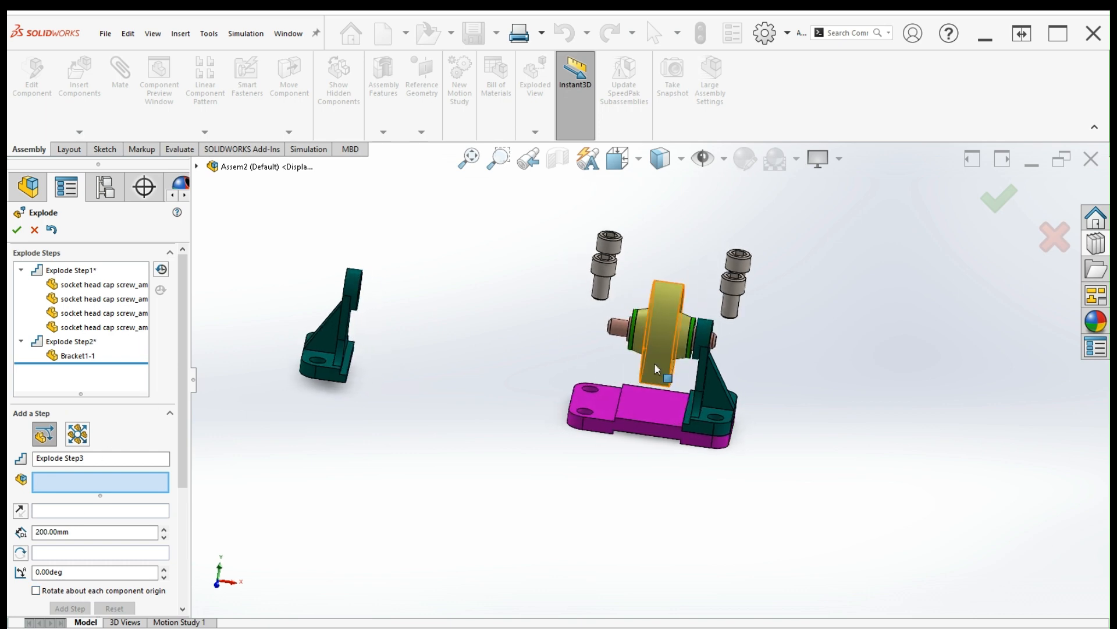
pyautogui.scroll(-5, 656, 369)
pyautogui.click(625, 398)
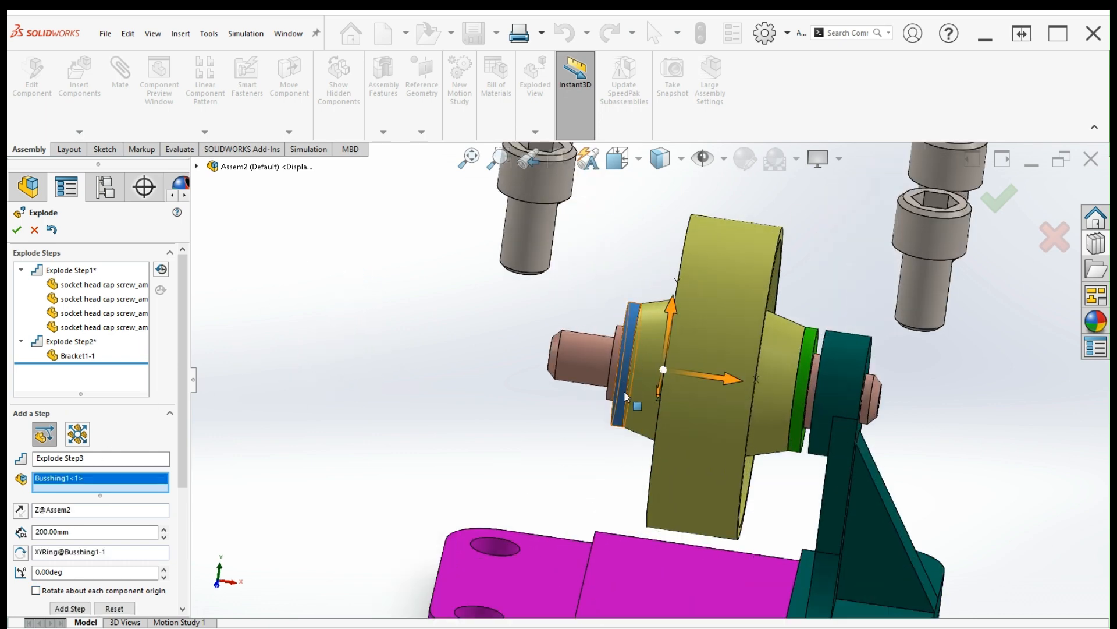
pyautogui.scroll(5, 626, 396)
pyautogui.moveTo(657, 393); pyautogui.dragTo(632, 391, button='middle')
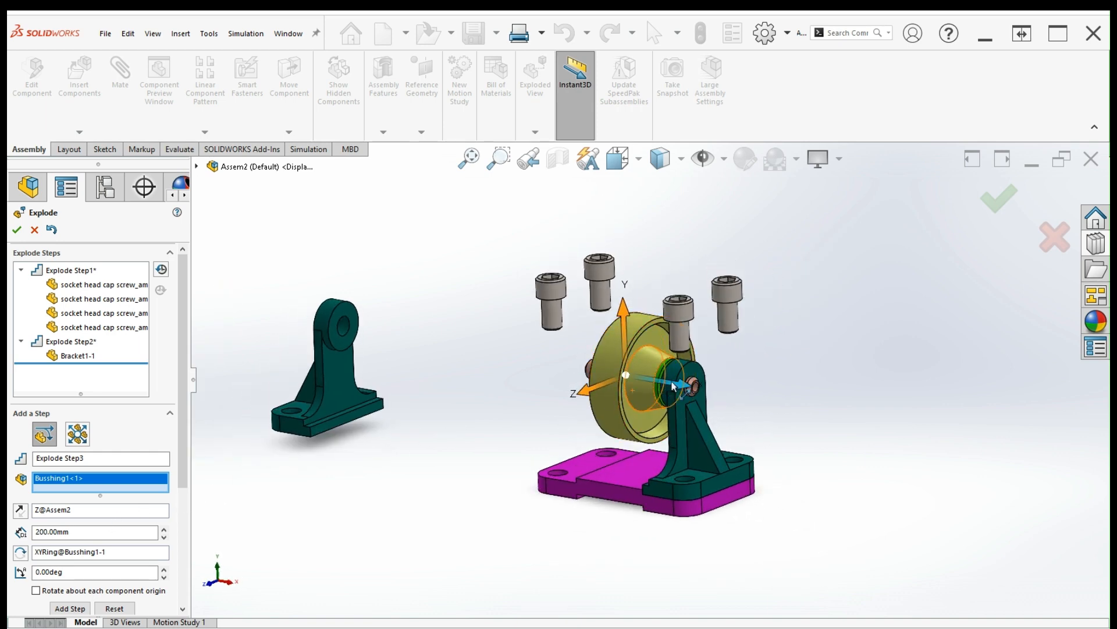
pyautogui.moveTo(674, 386); pyautogui.dragTo(470, 348)
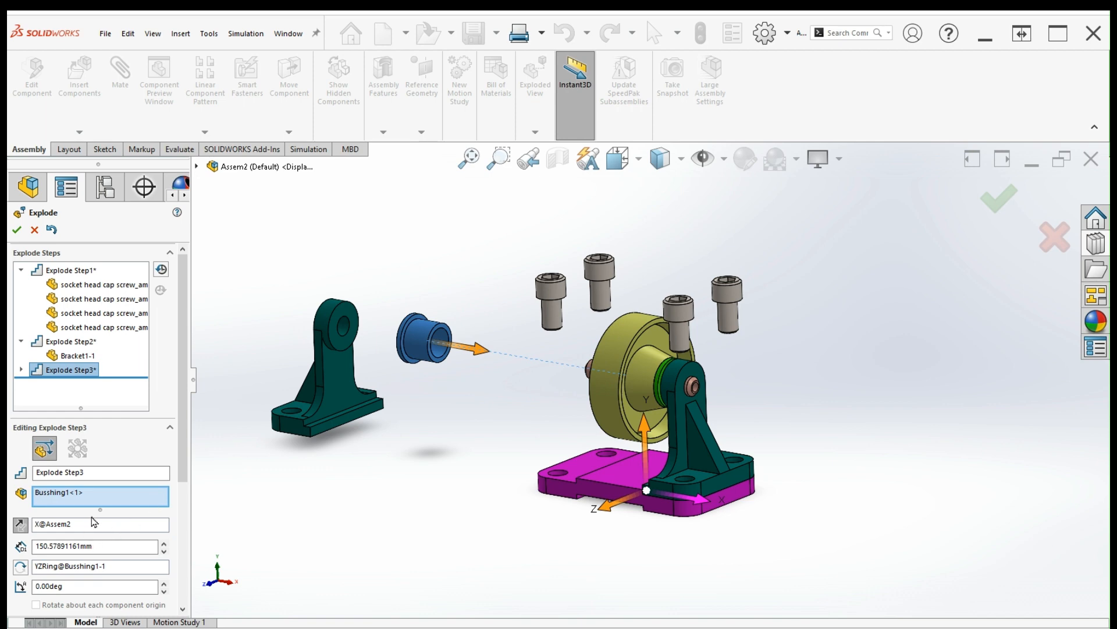
pyautogui.doubleClick(106, 545)
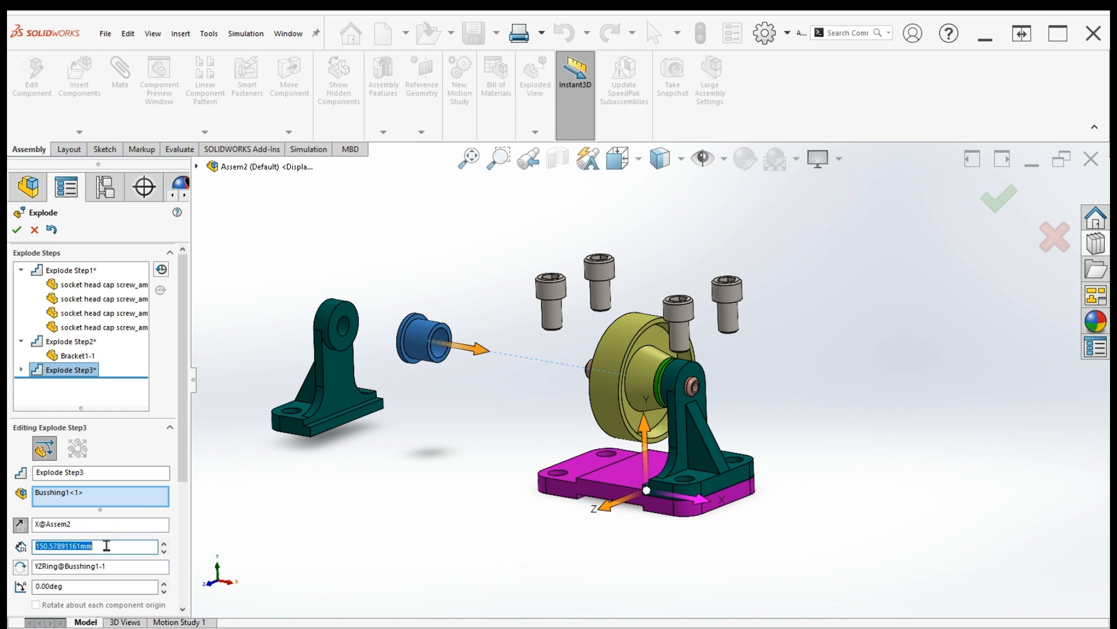
pyautogui.write('175')
pyautogui.press('Return')
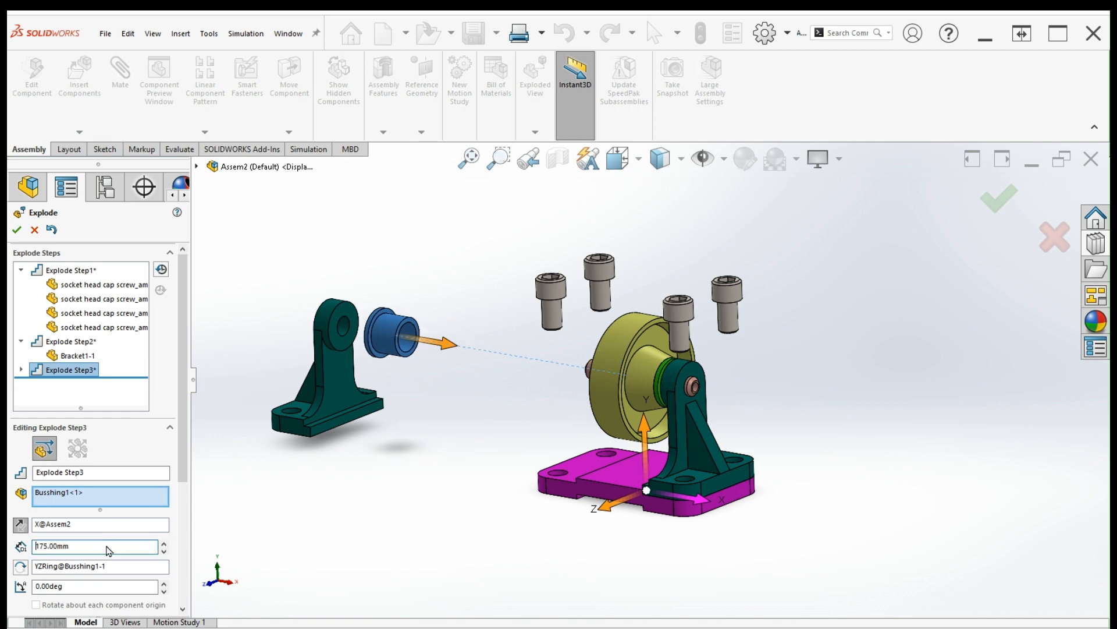
pyautogui.scroll(-3, 117, 547)
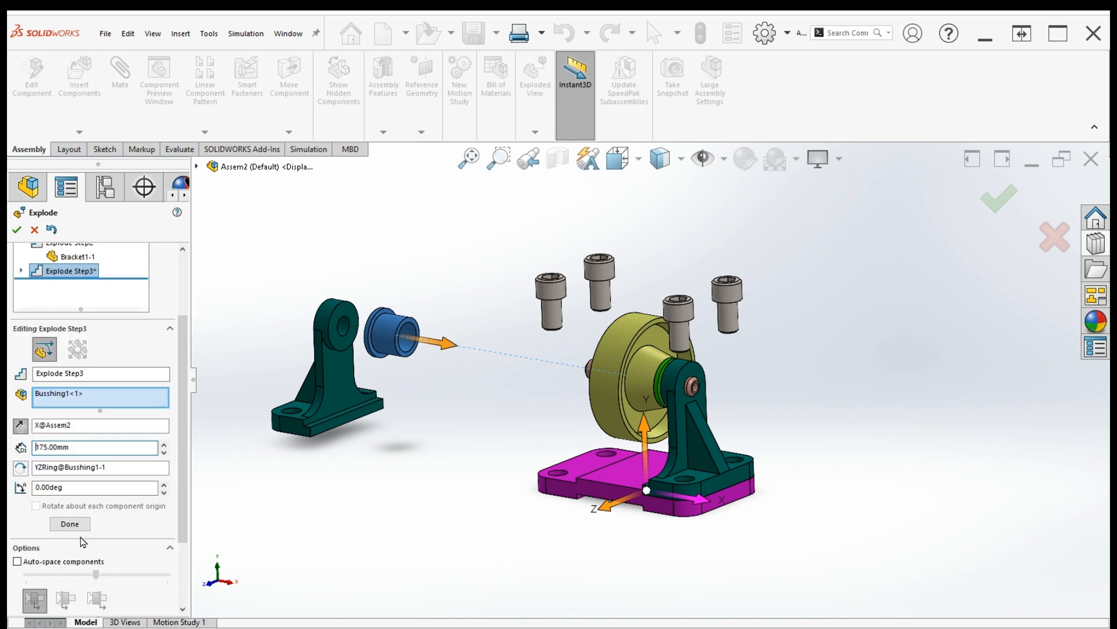
pyautogui.click(70, 523)
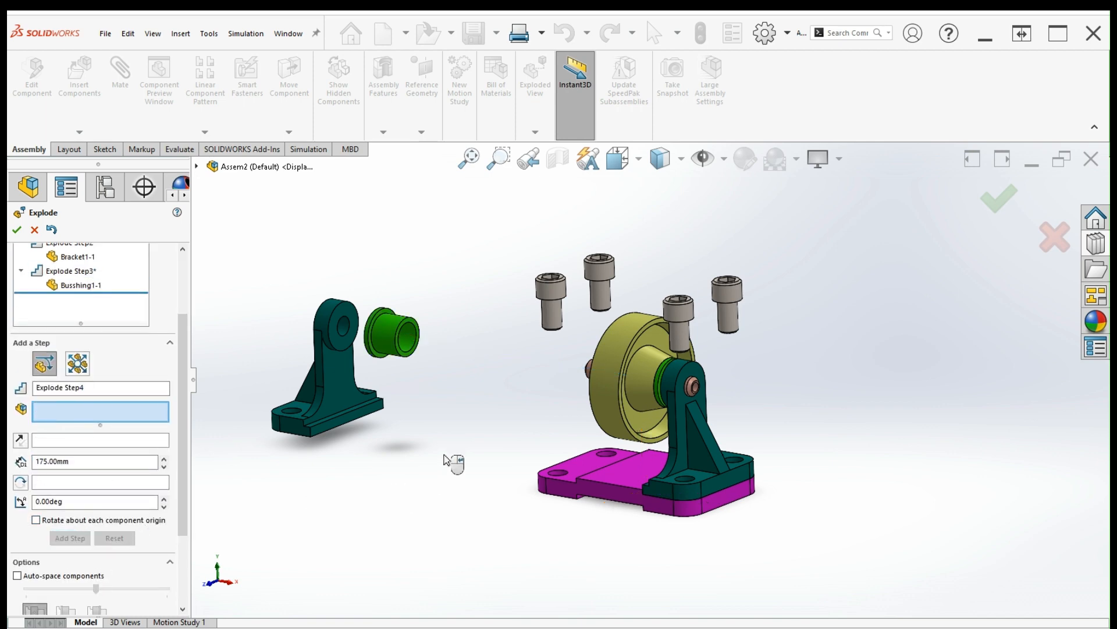
# Explode the roller 150 mm along the X axis off the shaft toward the removed bushing and complete the step
pyautogui.moveTo(444, 458); pyautogui.dragTo(474, 454, button='middle')
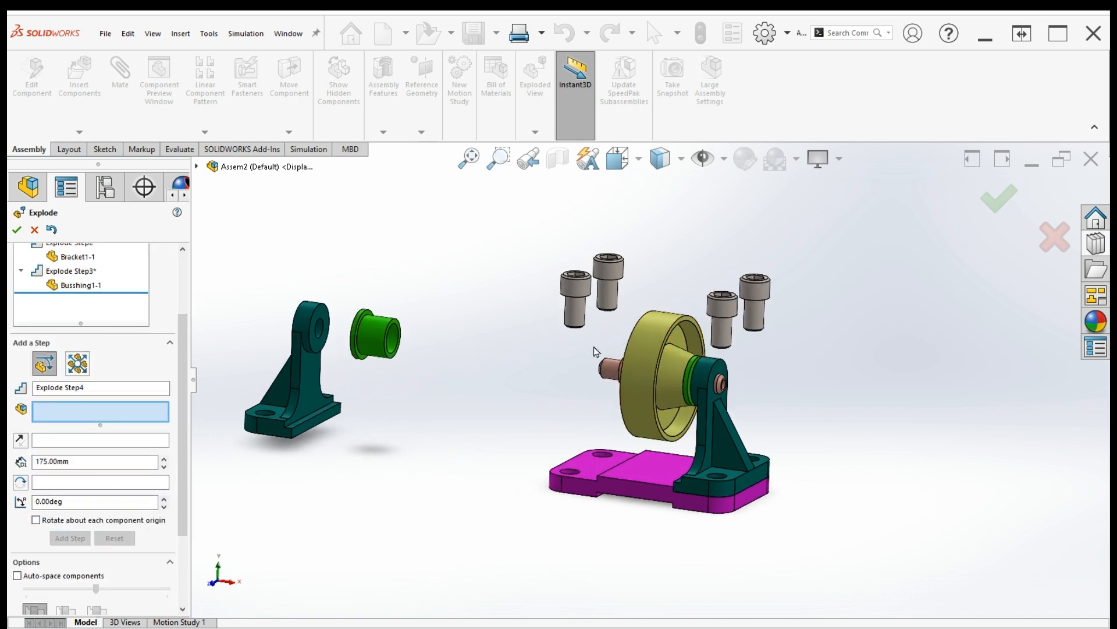
pyautogui.click(645, 356)
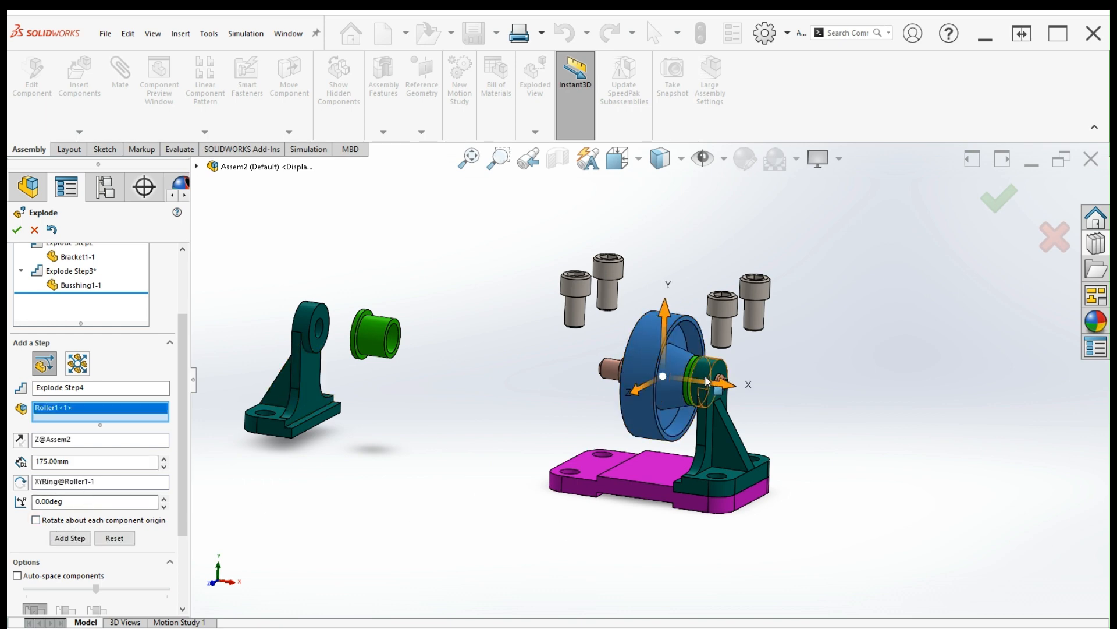
pyautogui.moveTo(730, 389); pyautogui.dragTo(462, 406)
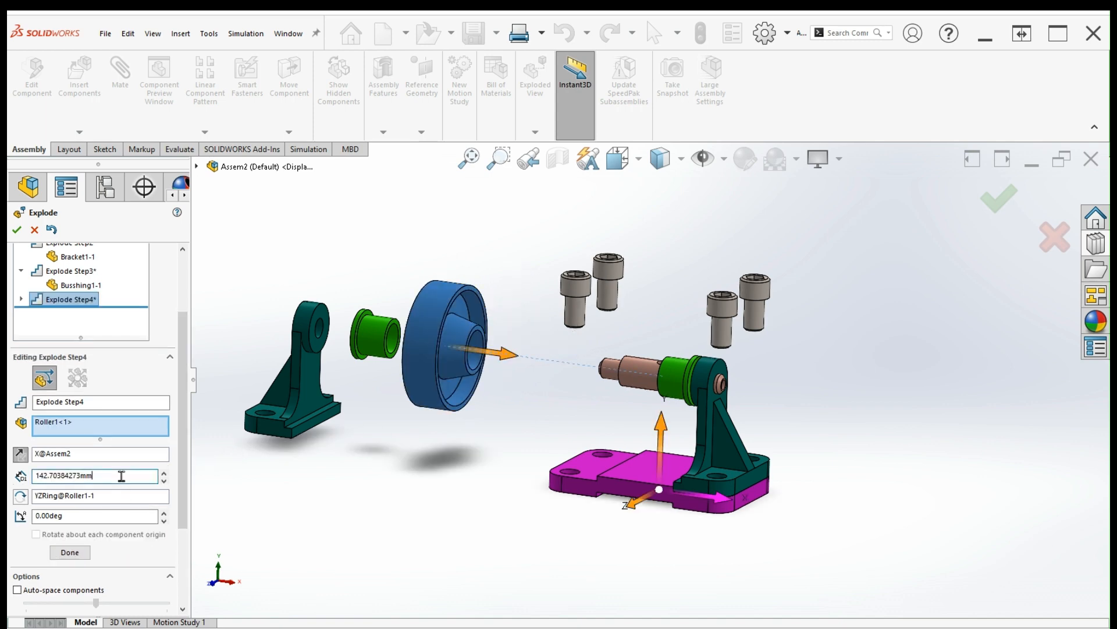
pyautogui.doubleClick(122, 476)
pyautogui.write('150')
pyautogui.press('Return')
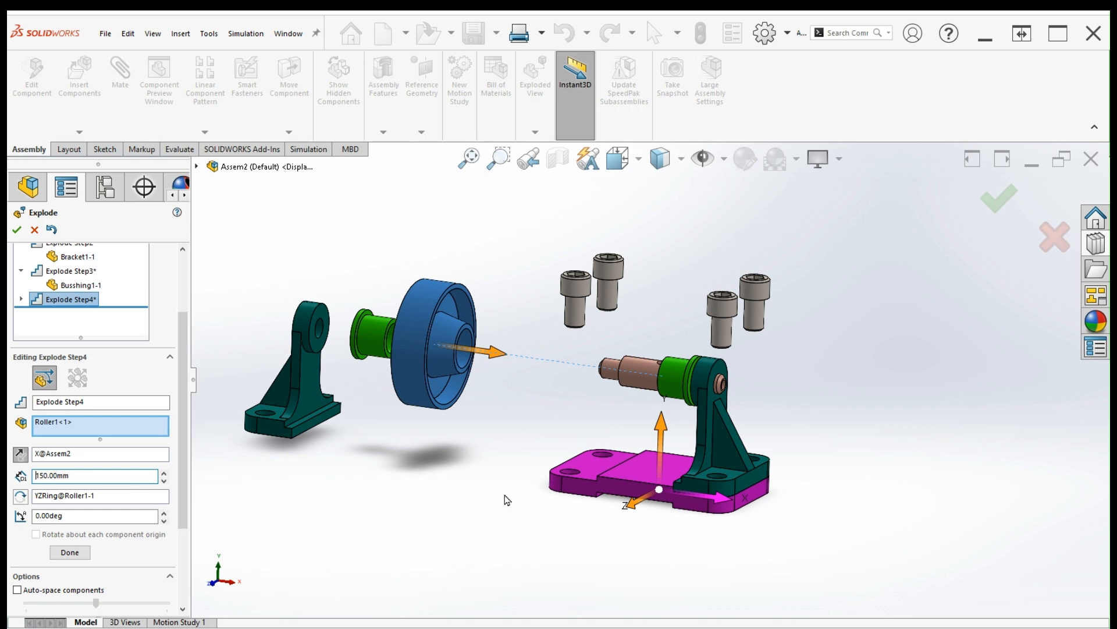
pyautogui.click(70, 553)
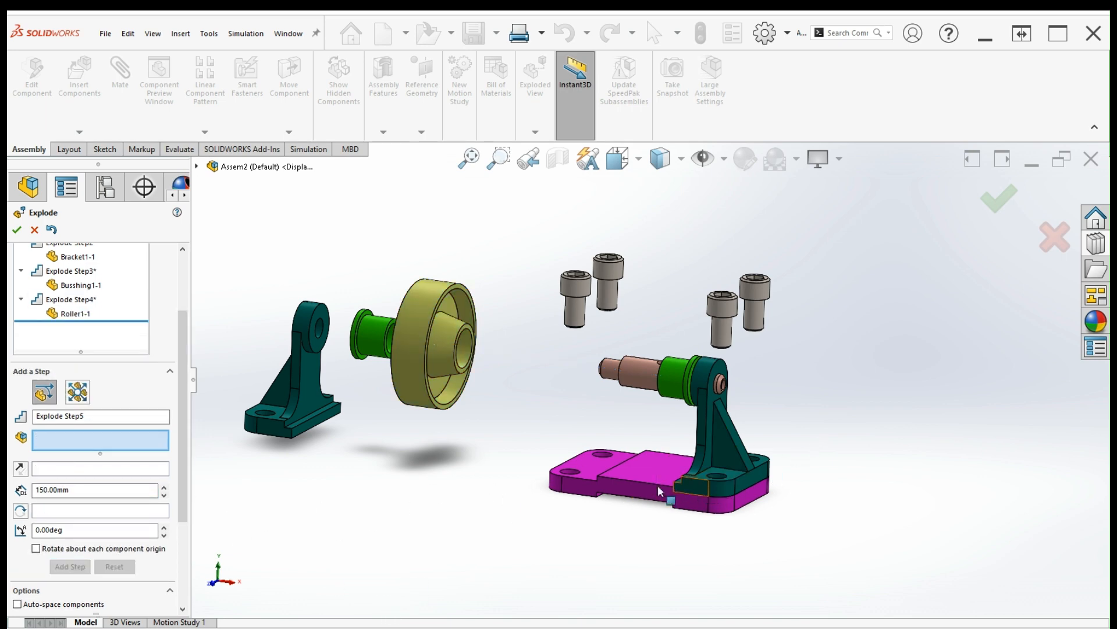
# Explode the bracket still on the base 150 mm outward along the positive X axis as a completed explode step
pyautogui.click(733, 459)
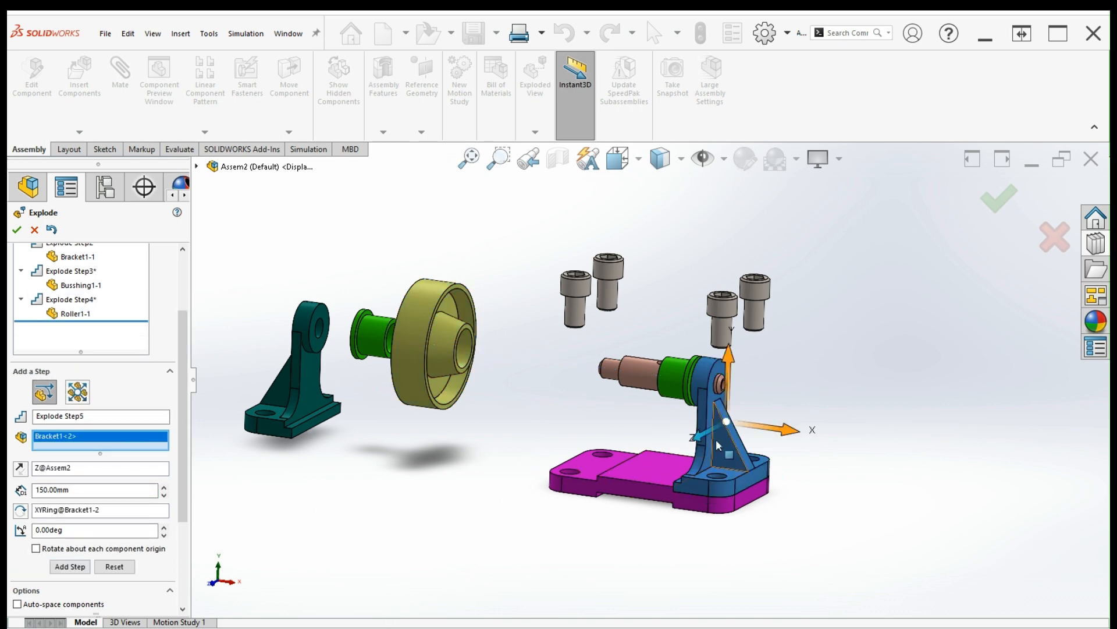
pyautogui.moveTo(791, 436); pyautogui.dragTo(1000, 460)
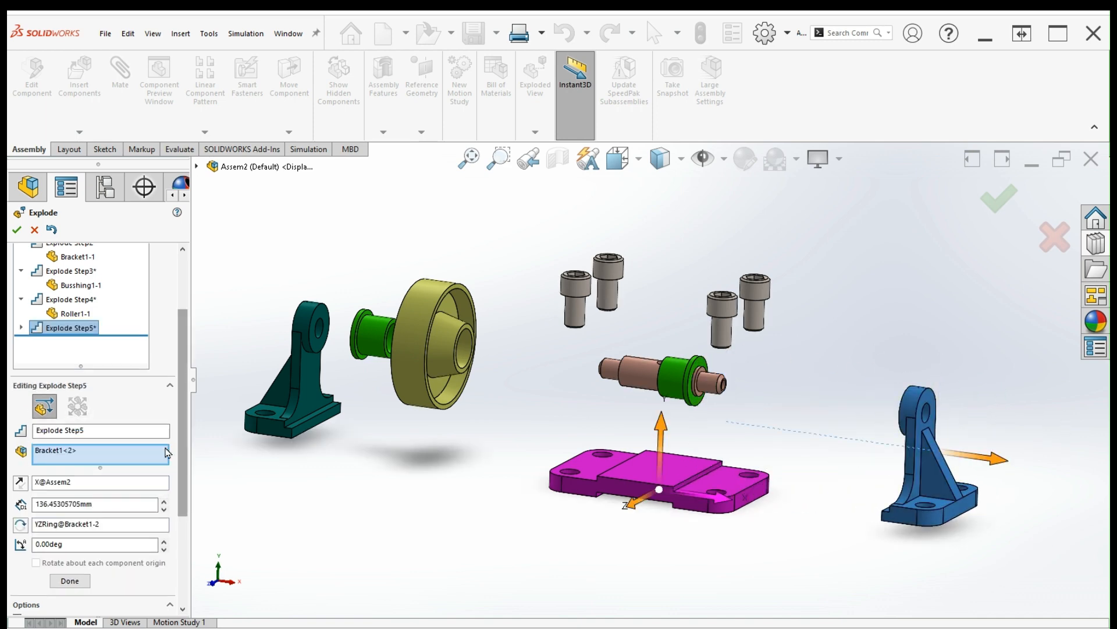
pyautogui.doubleClick(112, 506)
pyautogui.write('150')
pyautogui.press('Return')
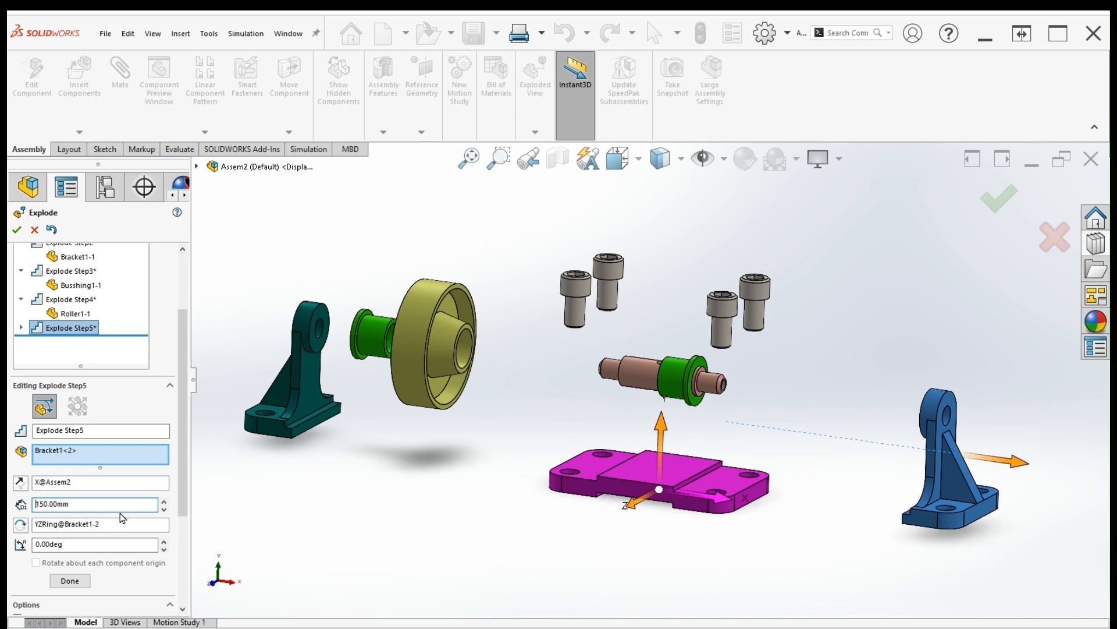
pyautogui.click(70, 580)
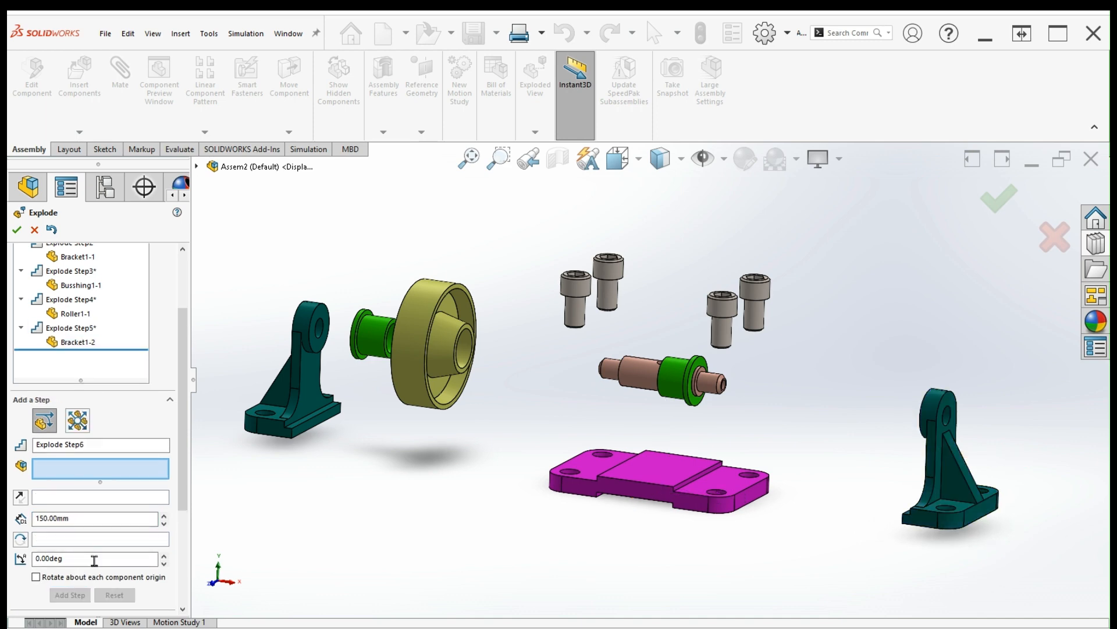
# Explode the bushing still on the shaft 125 mm along the X axis toward the positive-side bracket and complete the step
pyautogui.click(663, 384)
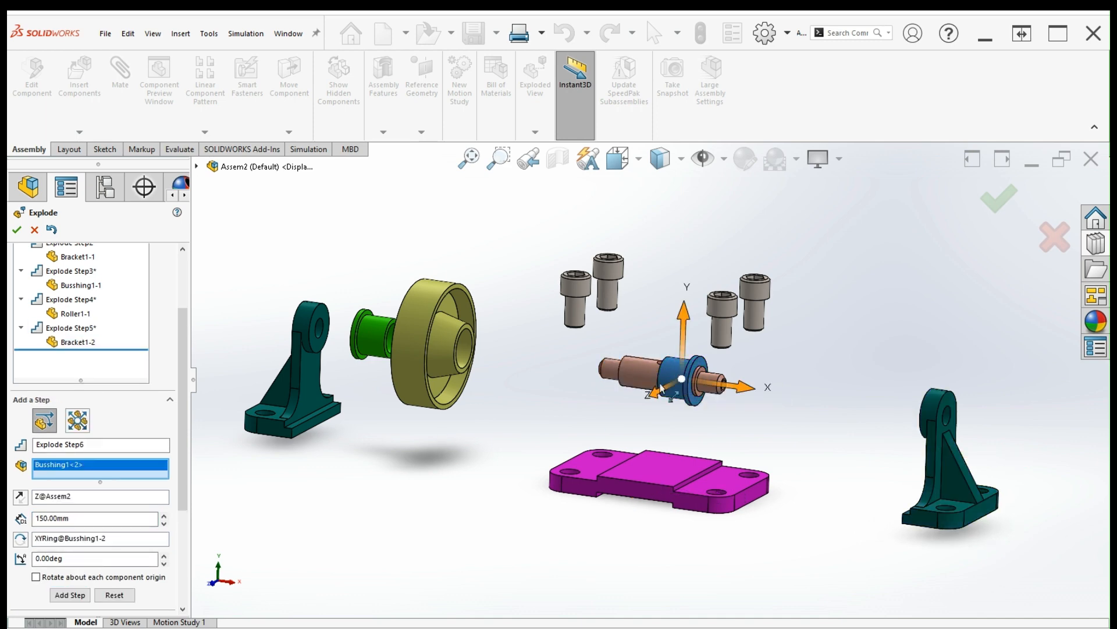
pyautogui.moveTo(749, 387); pyautogui.dragTo(899, 408)
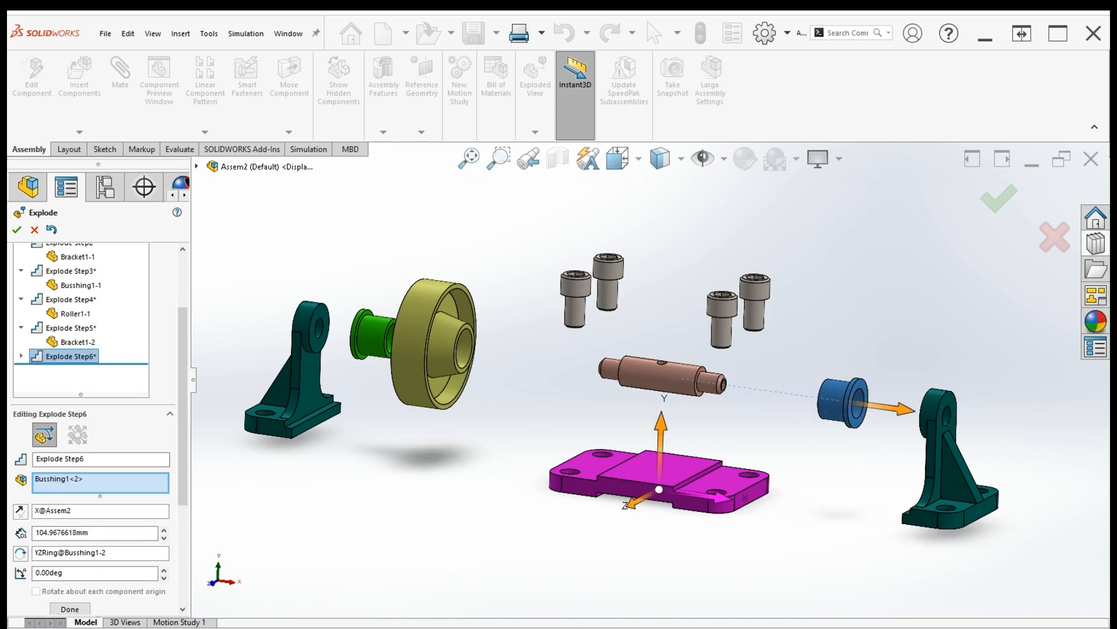
pyautogui.doubleClick(106, 532)
pyautogui.write('125')
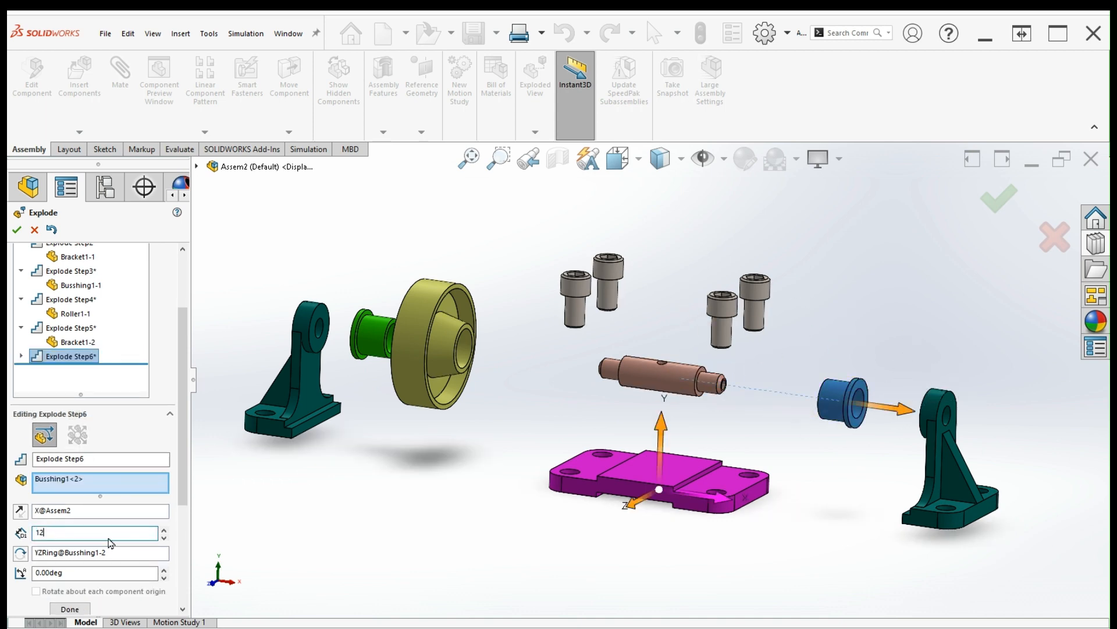
pyautogui.press('Return')
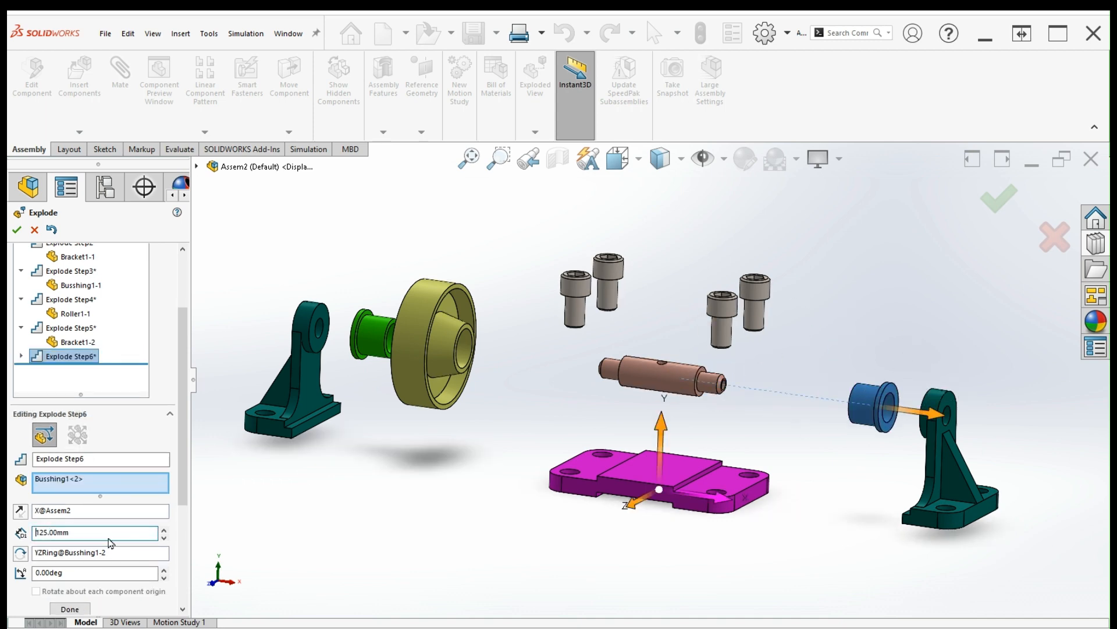
pyautogui.click(77, 607)
# Explode the shaft 90 mm along the negative X direction toward the roller and complete the step
pyautogui.click(668, 382)
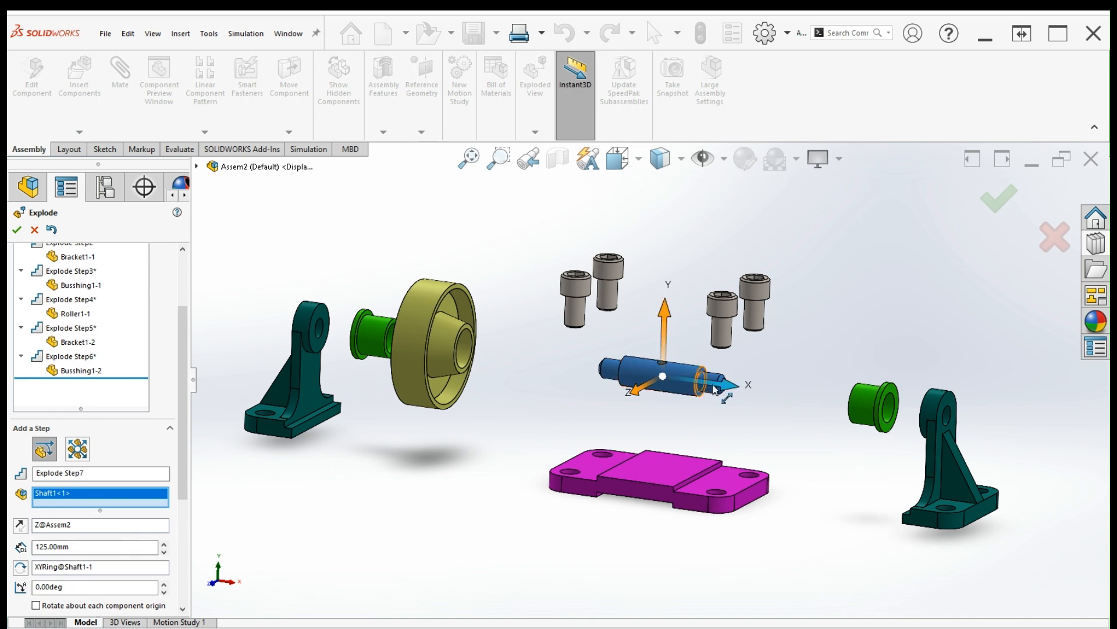
pyautogui.moveTo(725, 388); pyautogui.dragTo(604, 373)
pyautogui.doubleClick(121, 563)
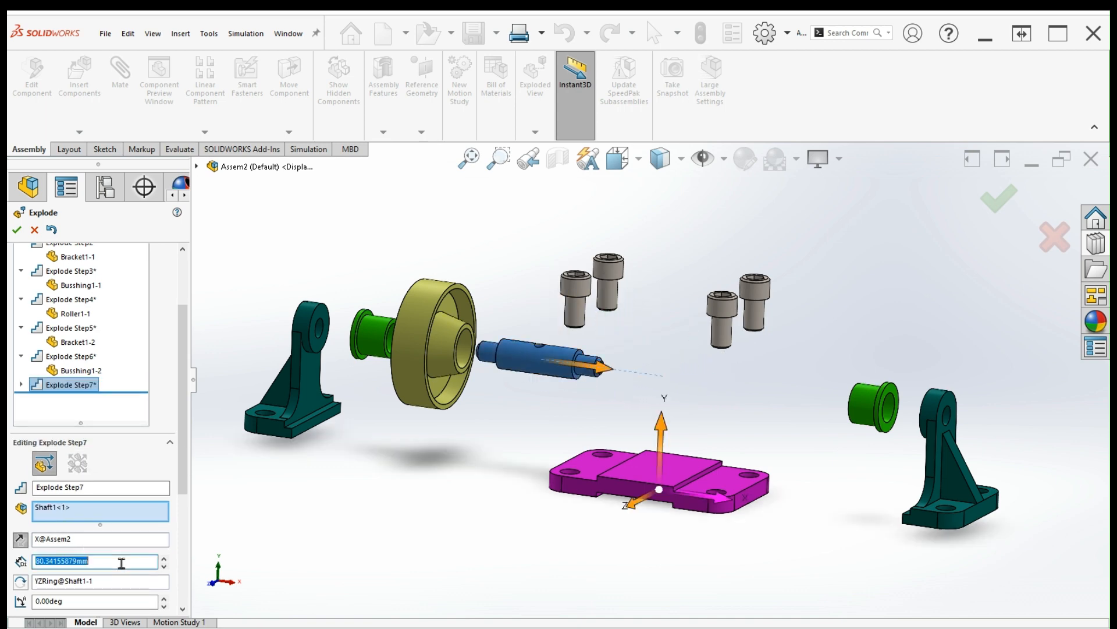
pyautogui.write('80')
pyautogui.press('Return')
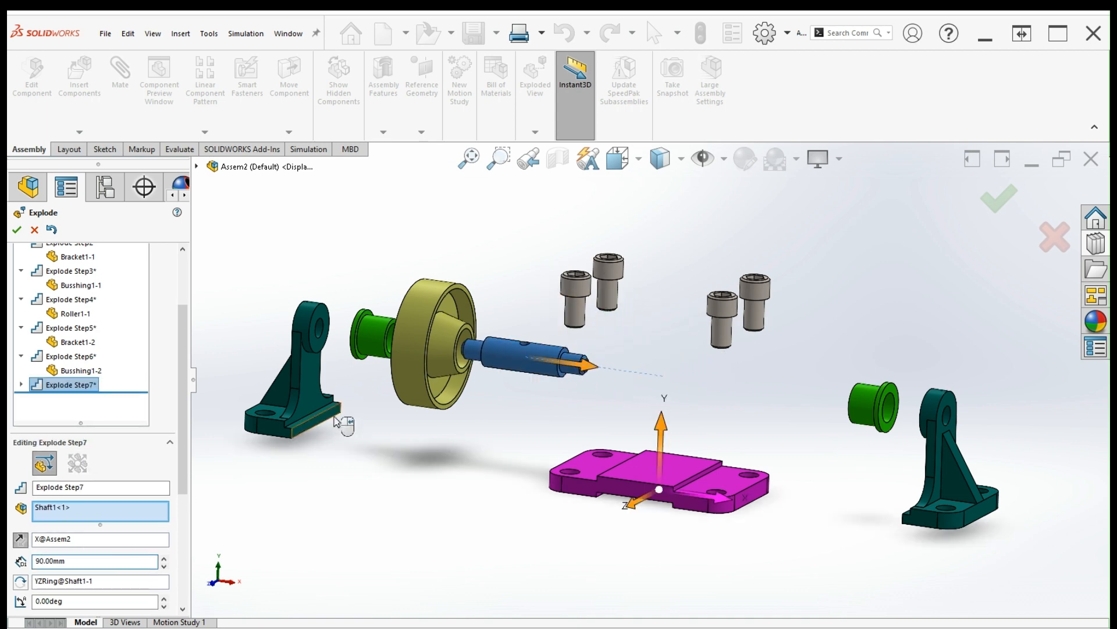
pyautogui.press('Up')
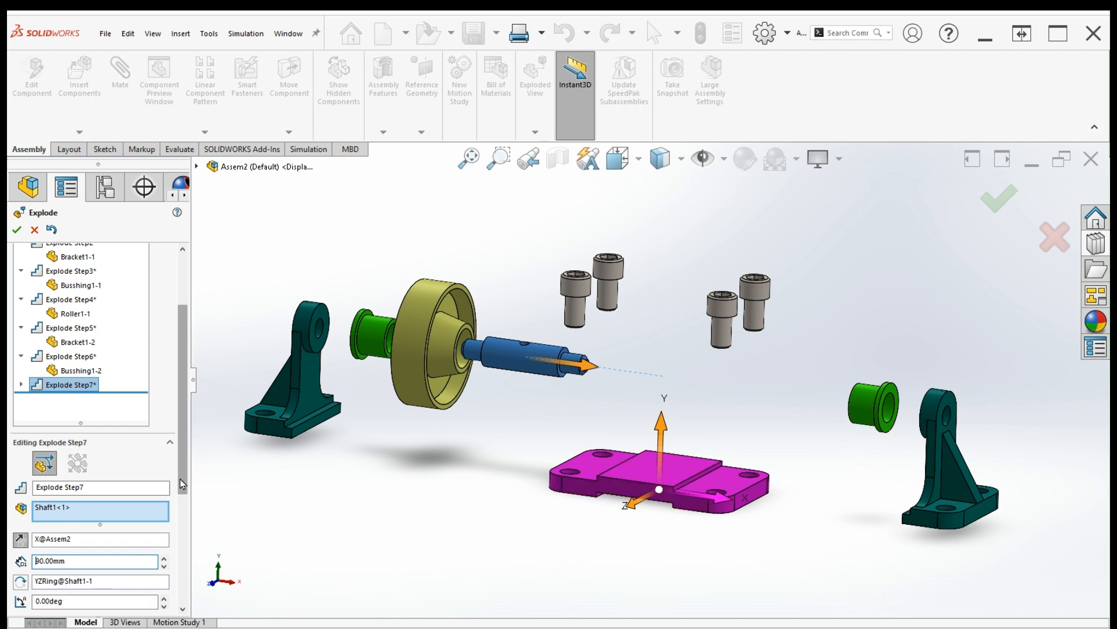
pyautogui.moveTo(180, 478); pyautogui.dragTo(180, 531)
pyautogui.click(85, 540)
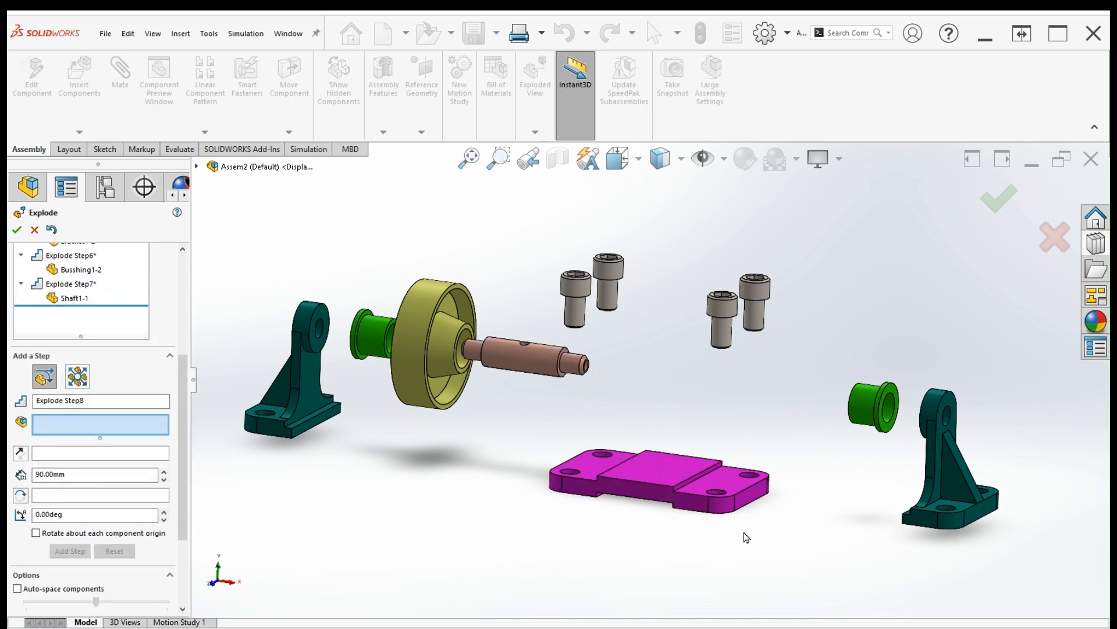
# Explode the base 200 mm forward along the Z axis, complete that step and accept the exploded view
pyautogui.click(652, 492)
pyautogui.scroll(3, 593, 533)
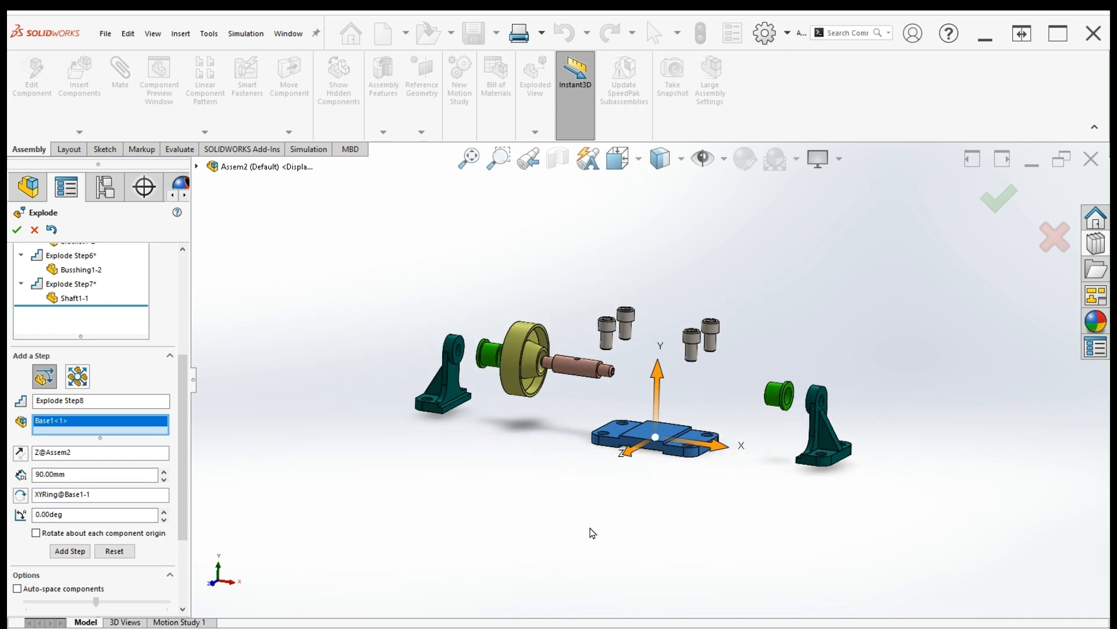
pyautogui.moveTo(632, 455); pyautogui.dragTo(479, 522)
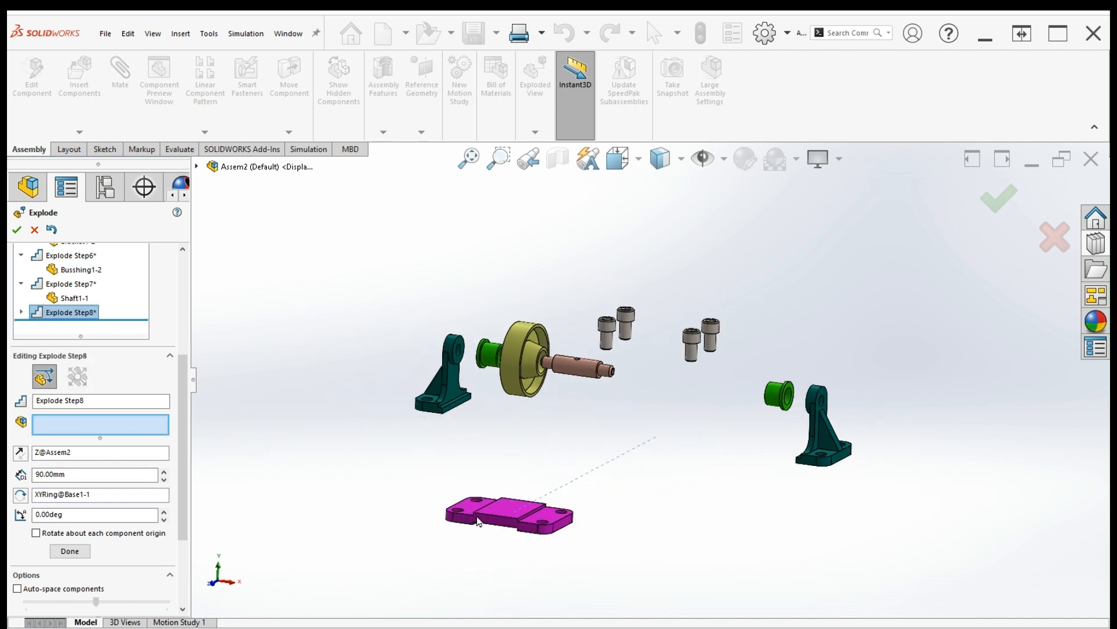
pyautogui.click(112, 488)
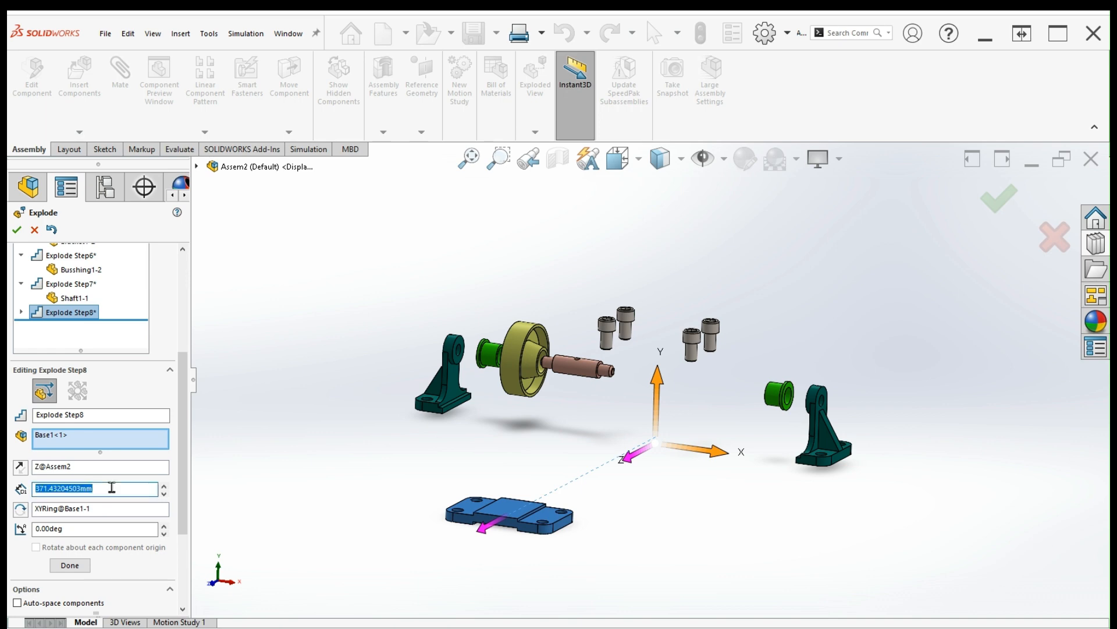
pyautogui.write('200')
pyautogui.press('Return')
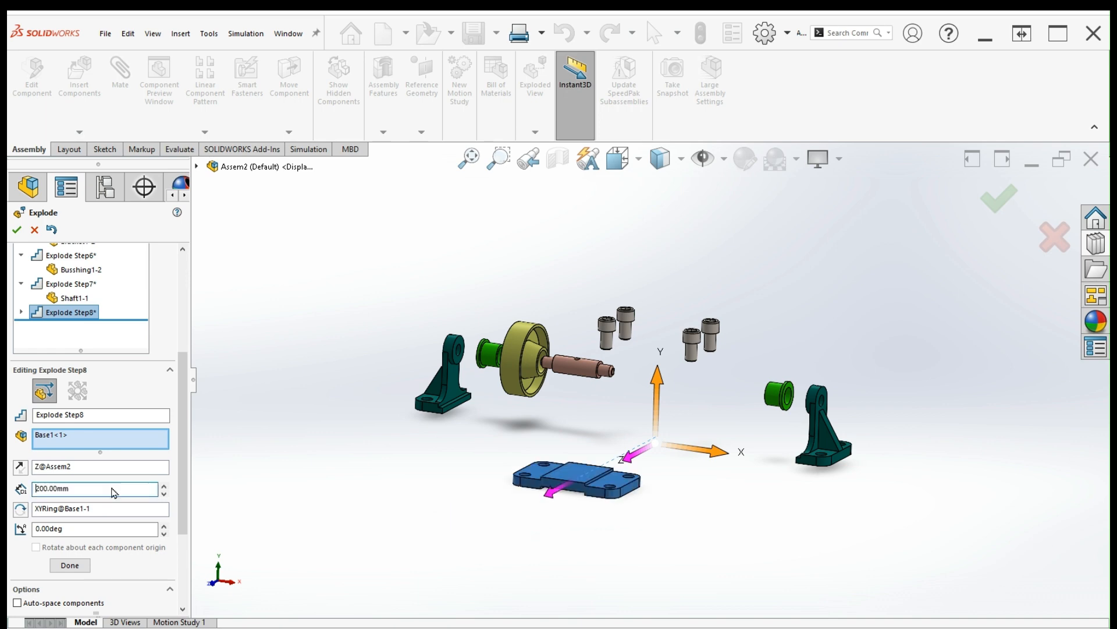
pyautogui.click(80, 568)
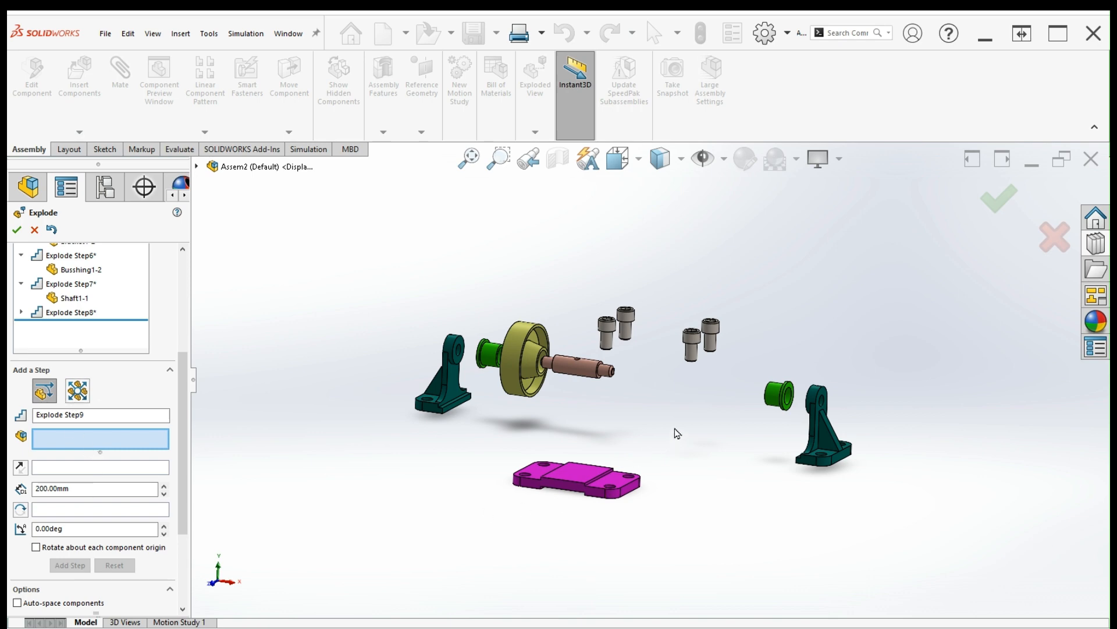
pyautogui.moveTo(677, 434); pyautogui.dragTo(646, 436, button='middle')
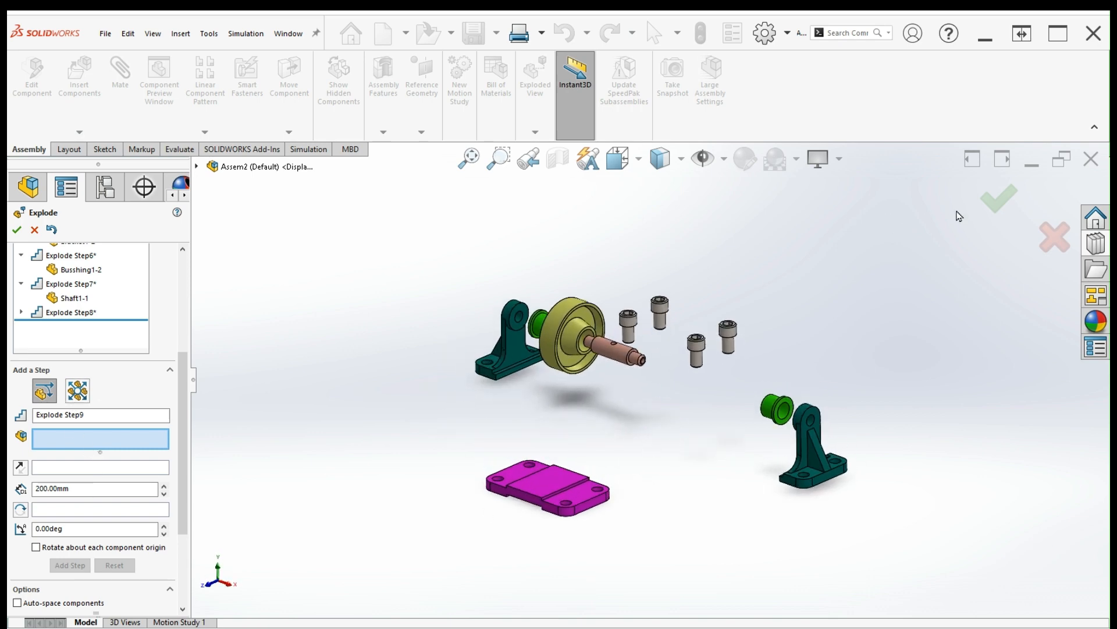
pyautogui.click(999, 200)
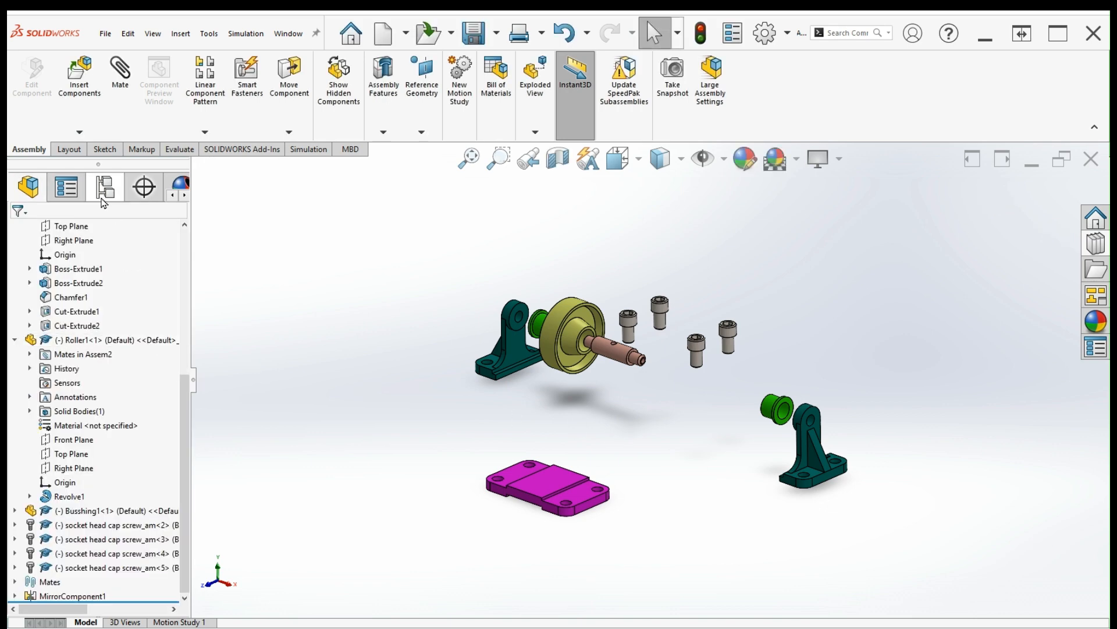
# Collapse Exploded View1 under the Default configuration and fit the assembled model in view
pyautogui.click(104, 198)
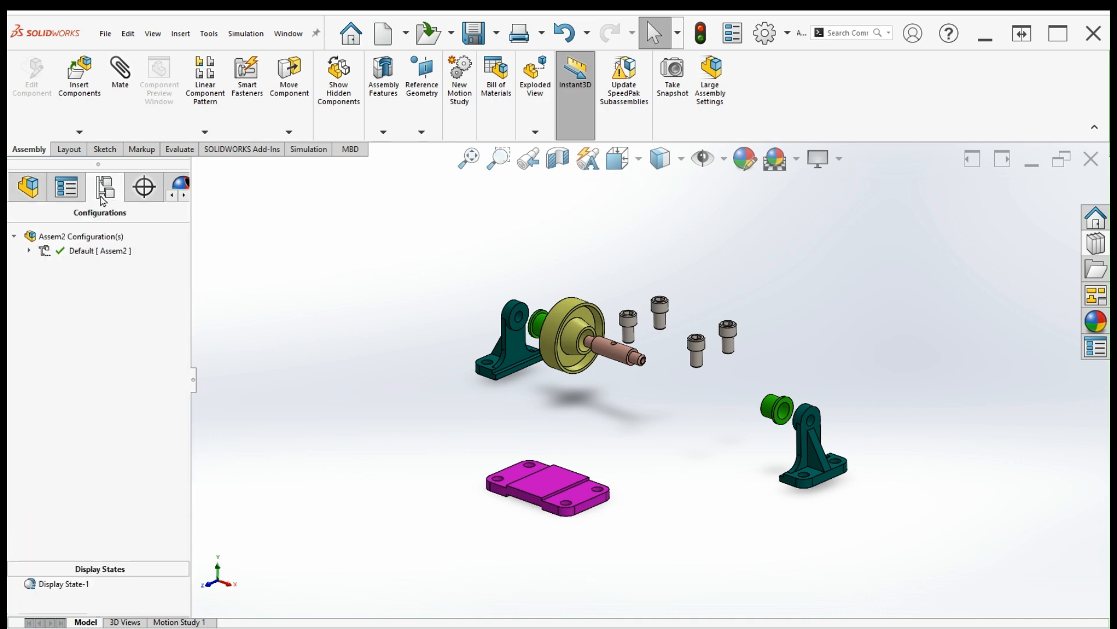
pyautogui.click(28, 251)
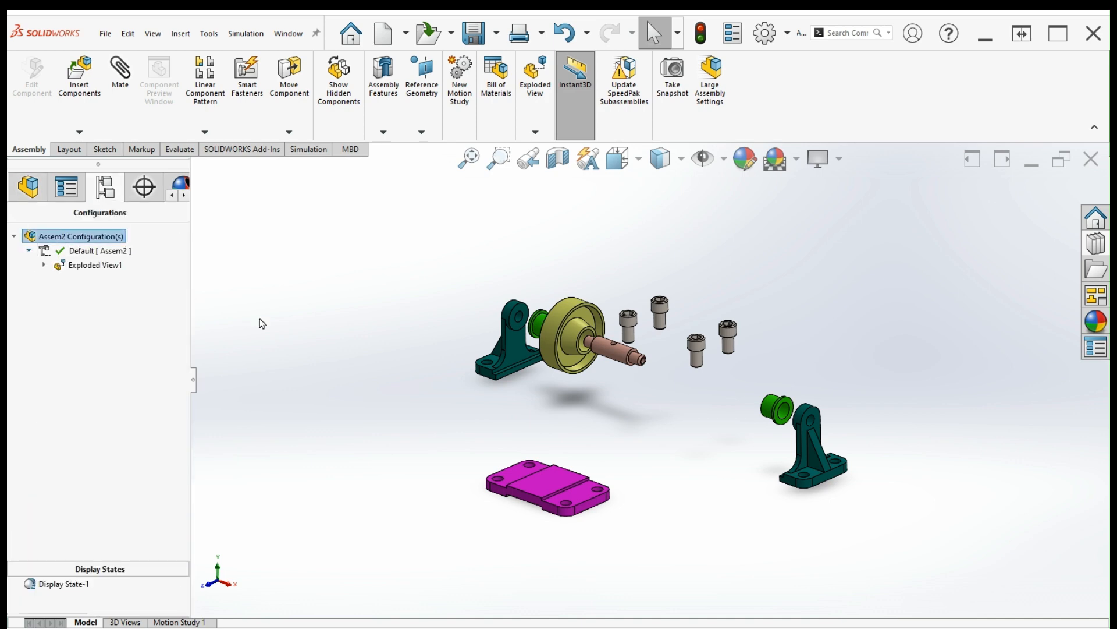
pyautogui.doubleClick(110, 271)
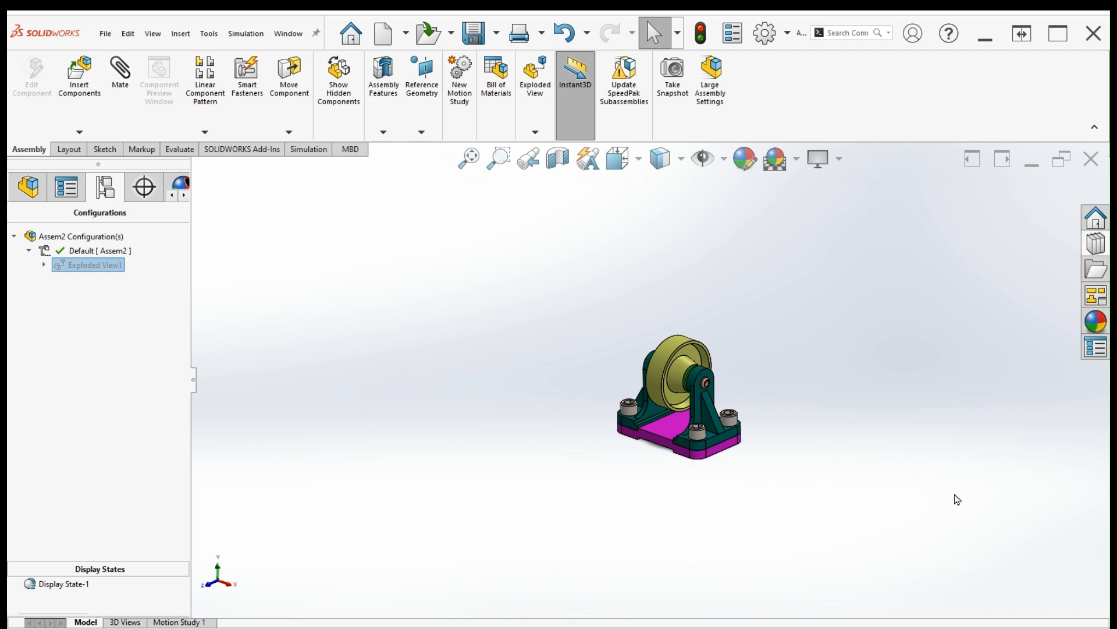
pyautogui.press('f')
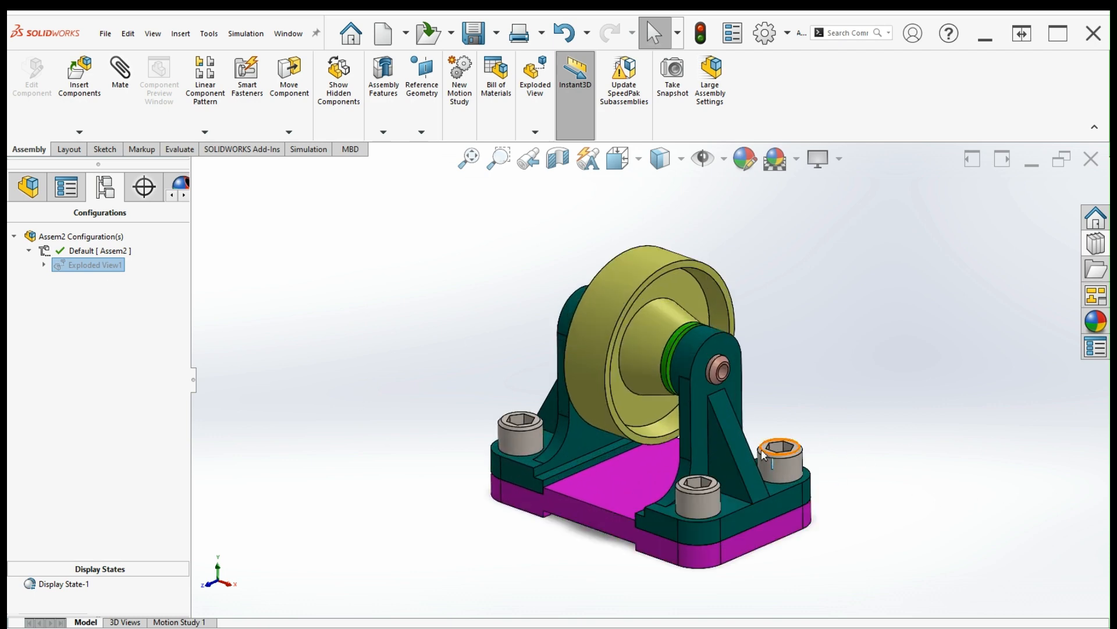
pyautogui.press('z')
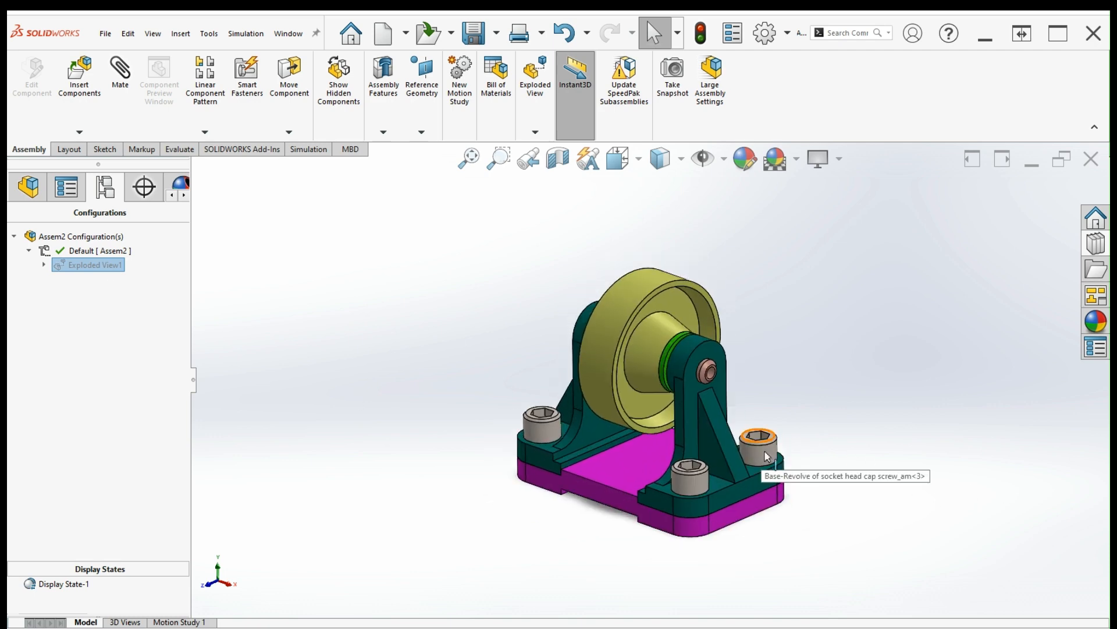
# Display Exploded View1 again to check its explode steps, and collapse it back to the assembled state
pyautogui.doubleClick(106, 271)
pyautogui.press('z')
pyautogui.press('z')
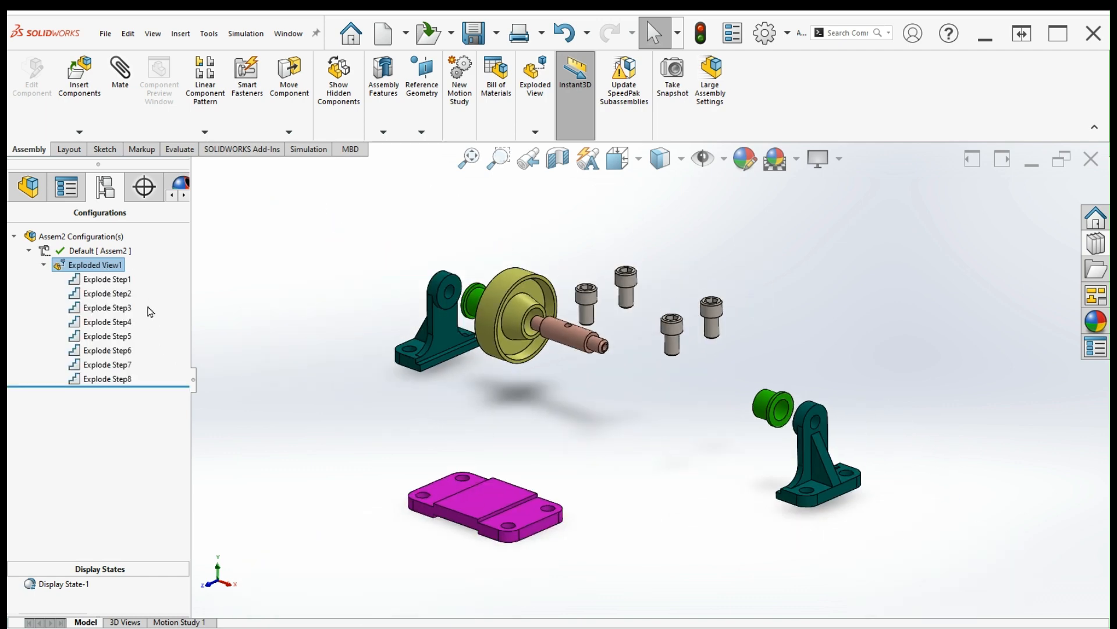
pyautogui.doubleClick(87, 265)
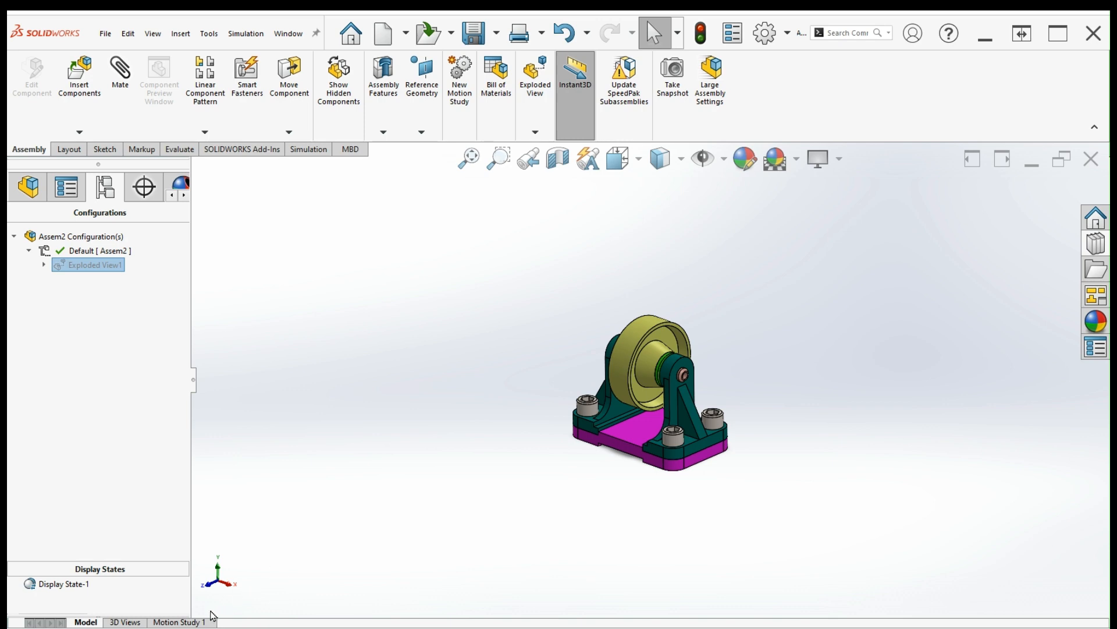
# Open Motion Study 1 with its full timeline and expand its Lights, Cameras and Scene folder
pyautogui.click(179, 622)
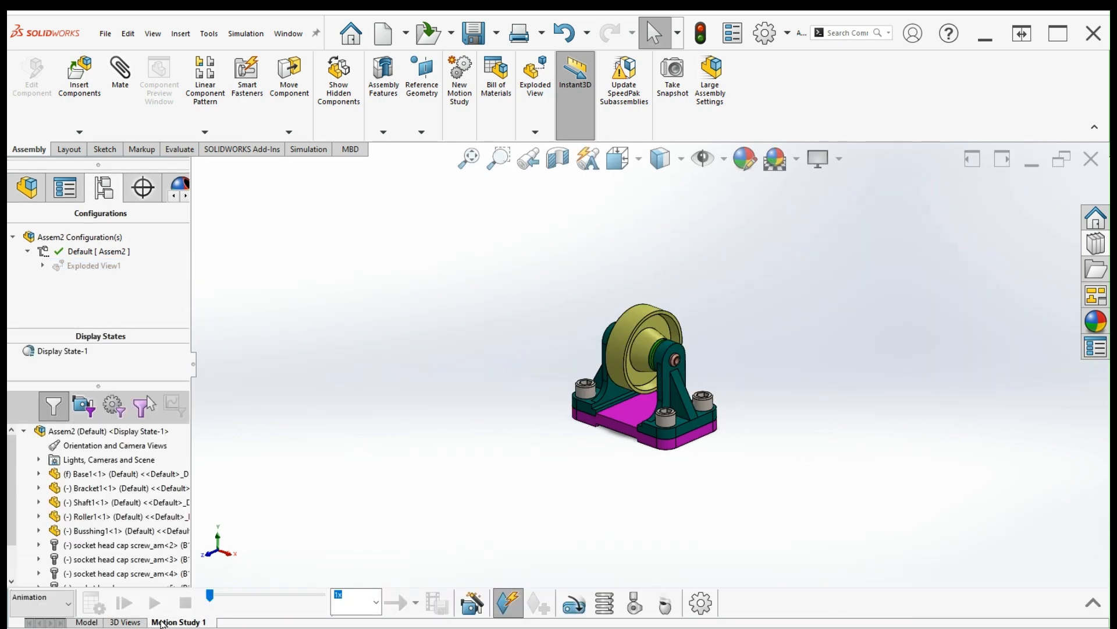
pyautogui.click(1093, 602)
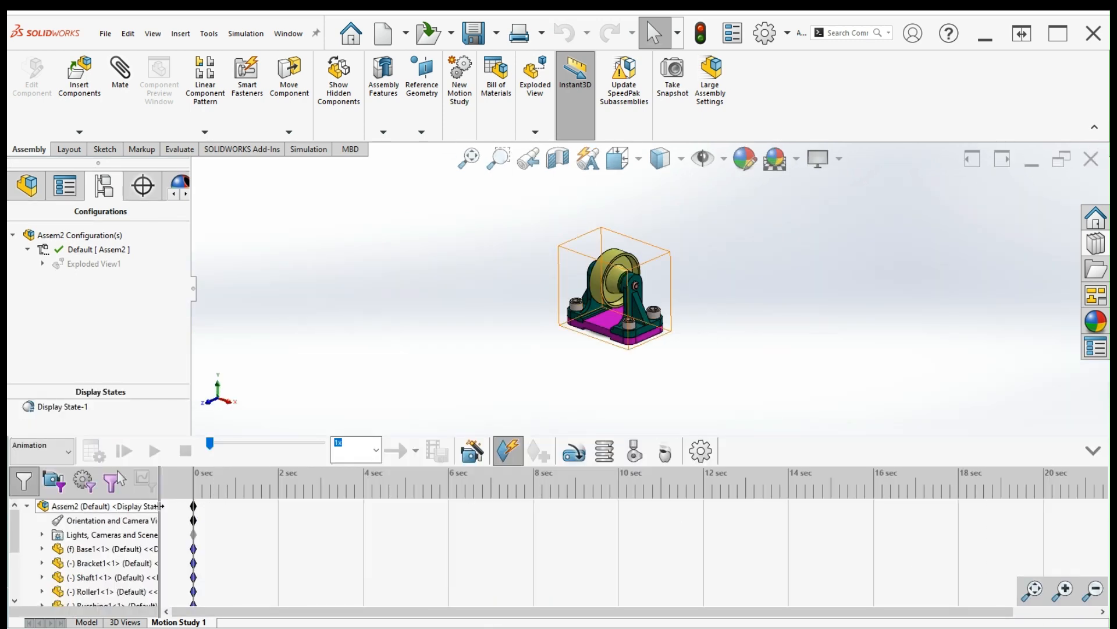
pyautogui.doubleClick(94, 535)
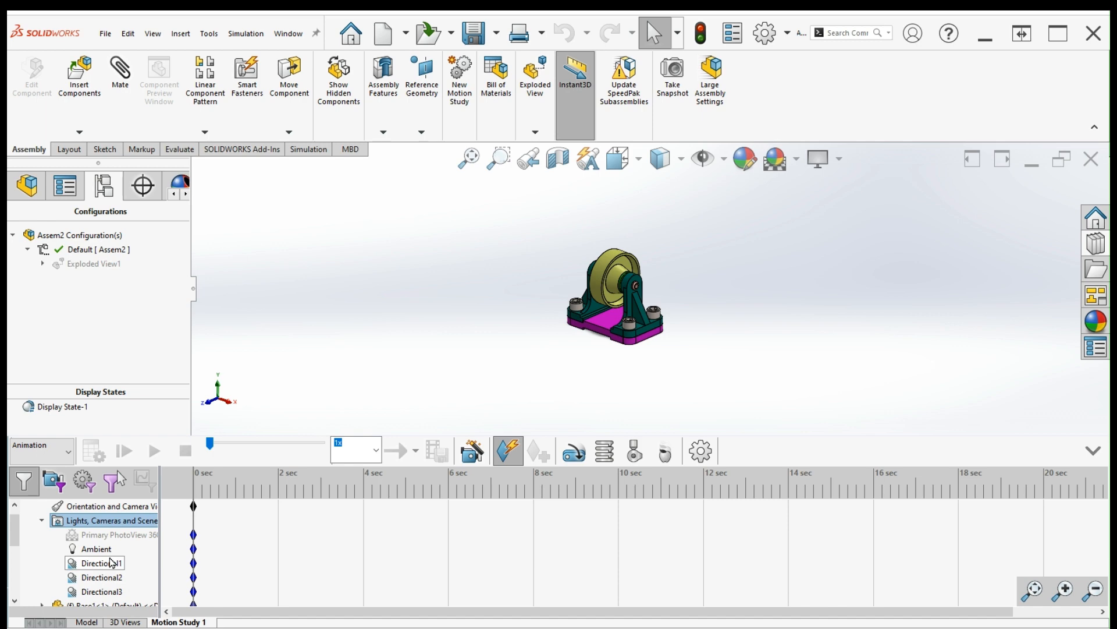
pyautogui.scroll(-1, 111, 563)
pyautogui.scroll(1, 107, 565)
# Open the Directional1 light's properties and move the light outward, away from the roller assembly
pyautogui.doubleClick(101, 563)
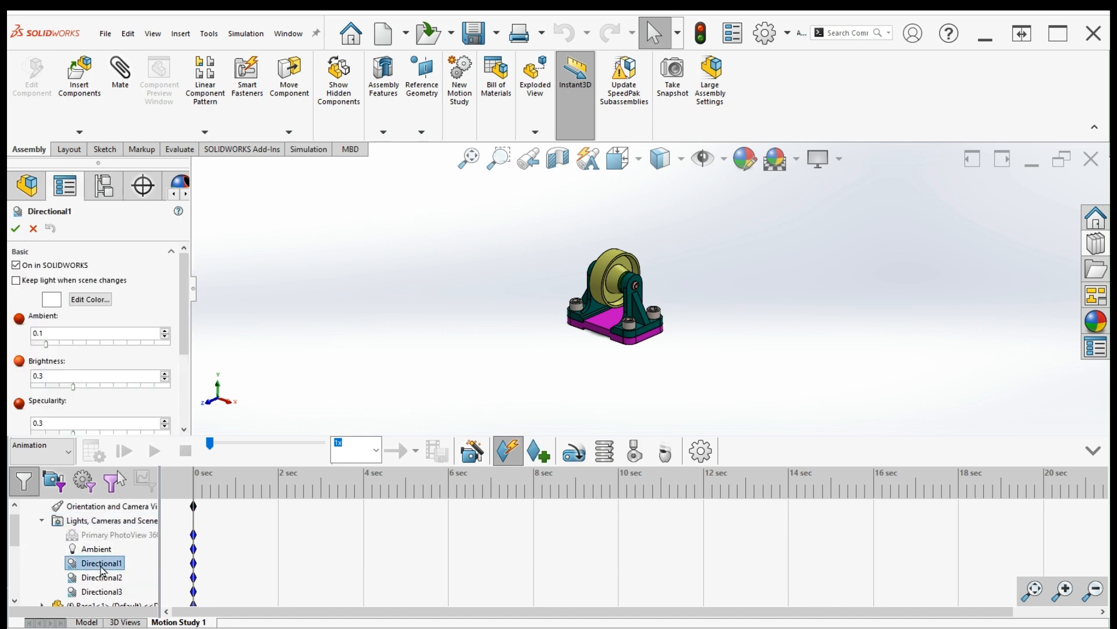
pyautogui.scroll(2, 655, 275)
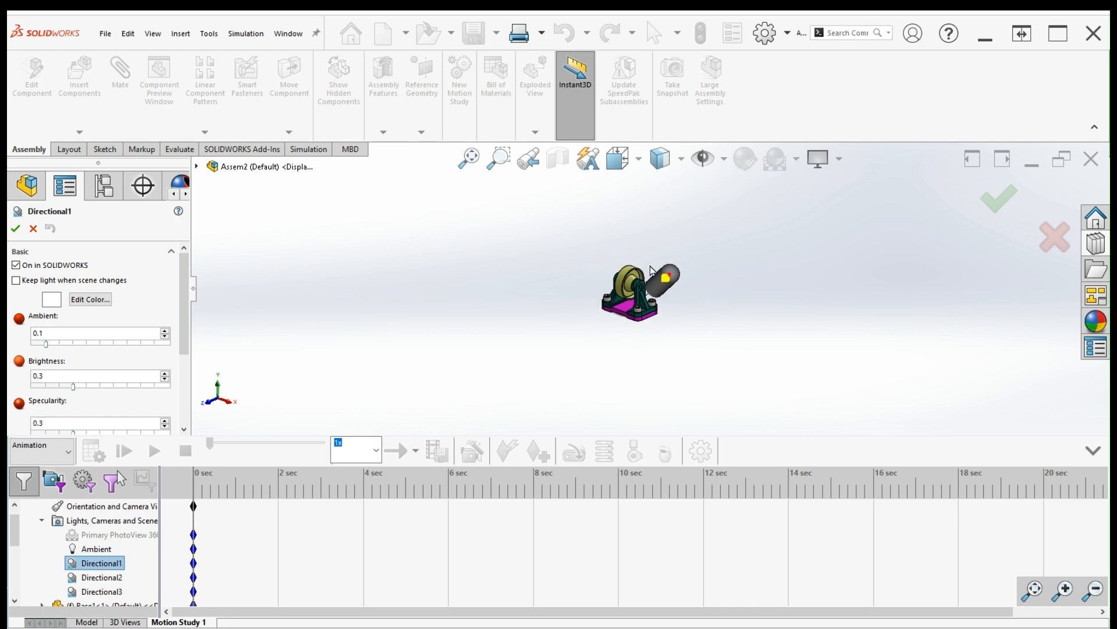
pyautogui.scroll(-5, 649, 271)
pyautogui.scroll(1, 631, 361)
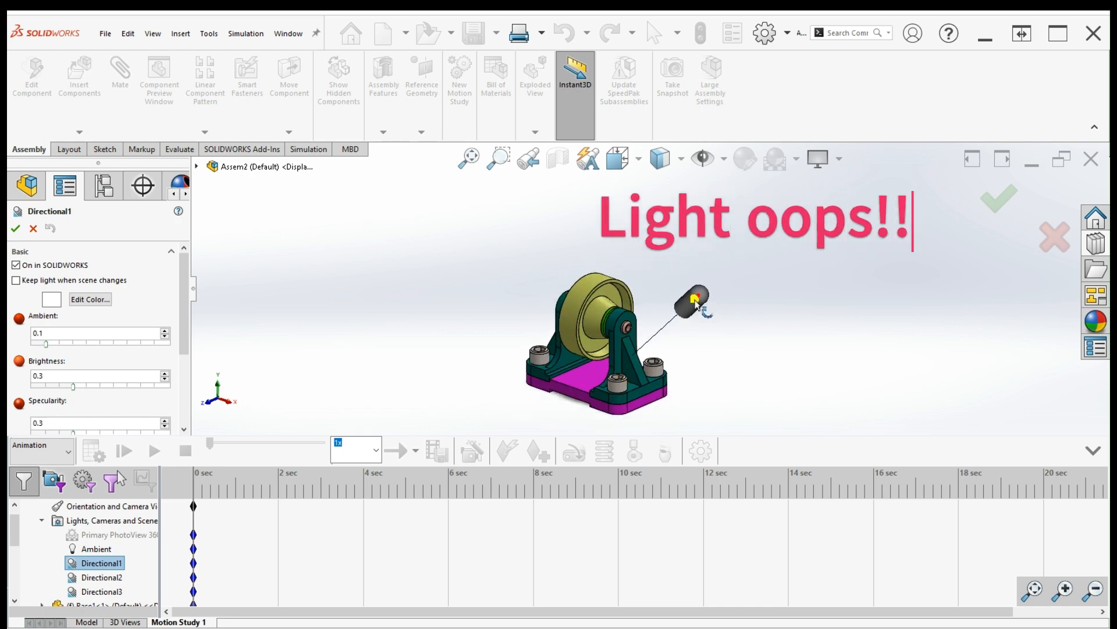
pyautogui.moveTo(698, 290); pyautogui.dragTo(779, 276)
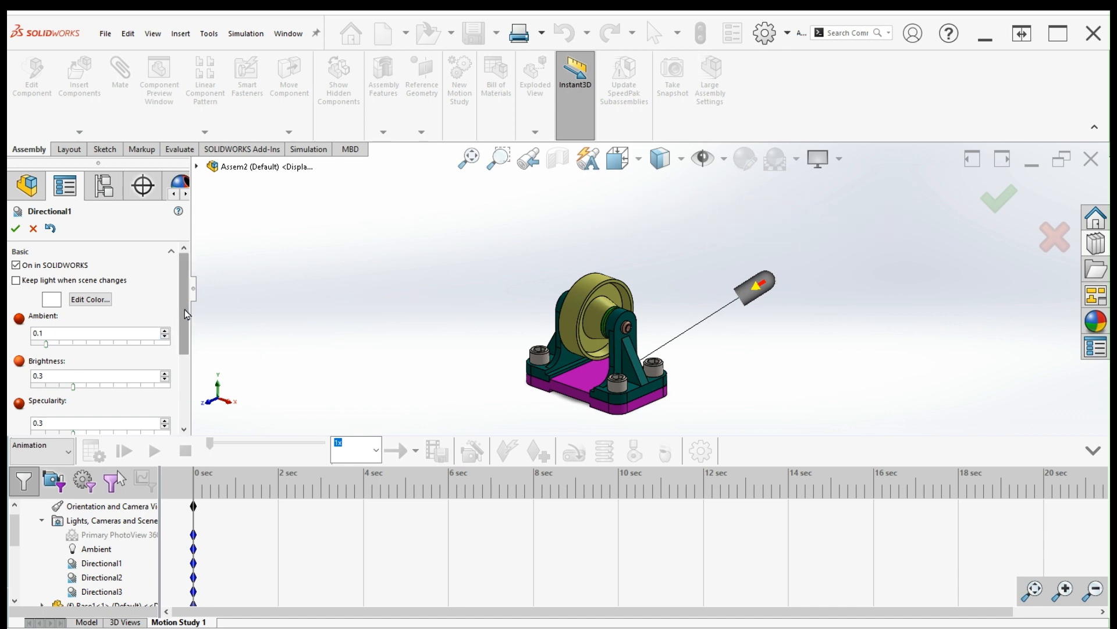
# Set the Directional1 light's brightness to 1, shift it slightly lower beside the assembly and accept the light
pyautogui.scroll(-2, 184, 310)
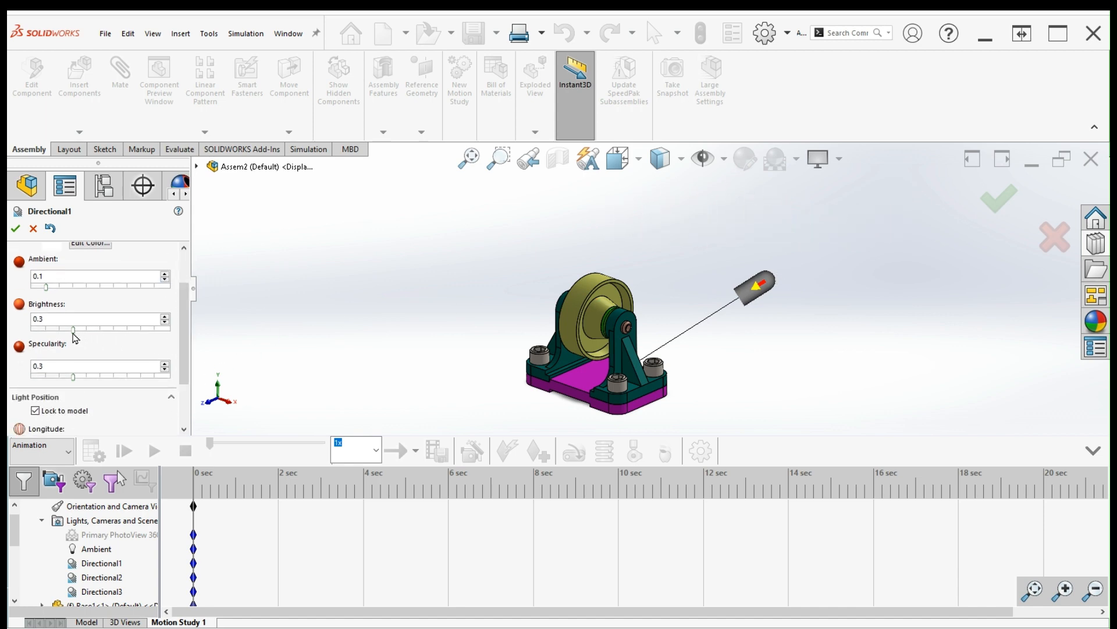
pyautogui.moveTo(74, 334); pyautogui.dragTo(173, 335)
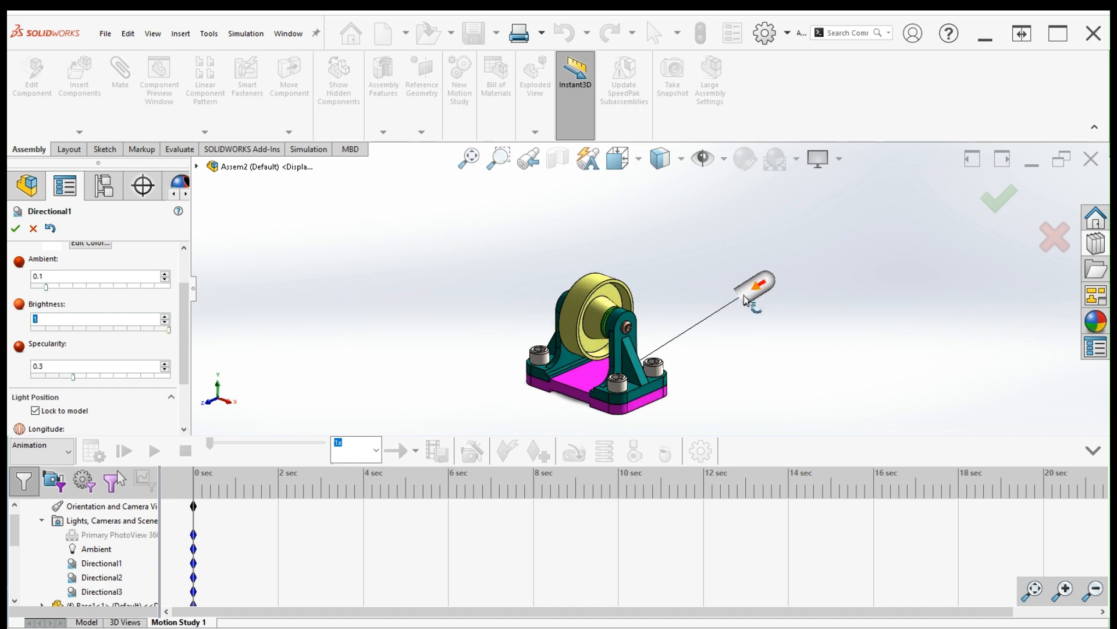
pyautogui.moveTo(757, 288); pyautogui.dragTo(776, 313)
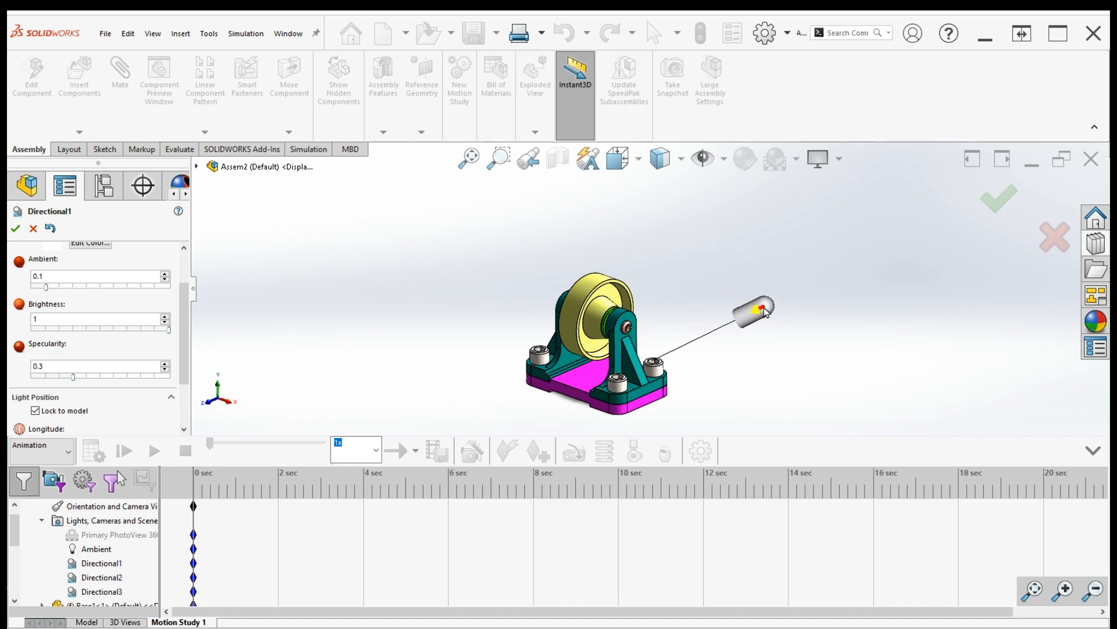
pyautogui.click(990, 204)
pyautogui.scroll(1, 851, 324)
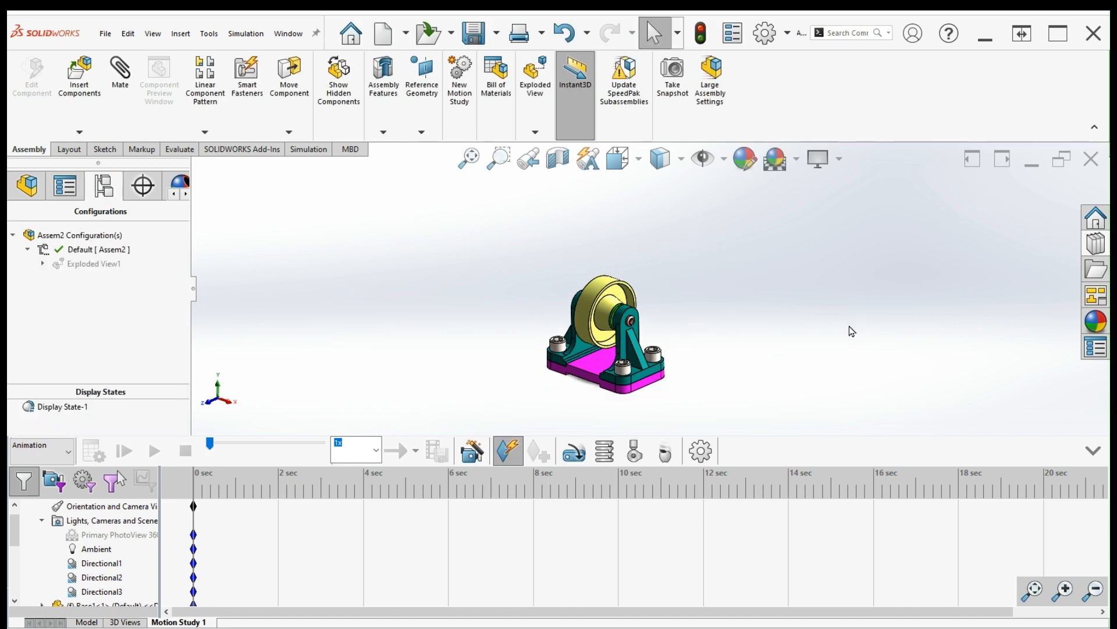
pyautogui.scroll(-1, 752, 351)
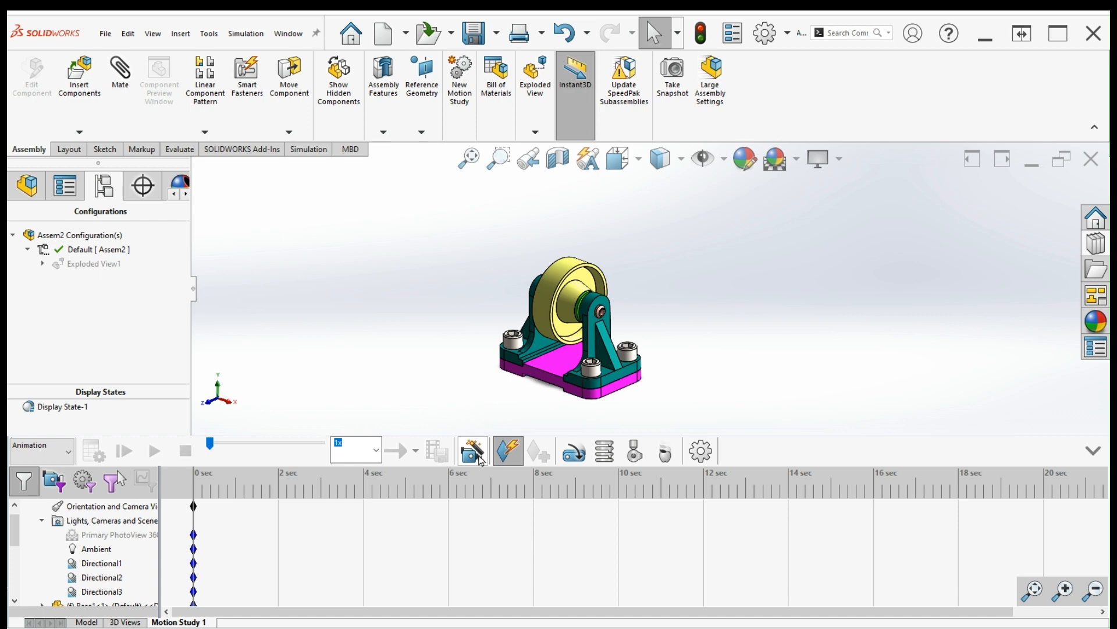
# Use the Animation Wizard to create an Explode animation with an 8-second duration and a start time of 0 seconds
pyautogui.click(478, 457)
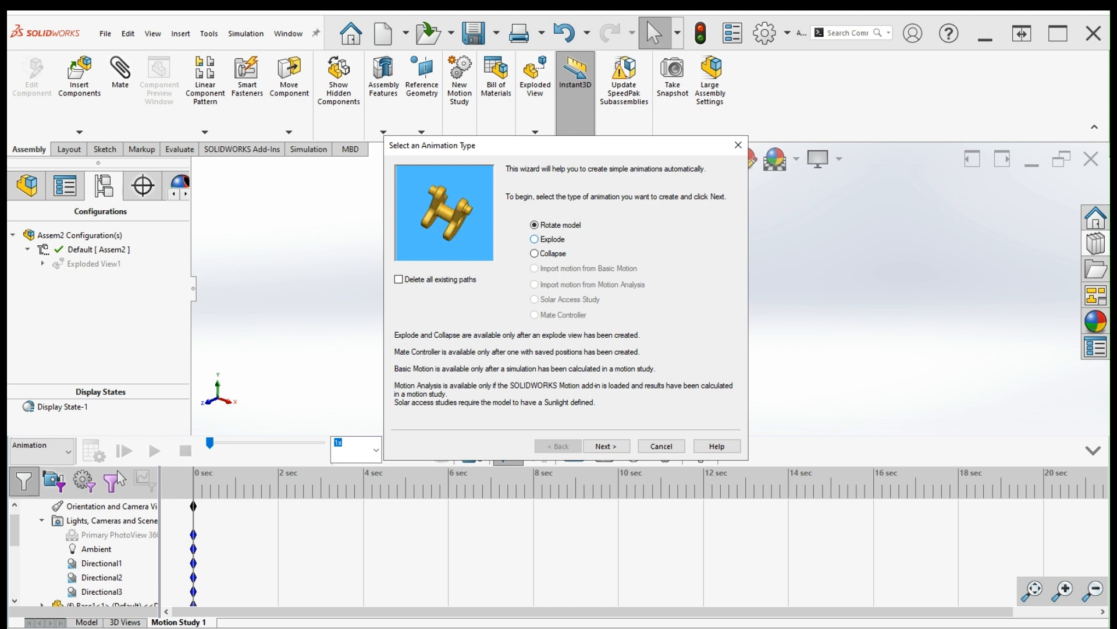
pyautogui.moveTo(539, 143)
pyautogui.mouseDown()
pyautogui.moveTo(536, 157)
pyautogui.moveTo(527, 152)
pyautogui.mouseUp()
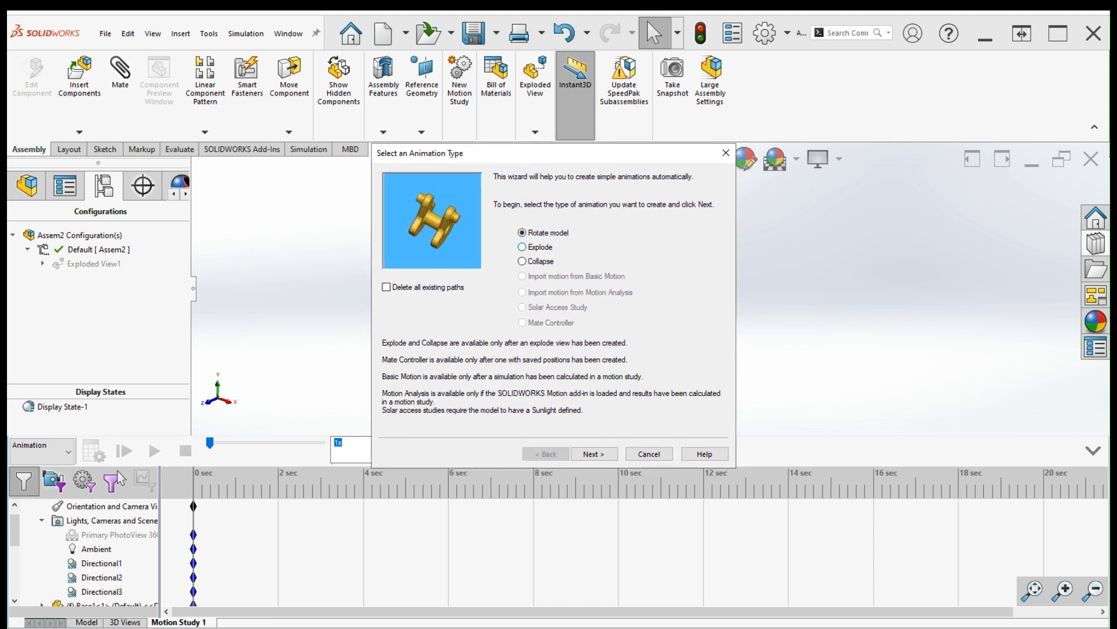
pyautogui.click(522, 247)
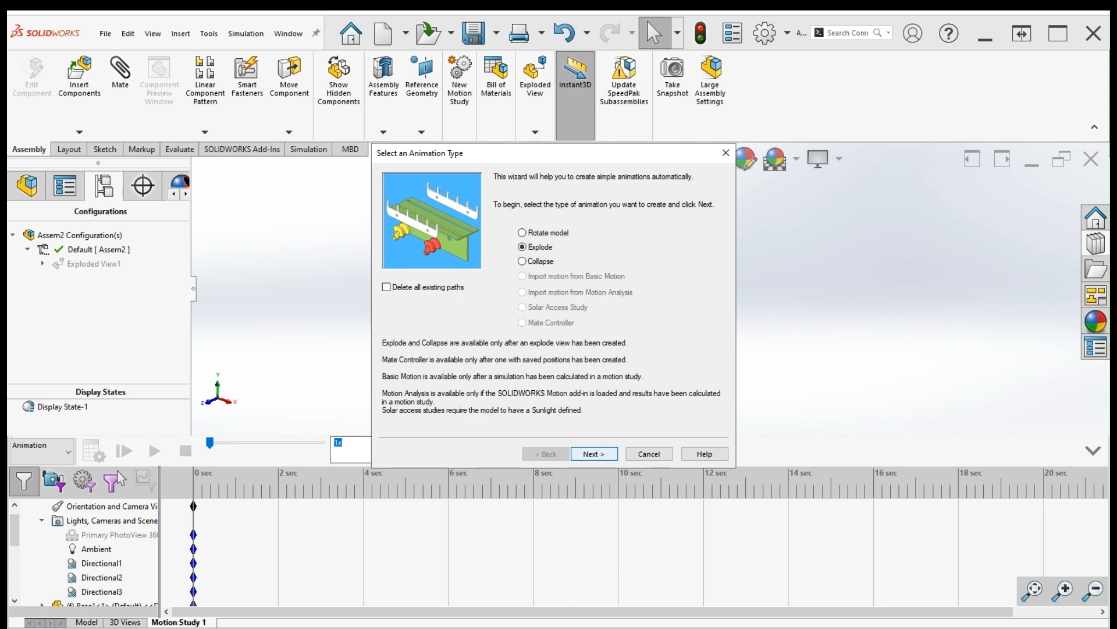
pyautogui.press('Return')
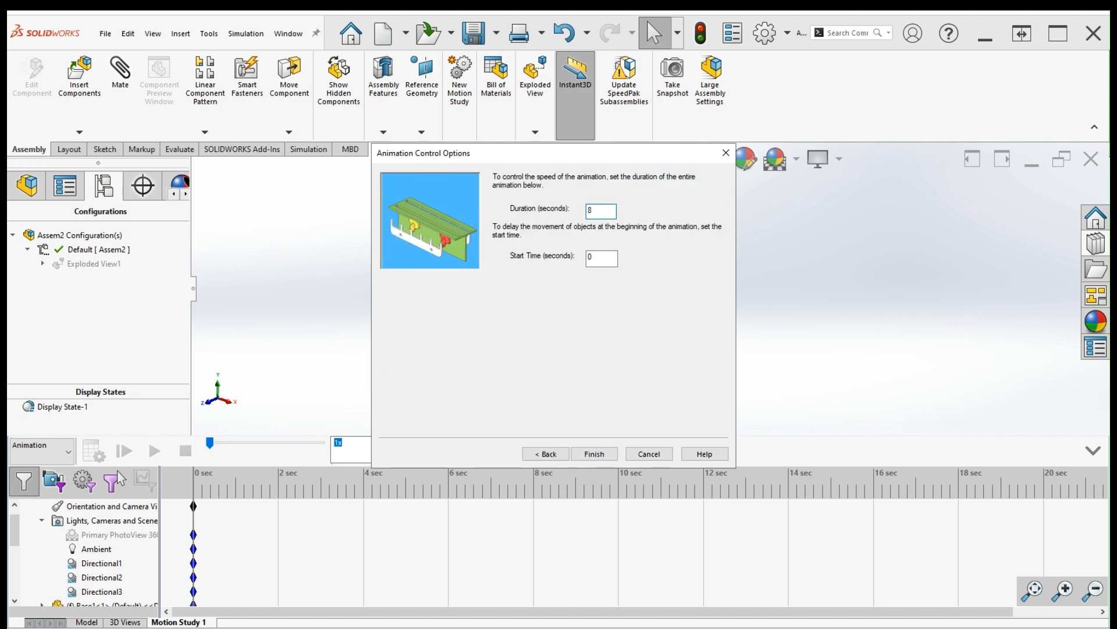
pyautogui.click(602, 258)
pyautogui.doubleClick(601, 258)
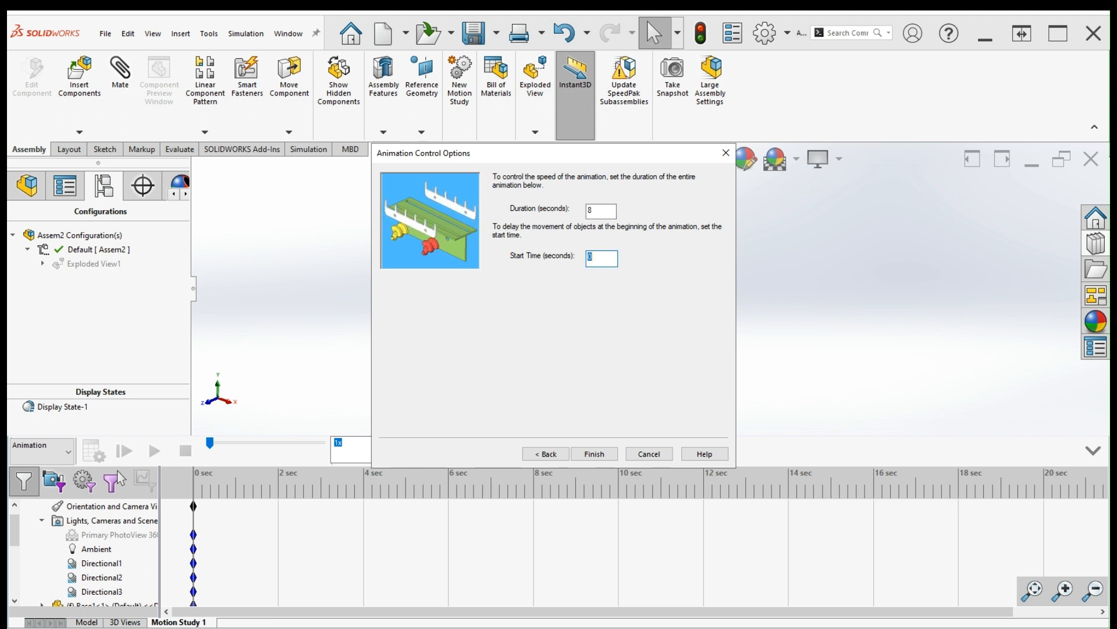
pyautogui.click(606, 454)
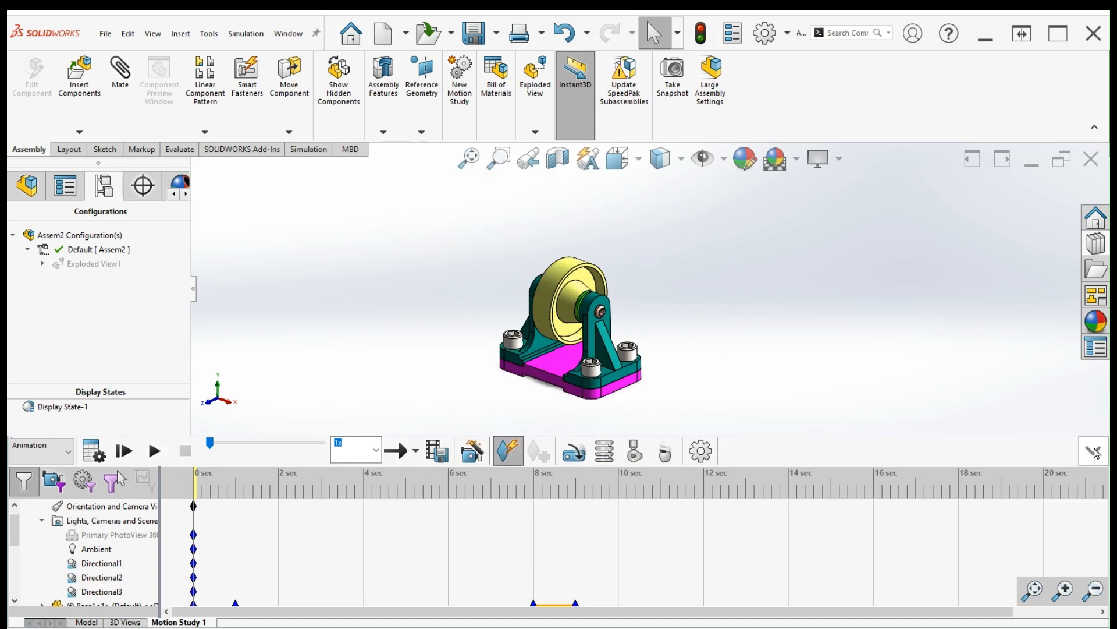
# Play the explode animation with the motion study timeline collapsed, and expand the timeline again
pyautogui.click(1093, 450)
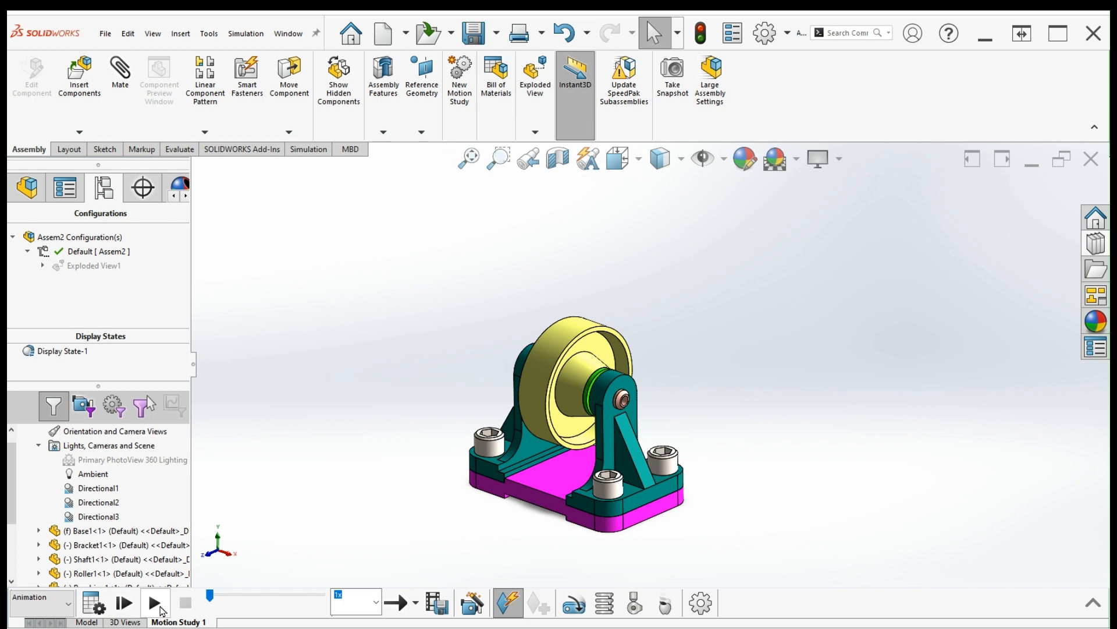
pyautogui.click(155, 603)
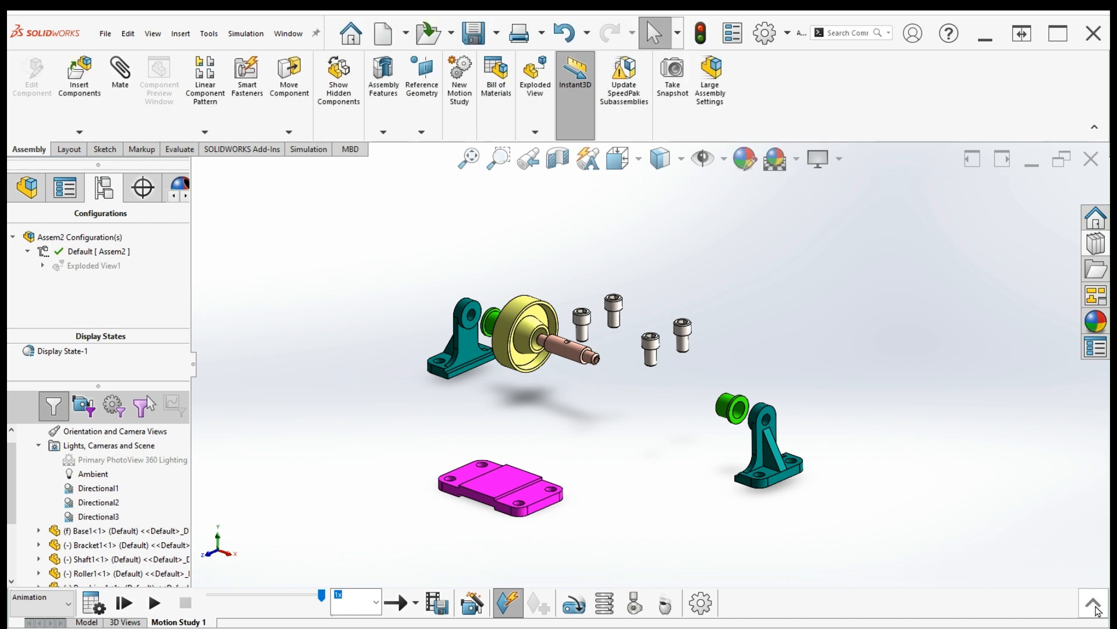
pyautogui.click(1094, 606)
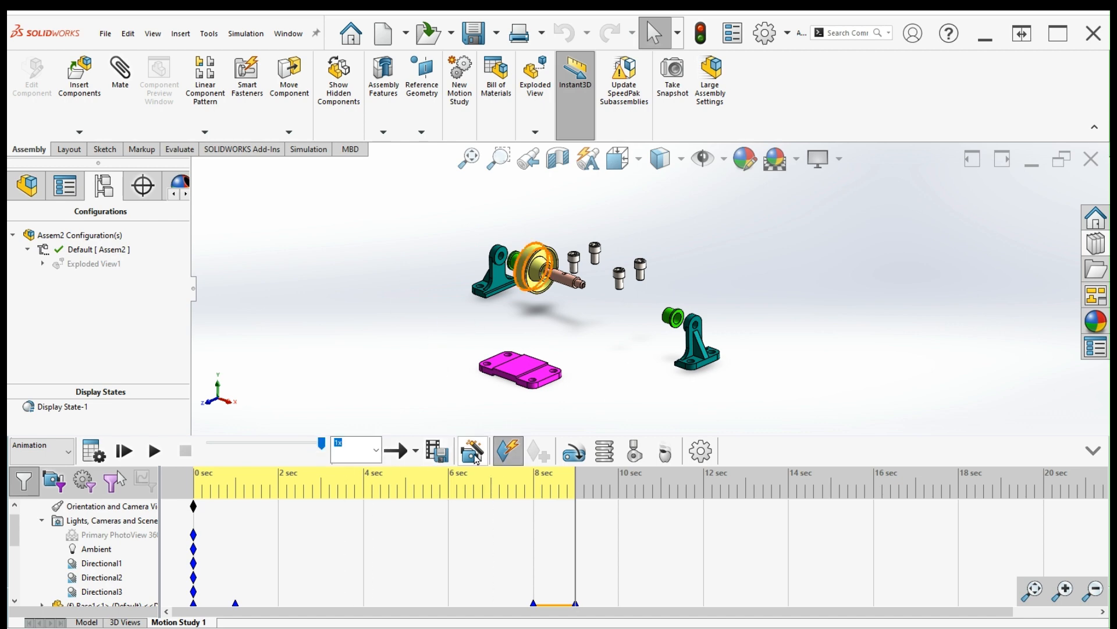
# Use the Animation Wizard to add a Collapse animation with an 8-second duration starting at 9 seconds
pyautogui.click(474, 453)
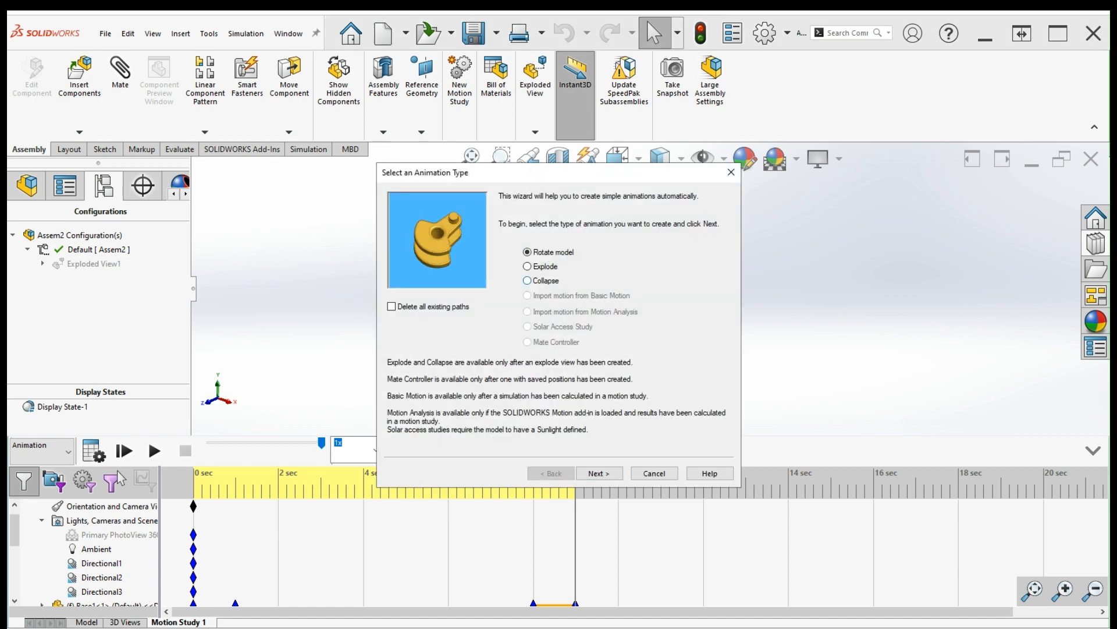
pyautogui.click(528, 280)
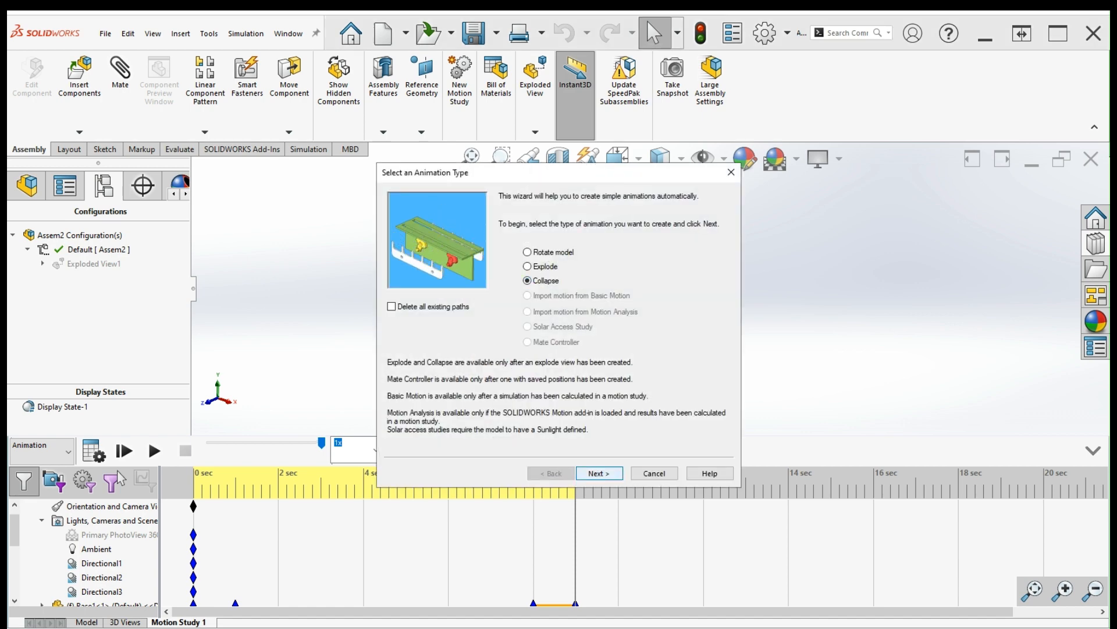
pyautogui.click(599, 473)
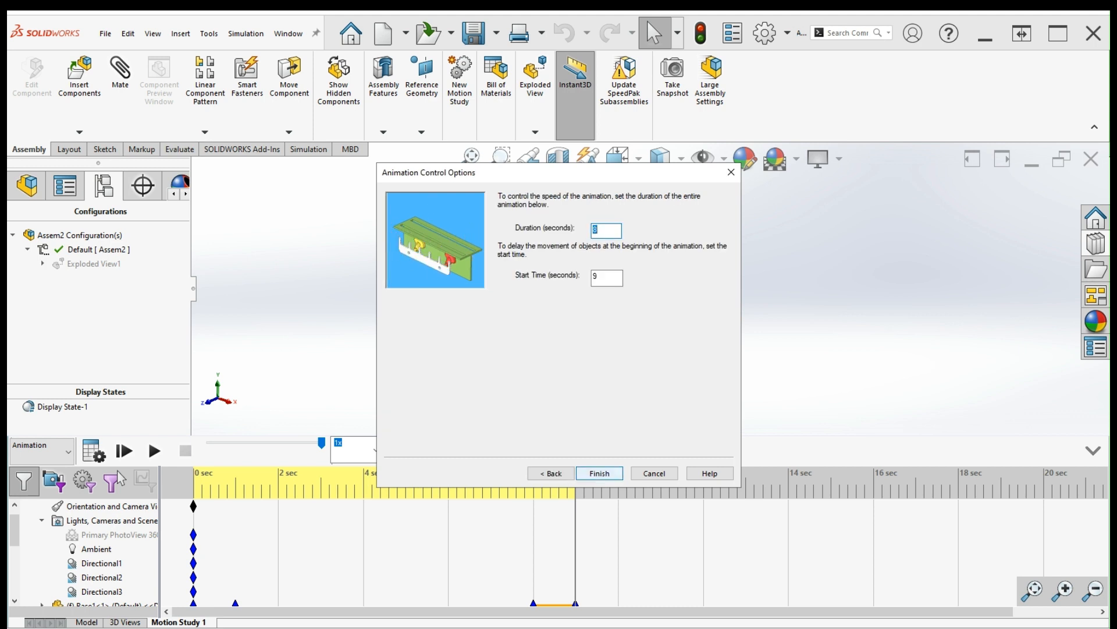
pyautogui.click(605, 474)
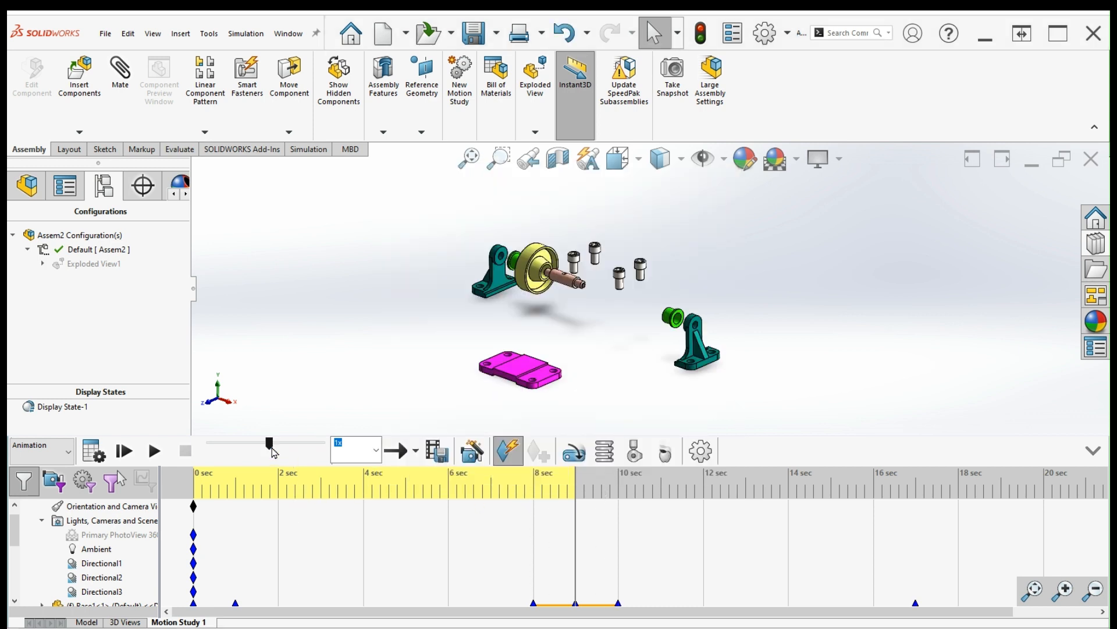
# Rewind the motion study to 0 seconds, play the combined explode and collapse animation, and replay it from the start in loop mode
pyautogui.moveTo(268, 448); pyautogui.dragTo(201, 445)
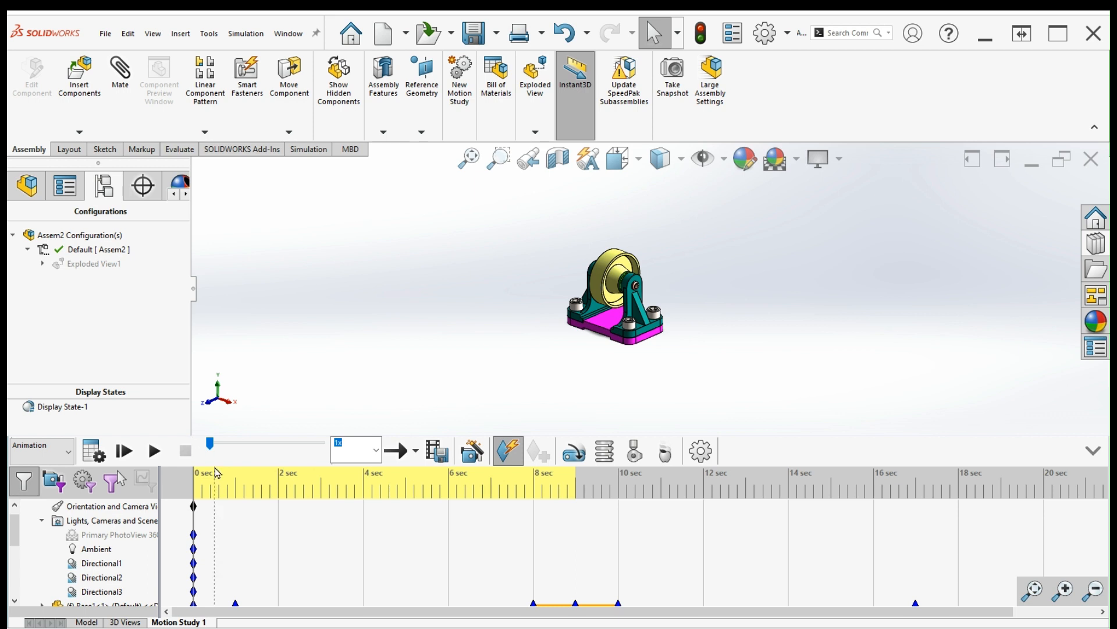
pyautogui.click(152, 452)
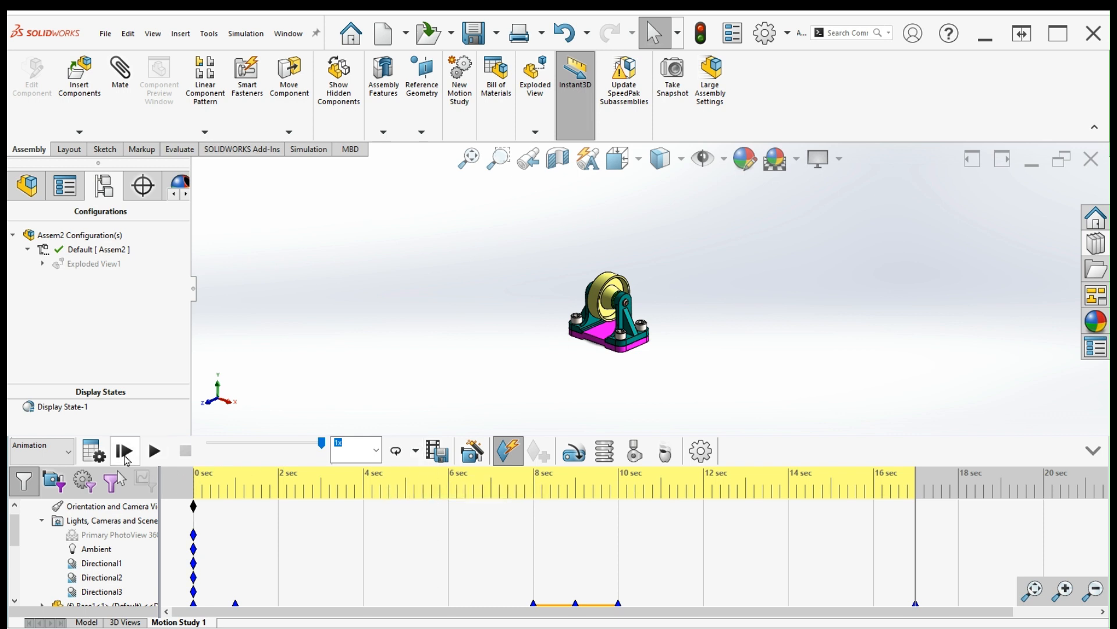
pyautogui.click(124, 451)
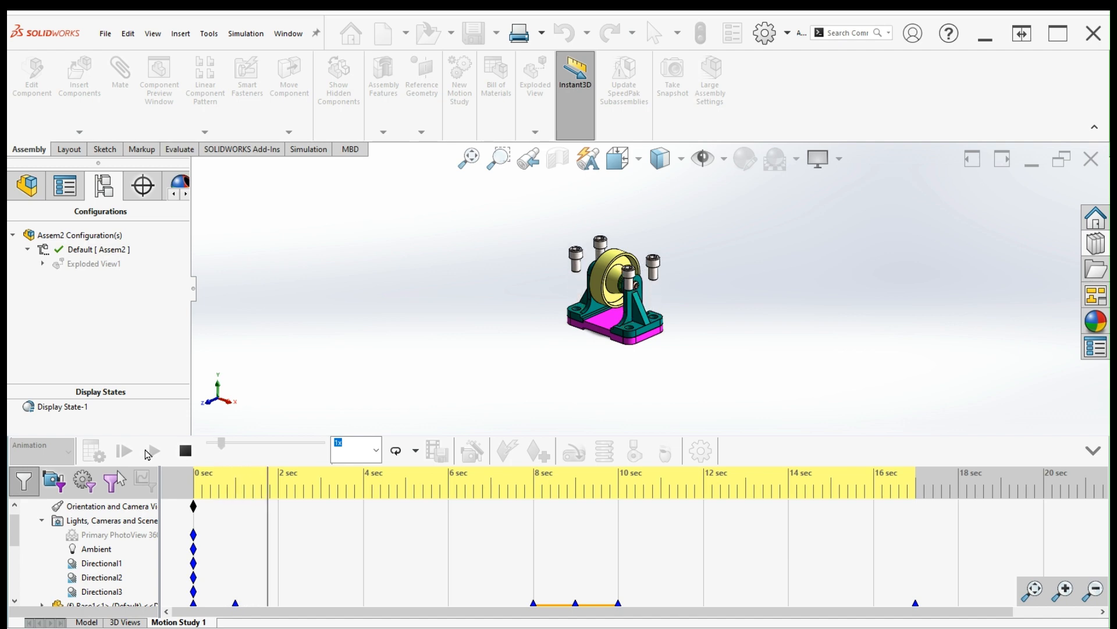